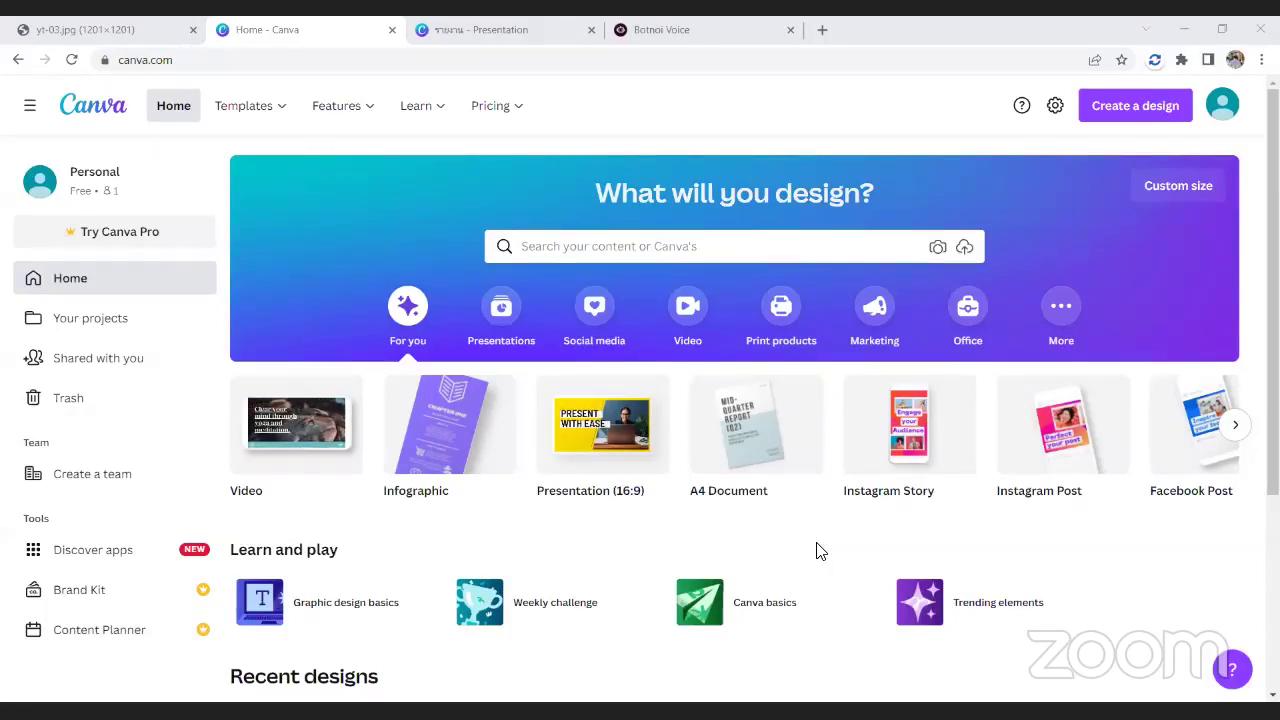
# - Browse the Presentations, Social media and Video design types, ending on the Presentation options
pyautogui.scroll(-4, 826, 549)
pyautogui.scroll(4, 889, 523)
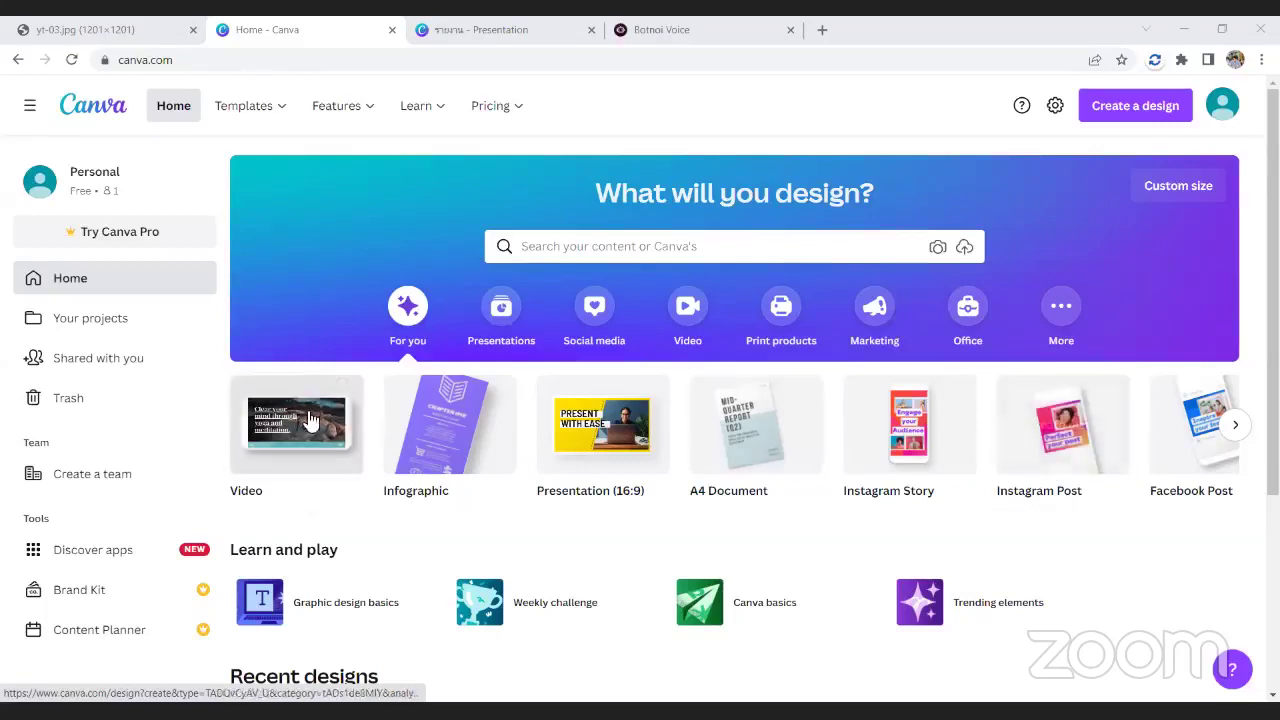
pyautogui.click(503, 316)
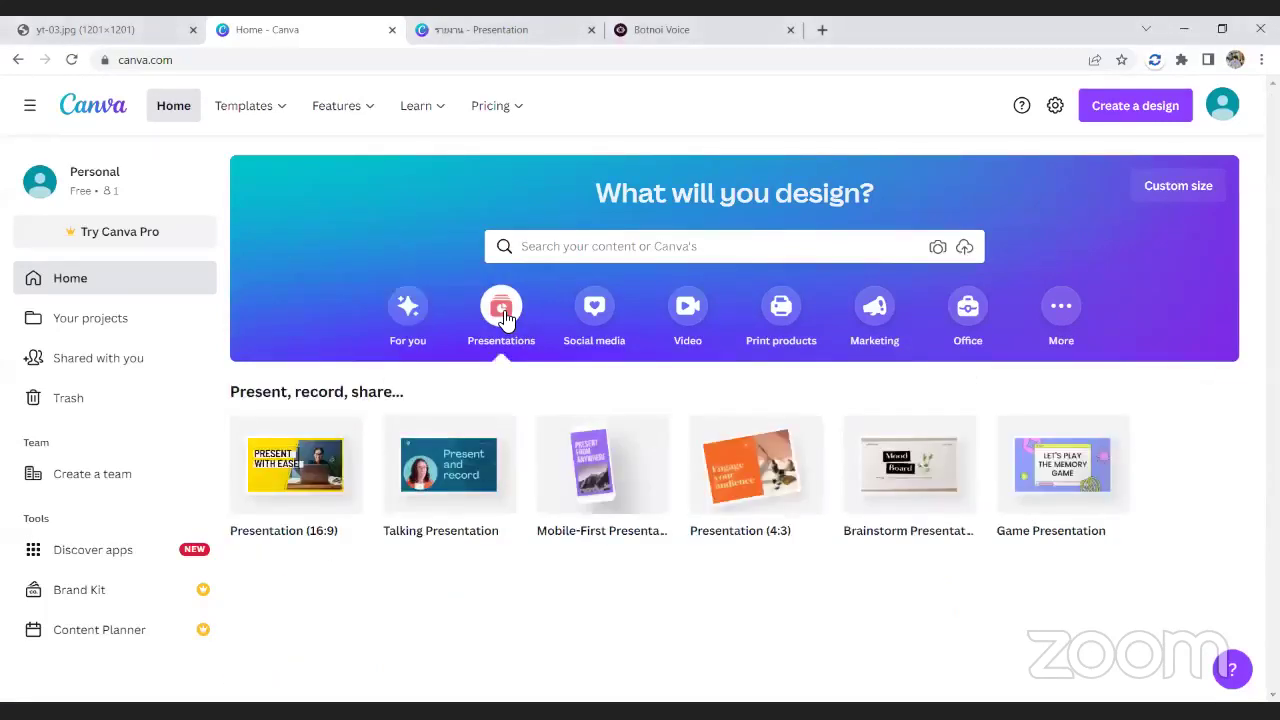
pyautogui.click(610, 322)
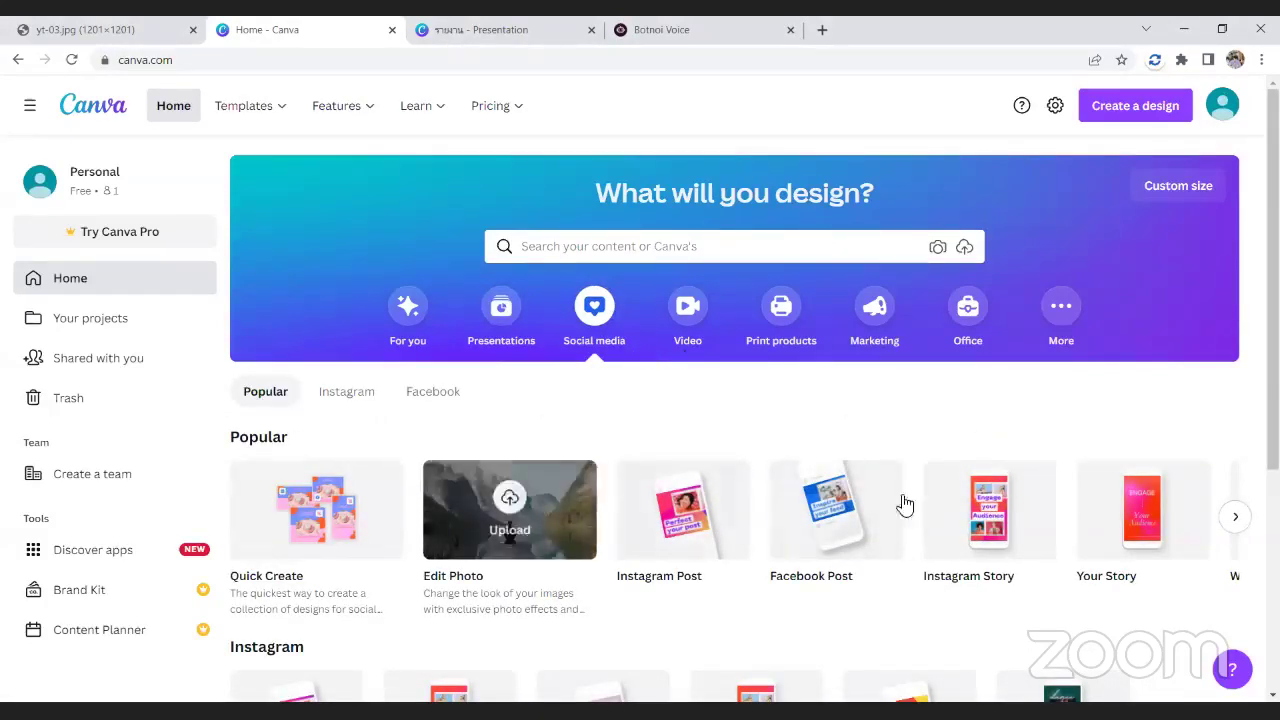
pyautogui.click(687, 325)
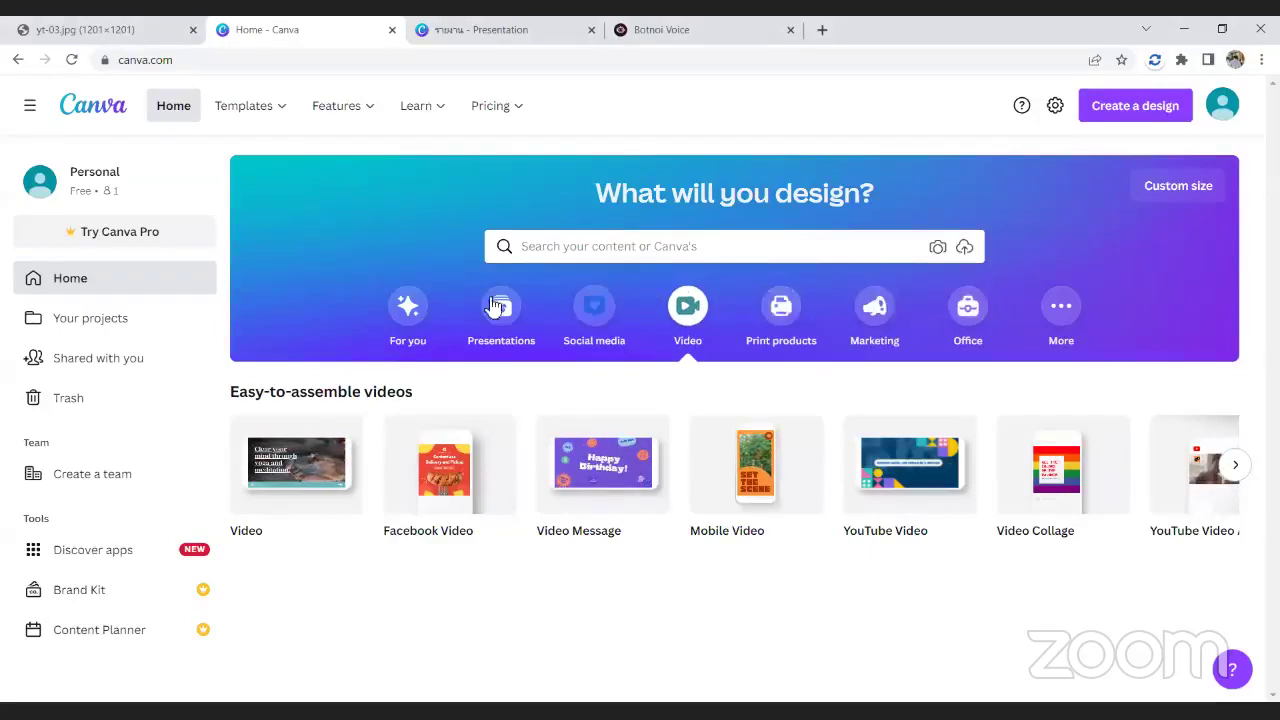
pyautogui.click(518, 314)
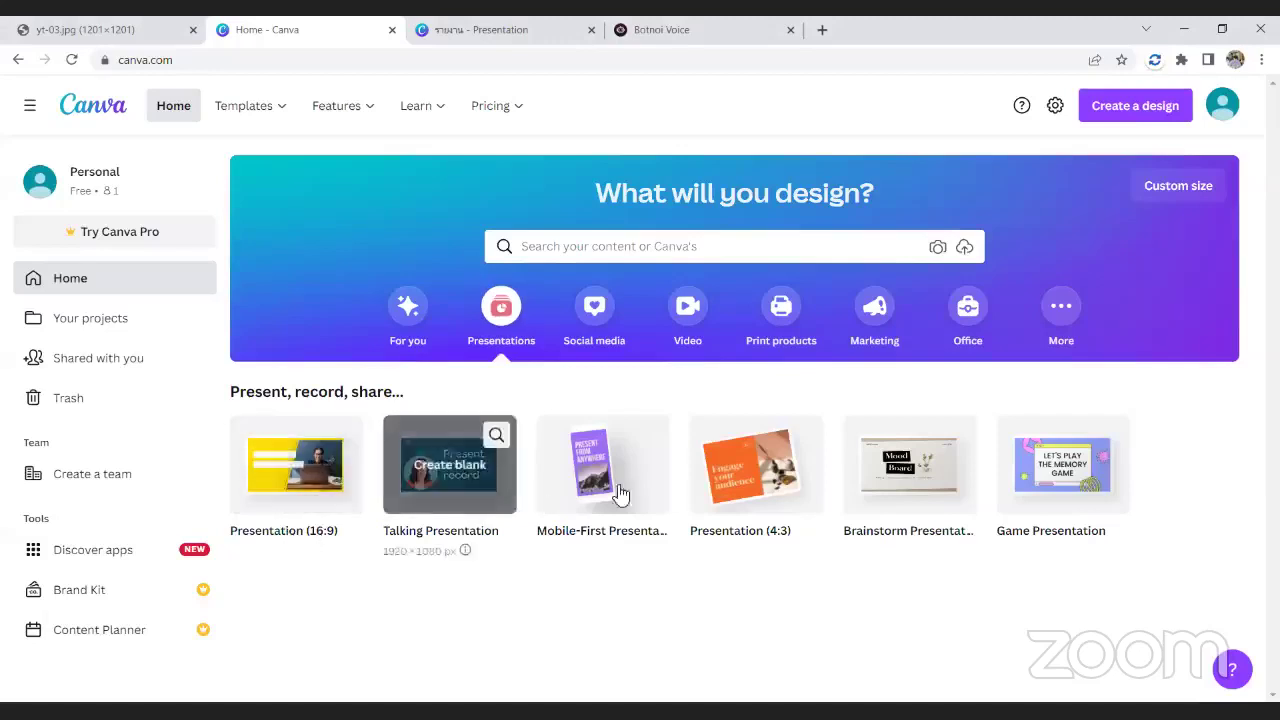
# - Create a blank Presentation (16:9) design and skim the Templates panel
pyautogui.click(302, 476)
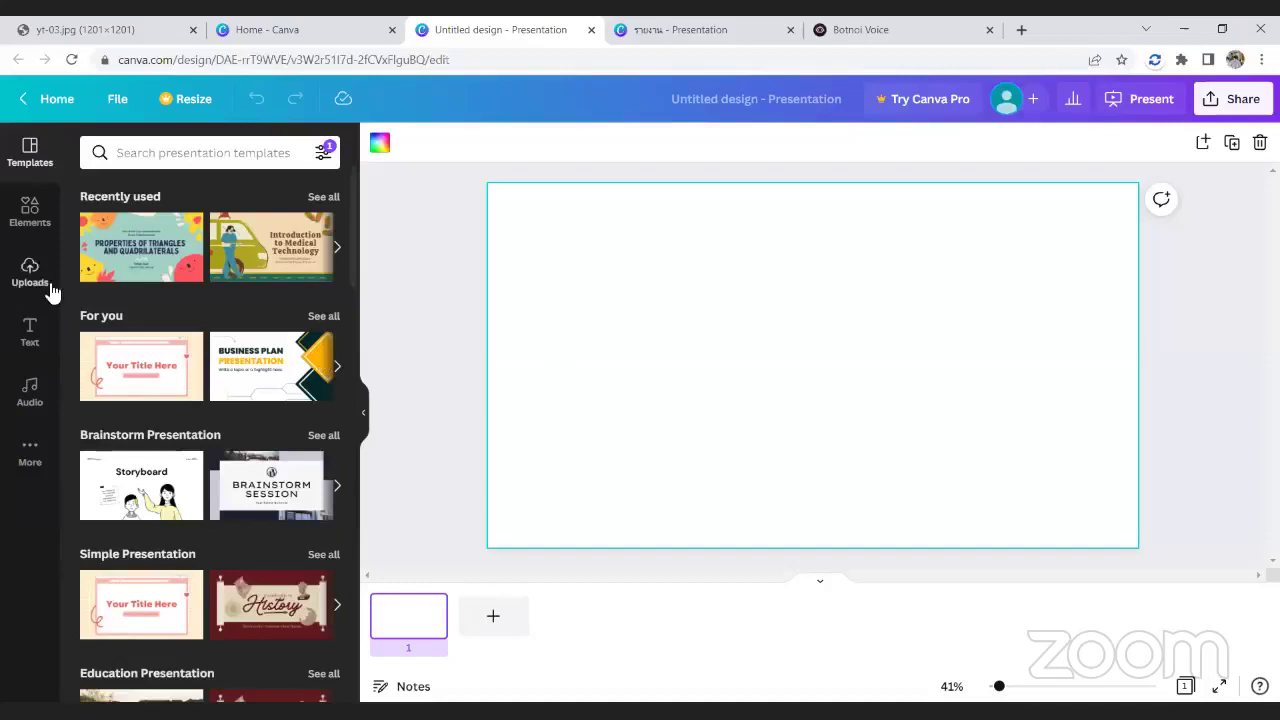
pyautogui.scroll(-3, 216, 304)
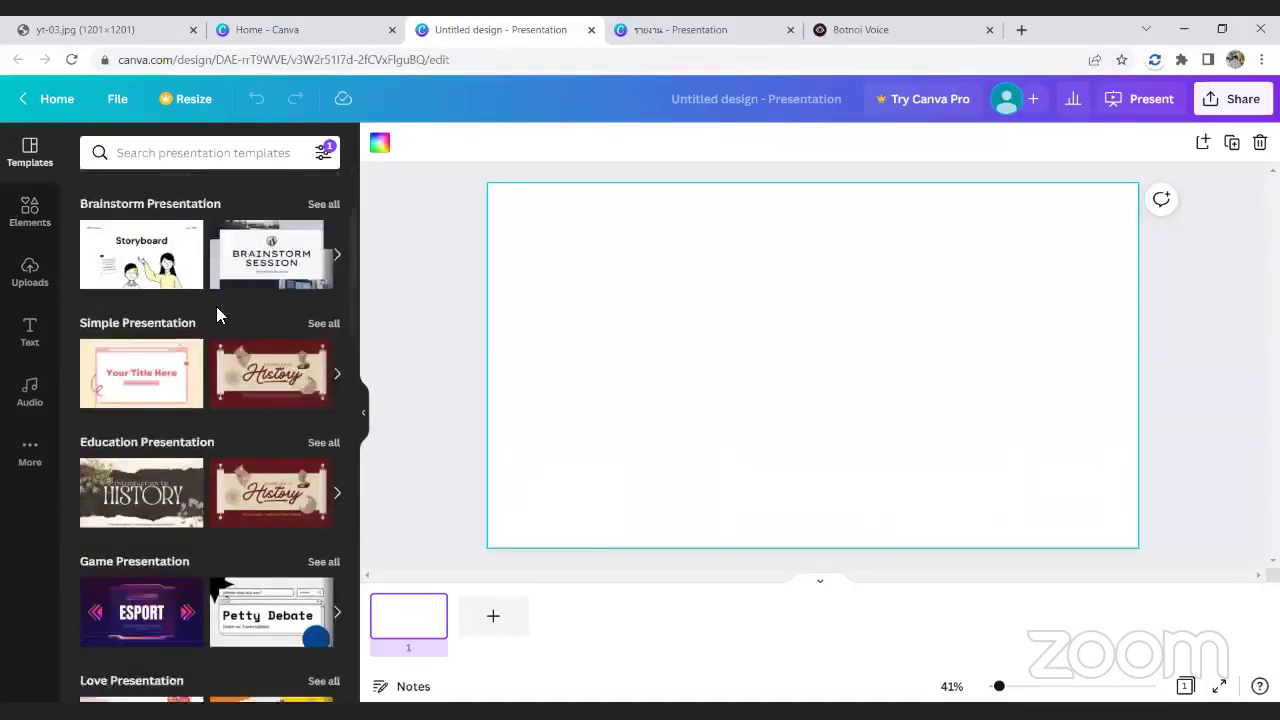
pyautogui.scroll(2, 216, 306)
pyautogui.scroll(2, 158, 233)
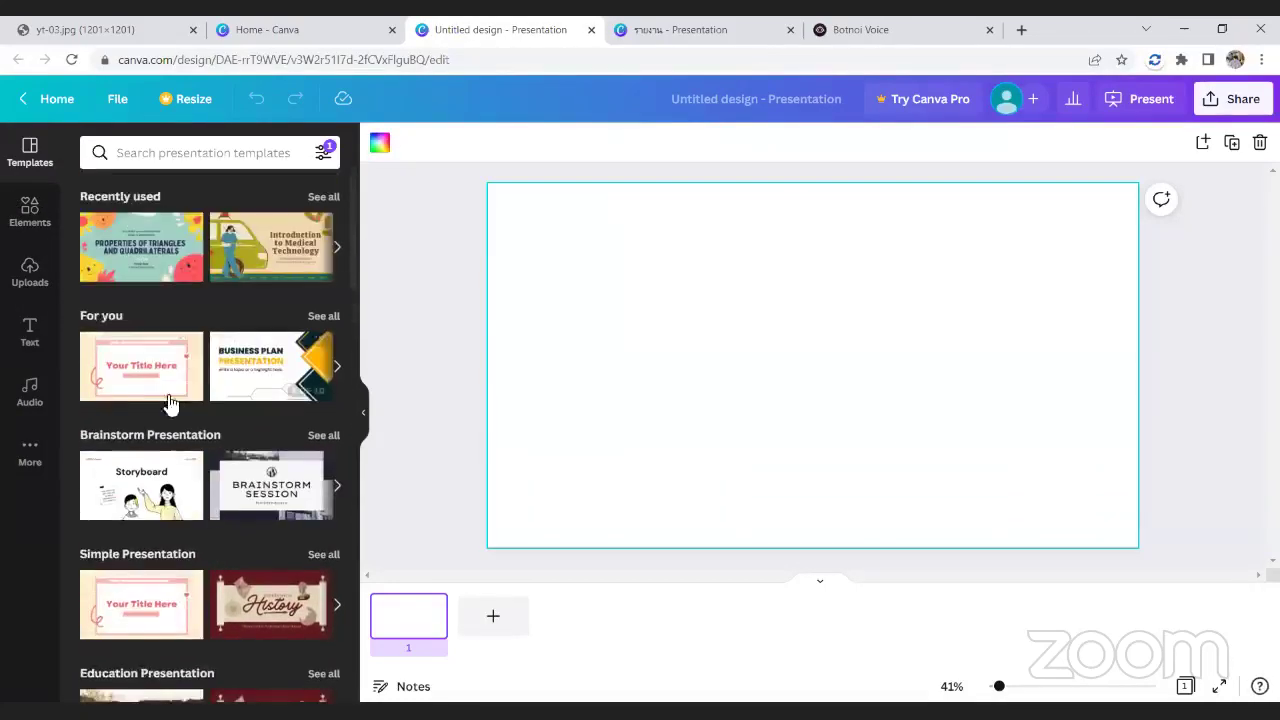
# - Apply the White Yellow Geometric Business Plan cover to the empty slide
pyautogui.click(254, 362)
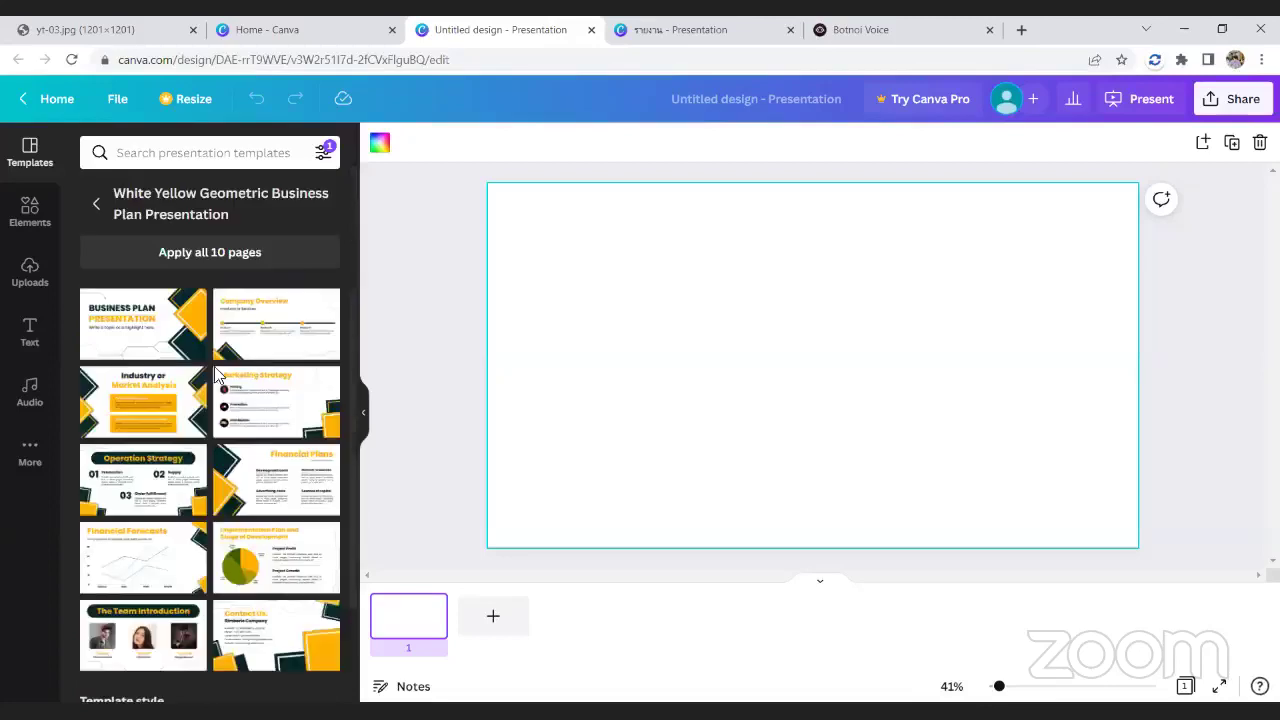
pyautogui.click(138, 323)
pyautogui.click(700, 400)
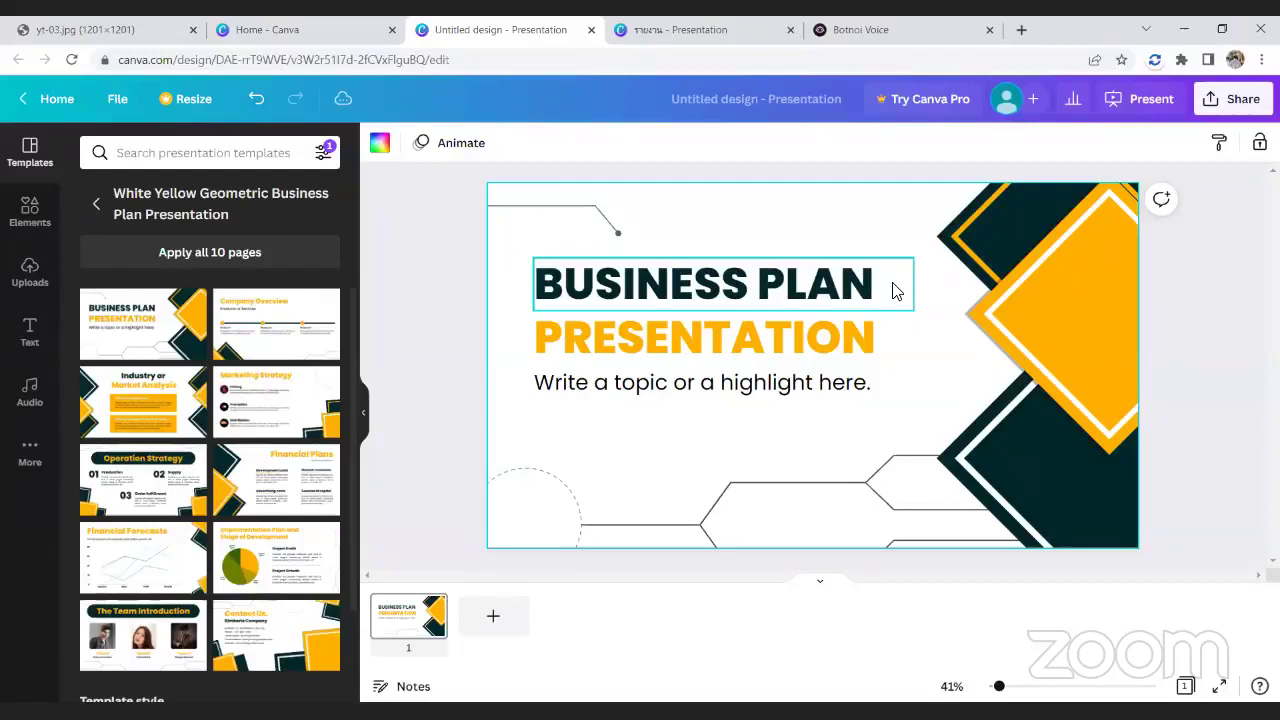
# - Reposition the outline, dark and yellow diamonds around the Business Plan title
pyautogui.click(1012, 254)
pyautogui.moveTo(1008, 251); pyautogui.dragTo(704, 341)
pyautogui.click(974, 237)
pyautogui.moveTo(903, 226); pyautogui.dragTo(932, 254)
pyautogui.moveTo(1037, 297); pyautogui.dragTo(871, 449)
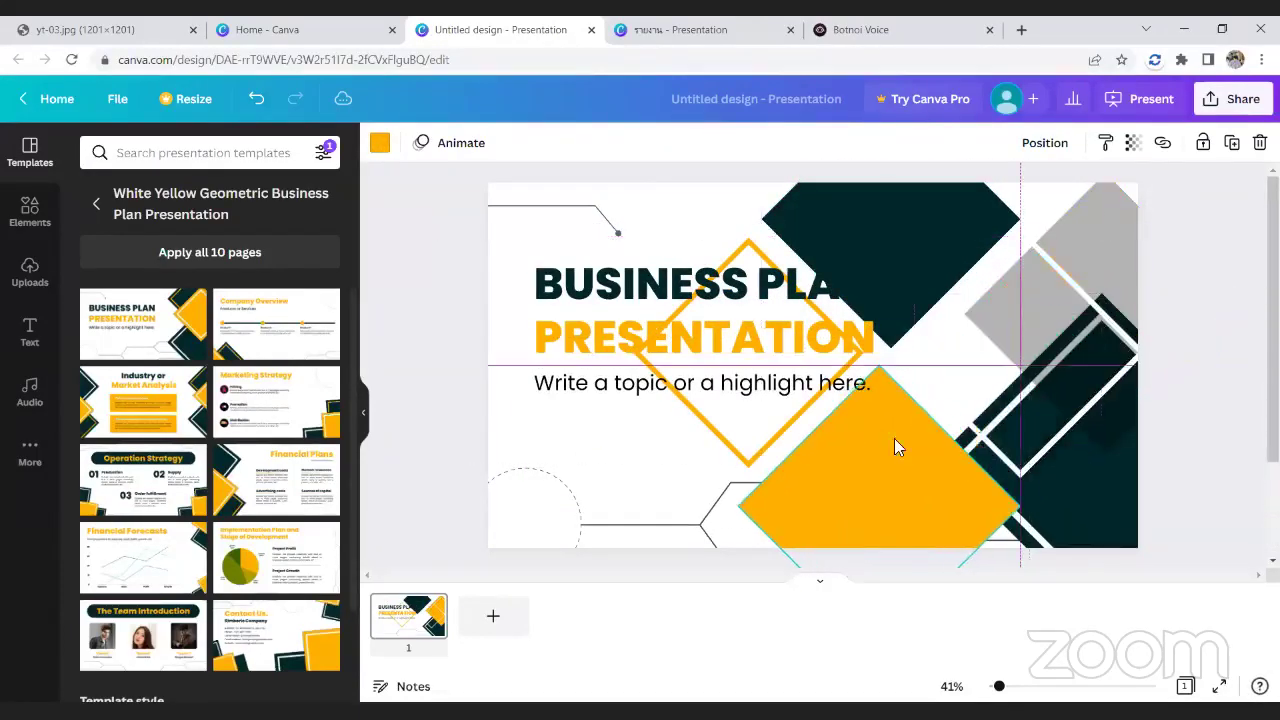
pyautogui.click(103, 203)
# - Replace the slide with the Colorful Collage '5 Reasons Why We Are Meant To Be' cover
pyautogui.scroll(-6, 190, 380)
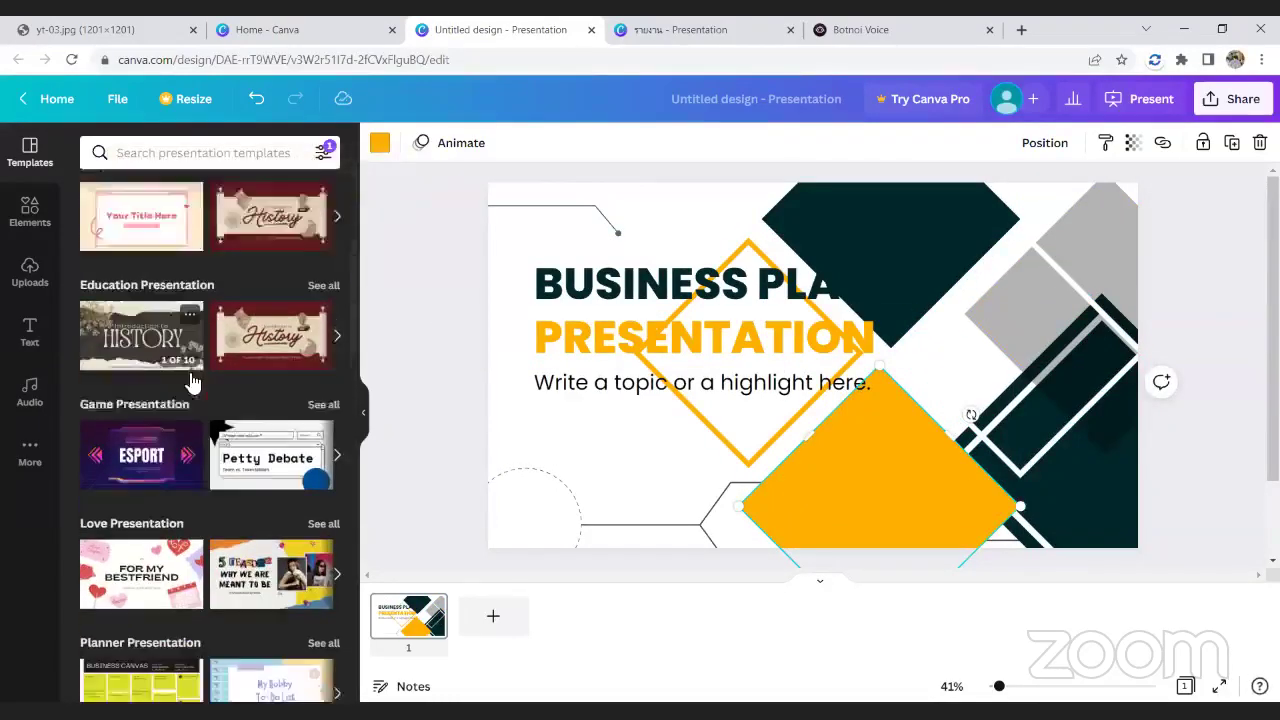
pyautogui.click(265, 462)
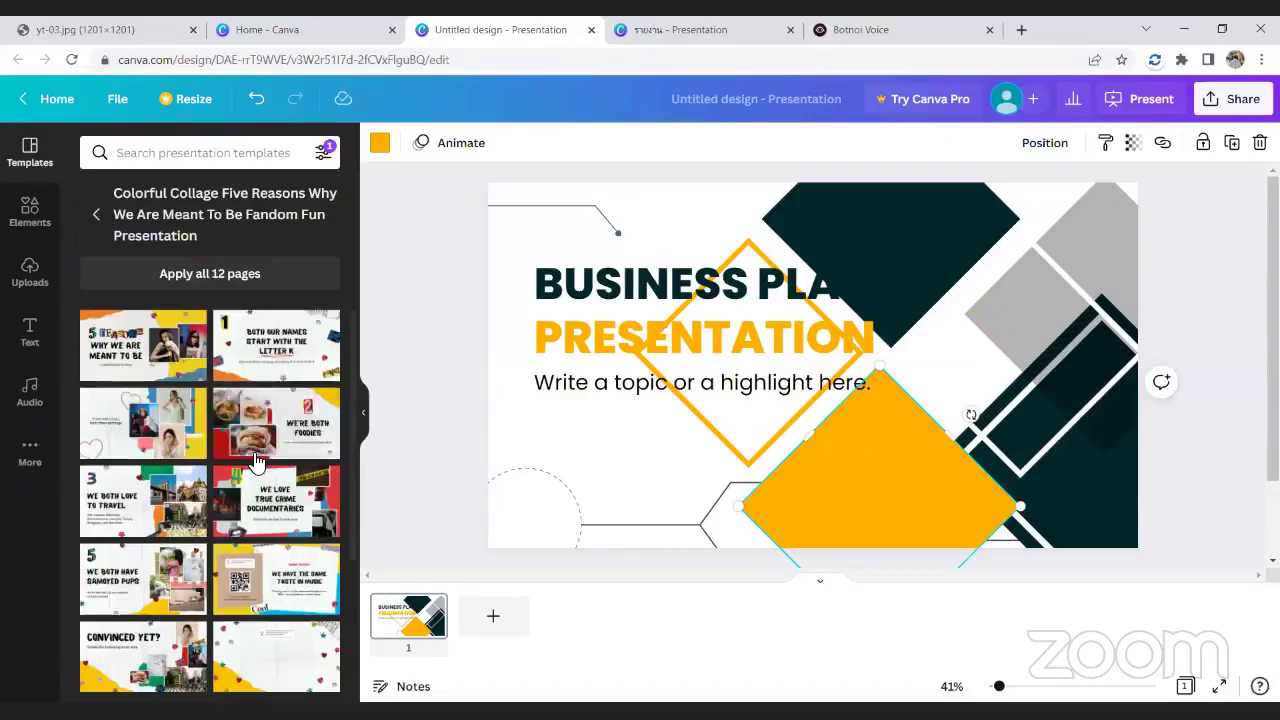
pyautogui.click(160, 345)
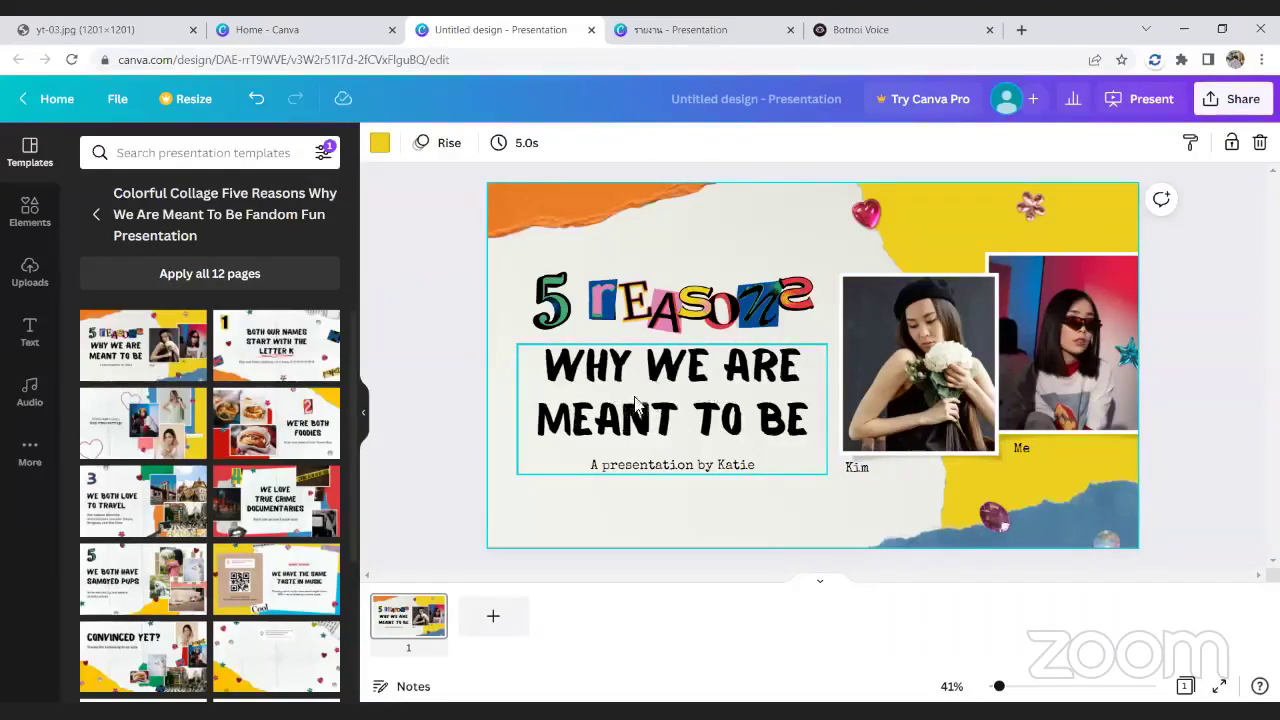
# - Retype the cover's 'Why We Are Meant To Be' title as 'HI' after briefly trying 'HELLO'
pyautogui.doubleClick(572, 372)
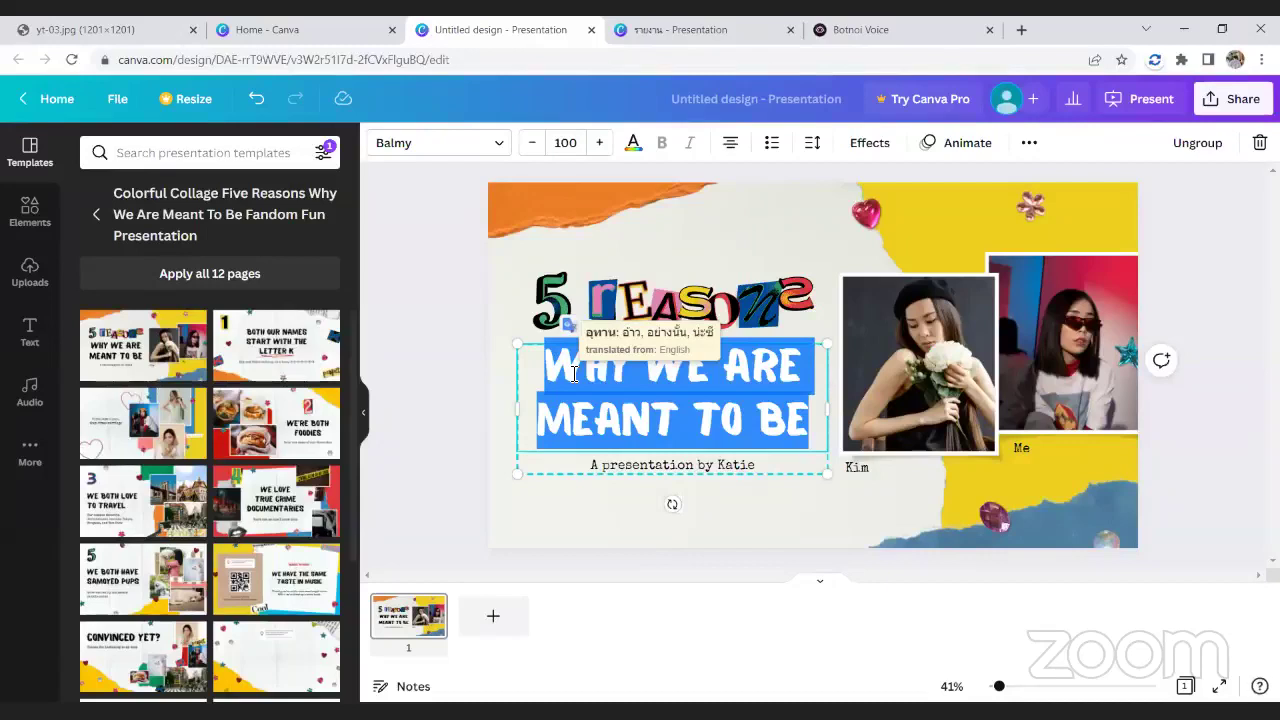
pyautogui.write('HELLO')
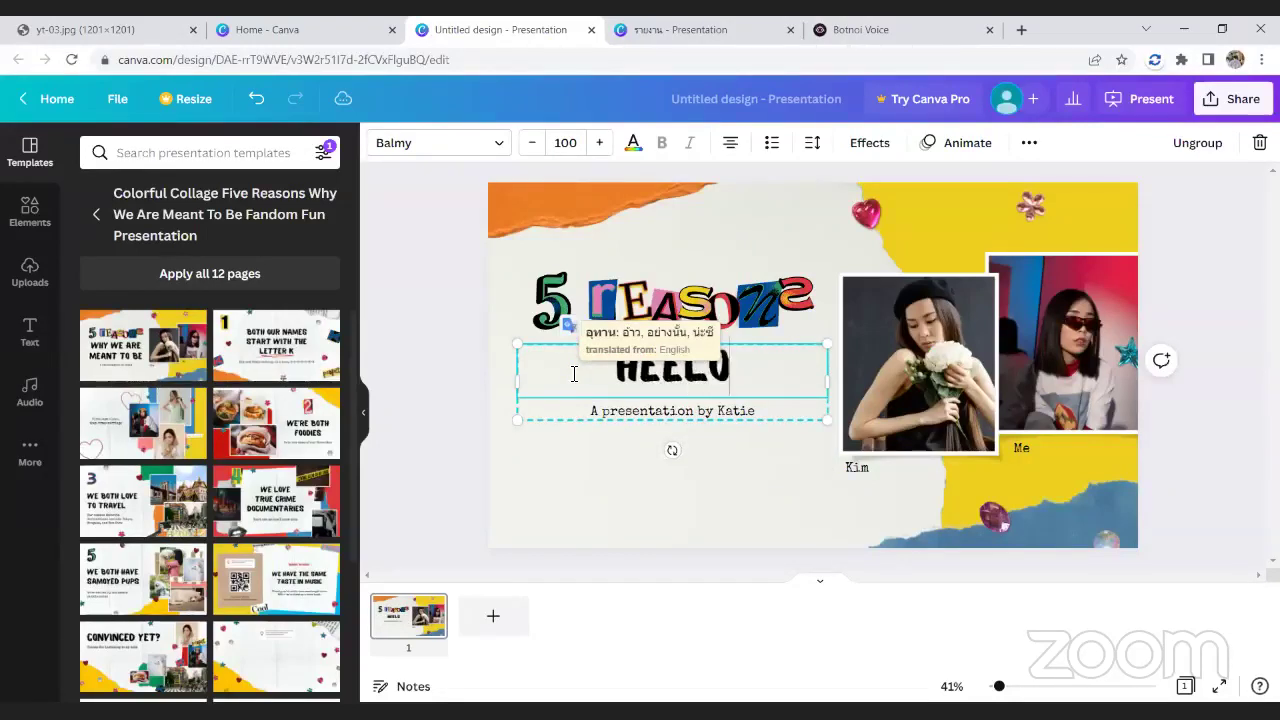
pyautogui.press('BackSpace')
pyautogui.press('BackSpace')
pyautogui.press('BackSpace')
pyautogui.press('BackSpace')
pyautogui.press('BackSpace')
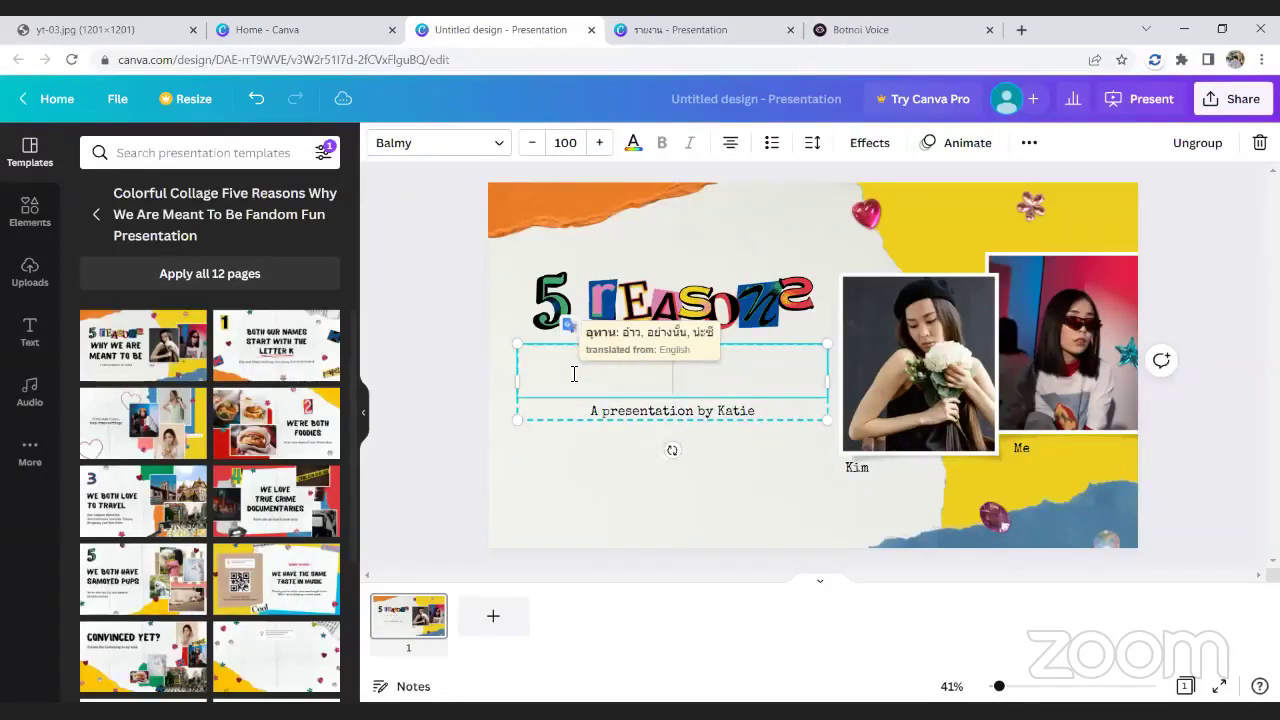
pyautogui.write('HI')
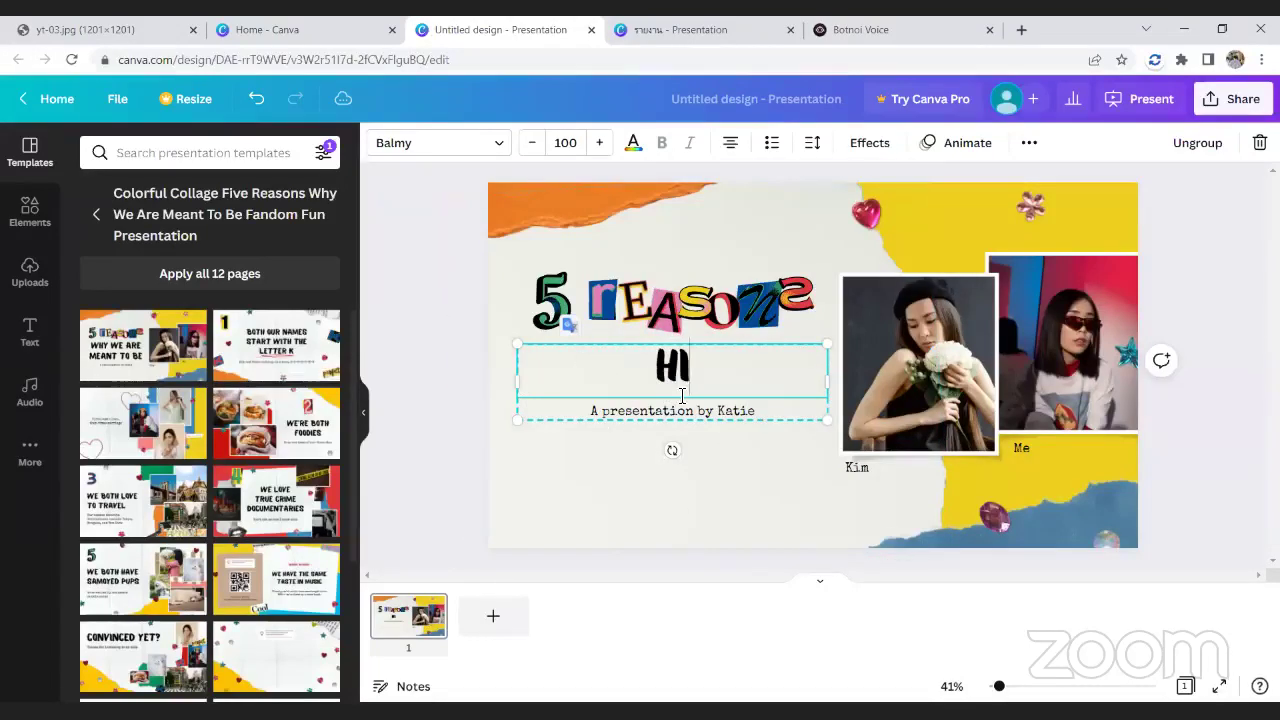
pyautogui.click(98, 220)
pyautogui.scroll(-3, 196, 300)
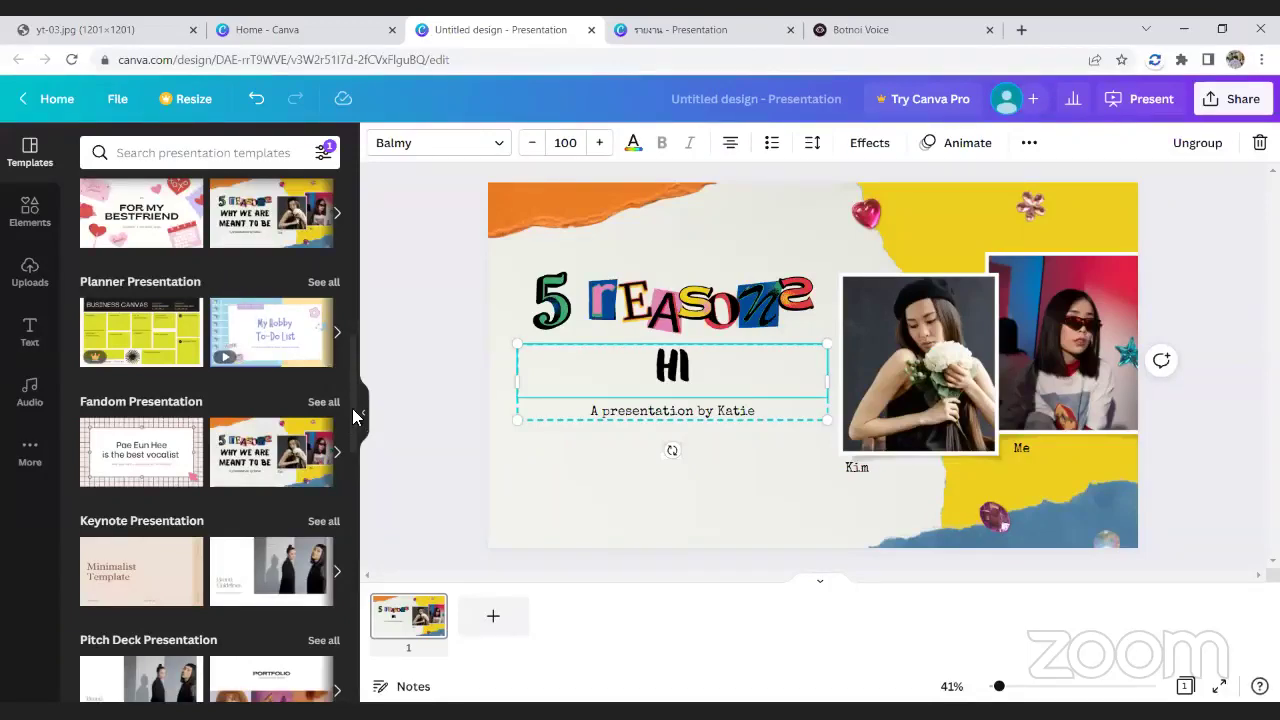
pyautogui.moveTo(352, 414); pyautogui.dragTo(363, 228)
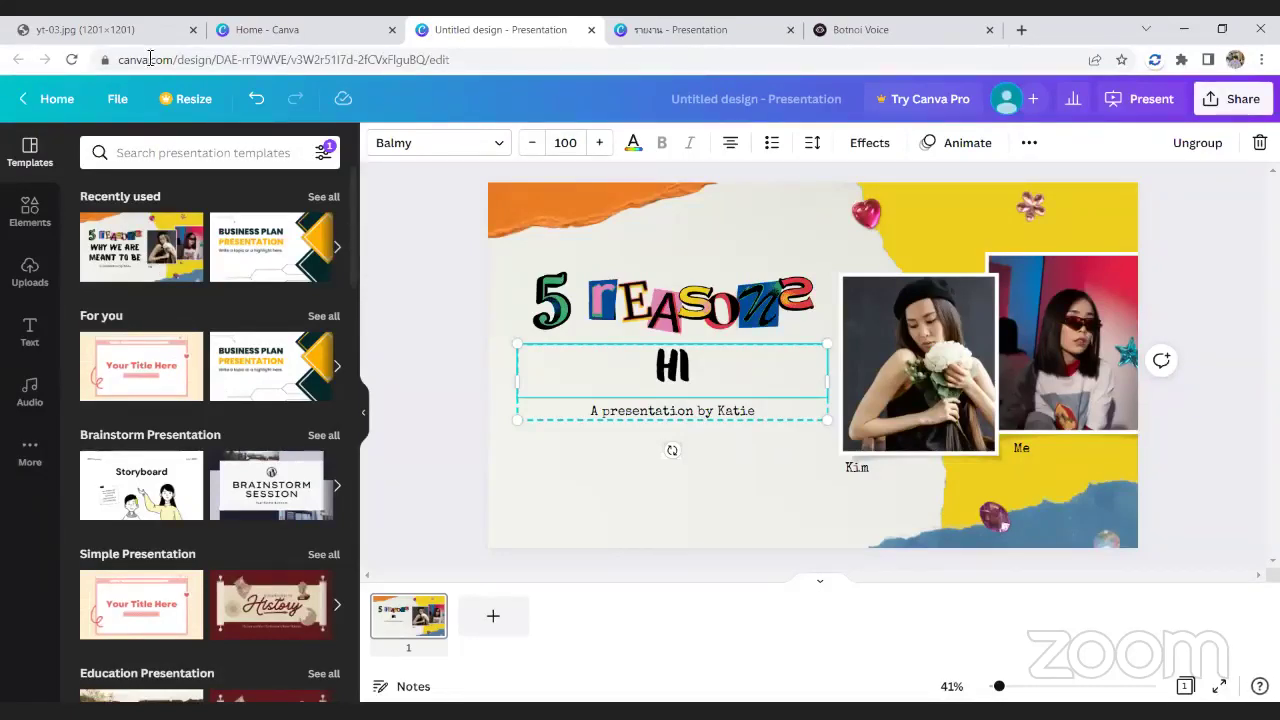
# - Search the presentation templates for 'School'
pyautogui.click(204, 153)
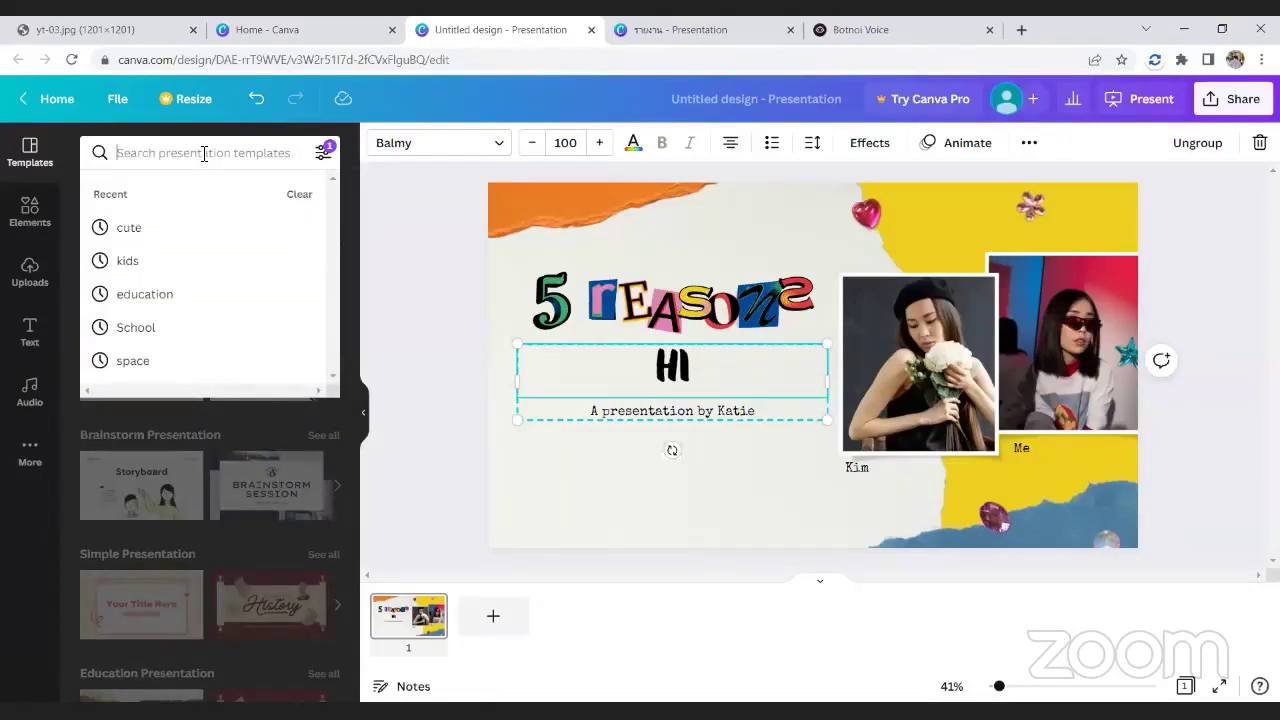
pyautogui.write('Sc')
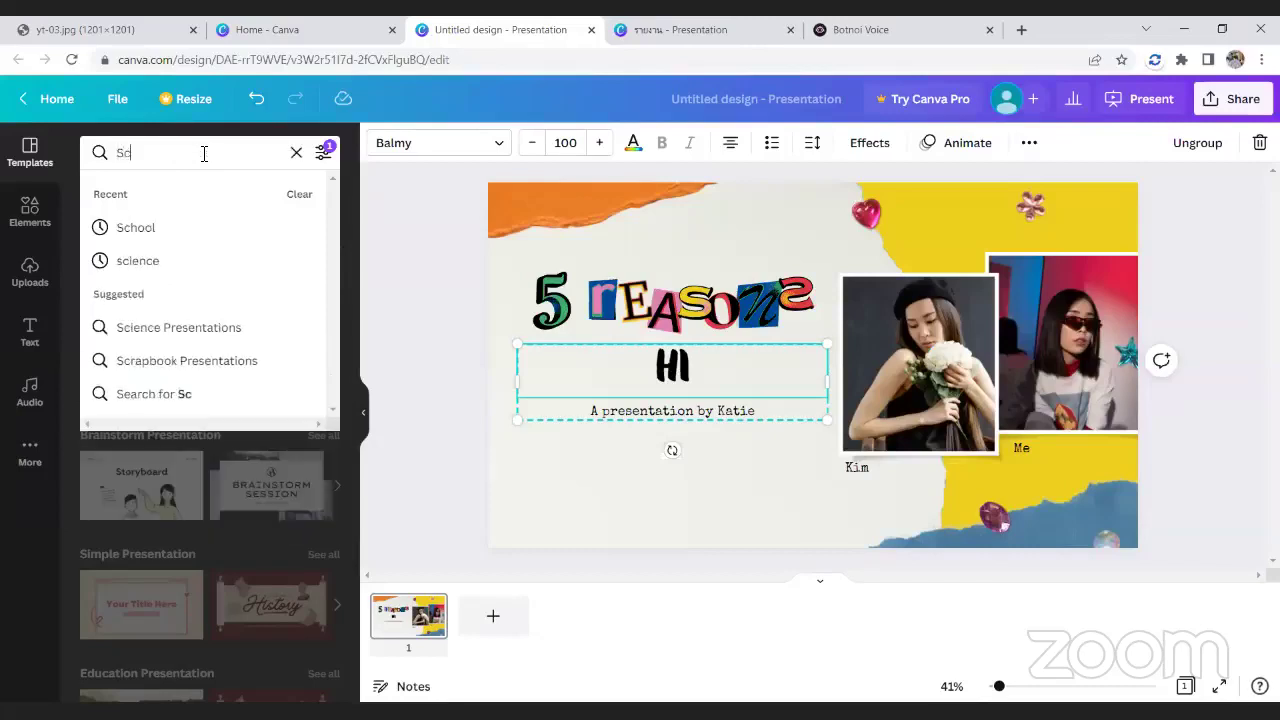
pyautogui.write('hool')
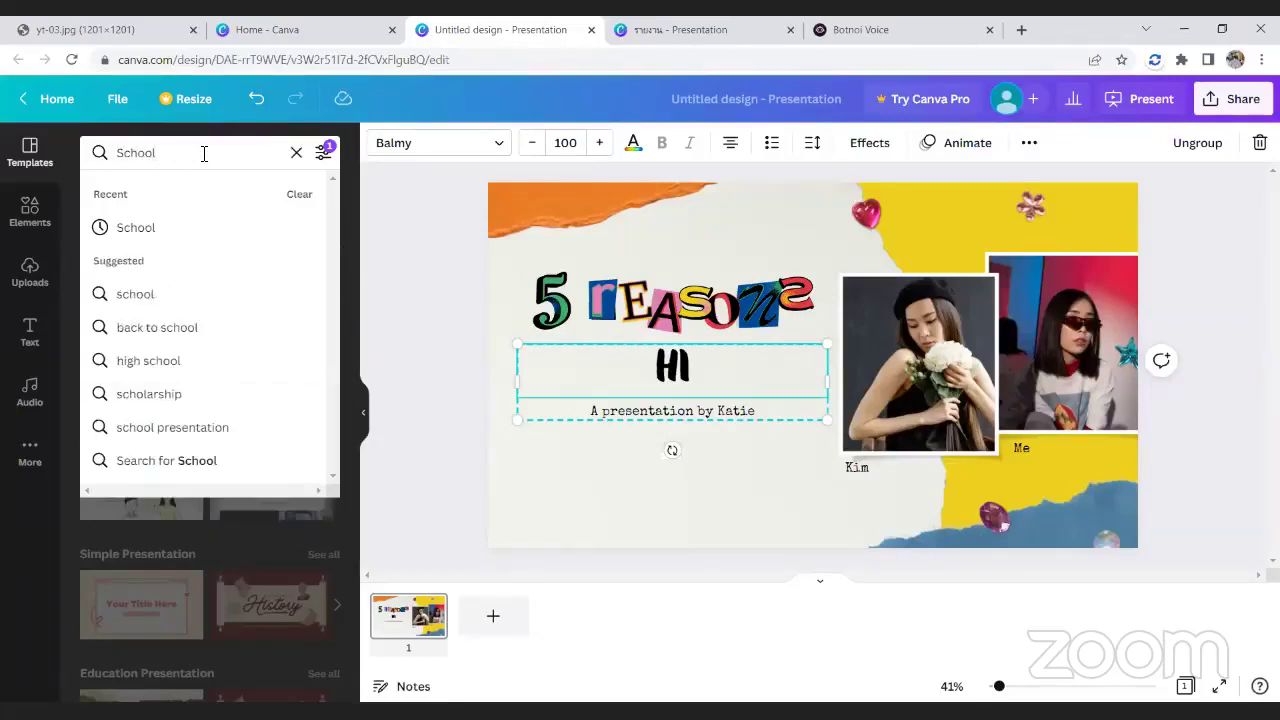
pyautogui.press('Return')
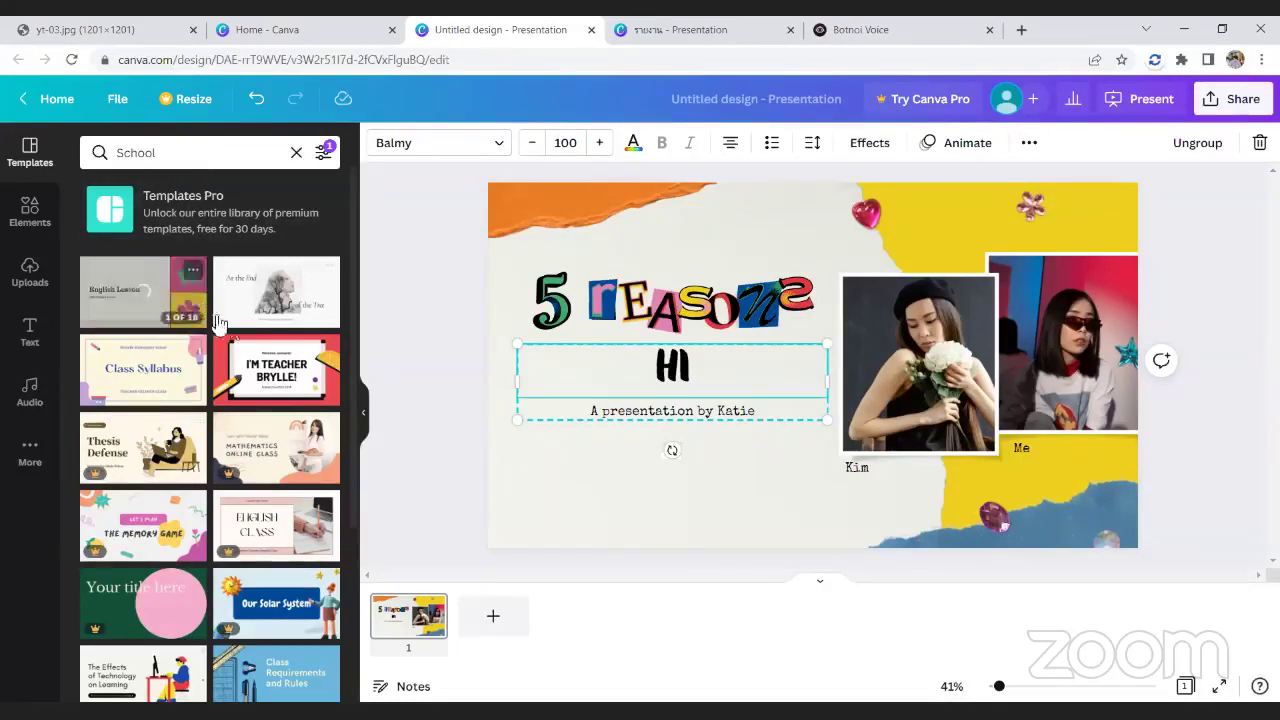
pyautogui.scroll(-5, 240, 340)
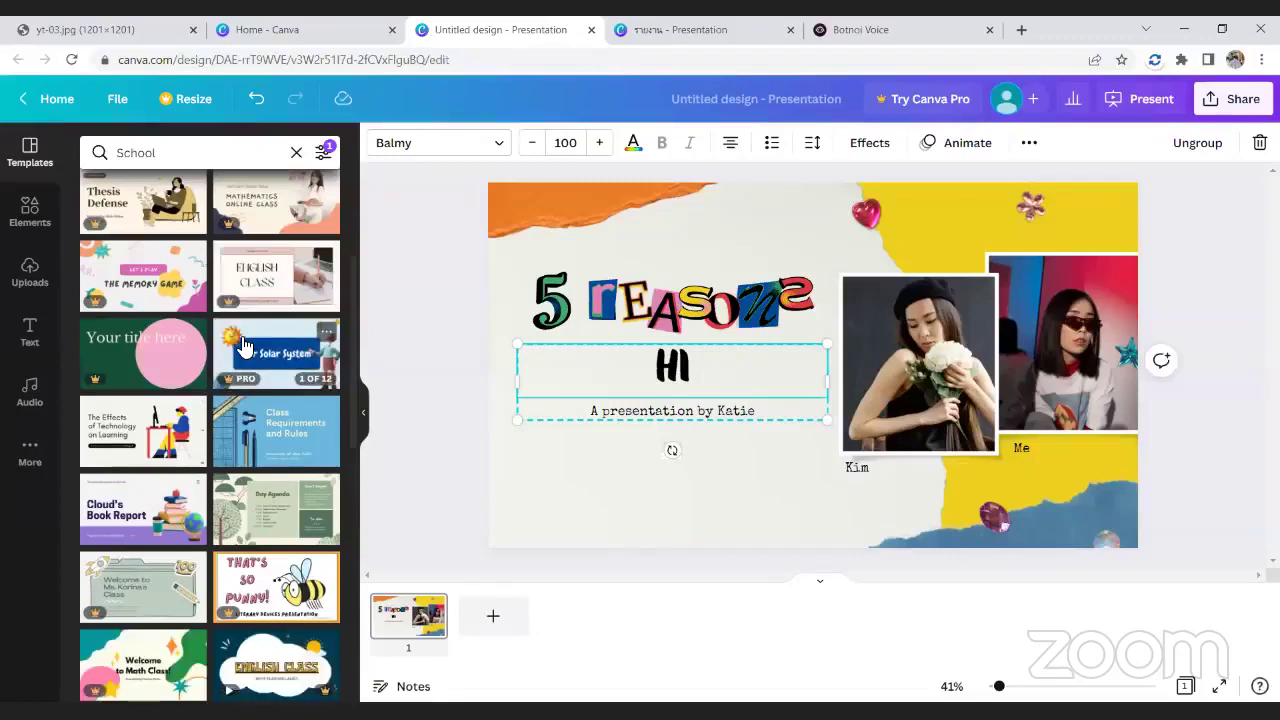
# - Add Cloud's Book Report as page 2 and switch it to the character comparison layout
pyautogui.click(148, 508)
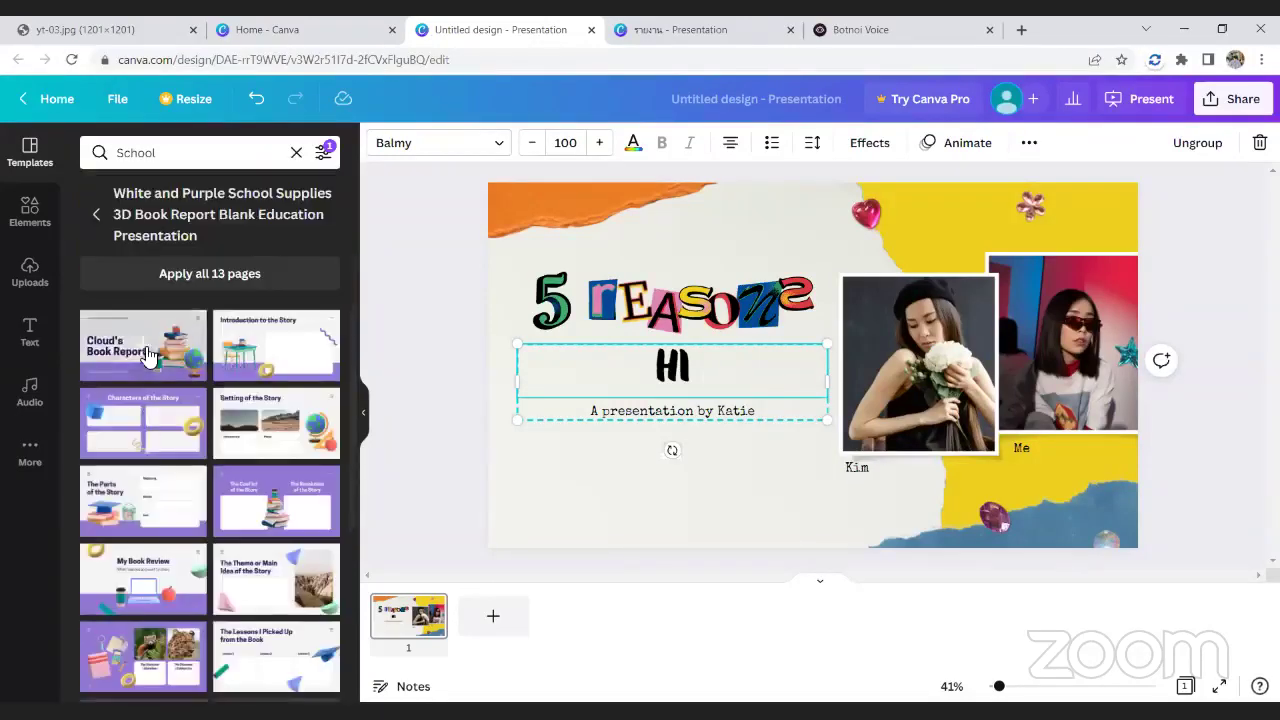
pyautogui.click(144, 344)
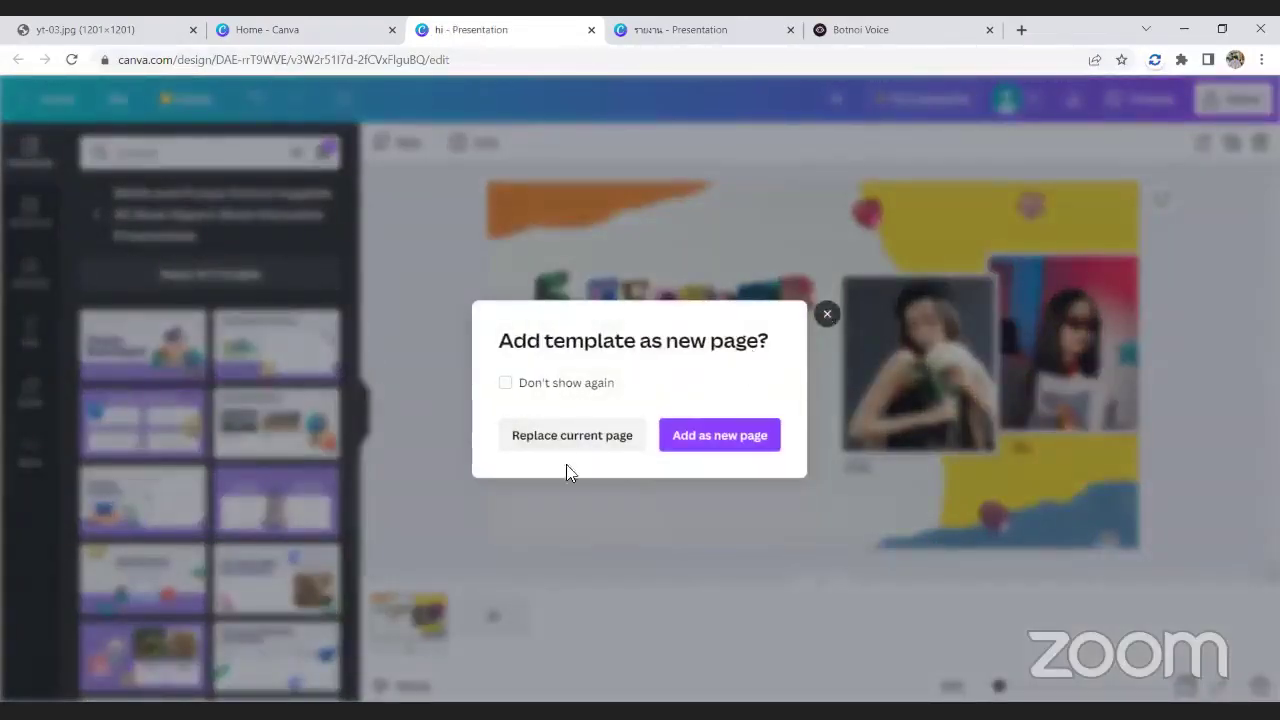
pyautogui.click(568, 445)
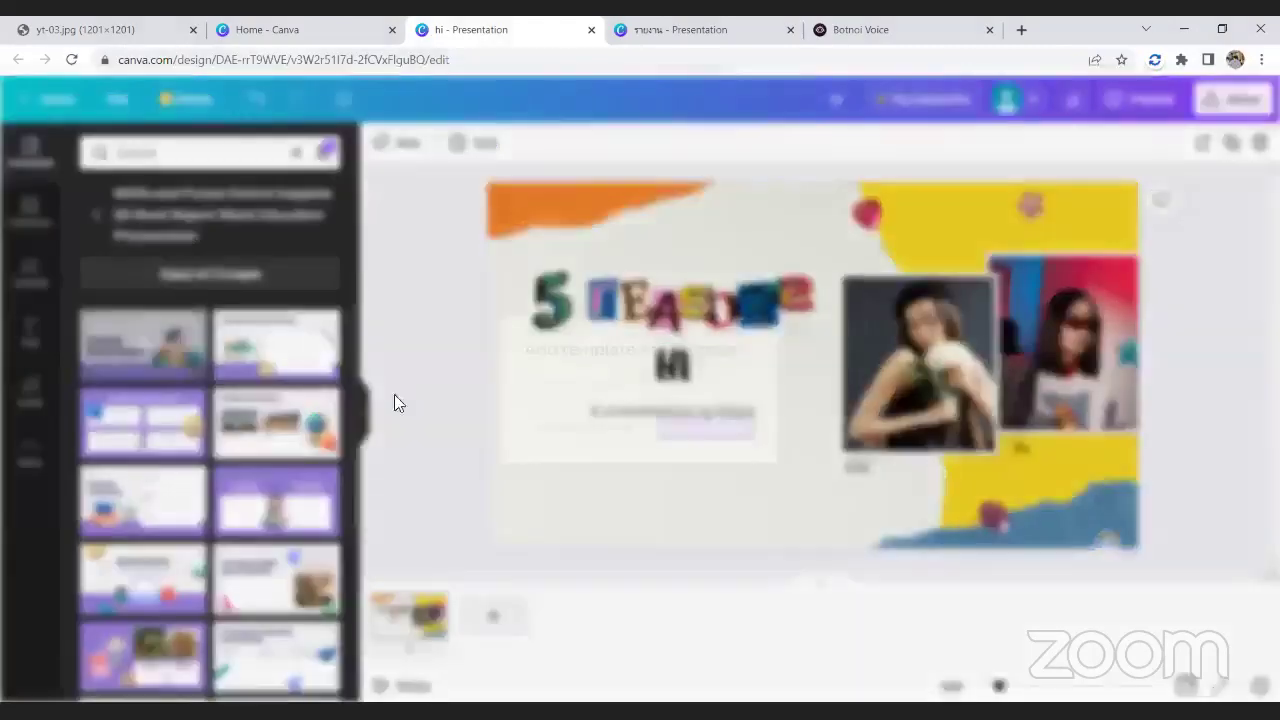
pyautogui.click(692, 442)
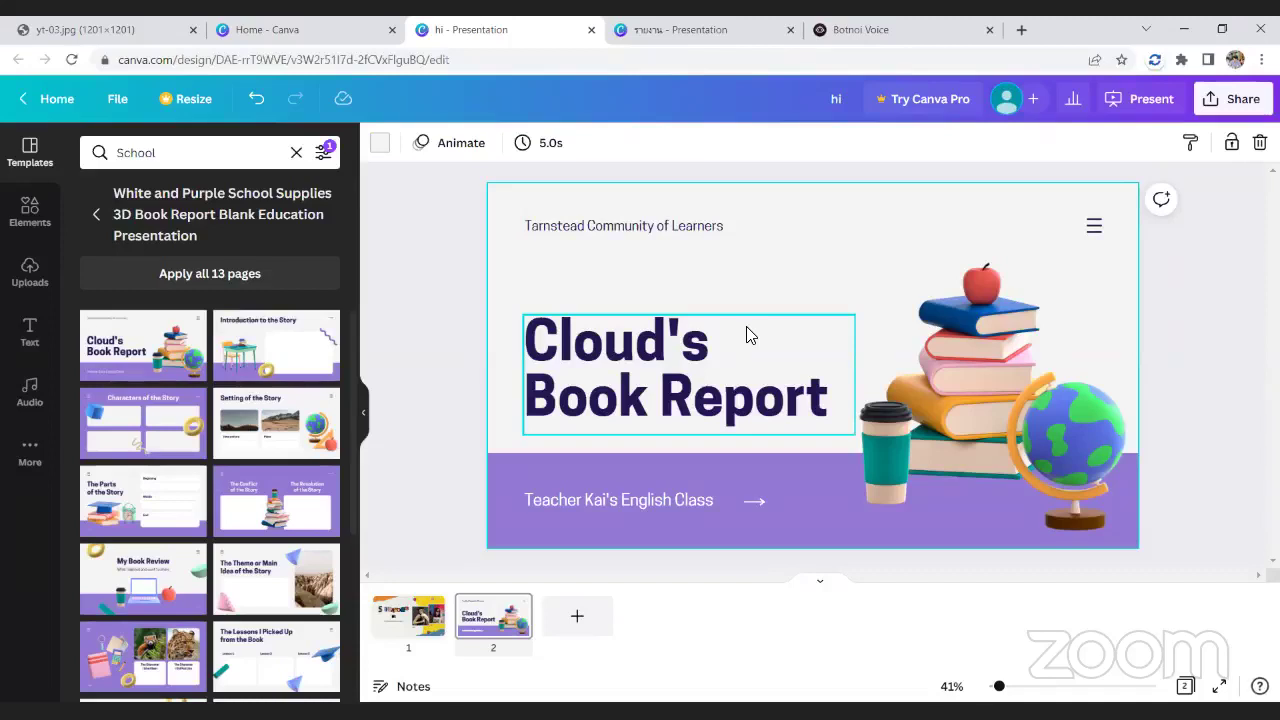
pyautogui.click(148, 653)
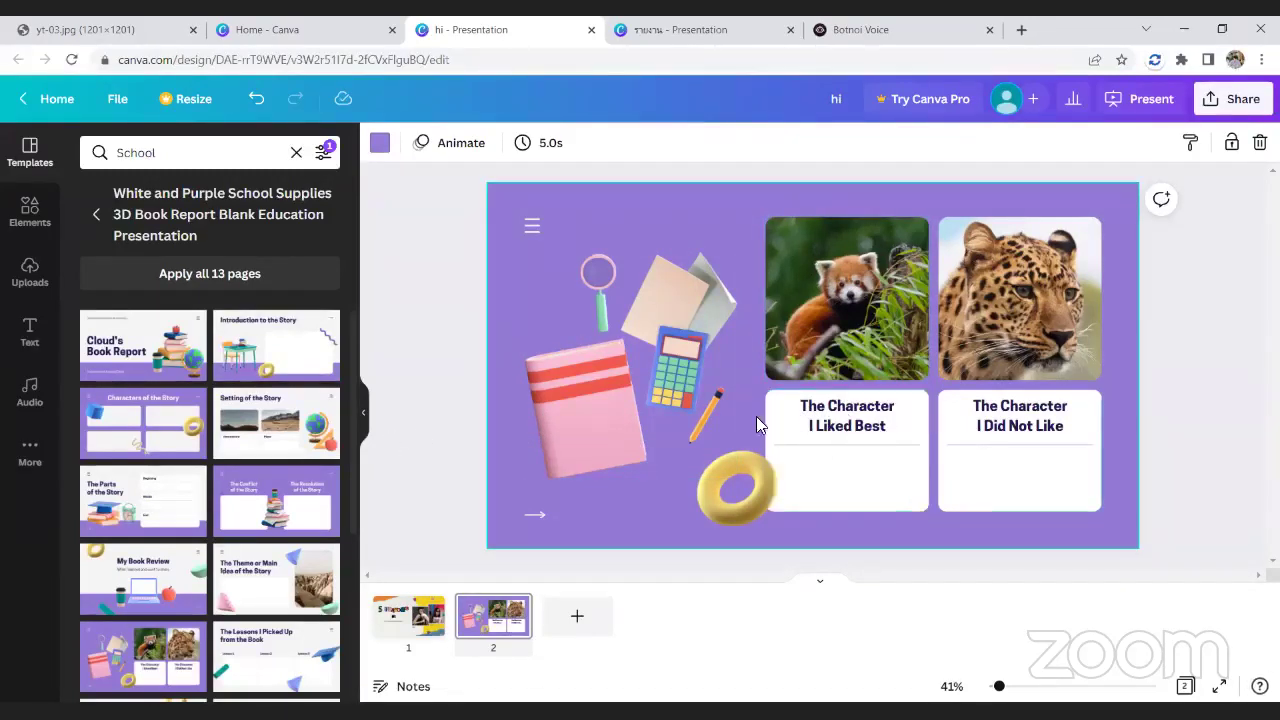
# - Apply the Today's Lessons school design to page 2
pyautogui.click(98, 216)
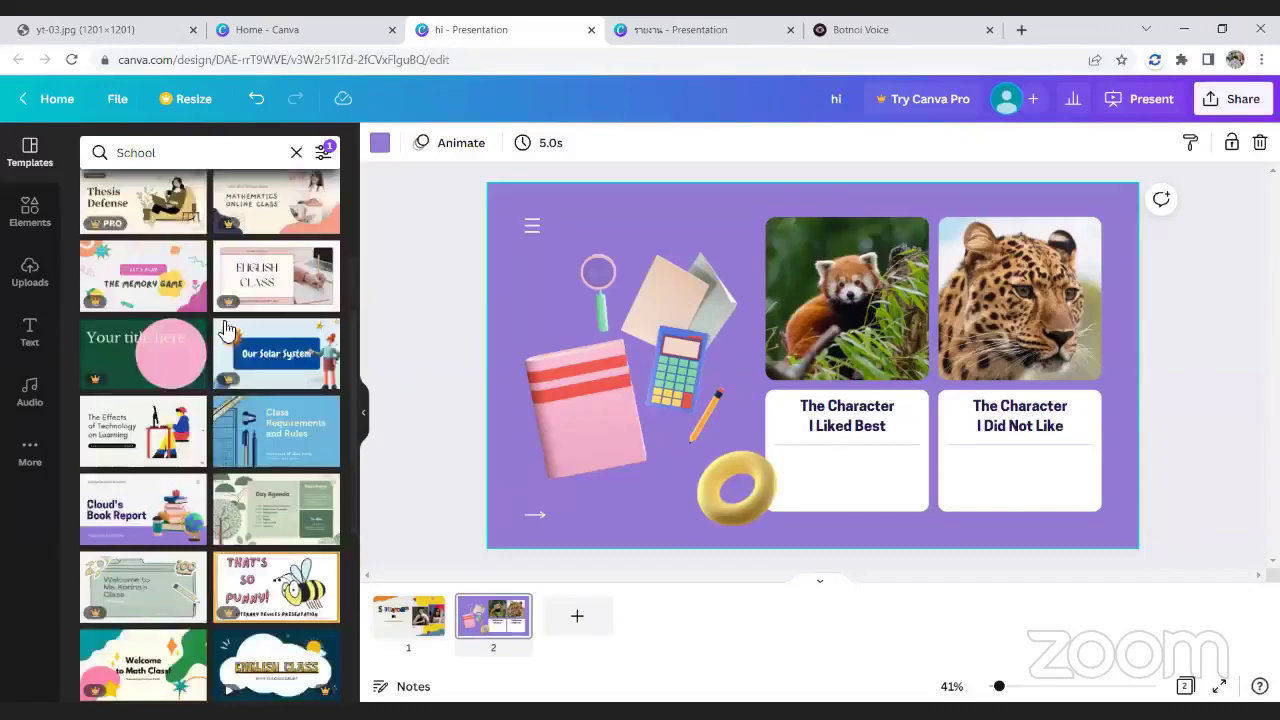
pyautogui.scroll(-5, 283, 515)
pyautogui.scroll(-2, 283, 515)
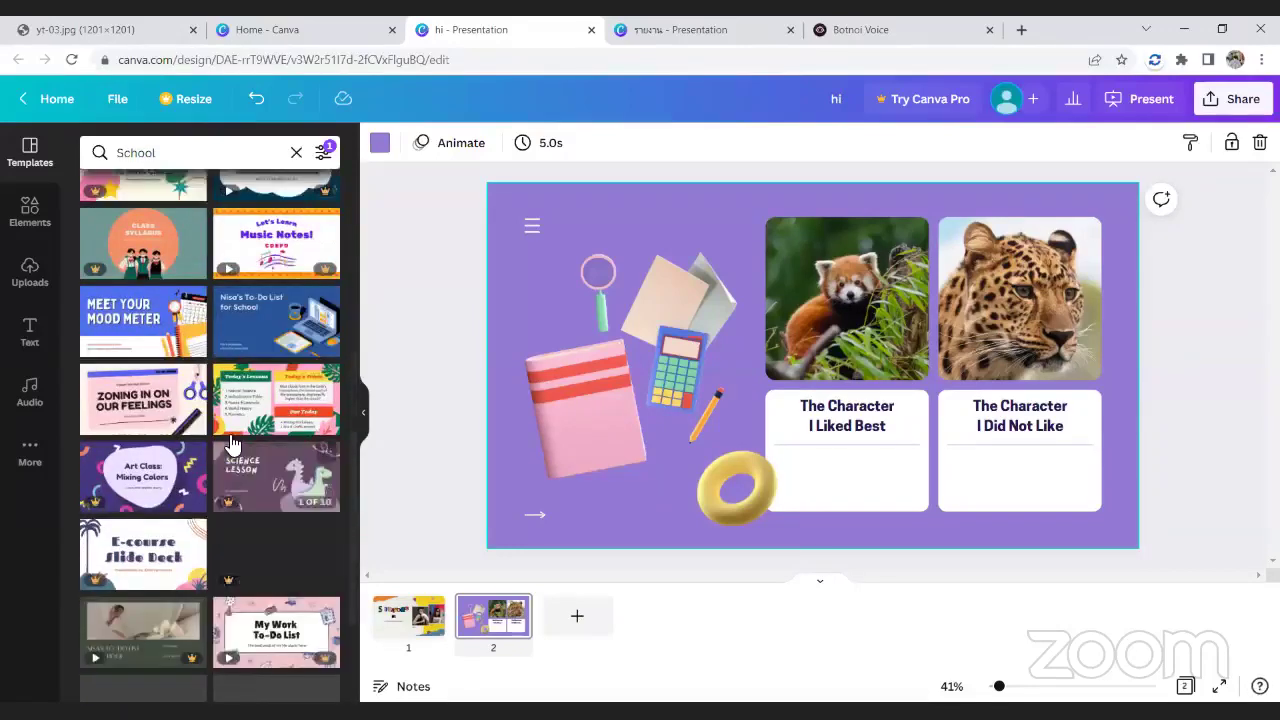
pyautogui.scroll(3, 283, 420)
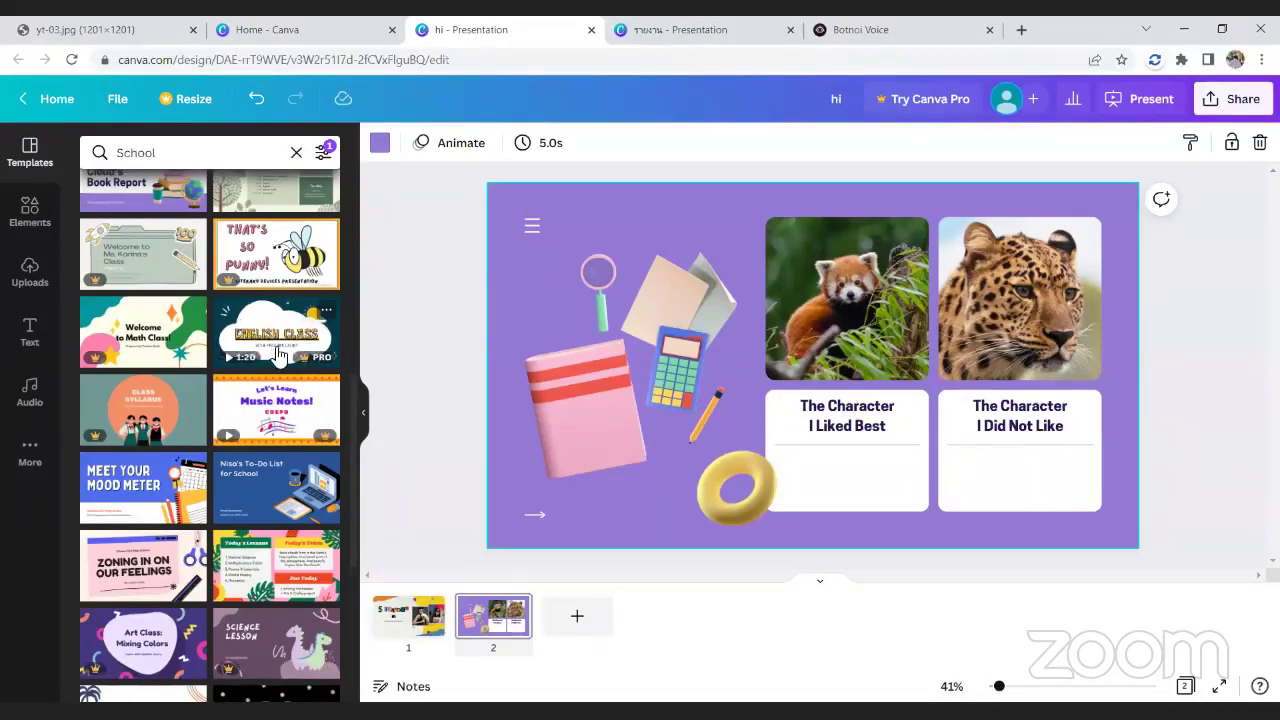
pyautogui.scroll(-1, 280, 385)
pyautogui.scroll(-3, 280, 385)
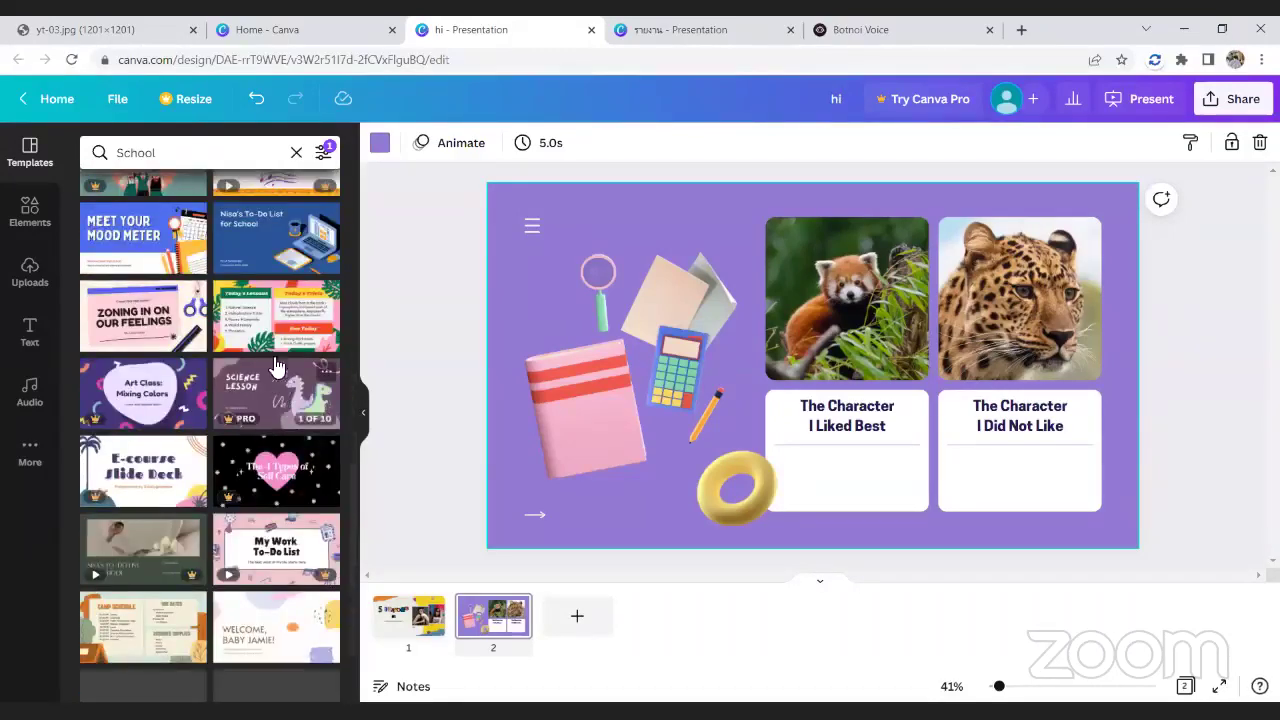
pyautogui.click(258, 305)
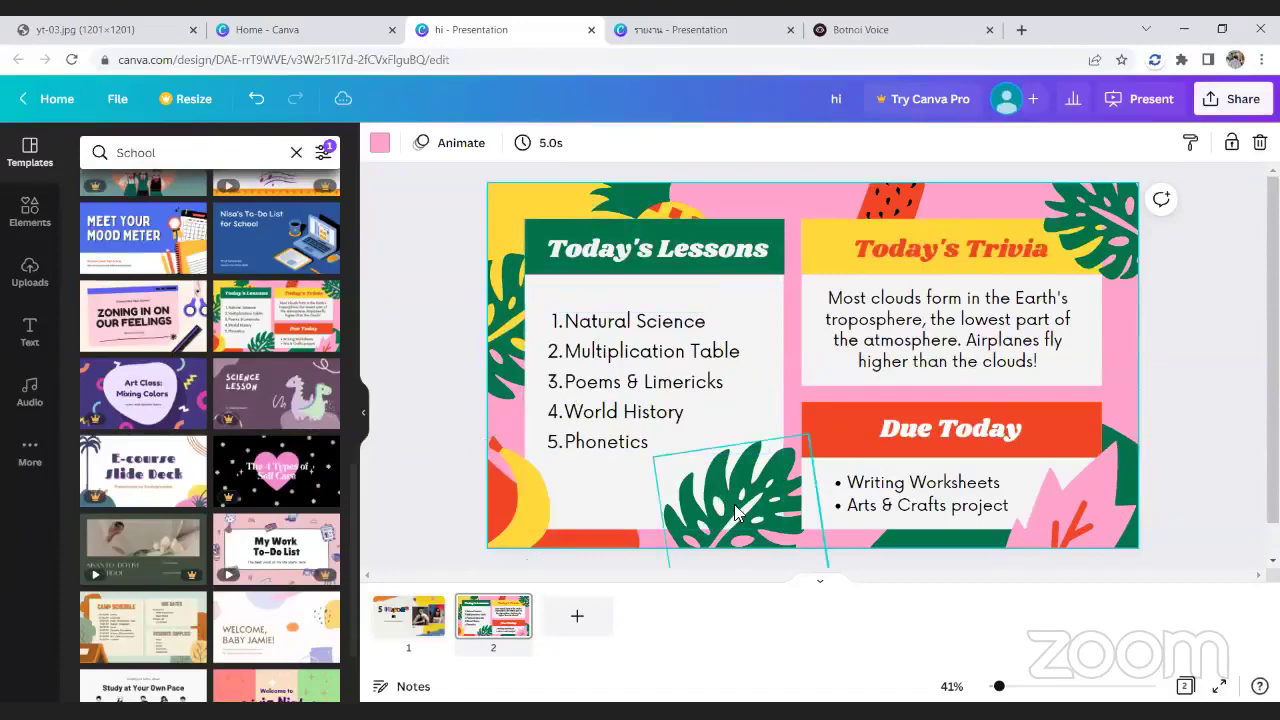
# - Move the green leaves over the lesson list and Trivia title, then add a blank page 3
pyautogui.moveTo(718, 488); pyautogui.dragTo(733, 430)
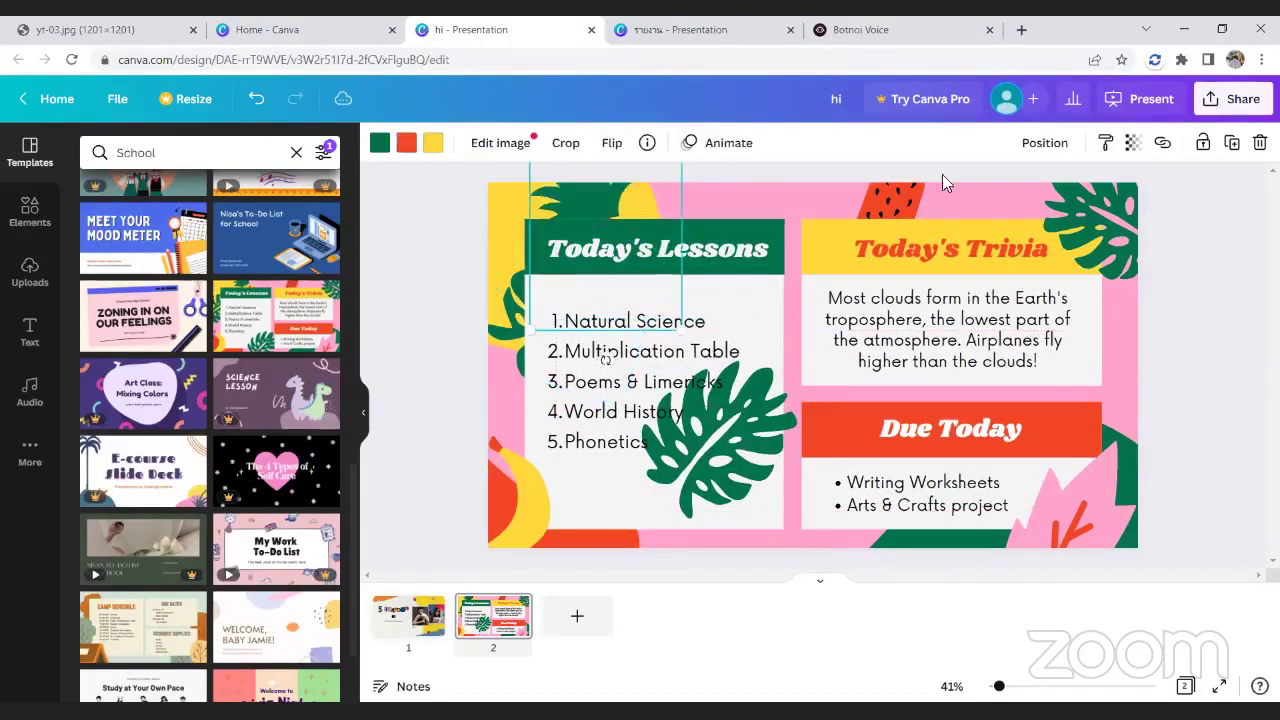
pyautogui.click(1094, 212)
pyautogui.moveTo(1094, 212); pyautogui.dragTo(1040, 222)
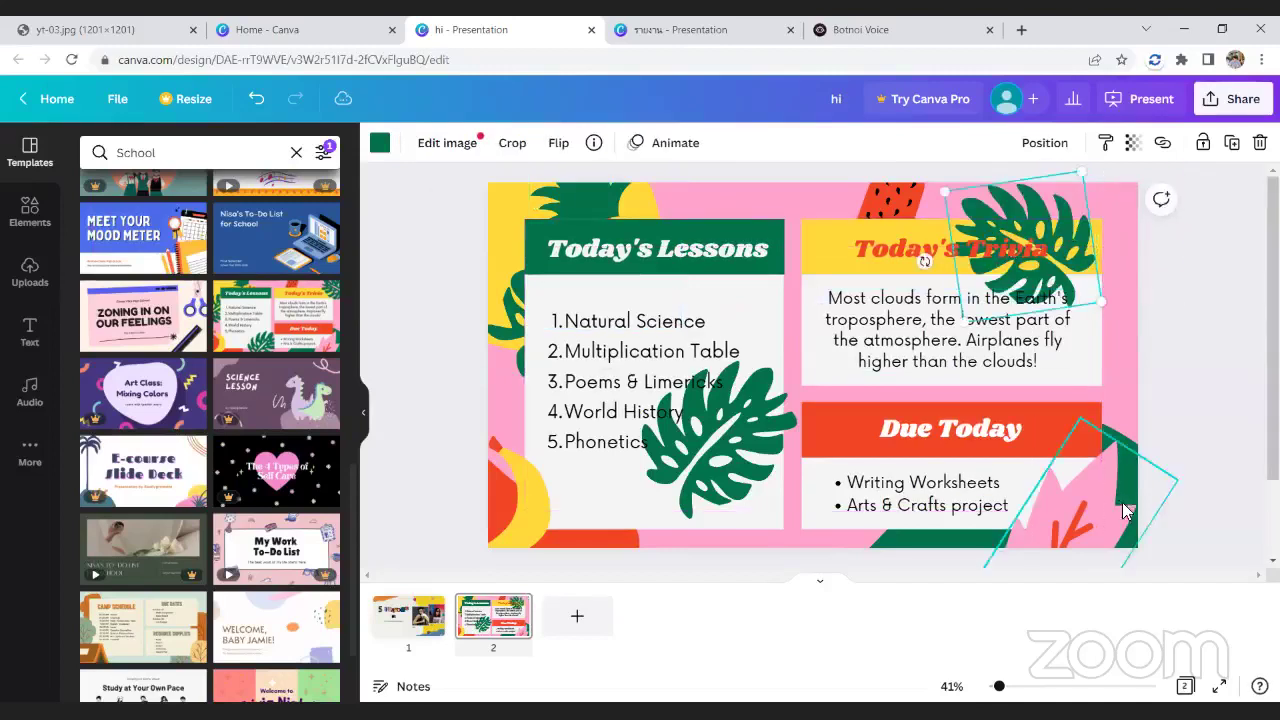
pyautogui.click(1065, 495)
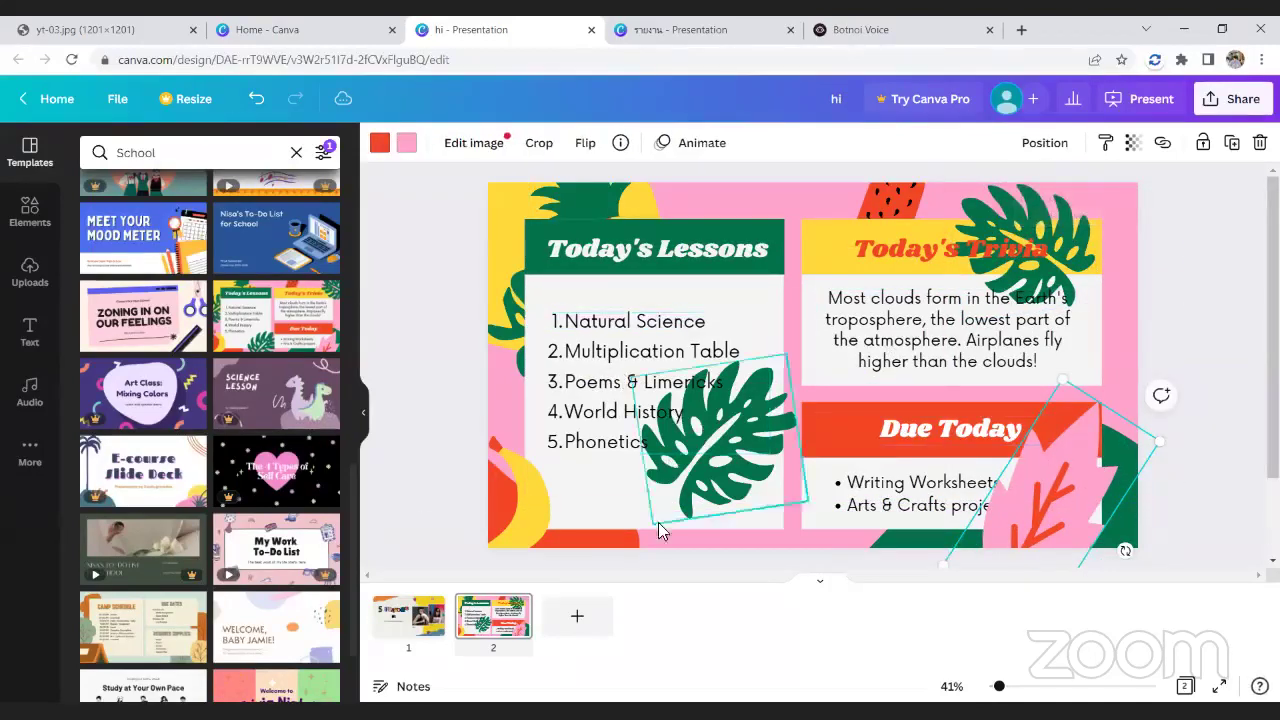
pyautogui.click(590, 630)
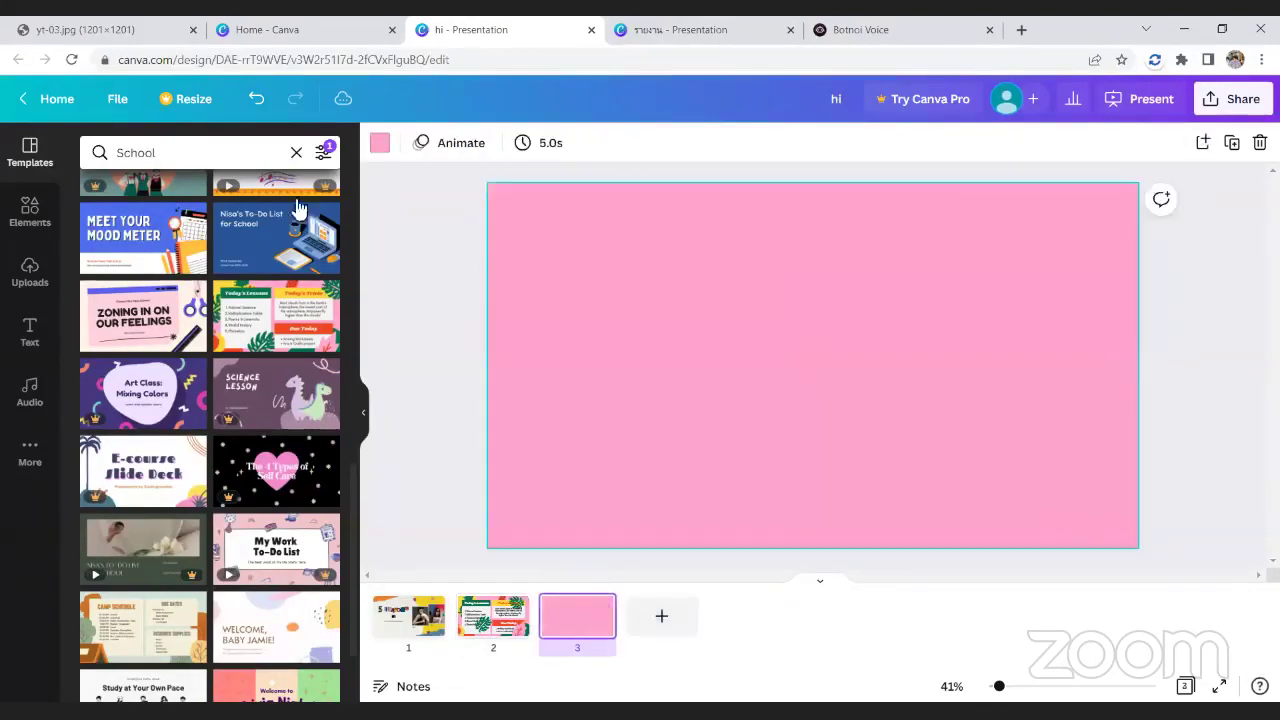
# - Replace the School search with a template search for 'education'
pyautogui.click(296, 152)
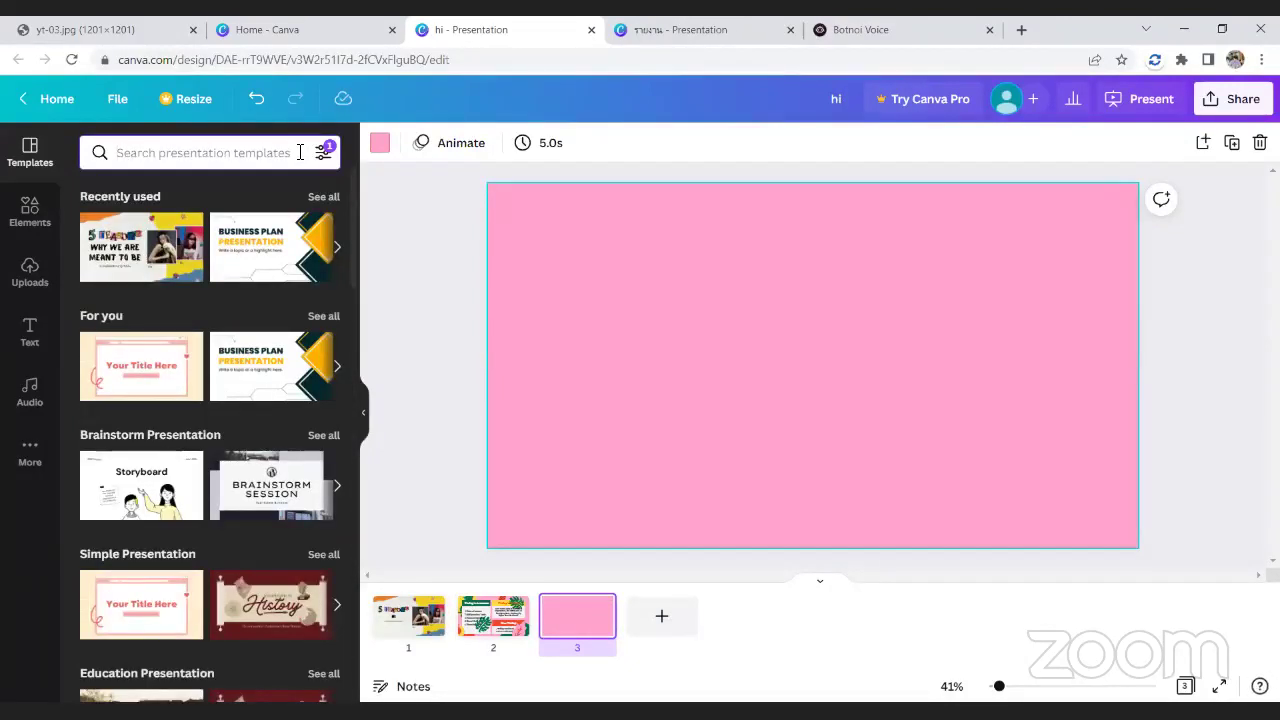
pyautogui.write('ed')
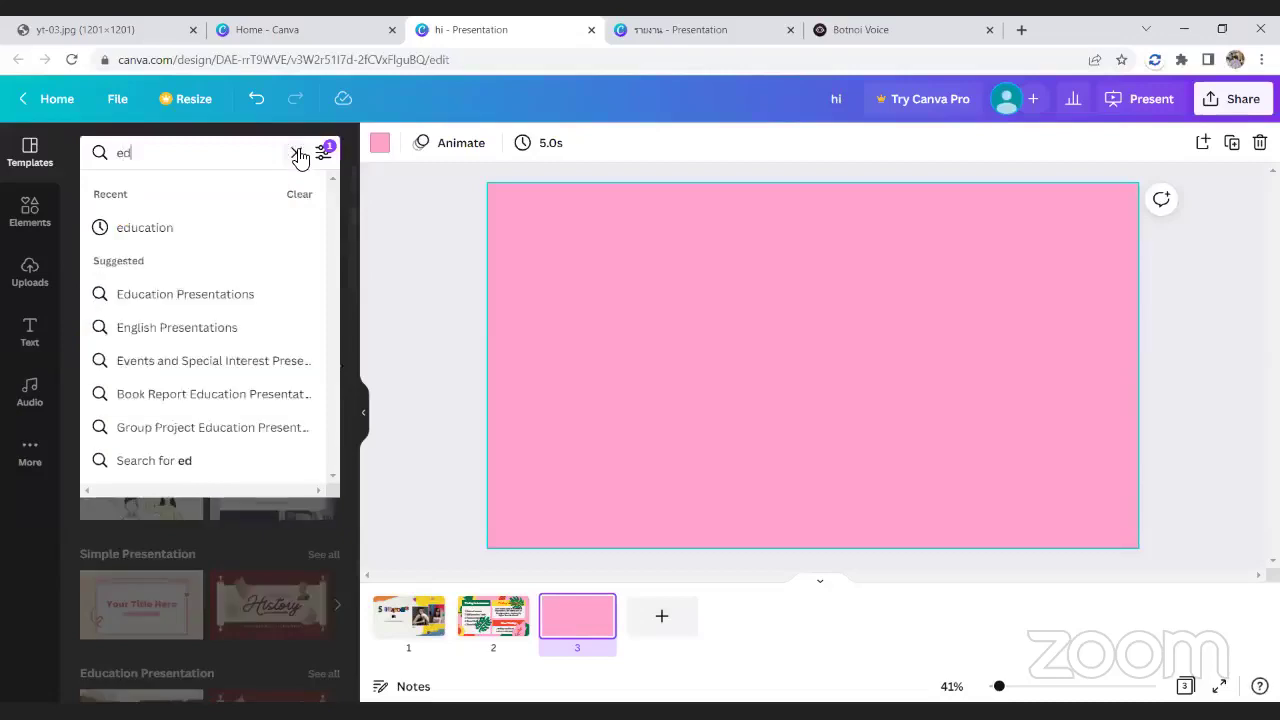
pyautogui.write('ucation')
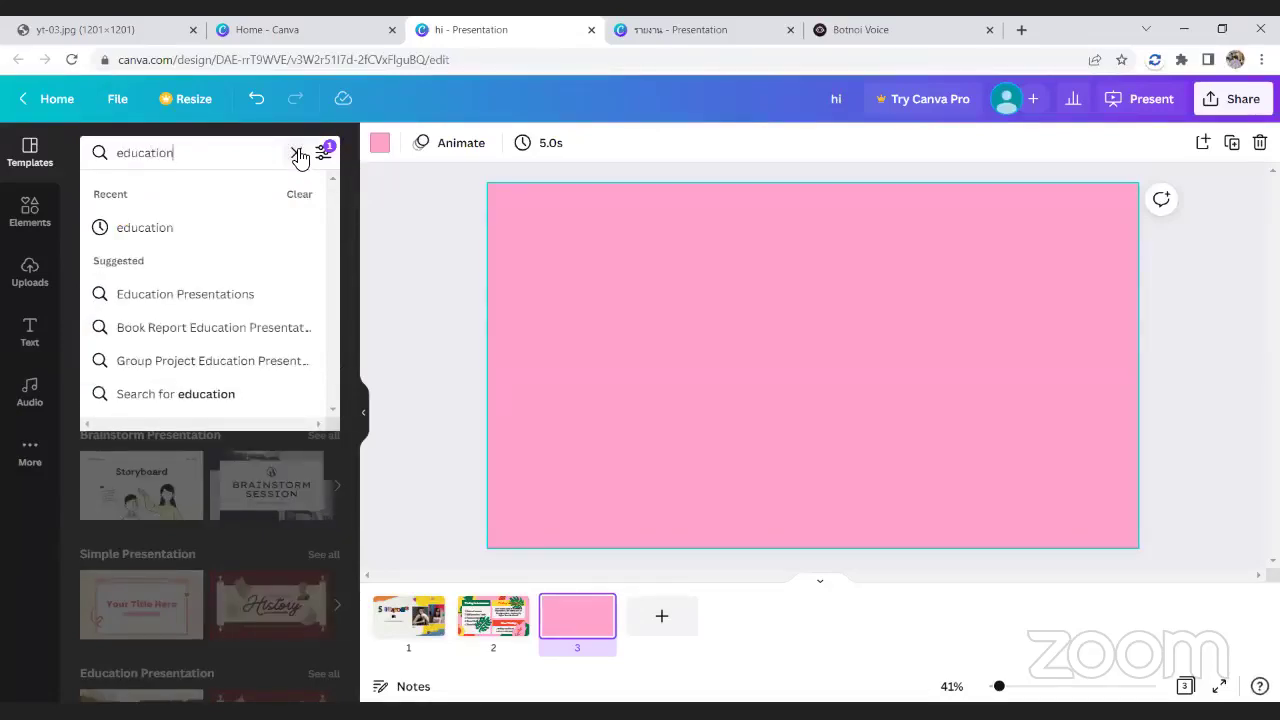
pyautogui.press('Return')
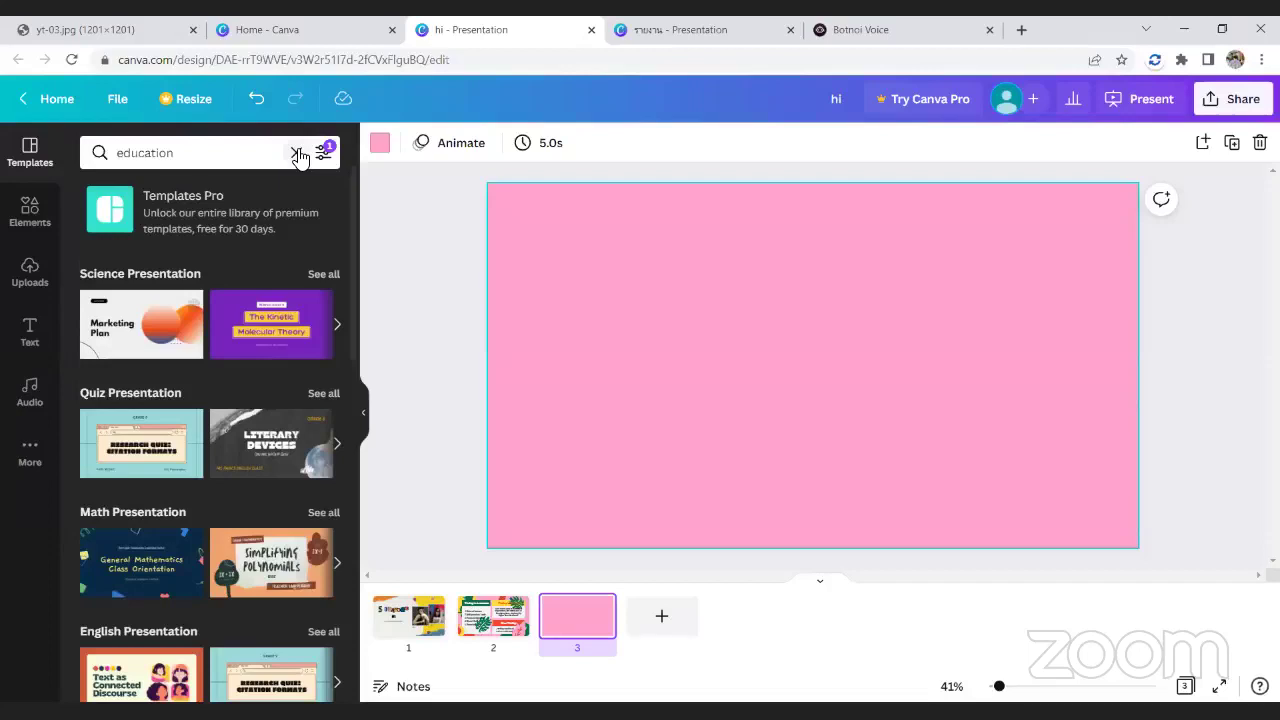
pyautogui.scroll(-5, 261, 404)
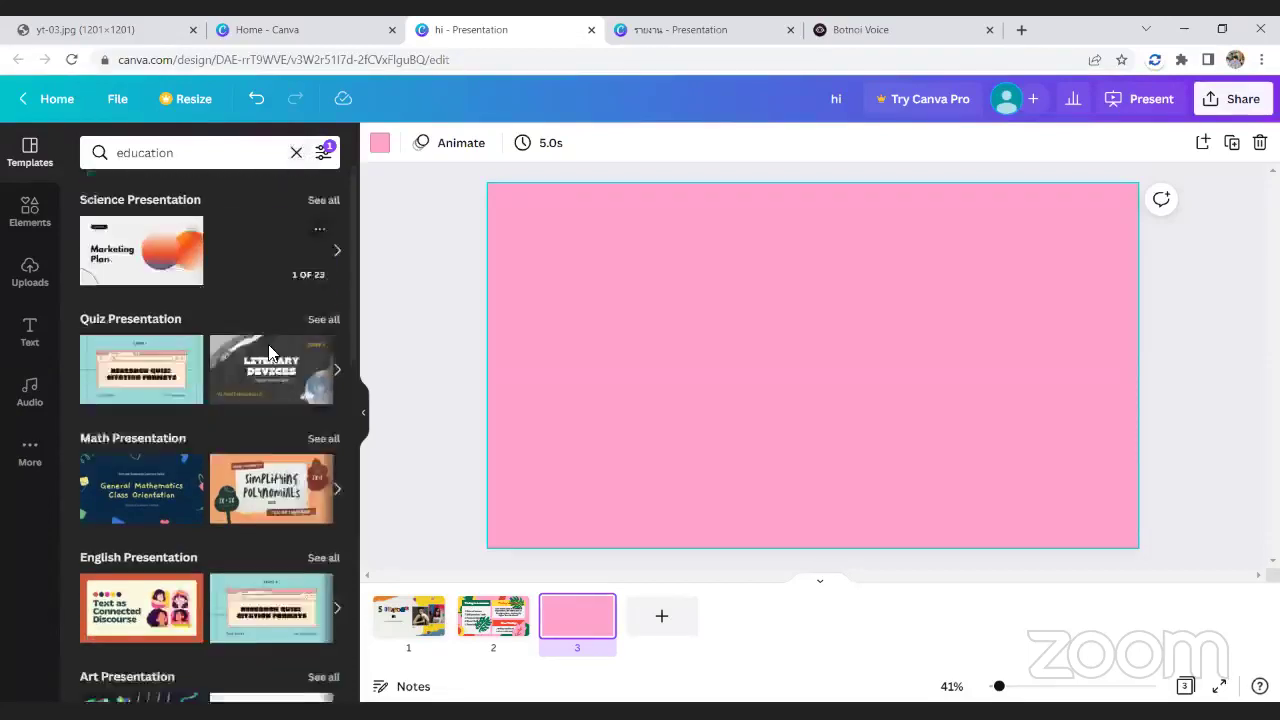
pyautogui.scroll(-1, 261, 404)
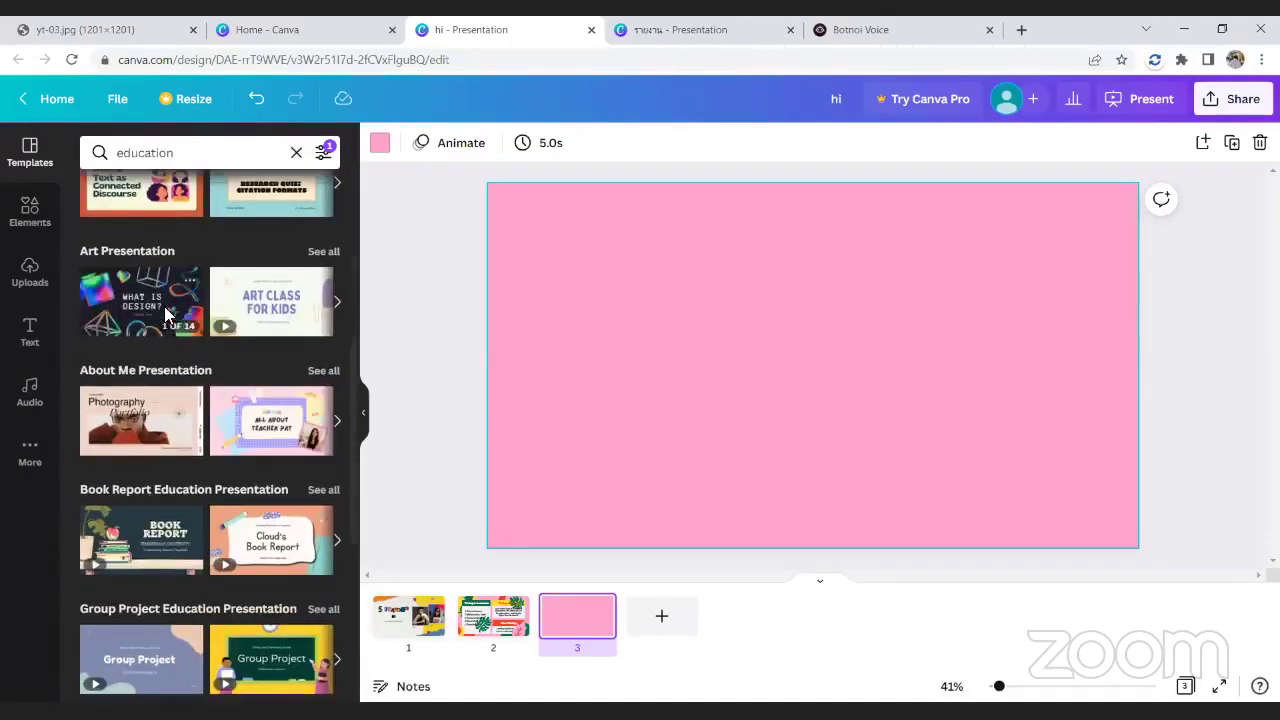
# - Try the What is Design title slide on page 3 and inspect its elements
pyautogui.click(165, 315)
pyautogui.click(155, 350)
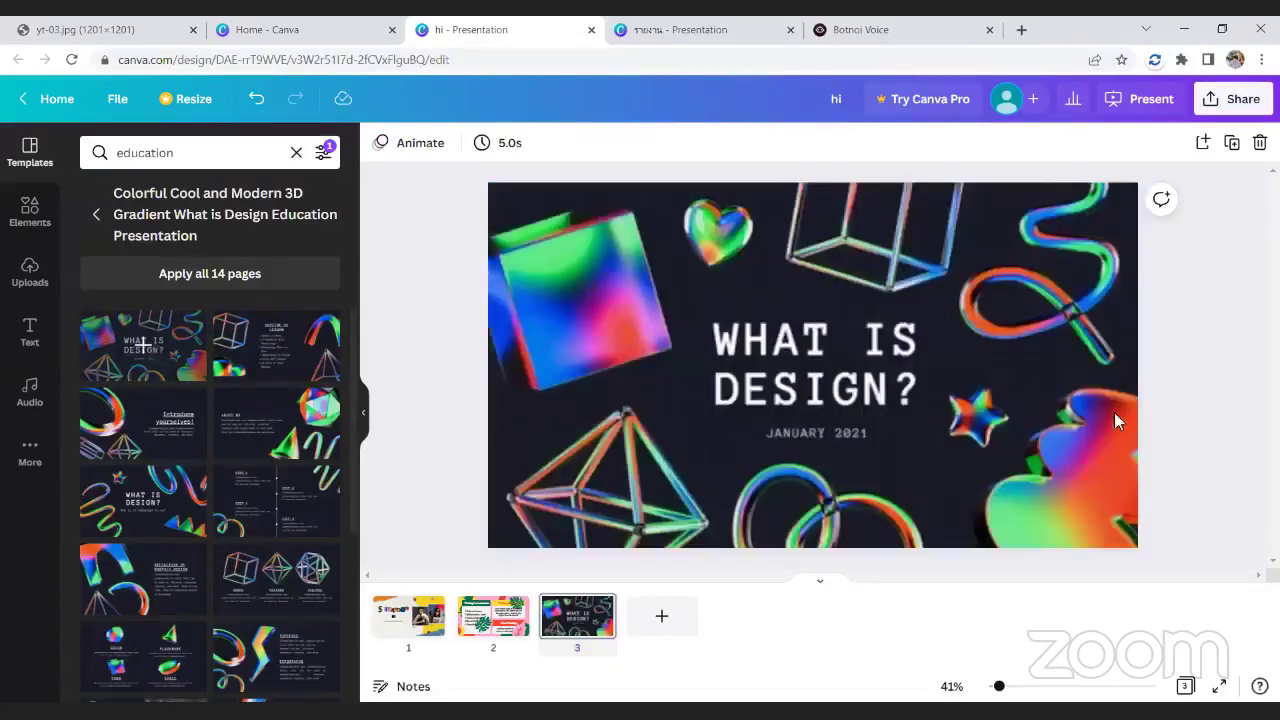
pyautogui.click(958, 312)
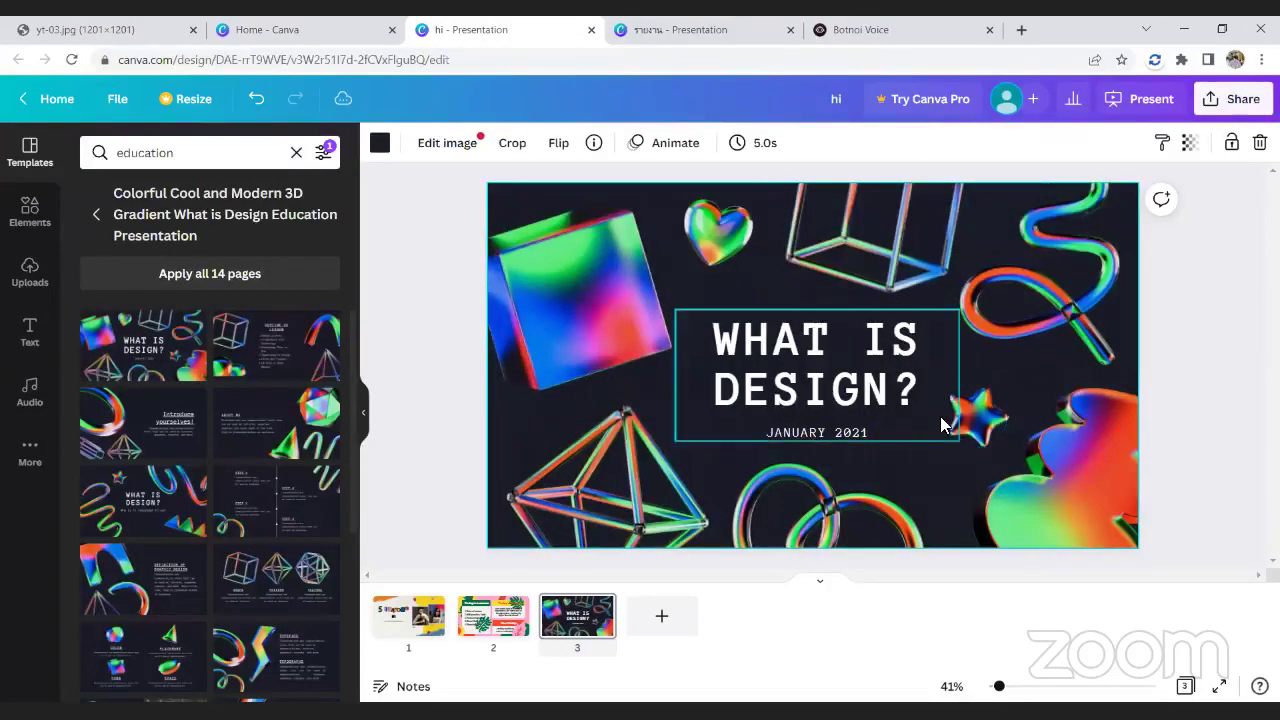
pyautogui.click(592, 320)
pyautogui.click(728, 310)
# - Try the All About Teacher Pat slide on page 3 instead
pyautogui.click(97, 213)
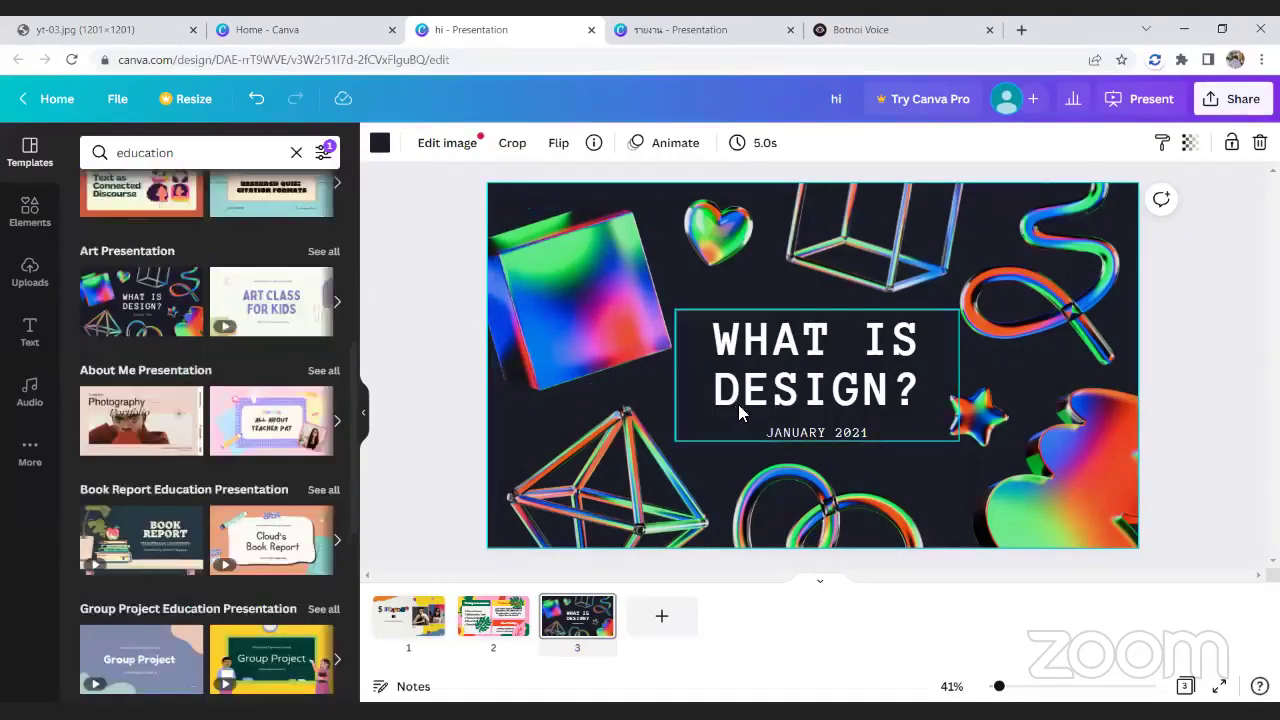
pyautogui.click(263, 425)
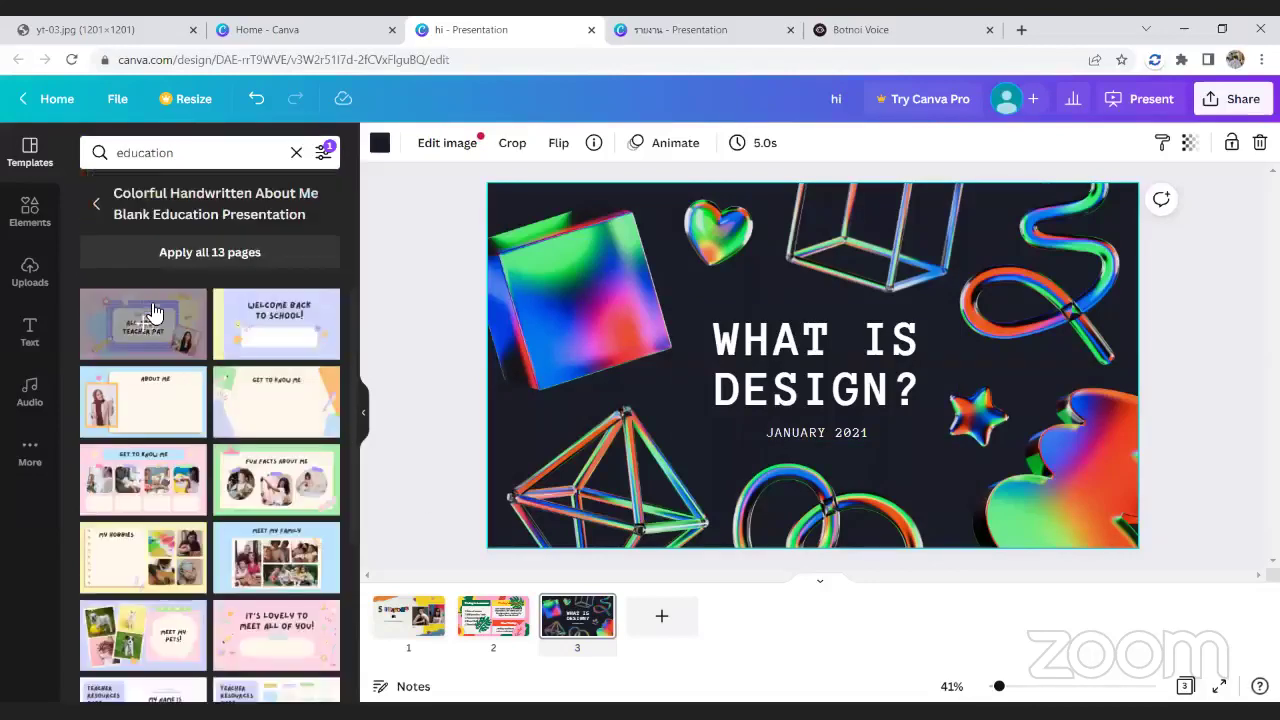
pyautogui.click(145, 318)
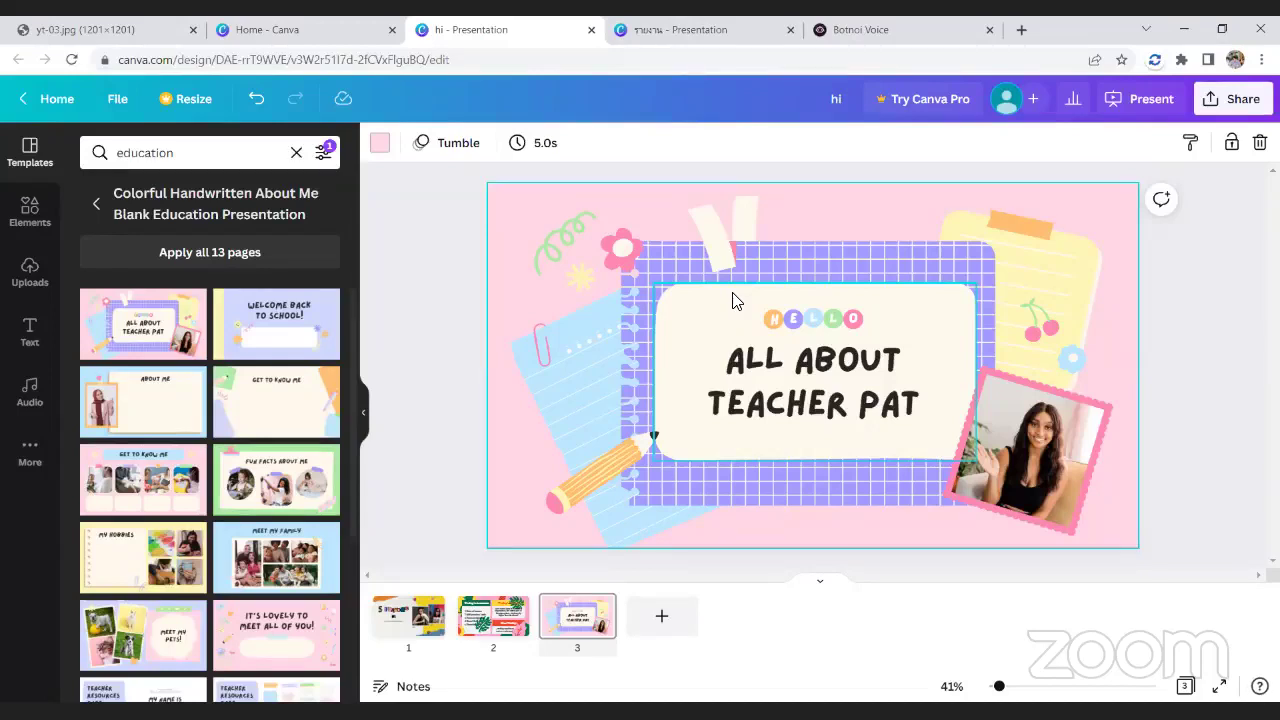
pyautogui.click(97, 203)
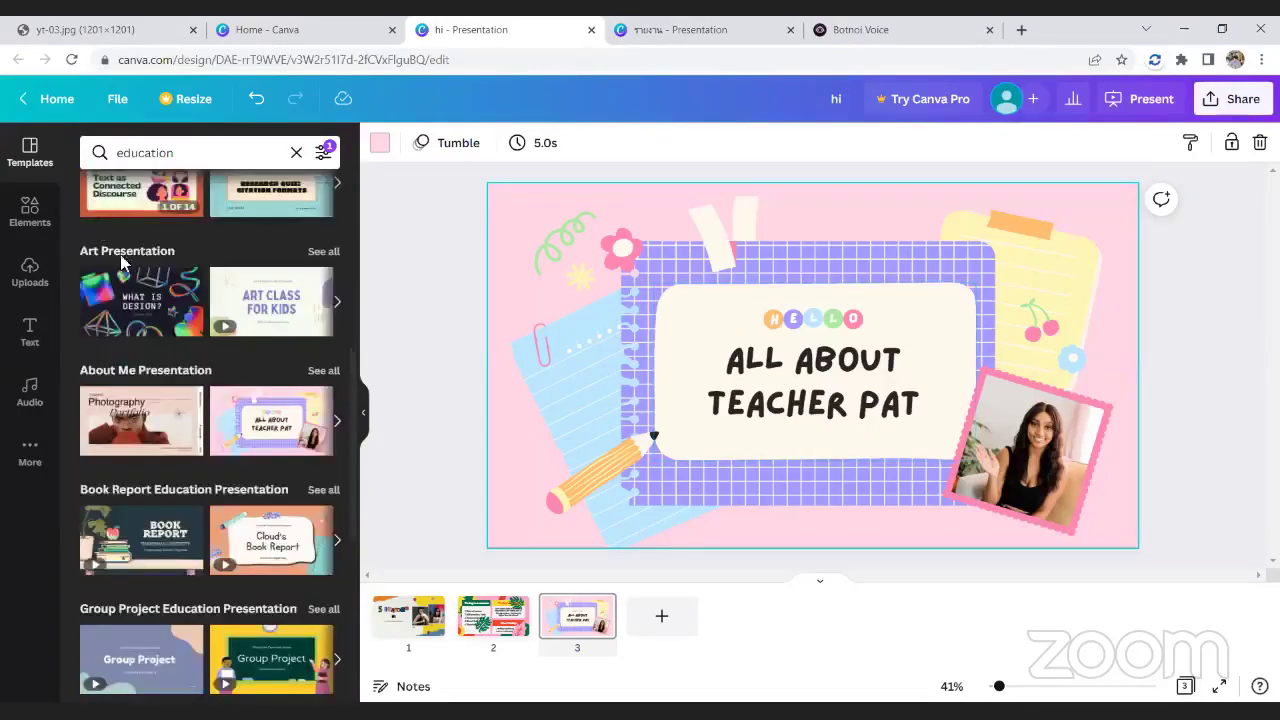
# - Apply the Yellow Green and Pink Illustration 'Group Project' cover to page 3
pyautogui.scroll(-3, 212, 310)
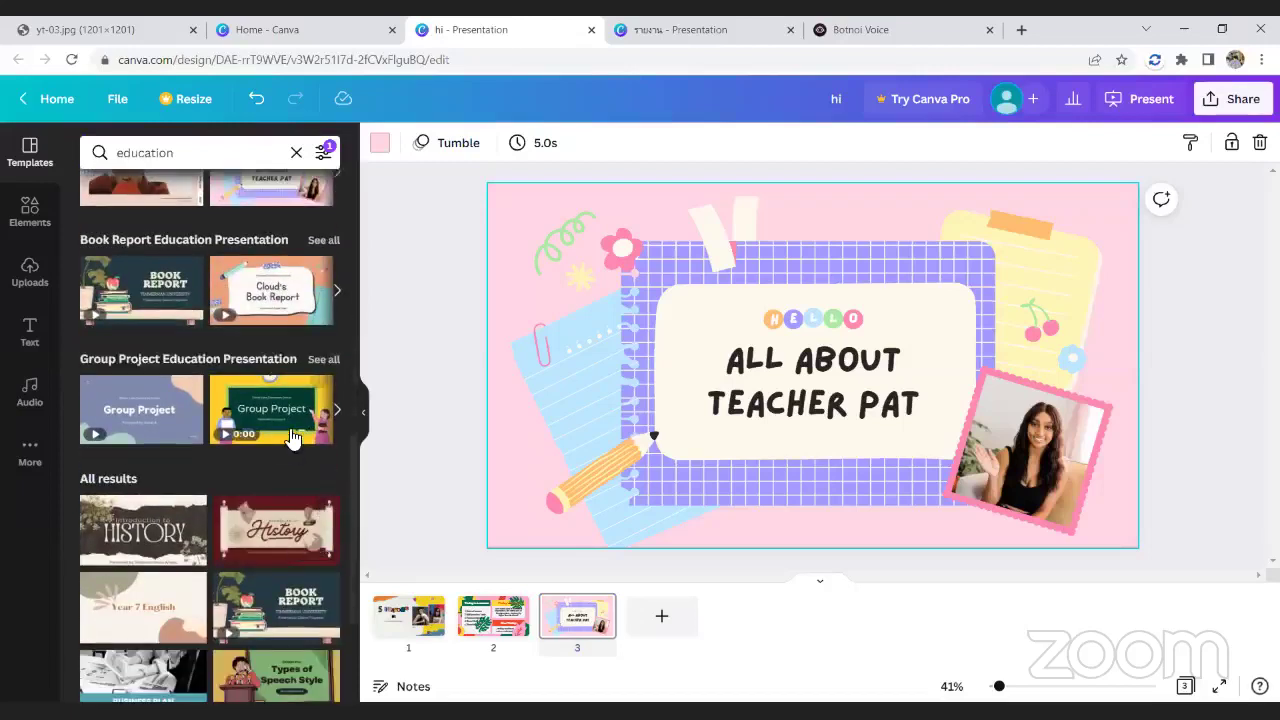
pyautogui.click(284, 416)
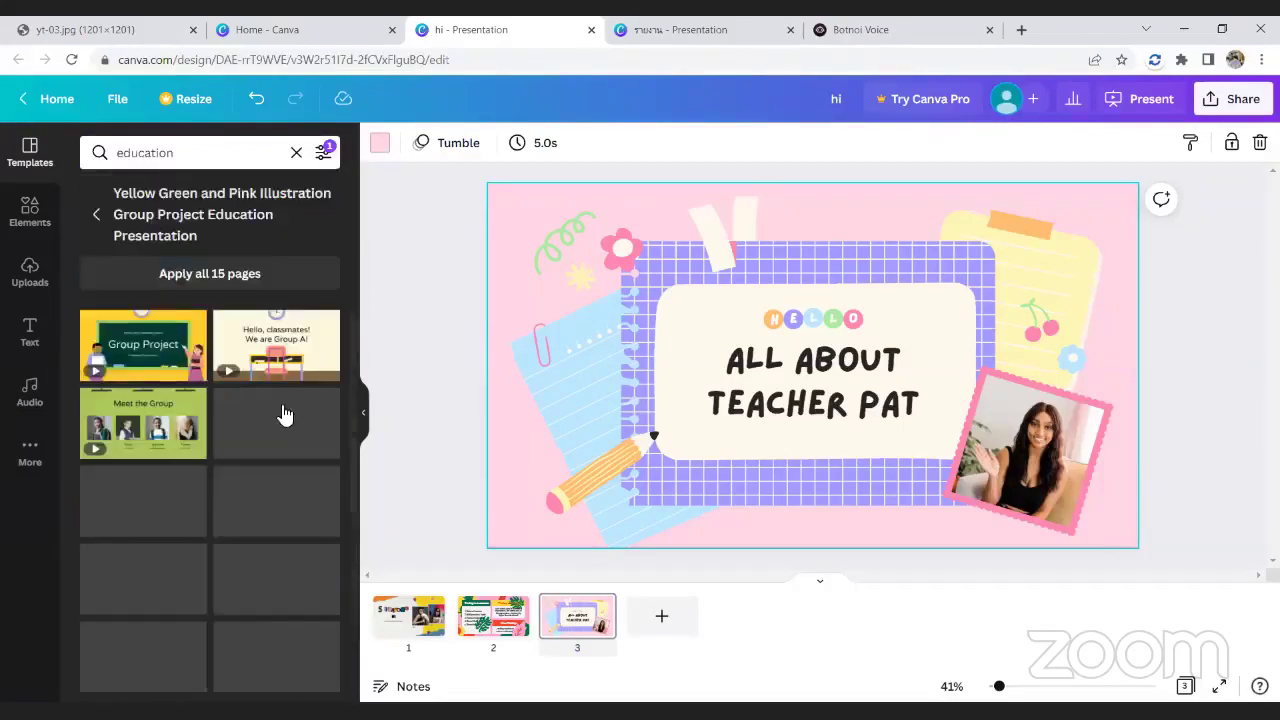
pyautogui.click(138, 364)
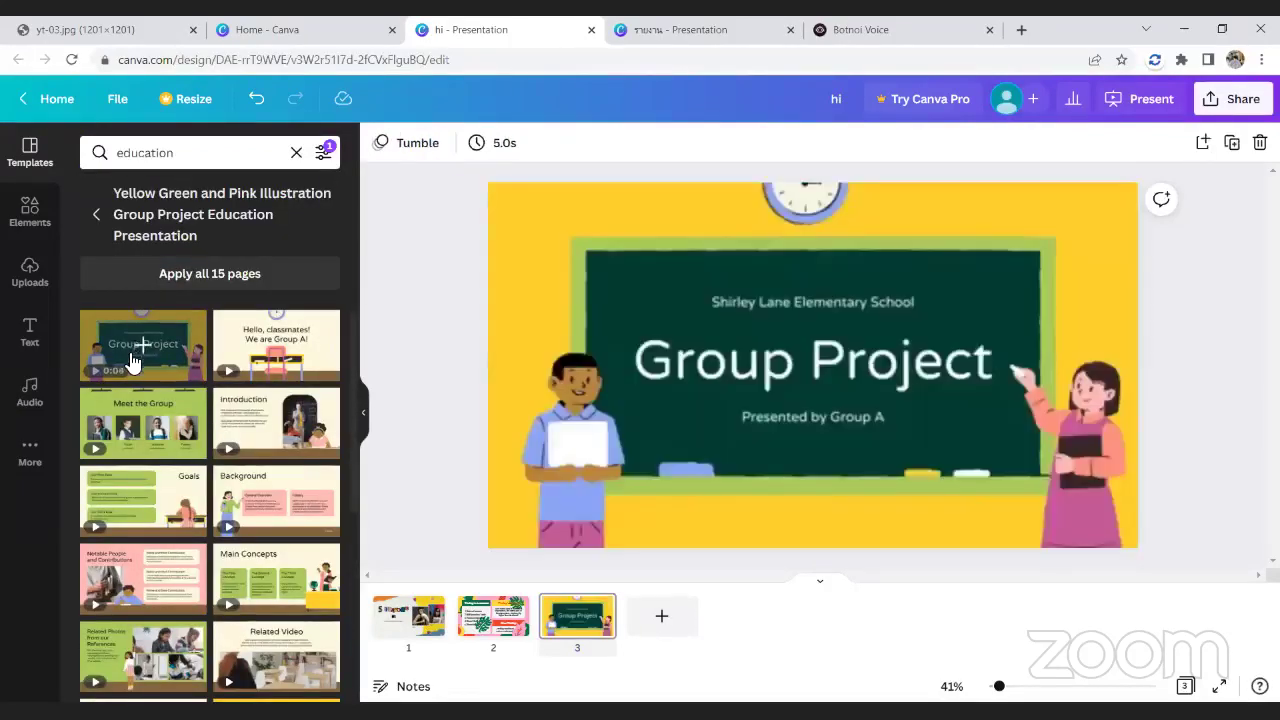
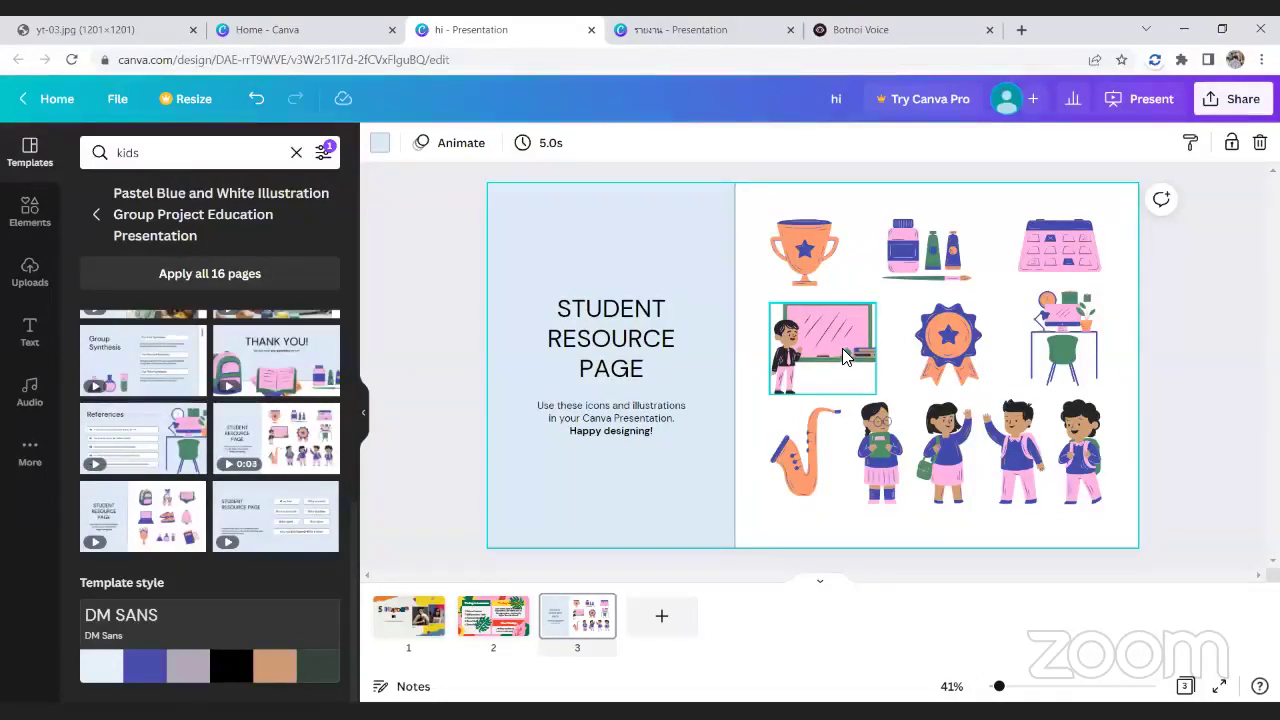
# - Move the teacher-at-whiteboard illustration to the left half and enlarge it there
pyautogui.moveTo(838, 344); pyautogui.dragTo(587, 262)
pyautogui.moveTo(630, 310); pyautogui.dragTo(797, 462)
pyautogui.moveTo(688, 258); pyautogui.dragTo(684, 296)
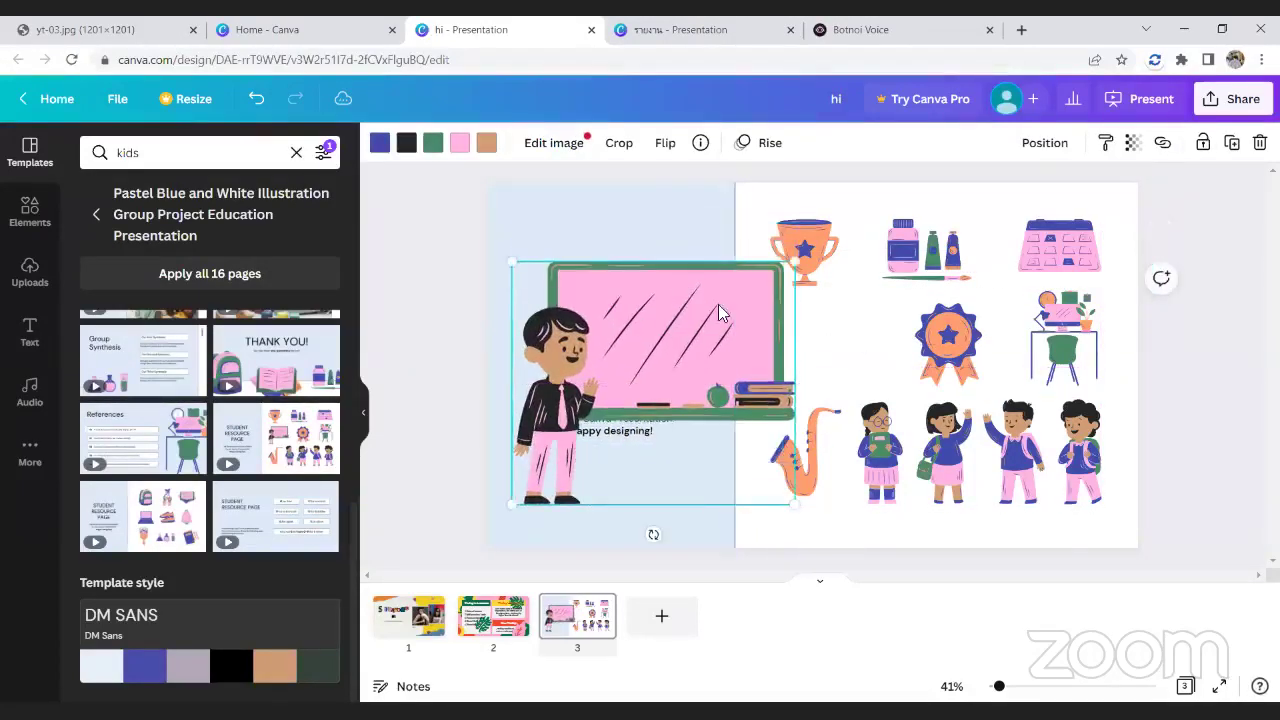
# - Move and resize the medal illustration so it sits beside the trophy
pyautogui.click(940, 345)
pyautogui.moveTo(940, 345); pyautogui.dragTo(840, 345)
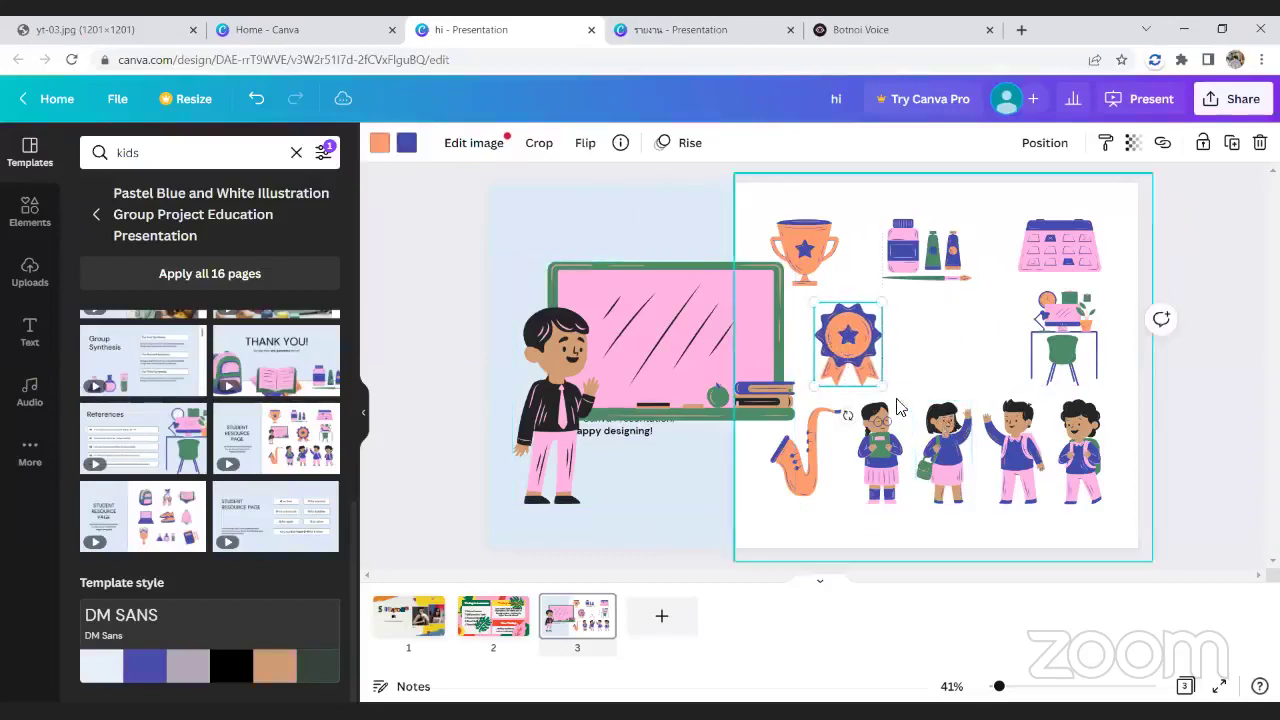
pyautogui.moveTo(882, 386); pyautogui.dragTo(1120, 548)
pyautogui.moveTo(851, 280); pyautogui.dragTo(872, 343)
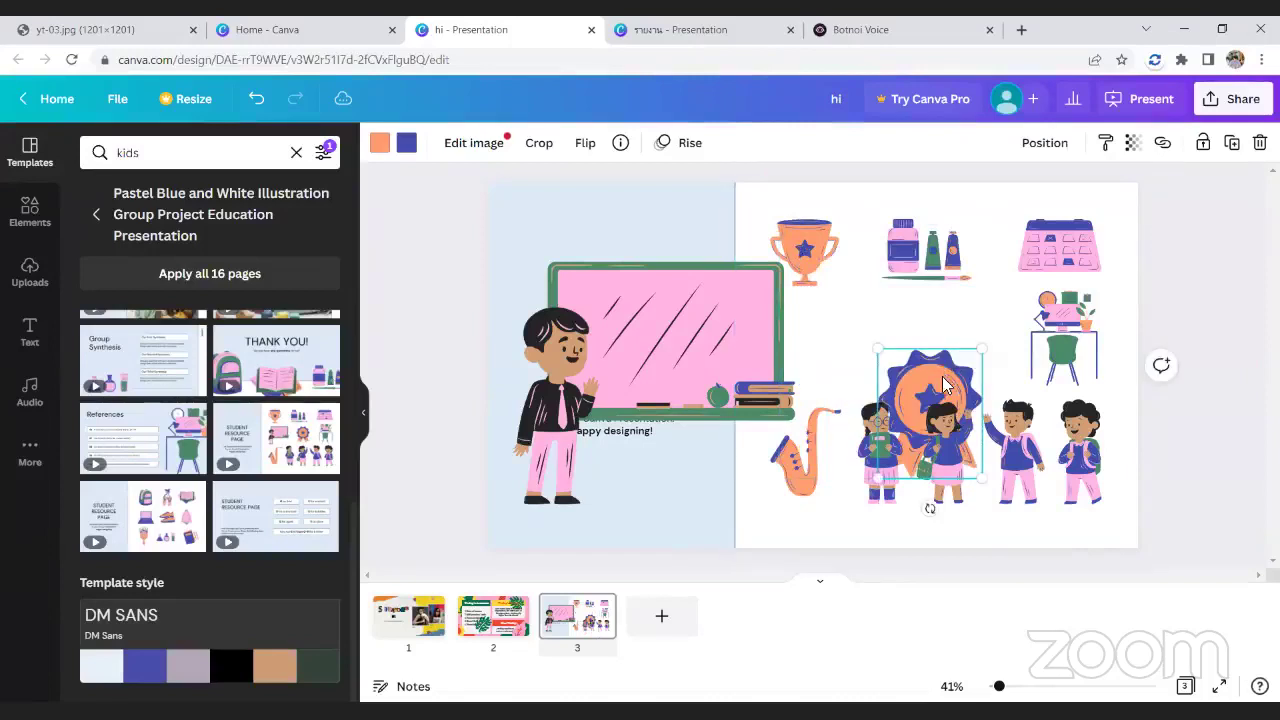
pyautogui.moveTo(945, 358); pyautogui.dragTo(887, 292)
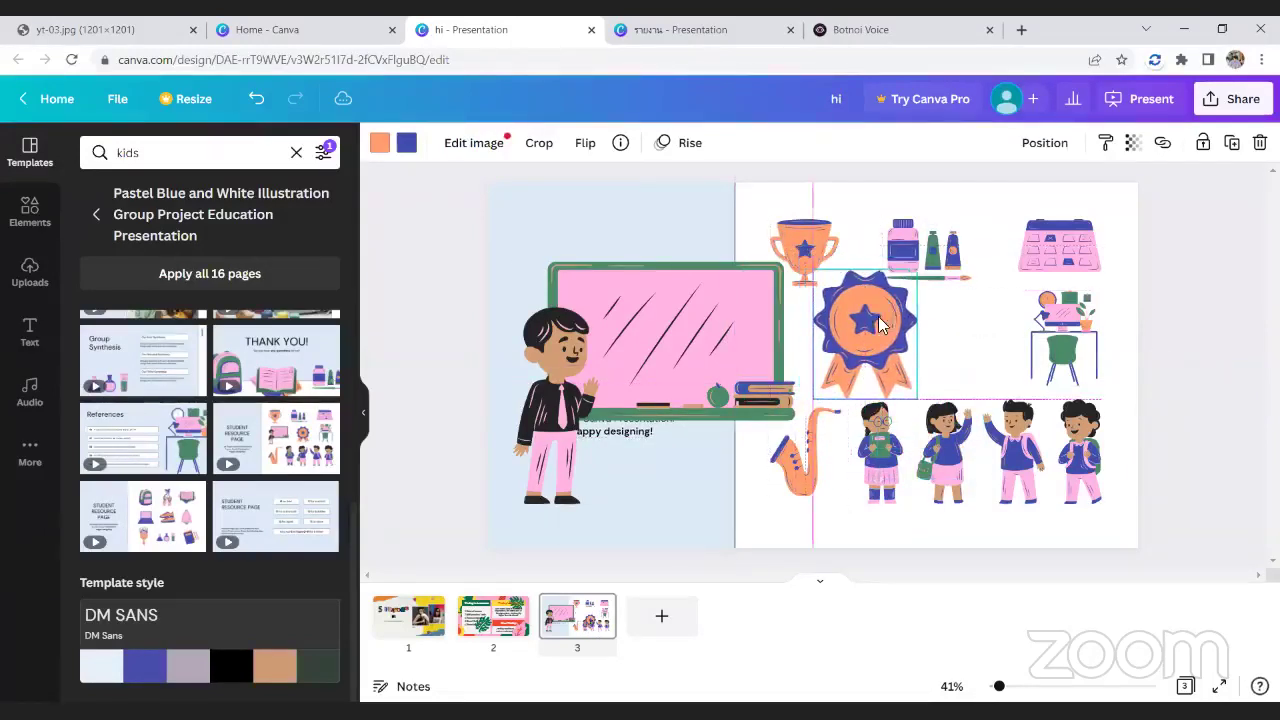
# - Enlarge the trophy, move the girl up beside the medal and enlarge her, then clear the kids template search
pyautogui.click(827, 257)
pyautogui.moveTo(838, 285); pyautogui.dragTo(870, 308)
pyautogui.click(945, 450)
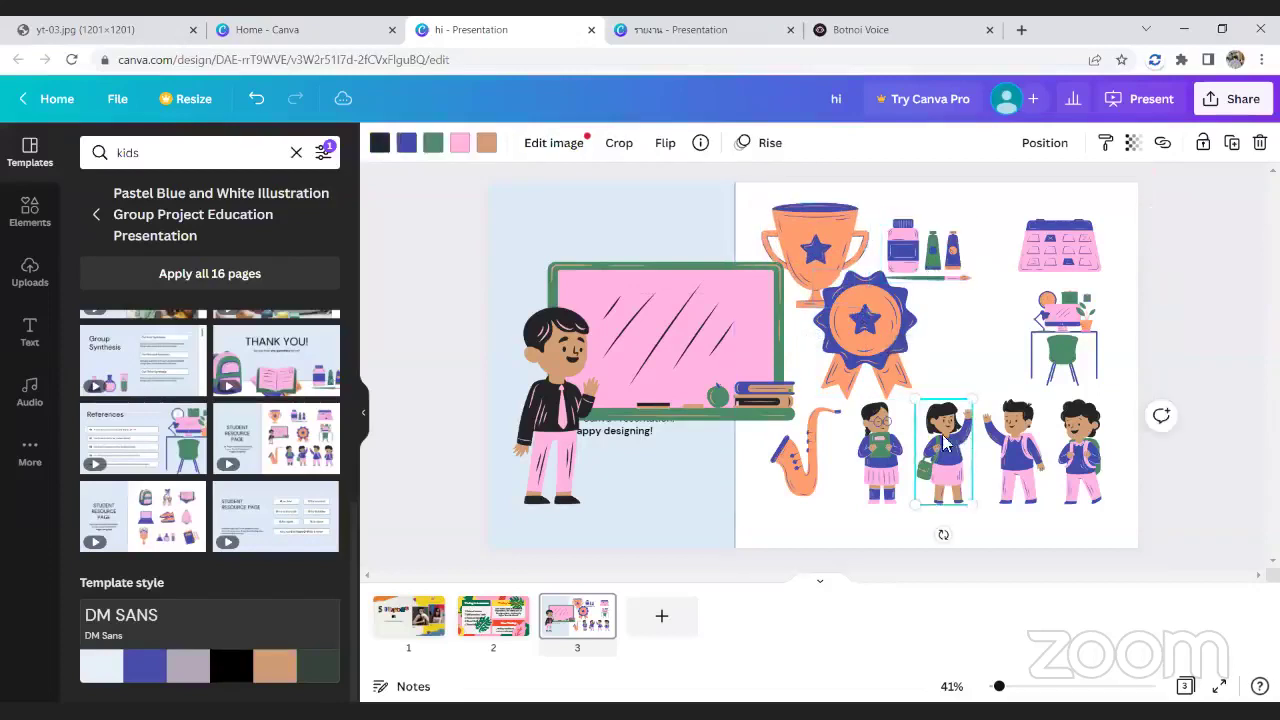
pyautogui.moveTo(945, 455); pyautogui.dragTo(955, 371)
pyautogui.moveTo(931, 422); pyautogui.dragTo(902, 462)
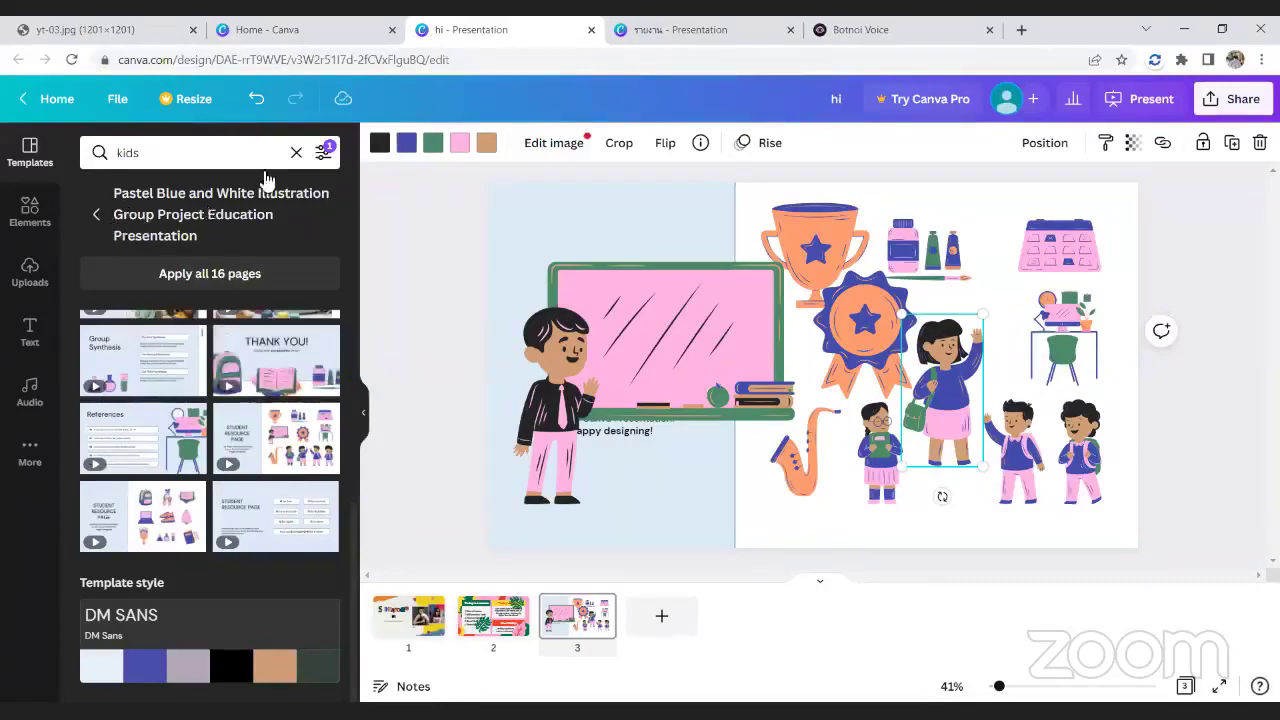
pyautogui.click(296, 152)
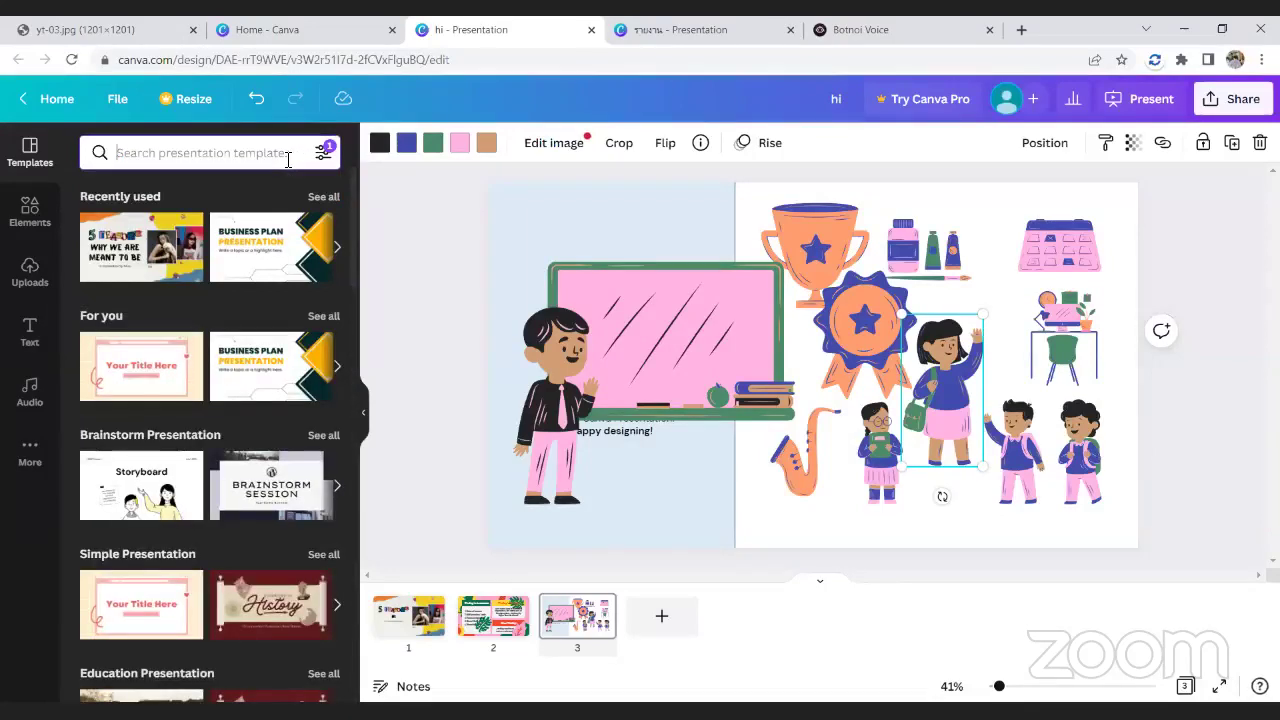
# - Search templates for 'cute' and add a new blank page 4
pyautogui.write('cut')
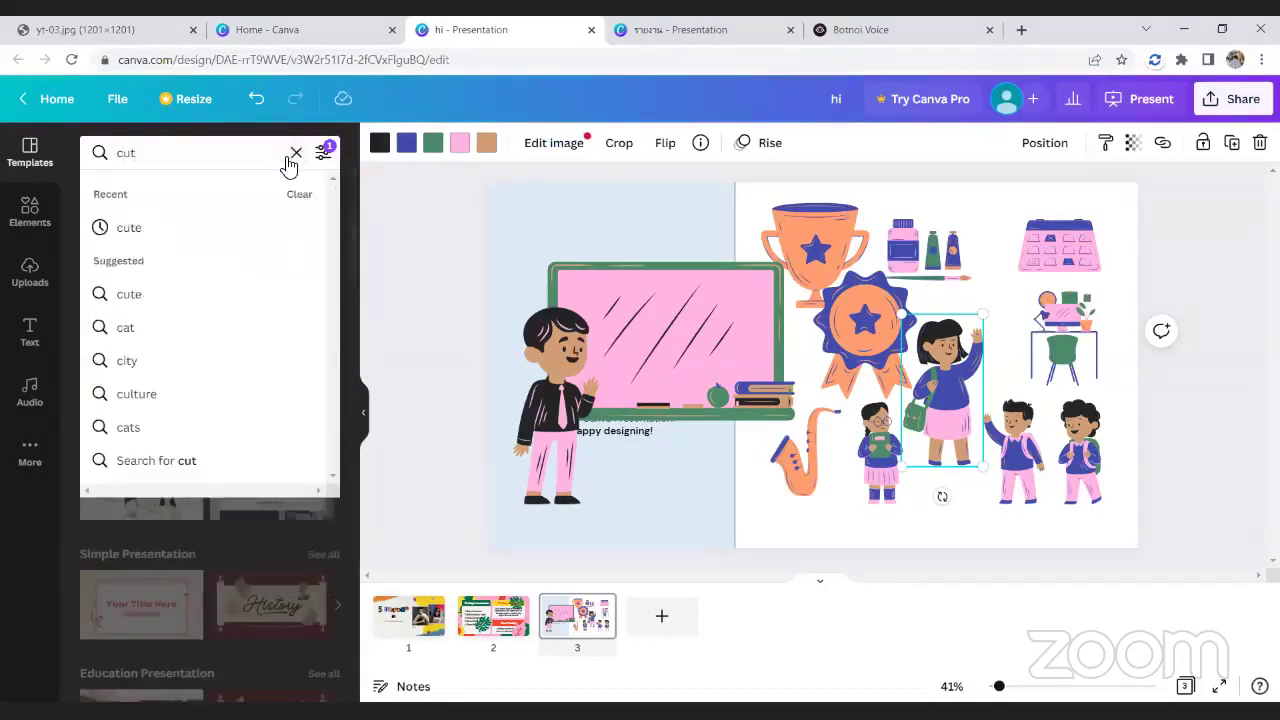
pyautogui.write('e')
pyautogui.press('Return')
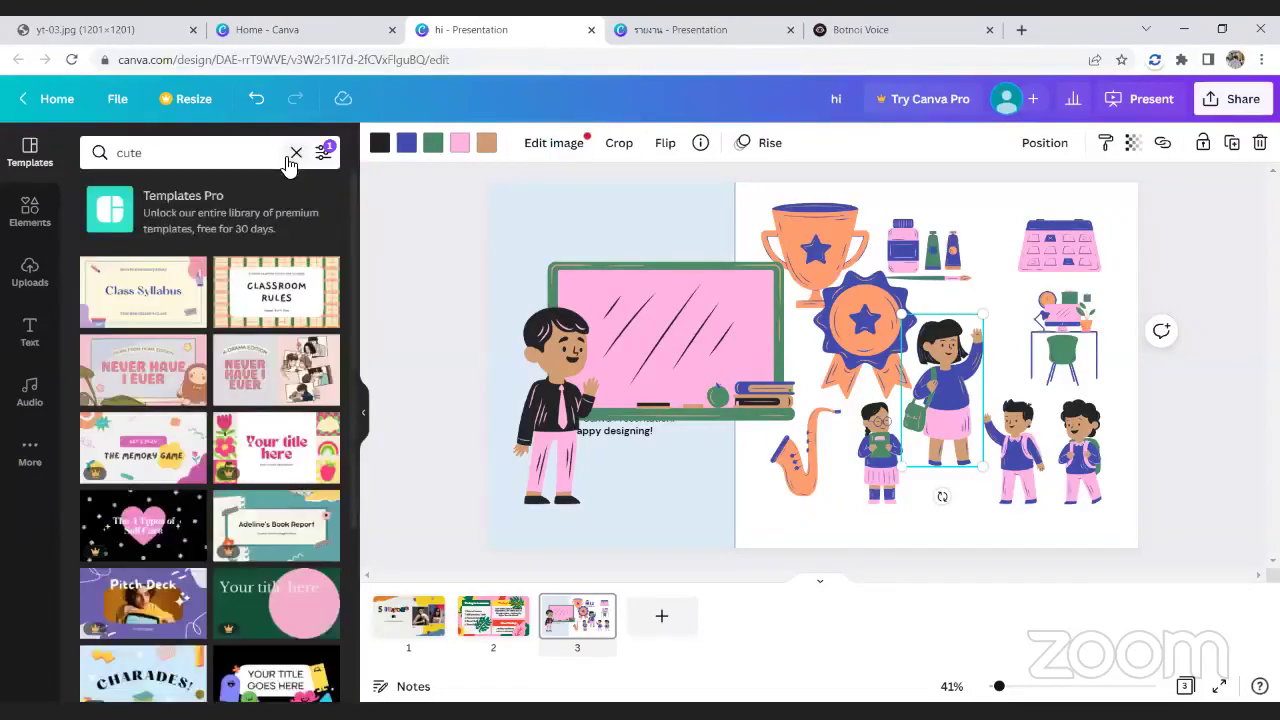
pyautogui.click(661, 615)
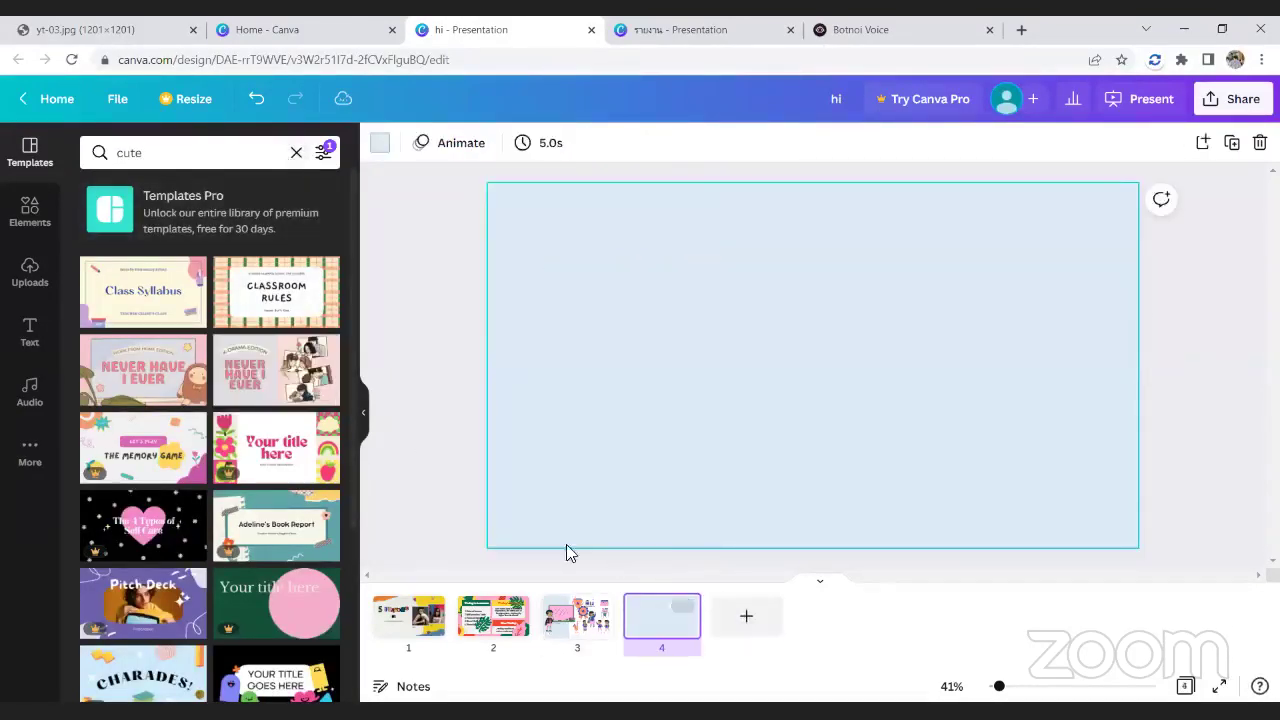
# - Apply the pink K-drama 'Never Have I Ever' cover page to page 4
pyautogui.click(249, 369)
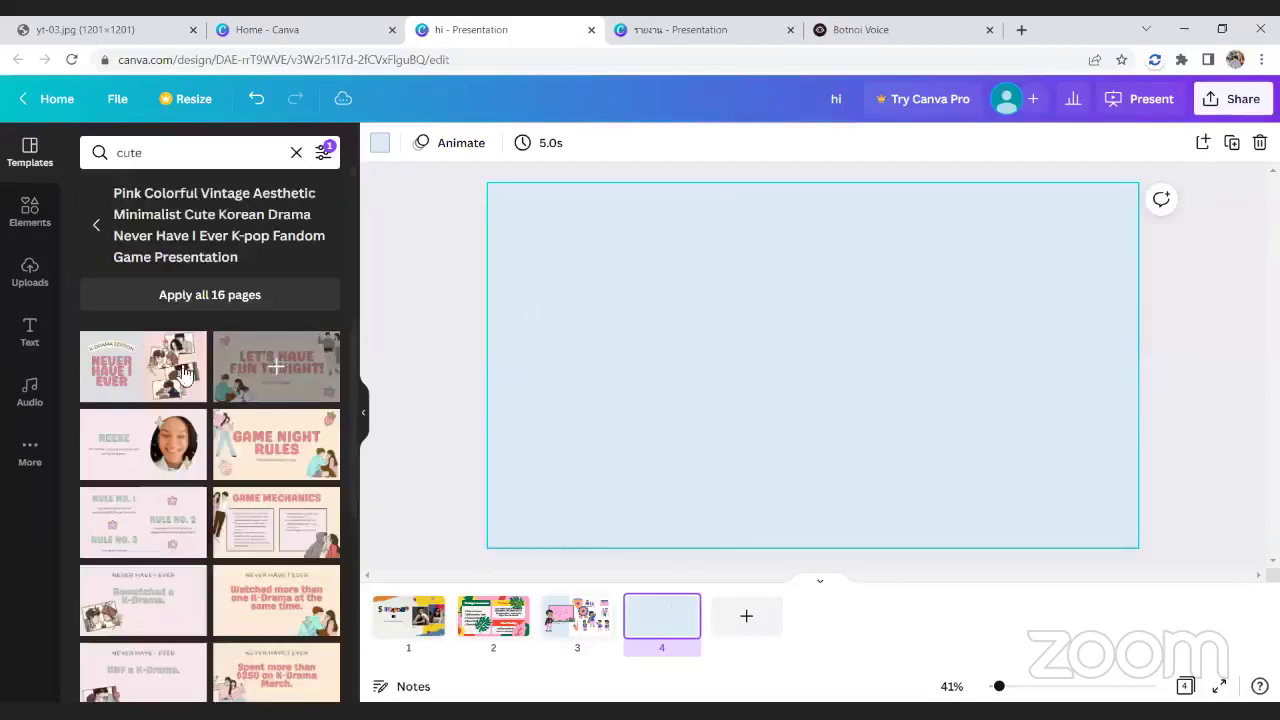
pyautogui.click(149, 371)
pyautogui.click(1132, 320)
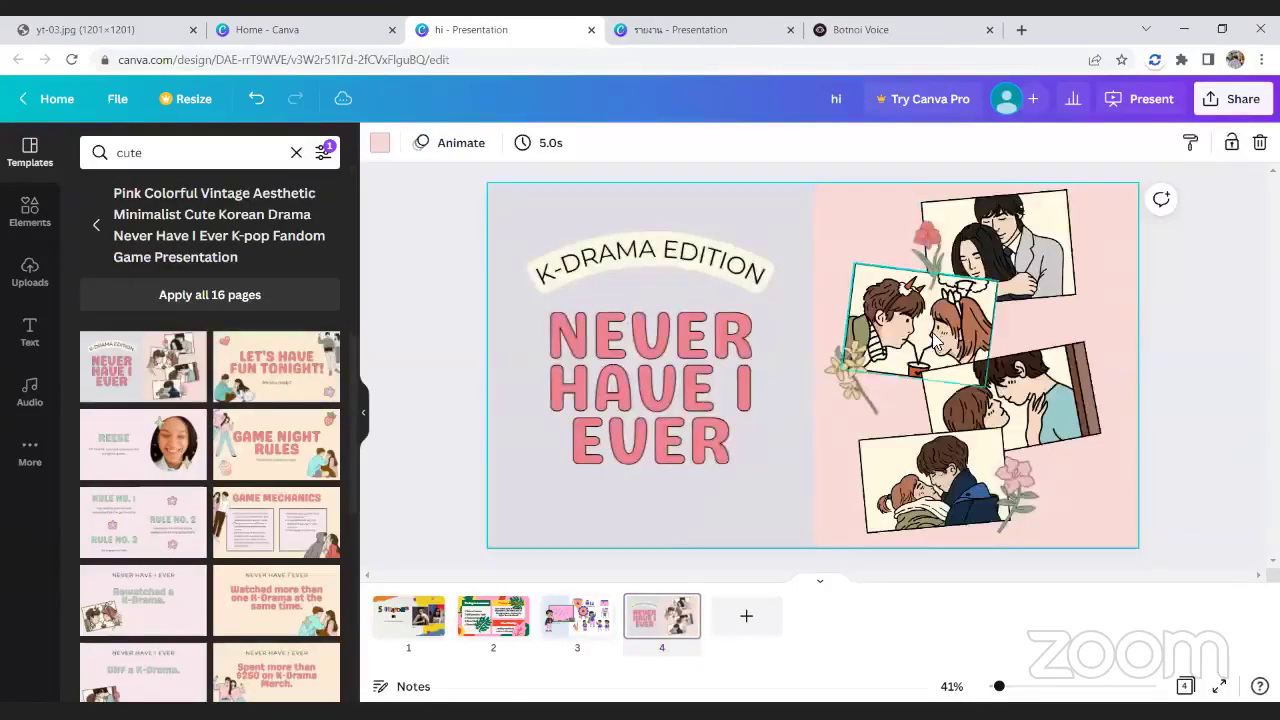
pyautogui.click(990, 245)
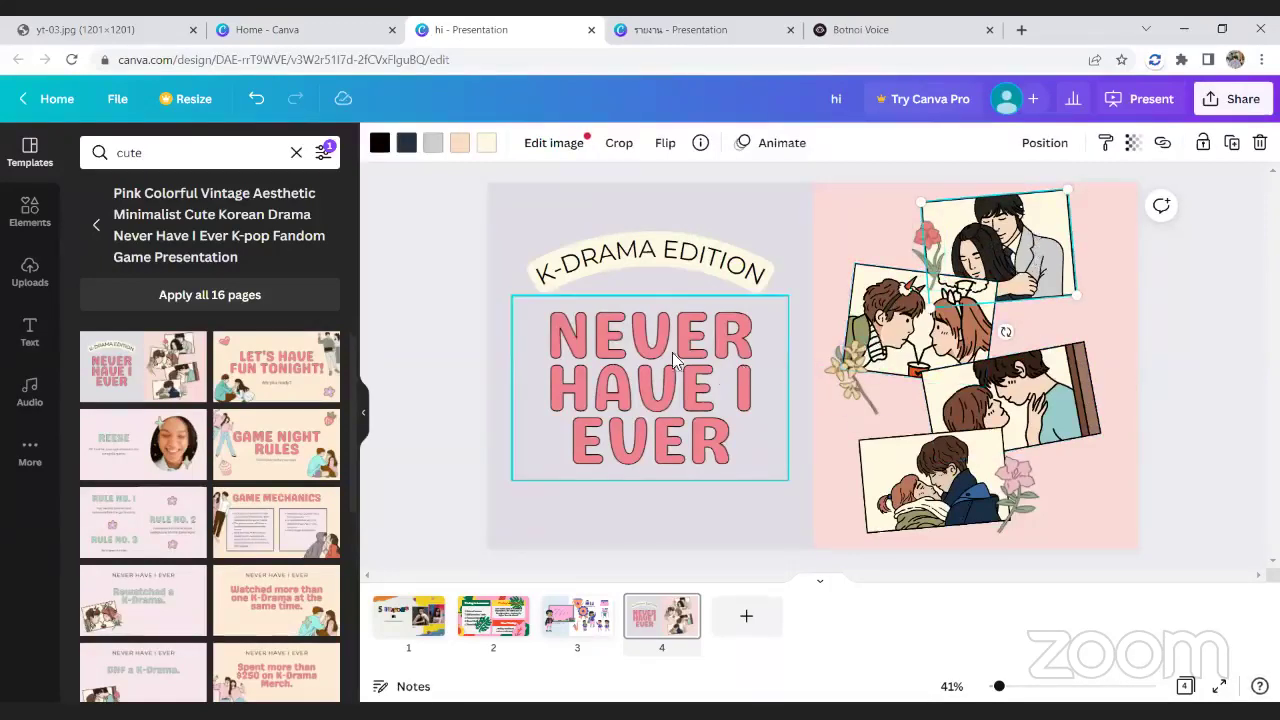
# - Replace the NEVER HAVE I EVER title with a person's name, resized onto one smaller line
pyautogui.doubleClick(612, 338)
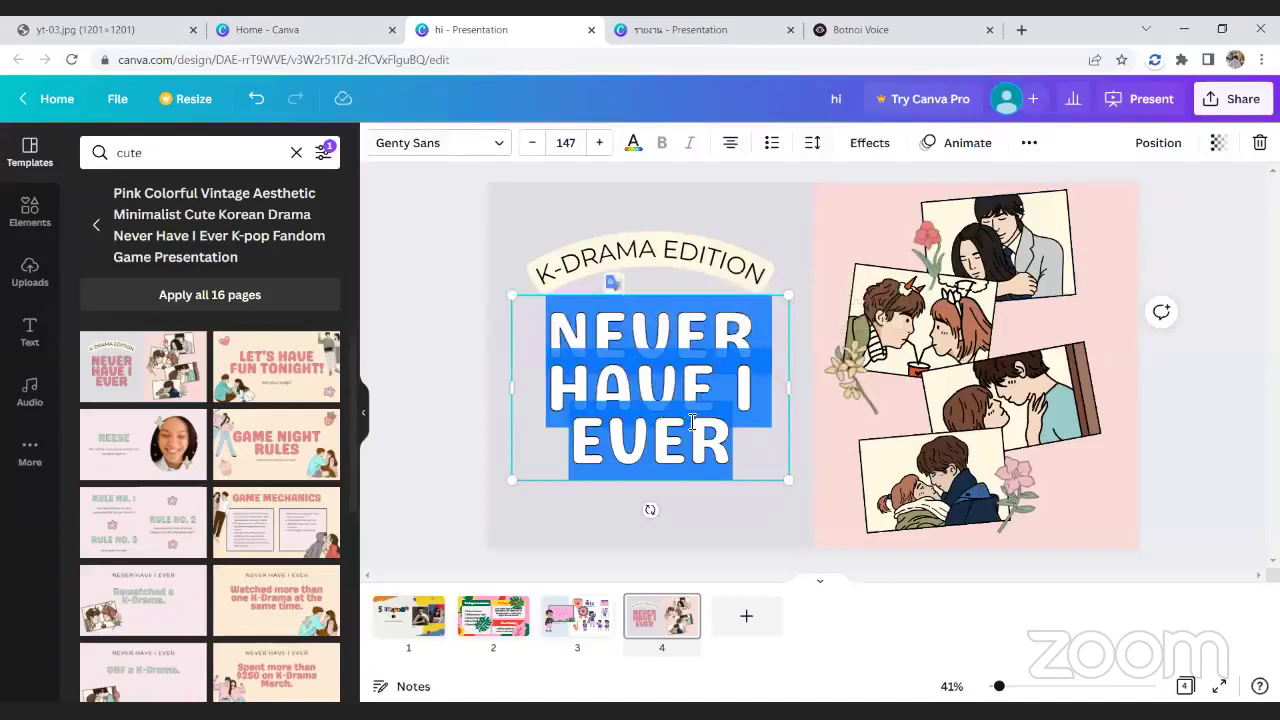
pyautogui.write('THA')
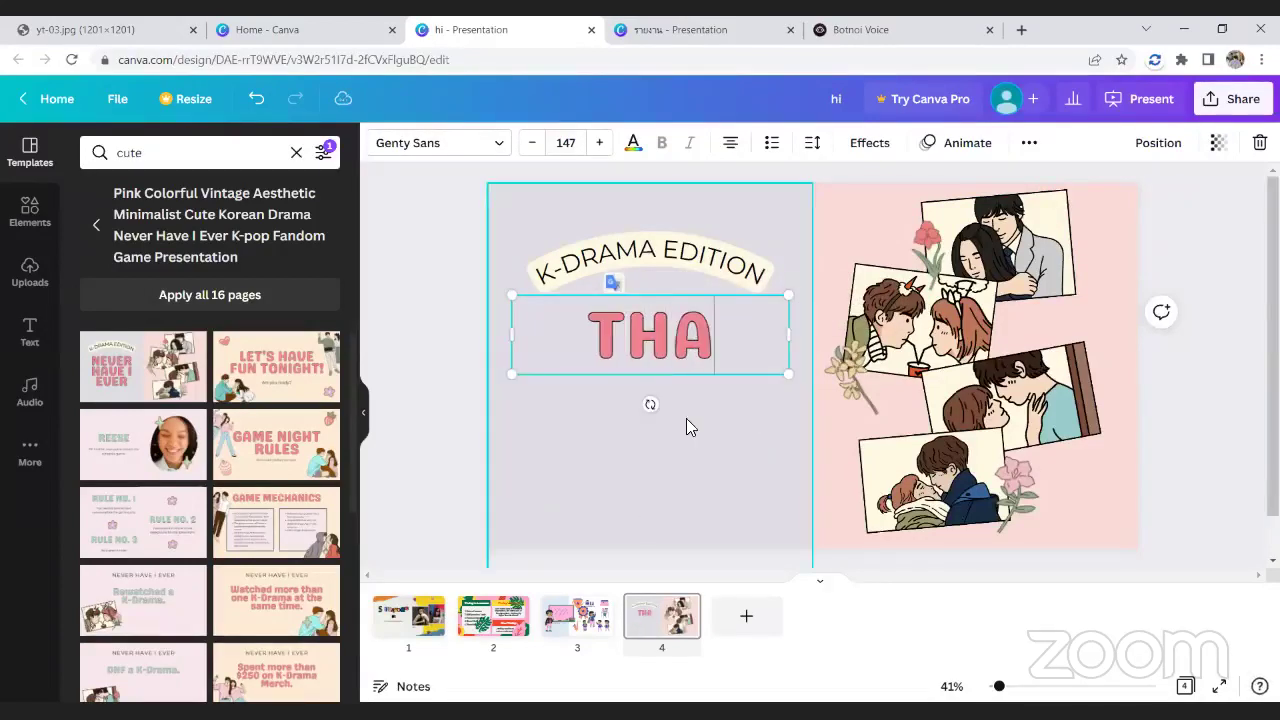
pyautogui.write('NAKRIT')
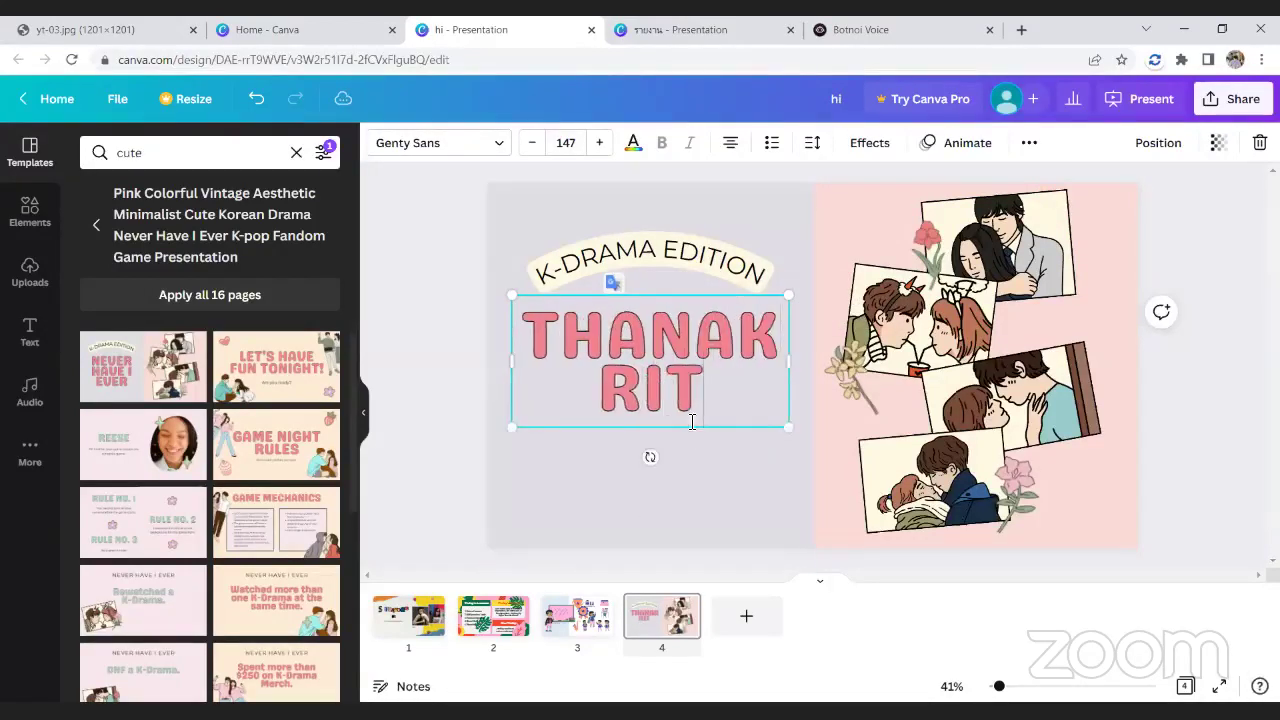
pyautogui.moveTo(789, 360)
pyautogui.mouseDown()
pyautogui.moveTo(944, 362)
pyautogui.moveTo(780, 362)
pyautogui.mouseUp()
pyautogui.moveTo(640, 371); pyautogui.dragTo(660, 389)
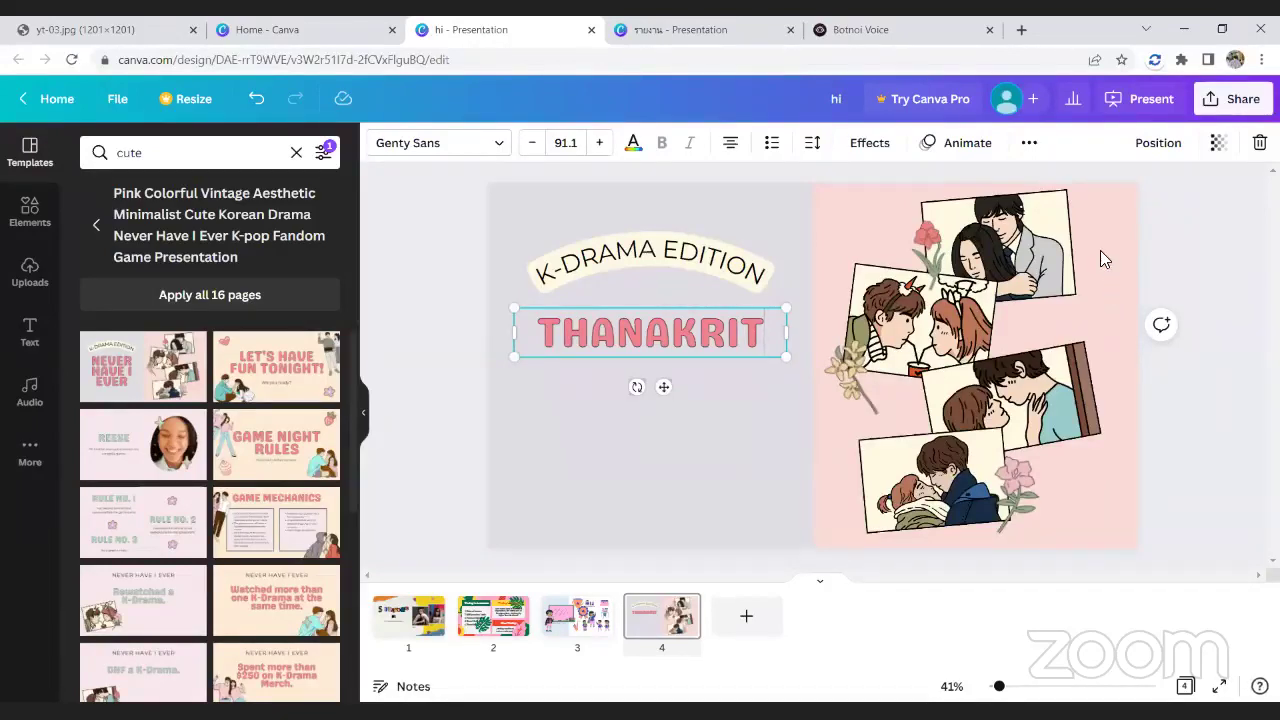
# - Add a blank page 5 and clear the 'cute' template search
pyautogui.click(746, 620)
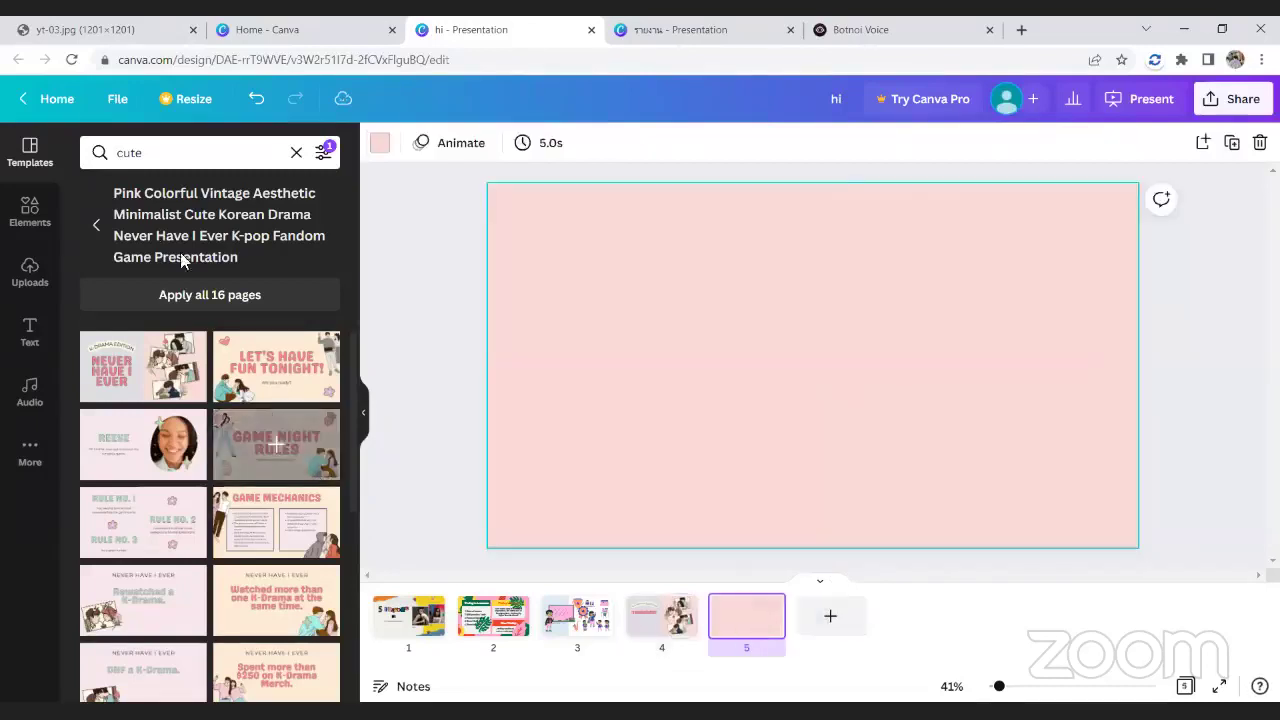
pyautogui.click(97, 228)
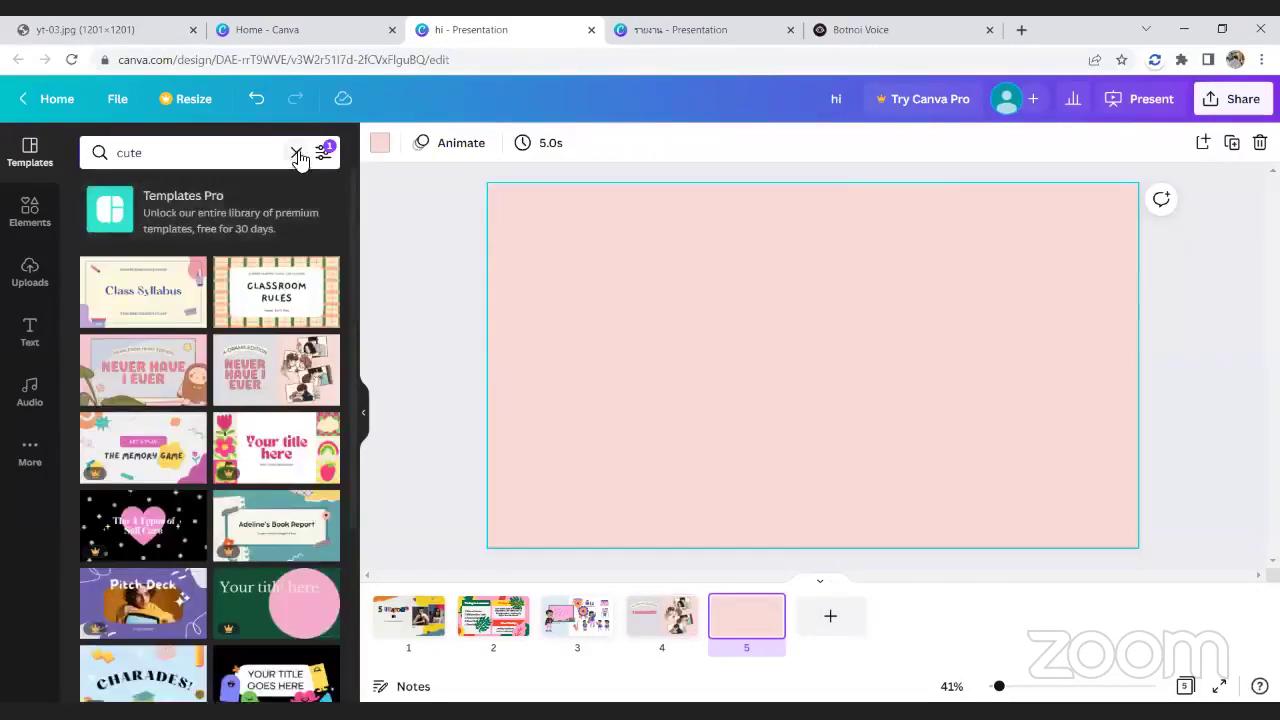
pyautogui.click(296, 152)
# - Scroll through the presentation template categories
pyautogui.scroll(-5, 252, 346)
pyautogui.scroll(-2, 252, 346)
pyautogui.scroll(4, 251, 354)
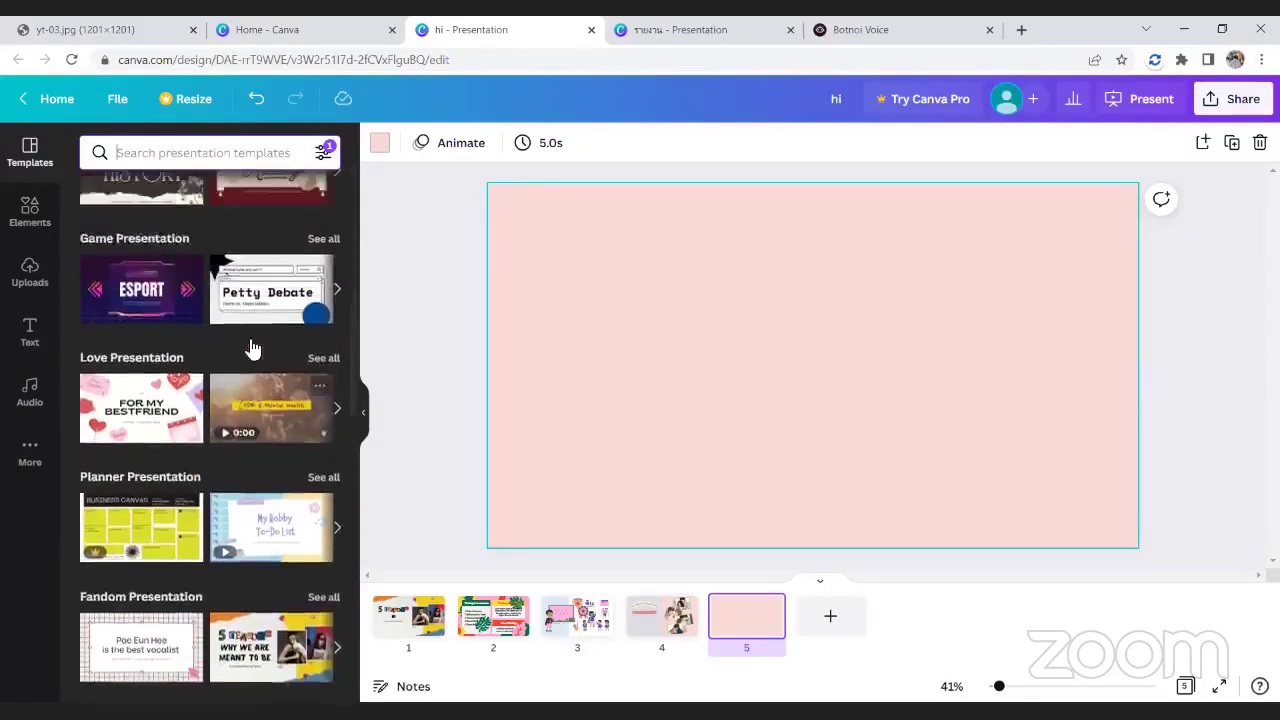
pyautogui.scroll(2, 242, 347)
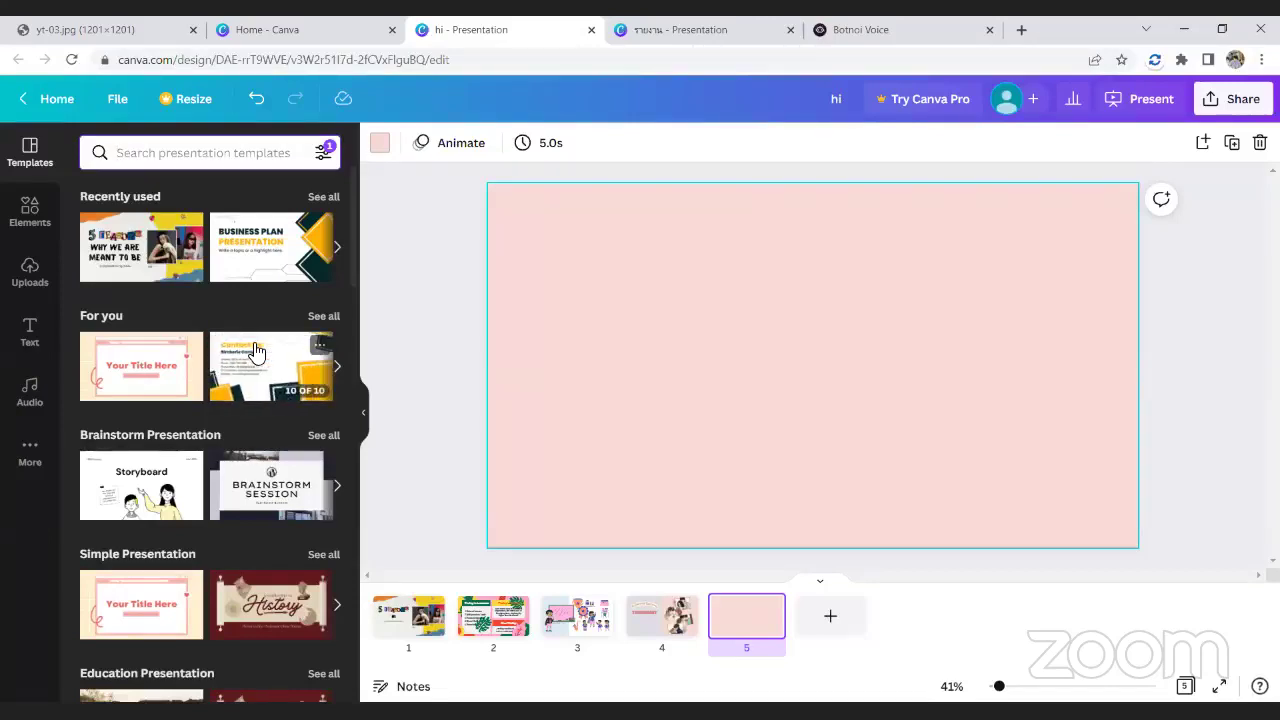
pyautogui.scroll(-5, 256, 349)
pyautogui.scroll(-10, 254, 346)
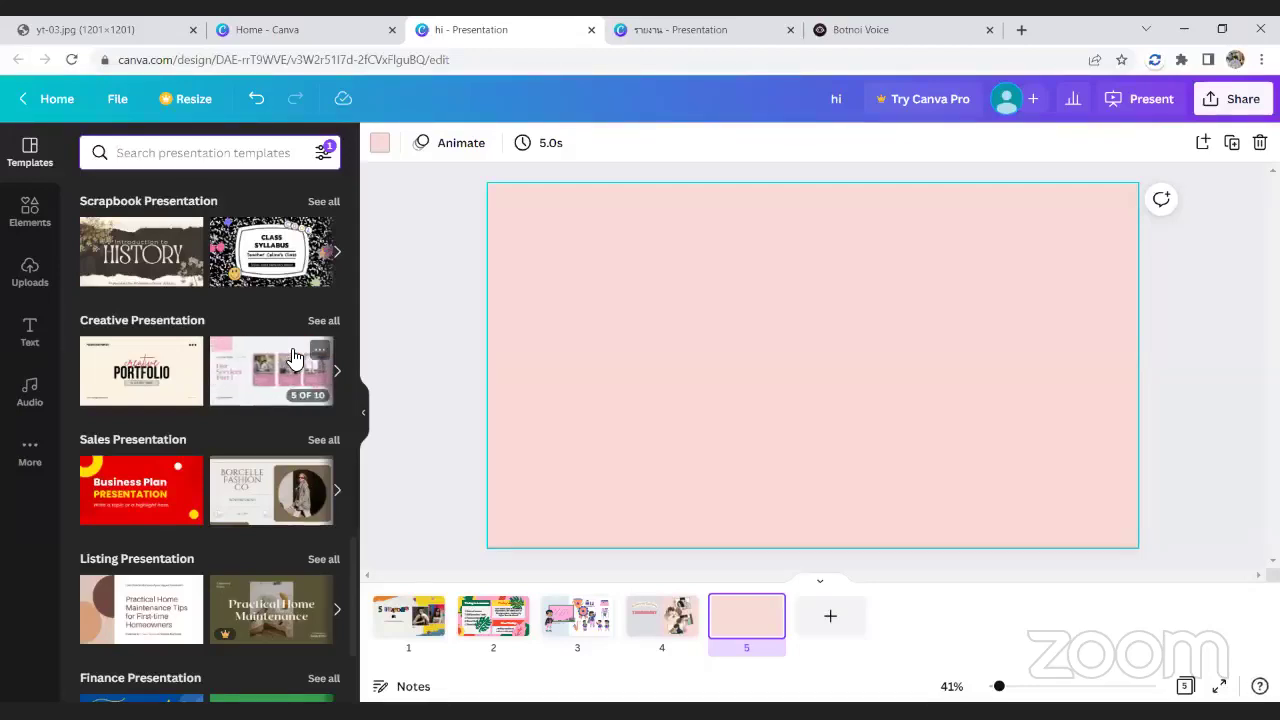
pyautogui.scroll(3, 293, 358)
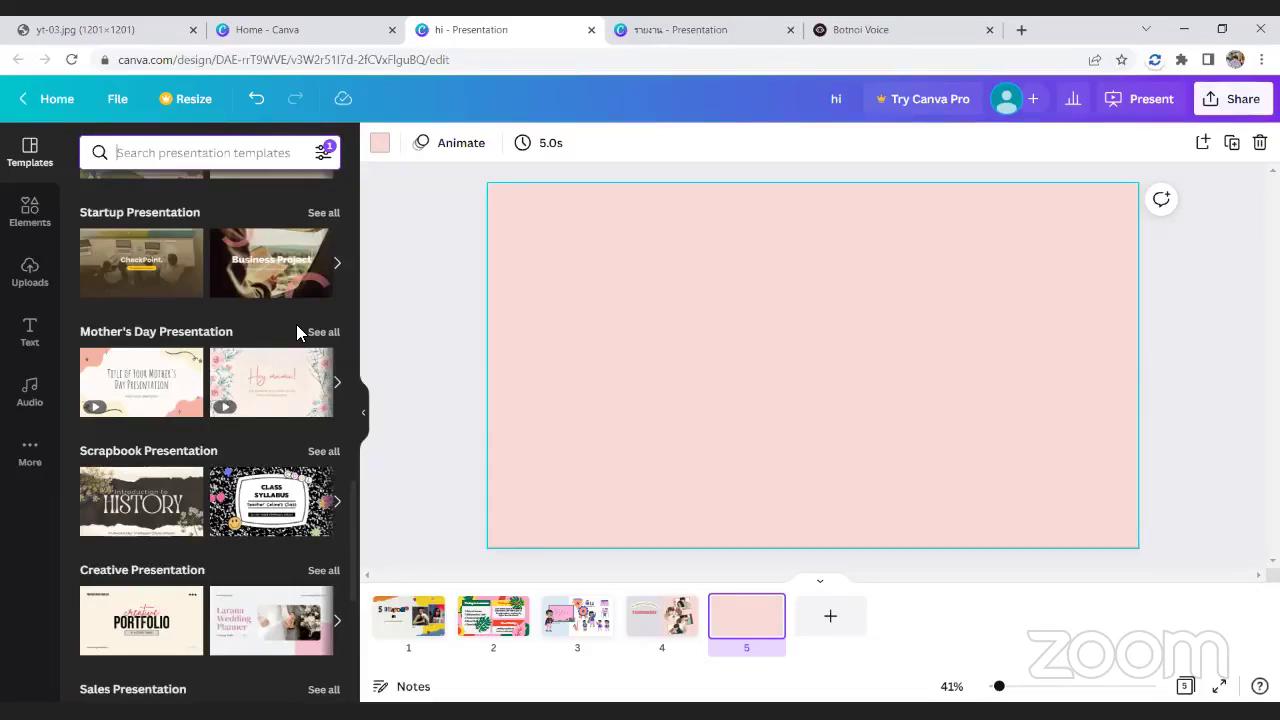
pyautogui.scroll(7, 266, 330)
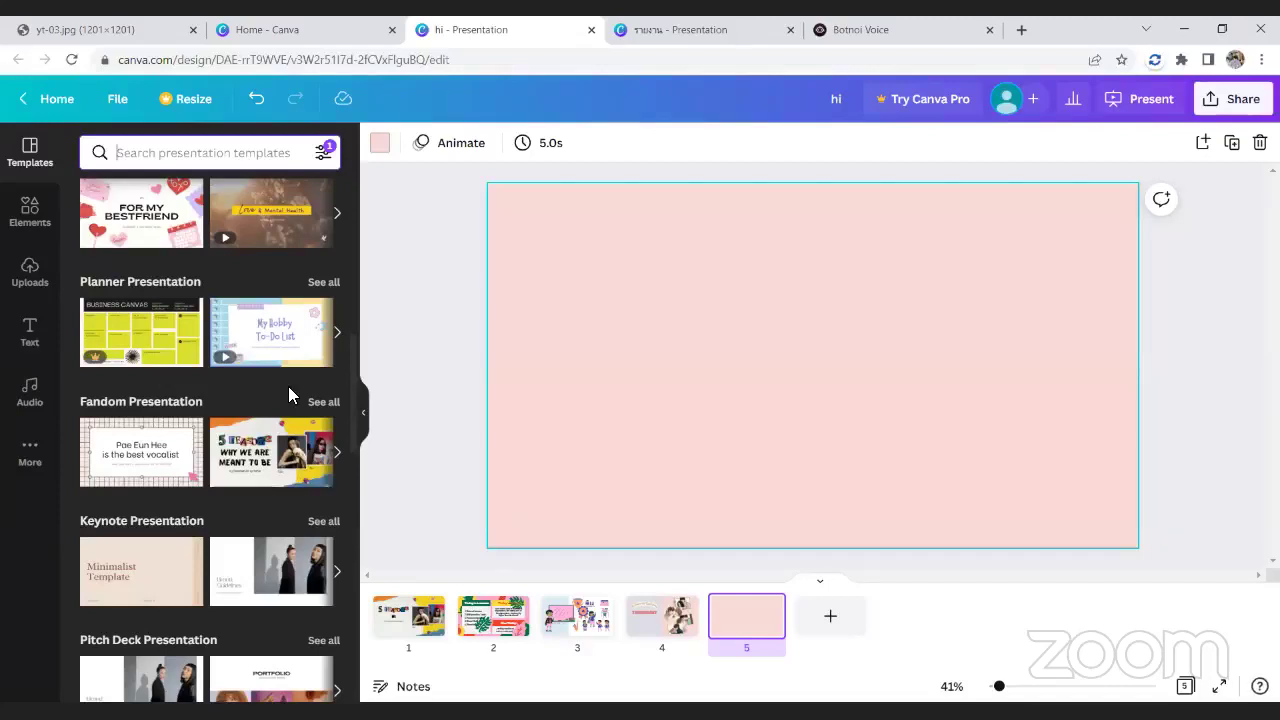
pyautogui.scroll(8, 289, 357)
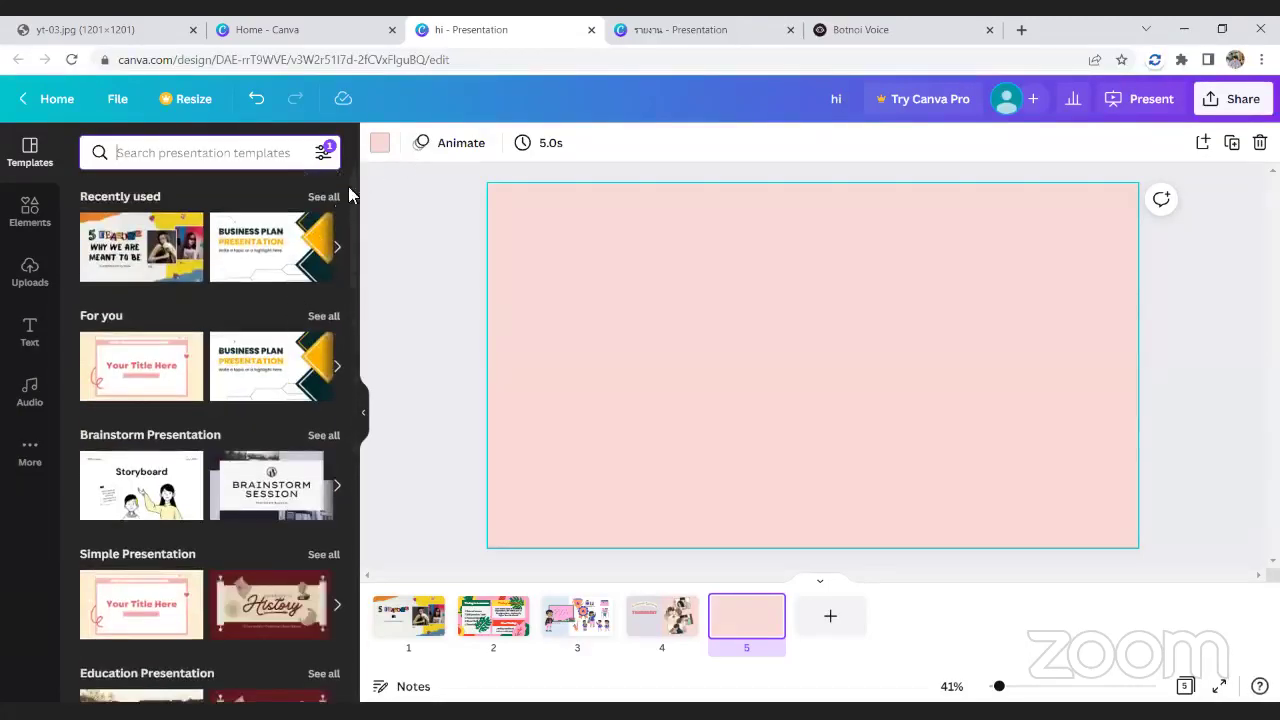
# - Apply the 'Properties of Triangles and Quadrilaterals' math-quiz cover from recent templates to page 5
pyautogui.click(326, 197)
pyautogui.scroll(-3, 300, 260)
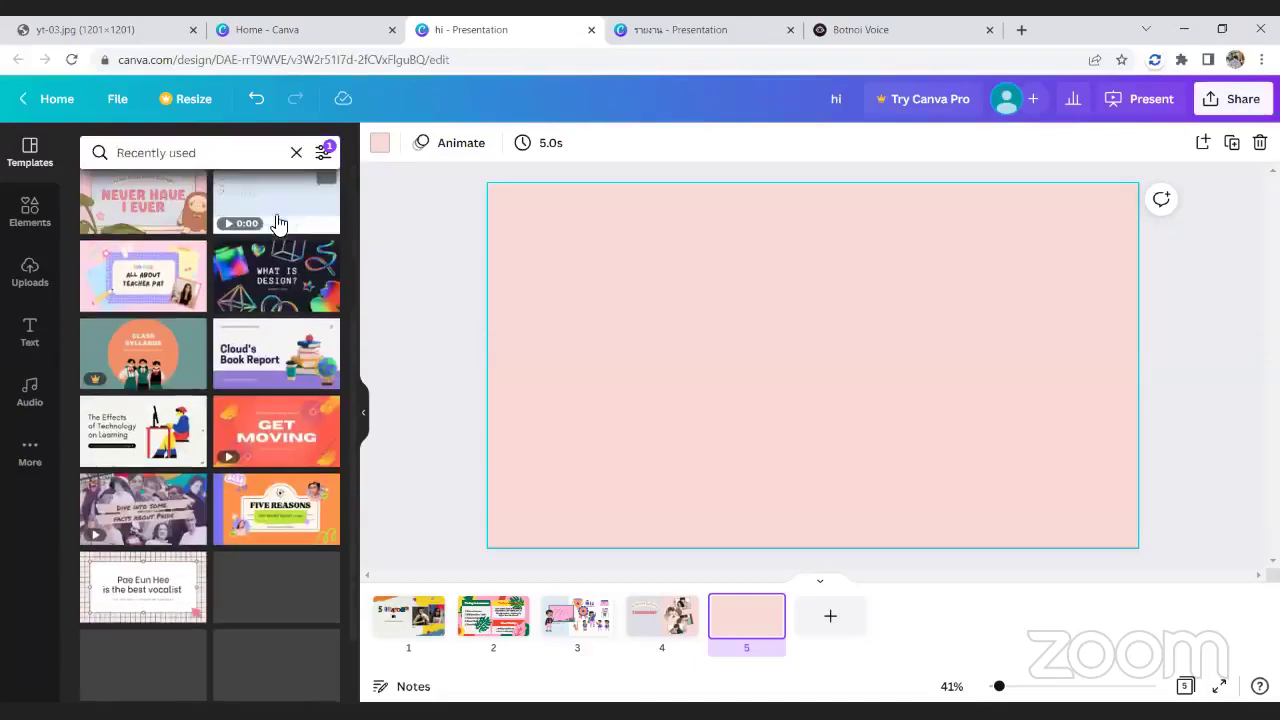
pyautogui.scroll(-3, 292, 320)
pyautogui.scroll(5, 262, 420)
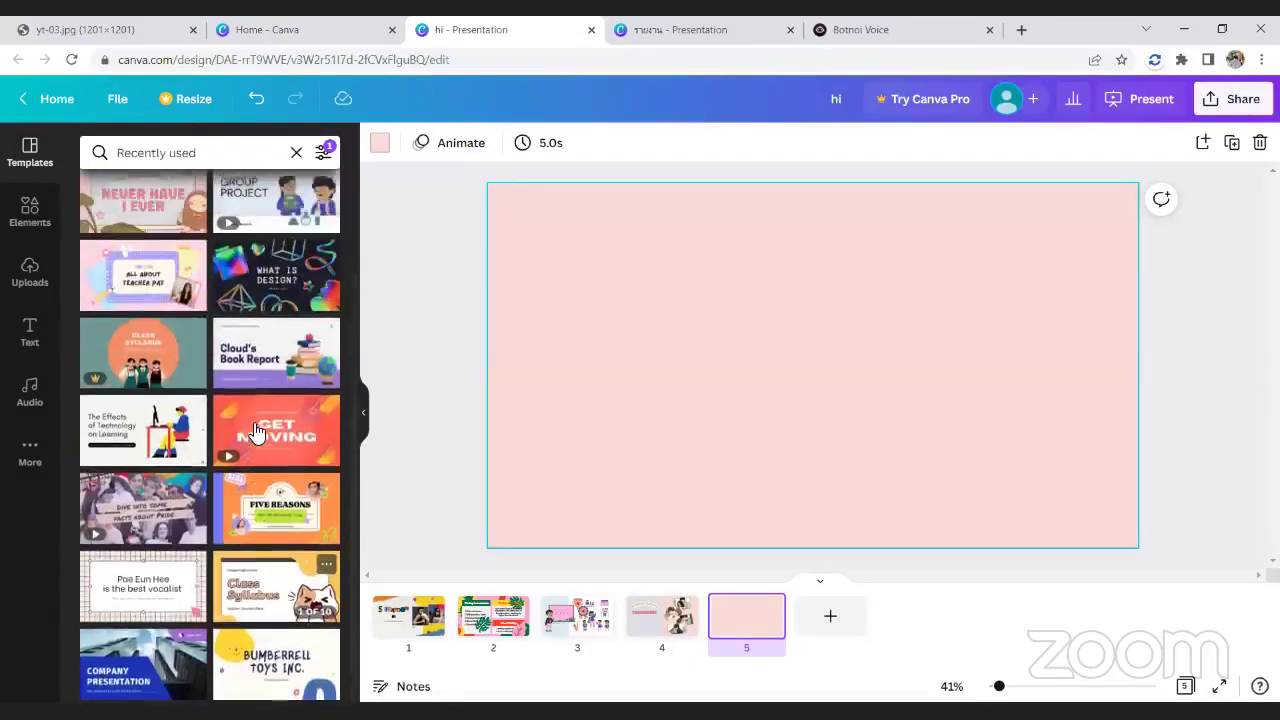
pyautogui.click(130, 285)
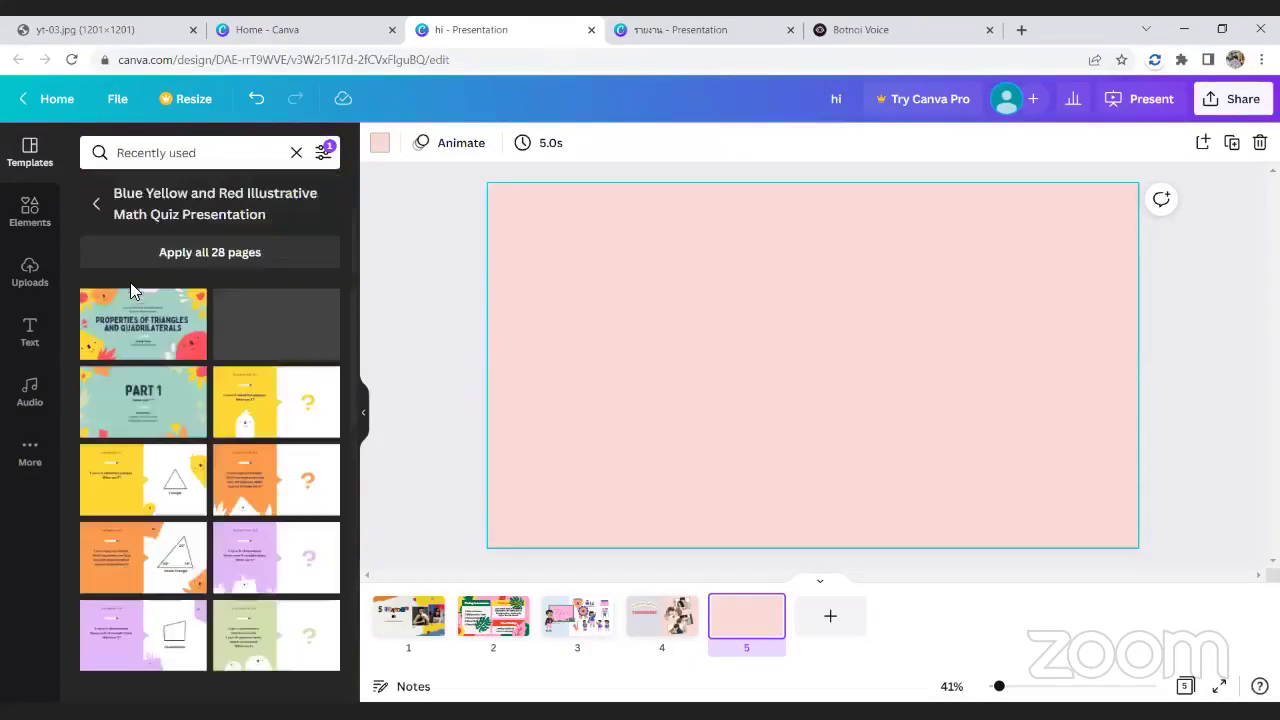
pyautogui.click(137, 336)
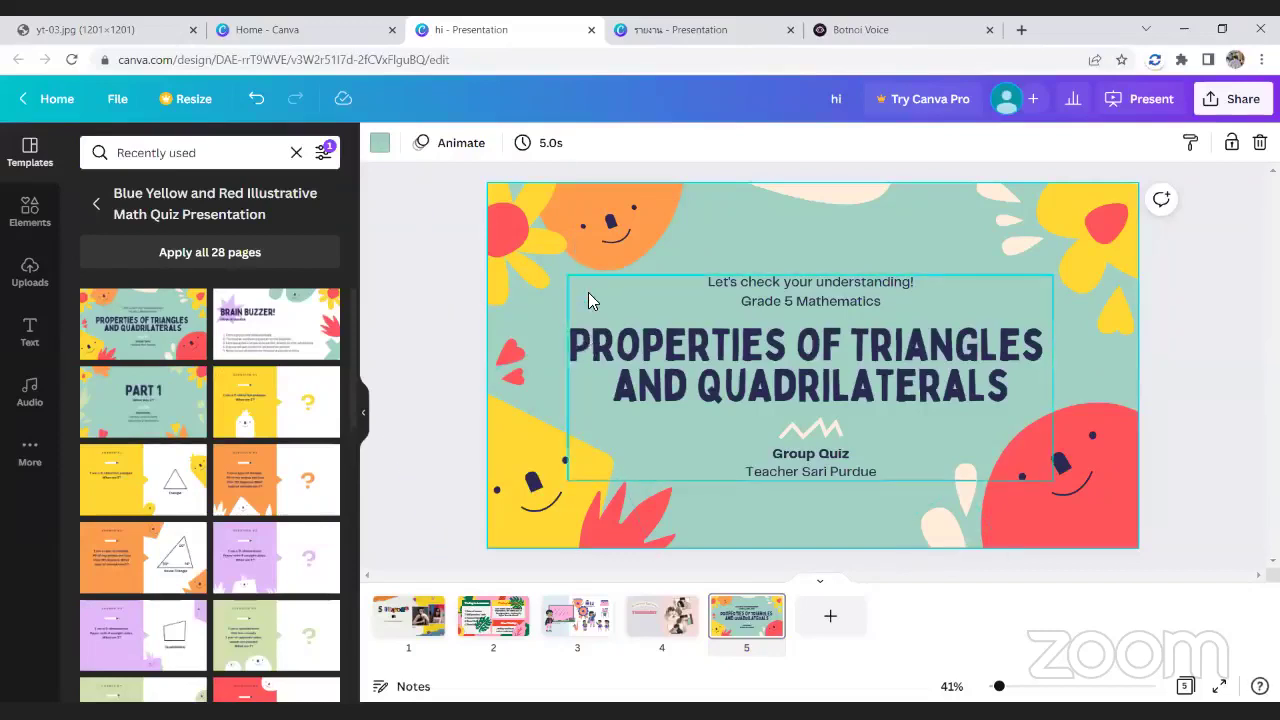
# - Nudge the top-left flower image slightly and select the title text group
pyautogui.click(536, 220)
pyautogui.moveTo(536, 220)
pyautogui.mouseDown()
pyautogui.moveTo(561, 231)
pyautogui.moveTo(531, 230)
pyautogui.mouseUp()
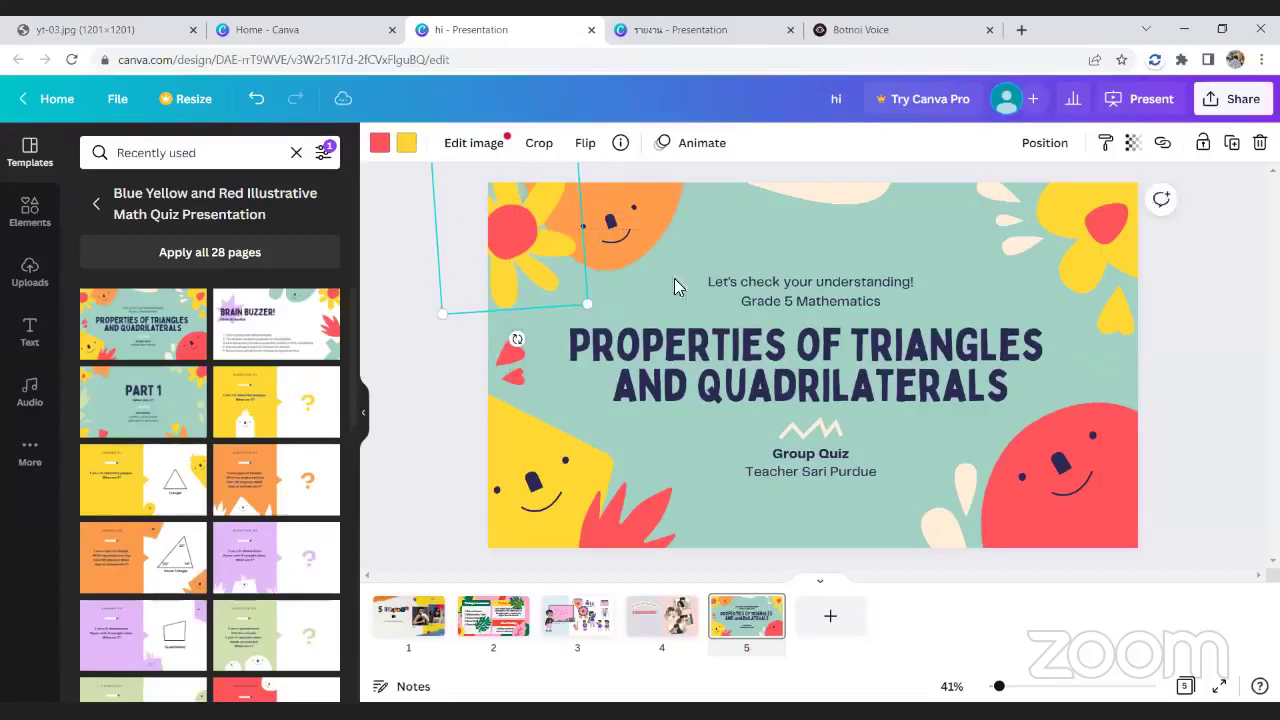
pyautogui.click(714, 356)
pyautogui.moveTo(745, 372)
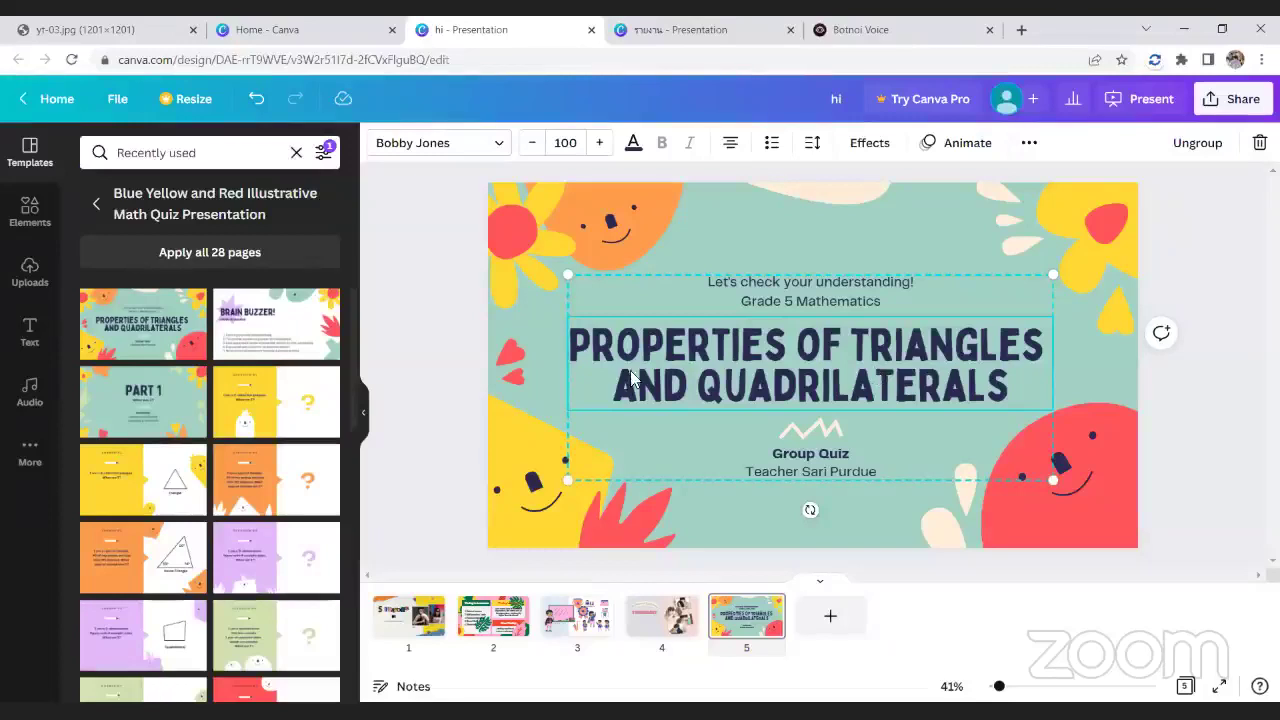
# - Delete the subtitle, main title, Group Quiz line and teacher's name line from slide 5
pyautogui.click(798, 286)
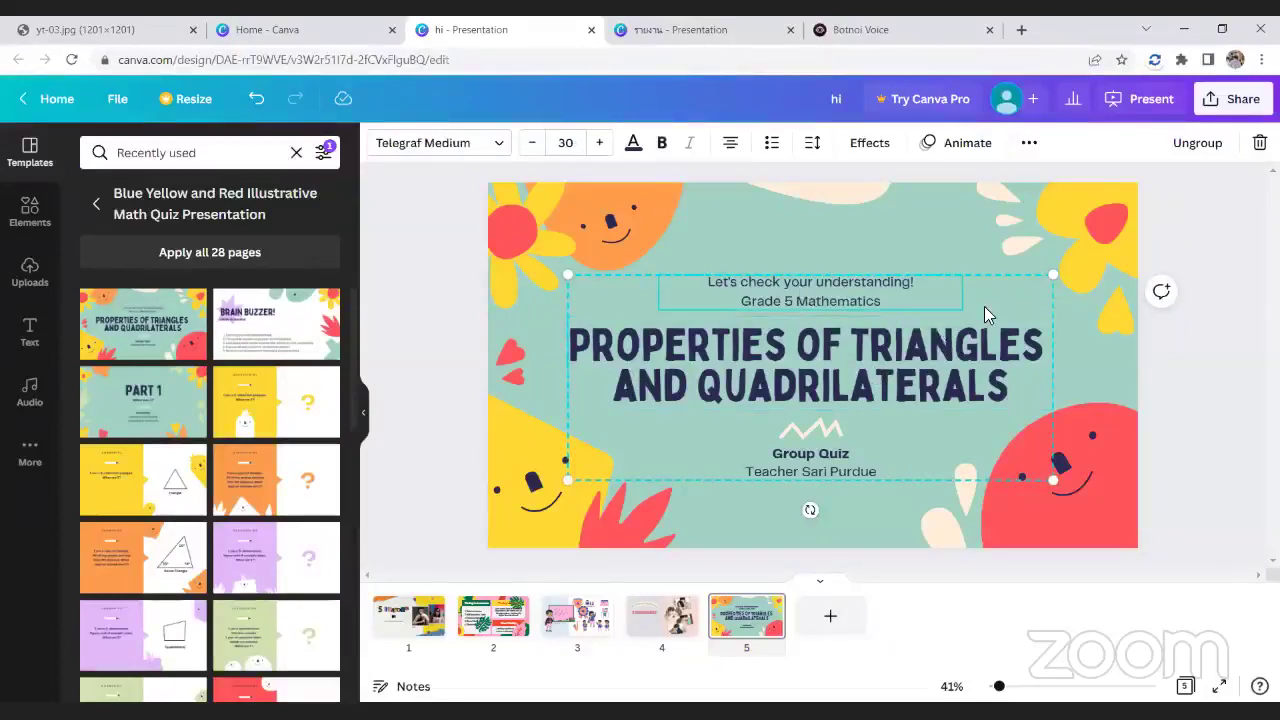
pyautogui.moveTo(975, 281)
pyautogui.mouseDown()
pyautogui.moveTo(1000, 263)
pyautogui.moveTo(996, 283)
pyautogui.mouseUp()
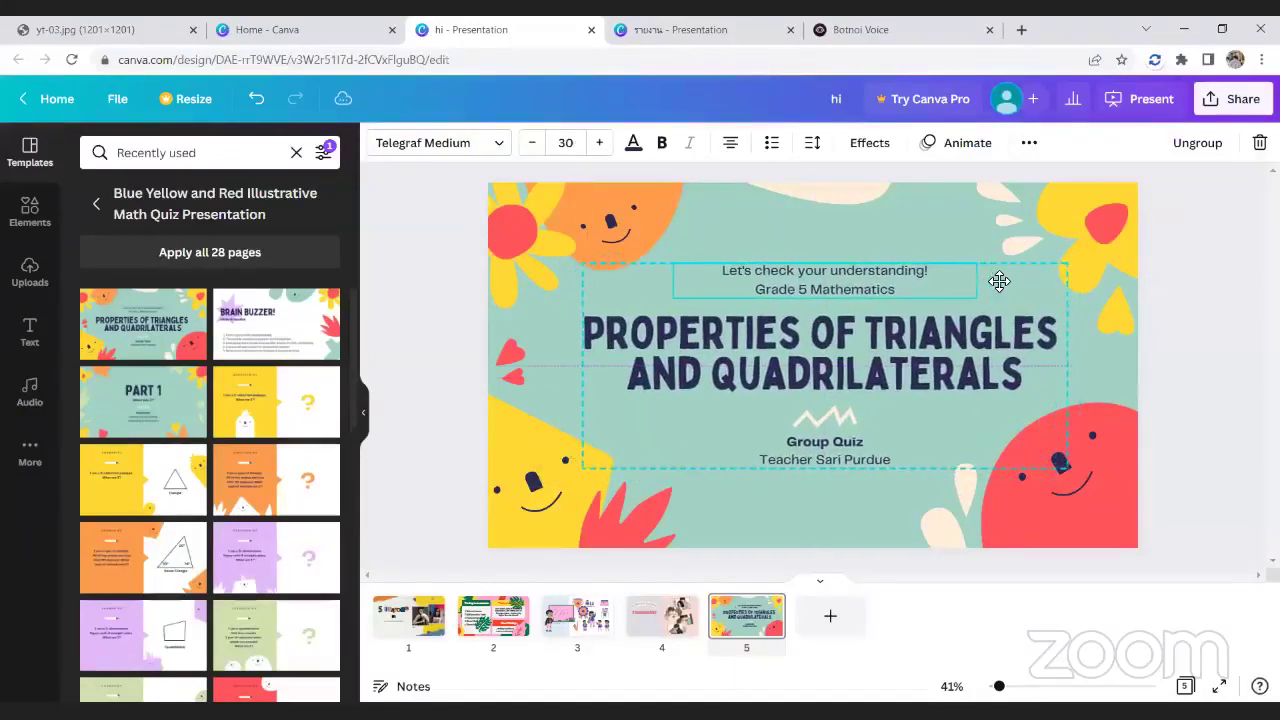
pyautogui.press('Delete')
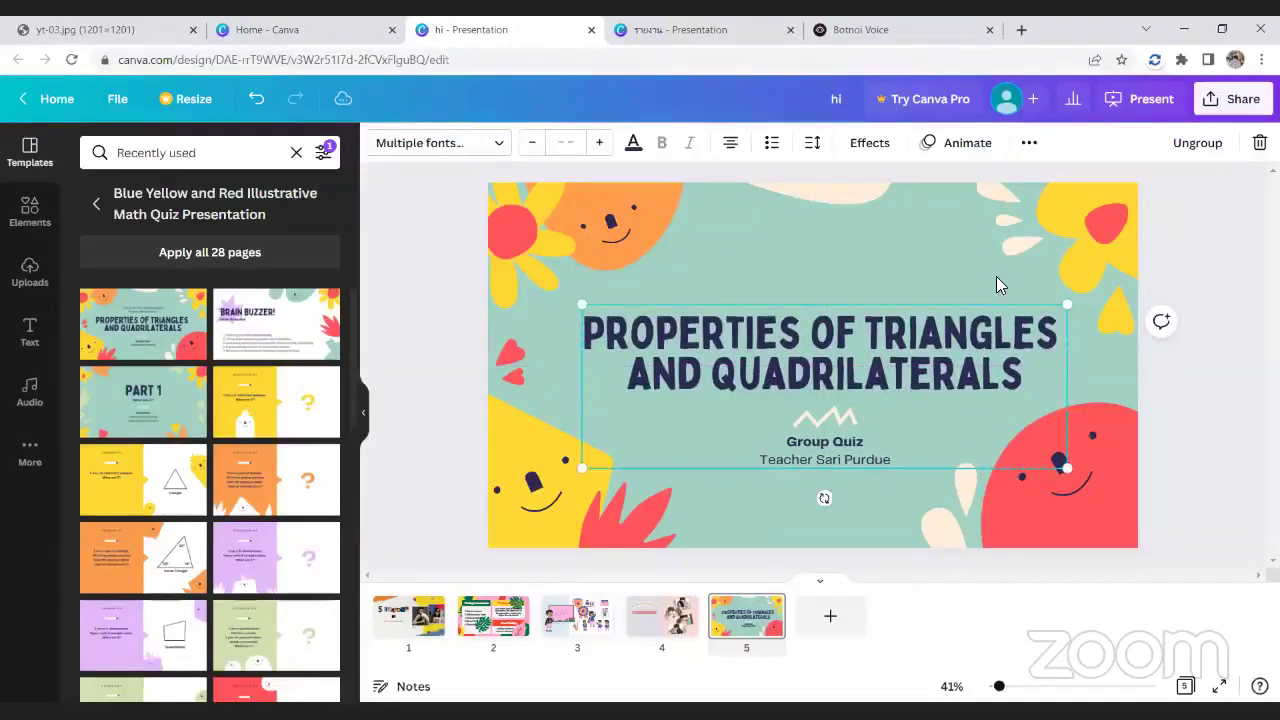
pyautogui.click(968, 318)
pyautogui.moveTo(968, 318)
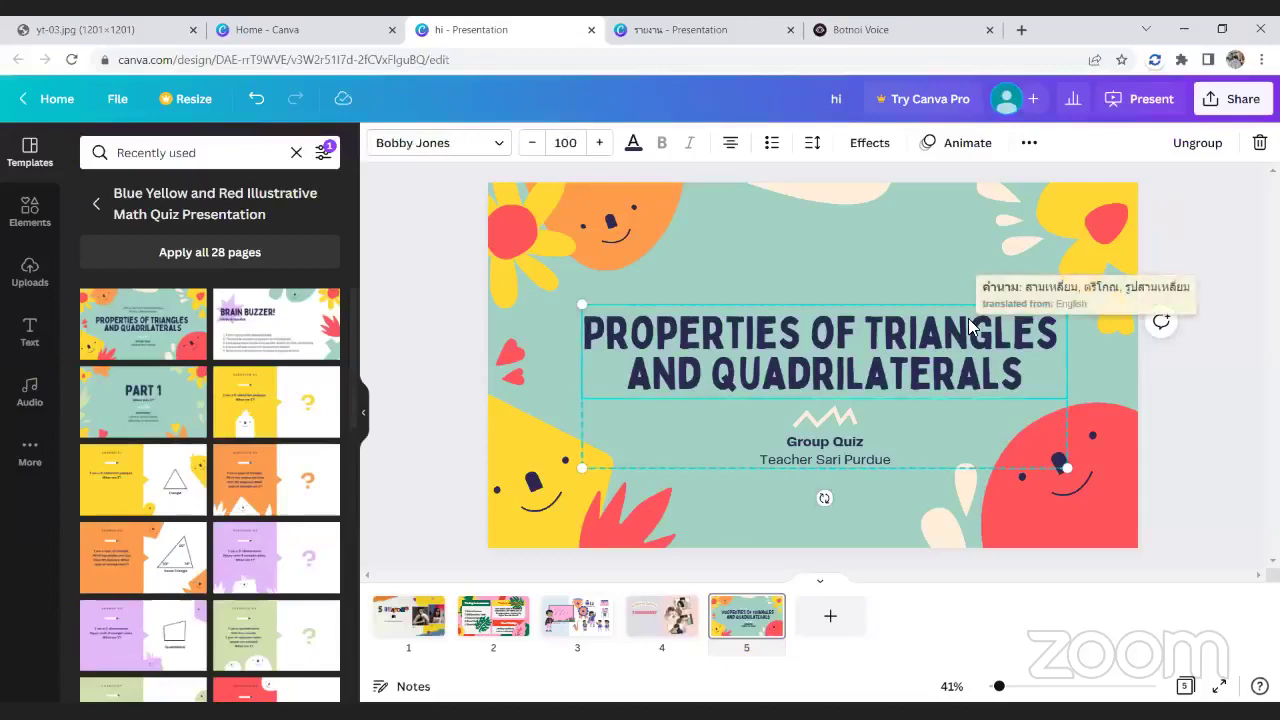
pyautogui.press('Delete')
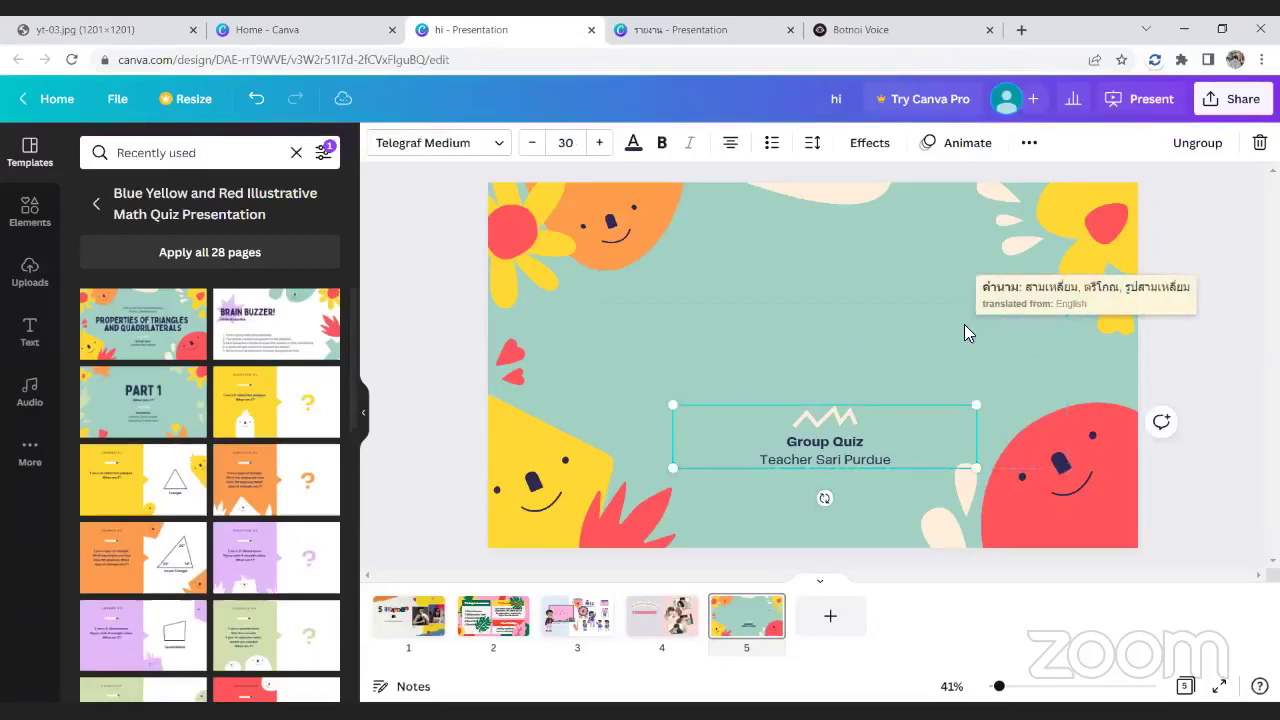
pyautogui.press('Delete')
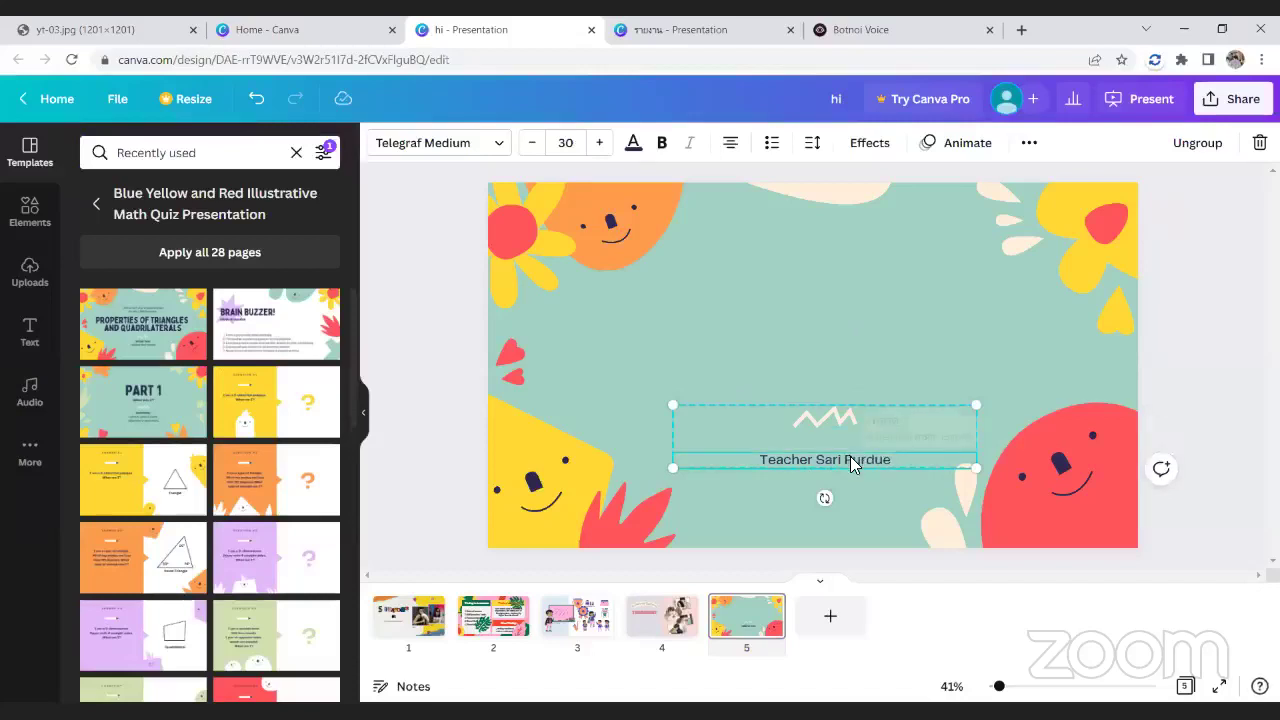
pyautogui.press('Delete')
pyautogui.press('Delete')
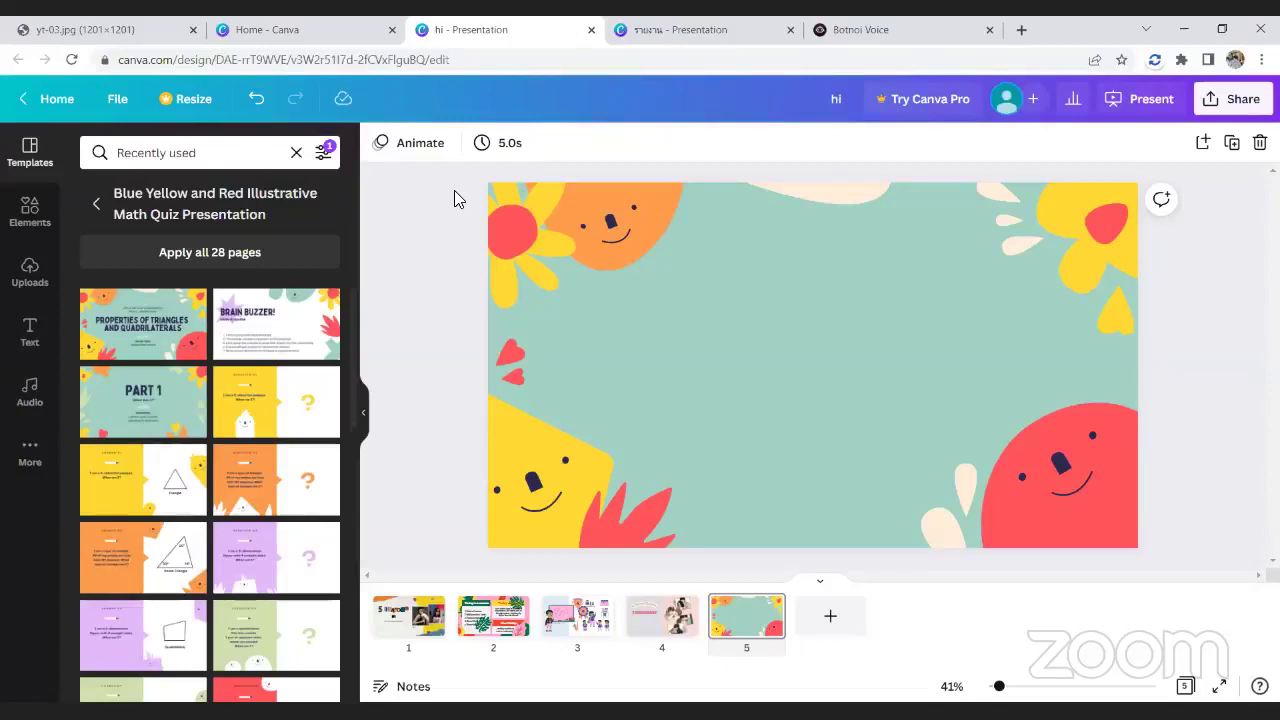
# - Hide the Templates panel and browse the Text panel's font combinations
pyautogui.click(366, 413)
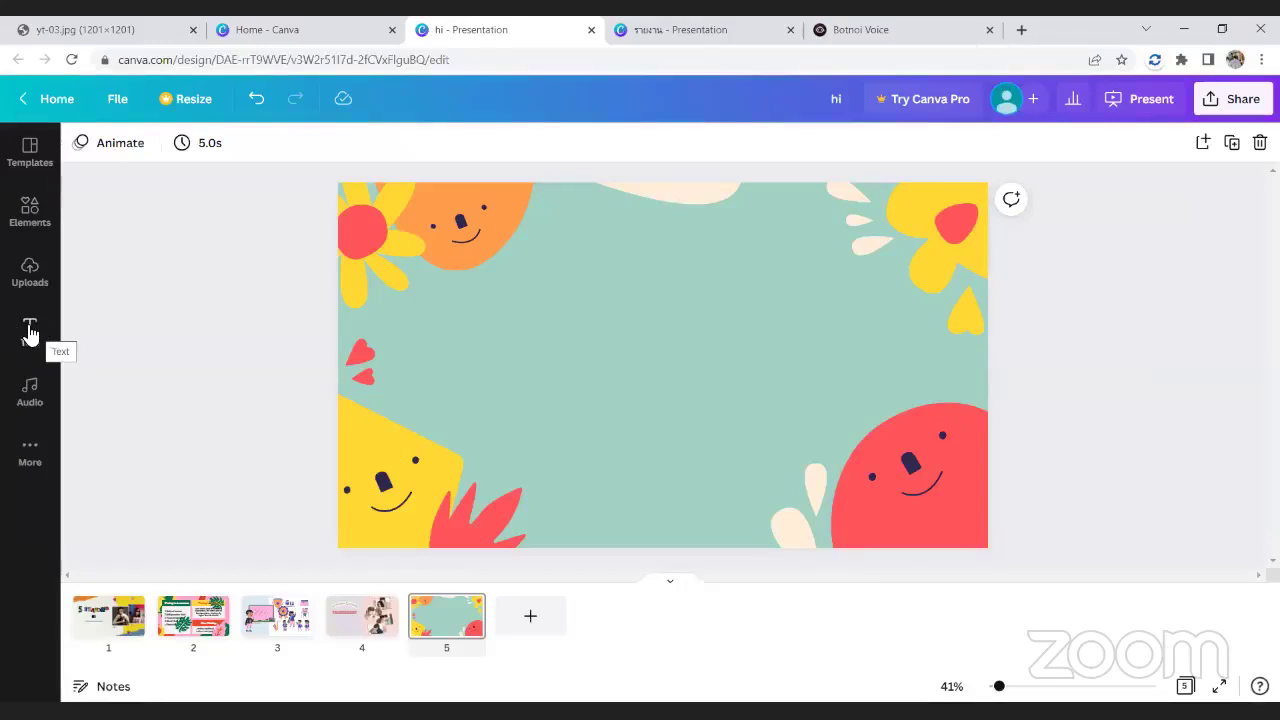
pyautogui.click(30, 332)
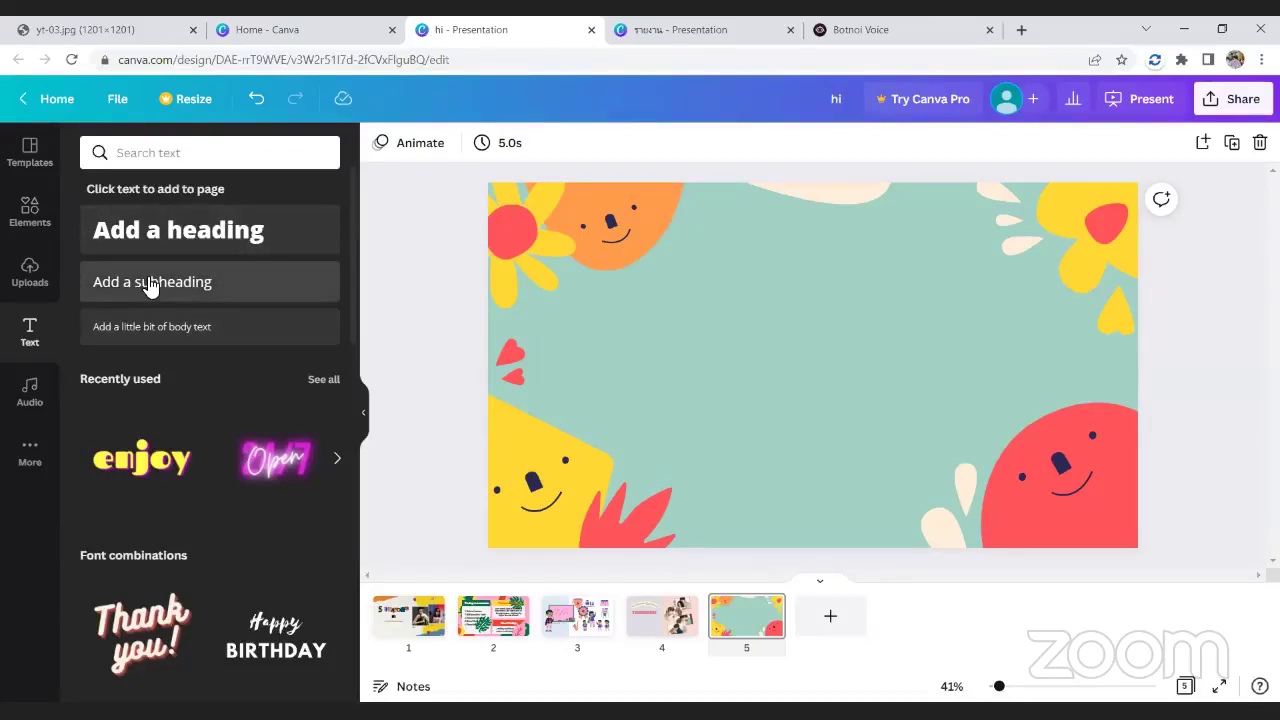
pyautogui.scroll(-3, 212, 330)
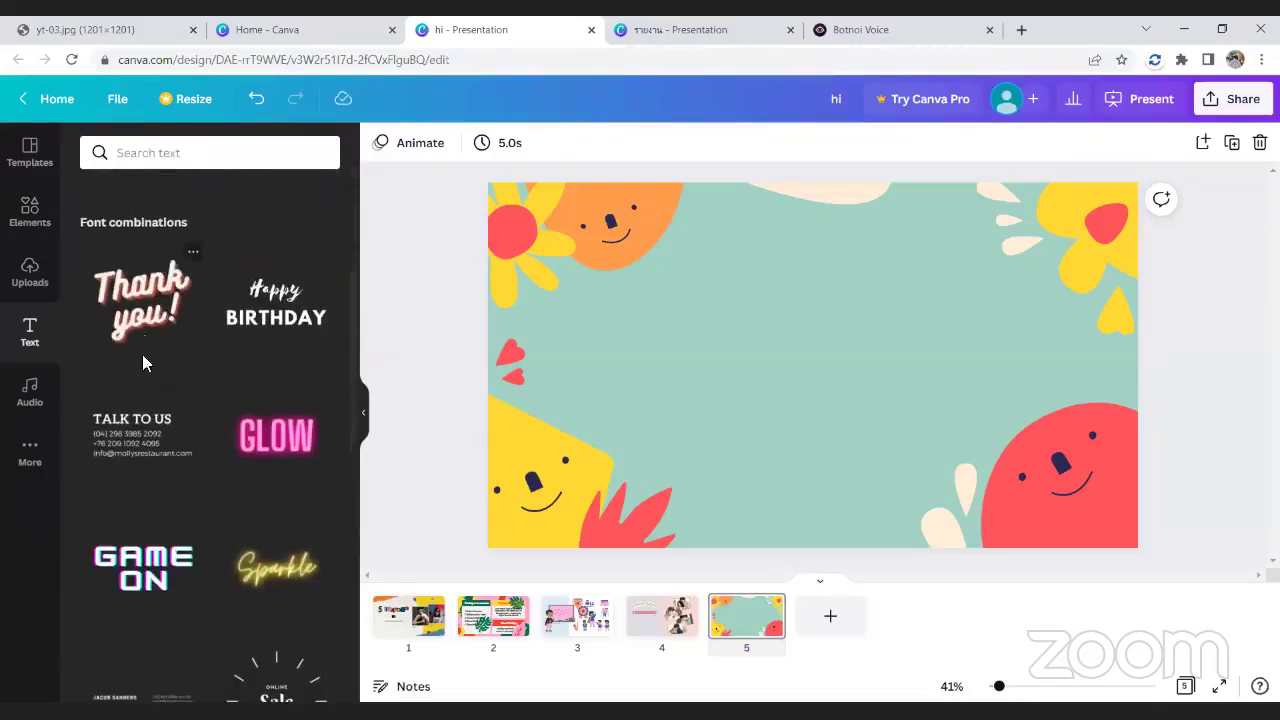
pyautogui.scroll(-3, 143, 540)
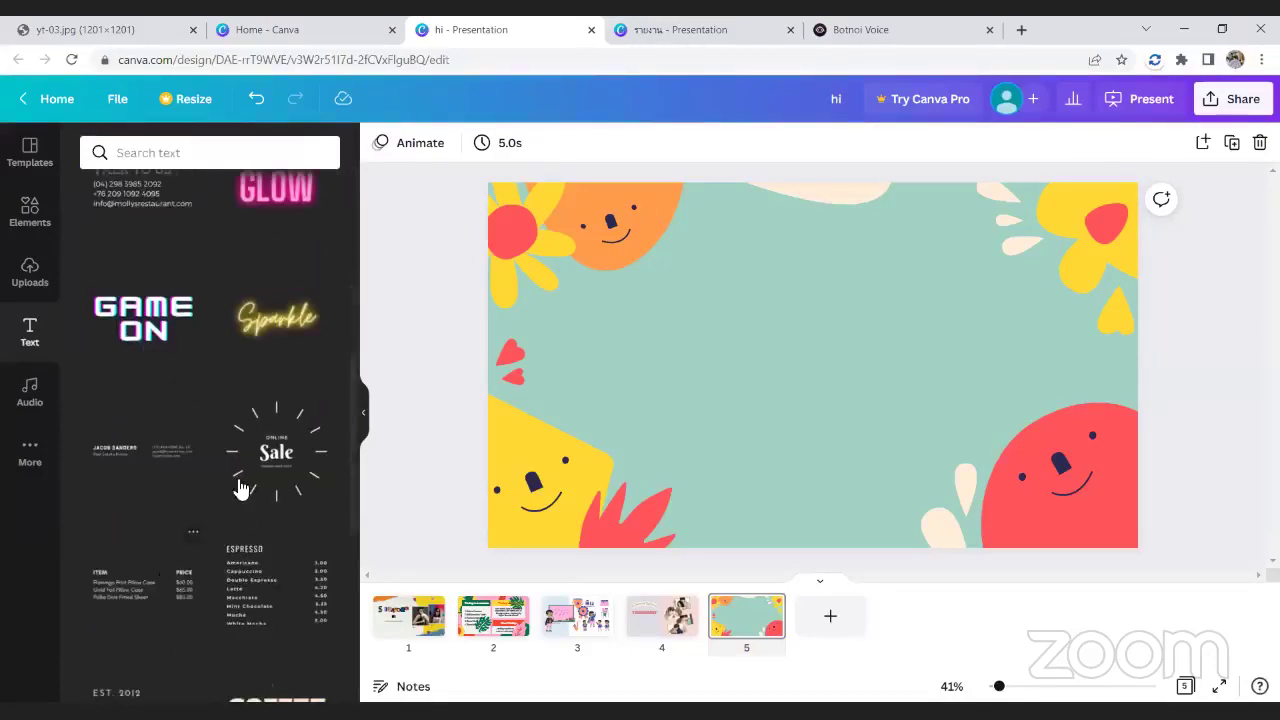
pyautogui.scroll(-3, 214, 571)
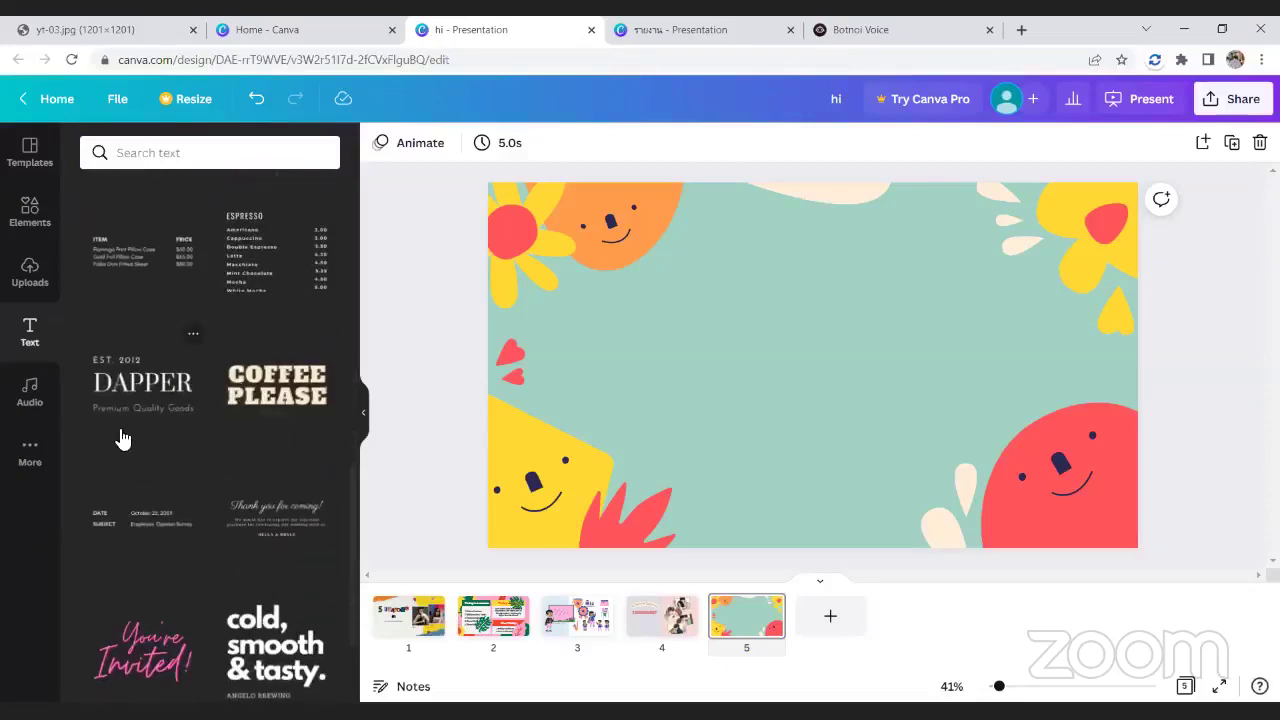
pyautogui.scroll(-4, 218, 412)
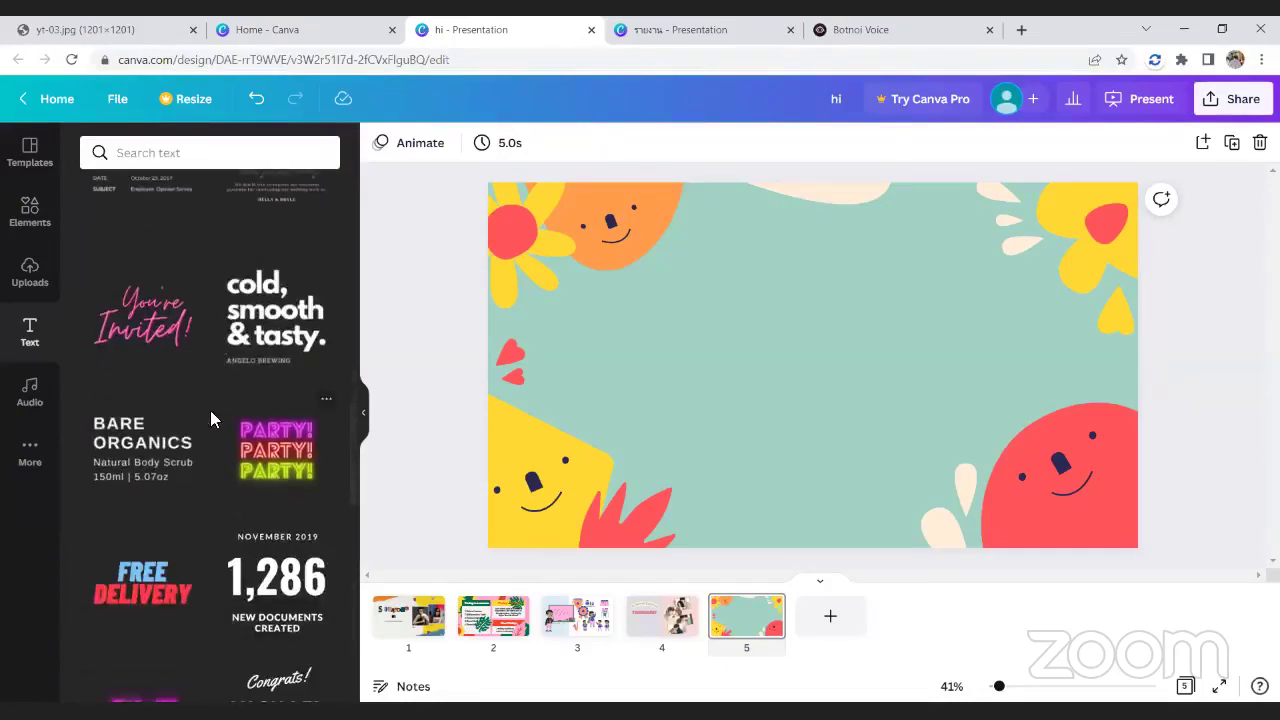
pyautogui.scroll(-2, 194, 417)
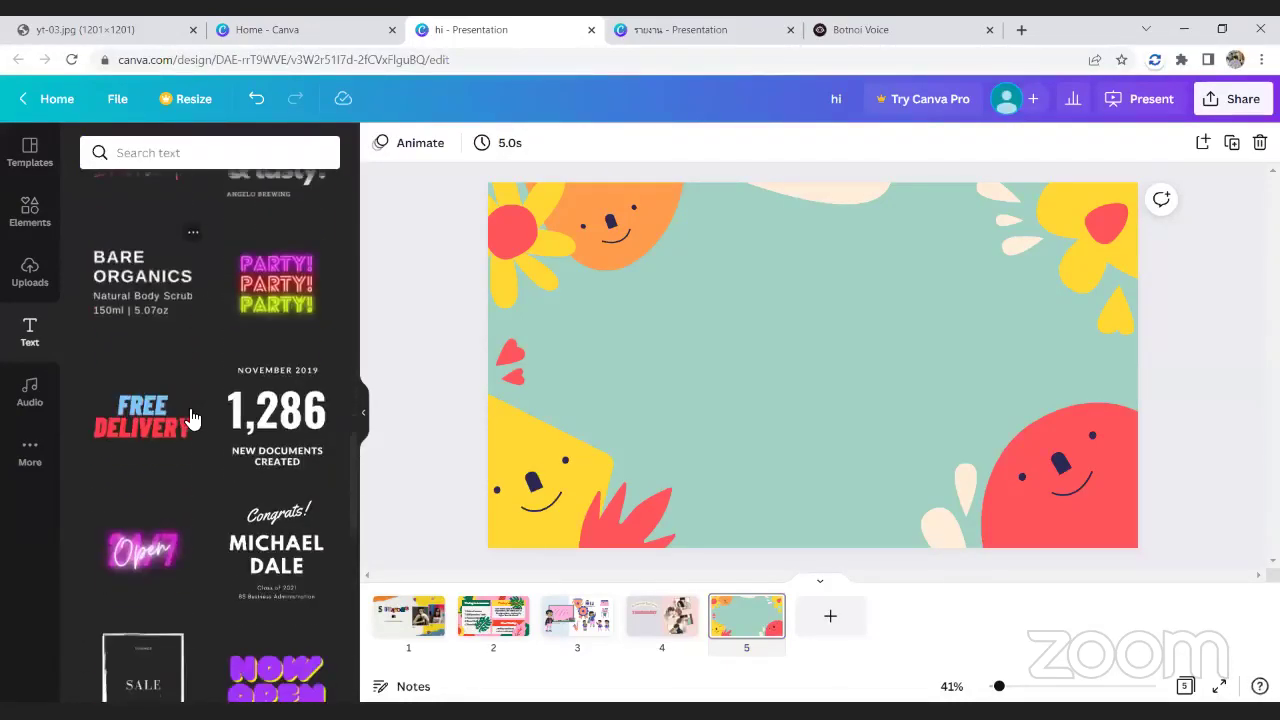
pyautogui.scroll(-3, 194, 419)
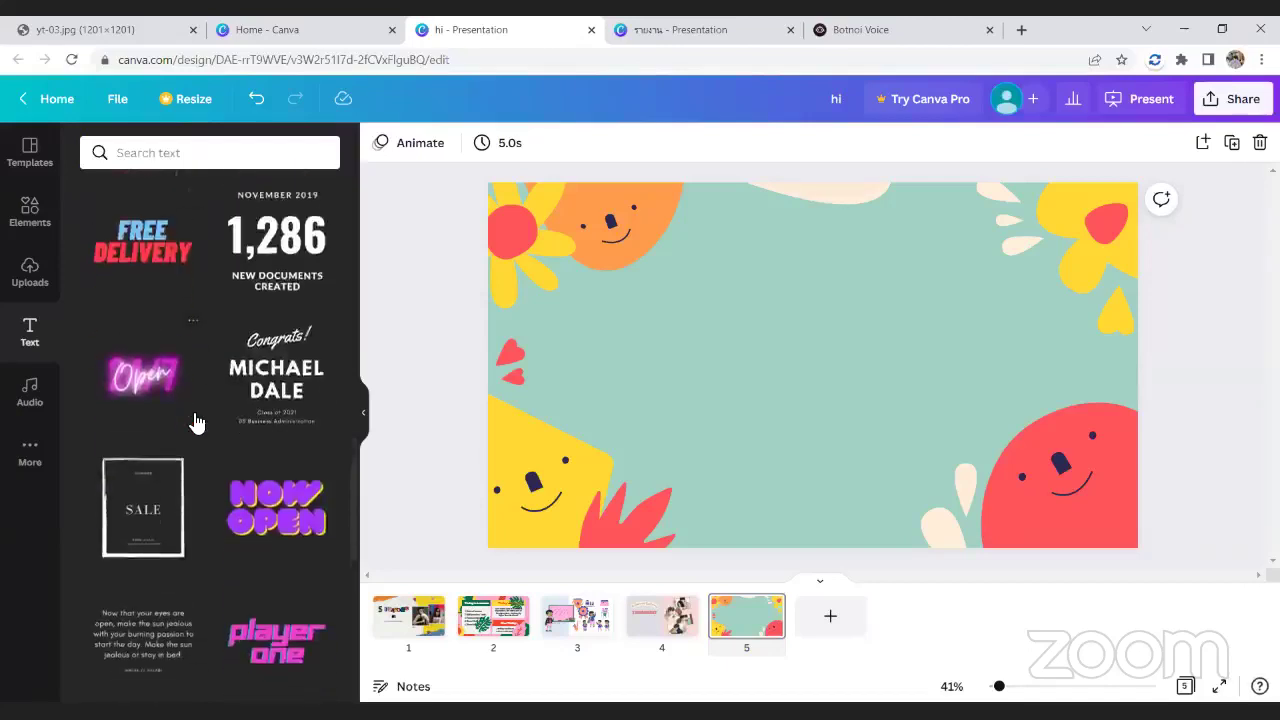
# - Scroll further and add the yellow 'enjoy' font combination to slide 5
pyautogui.scroll(-3, 196, 422)
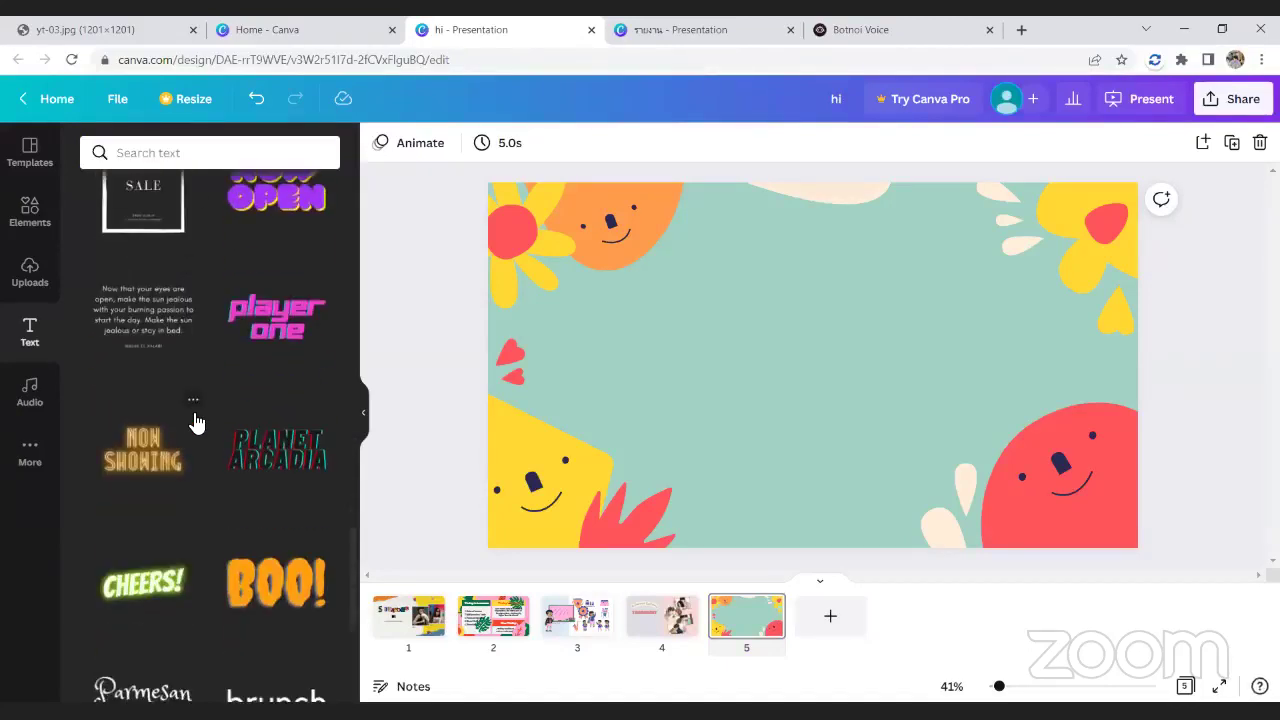
pyautogui.scroll(-4, 196, 422)
pyautogui.scroll(-3, 194, 420)
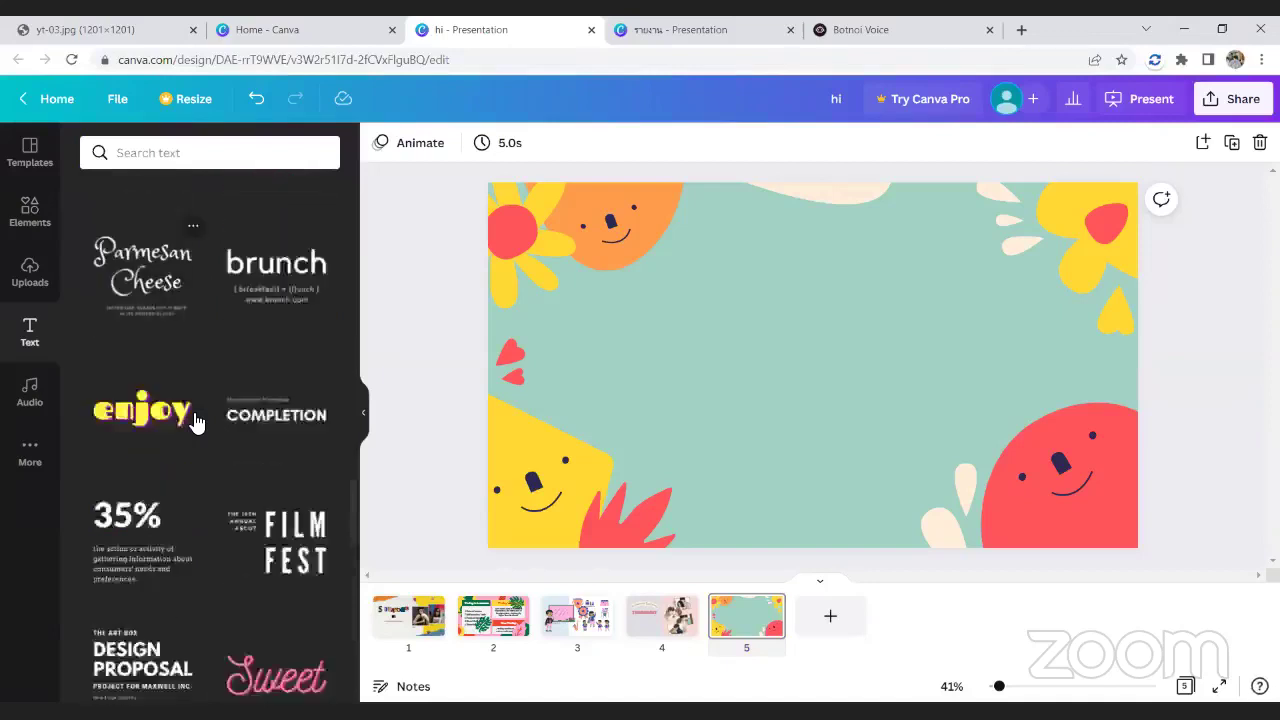
pyautogui.scroll(-3, 262, 548)
pyautogui.scroll(5, 226, 488)
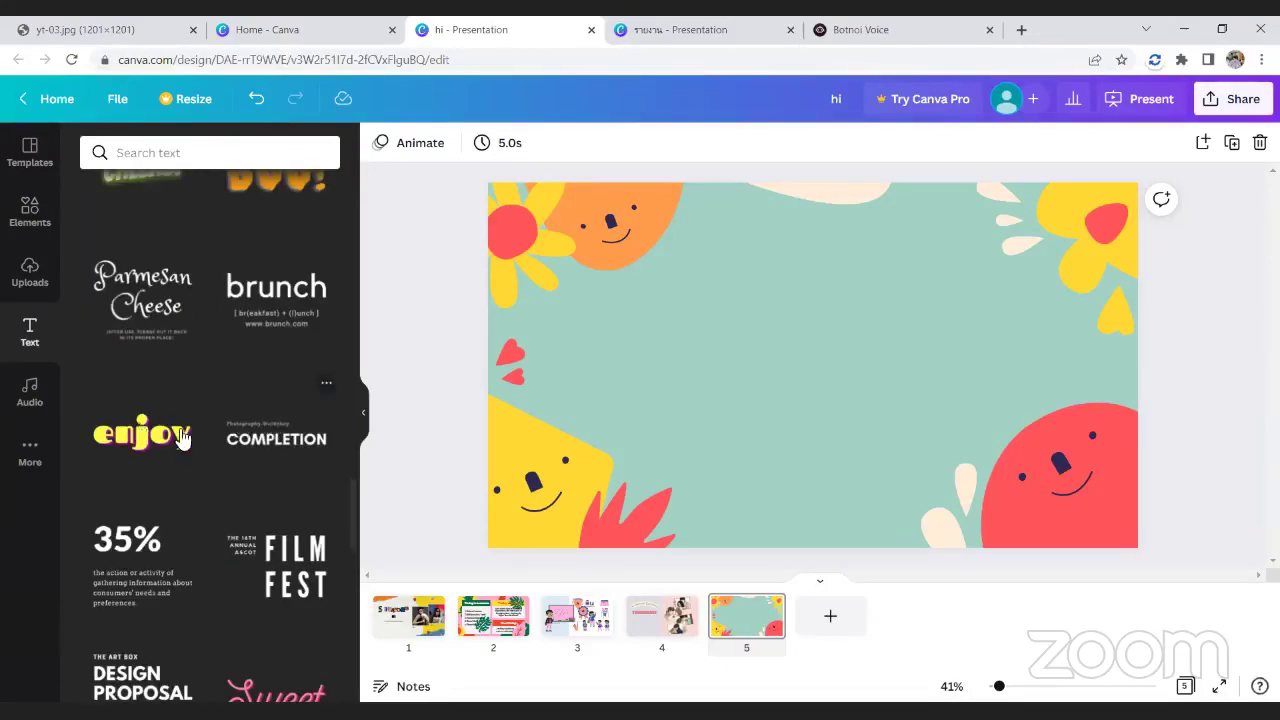
pyautogui.click(150, 436)
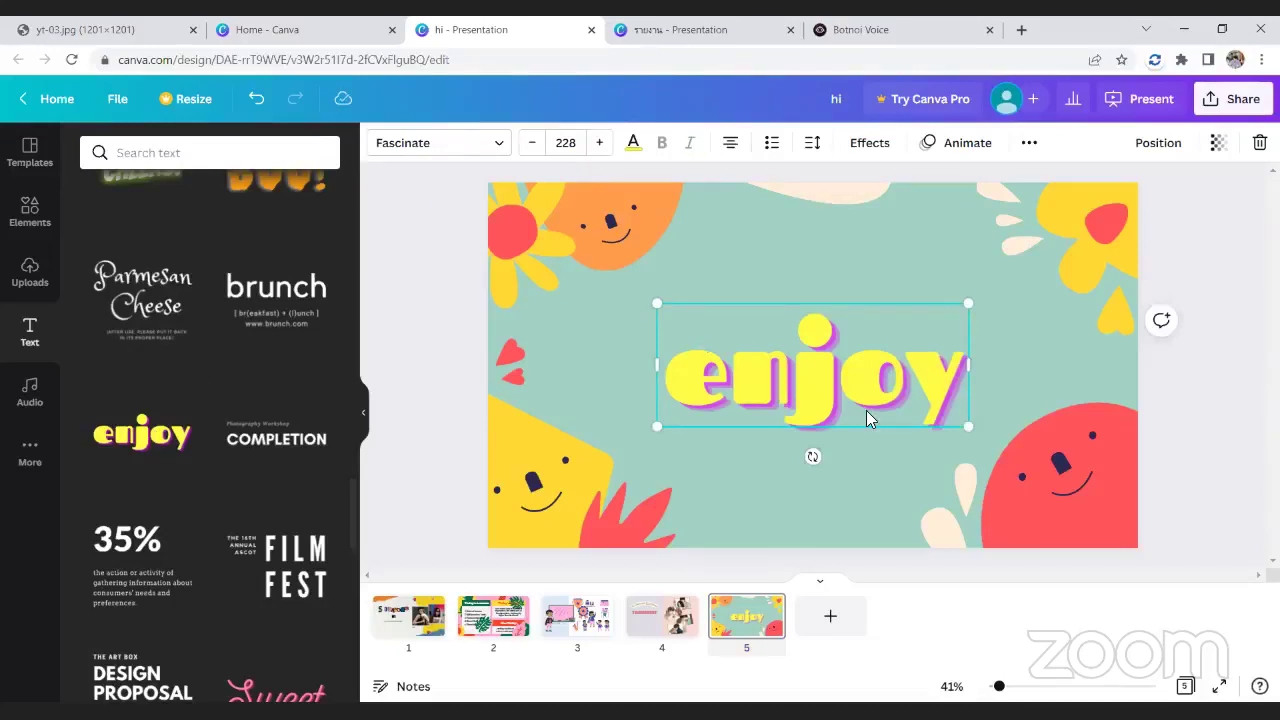
# - Shrink the 'enjoy' text slightly and replace its word with 'BOTNOI VOICE'
pyautogui.moveTo(970, 428); pyautogui.dragTo(907, 445)
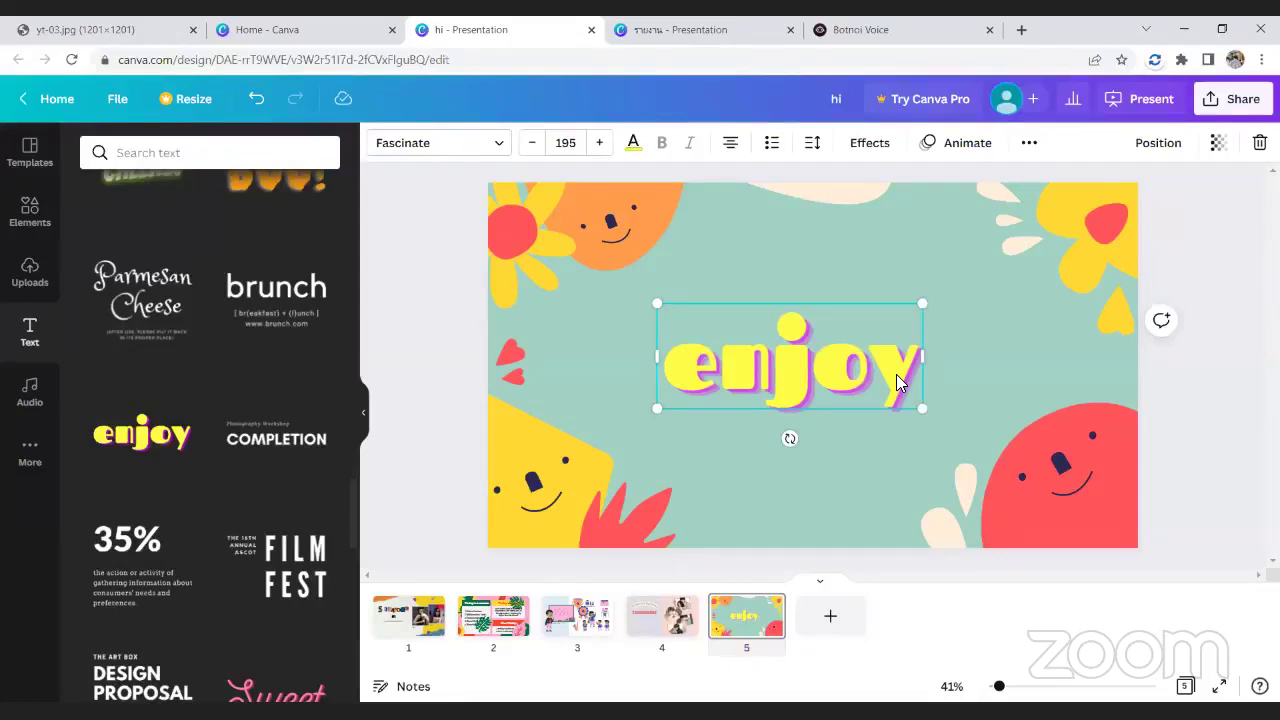
pyautogui.doubleClick(897, 381)
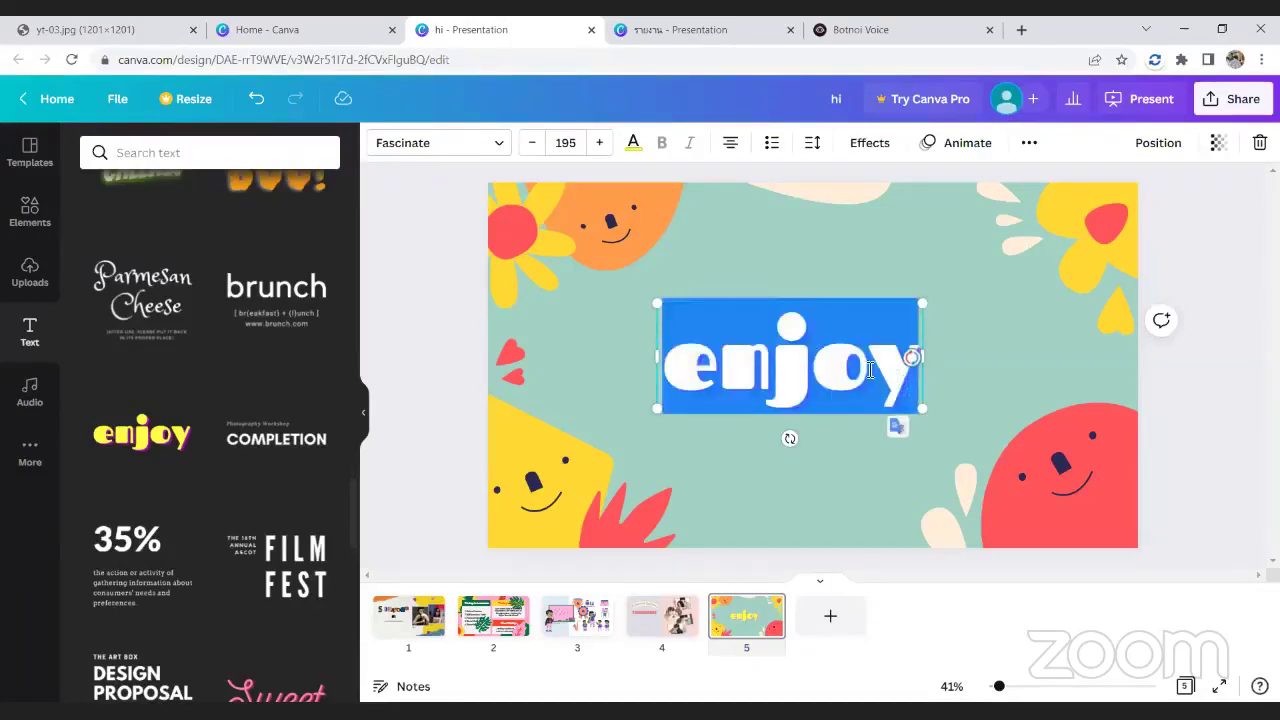
pyautogui.click(900, 374)
pyautogui.moveTo(900, 374); pyautogui.dragTo(686, 370)
pyautogui.press('BackSpace')
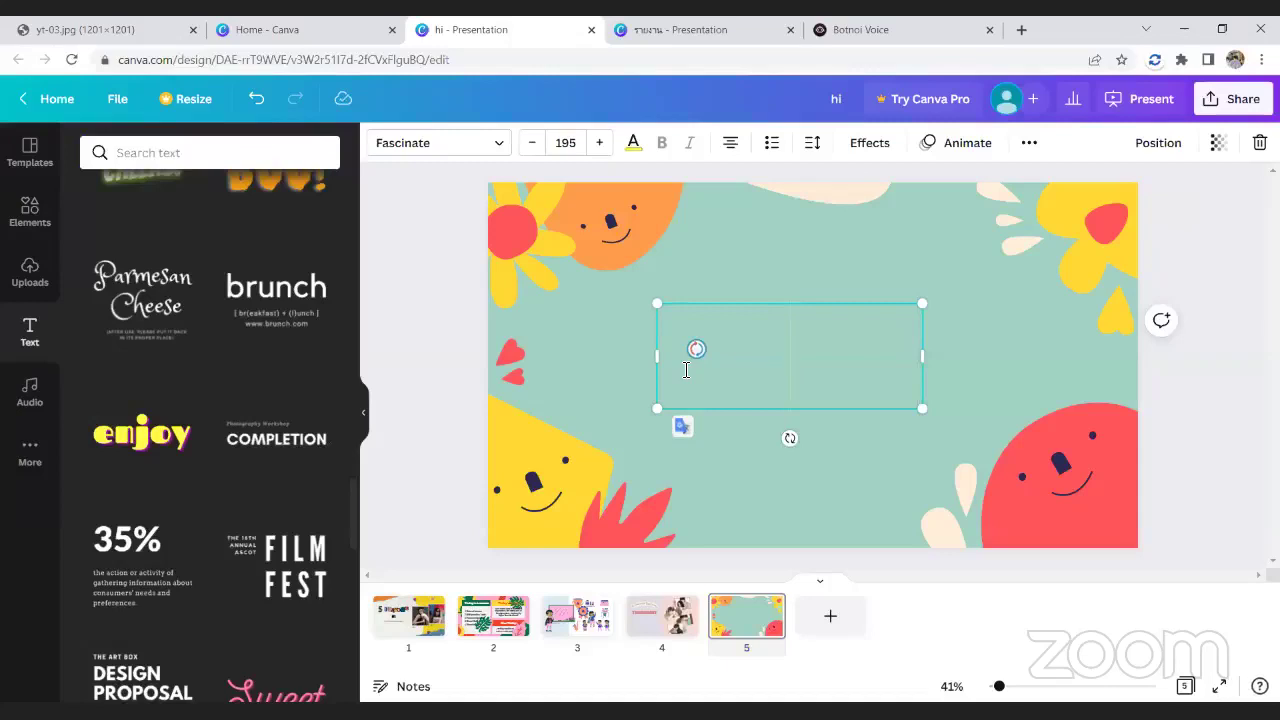
pyautogui.write('BOTNOI VOICE')
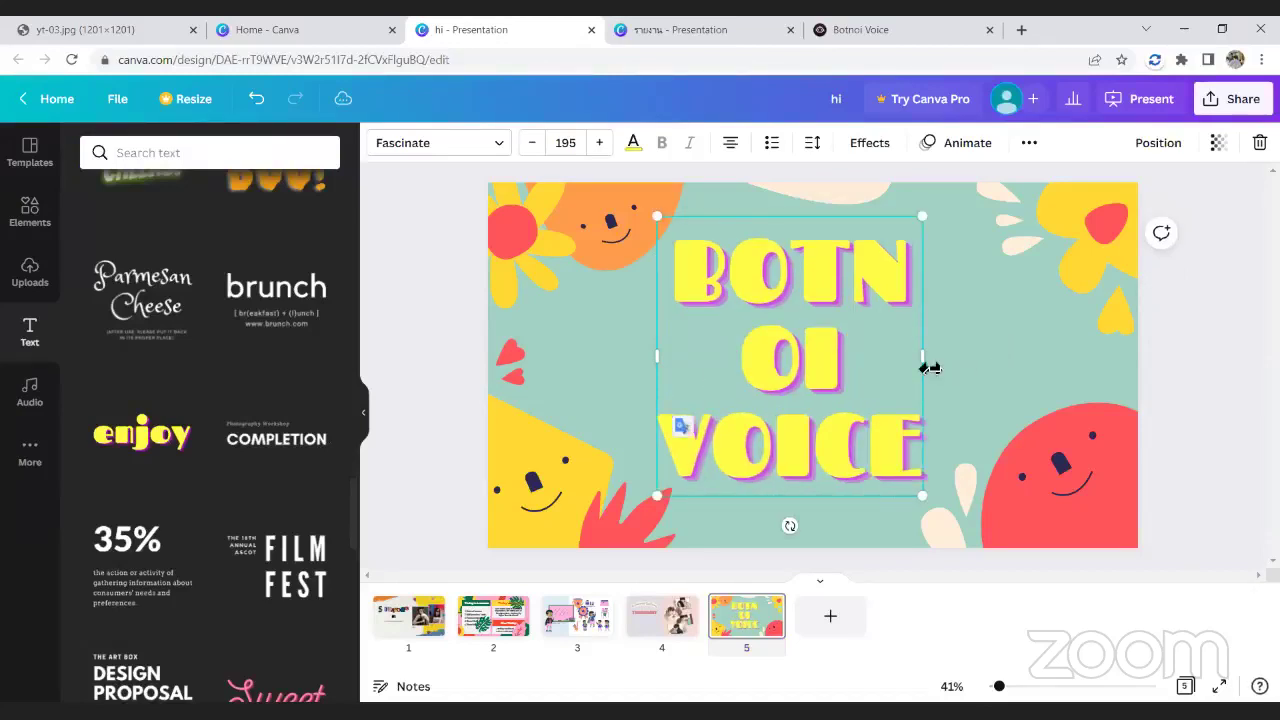
# - Widen the text box so 'BOTNOI VOICE' fits on a single line
pyautogui.moveTo(925, 360); pyautogui.dragTo(932, 356)
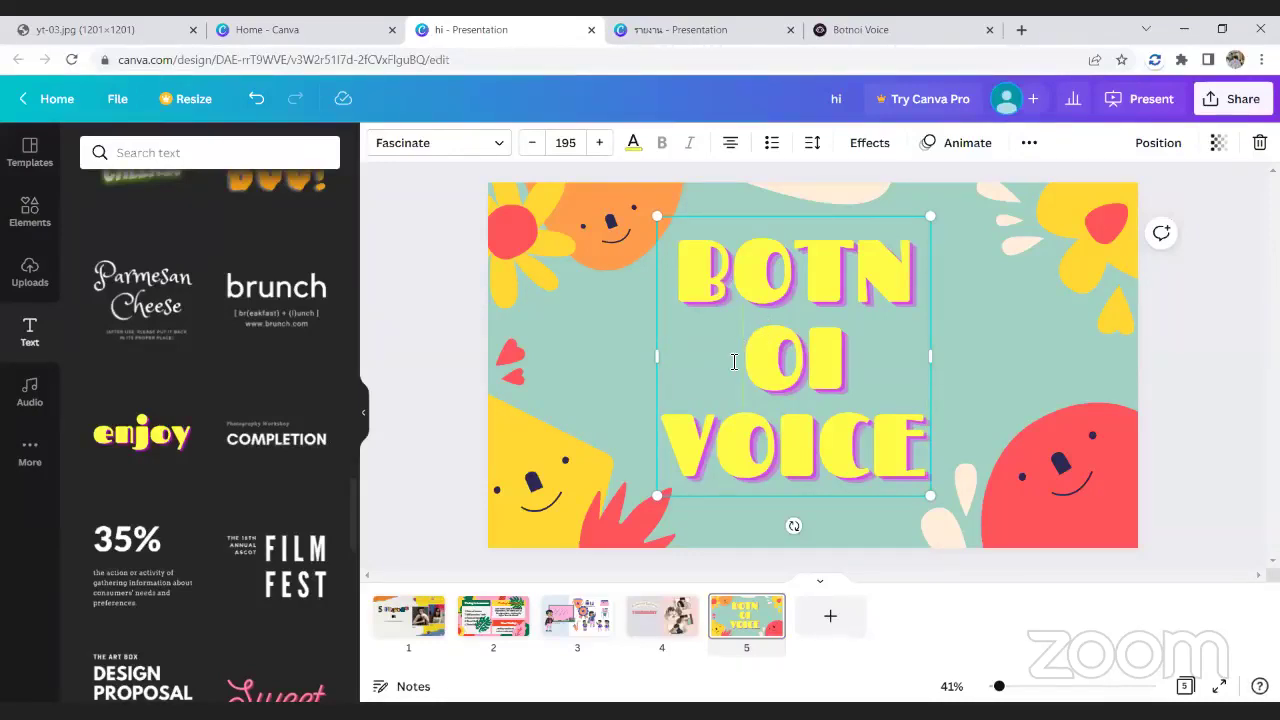
pyautogui.moveTo(931, 356); pyautogui.dragTo(1118, 356)
pyautogui.moveTo(657, 358); pyautogui.dragTo(478, 377)
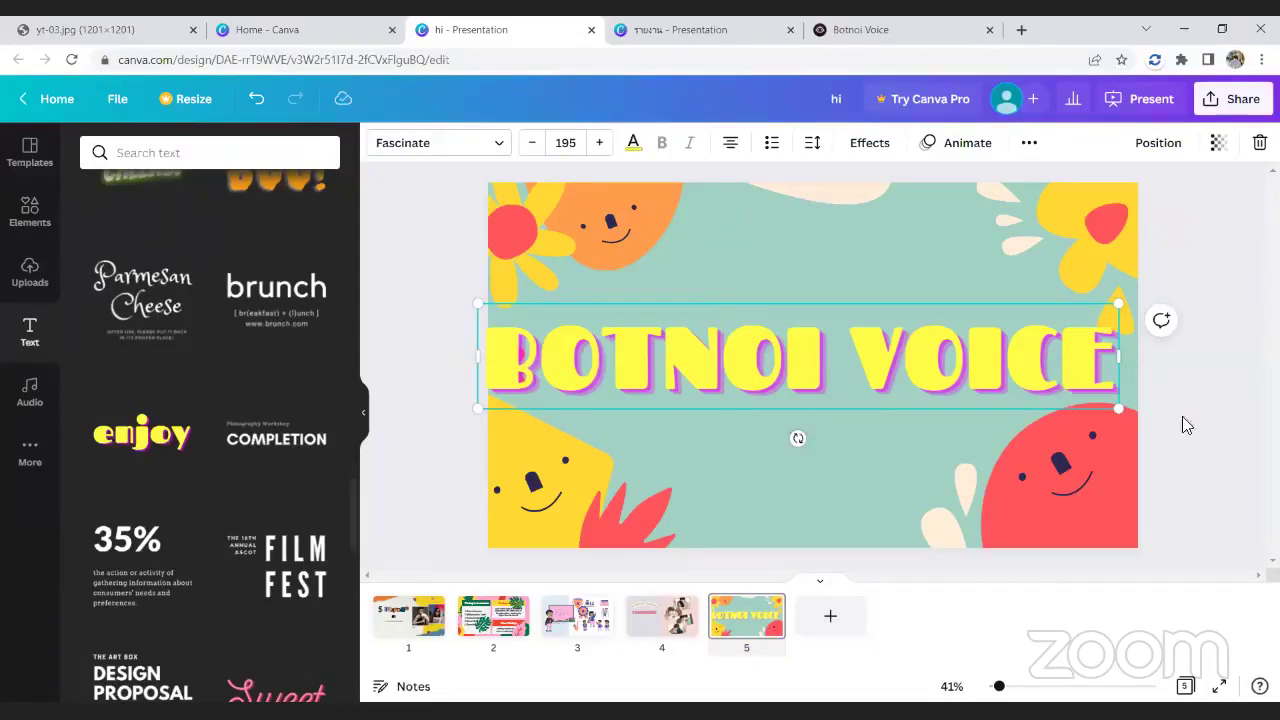
# - Scale 'BOTNOI VOICE' down, fine-tune it to the slide's centre, and select all its letters
pyautogui.moveTo(1117, 408); pyautogui.dragTo(700, 360)
pyautogui.moveTo(616, 378); pyautogui.dragTo(825, 437)
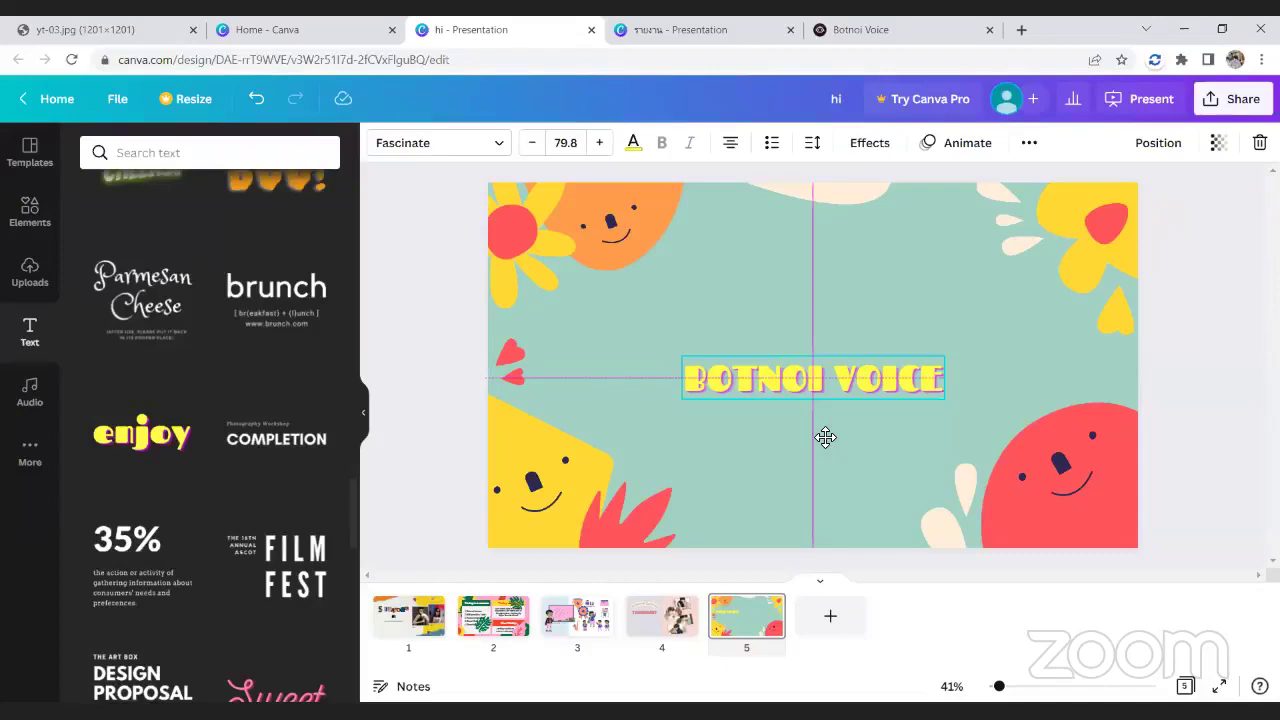
pyautogui.moveTo(825, 437)
pyautogui.mouseDown()
pyautogui.moveTo(819, 379)
pyautogui.moveTo(817, 451)
pyautogui.mouseUp()
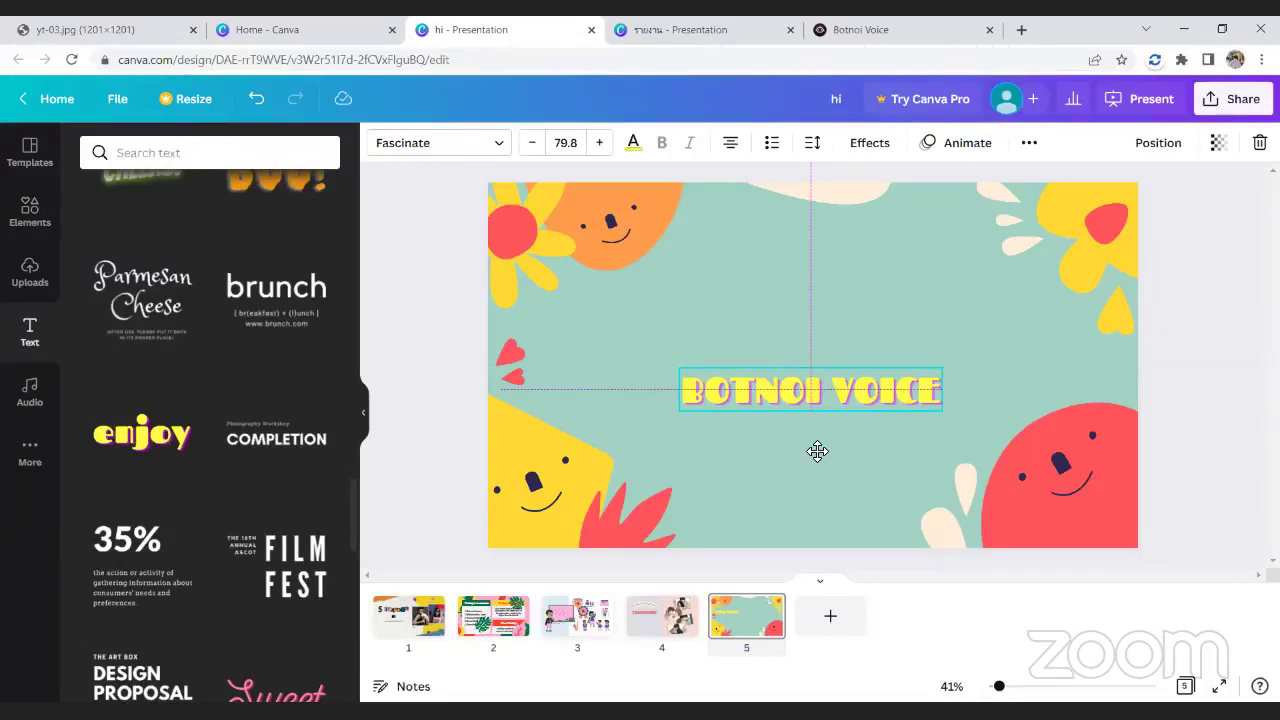
pyautogui.moveTo(817, 451); pyautogui.dragTo(821, 433)
pyautogui.moveTo(946, 406); pyautogui.dragTo(1005, 447)
pyautogui.moveTo(854, 437); pyautogui.dragTo(831, 445)
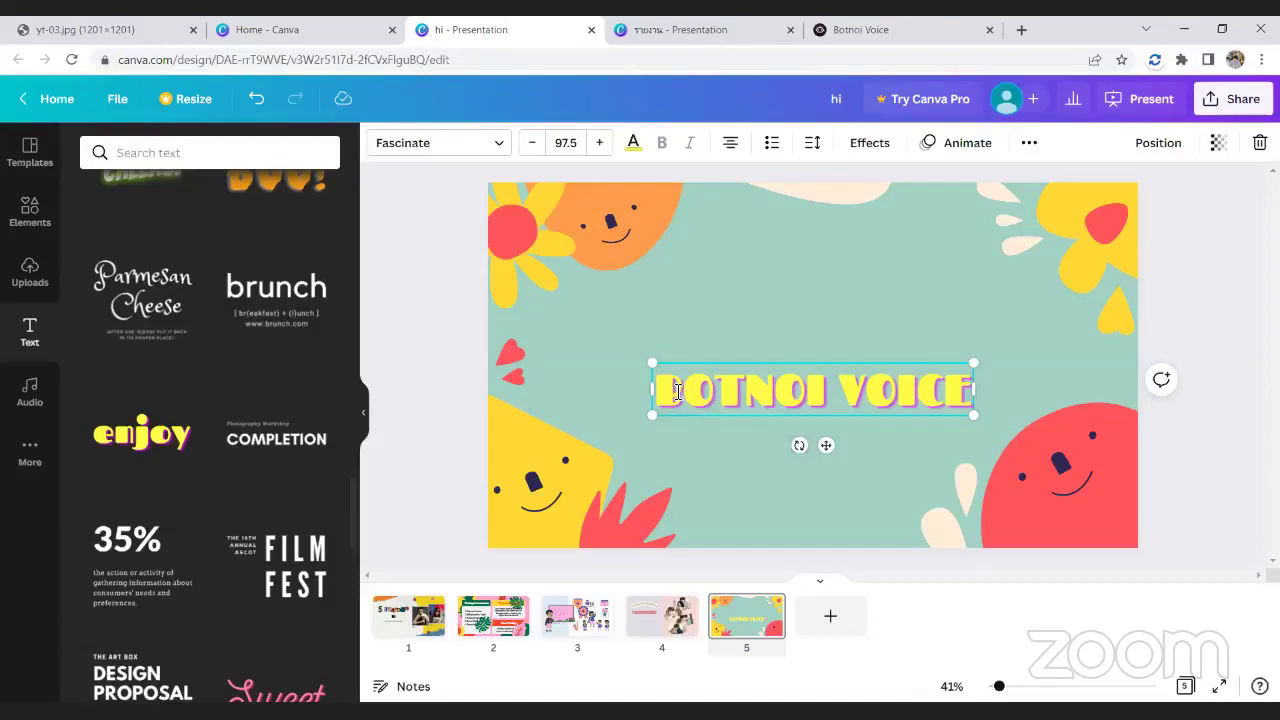
pyautogui.moveTo(656, 392); pyautogui.dragTo(964, 393)
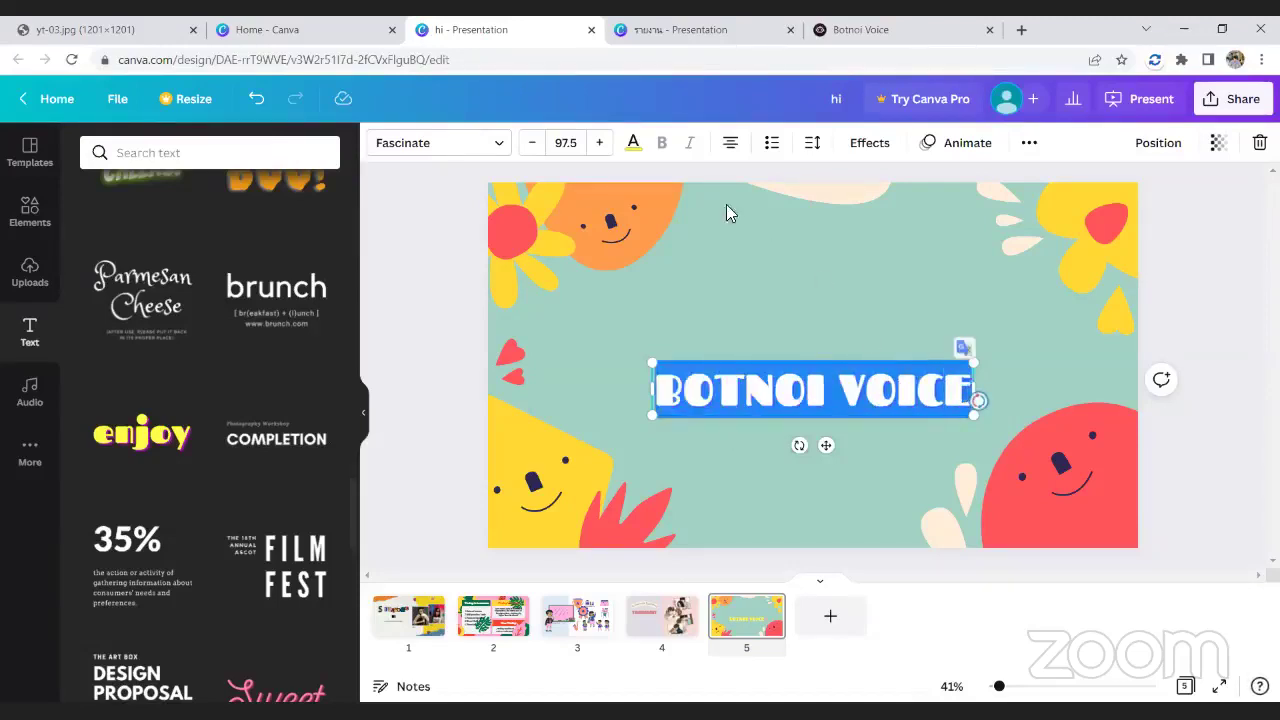
# - Try red, then dark navy, as the BOTNOI VOICE text colour
pyautogui.click(637, 148)
pyautogui.click(321, 455)
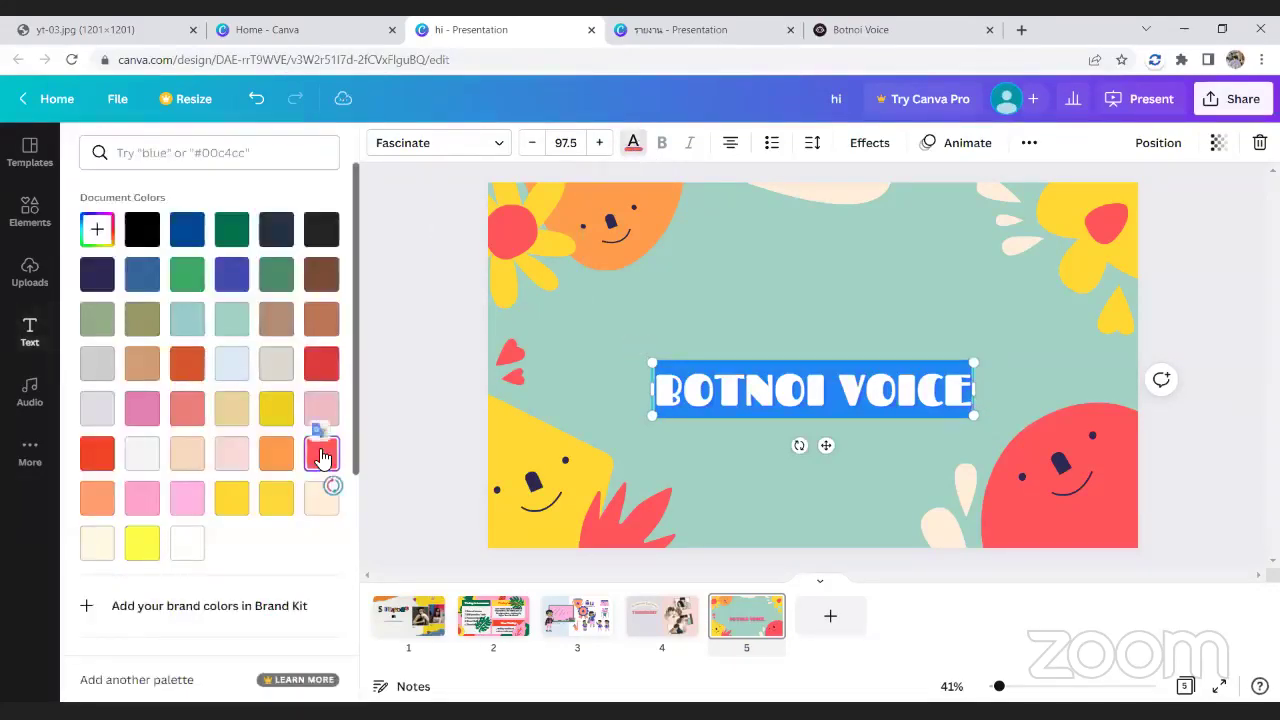
pyautogui.press('Escape')
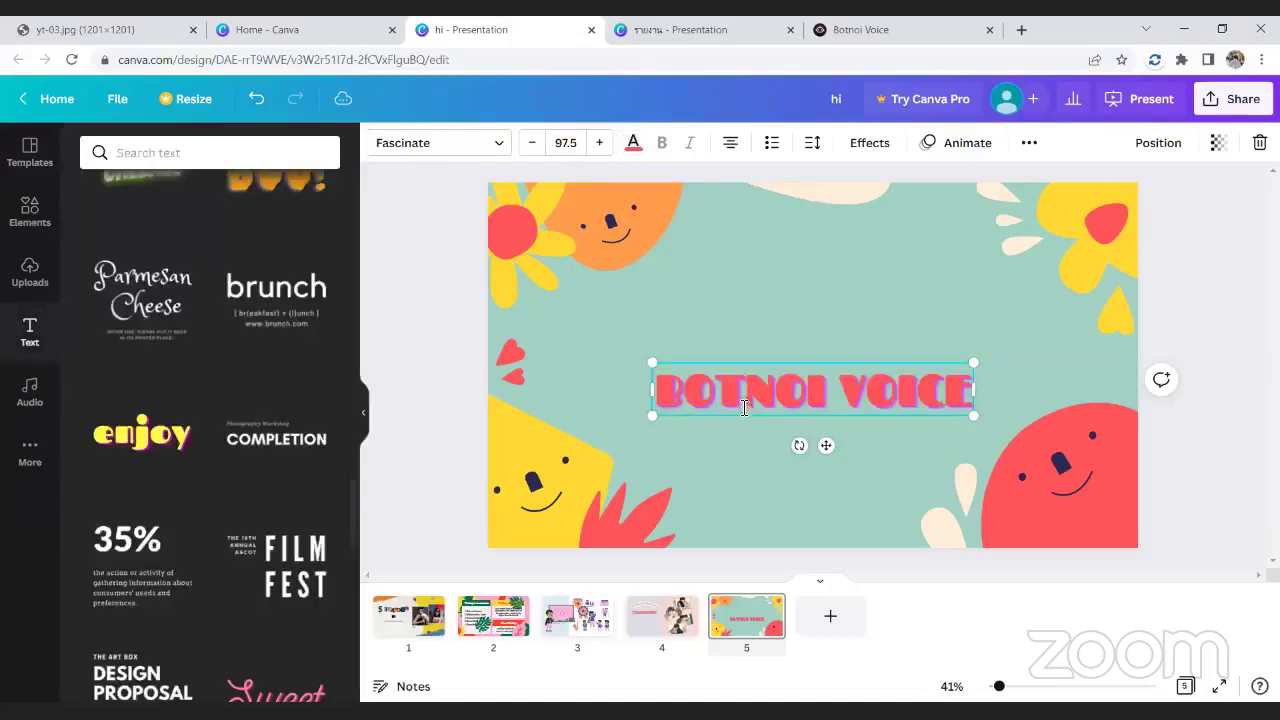
pyautogui.moveTo(673, 390); pyautogui.dragTo(975, 393)
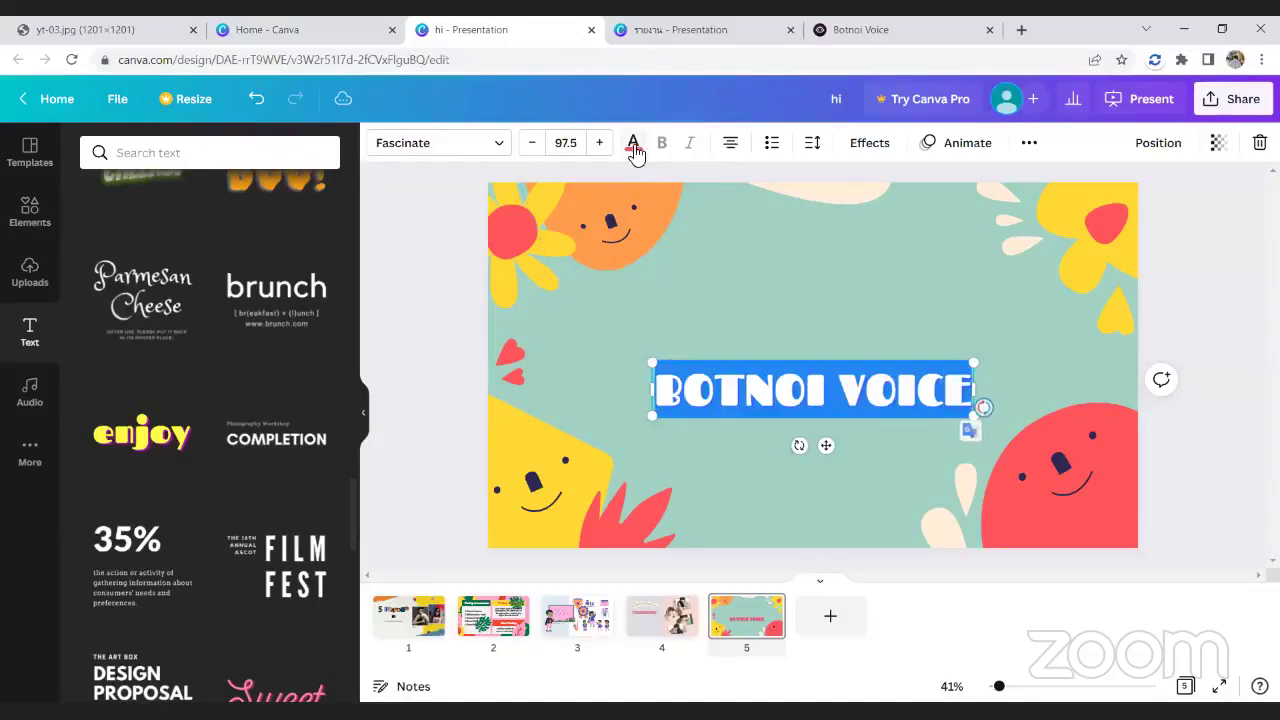
pyautogui.click(634, 147)
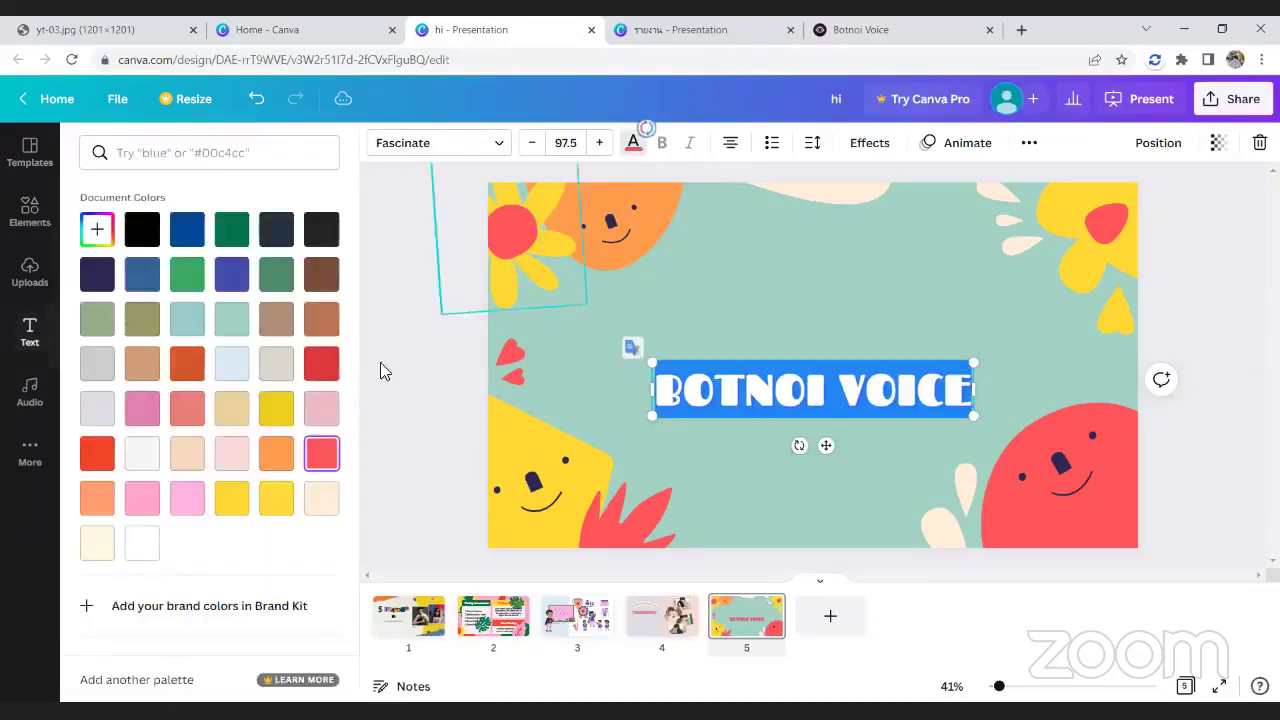
pyautogui.click(100, 283)
pyautogui.press('Escape')
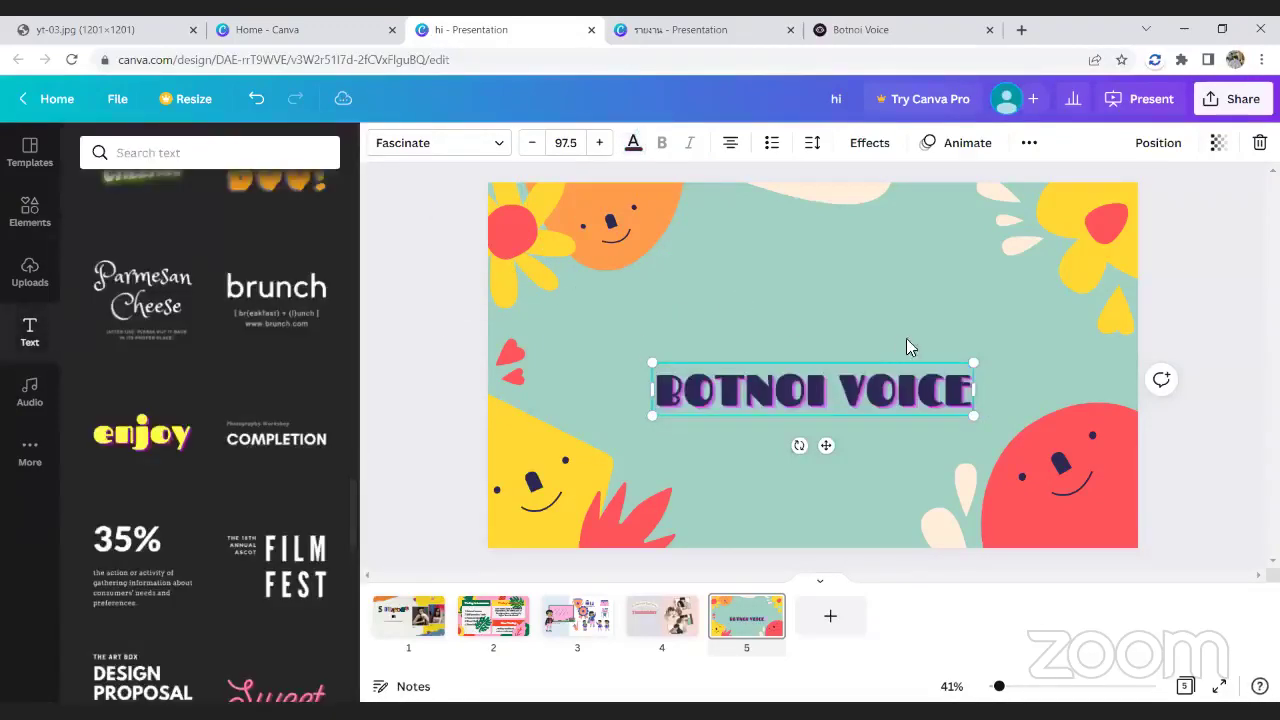
# - Reselect the whole title and recolour it golden yellow from the document colours
pyautogui.doubleClick(722, 392)
pyautogui.moveTo(890, 394); pyautogui.dragTo(975, 392)
pyautogui.click(631, 152)
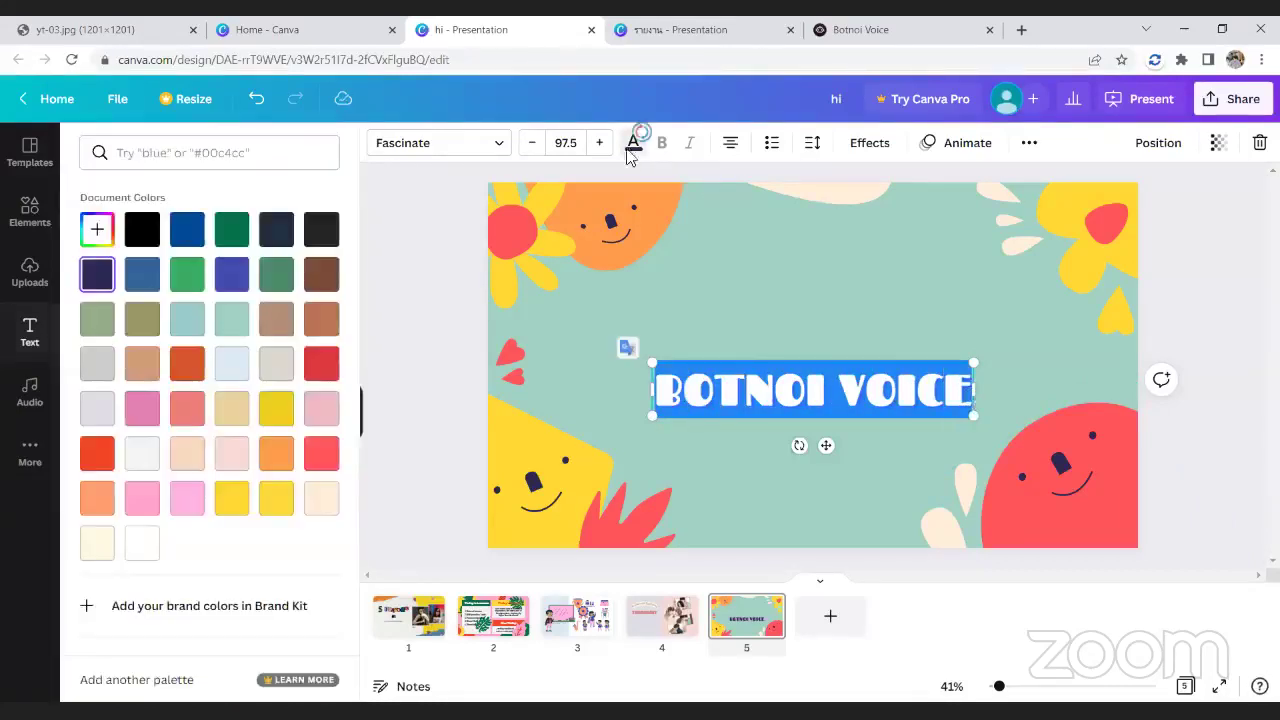
pyautogui.click(232, 500)
pyautogui.press('Escape')
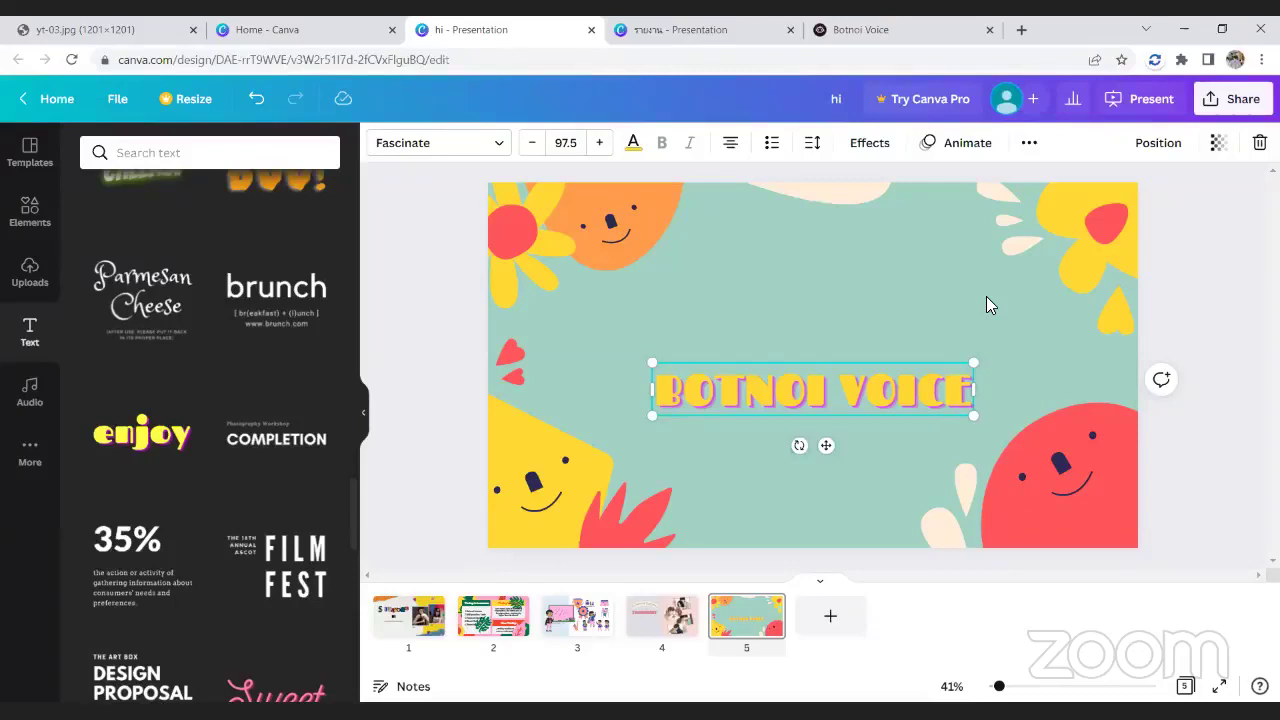
pyautogui.click(603, 220)
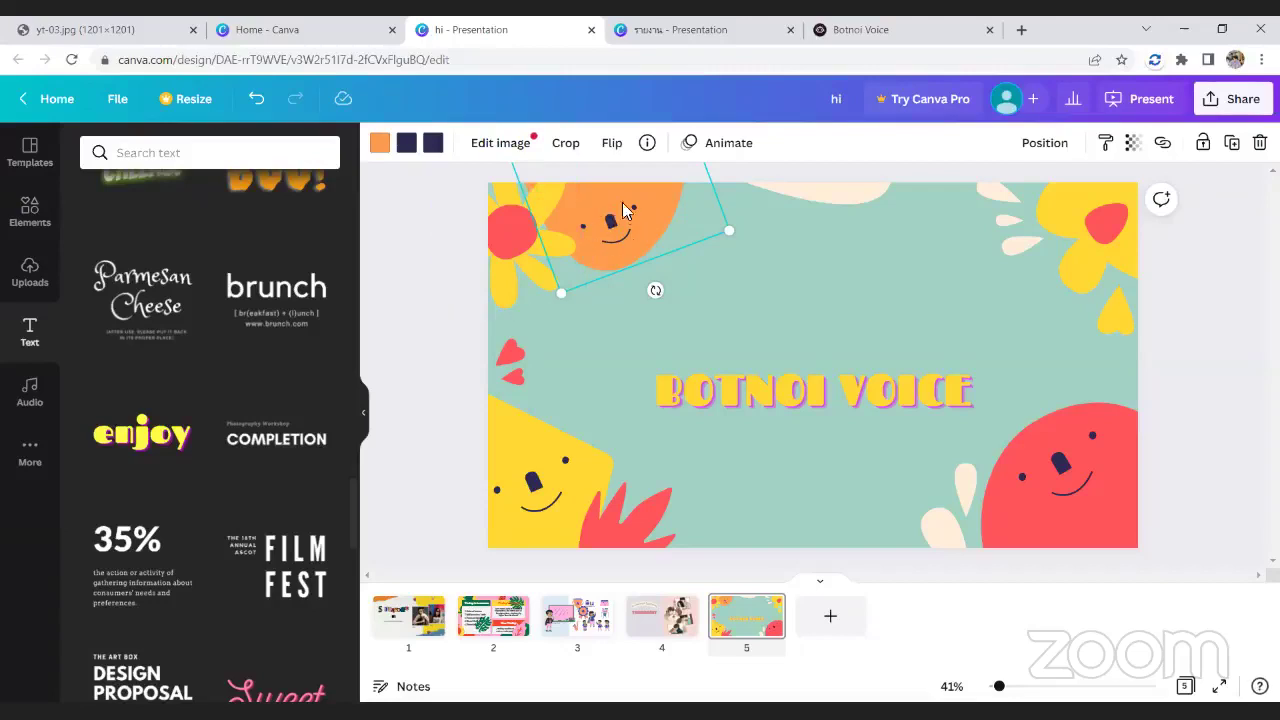
# - Move the top-left flower above the title and change its red centre to brown
pyautogui.click(517, 251)
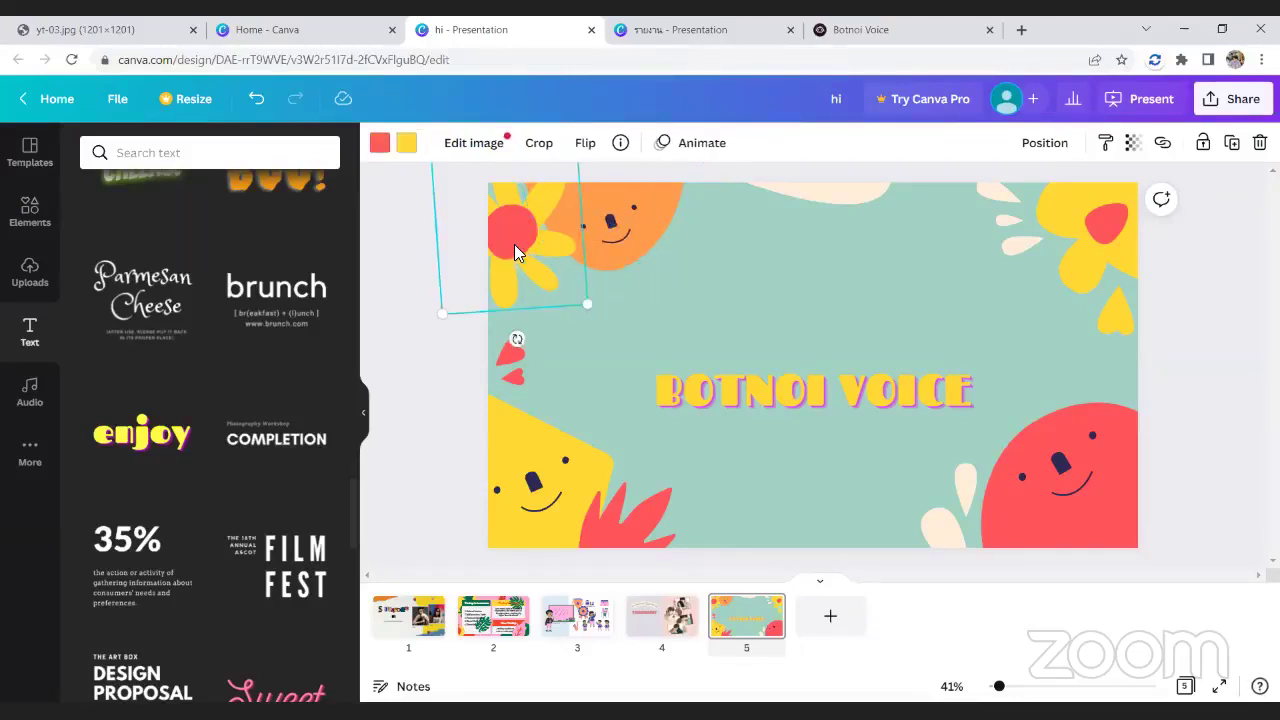
pyautogui.moveTo(574, 263); pyautogui.dragTo(808, 287)
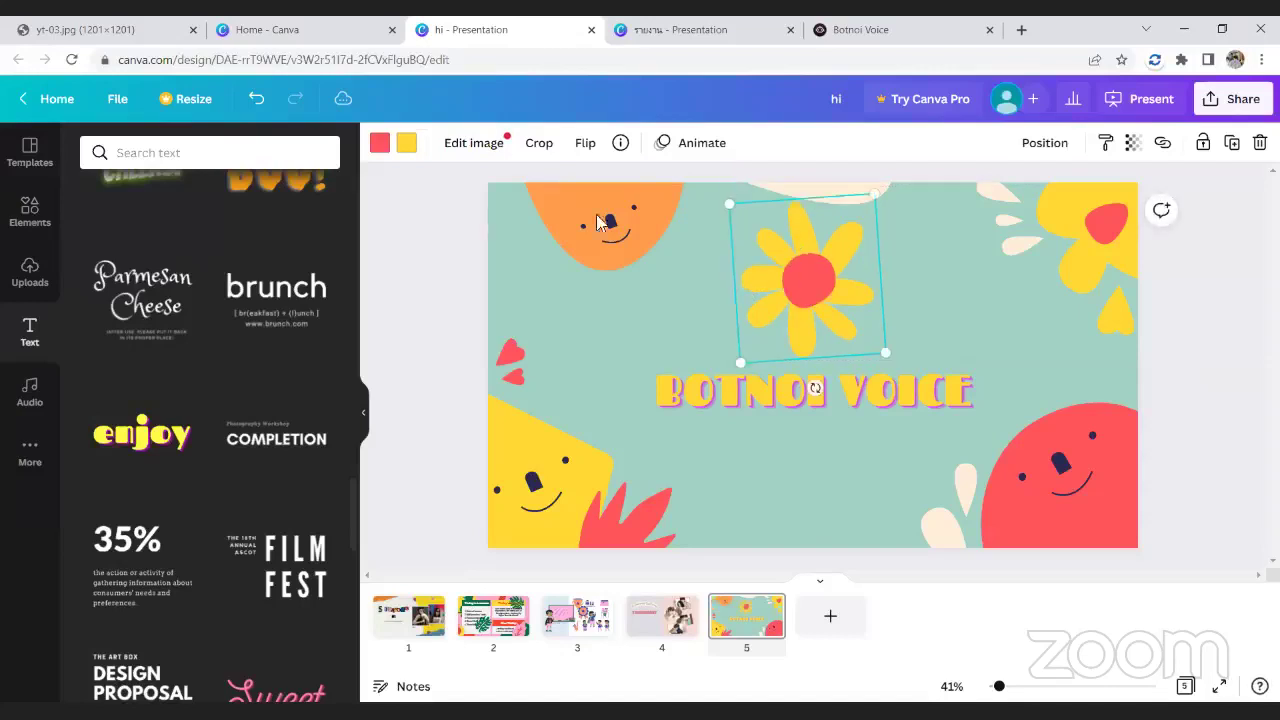
pyautogui.click(380, 143)
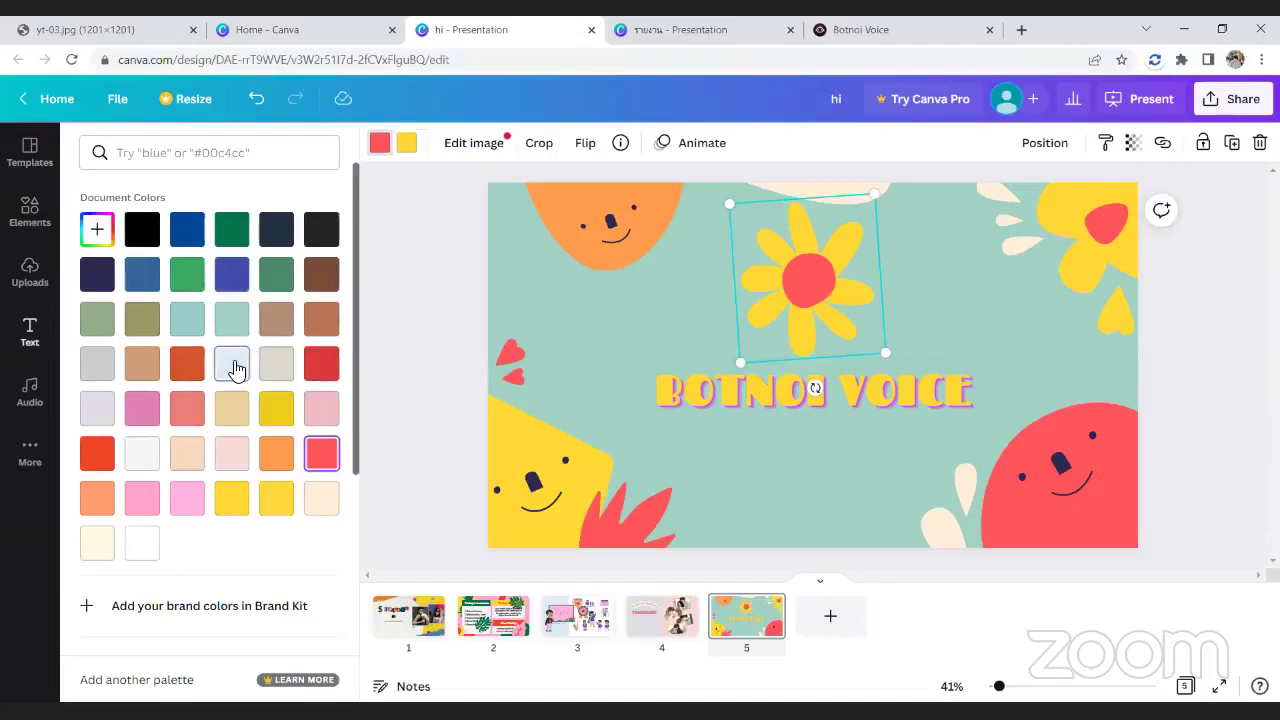
pyautogui.click(316, 278)
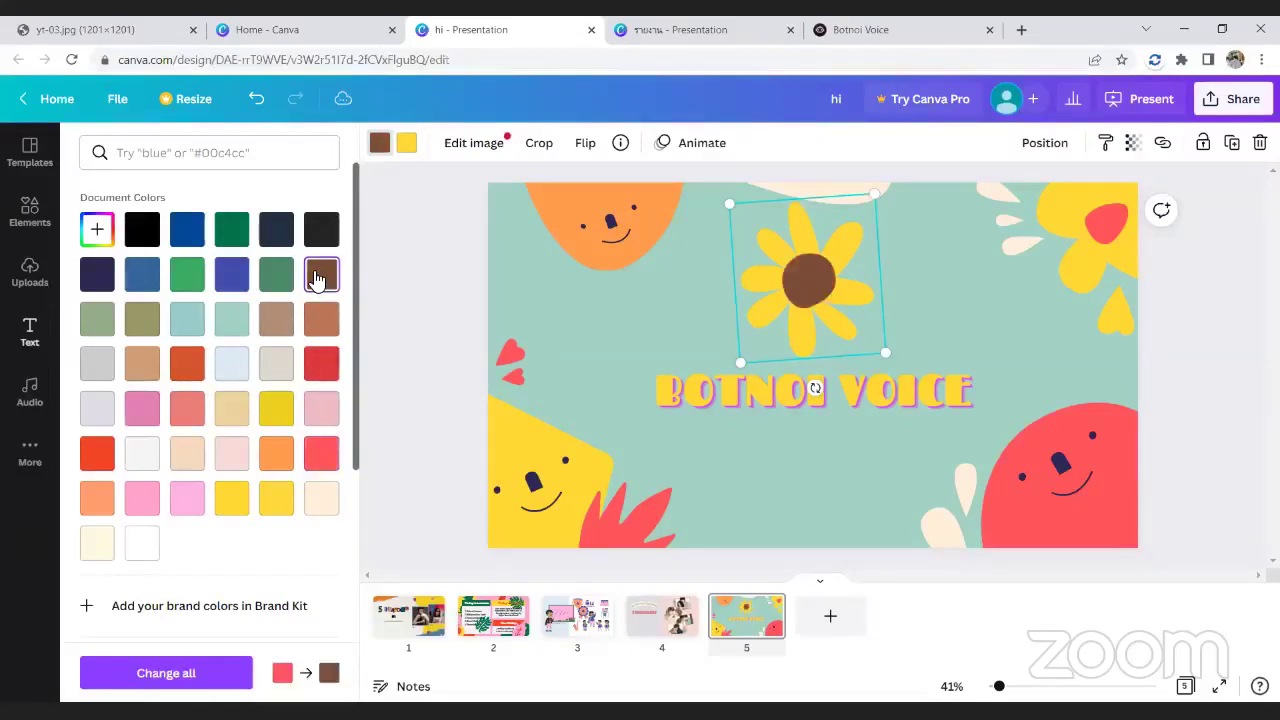
# - Turn the flower's petals red and its centre yellow, then return it to the top-left corner
pyautogui.click(409, 144)
pyautogui.click(323, 366)
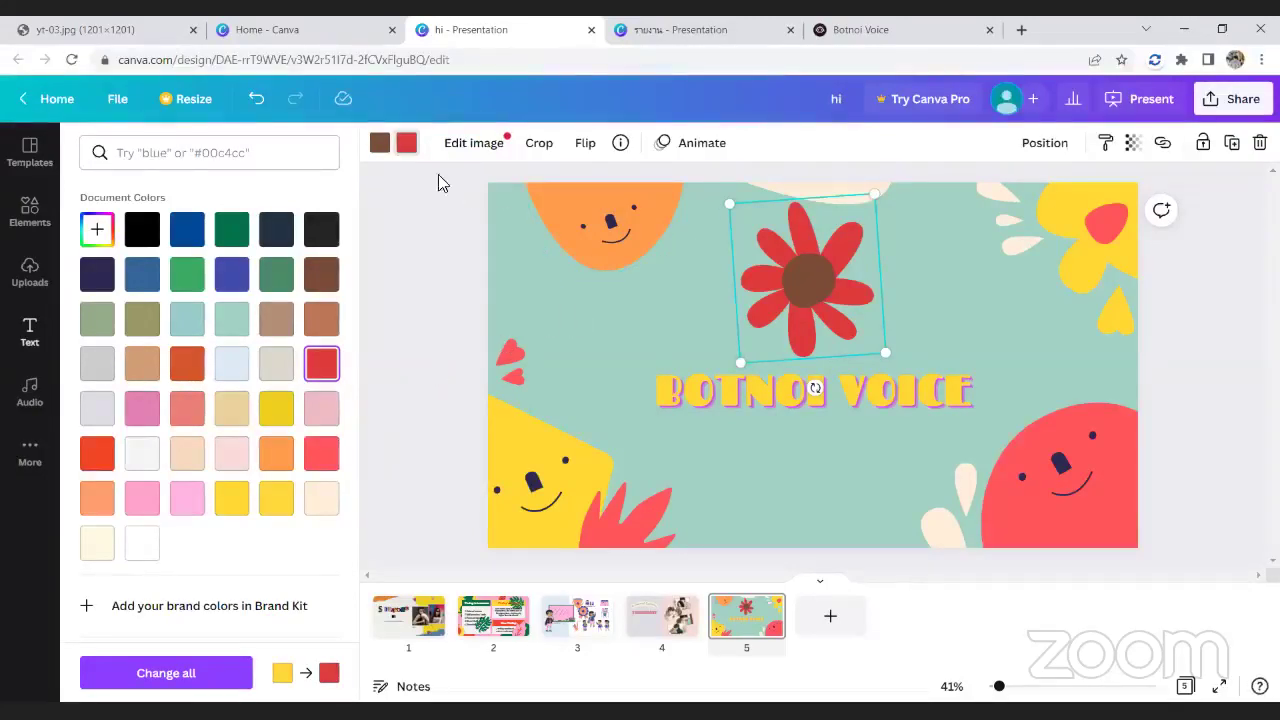
pyautogui.click(381, 144)
pyautogui.click(276, 408)
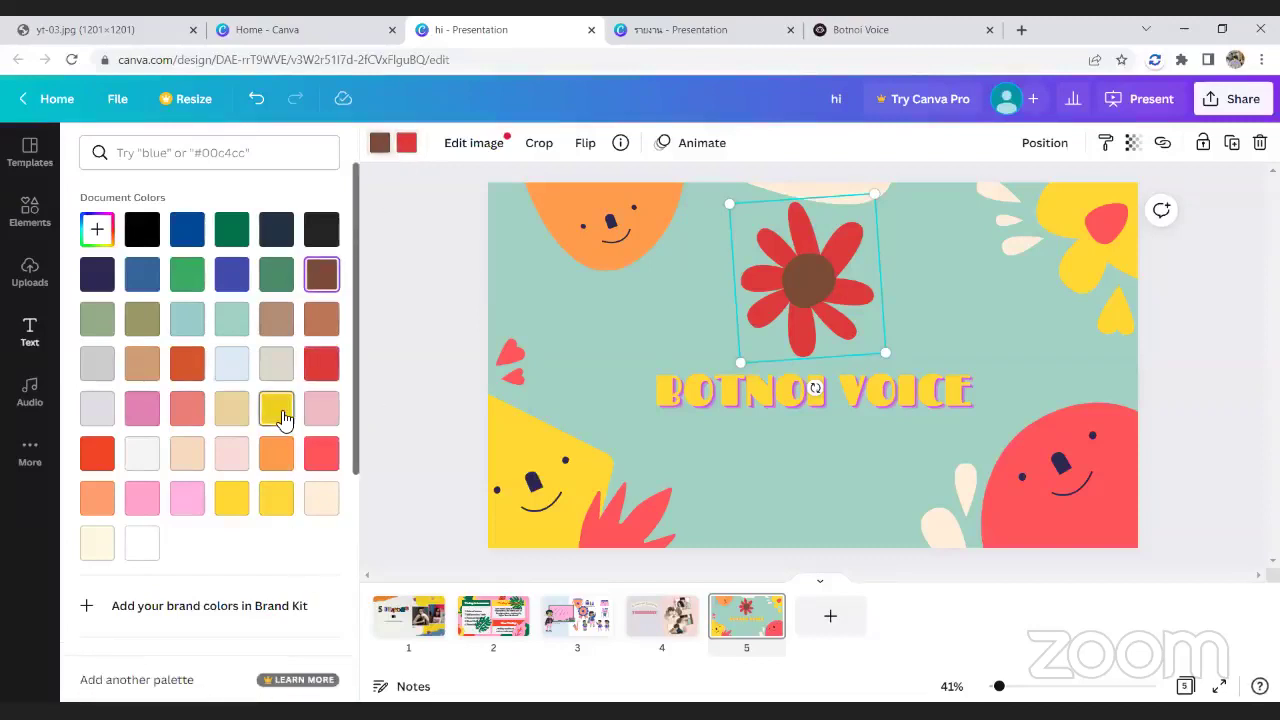
pyautogui.moveTo(723, 267); pyautogui.dragTo(531, 215)
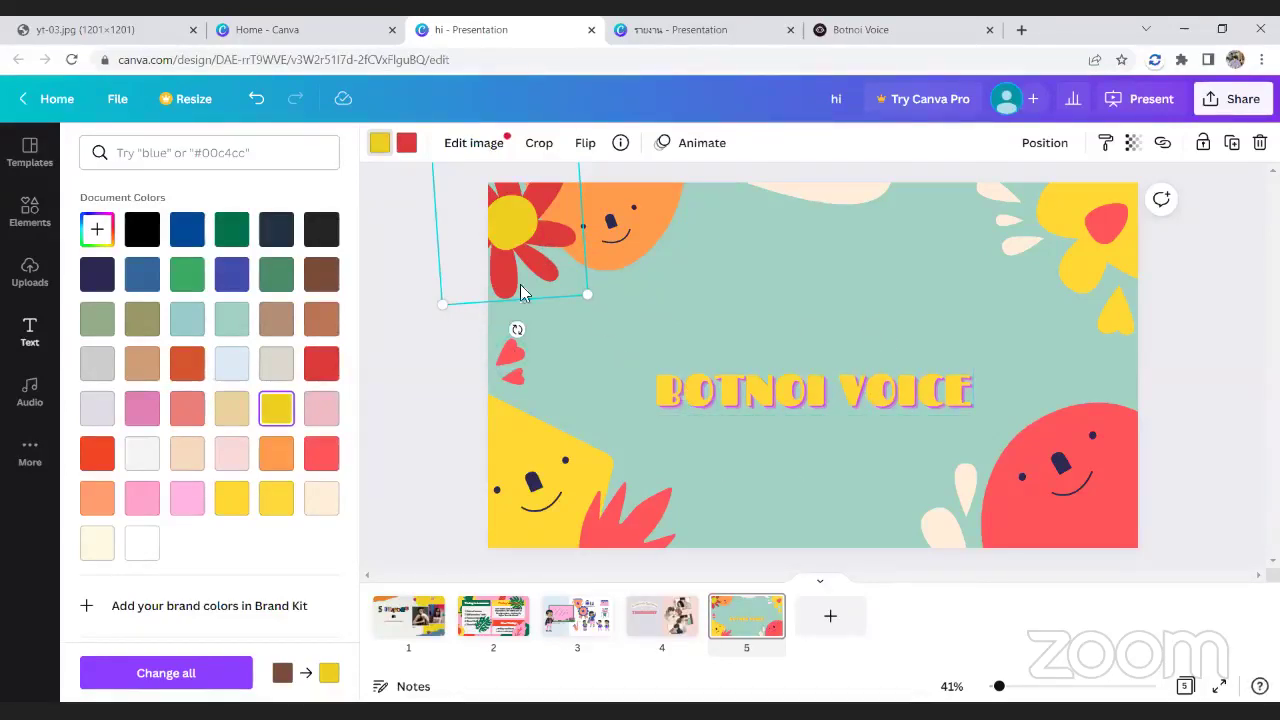
# - Nudge the flower slightly up, close the colour panel, and scroll the Text panel to the top
pyautogui.moveTo(518, 243); pyautogui.dragTo(518, 232)
pyautogui.press('Escape')
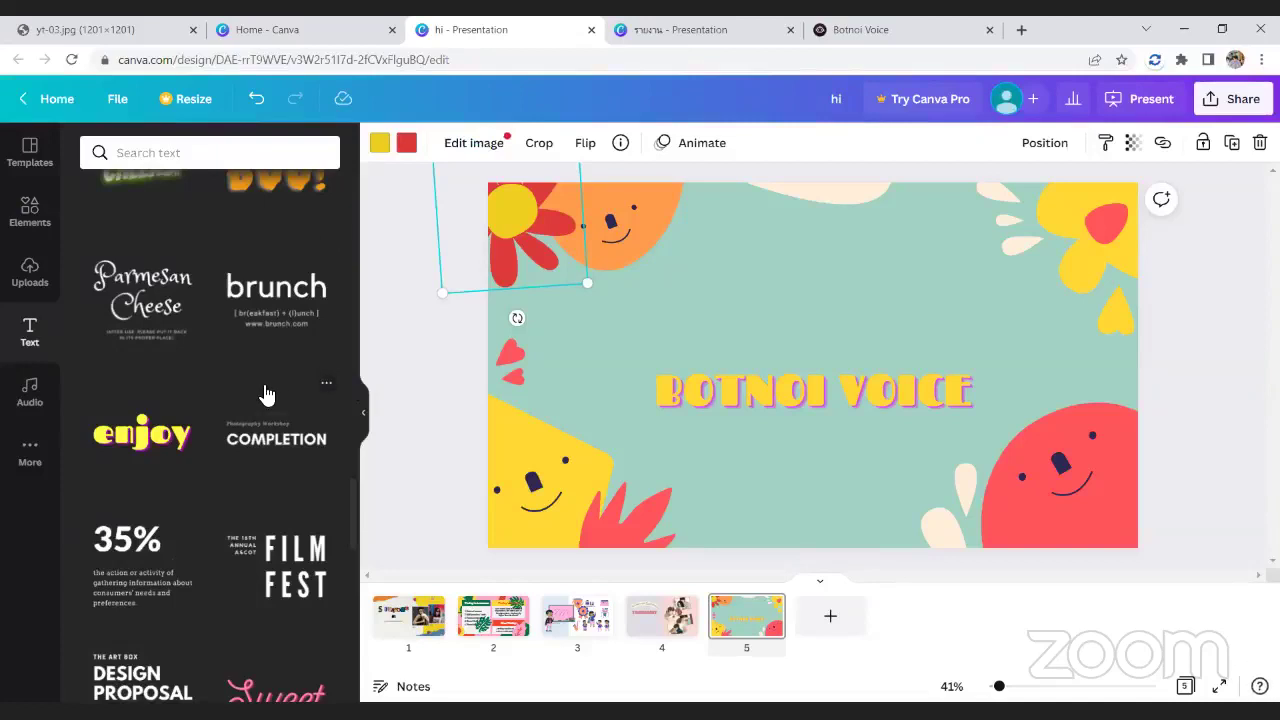
pyautogui.scroll(-2, 250, 420)
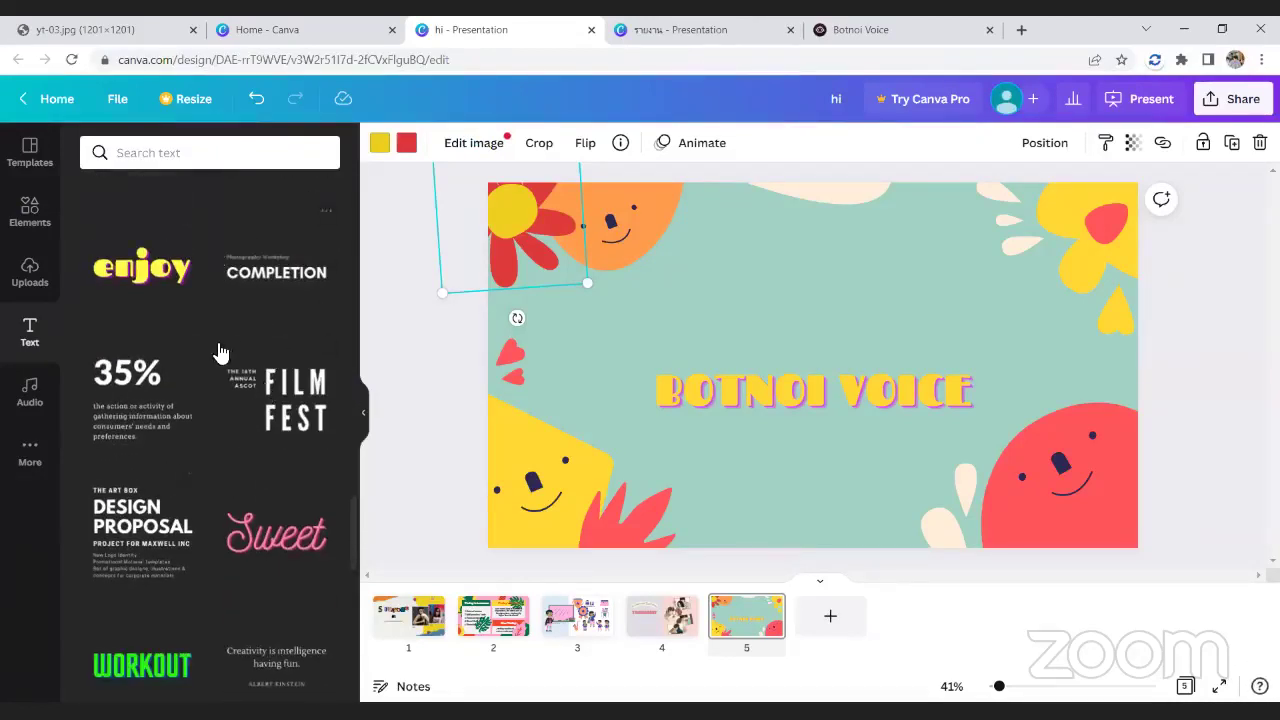
pyautogui.scroll(-3, 215, 350)
pyautogui.scroll(-4, 175, 555)
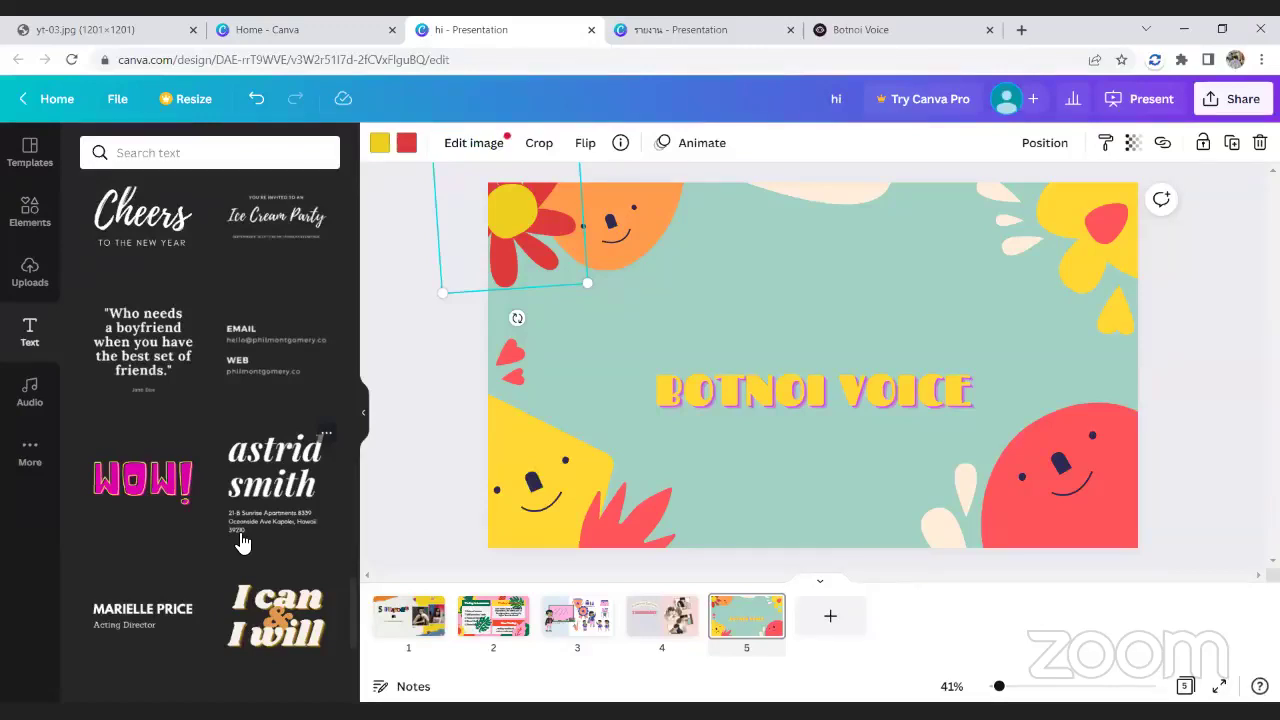
pyautogui.scroll(5, 240, 541)
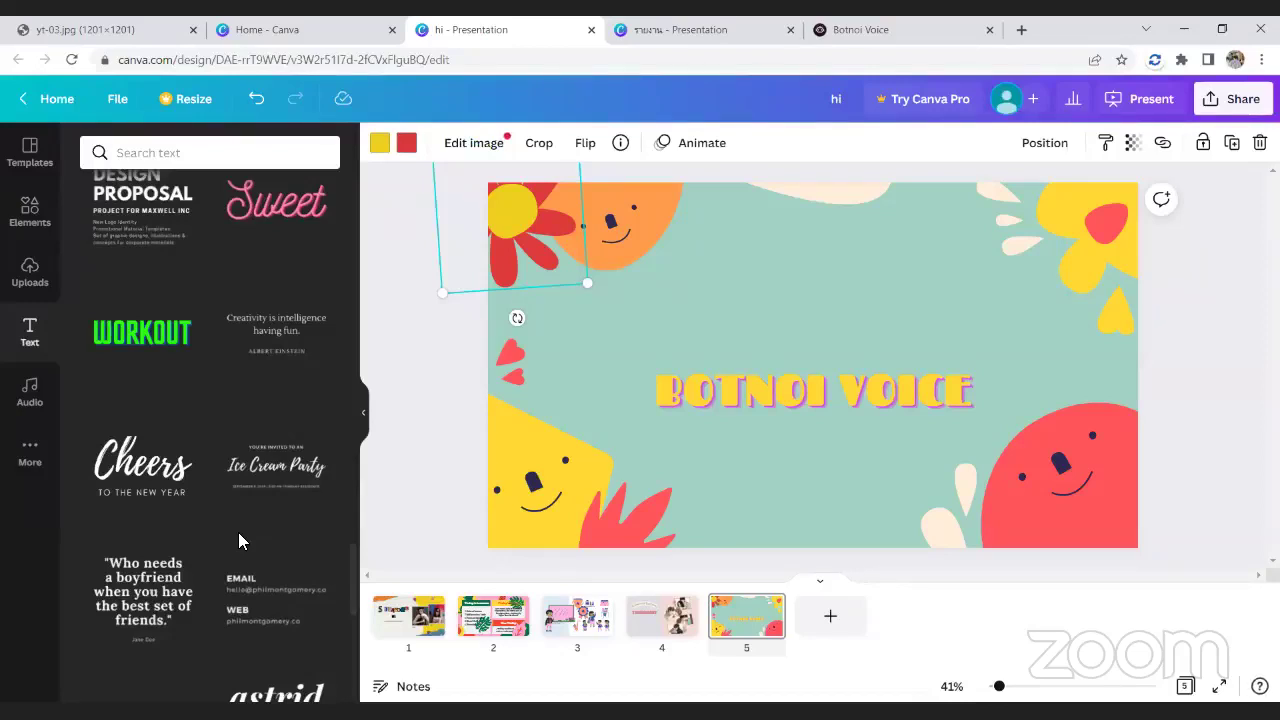
pyautogui.scroll(1, 185, 550)
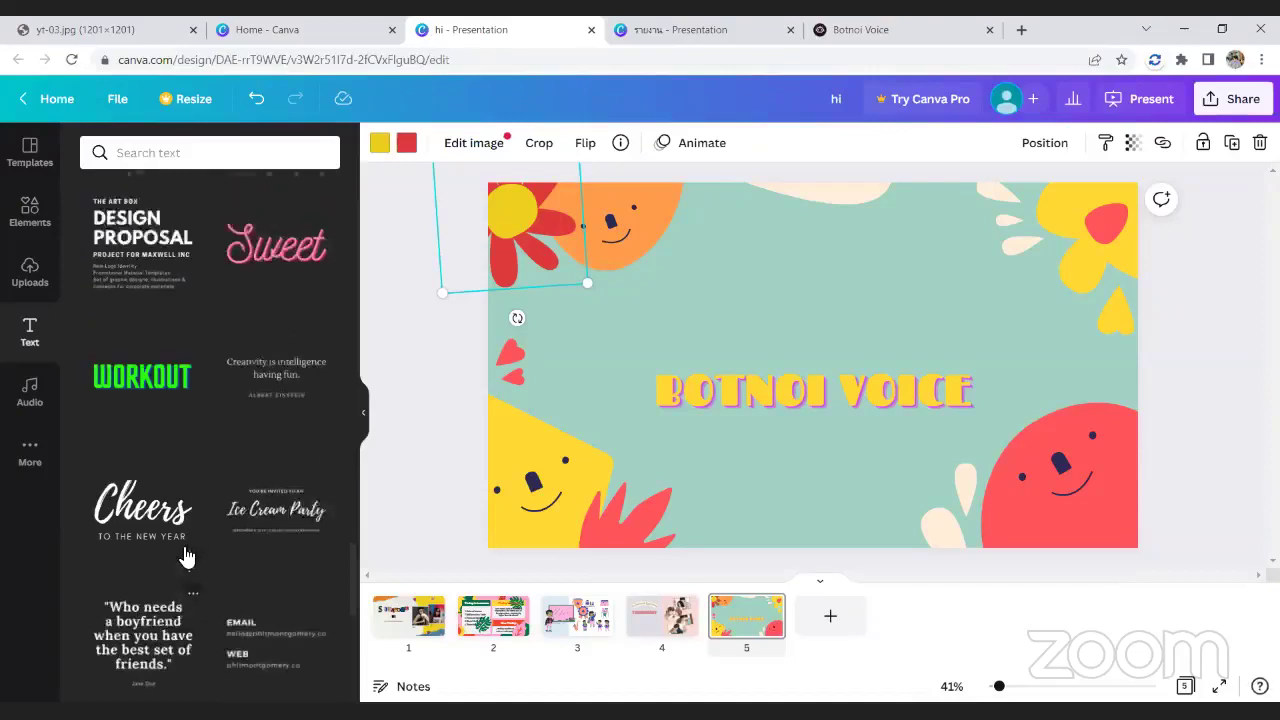
pyautogui.scroll(-5, 183, 553)
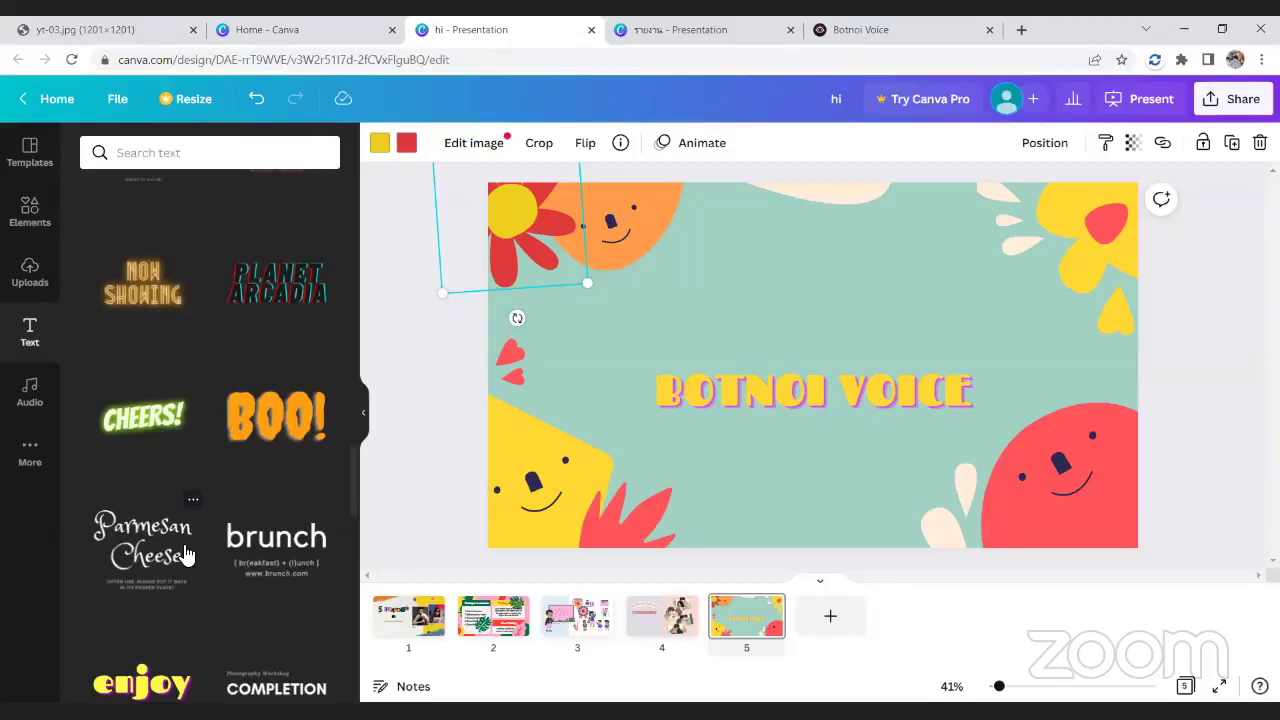
pyautogui.scroll(10, 178, 558)
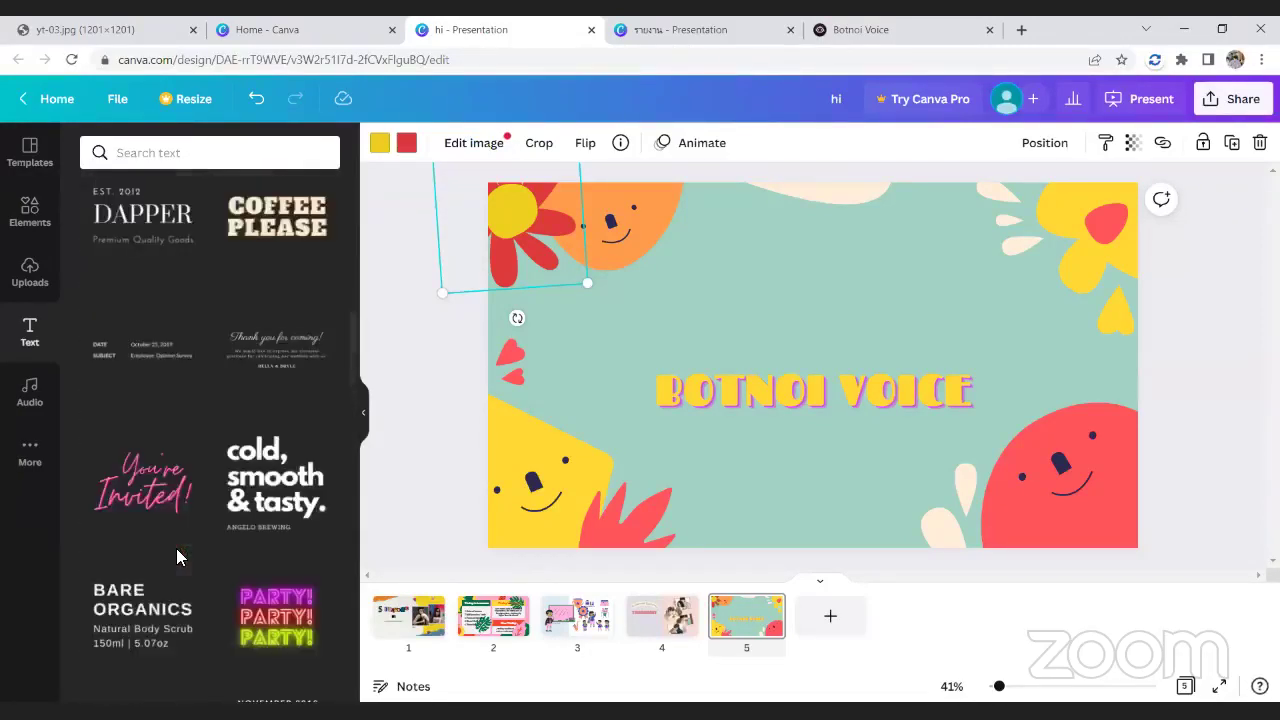
pyautogui.scroll(5, 176, 548)
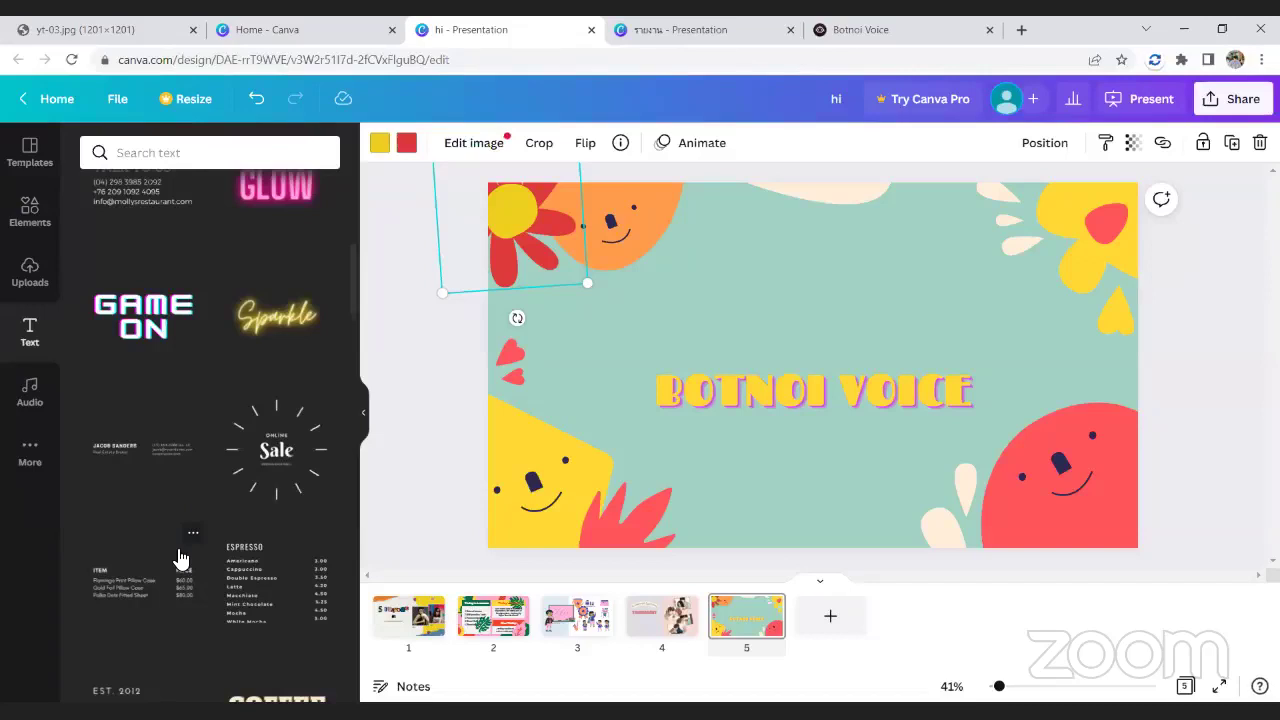
pyautogui.scroll(5, 180, 558)
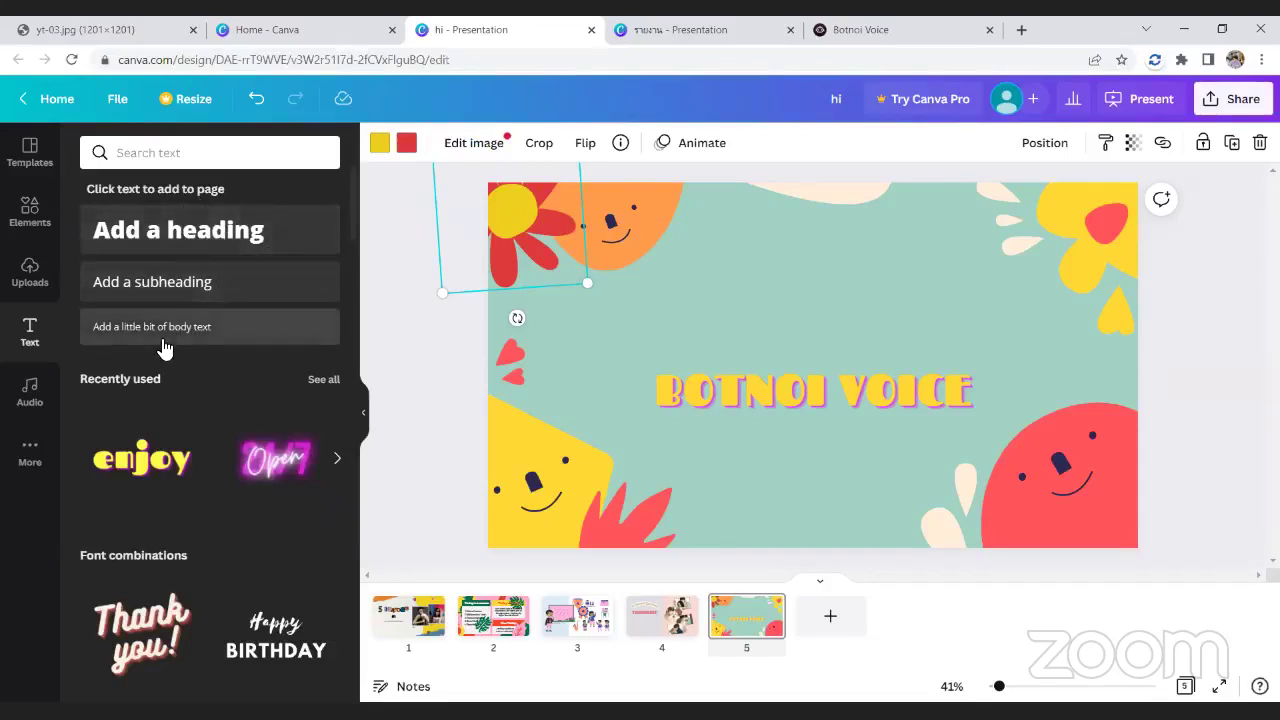
# - Add a heading reading 'การนำเสนอ' and place it just above the BOTNOI VOICE title
pyautogui.click(170, 232)
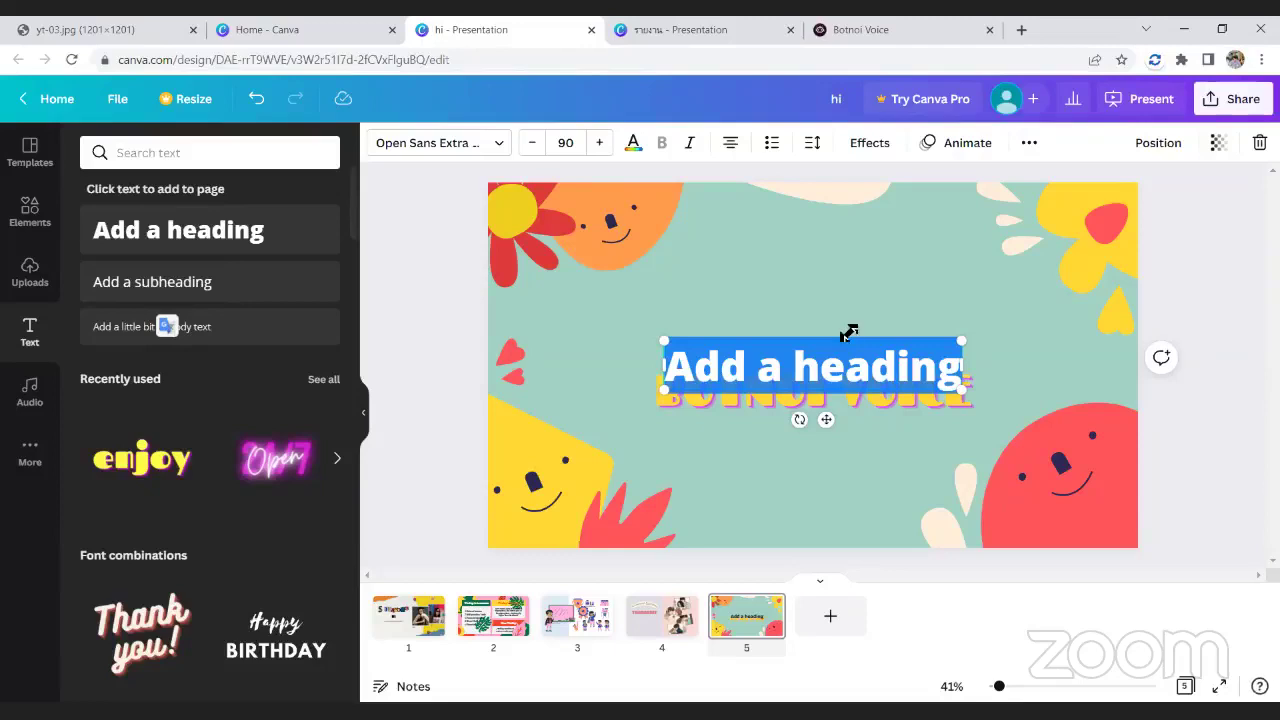
pyautogui.write('d')
pyautogui.press('BackSpace')
pyautogui.write('ก')
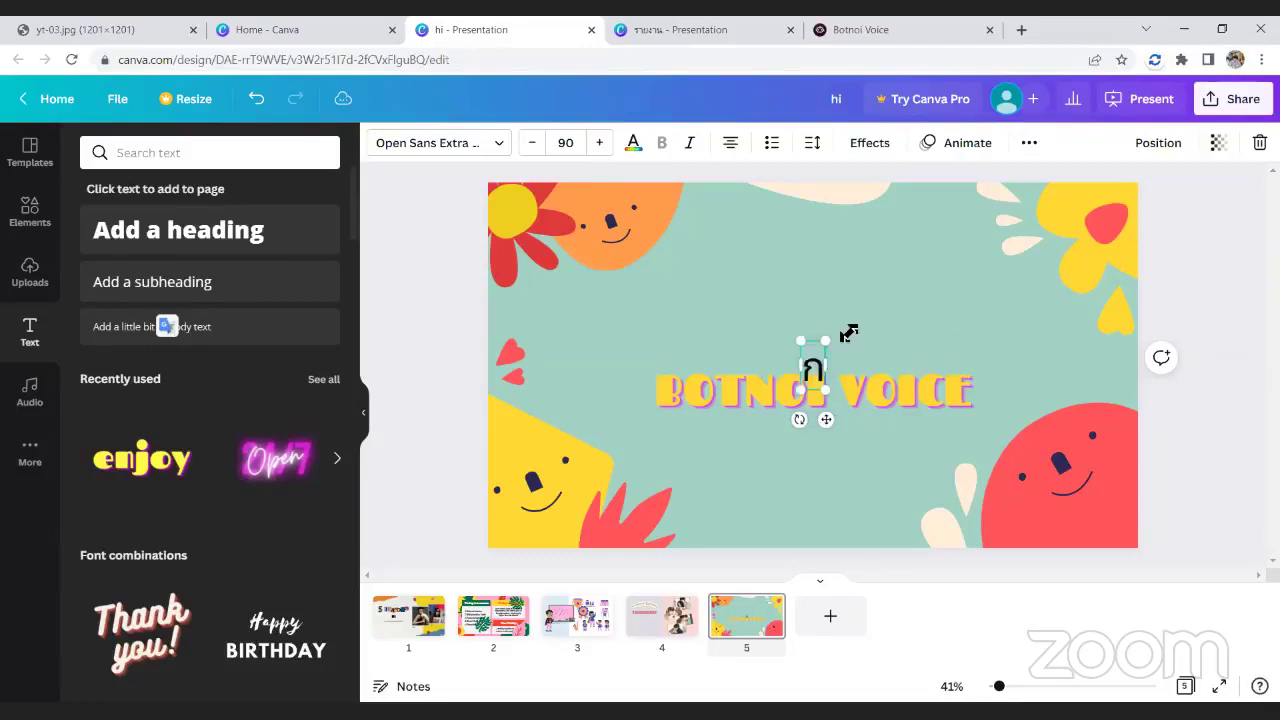
pyautogui.write('ารนำเสนอ')
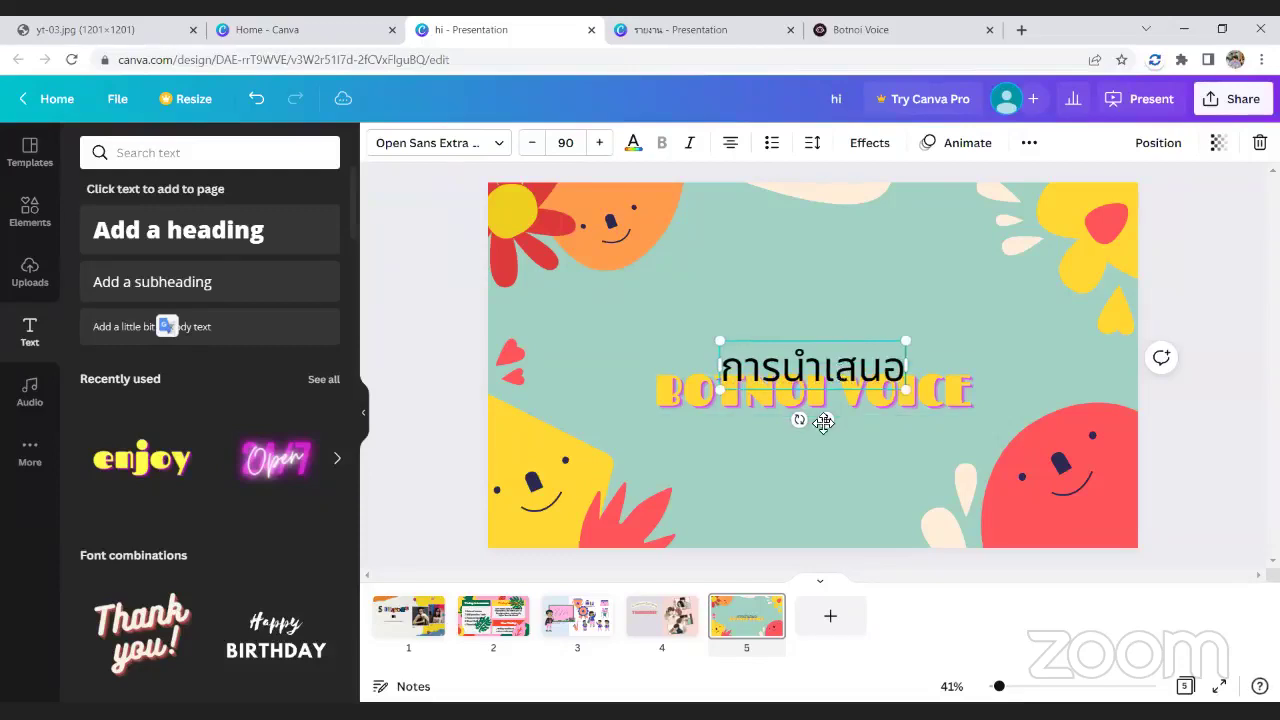
pyautogui.moveTo(826, 420); pyautogui.dragTo(829, 390)
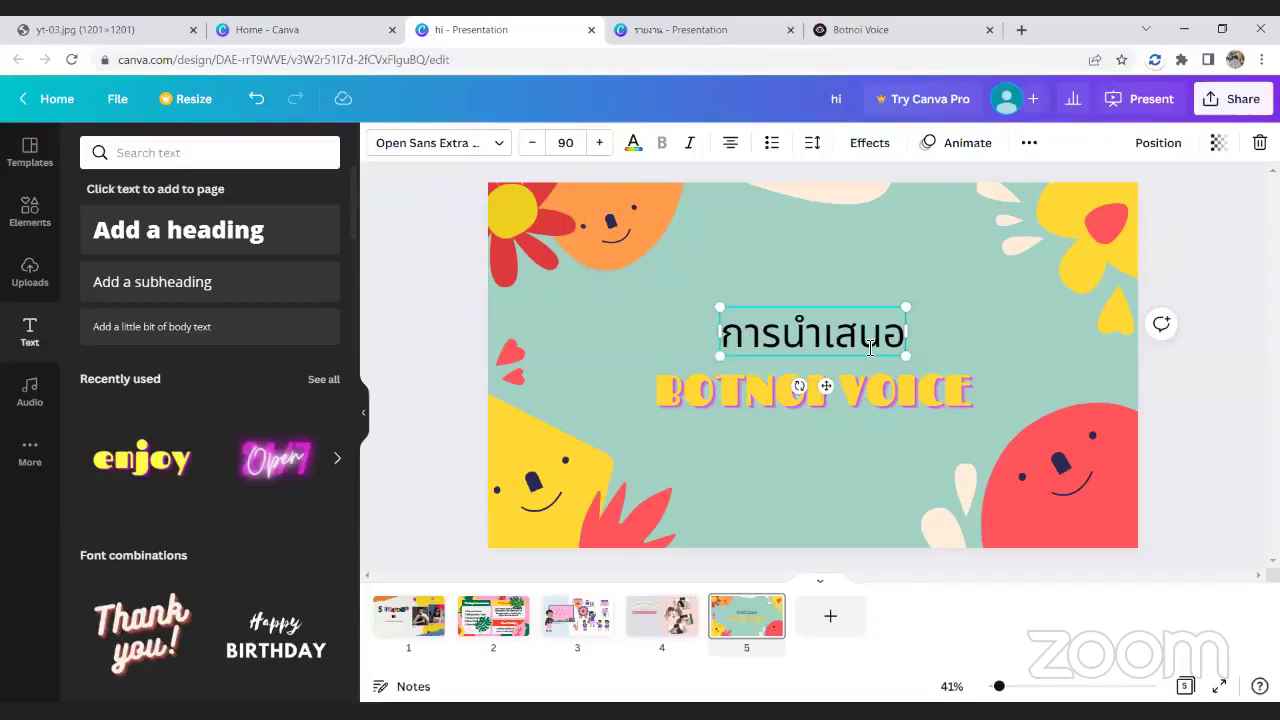
pyautogui.click(822, 345)
pyautogui.moveTo(722, 338); pyautogui.dragTo(902, 336)
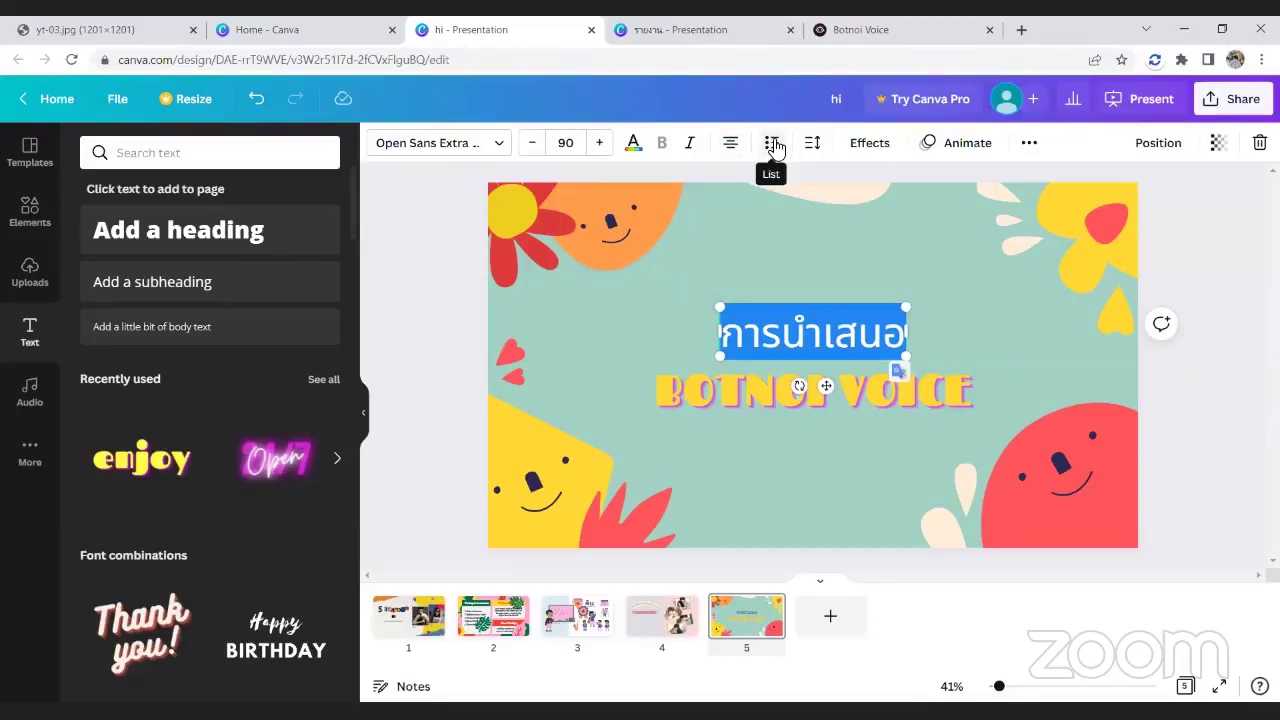
# - Try the Thai fonts เอฟซี ไอบี M and เอฟซี ซับเจค on the Thai heading
pyautogui.click(502, 148)
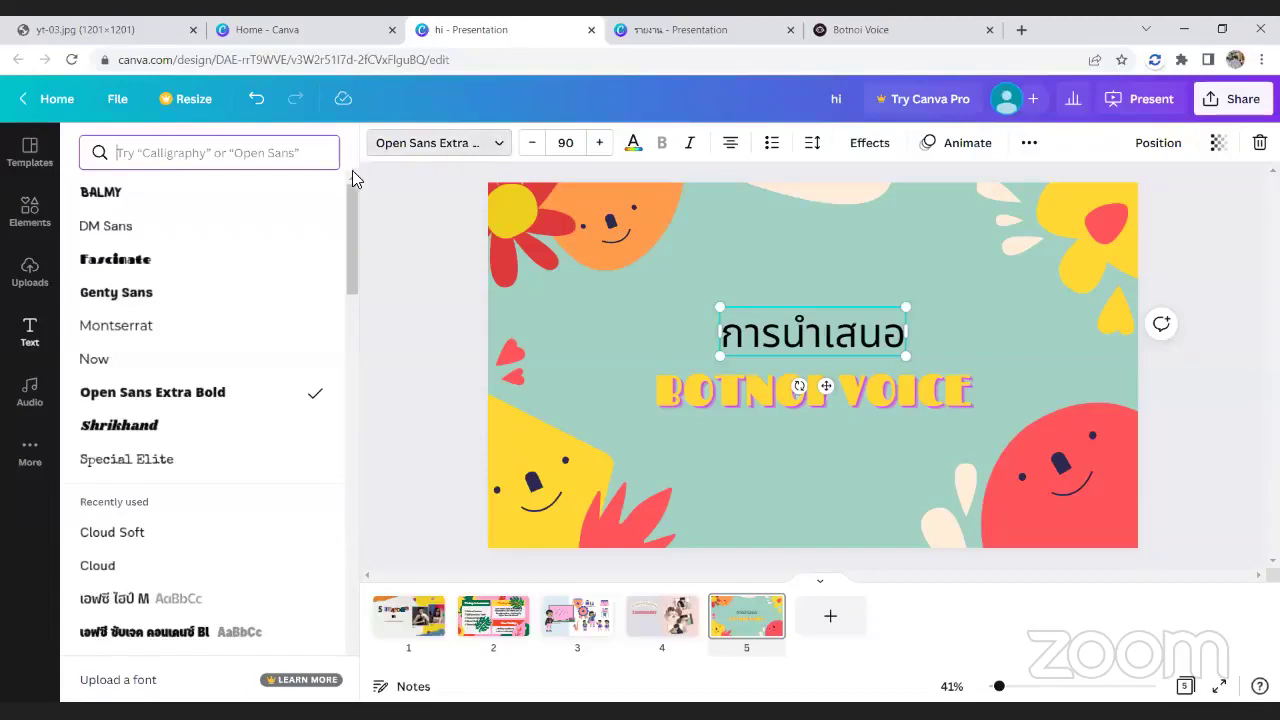
pyautogui.scroll(-2, 337, 238)
pyautogui.scroll(-1, 337, 238)
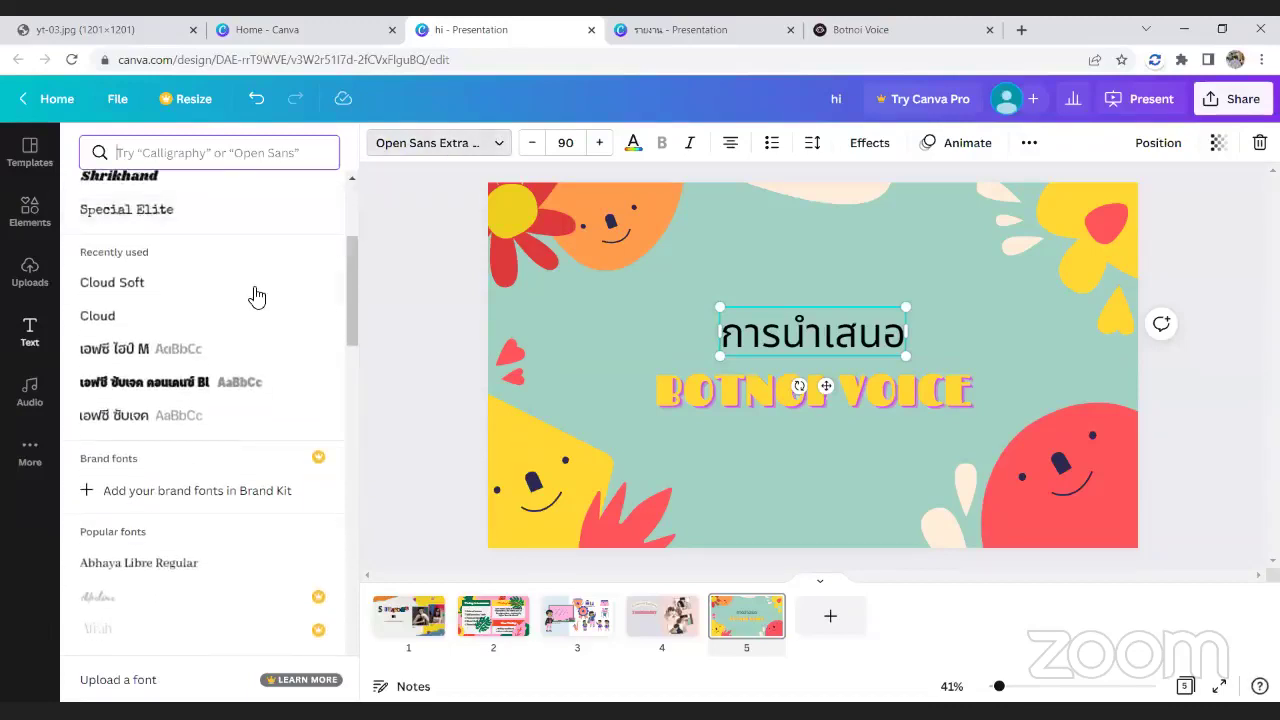
pyautogui.click(200, 350)
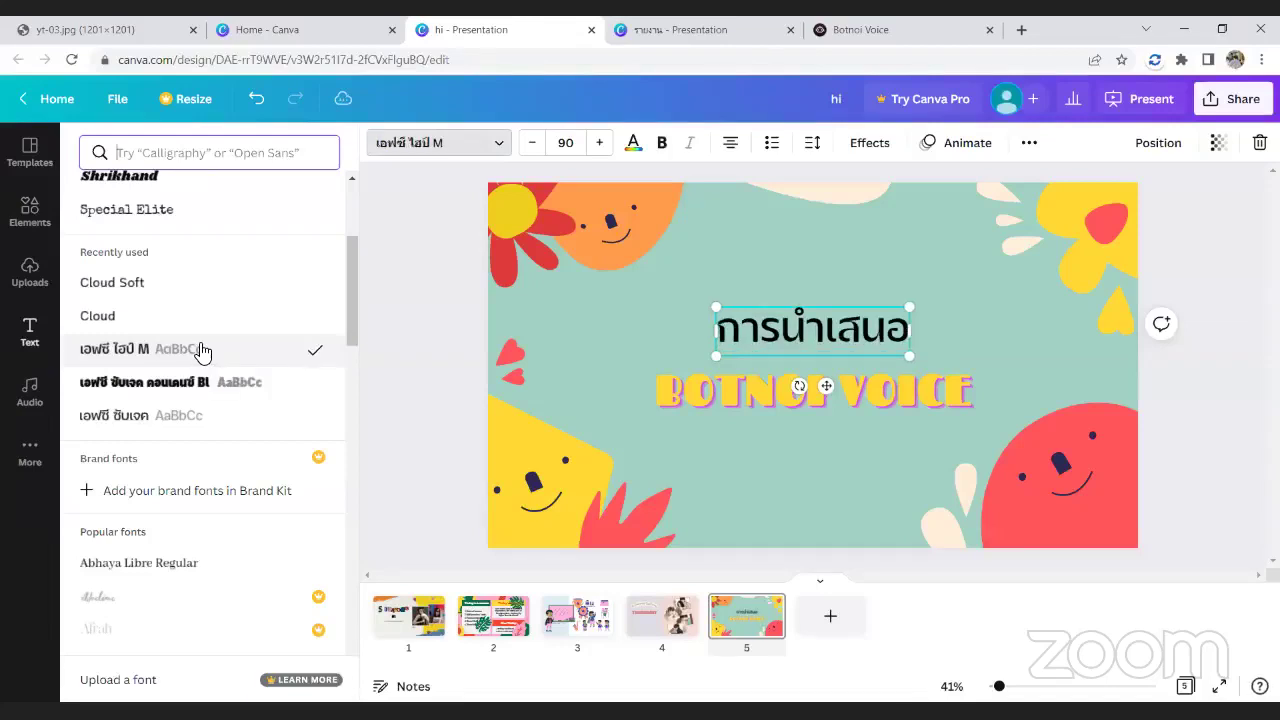
pyautogui.click(186, 420)
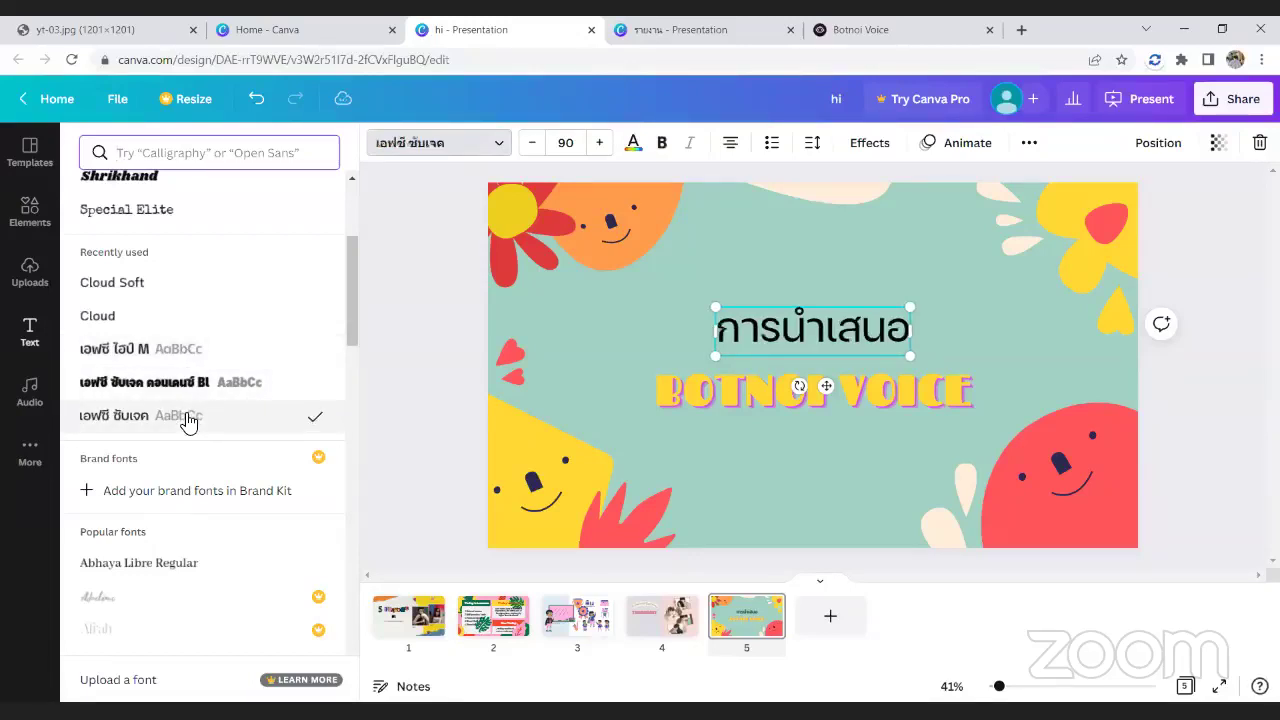
# - Try Norwester, Noto Serif and Now on the Thai title, settling on Shrikhand
pyautogui.scroll(-4, 170, 440)
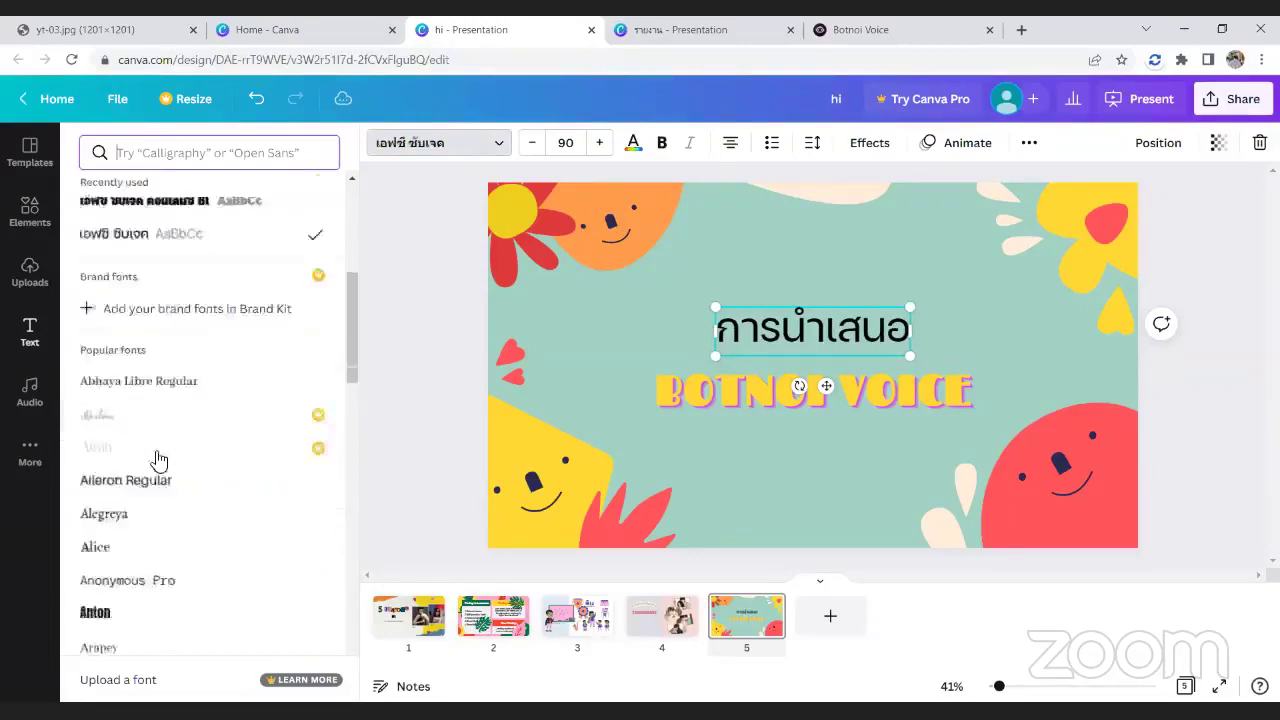
pyautogui.scroll(2, 200, 305)
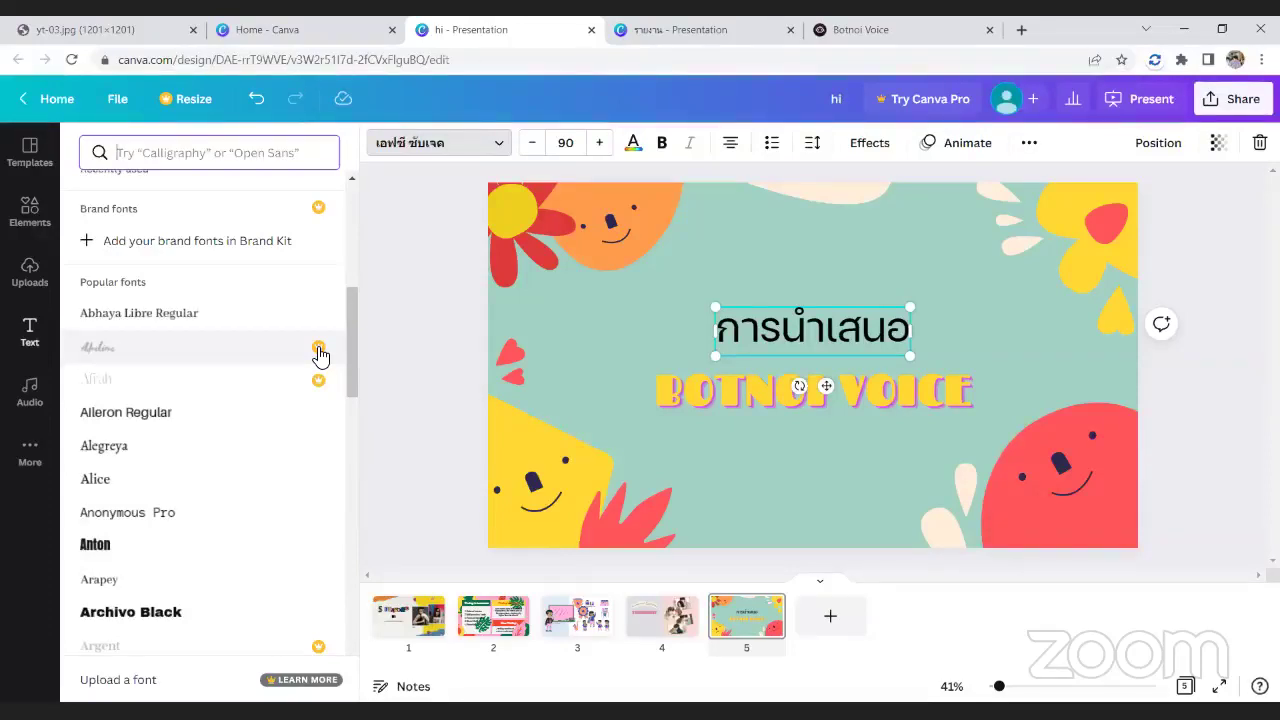
pyautogui.scroll(-7, 237, 383)
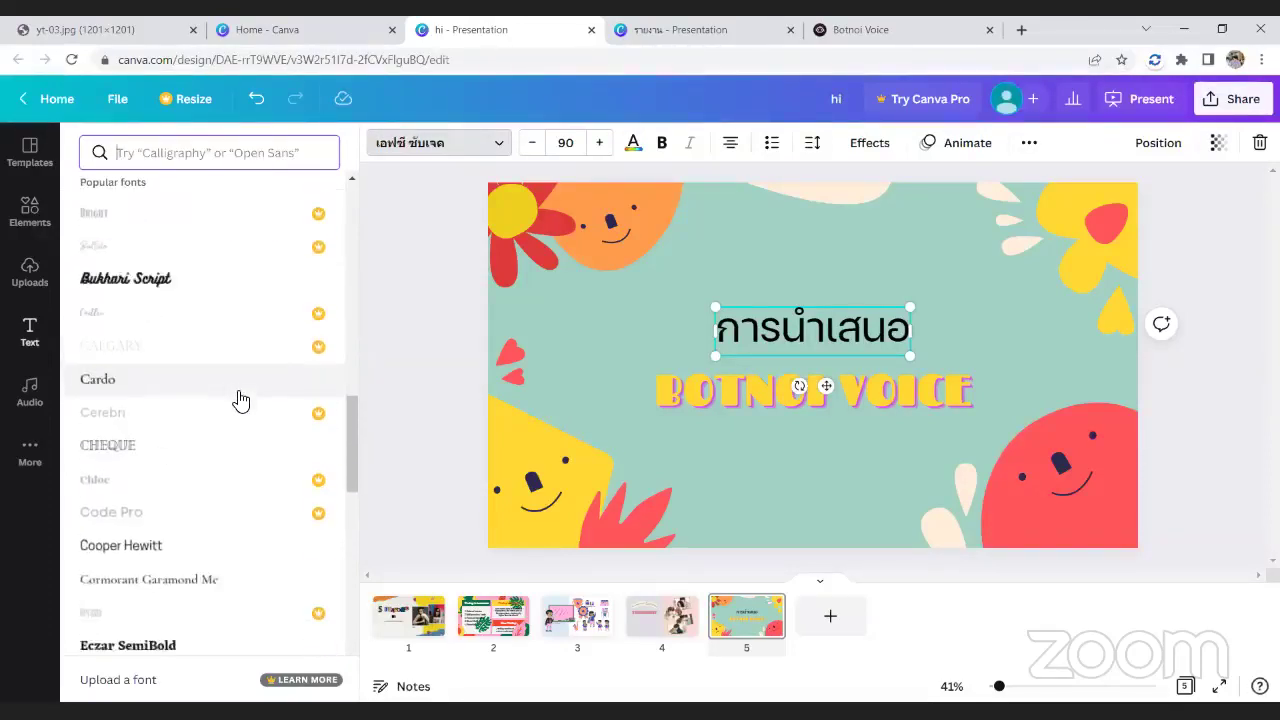
pyautogui.scroll(-5, 240, 398)
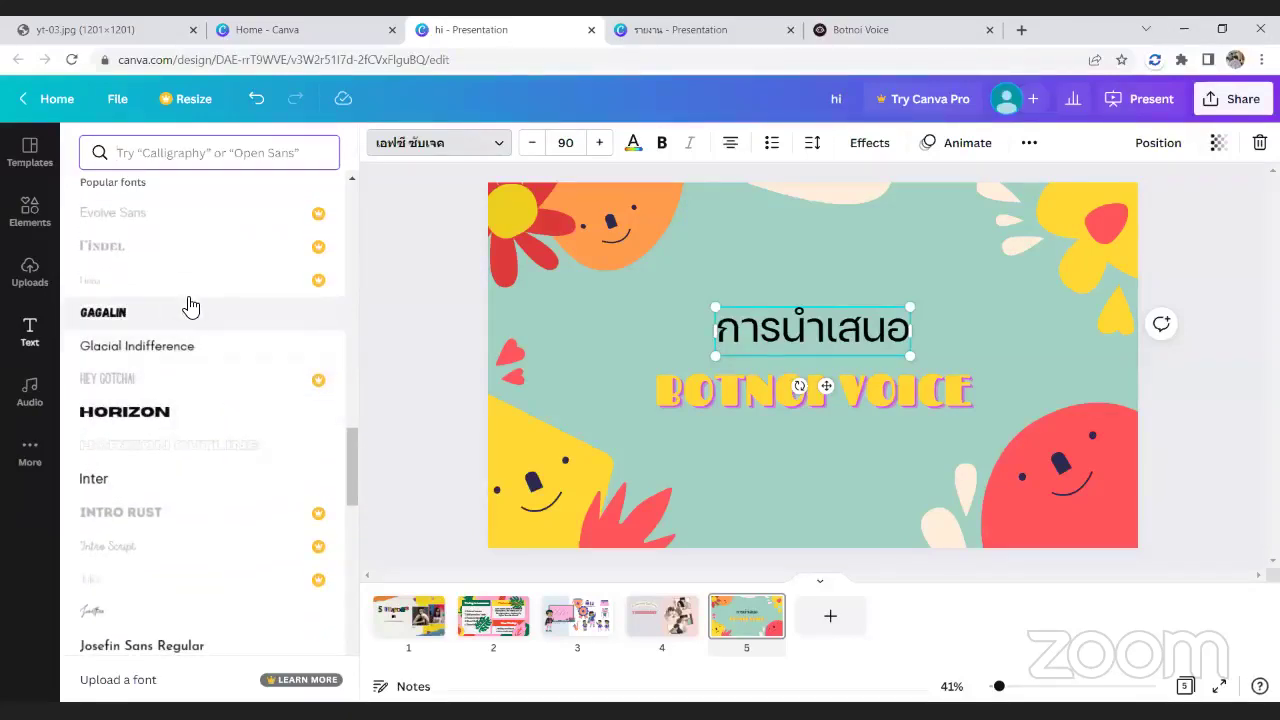
pyautogui.scroll(-6, 193, 347)
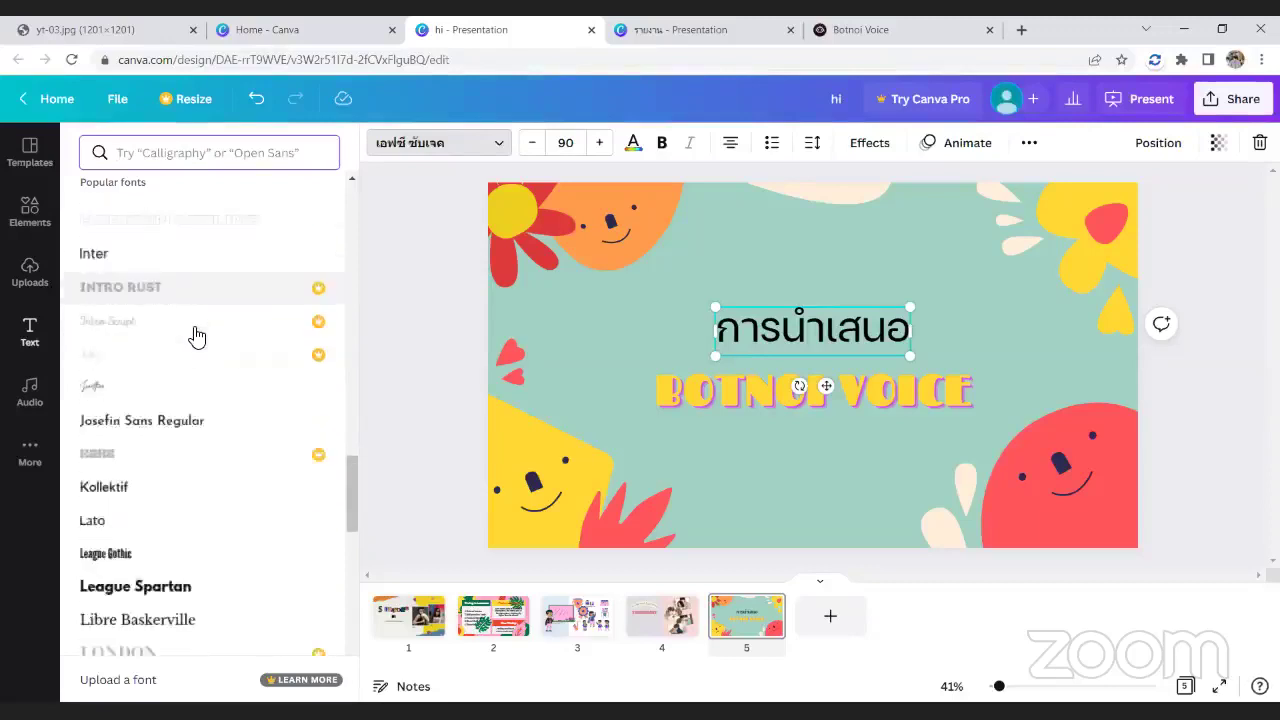
pyautogui.scroll(-5, 211, 323)
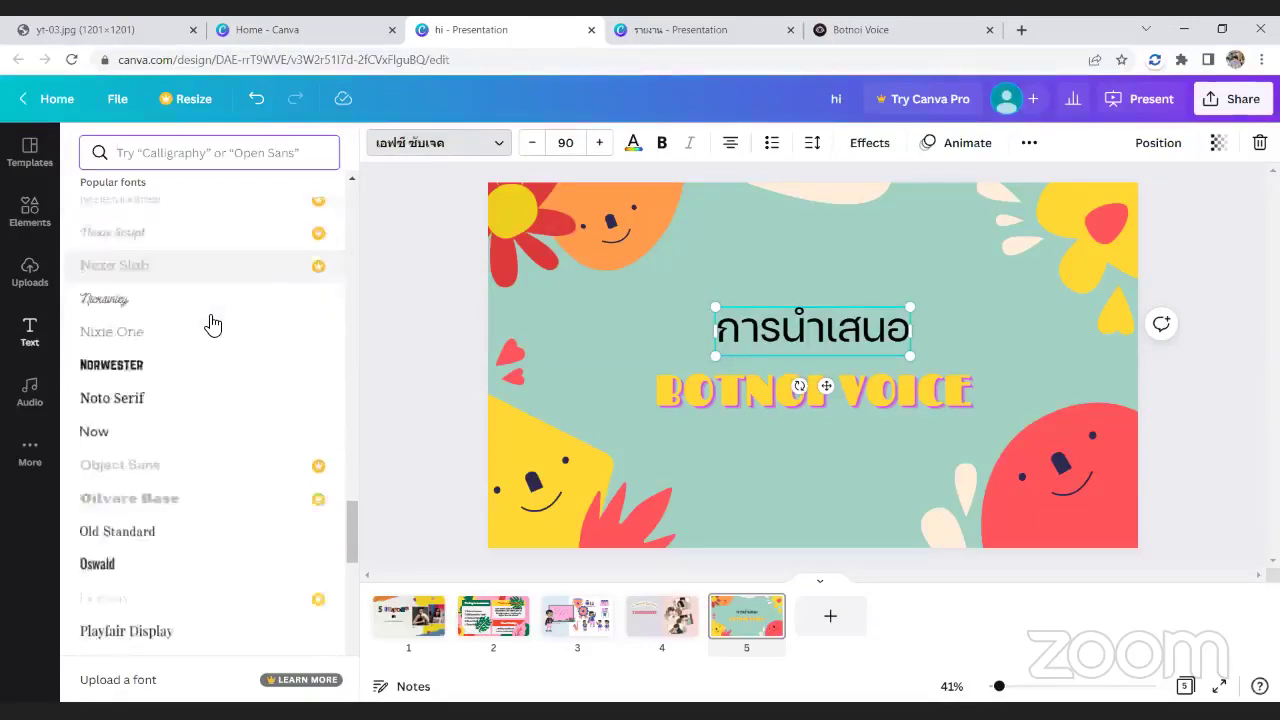
pyautogui.click(115, 256)
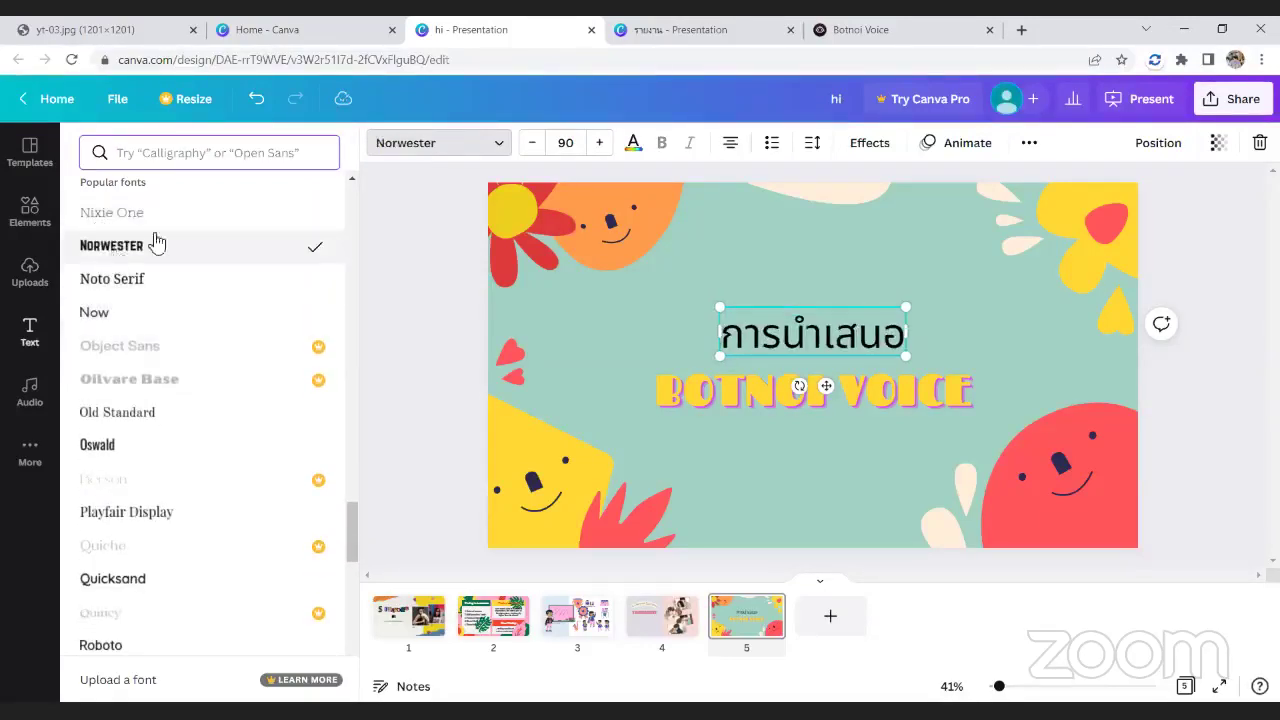
pyautogui.click(155, 280)
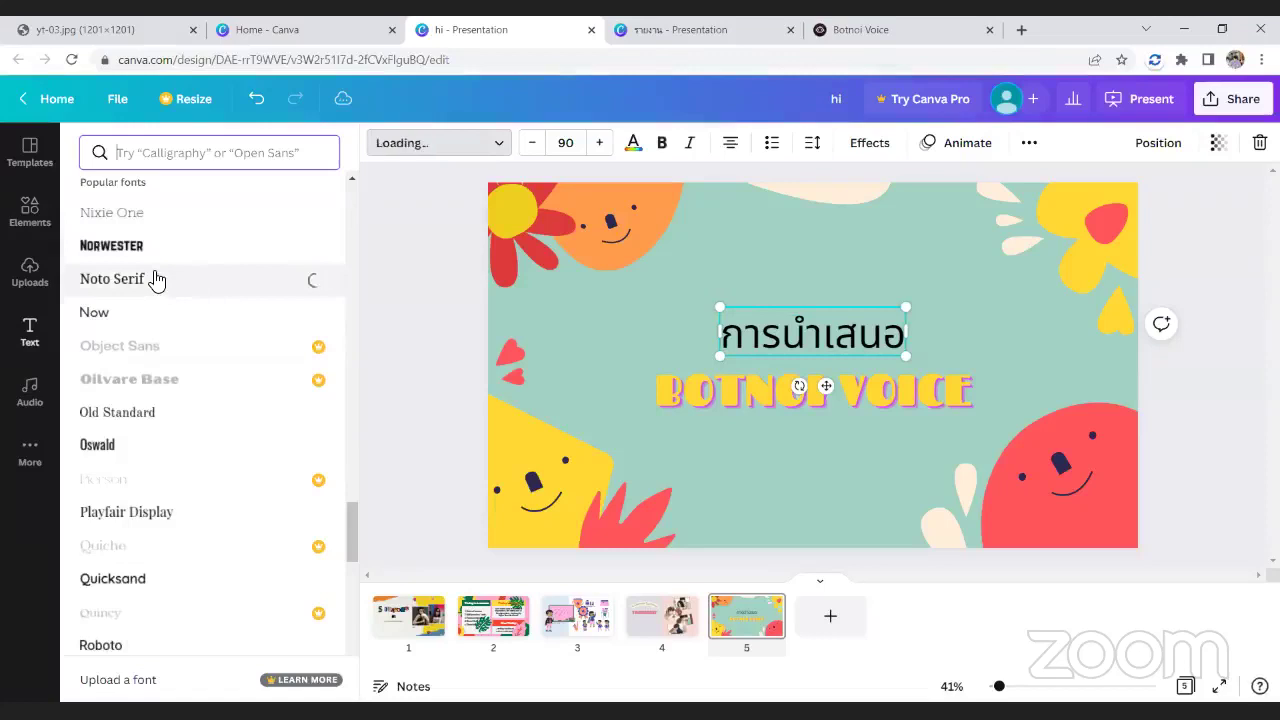
pyautogui.click(137, 313)
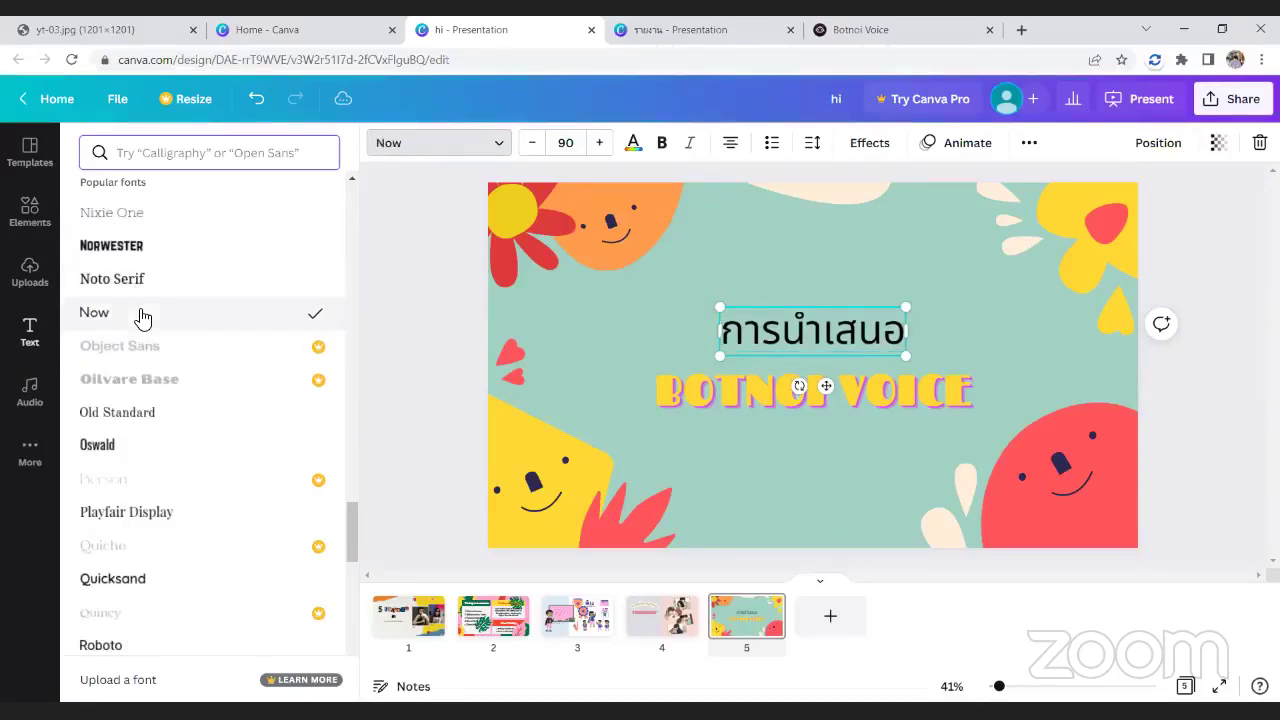
pyautogui.scroll(-3, 138, 318)
pyautogui.scroll(-2, 138, 320)
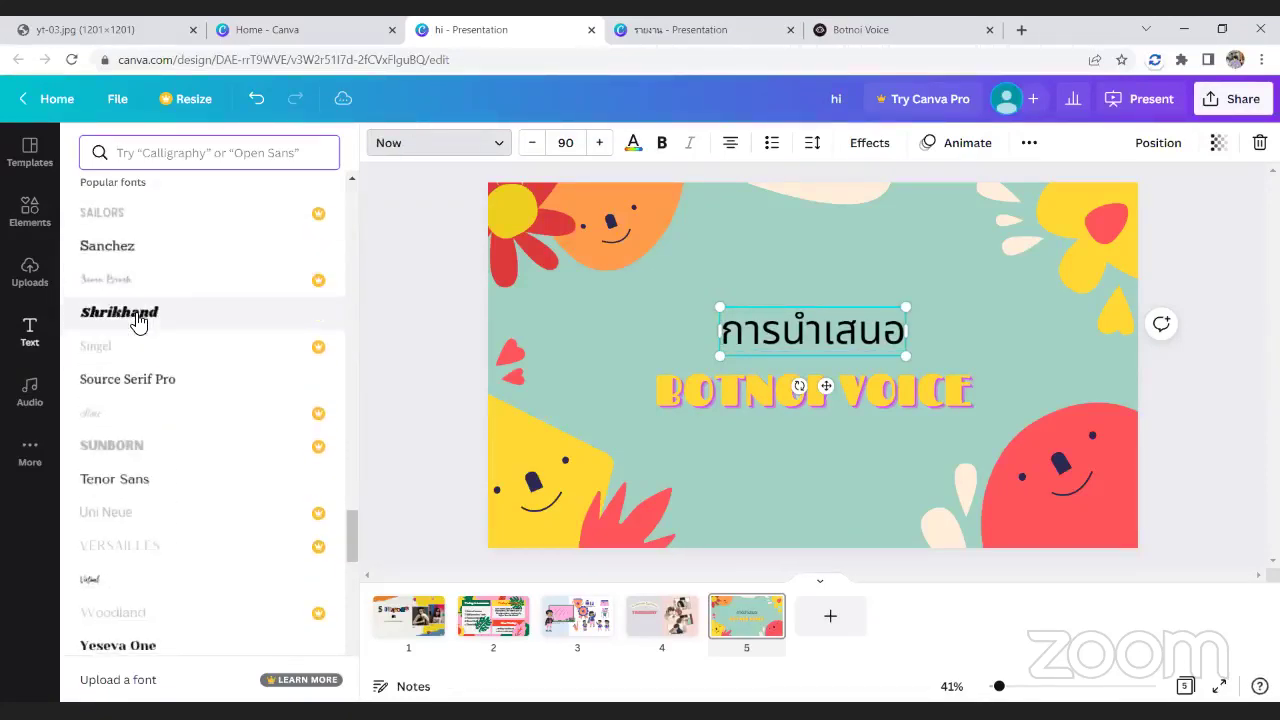
pyautogui.click(138, 318)
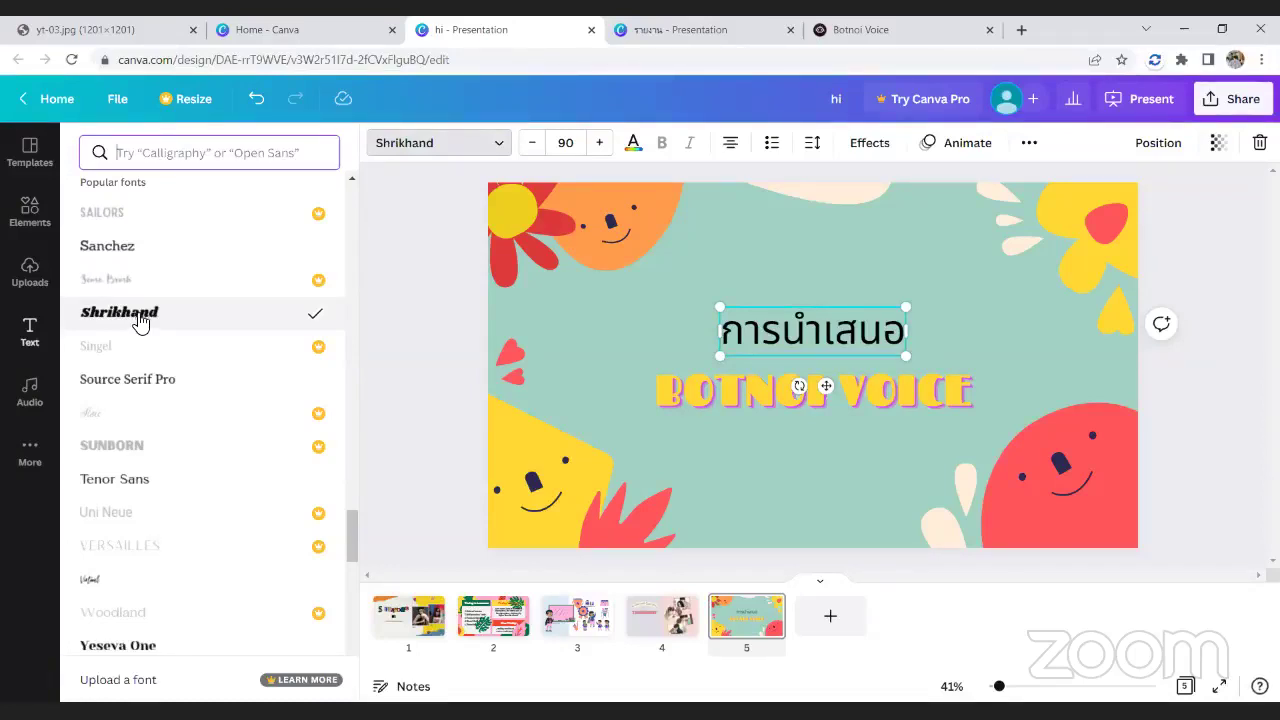
pyautogui.click(92, 156)
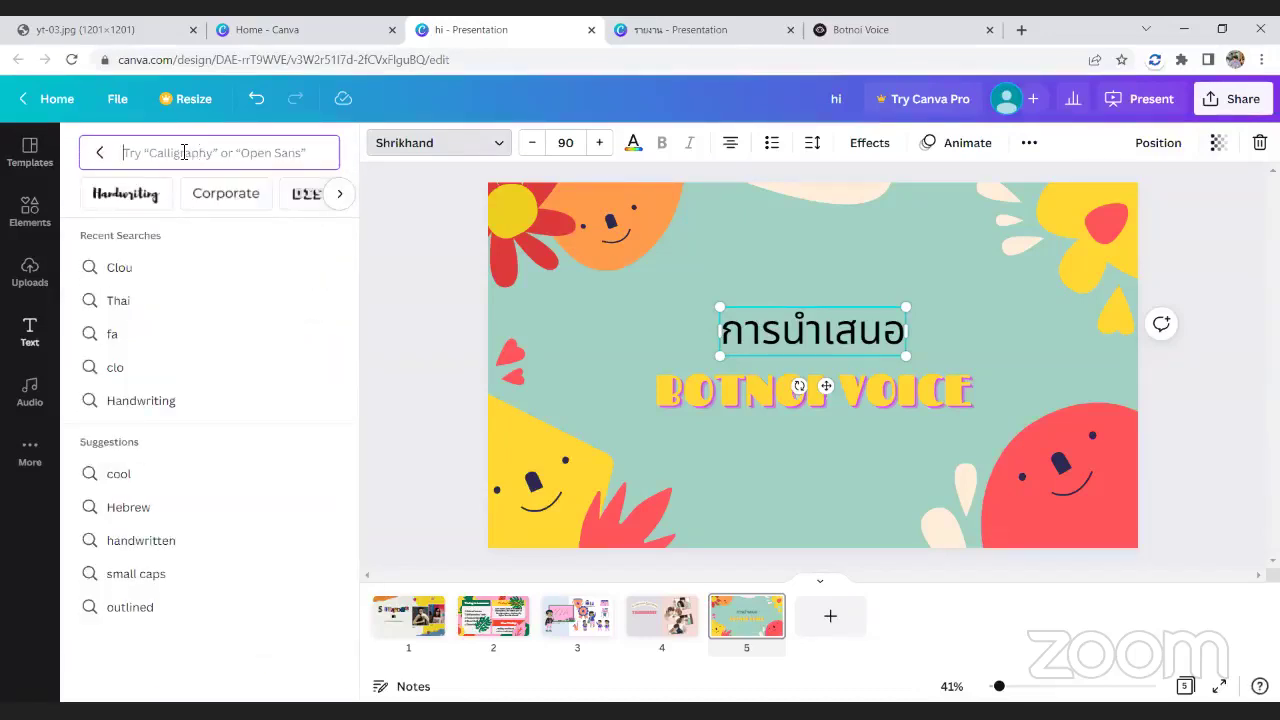
# - Search fonts for 'Thai' and apply ศึกษา to the title
pyautogui.write('ส')
pyautogui.press('BackSpace')
pyautogui.write('ทhai')
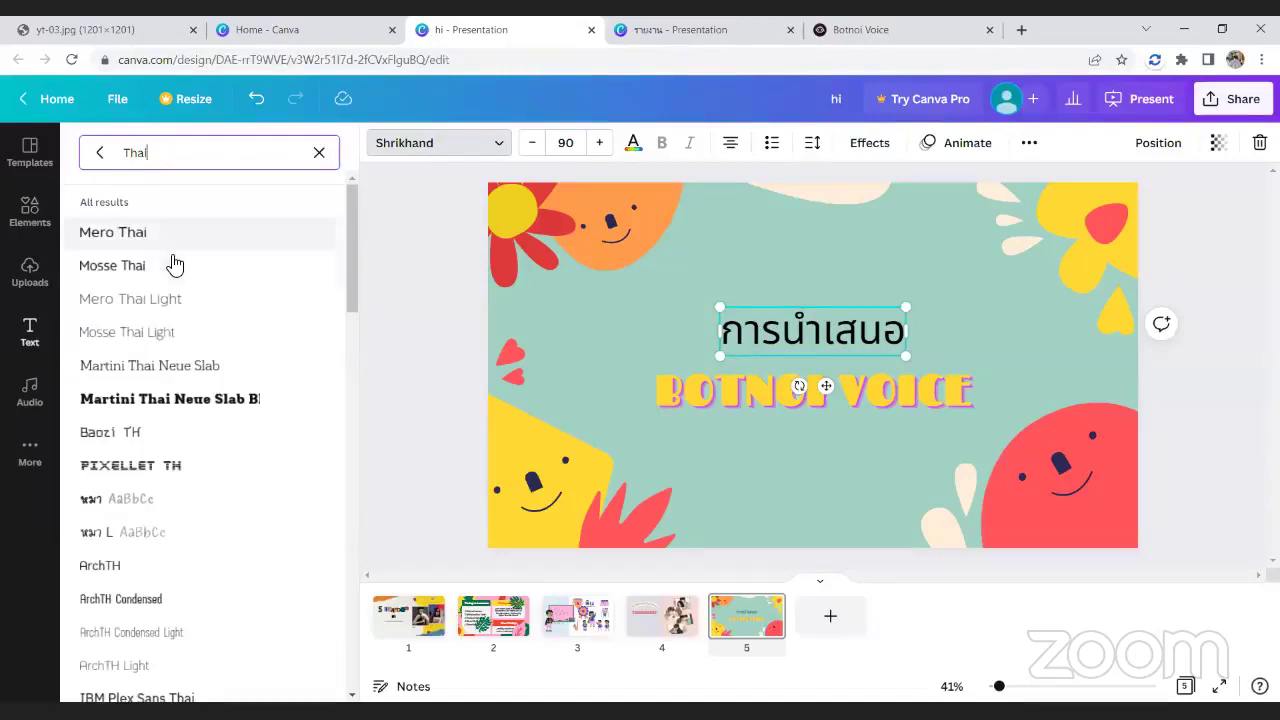
pyautogui.scroll(-3, 186, 289)
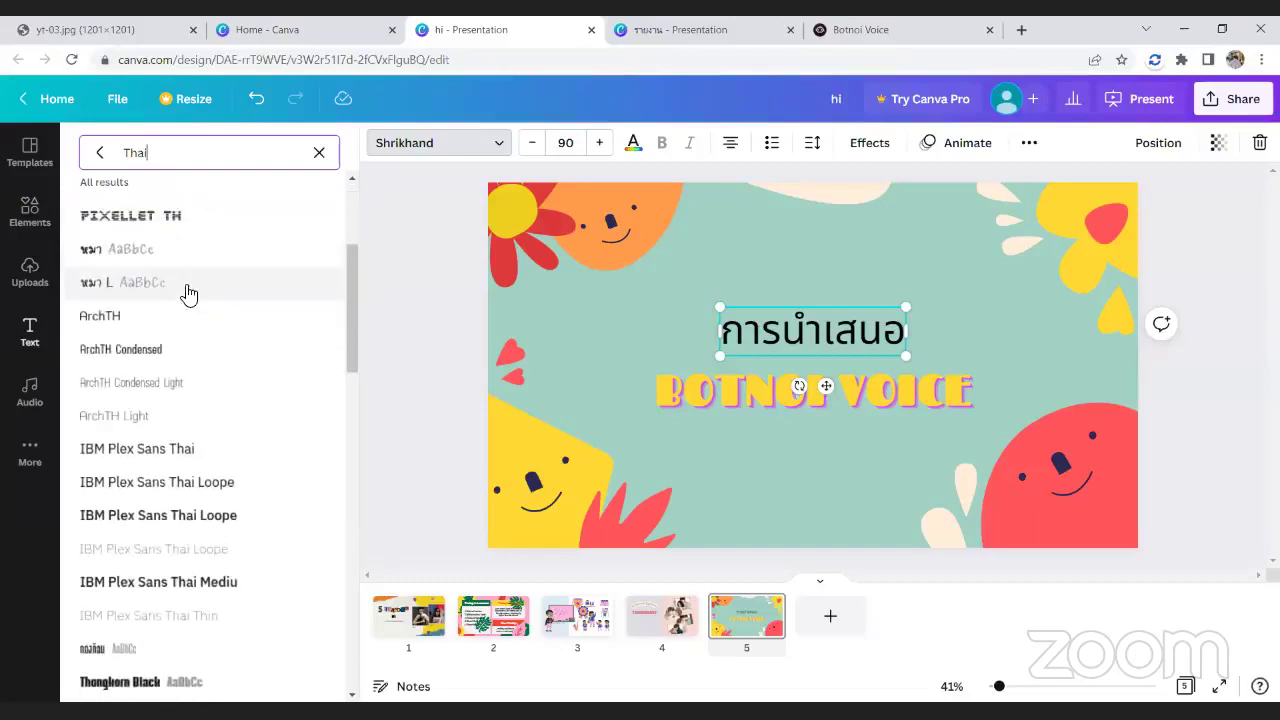
pyautogui.scroll(-4, 206, 486)
pyautogui.click(183, 472)
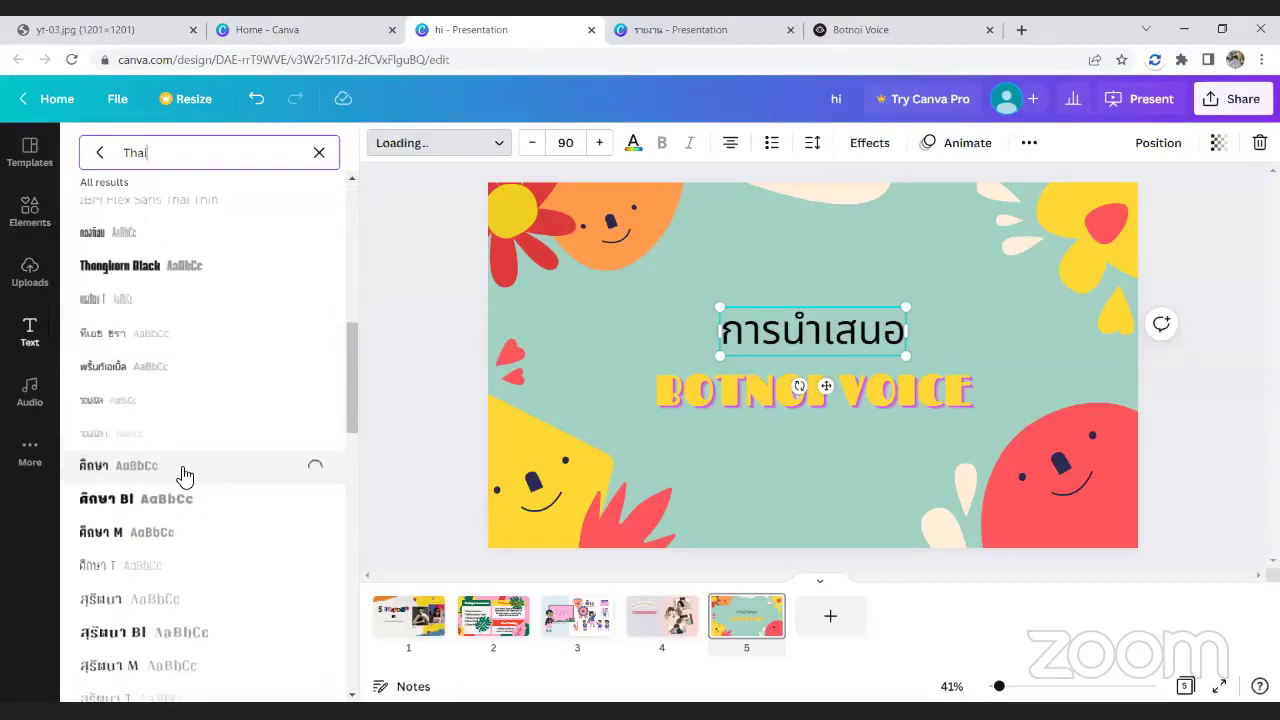
# - Compare ศึกษา Bl and สุริยนา Bl, then apply เอฟซี ไฮป์ Bl and clear the search
pyautogui.scroll(-3, 183, 472)
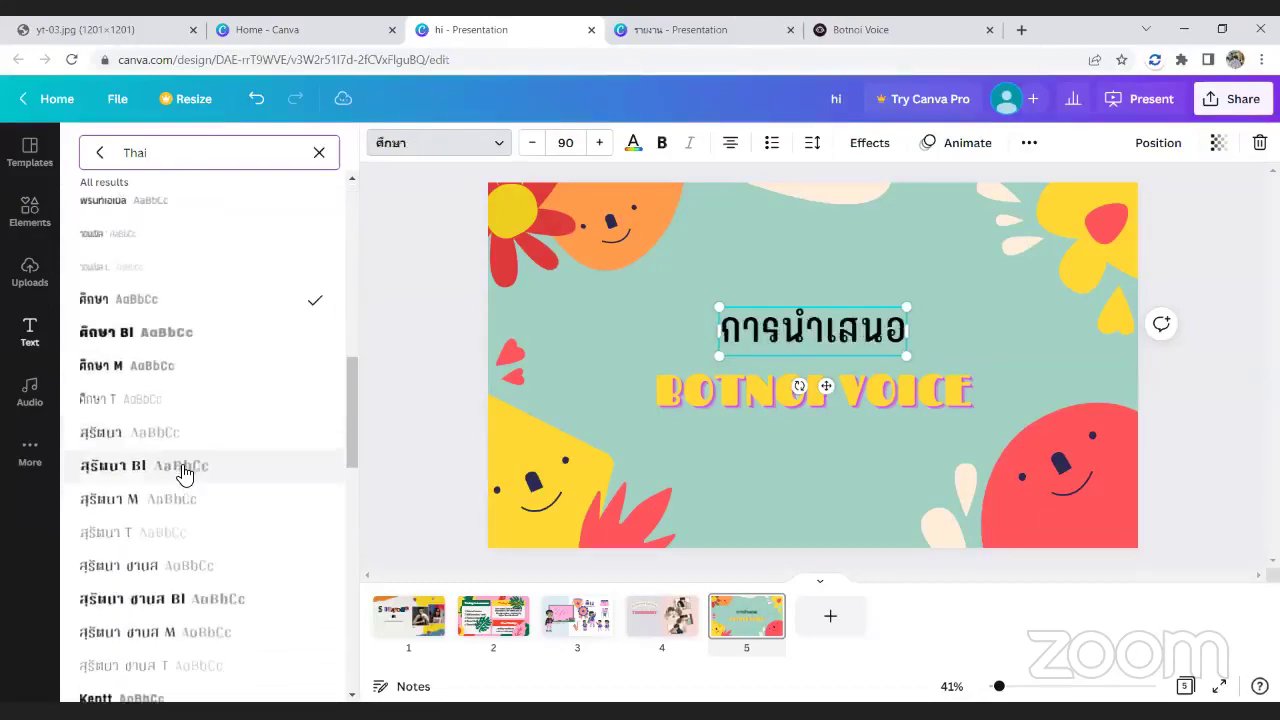
pyautogui.click(172, 340)
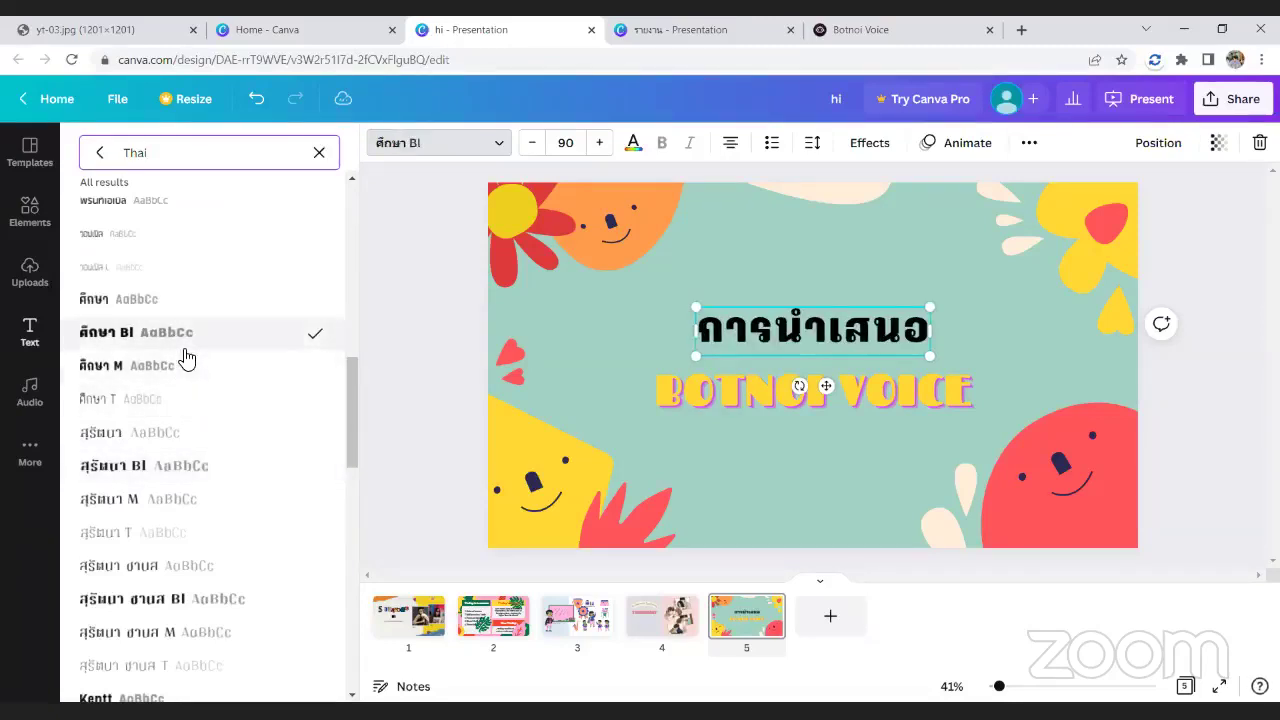
pyautogui.click(172, 468)
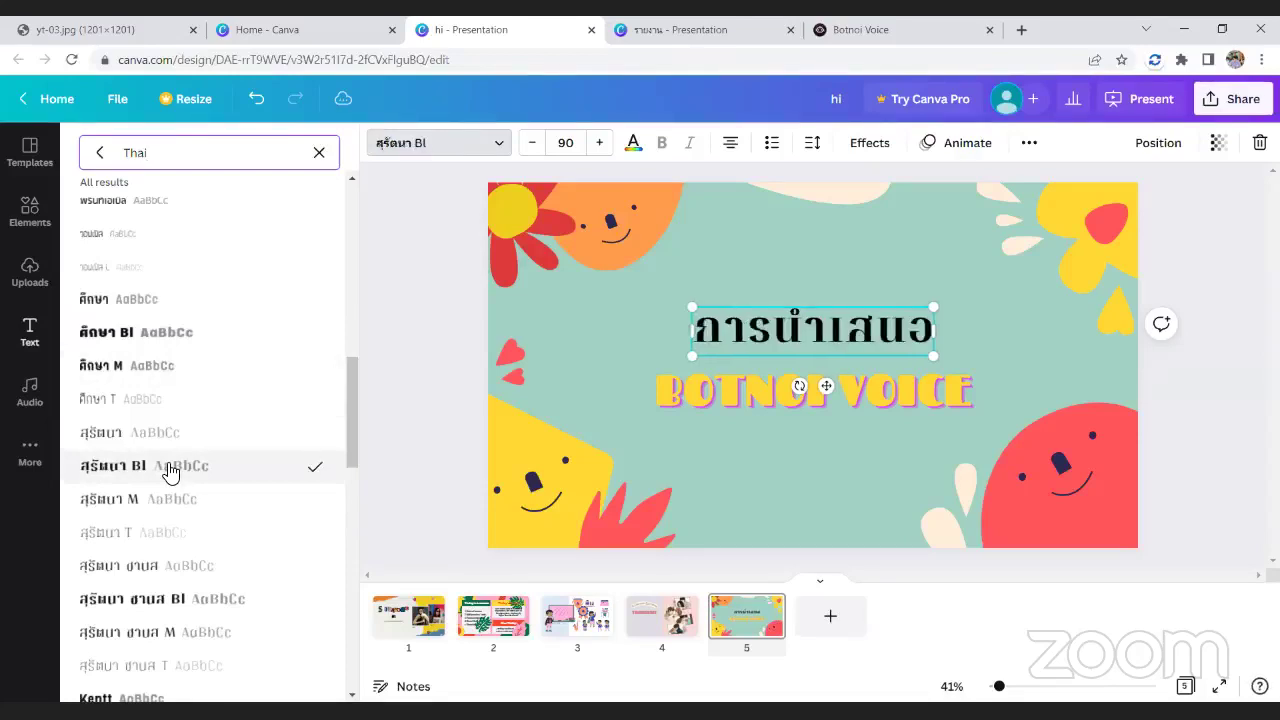
pyautogui.scroll(-5, 168, 470)
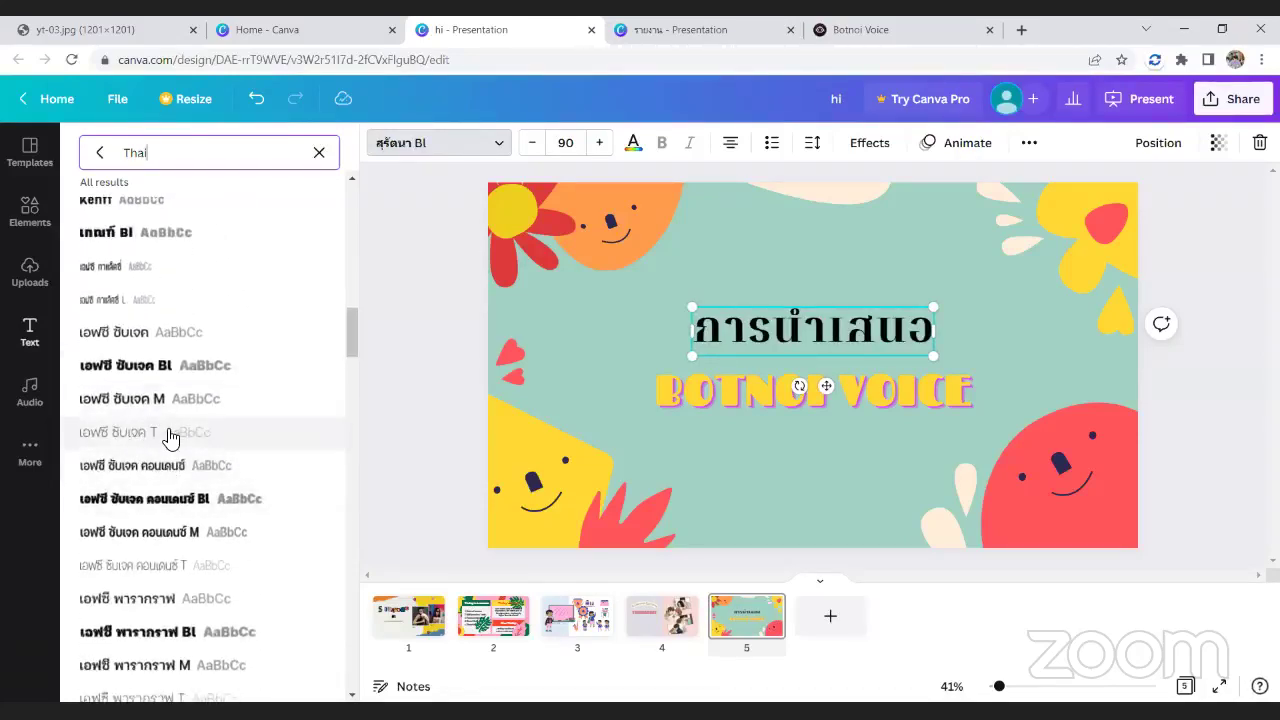
pyautogui.scroll(-10, 170, 437)
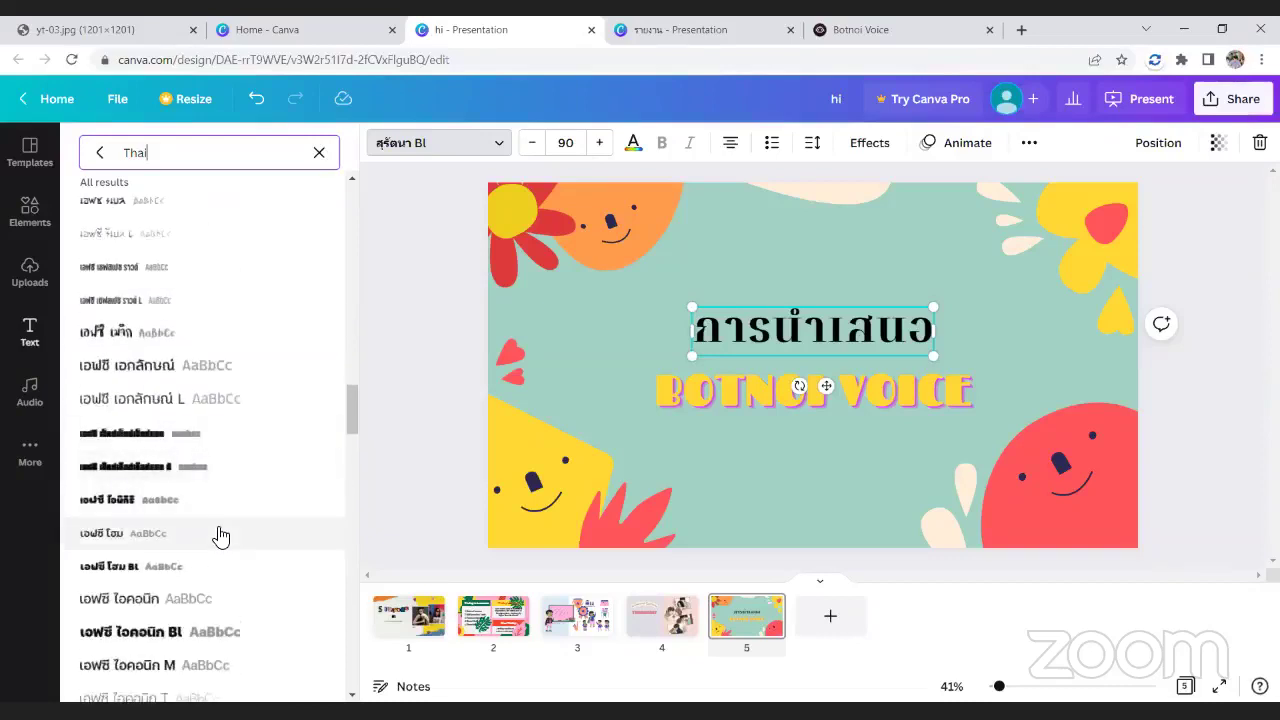
pyautogui.scroll(-5, 211, 534)
pyautogui.click(160, 402)
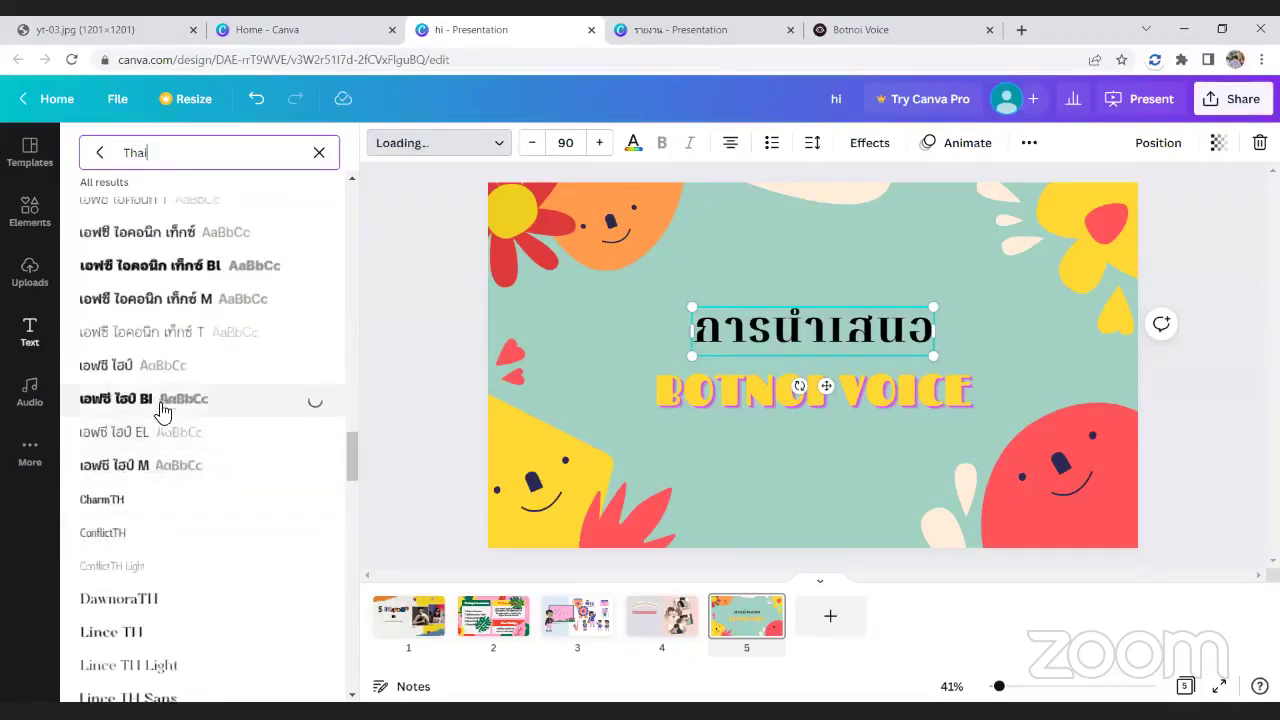
pyautogui.scroll(3, 243, 316)
pyautogui.scroll(6, 178, 372)
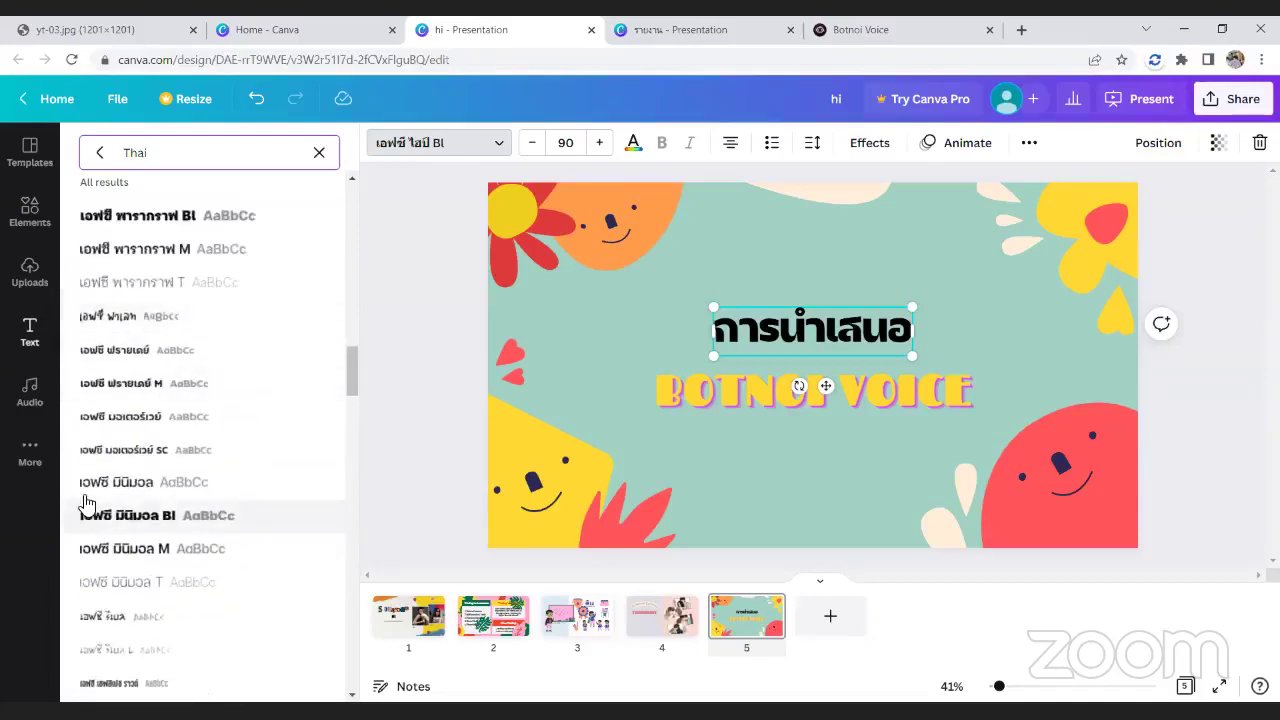
pyautogui.scroll(4, 86, 500)
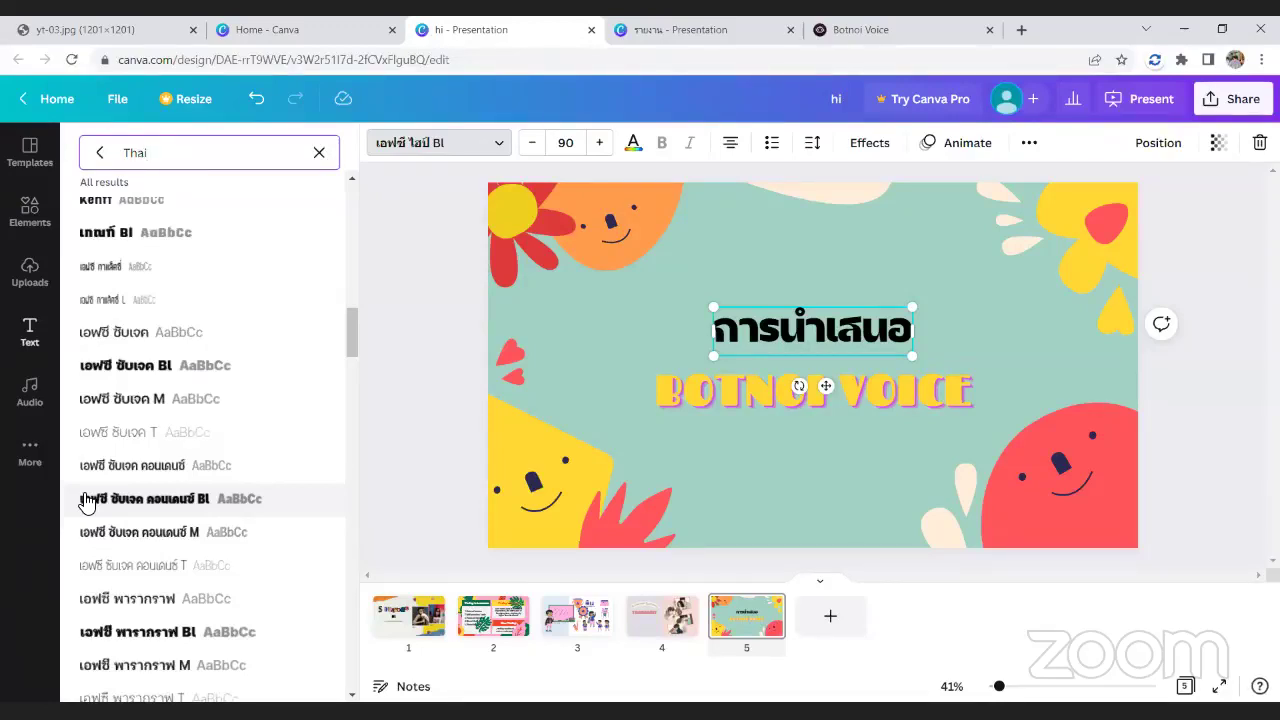
pyautogui.press('BackSpace')
pyautogui.press('BackSpace')
pyautogui.press('BackSpace')
pyautogui.press('BackSpace')
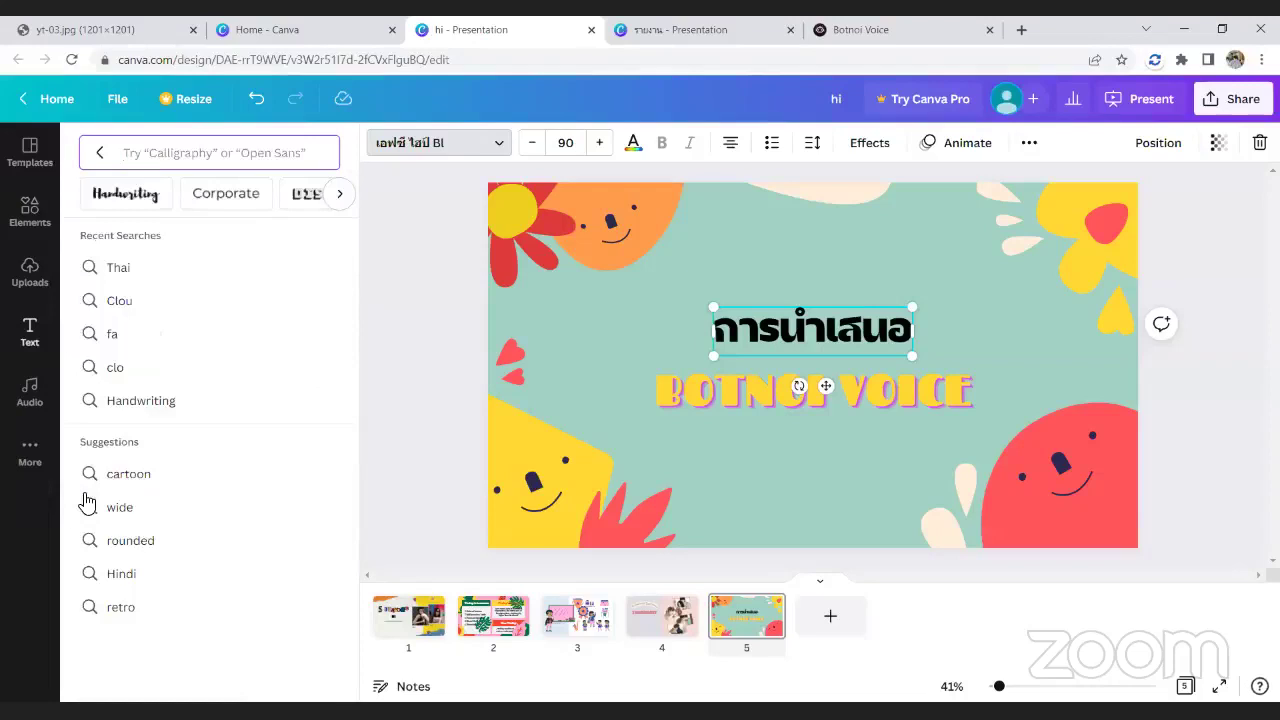
# - Search fonts for 'Cloud' and apply Cloud Soft to the Thai heading 'การนำเสนอ'
pyautogui.write('Cl')
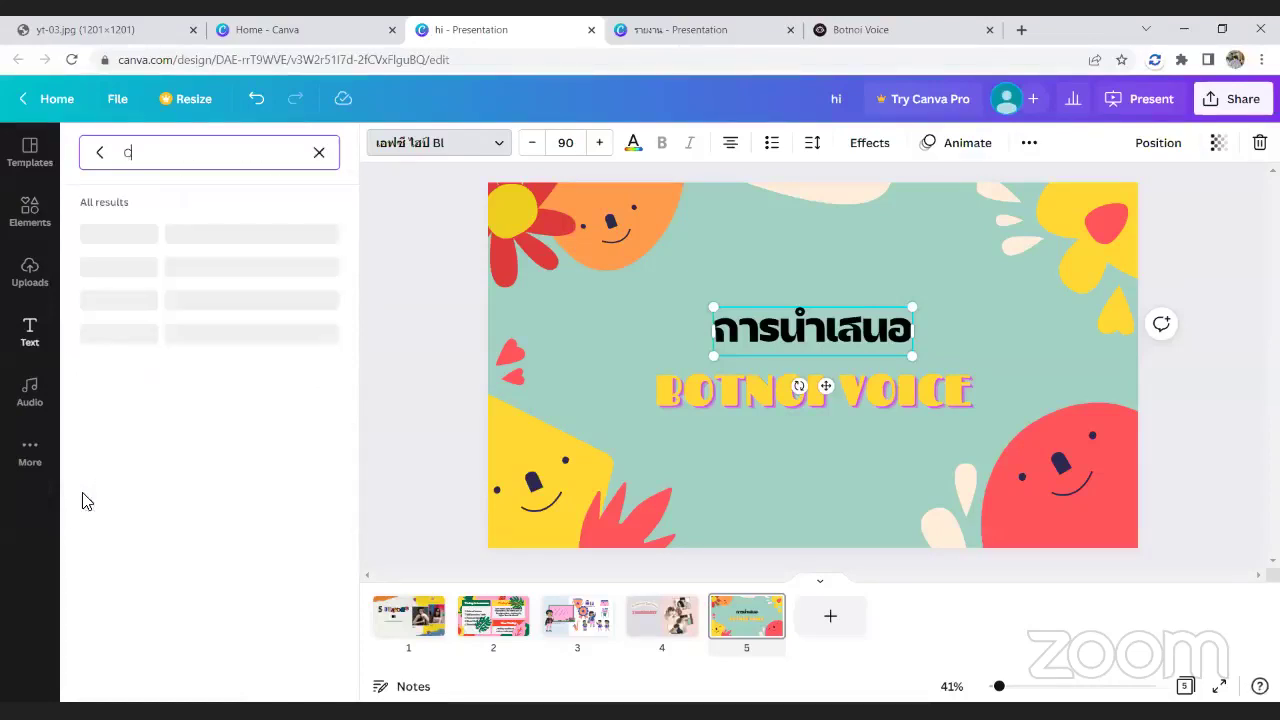
pyautogui.write('ound')
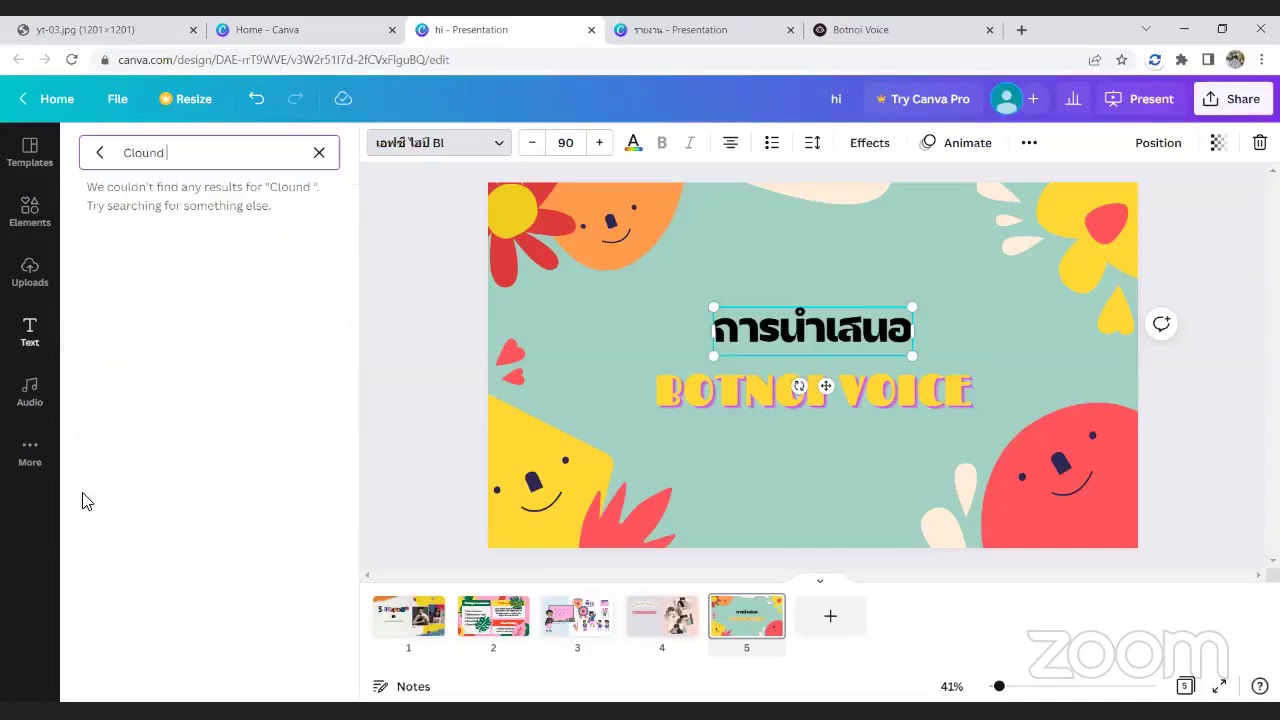
pyautogui.write(' Soft')
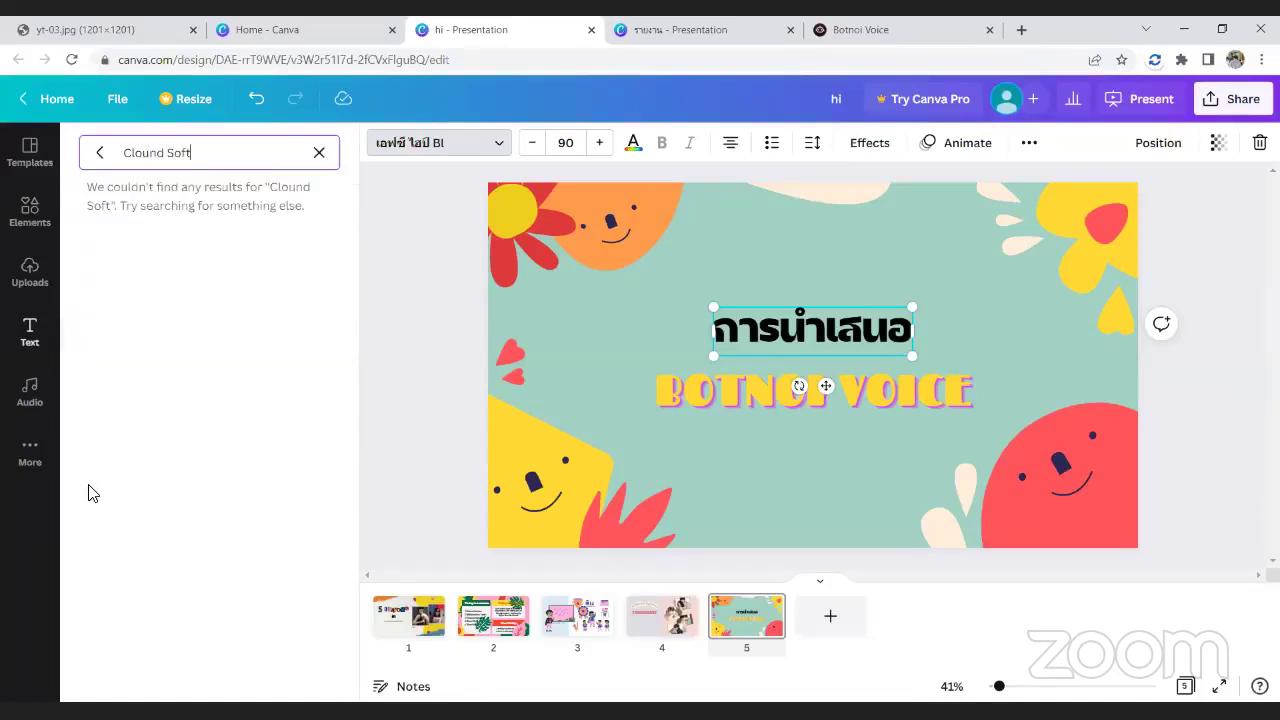
pyautogui.press('BackSpace')
pyautogui.press('BackSpace')
pyautogui.press('BackSpace')
pyautogui.press('BackSpace')
pyautogui.press('BackSpace')
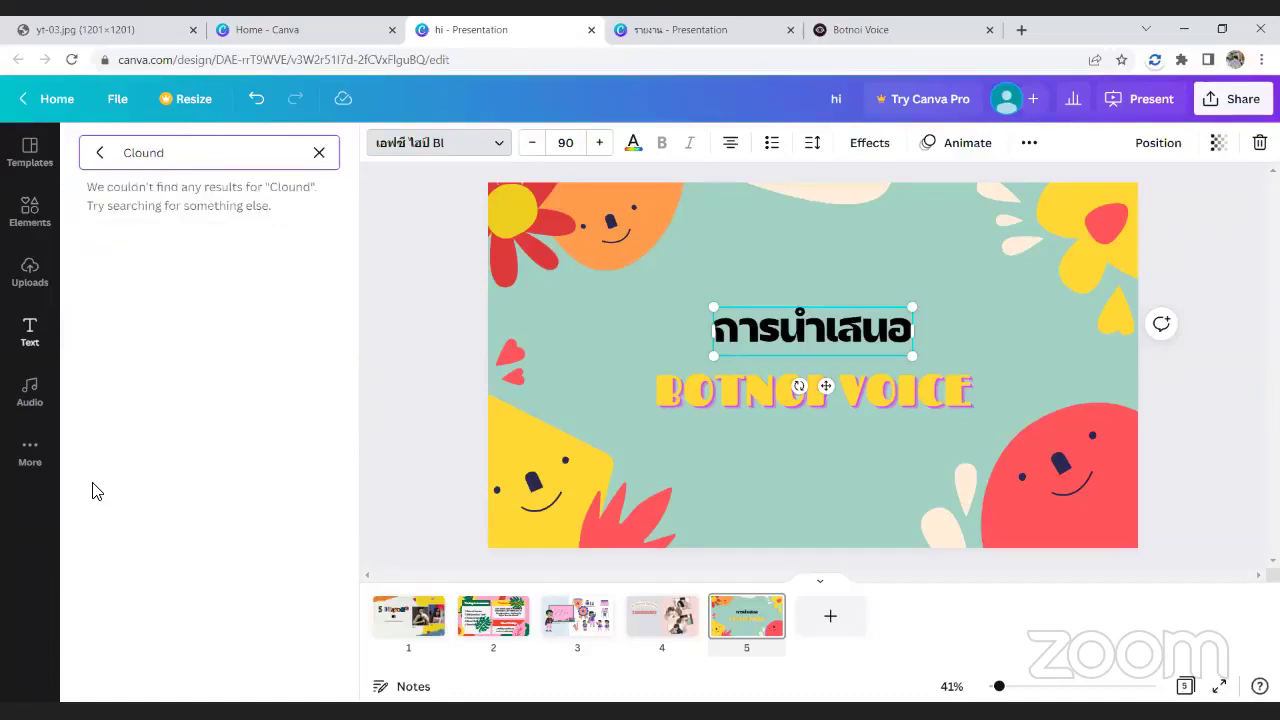
pyautogui.press('BackSpace')
pyautogui.press('BackSpace')
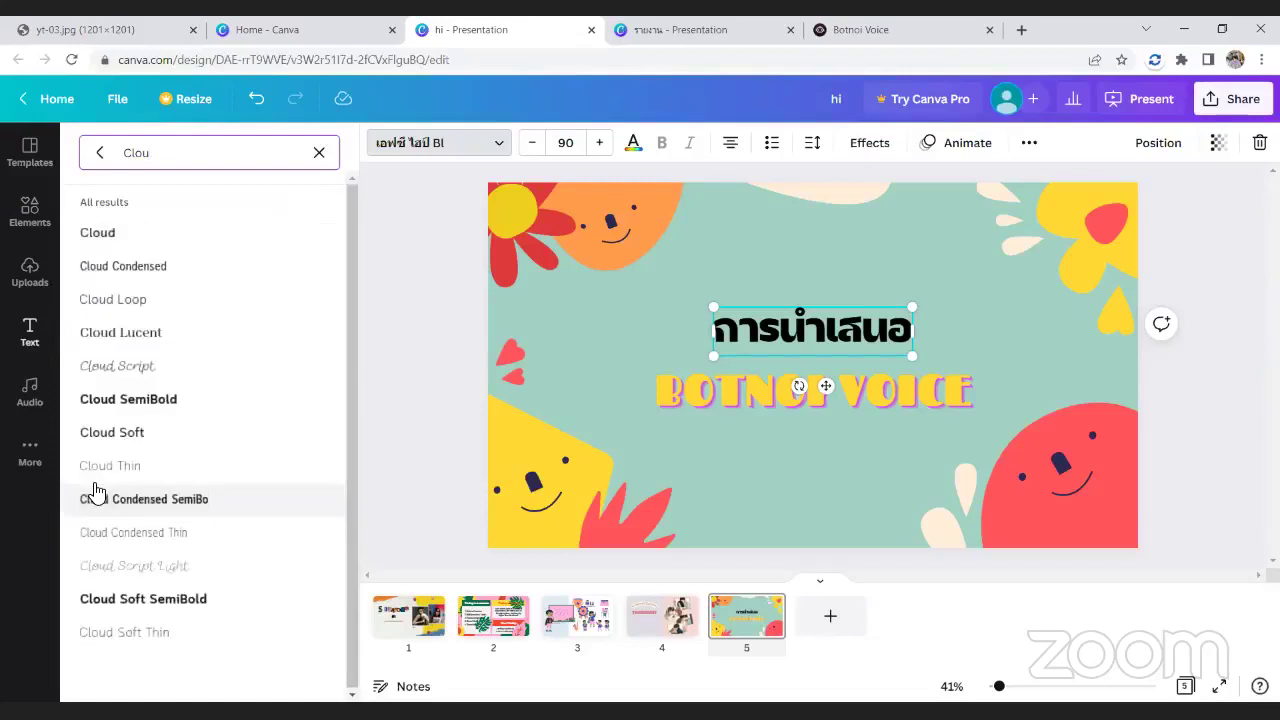
pyautogui.write('d')
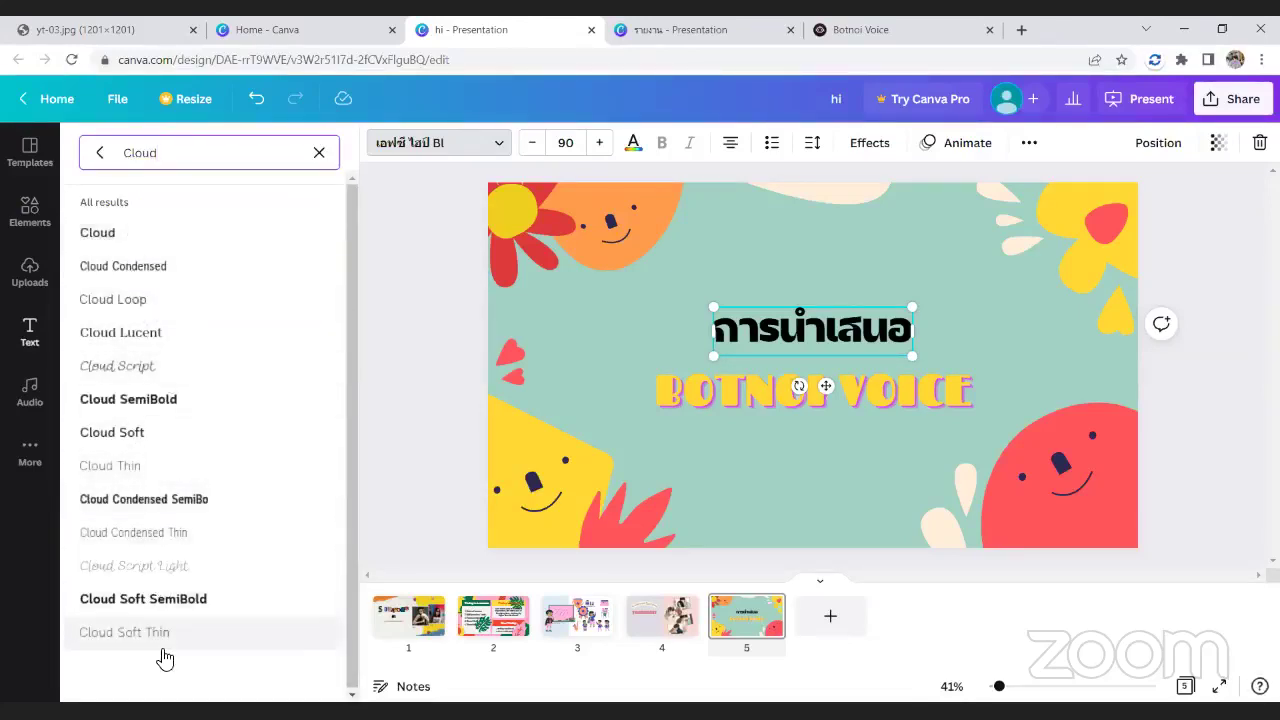
pyautogui.click(143, 432)
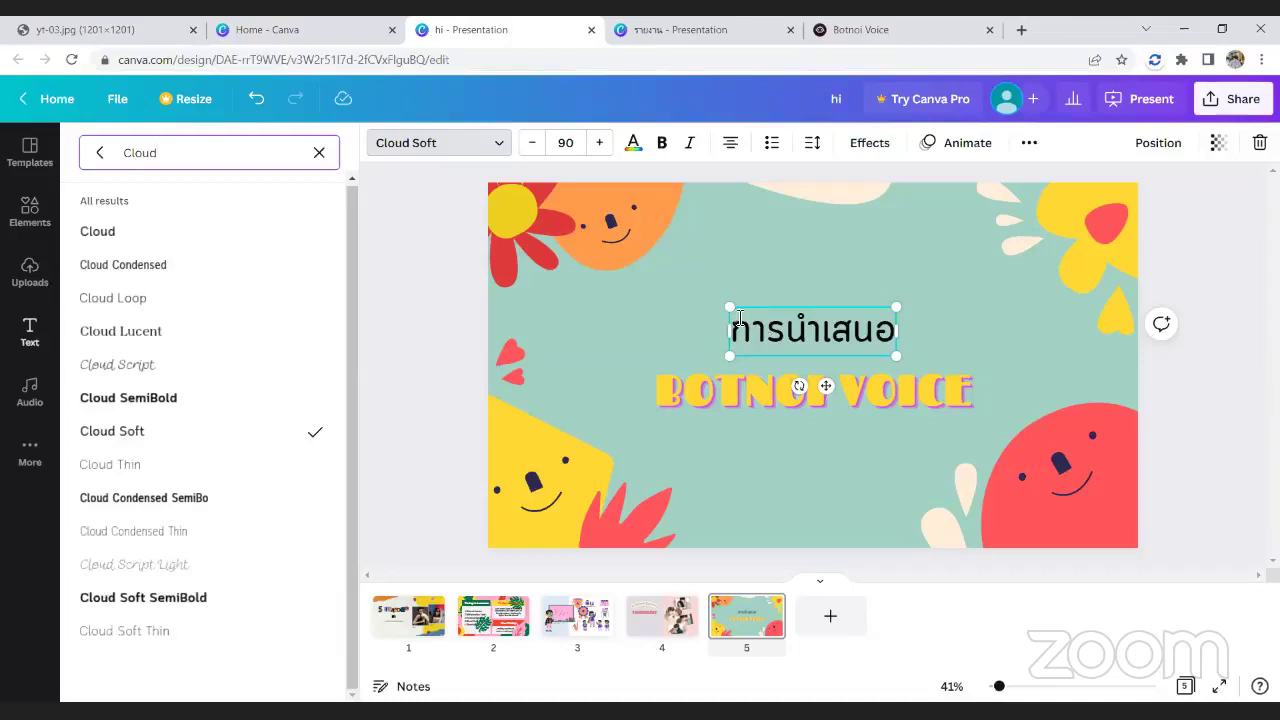
pyautogui.moveTo(731, 330); pyautogui.dragTo(903, 333)
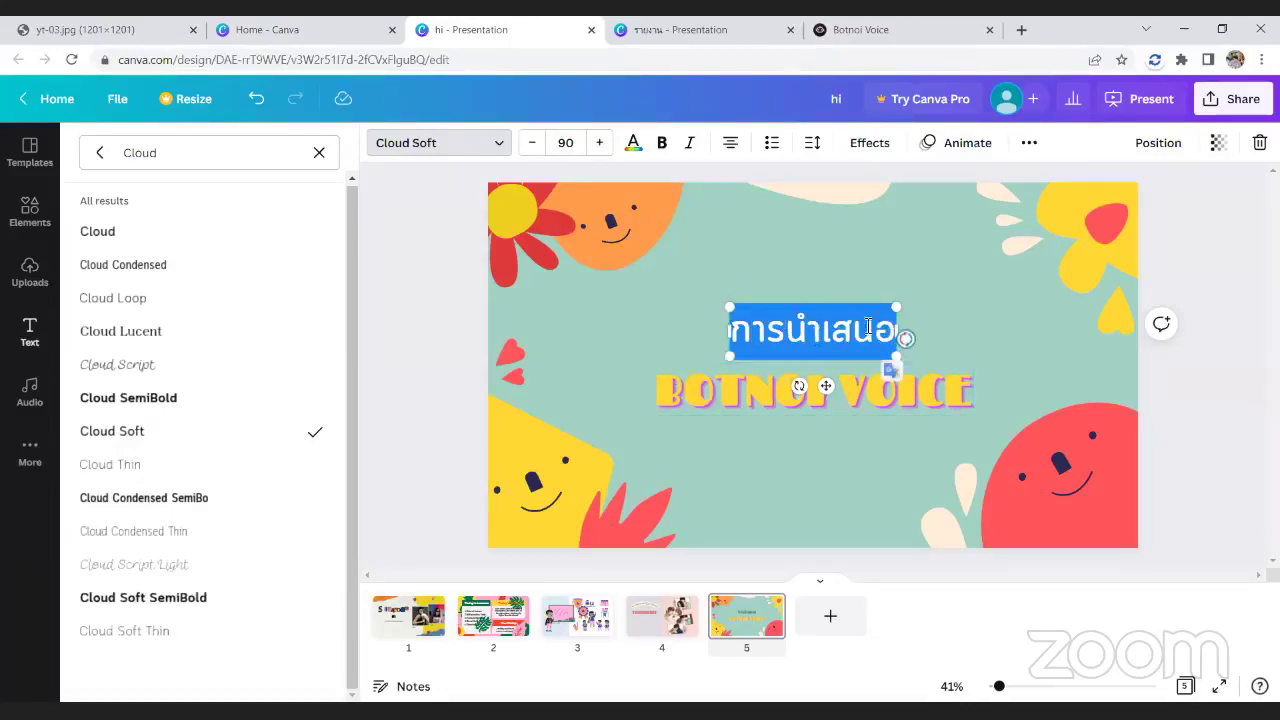
# - Bold the Thai heading and colour its text dark navy from the document colours
pyautogui.click(662, 144)
pyautogui.click(1220, 412)
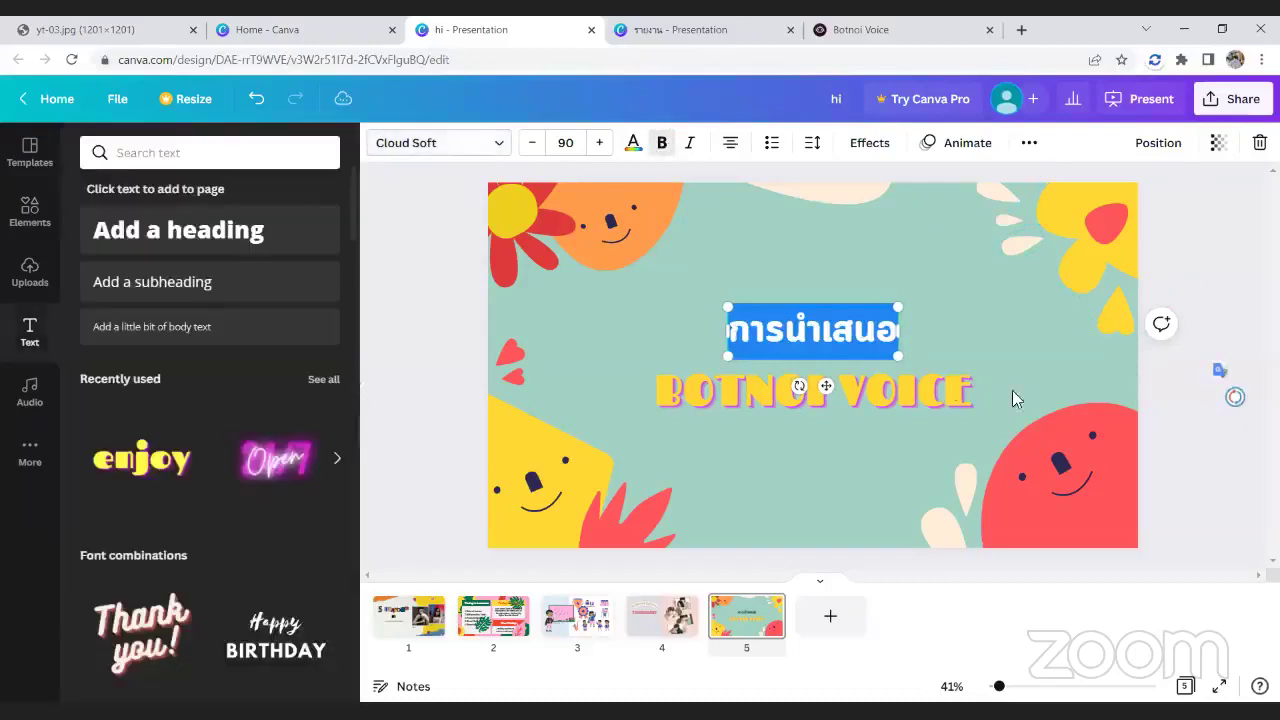
pyautogui.click(432, 337)
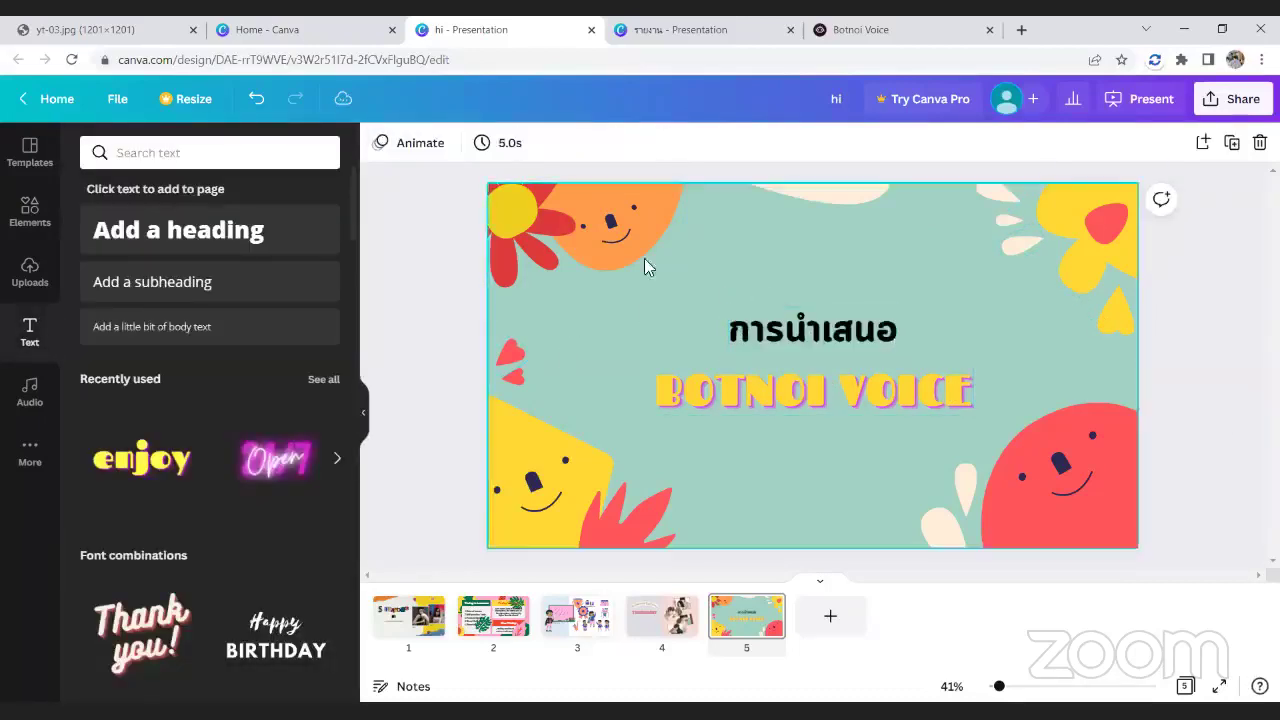
pyautogui.click(808, 331)
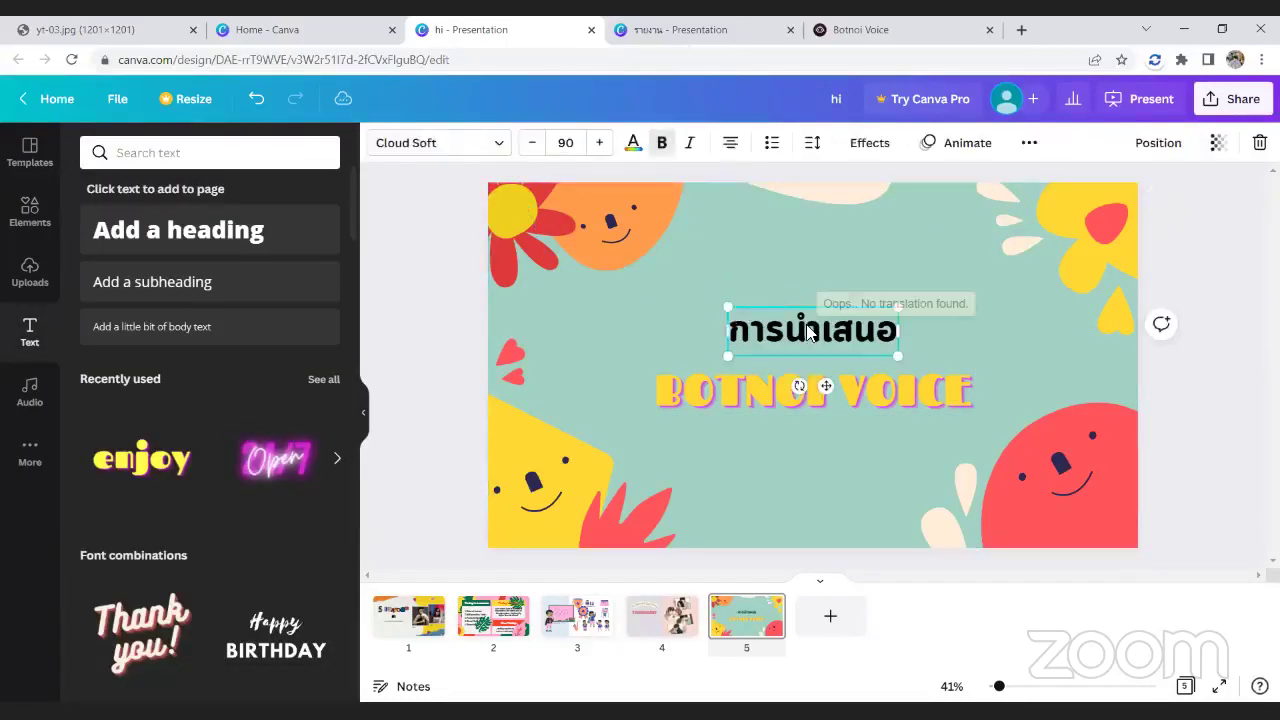
pyautogui.doubleClick(849, 338)
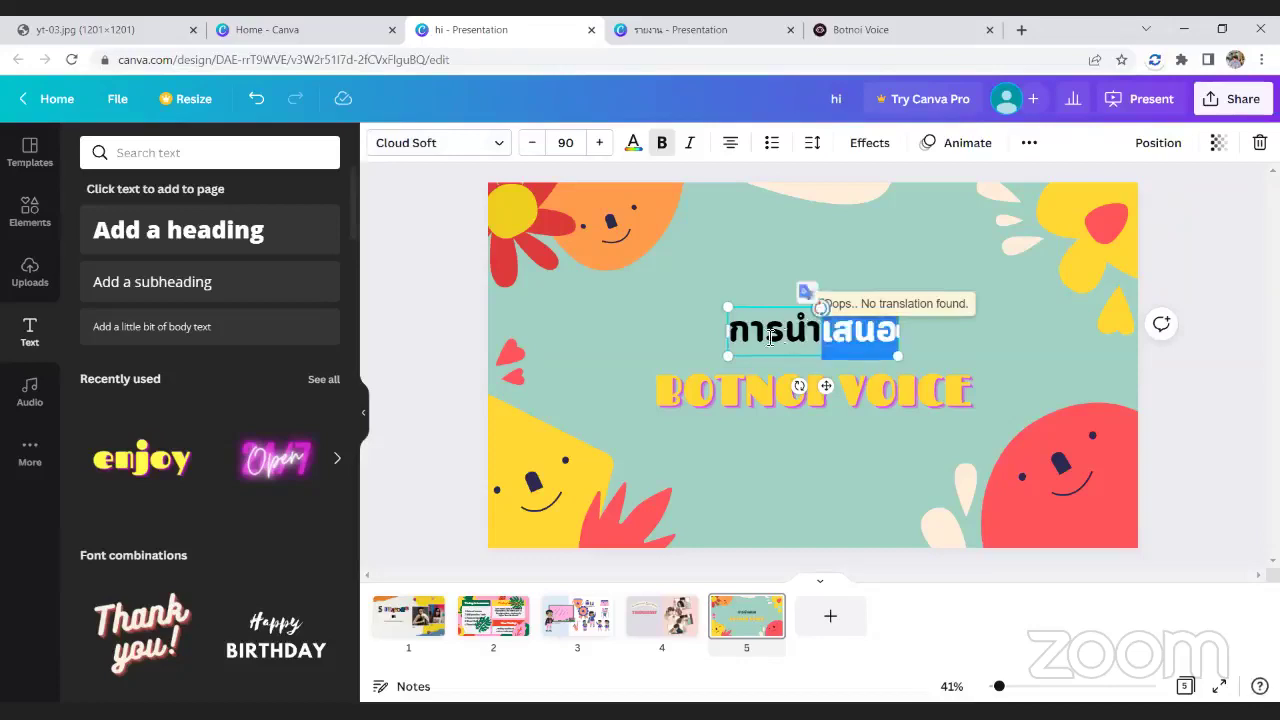
pyautogui.tripleClick(849, 338)
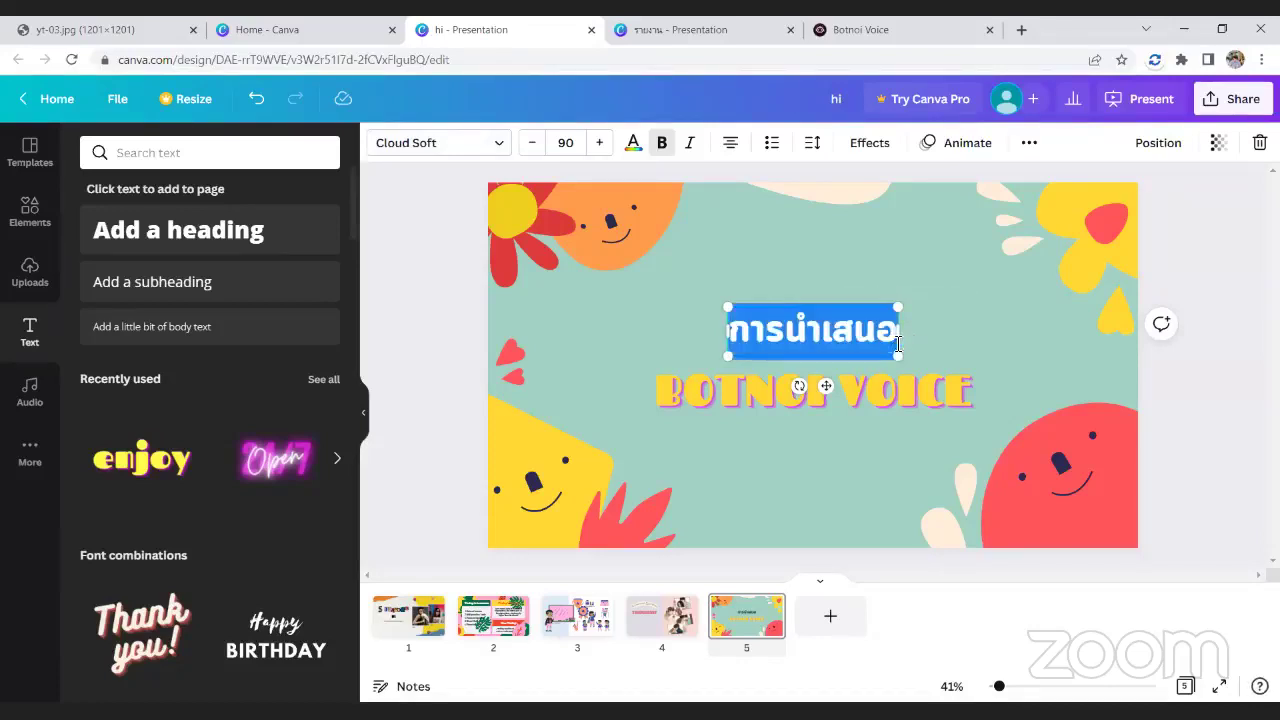
pyautogui.click(634, 150)
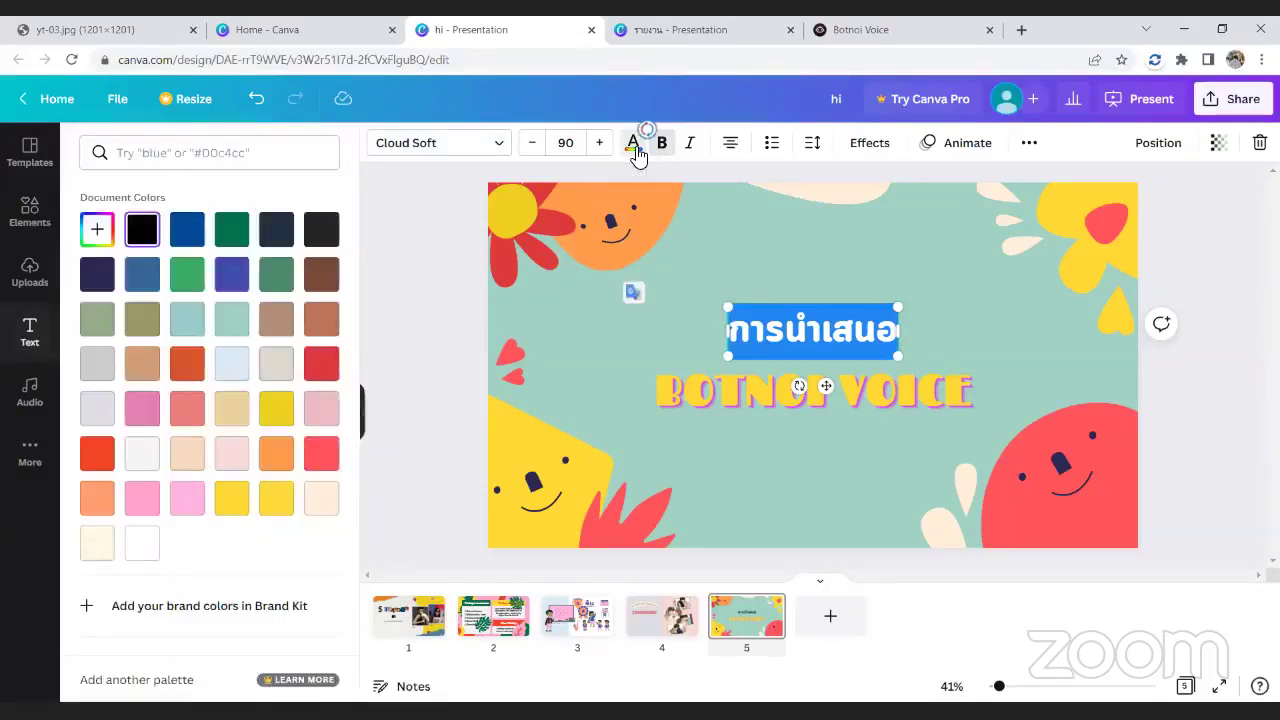
pyautogui.click(97, 274)
pyautogui.press('Escape')
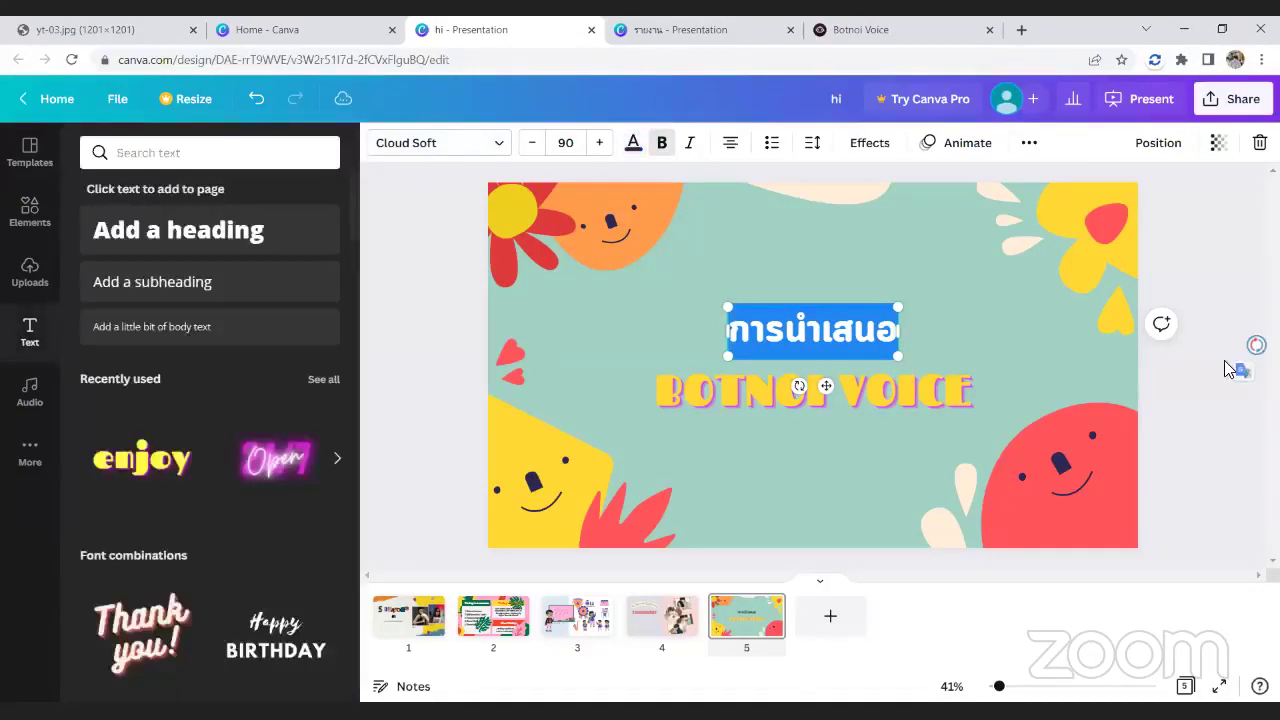
pyautogui.click(1193, 414)
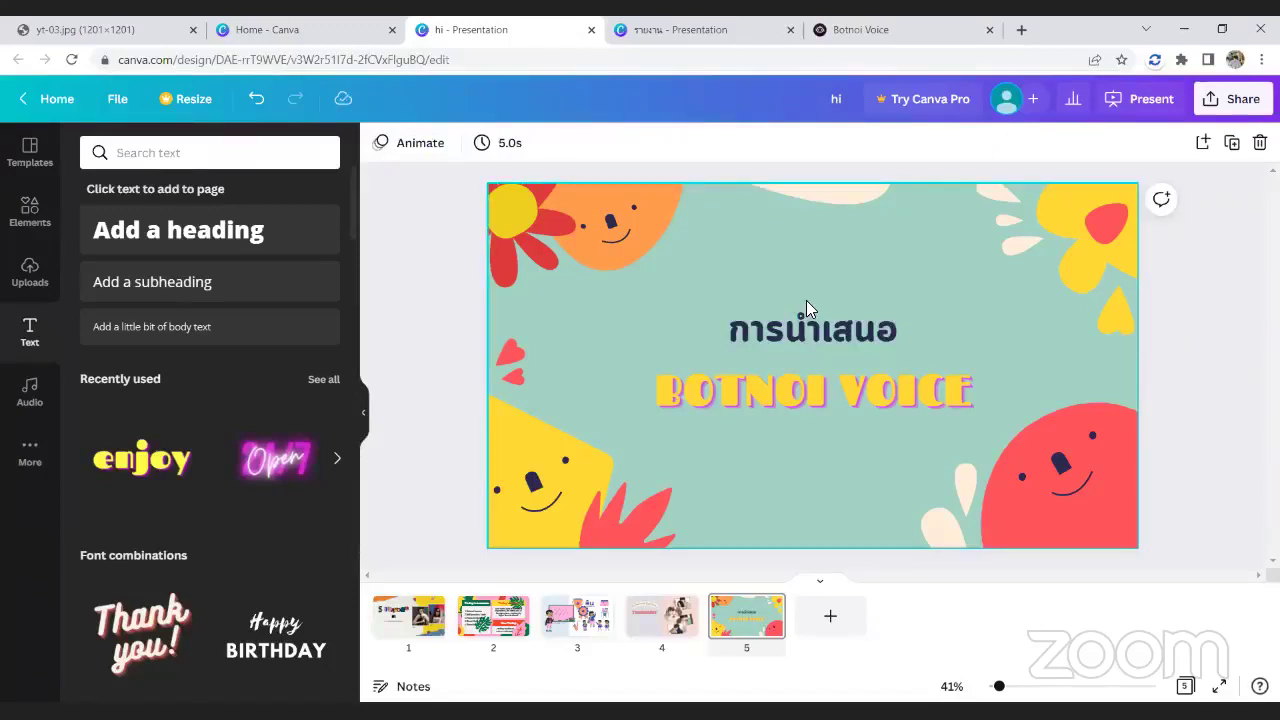
pyautogui.click(830, 335)
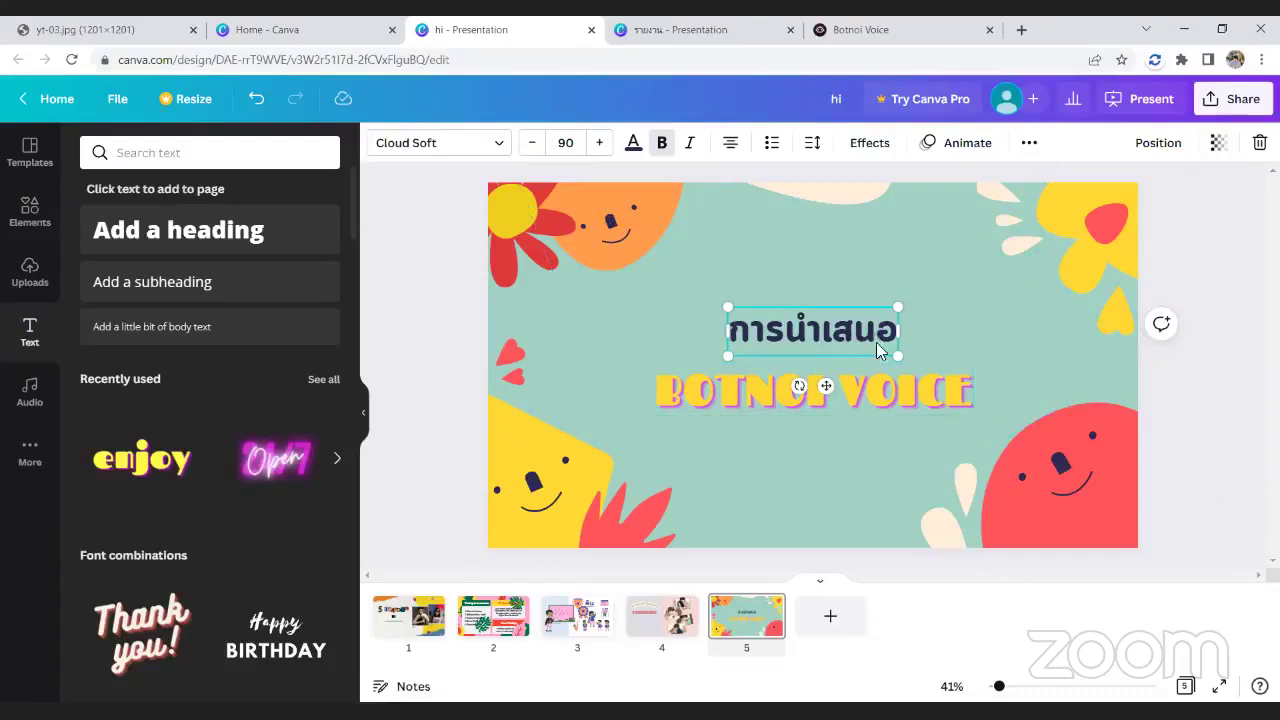
# - Resize the Thai heading to 83.5, nudge it up, and add a new 'Add a heading' box
pyautogui.moveTo(897, 357)
pyautogui.mouseDown()
pyautogui.moveTo(847, 341)
pyautogui.moveTo(885, 352)
pyautogui.mouseUp()
pyautogui.moveTo(820, 384); pyautogui.dragTo(821, 369)
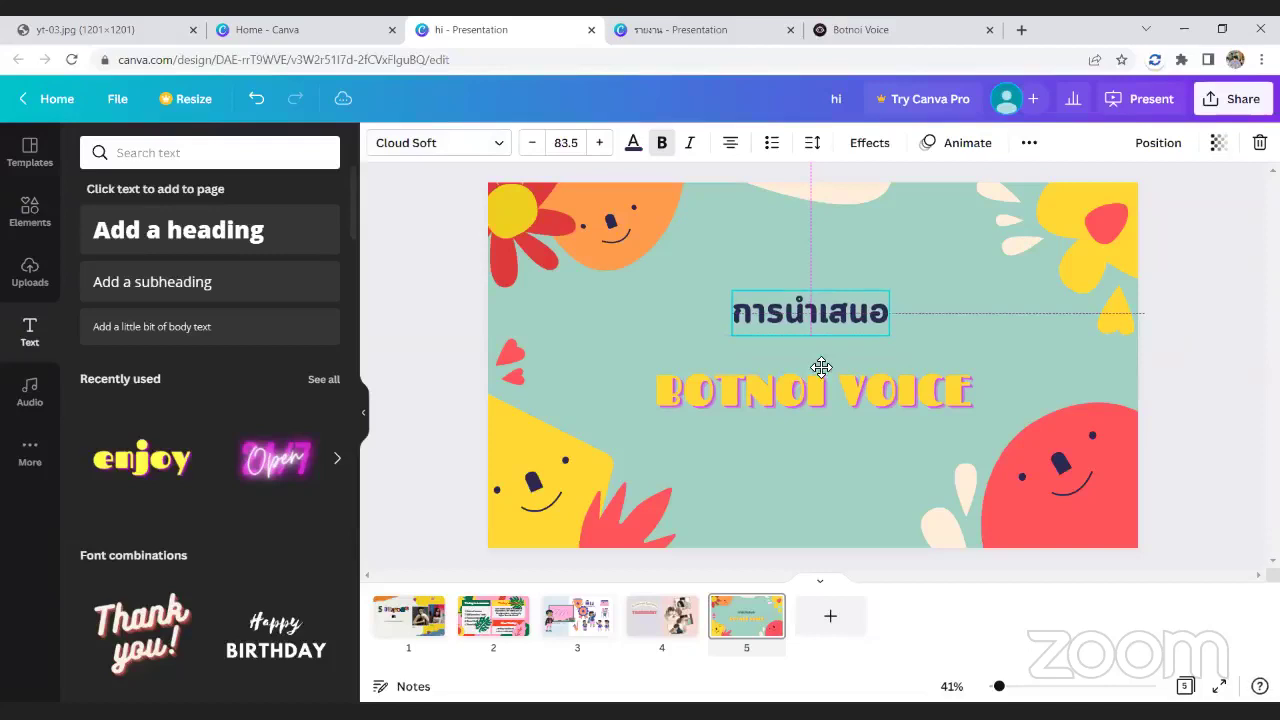
pyautogui.click(1216, 362)
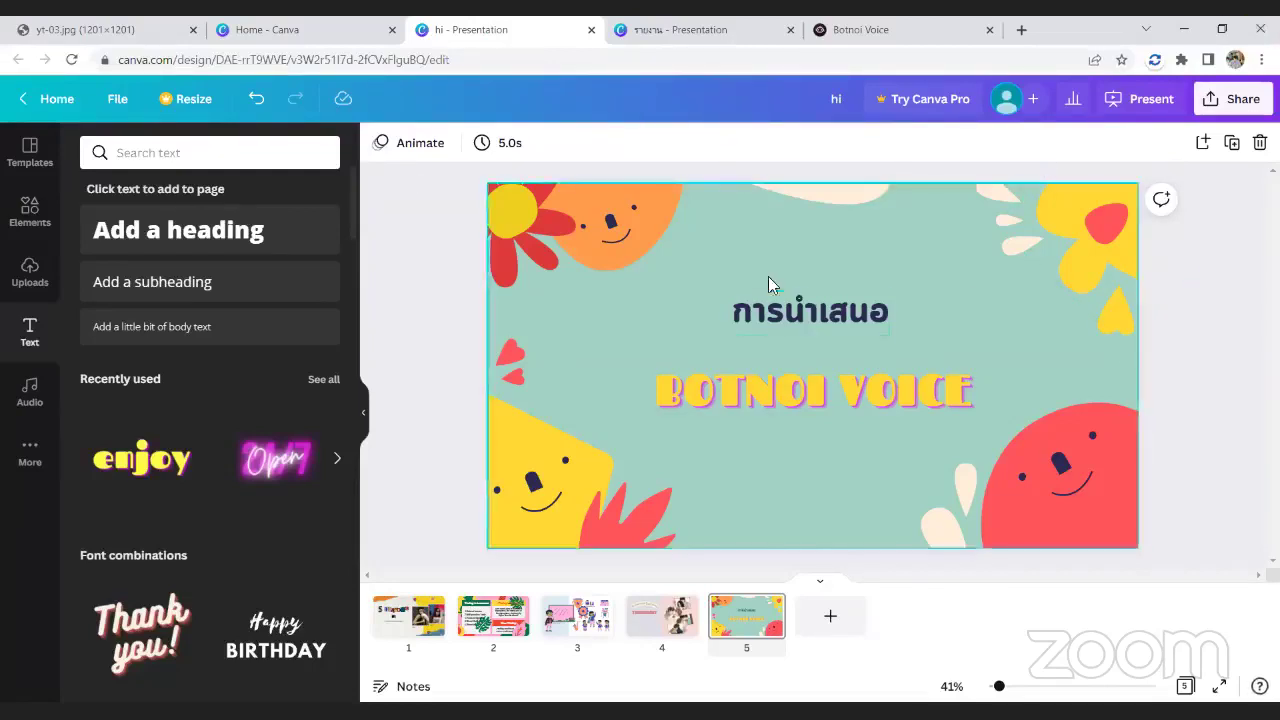
pyautogui.moveTo(451, 183); pyautogui.dragTo(648, 270)
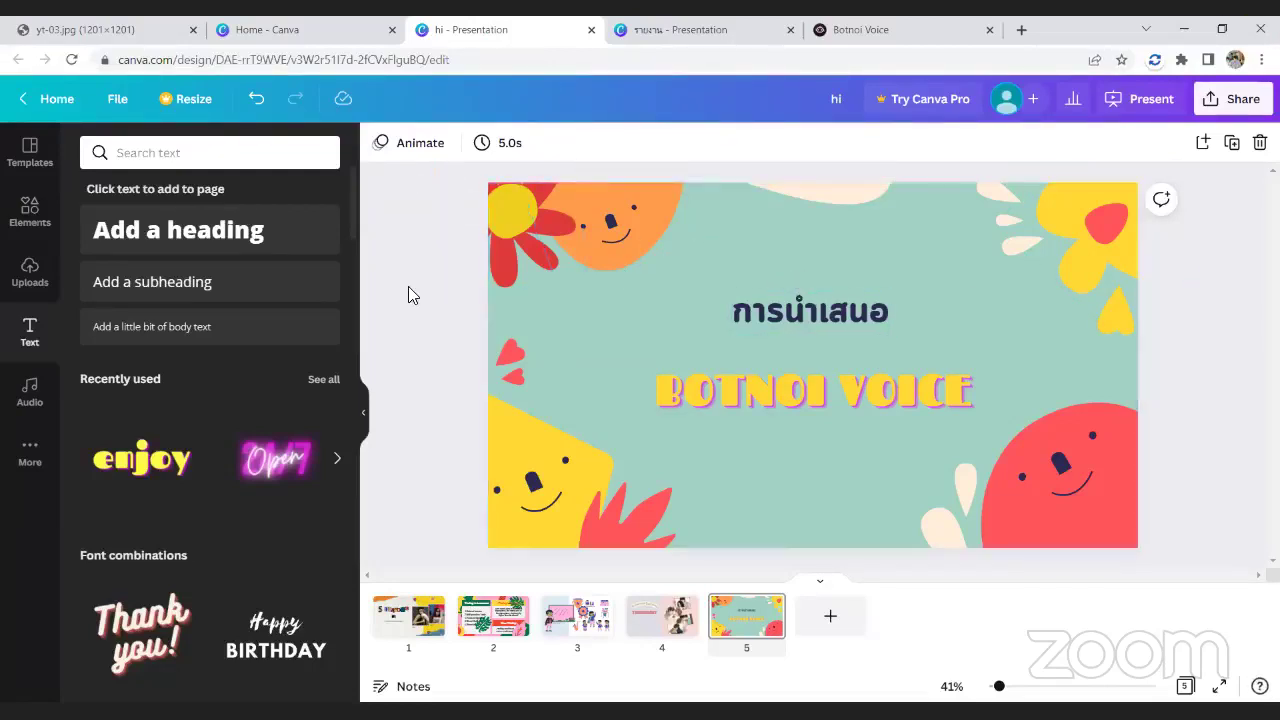
pyautogui.click(220, 229)
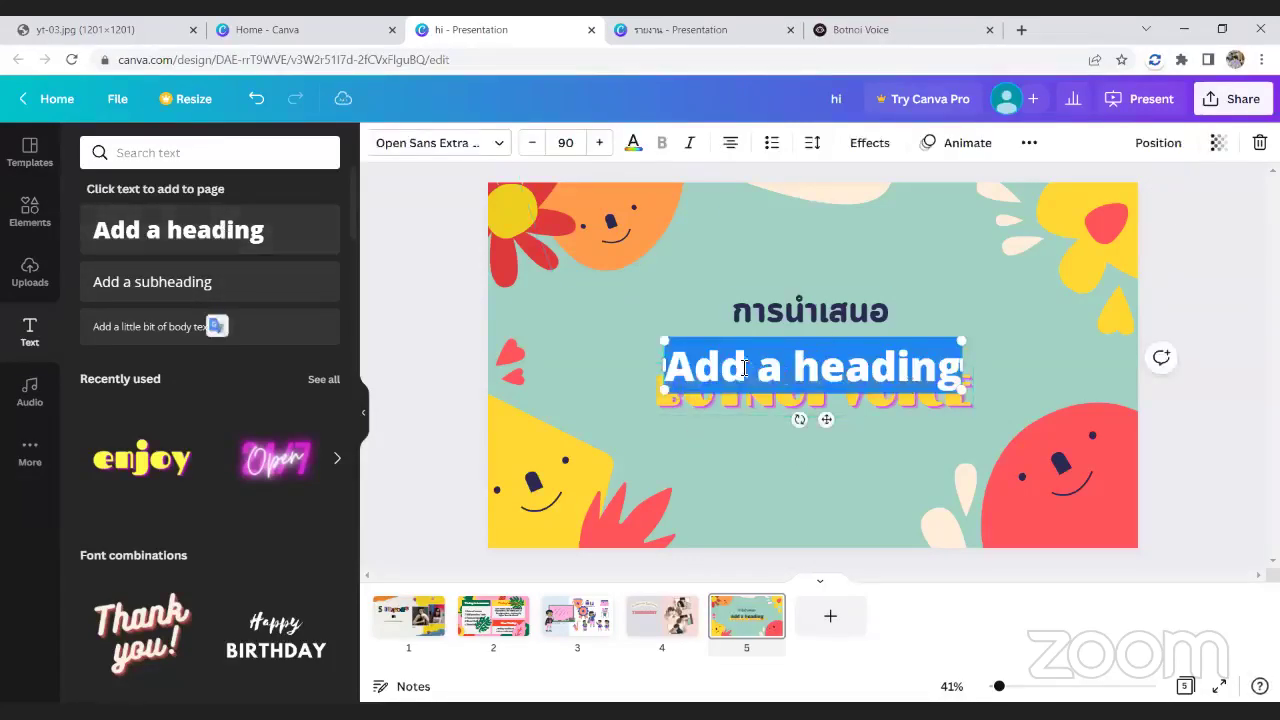
# - Give the new heading Cloud Soft, undo the accidental white background, then delete that heading
pyautogui.click(457, 150)
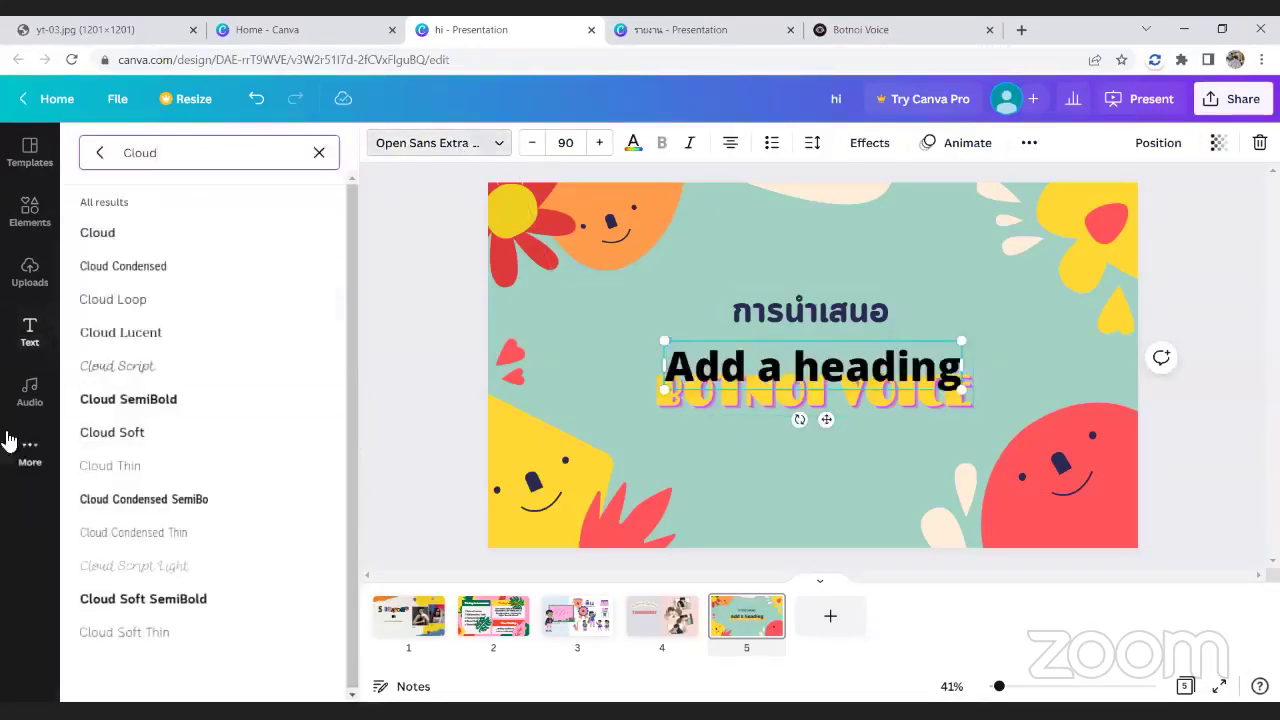
pyautogui.click(102, 433)
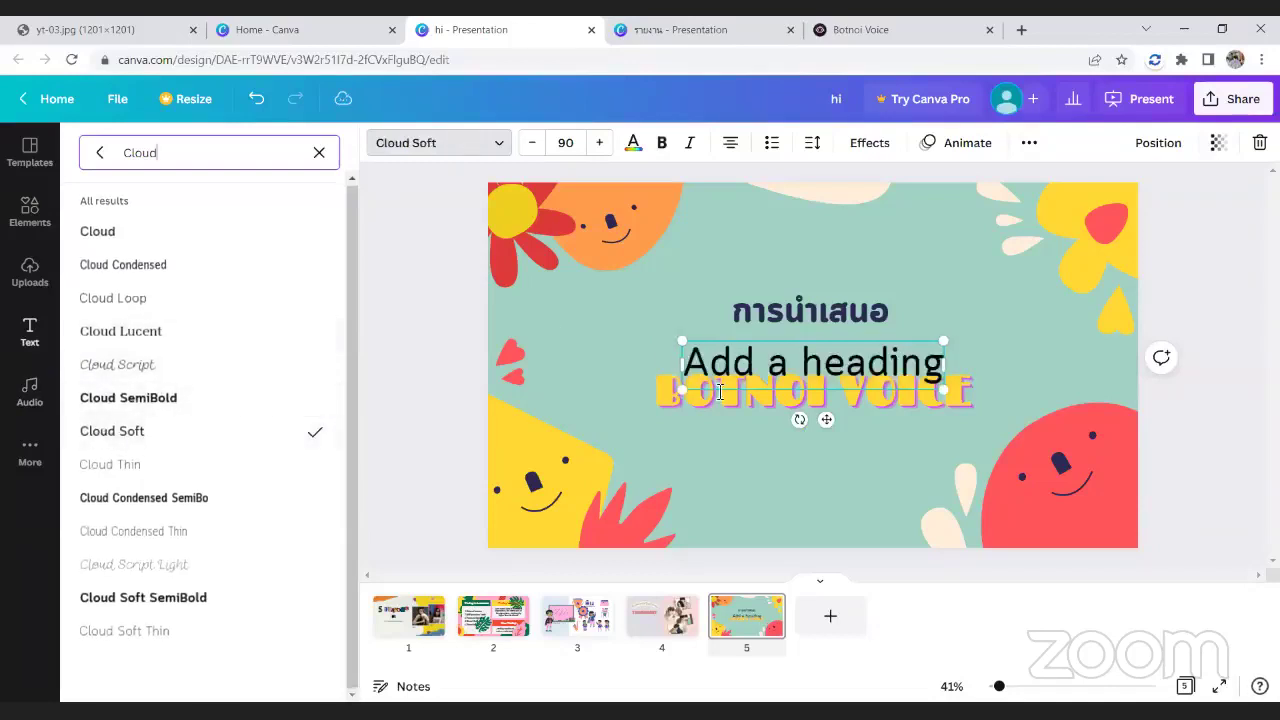
pyautogui.click(910, 340)
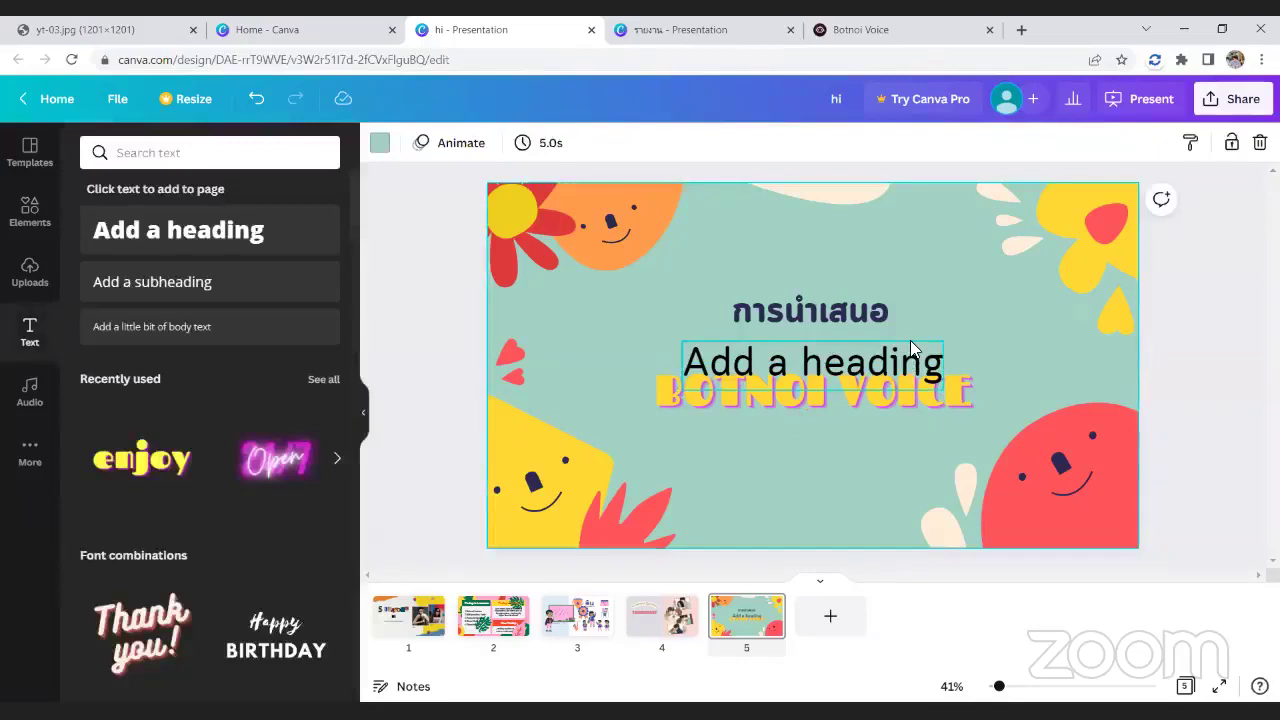
pyautogui.press('Delete')
pyautogui.hotkey('ctrl', 'z')
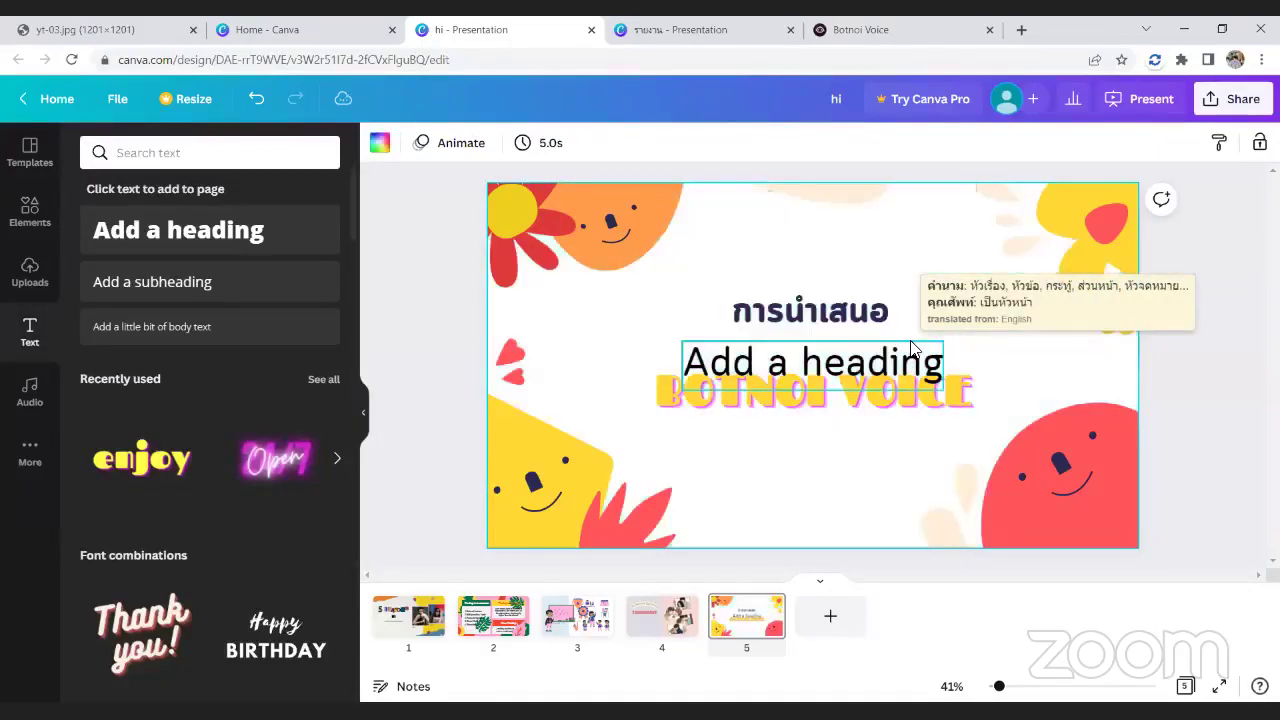
pyautogui.click(810, 378)
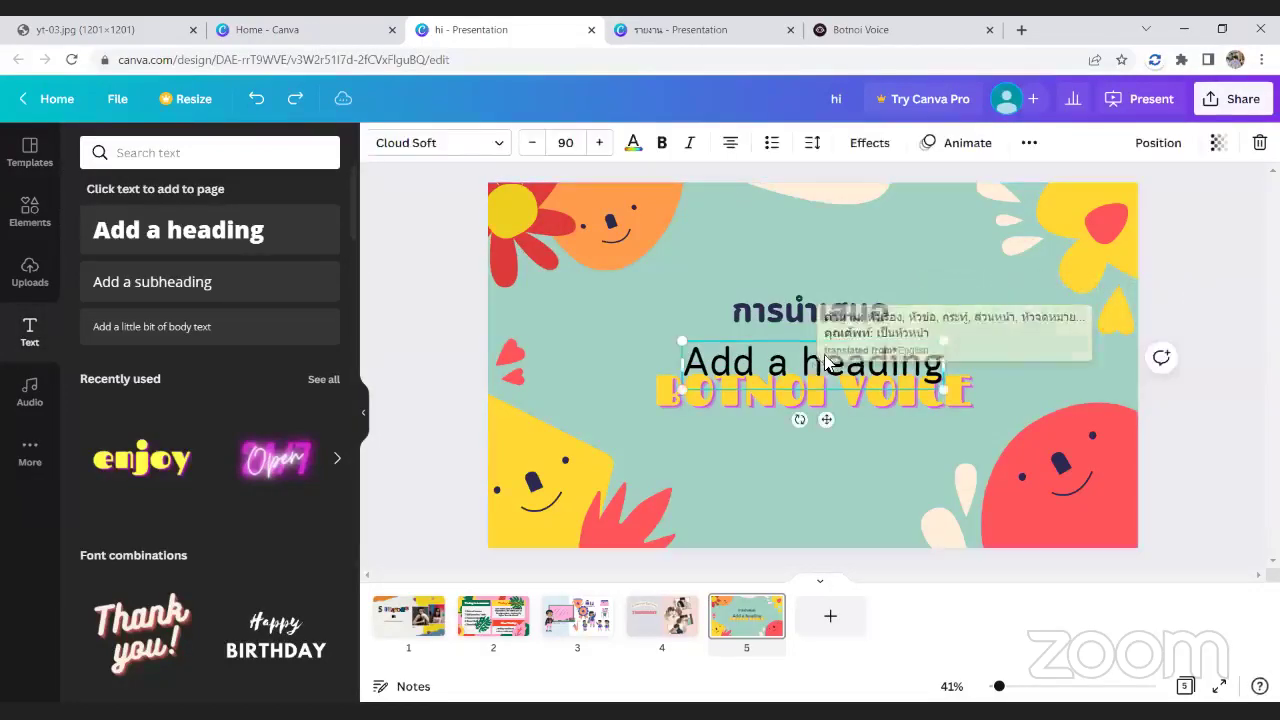
pyautogui.press('Delete')
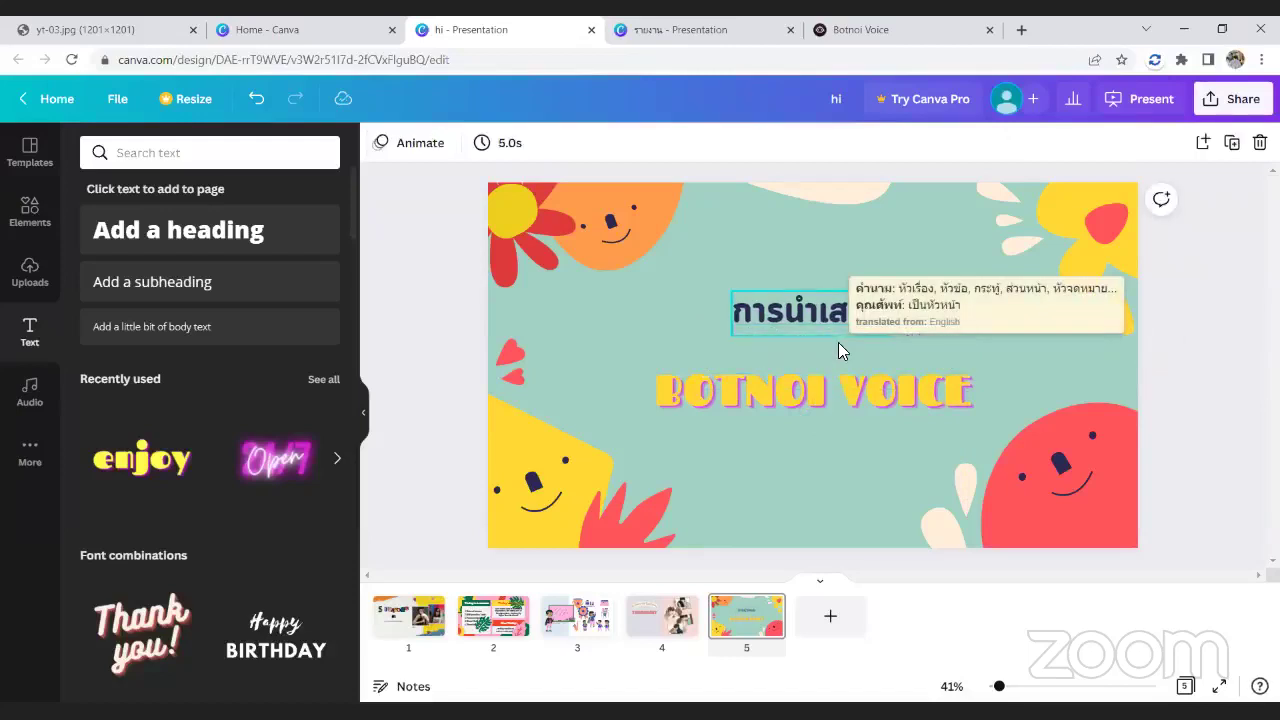
# - Duplicate the Thai heading and place the copy to the left of the original
pyautogui.click(806, 316)
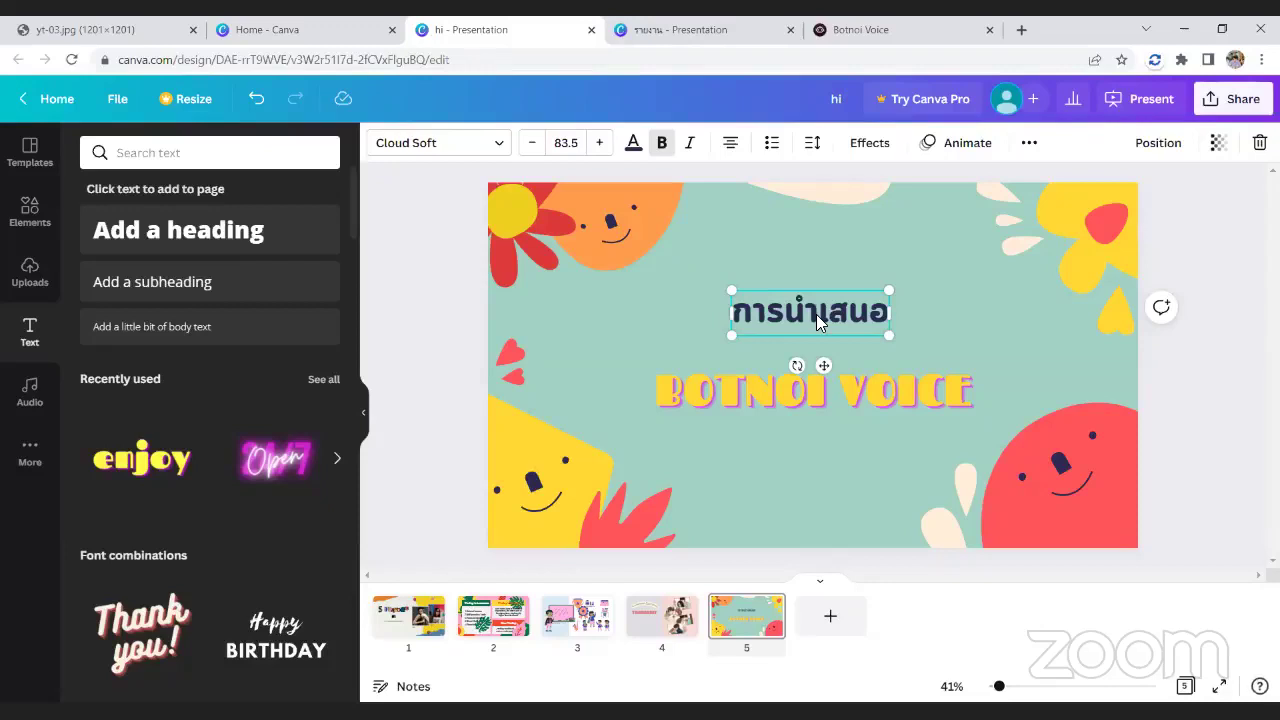
pyautogui.hotkey('ctrl', 'd')
pyautogui.moveTo(824, 326); pyautogui.dragTo(816, 259)
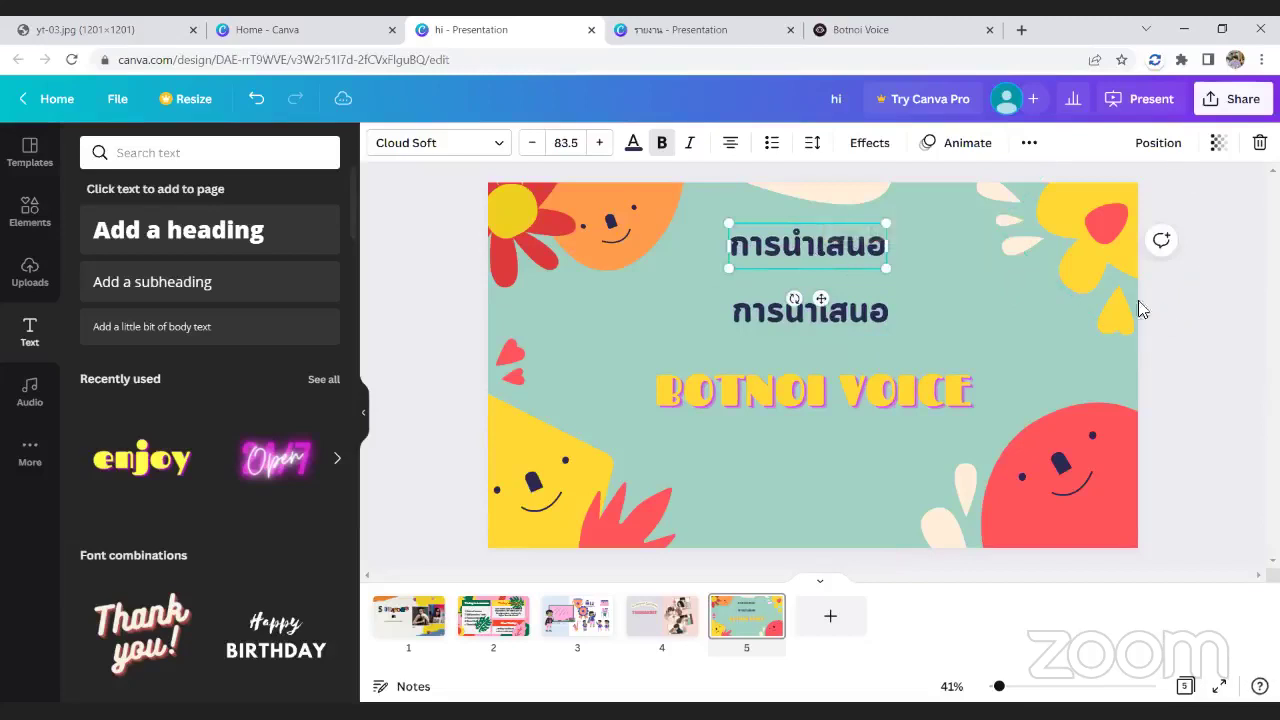
pyautogui.moveTo(812, 250); pyautogui.dragTo(642, 314)
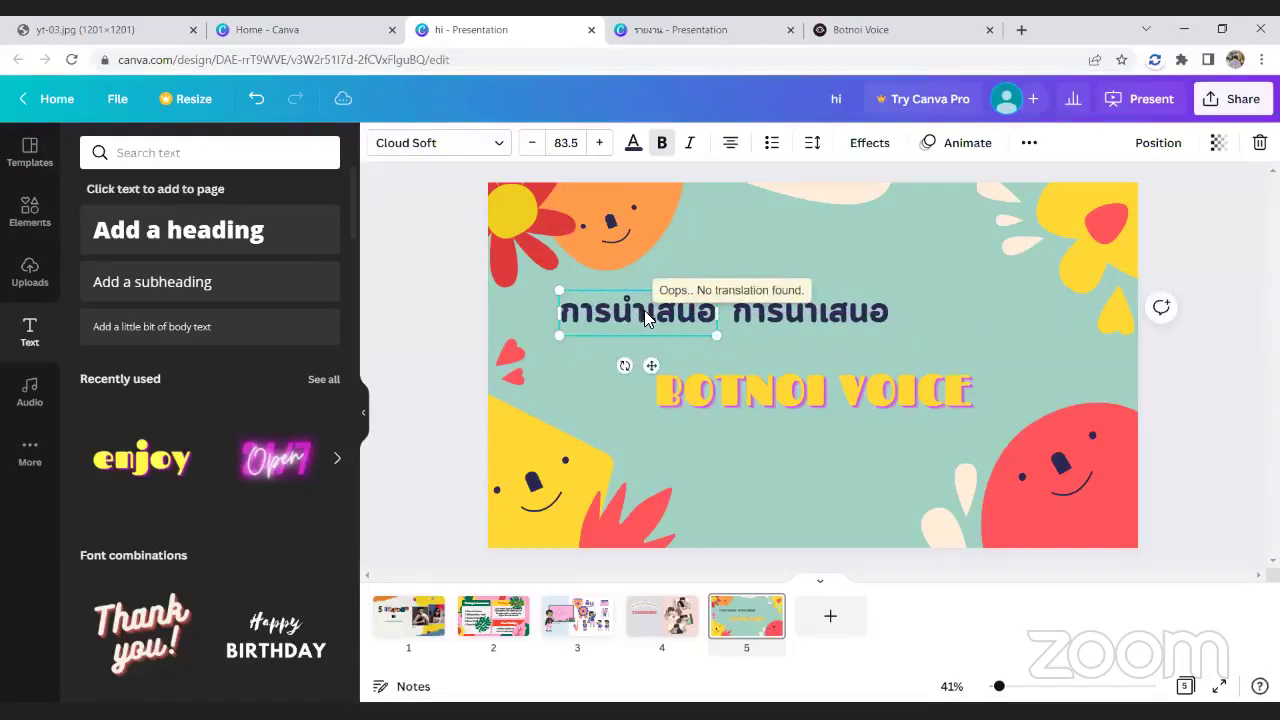
pyautogui.click(864, 402)
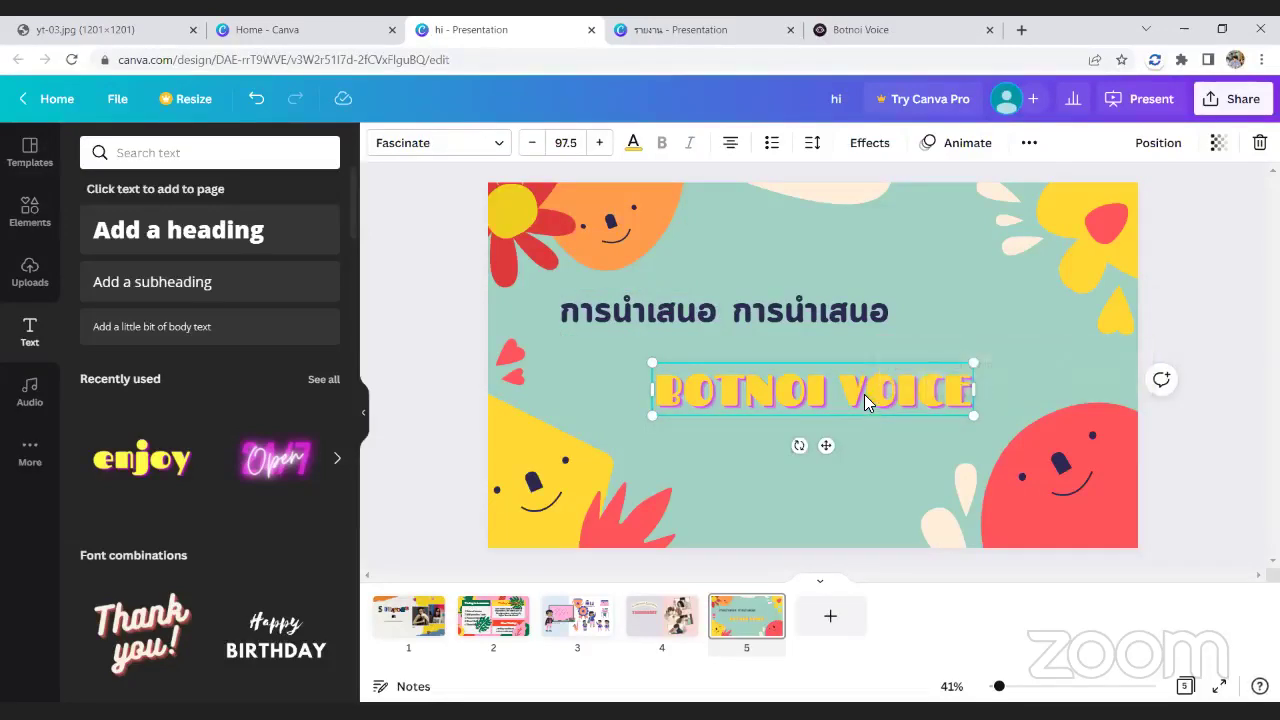
pyautogui.hotkey('ctrl', 'd')
pyautogui.moveTo(857, 437)
pyautogui.mouseDown()
pyautogui.moveTo(858, 451)
pyautogui.moveTo(858, 430)
pyautogui.mouseUp()
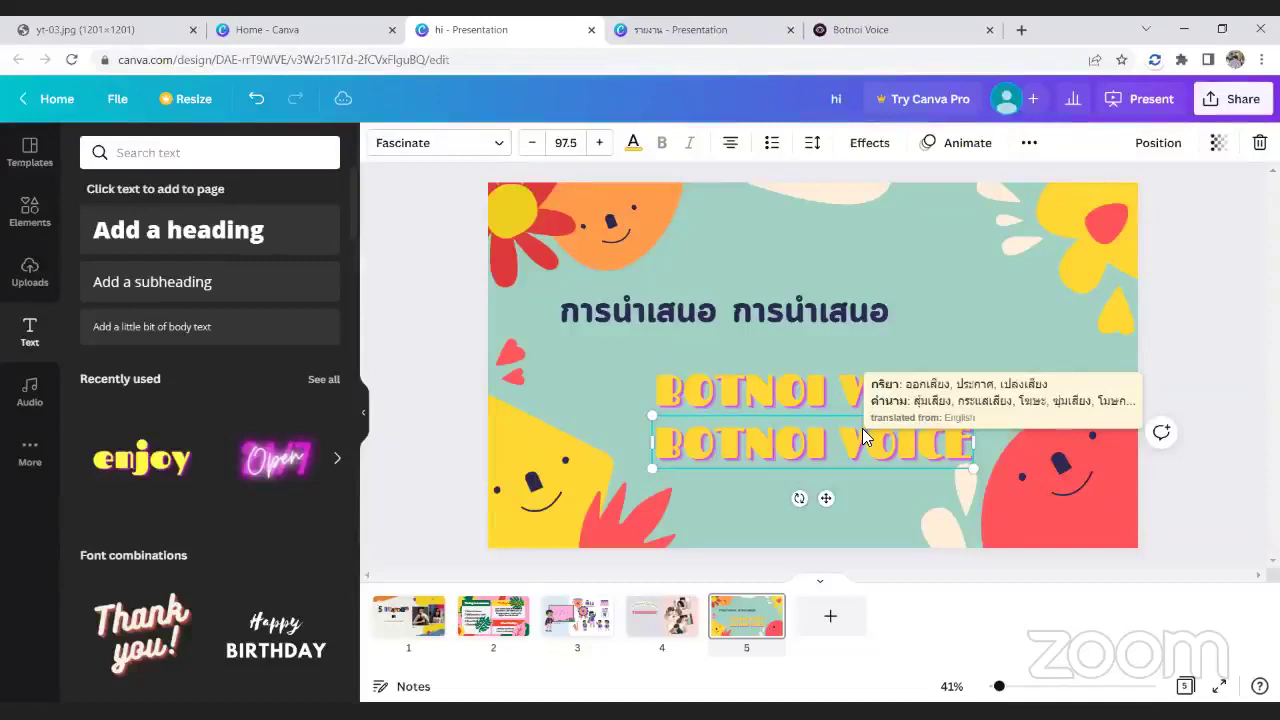
pyautogui.press('Delete')
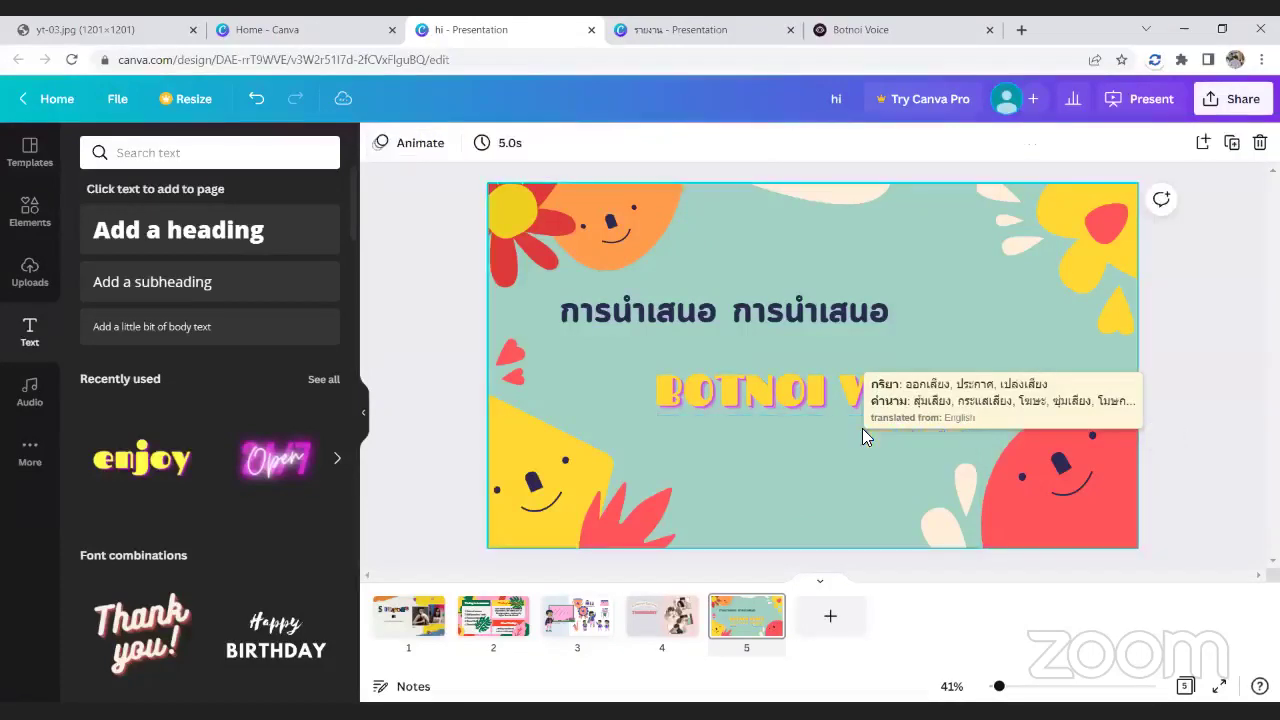
# - Move the heading copy below the heading and extend it to 'คลาสเรียนฟรี! ประจำเดือนเมษายน'
pyautogui.click(624, 318)
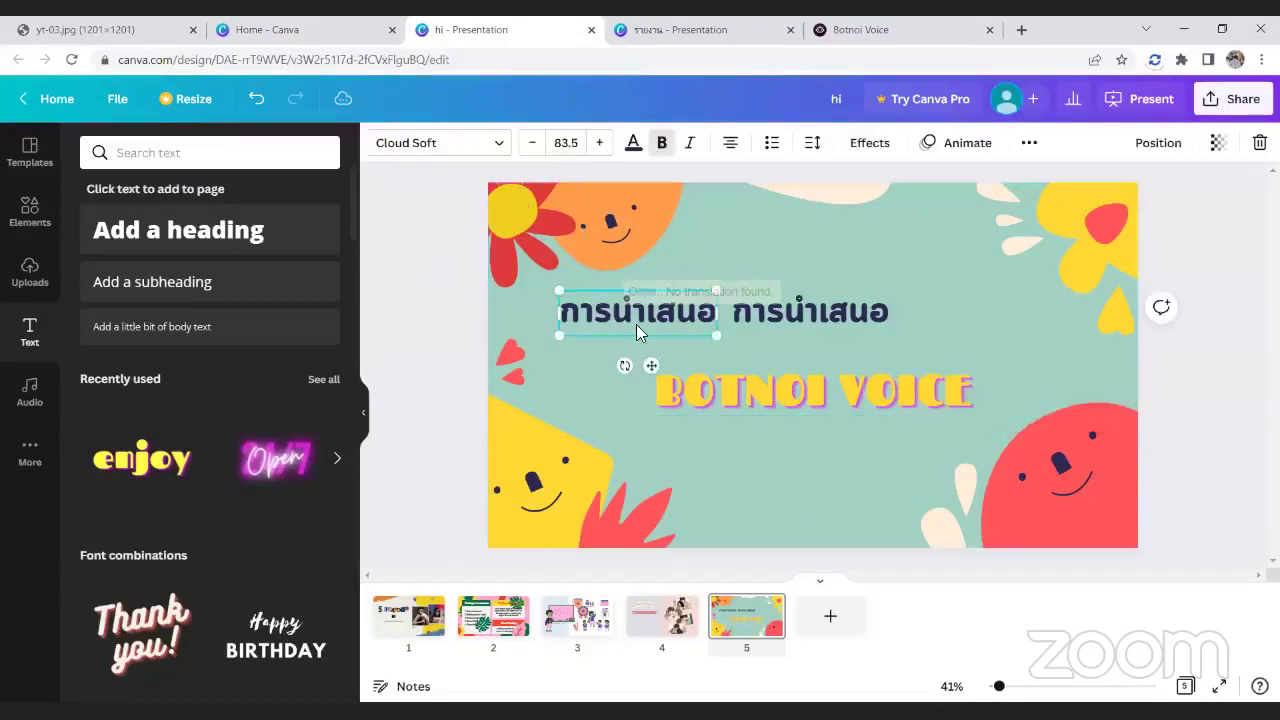
pyautogui.moveTo(633, 318); pyautogui.dragTo(868, 338)
pyautogui.doubleClick(792, 348)
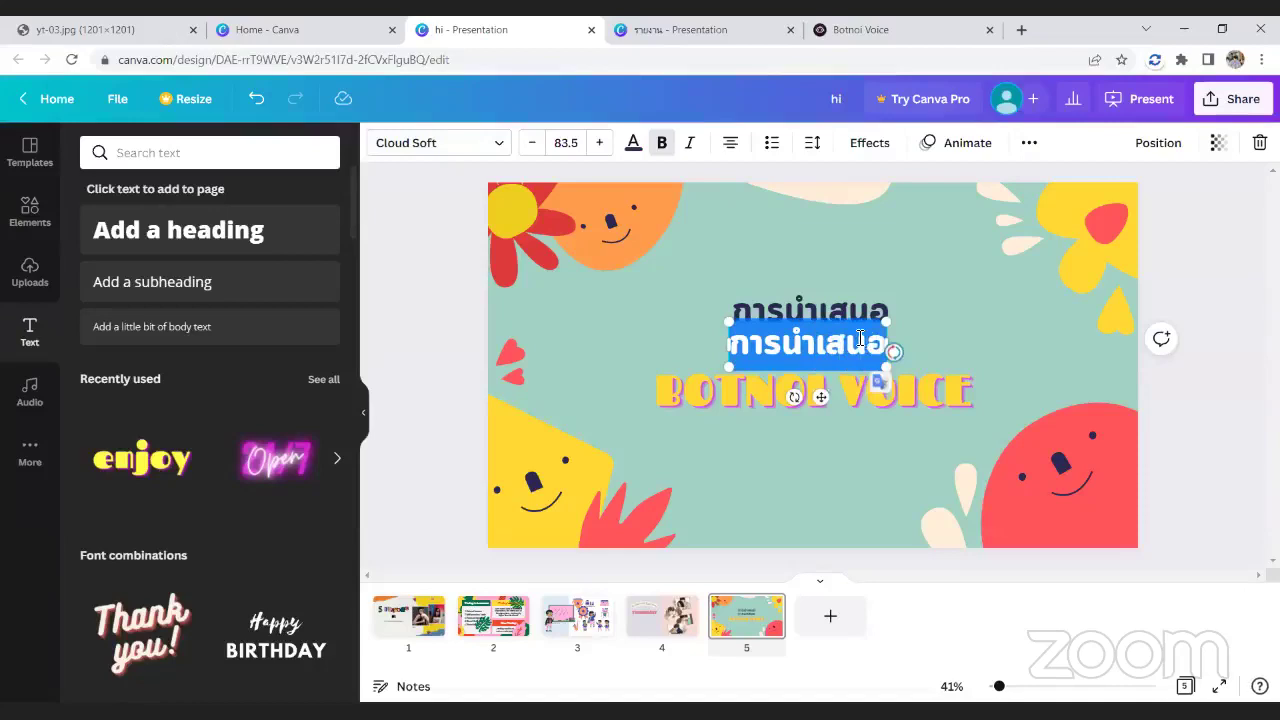
pyautogui.write('8')
pyautogui.press('BackSpace')
pyautogui.write('คลาสเ')
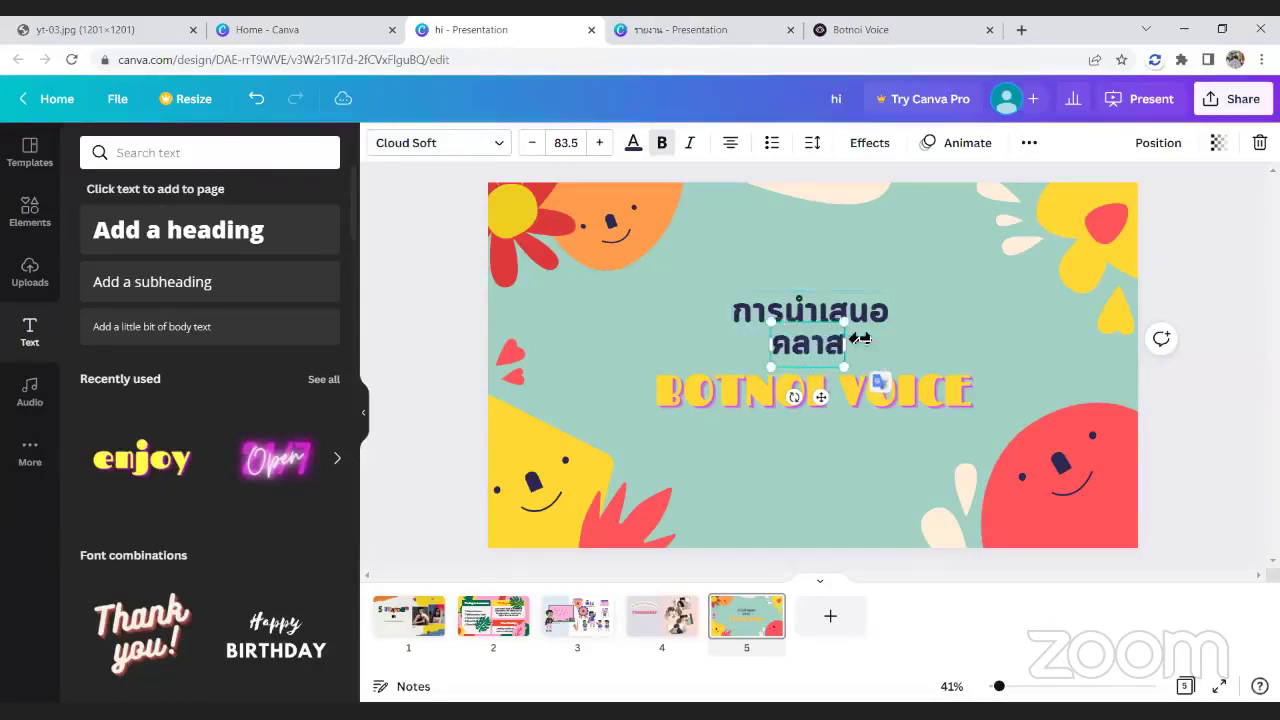
pyautogui.write('รียนฟร')
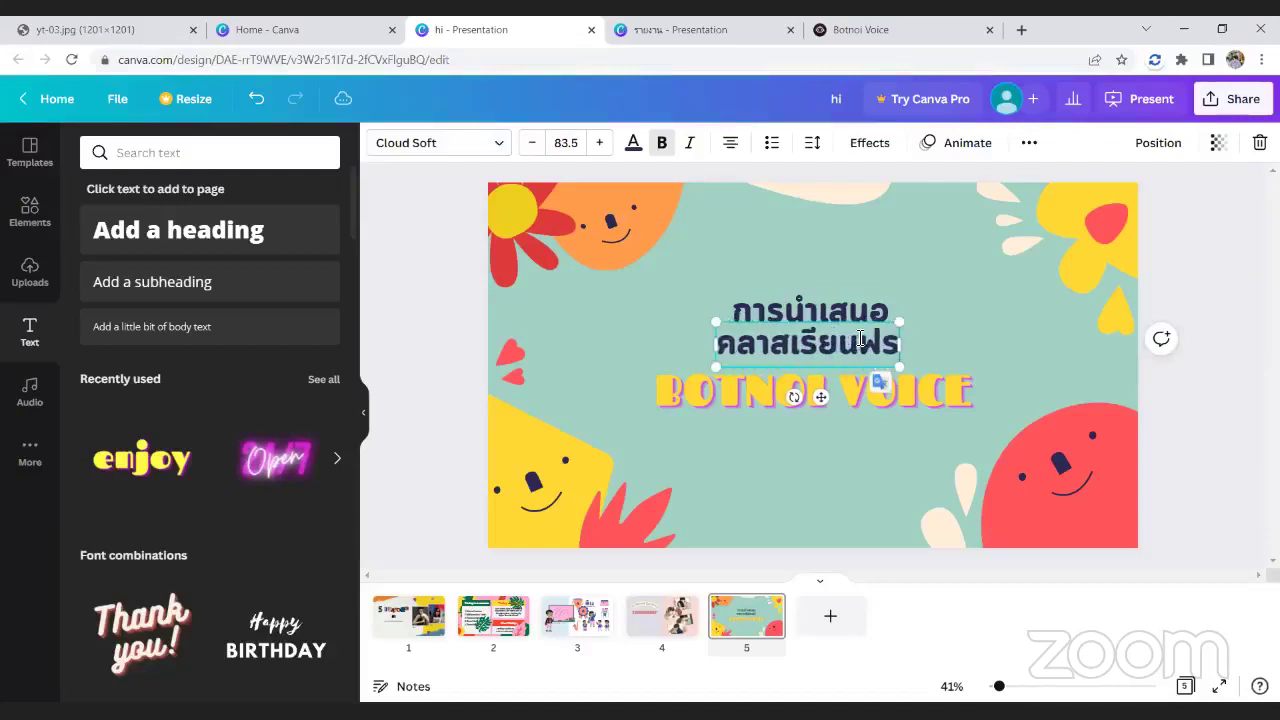
pyautogui.write('ี!')
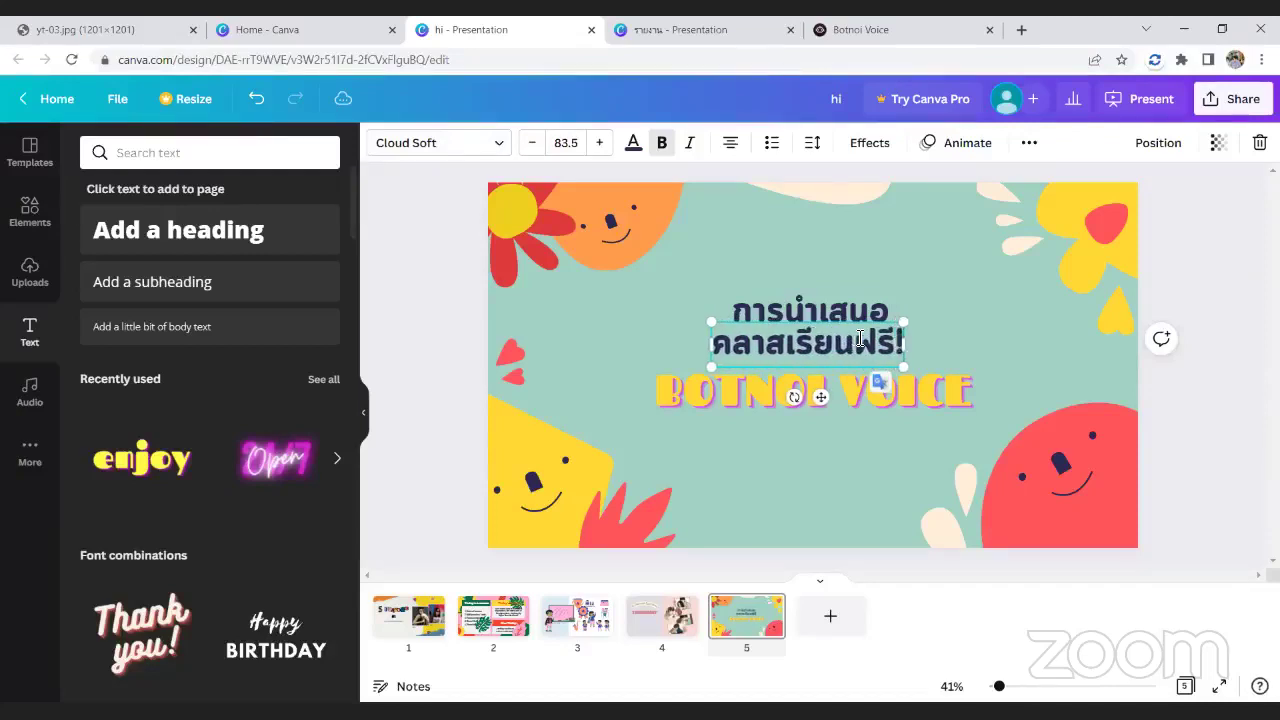
pyautogui.write(' ปร')
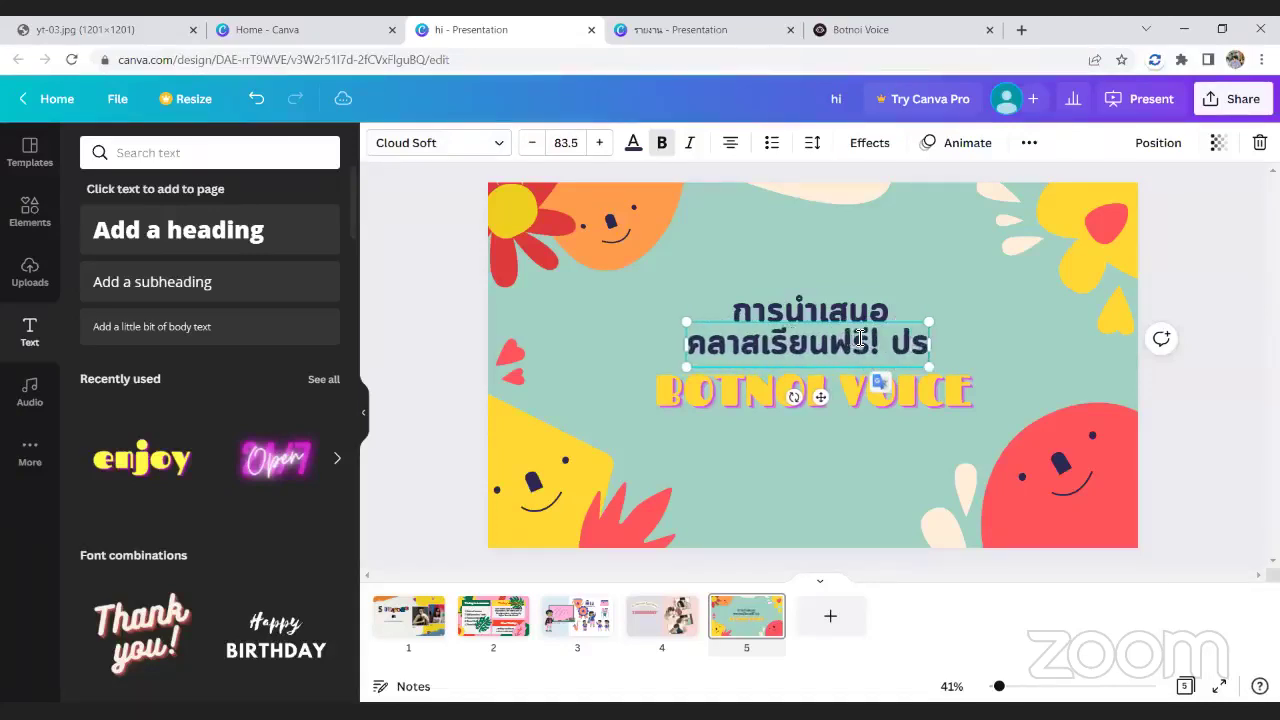
pyautogui.write('ะจำเดือนเม')
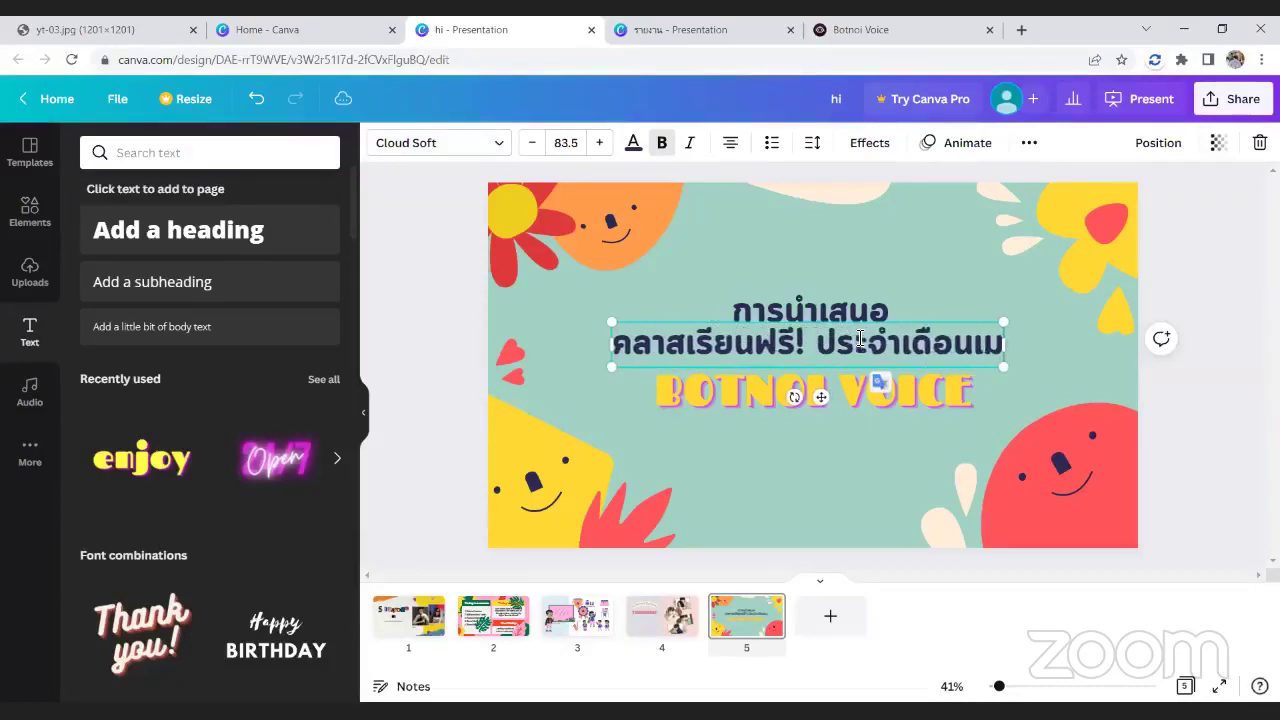
pyautogui.write('ษายน')
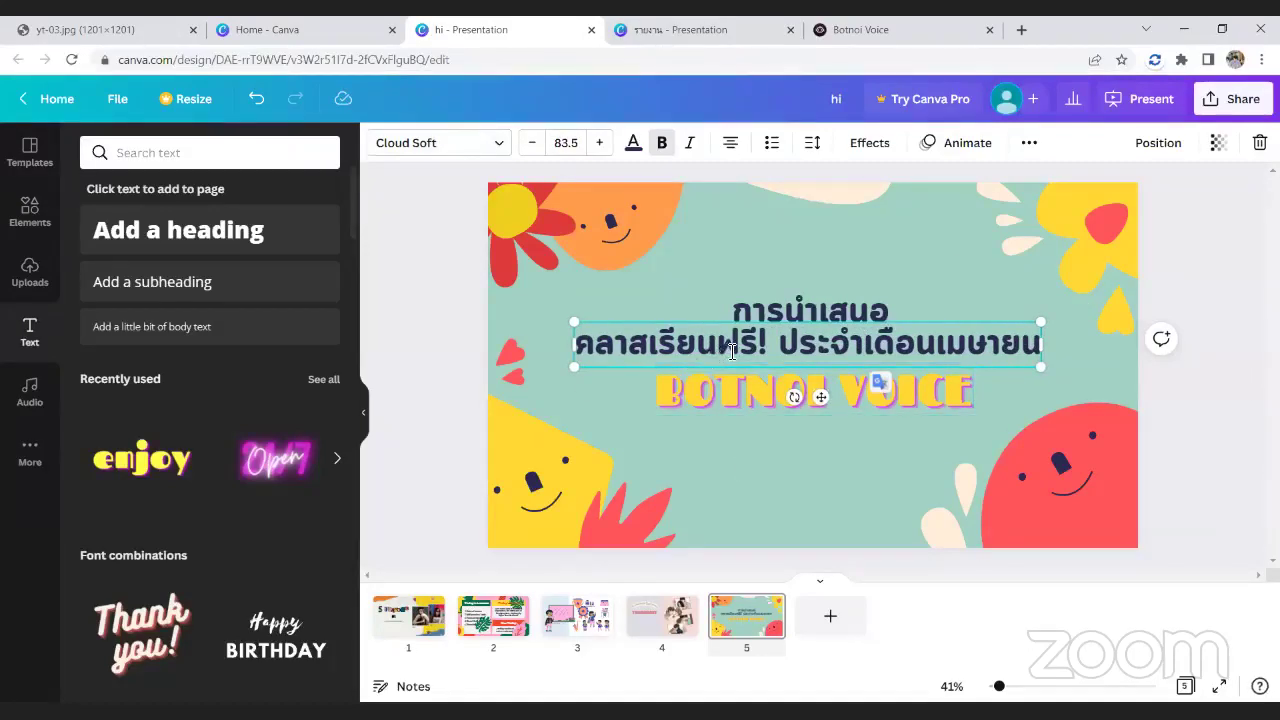
# - Shrink the subtitle to size 56.3 and centre it under the heading
pyautogui.moveTo(1041, 322); pyautogui.dragTo(889, 338)
pyautogui.moveTo(750, 402); pyautogui.dragTo(823, 398)
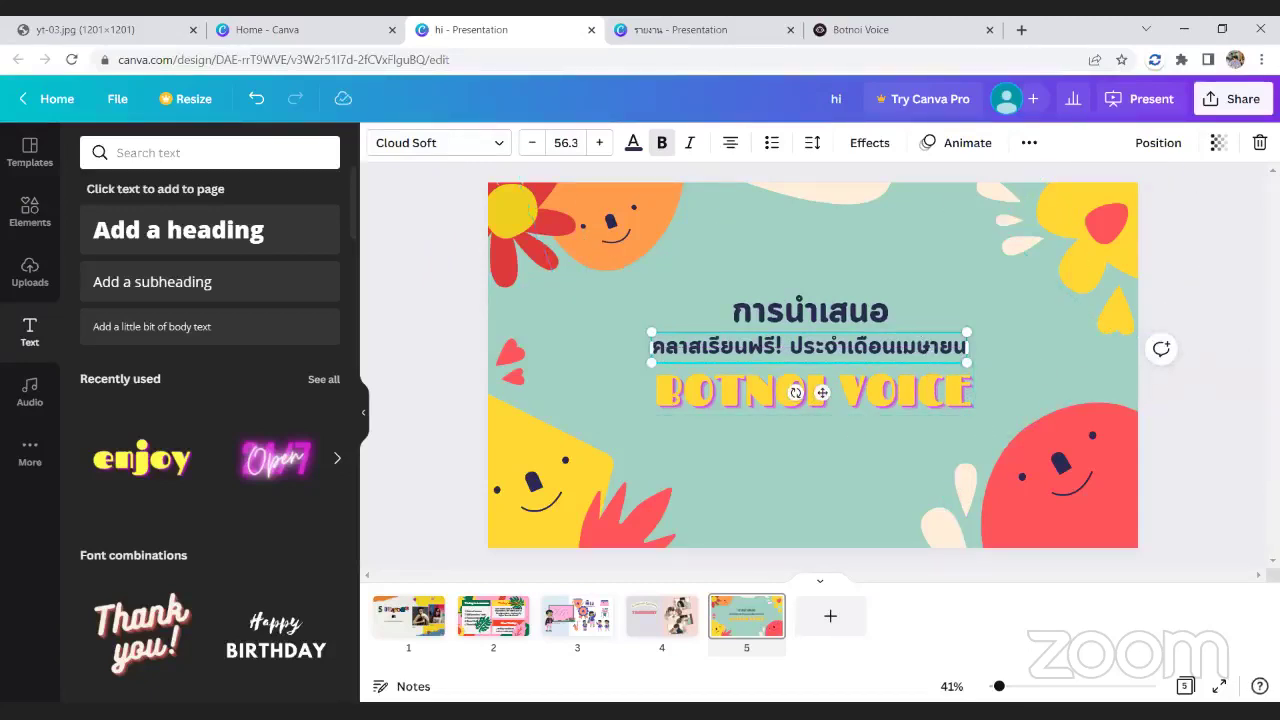
pyautogui.click(1248, 390)
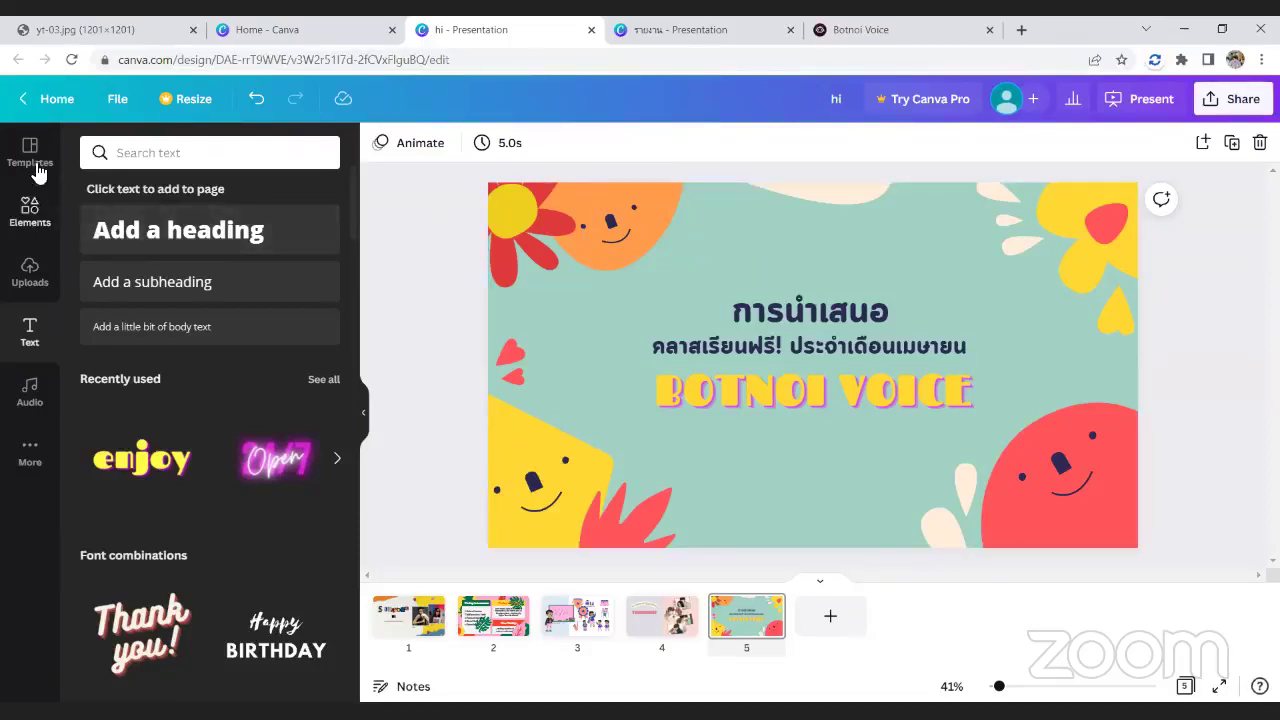
# - Add a small brown circle above the title and a small brown square beside it
pyautogui.click(28, 218)
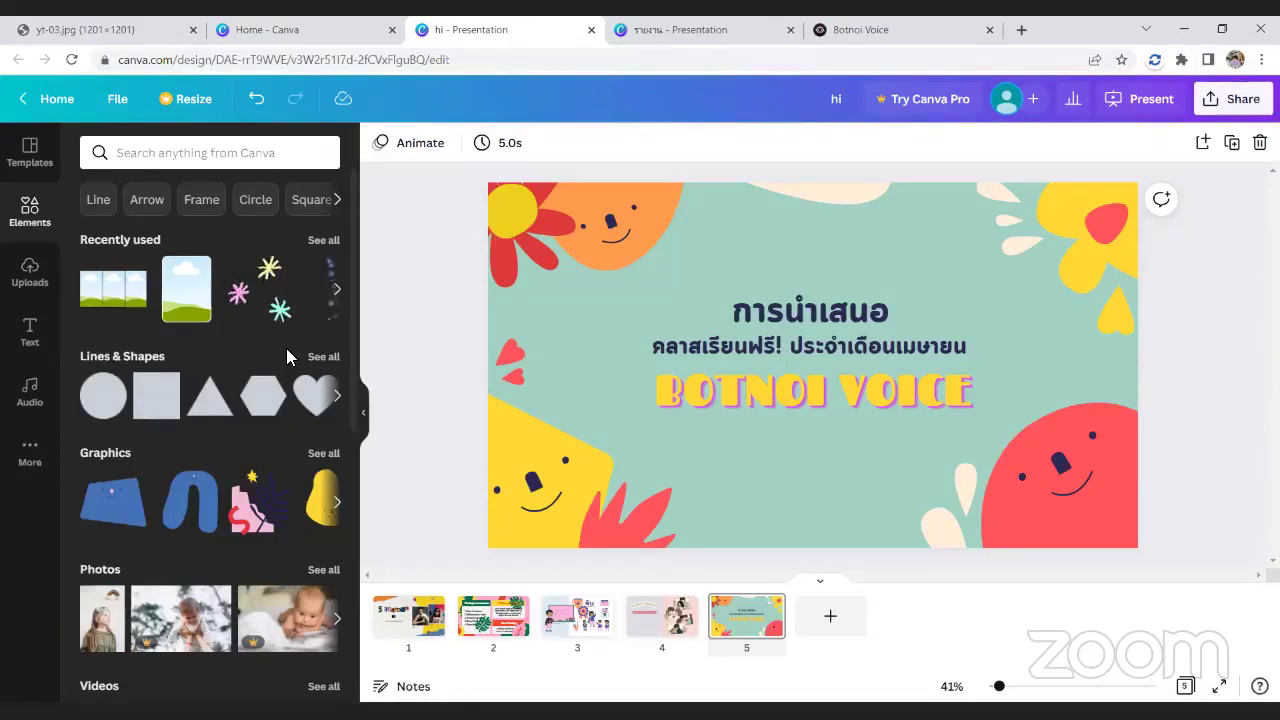
pyautogui.scroll(-5, 286, 350)
pyautogui.scroll(5, 271, 420)
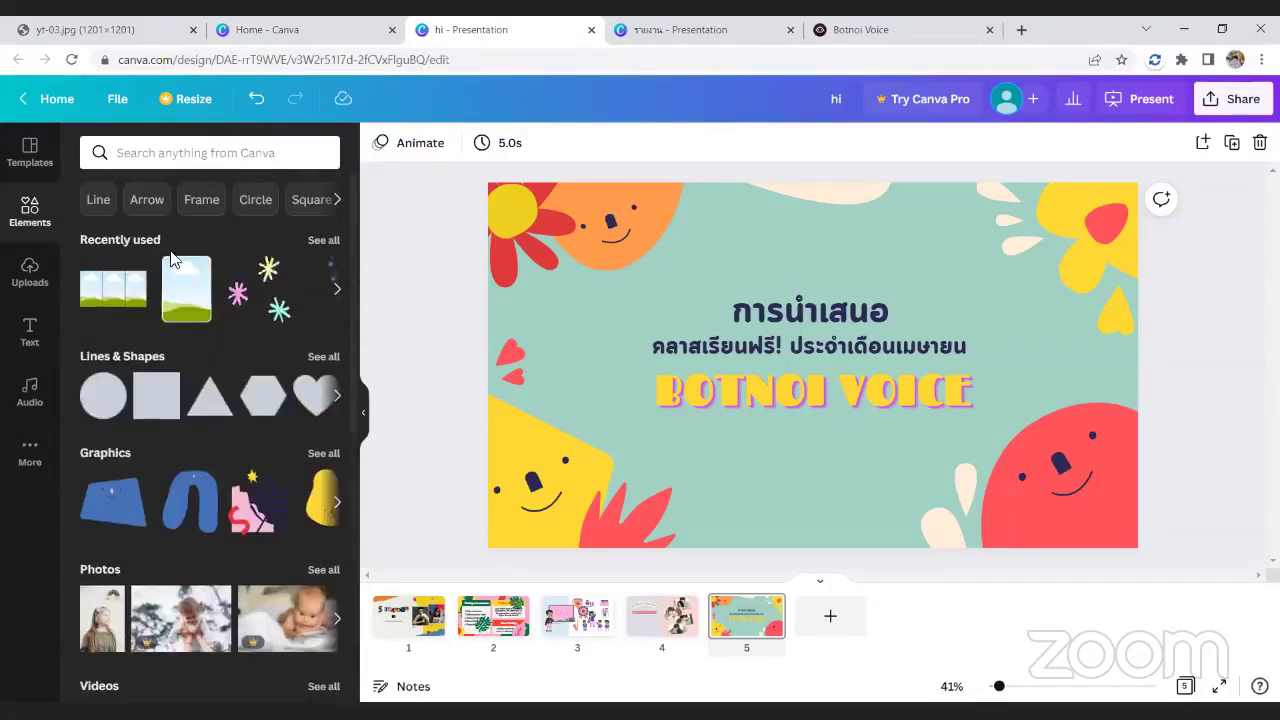
pyautogui.scroll(-2, 276, 340)
pyautogui.scroll(-1, 276, 338)
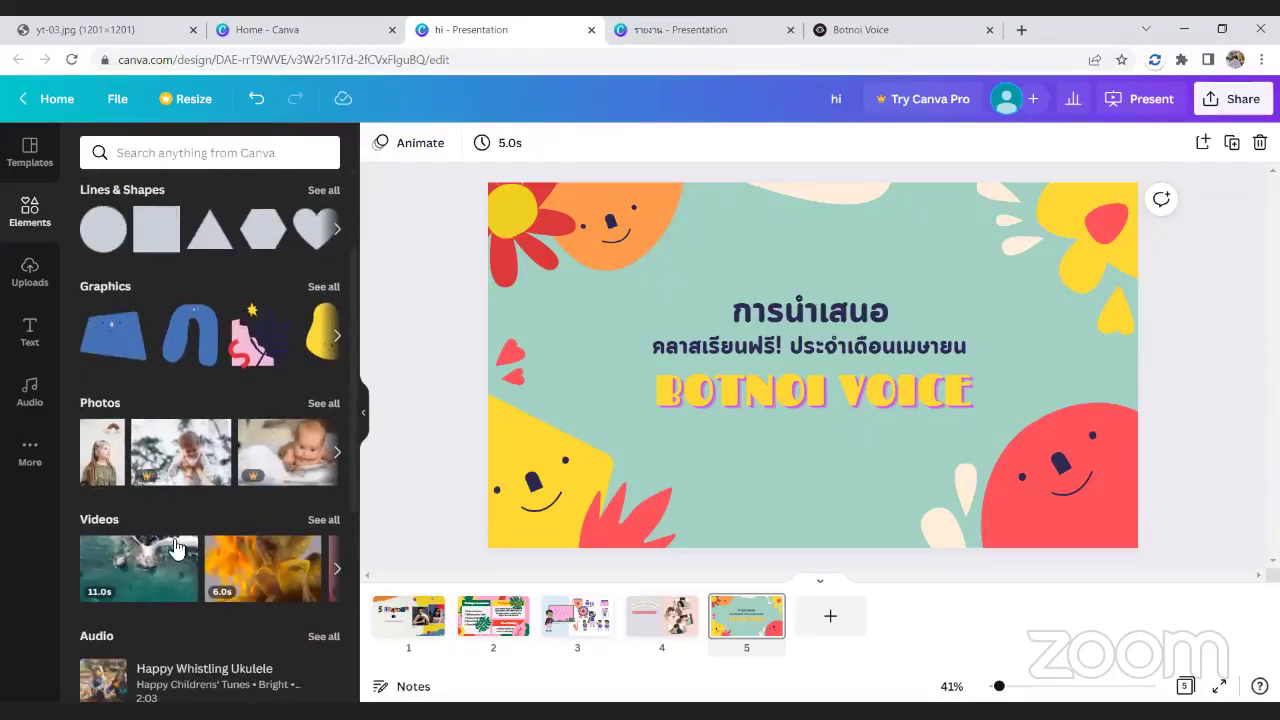
pyautogui.click(108, 240)
pyautogui.moveTo(808, 443); pyautogui.dragTo(615, 424)
pyautogui.moveTo(716, 452); pyautogui.dragTo(680, 263)
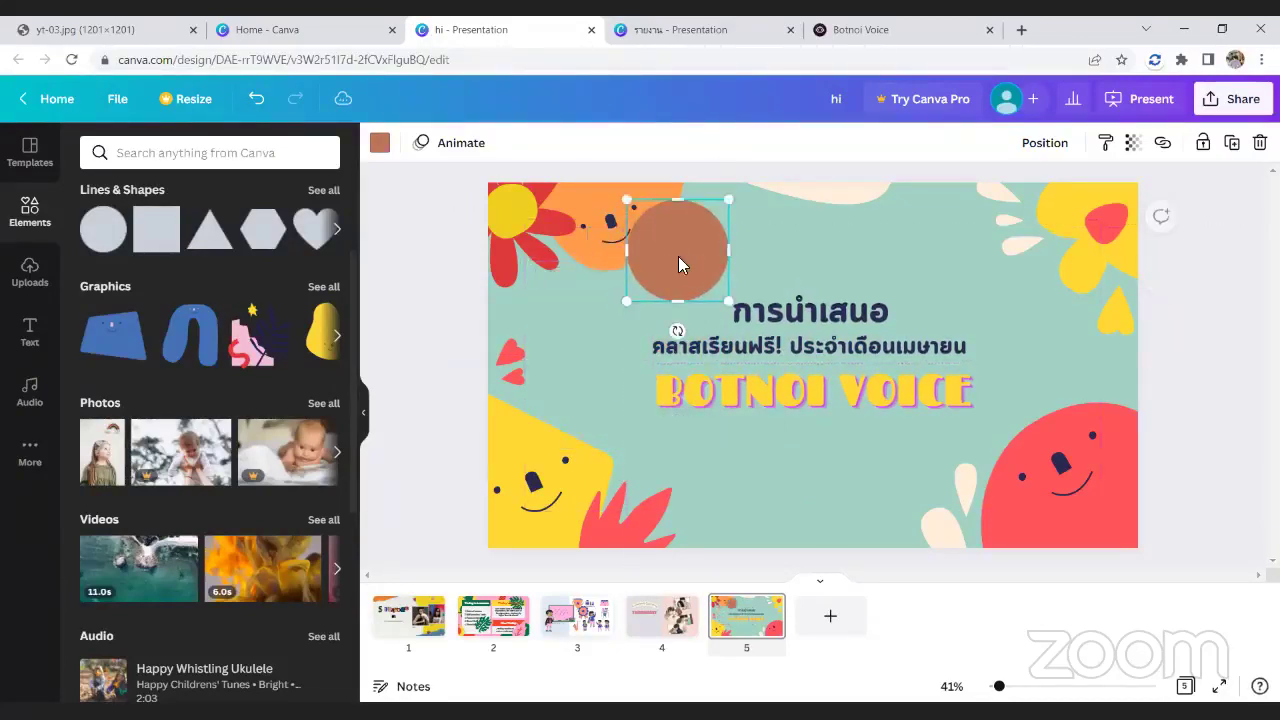
pyautogui.click(162, 240)
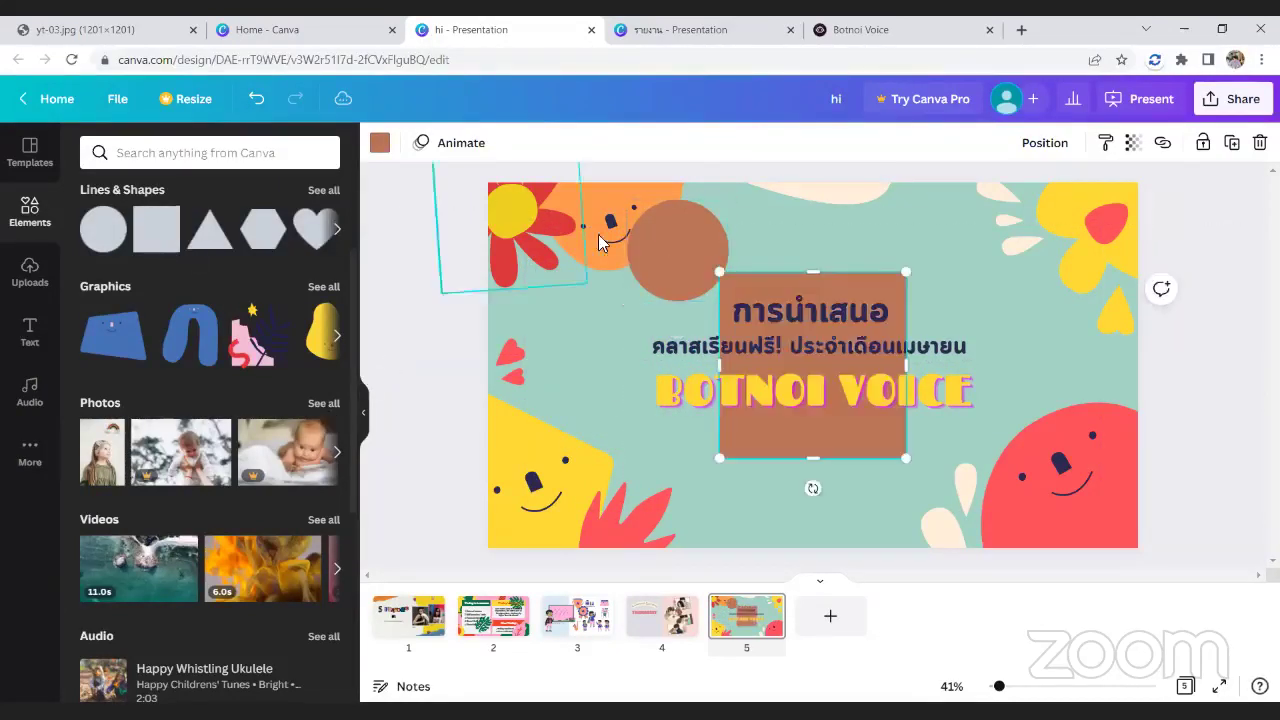
pyautogui.moveTo(719, 271); pyautogui.dragTo(773, 253)
# - Add a small brown ring outline at the slide's top-right and show all shapes
pyautogui.click(335, 230)
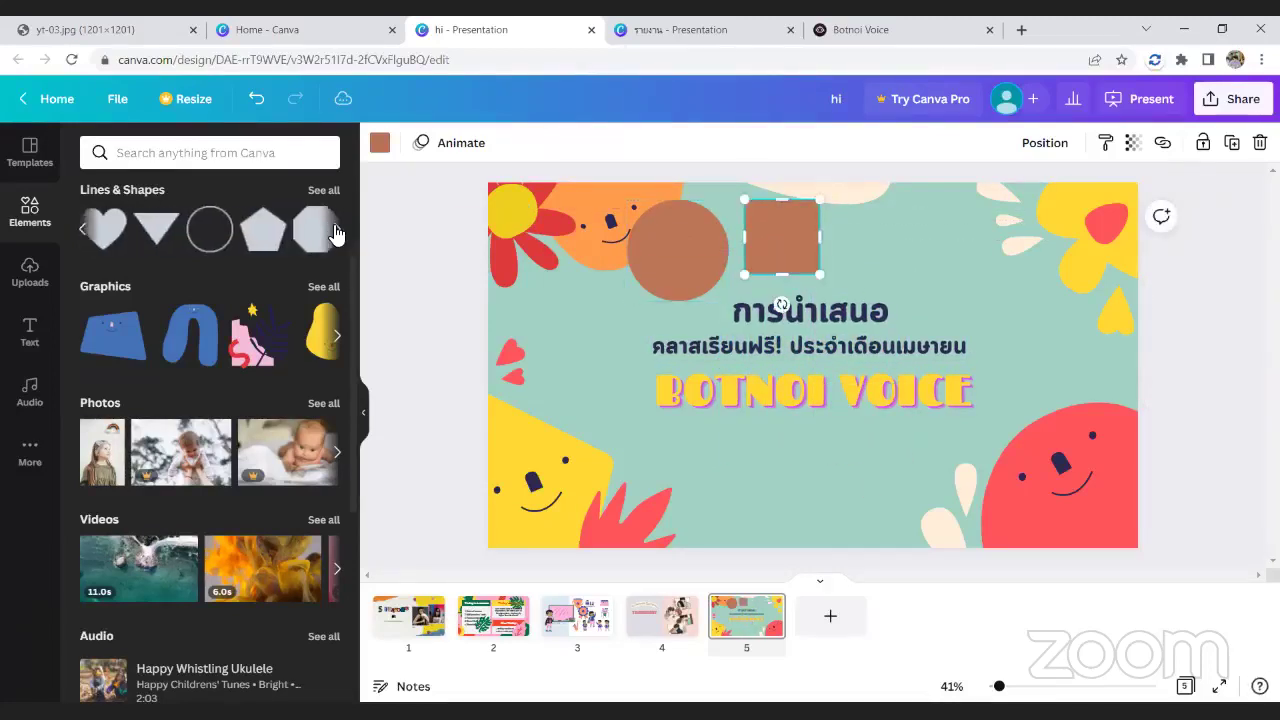
pyautogui.click(210, 230)
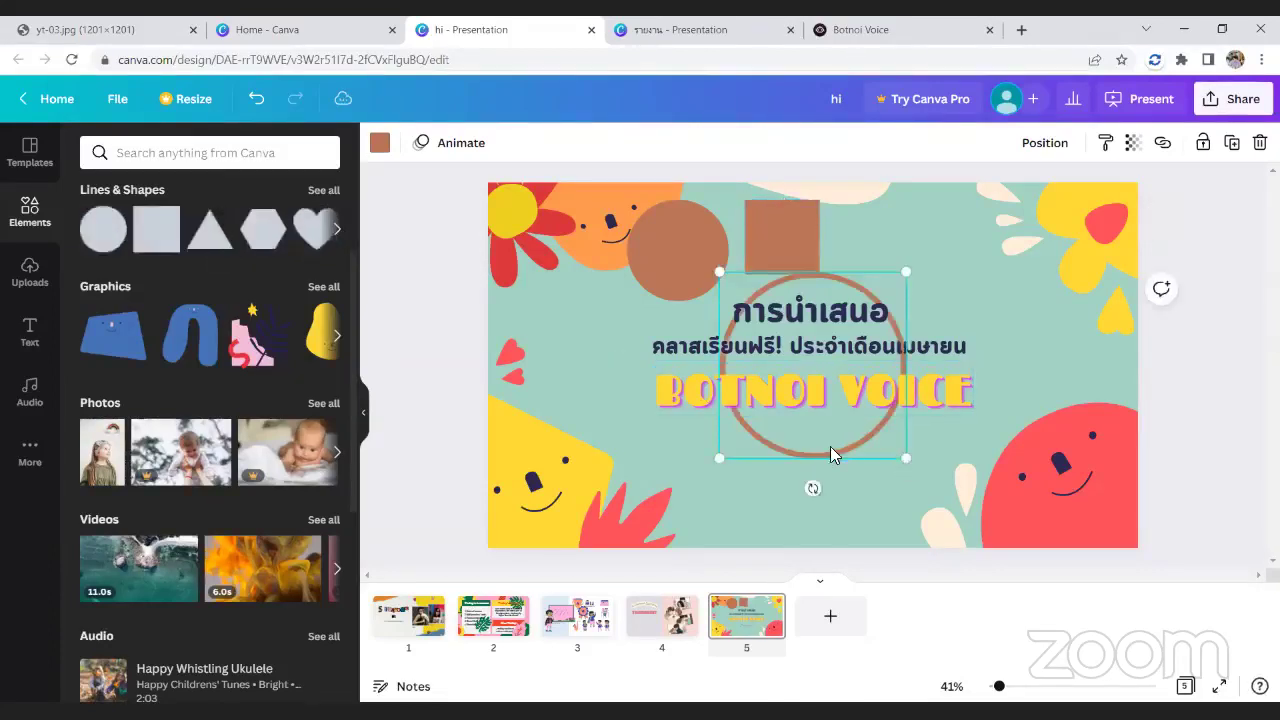
pyautogui.moveTo(830, 453); pyautogui.dragTo(1034, 366)
pyautogui.moveTo(924, 378); pyautogui.dragTo(960, 358)
pyautogui.click(321, 195)
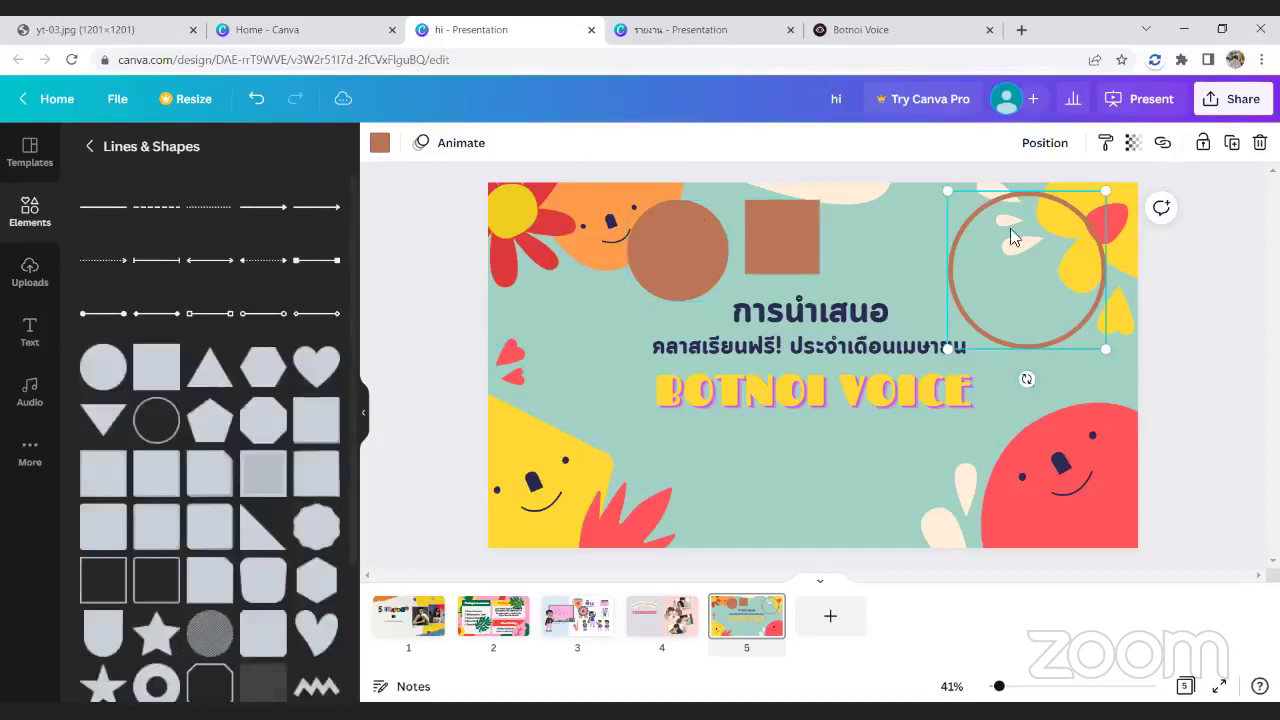
# - Fit the brown circle inside the ring and add a small brown arrow shape
pyautogui.moveTo(668, 251); pyautogui.dragTo(1001, 258)
pyautogui.moveTo(1063, 309); pyautogui.dragTo(1098, 345)
pyautogui.moveTo(1014, 275); pyautogui.dragTo(1021, 285)
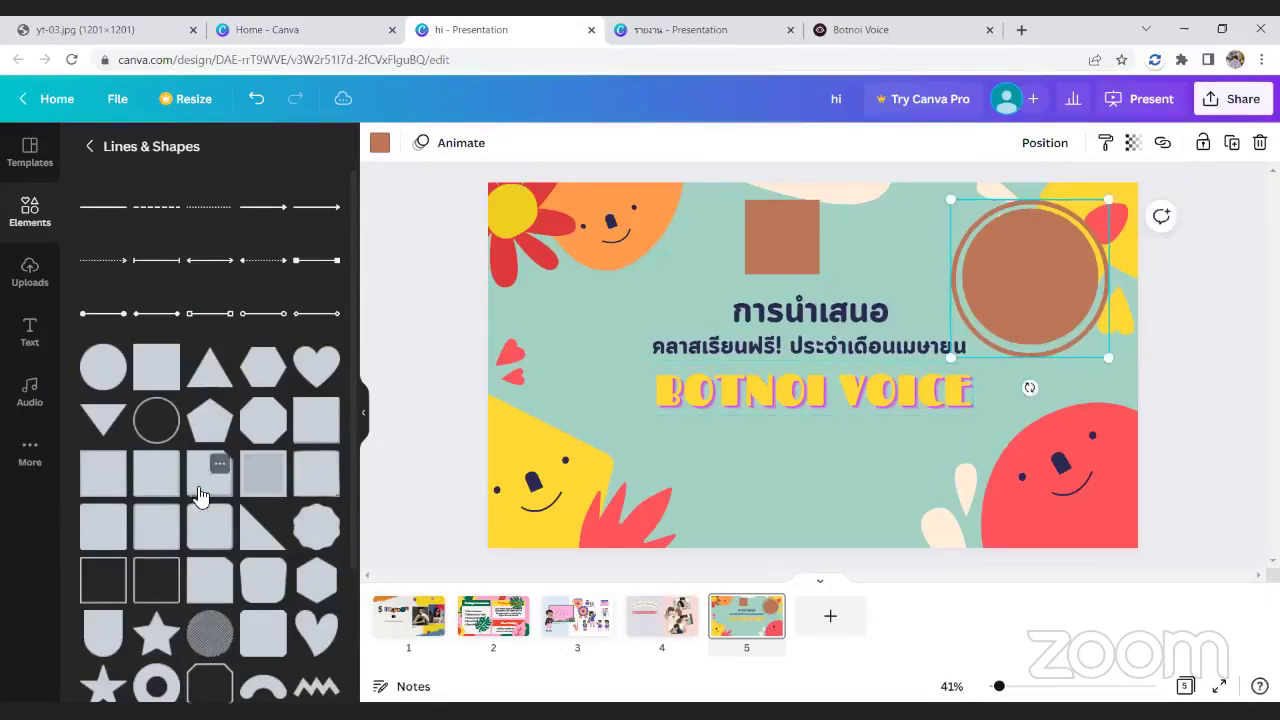
pyautogui.scroll(-5, 199, 493)
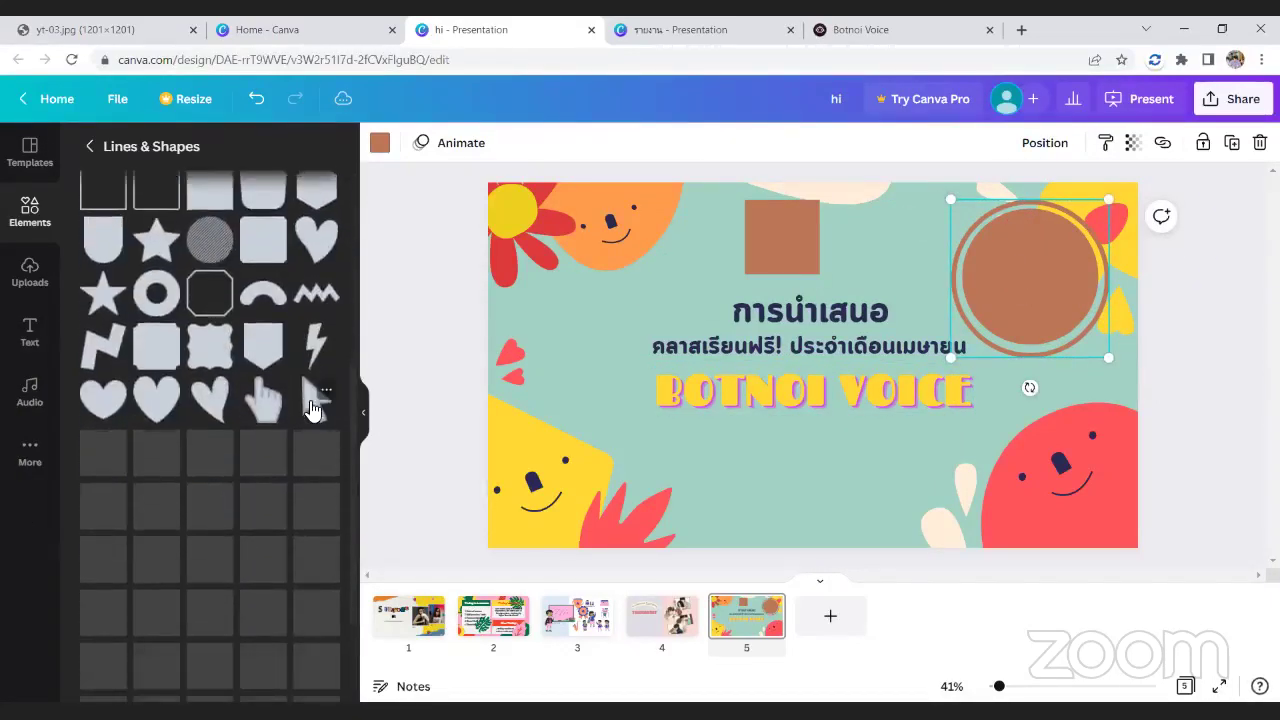
pyautogui.click(314, 400)
pyautogui.moveTo(866, 458); pyautogui.dragTo(816, 370)
pyautogui.moveTo(783, 290); pyautogui.dragTo(1020, 415)
# - Add a wavy-top shape to slide 5's bottom-left edge
pyautogui.scroll(-1, 122, 562)
pyautogui.scroll(-4, 320, 554)
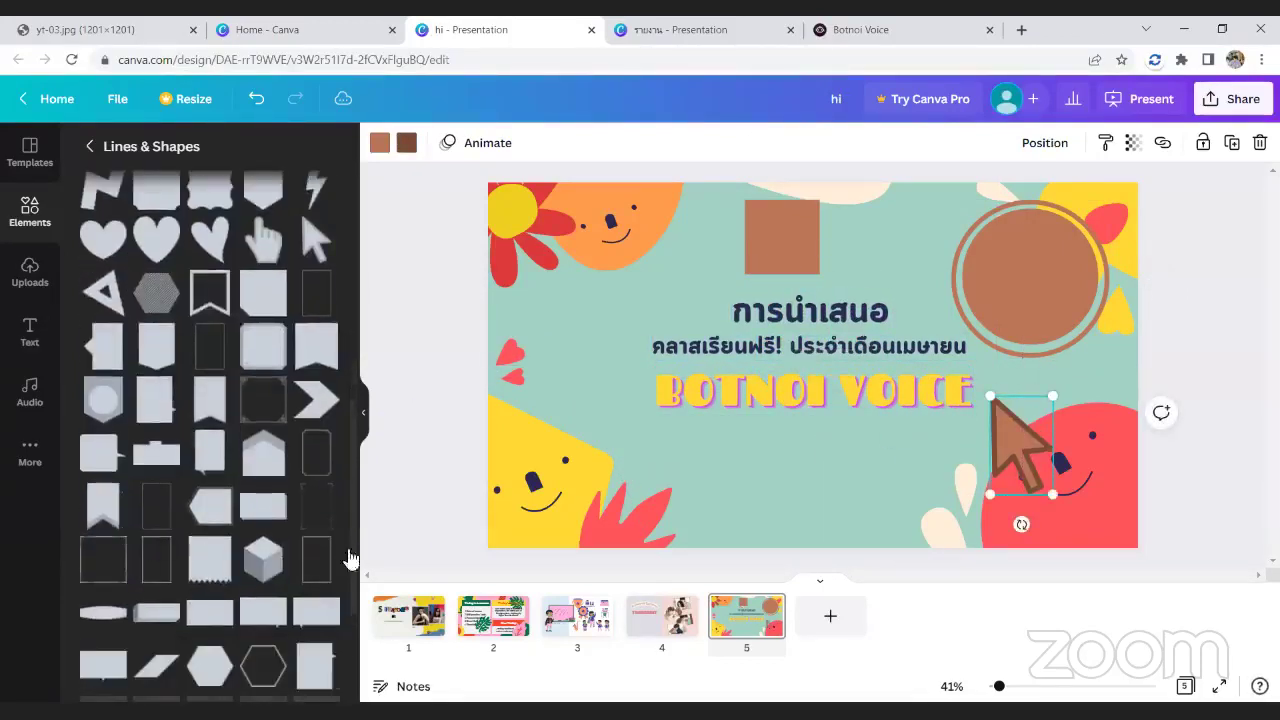
pyautogui.click(320, 546)
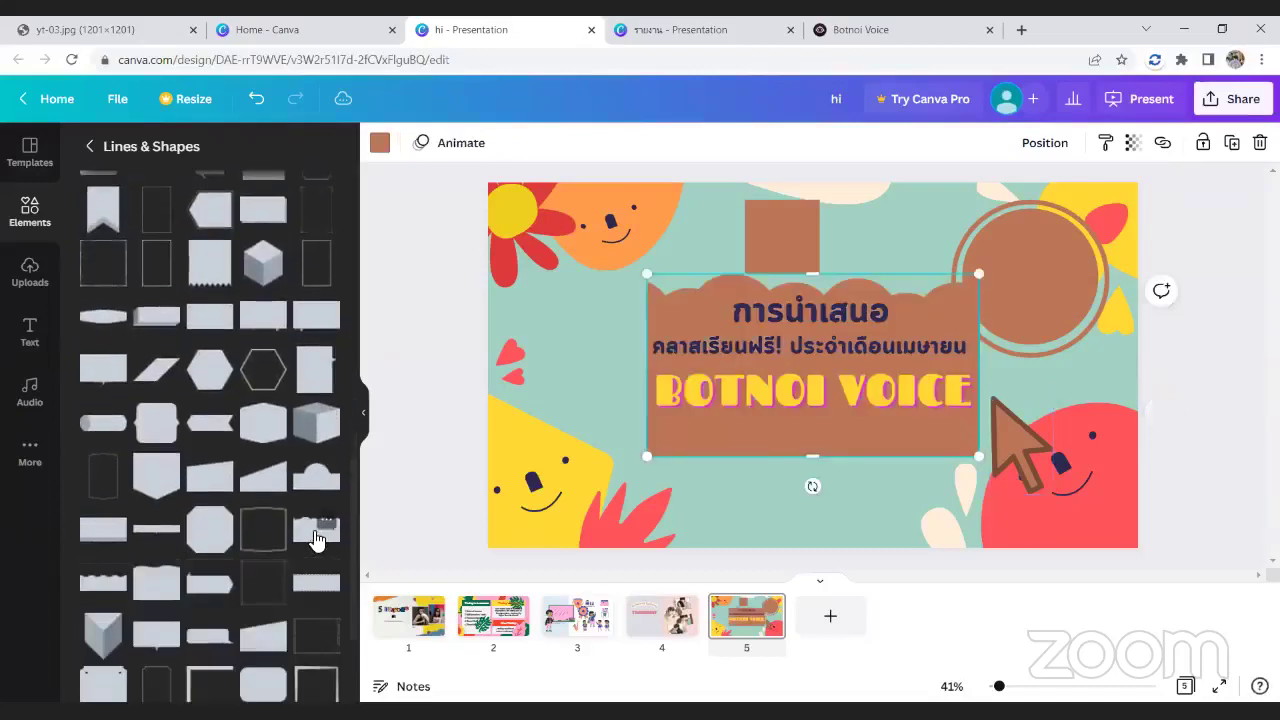
pyautogui.moveTo(760, 443)
pyautogui.mouseDown()
pyautogui.moveTo(590, 612)
pyautogui.moveTo(612, 572)
pyautogui.mouseUp()
pyautogui.click(757, 635)
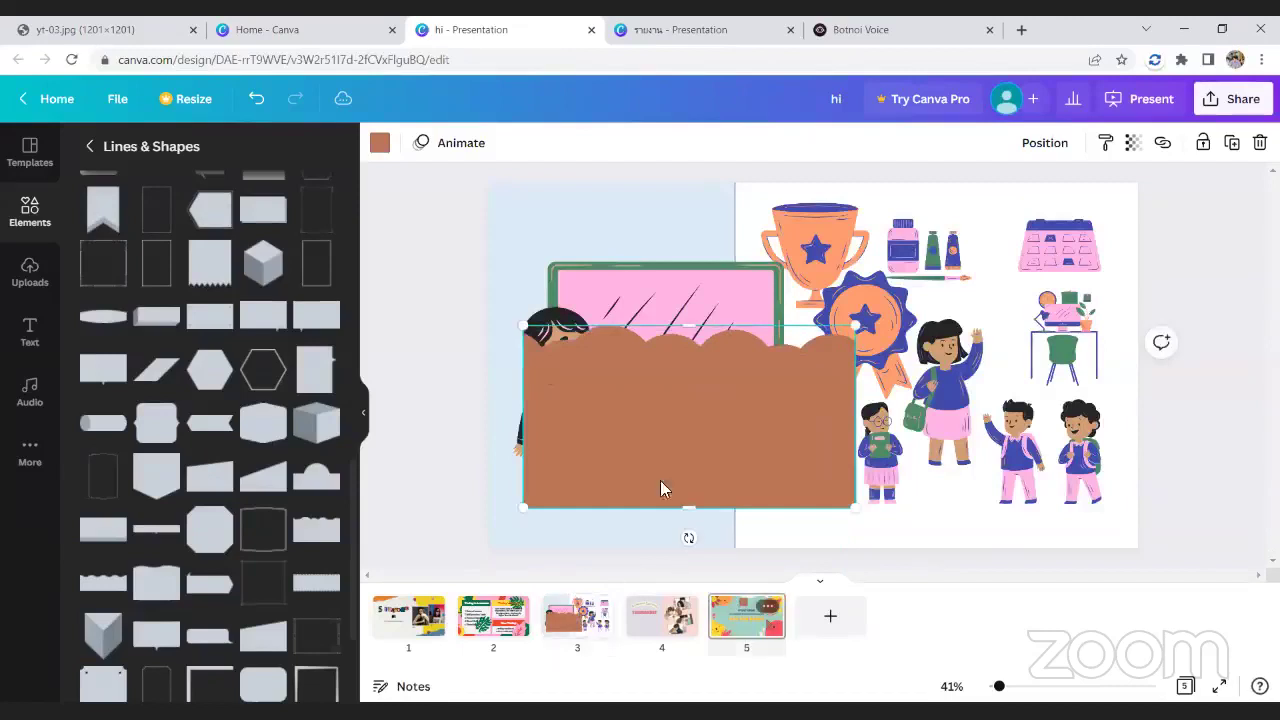
pyautogui.click(318, 537)
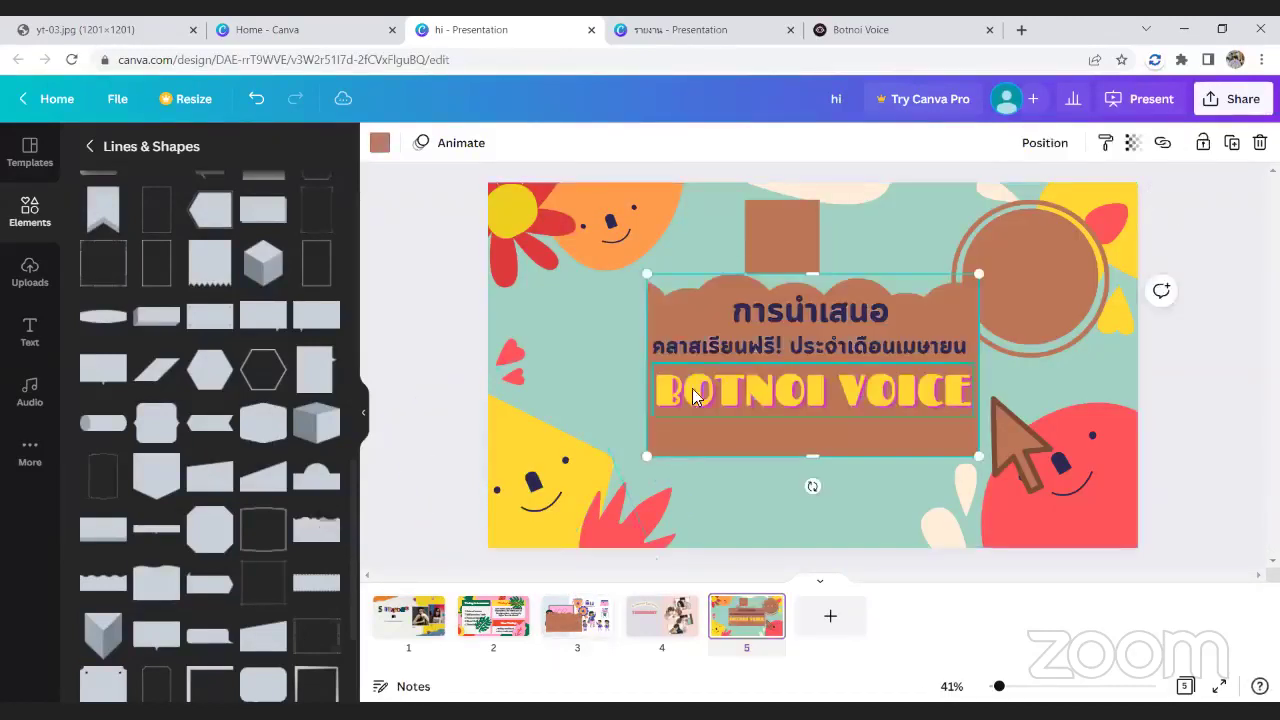
pyautogui.moveTo(670, 296)
pyautogui.mouseDown()
pyautogui.moveTo(566, 323)
pyautogui.moveTo(504, 432)
pyautogui.mouseUp()
pyautogui.moveTo(592, 475); pyautogui.dragTo(584, 488)
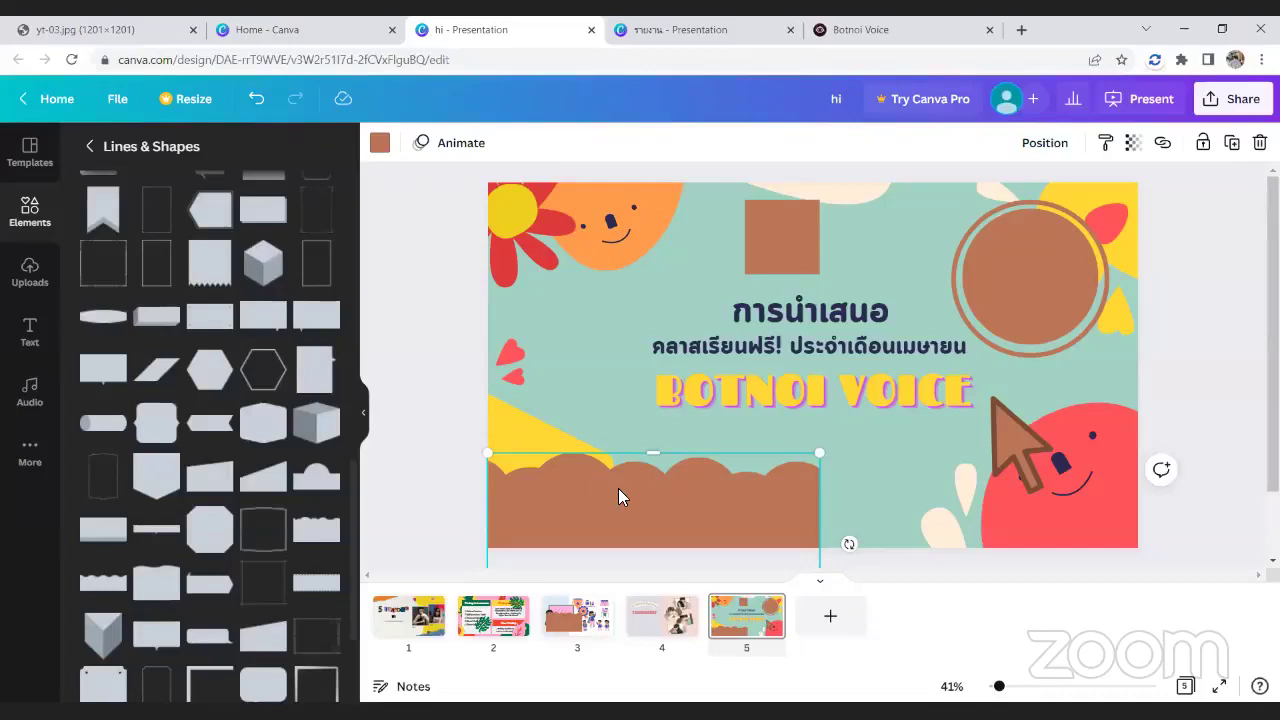
# - Delete the square, ring, circle, wavy shape and arrow from slide 5
pyautogui.click(766, 246)
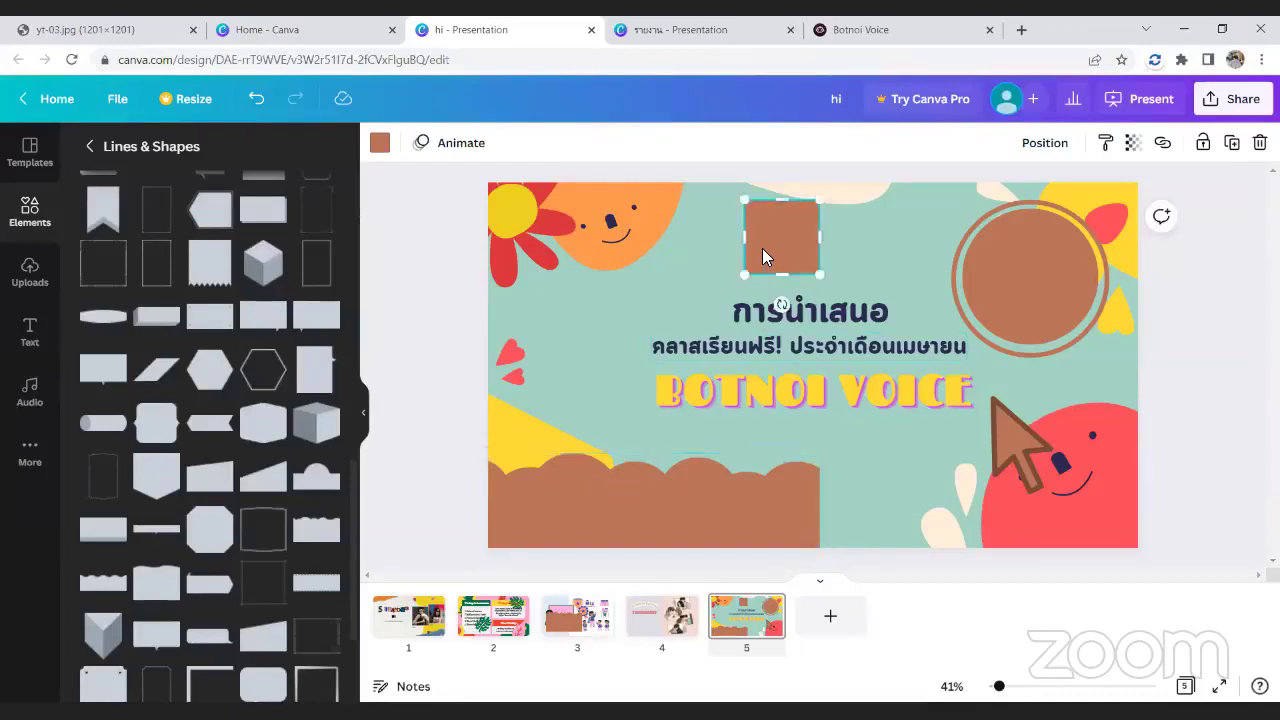
pyautogui.press('Delete')
pyautogui.click(1014, 270)
pyautogui.press('Delete')
pyautogui.click(972, 270)
pyautogui.press('Delete')
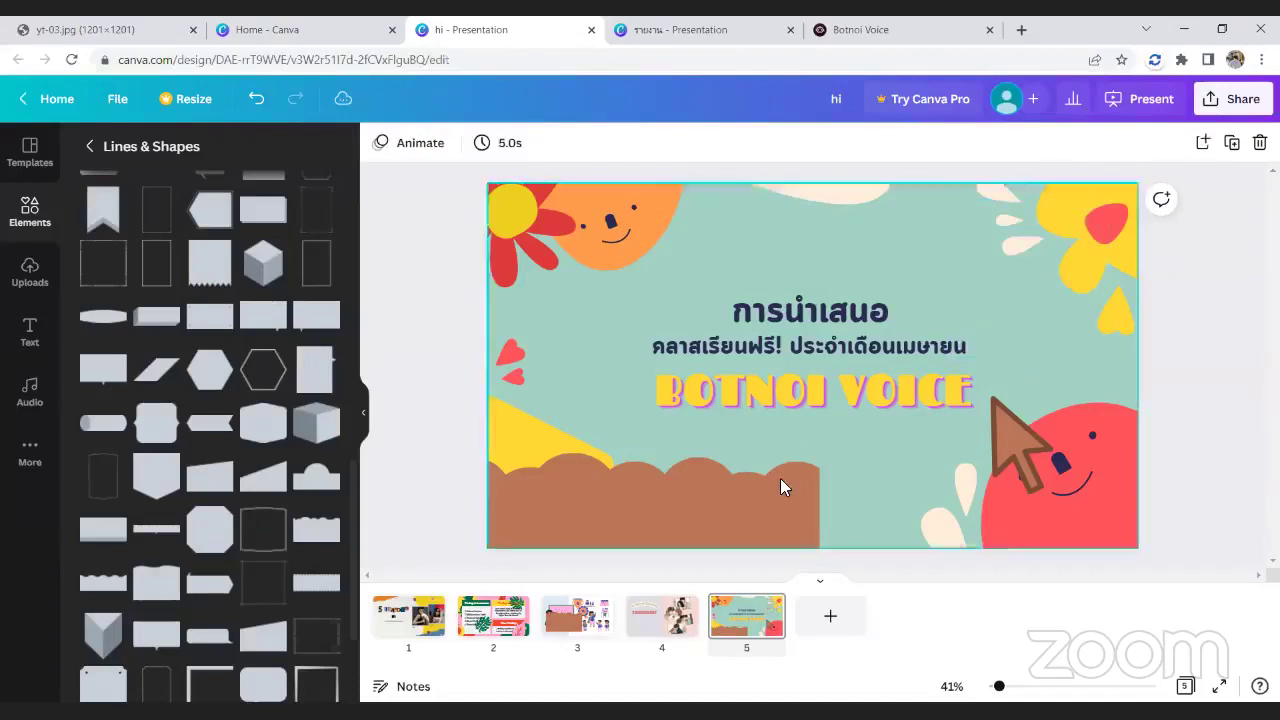
pyautogui.click(790, 460)
pyautogui.press('Delete')
pyautogui.click(1004, 432)
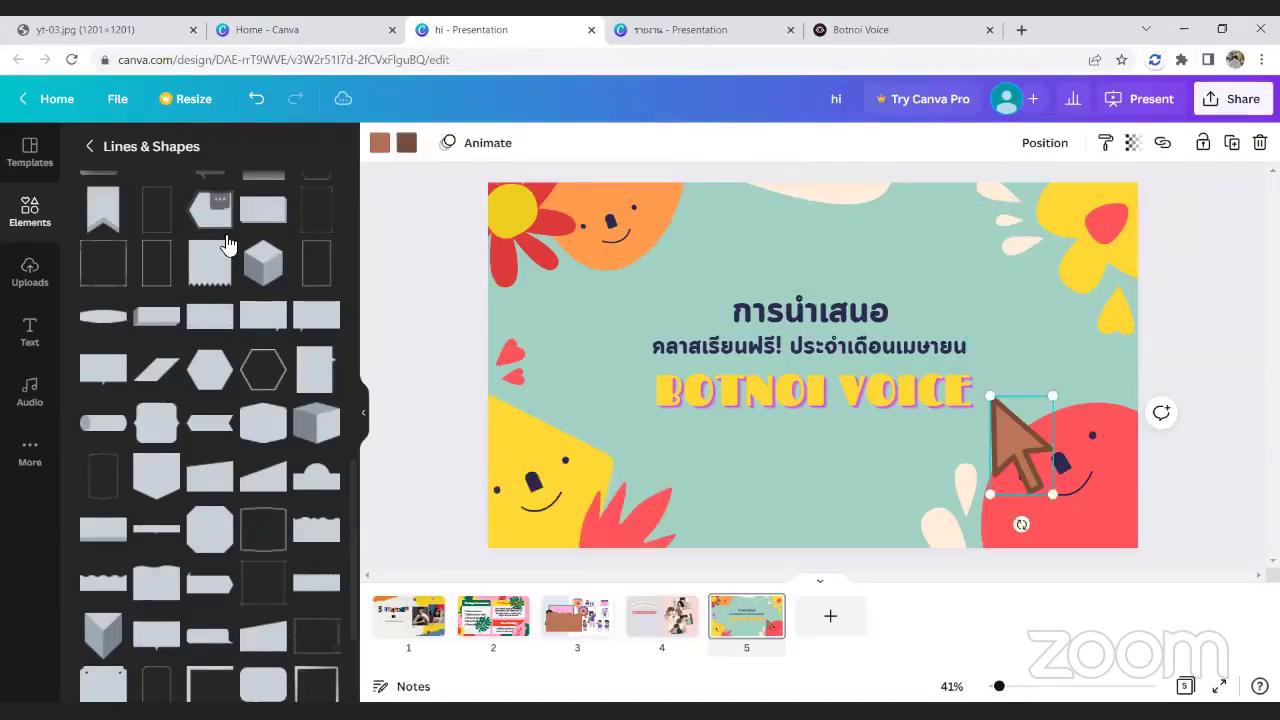
pyautogui.press('Delete')
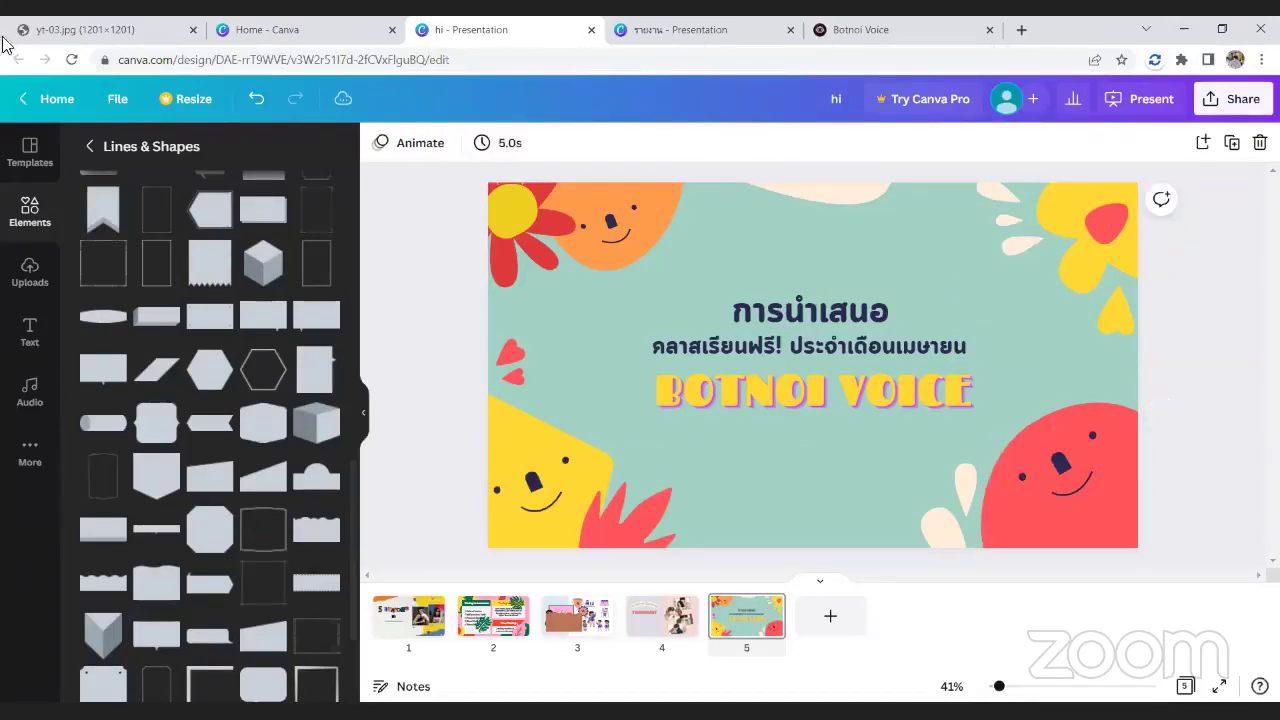
pyautogui.click(91, 148)
pyautogui.scroll(-1, 260, 370)
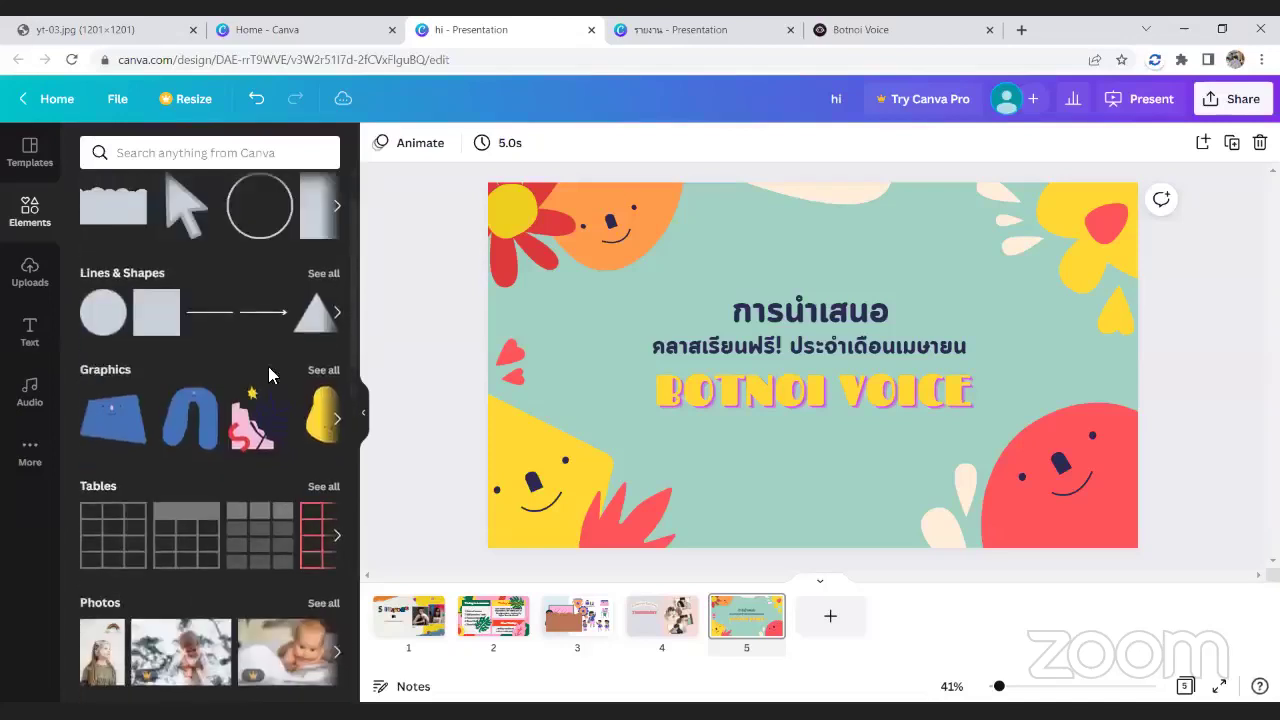
pyautogui.click(324, 370)
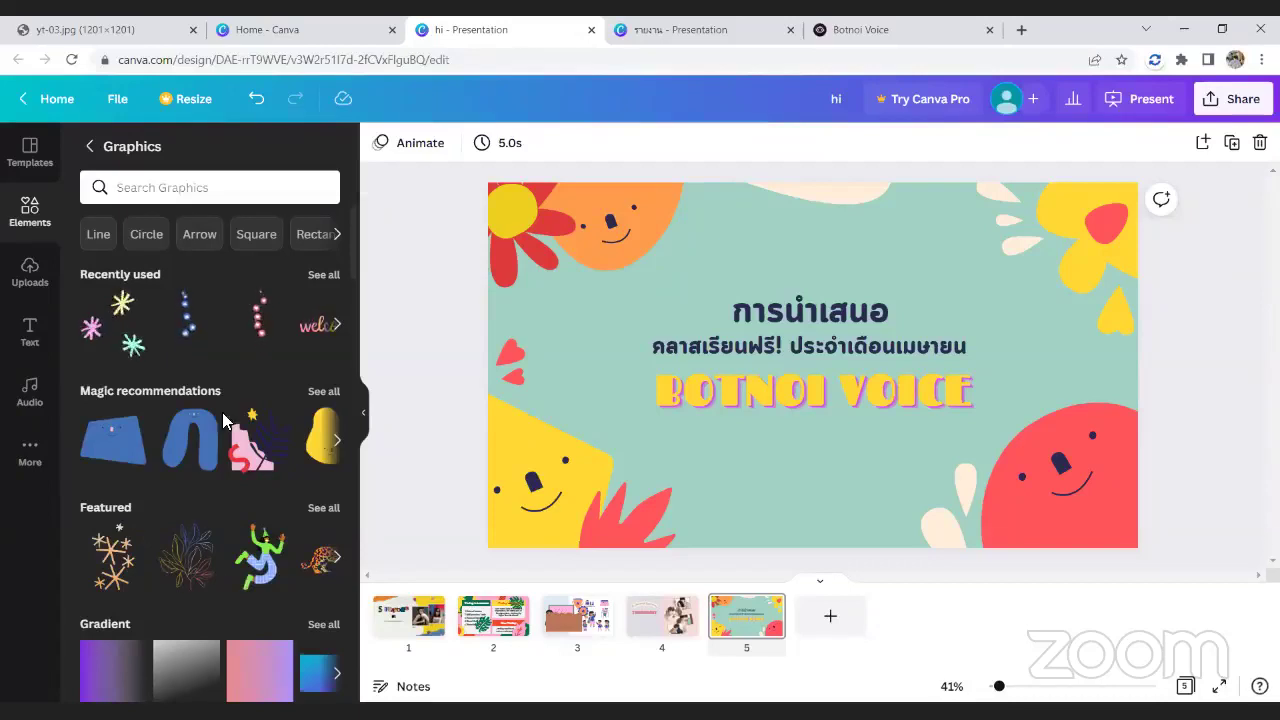
pyautogui.scroll(-6, 225, 415)
pyautogui.scroll(-7, 228, 420)
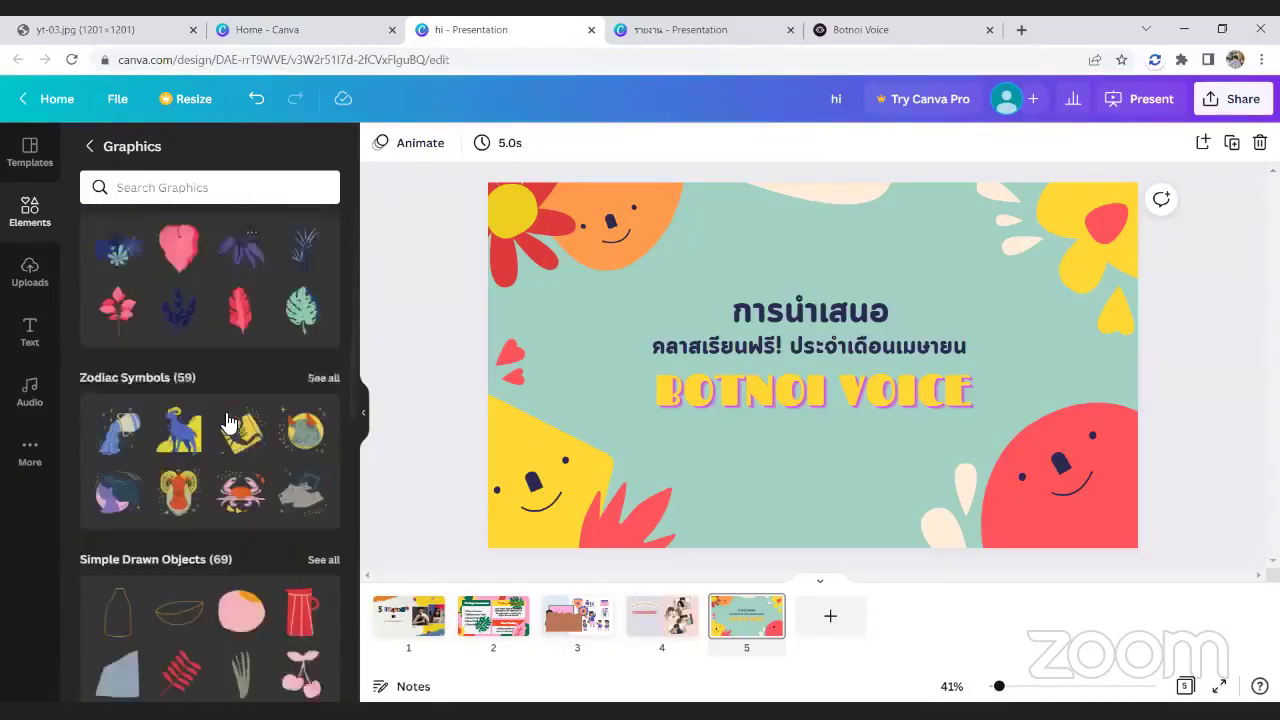
pyautogui.scroll(-4, 320, 485)
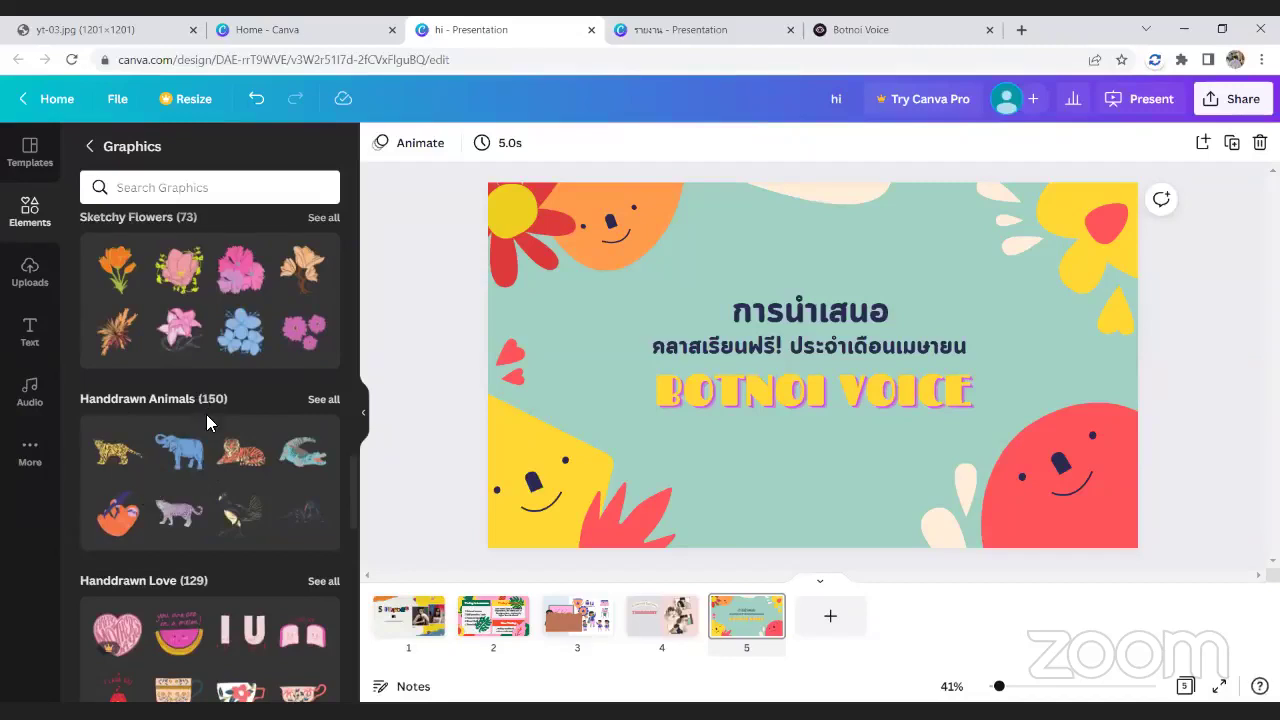
pyautogui.scroll(1, 206, 414)
pyautogui.scroll(3, 215, 390)
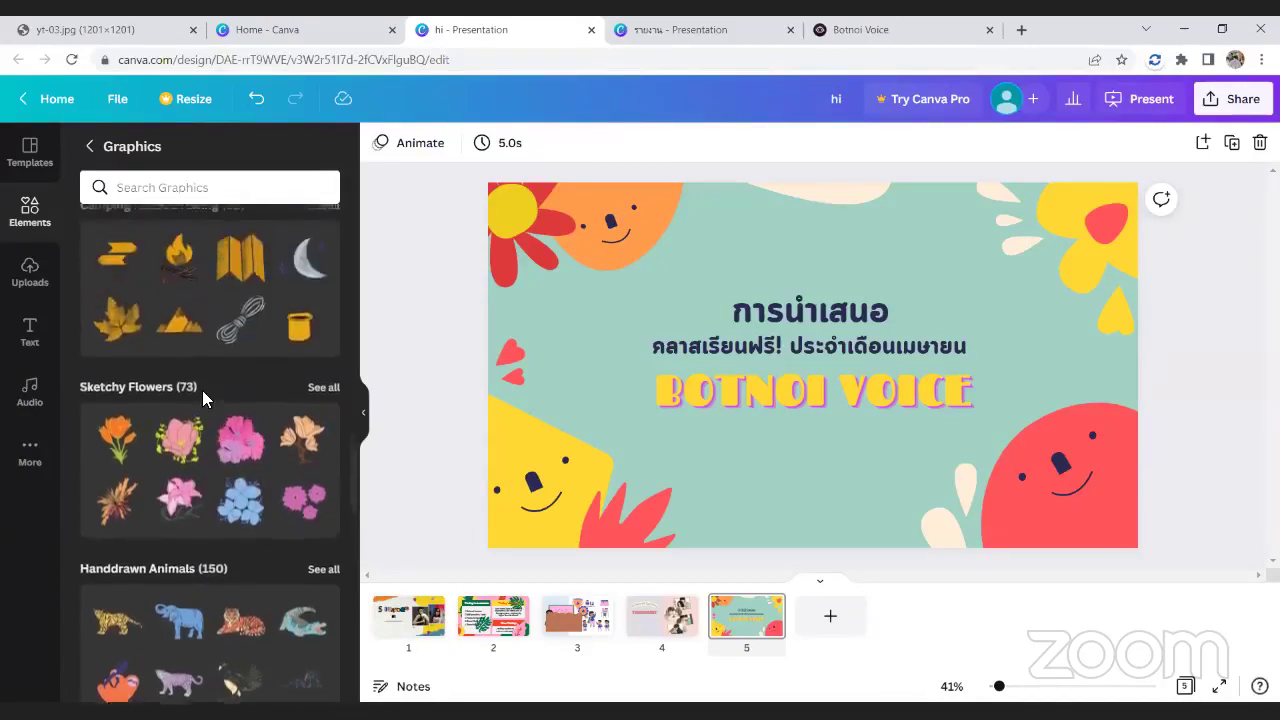
pyautogui.scroll(2, 205, 430)
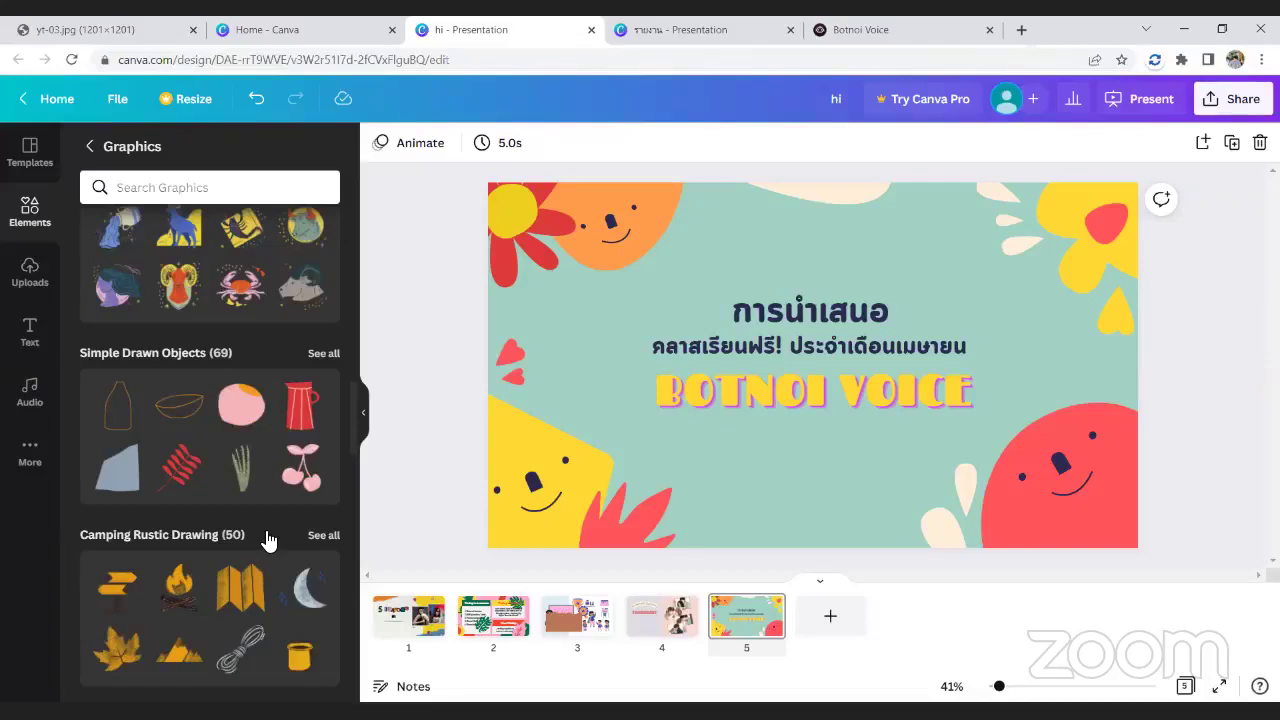
pyautogui.scroll(2, 268, 540)
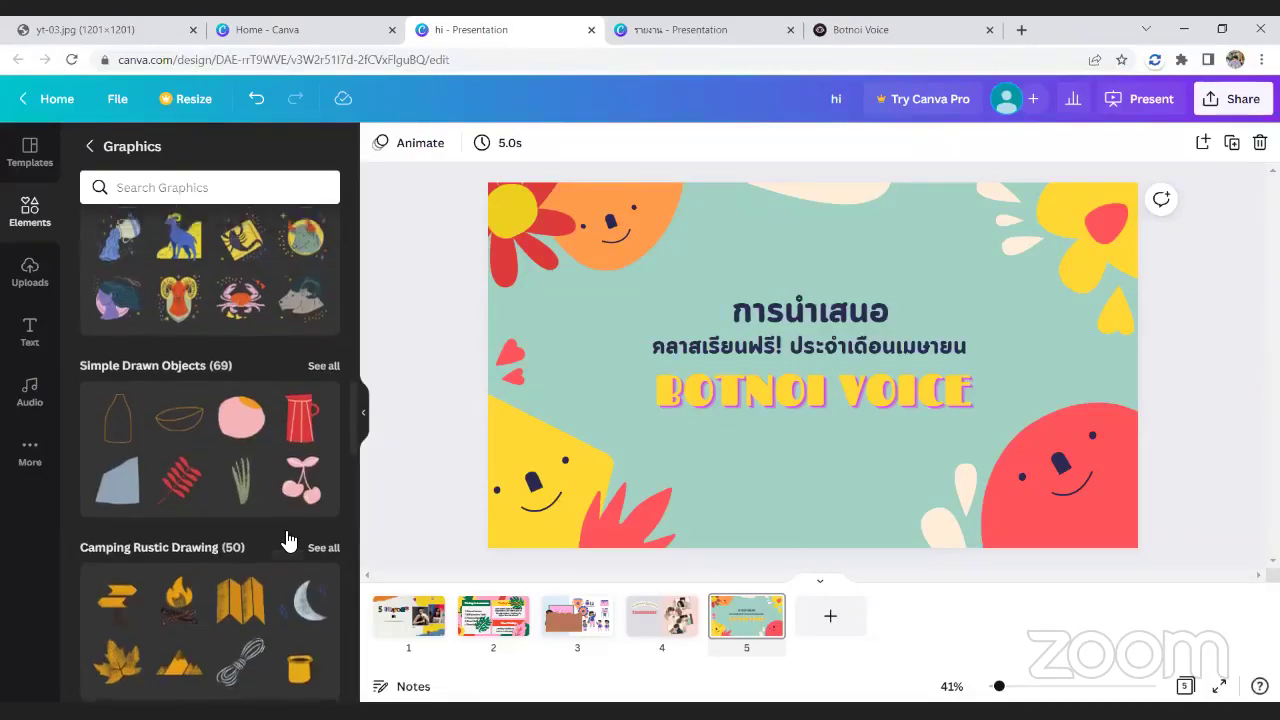
pyautogui.scroll(-15, 244, 425)
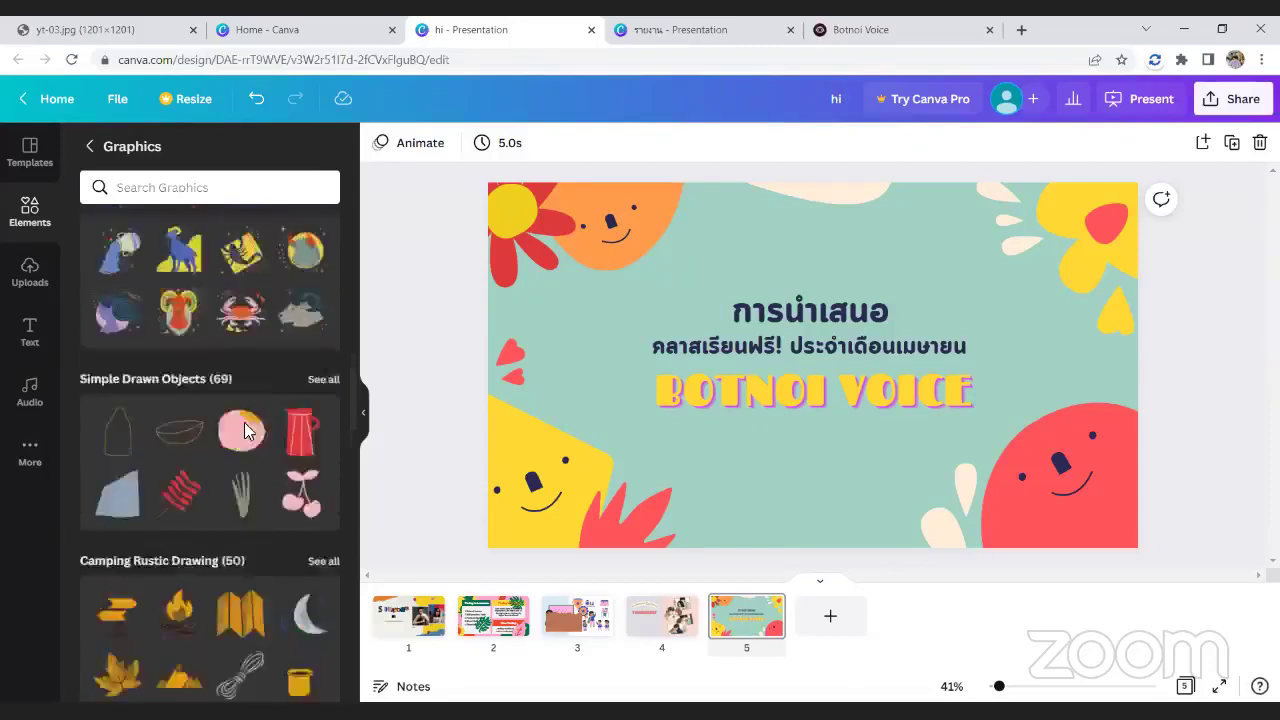
pyautogui.scroll(-4, 240, 435)
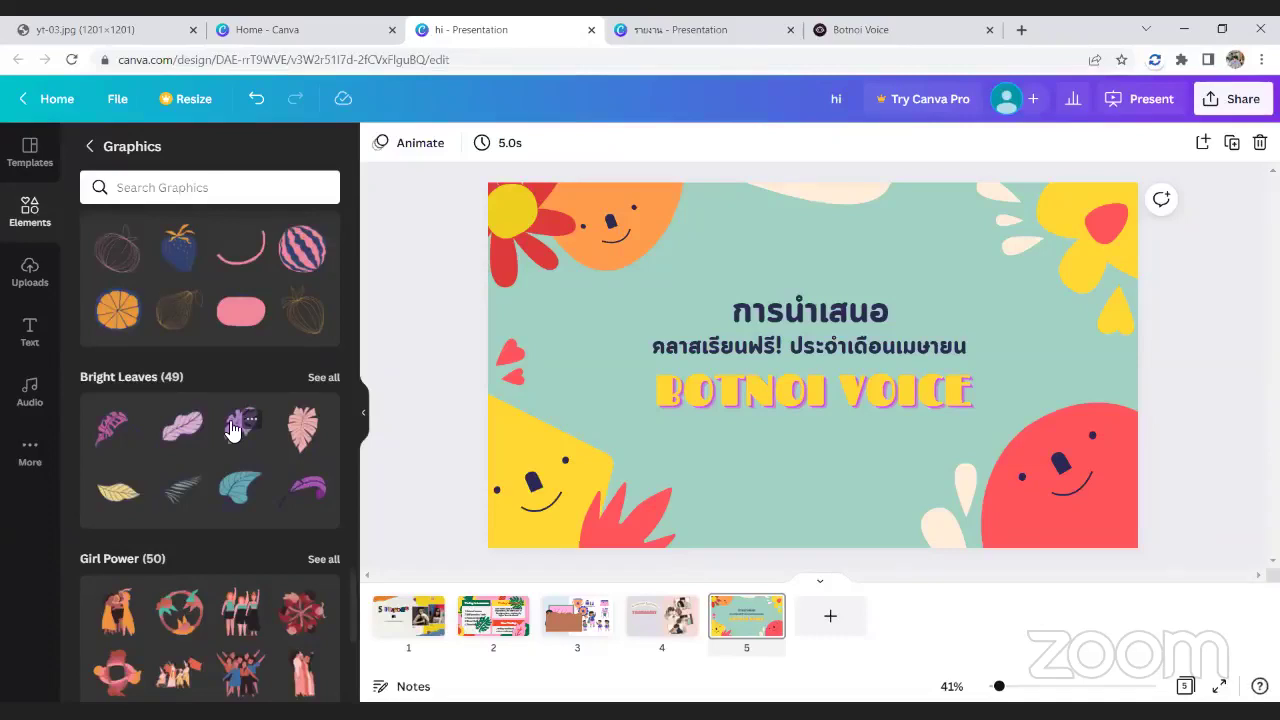
pyautogui.scroll(10, 231, 428)
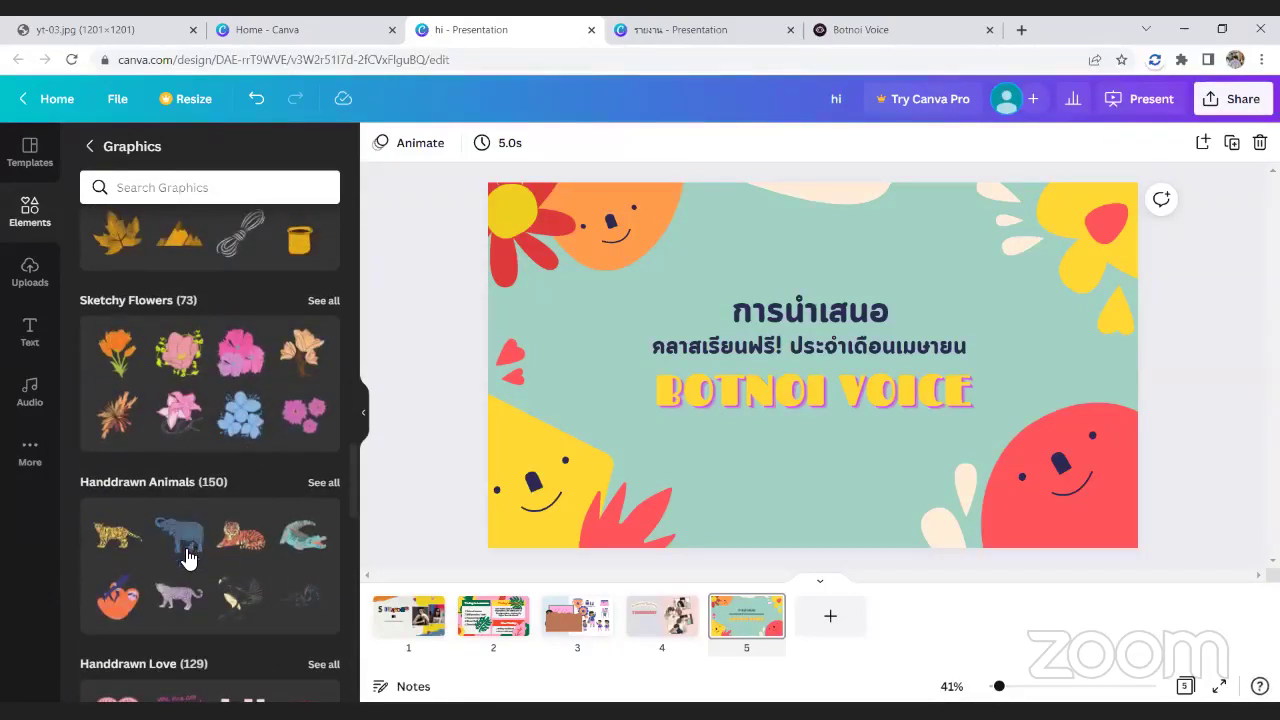
# - Try the Handdrawn Animals elephant on the slide, enlarge and move it, then delete it
pyautogui.moveTo(187, 543)
pyautogui.moveTo(187, 543); pyautogui.dragTo(386, 509)
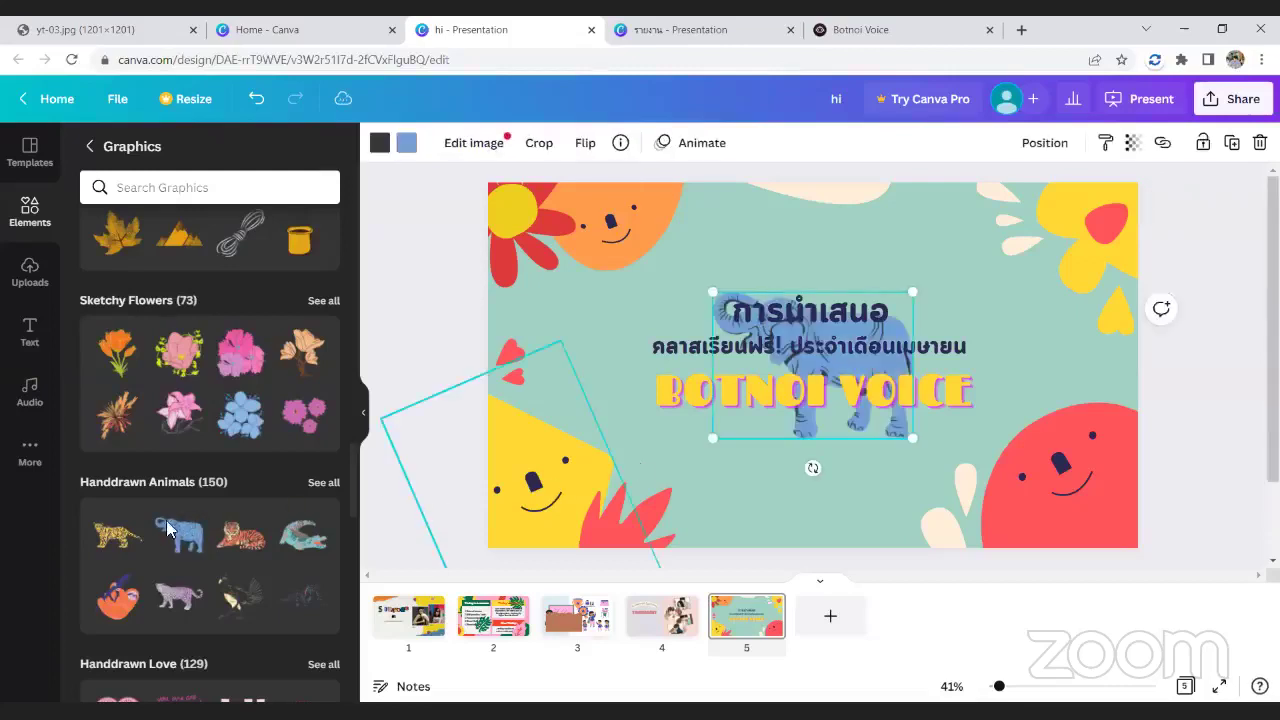
pyautogui.click(797, 403)
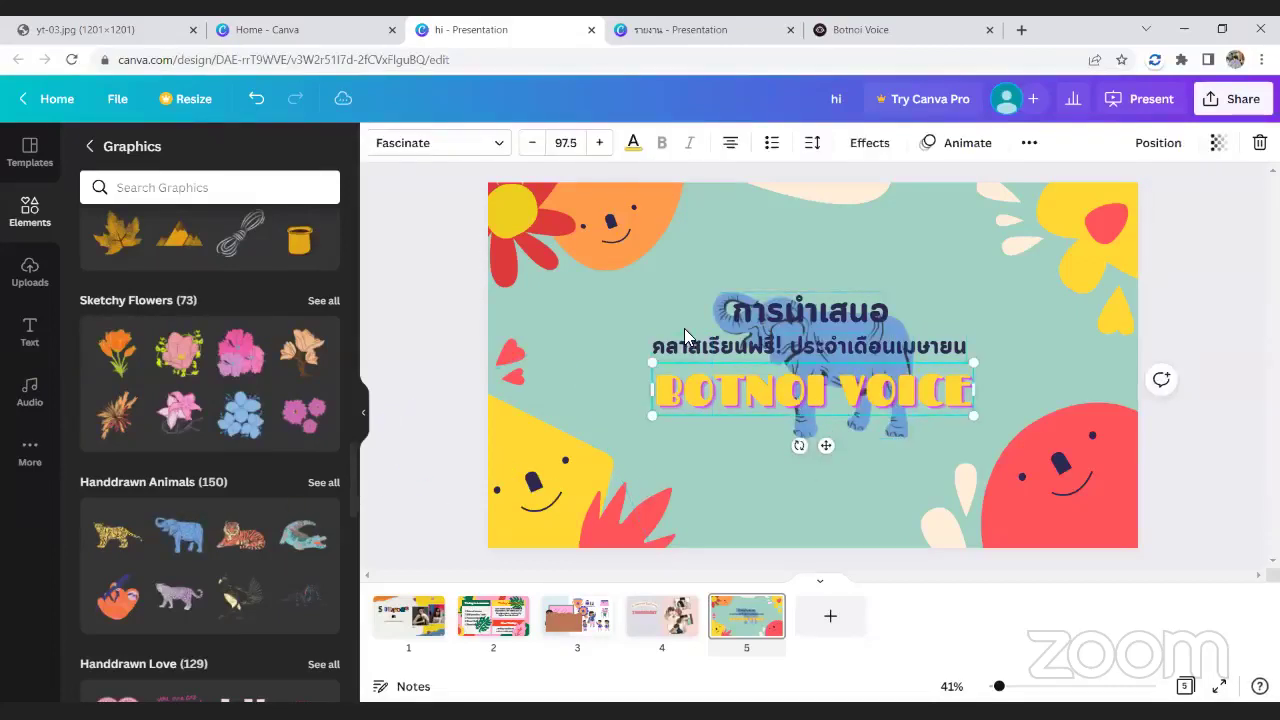
pyautogui.click(862, 425)
pyautogui.moveTo(862, 425); pyautogui.dragTo(798, 400)
pyautogui.moveTo(608, 272); pyautogui.dragTo(702, 316)
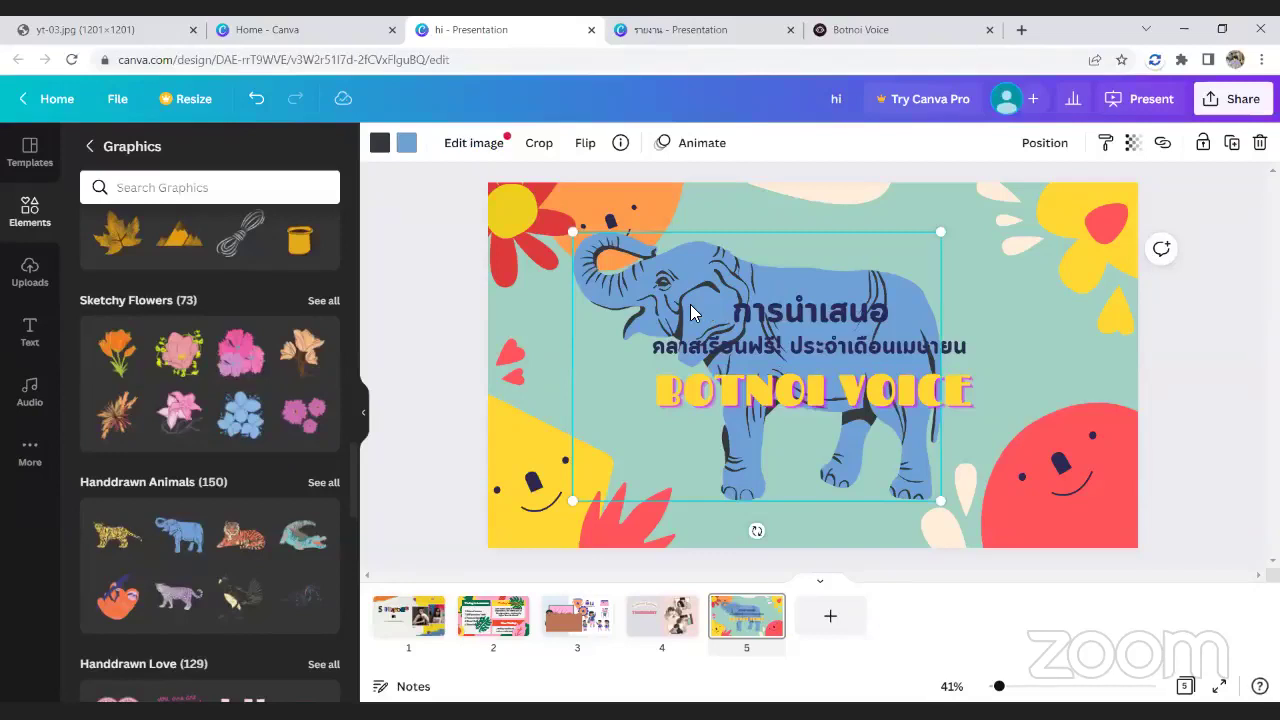
pyautogui.press('Delete')
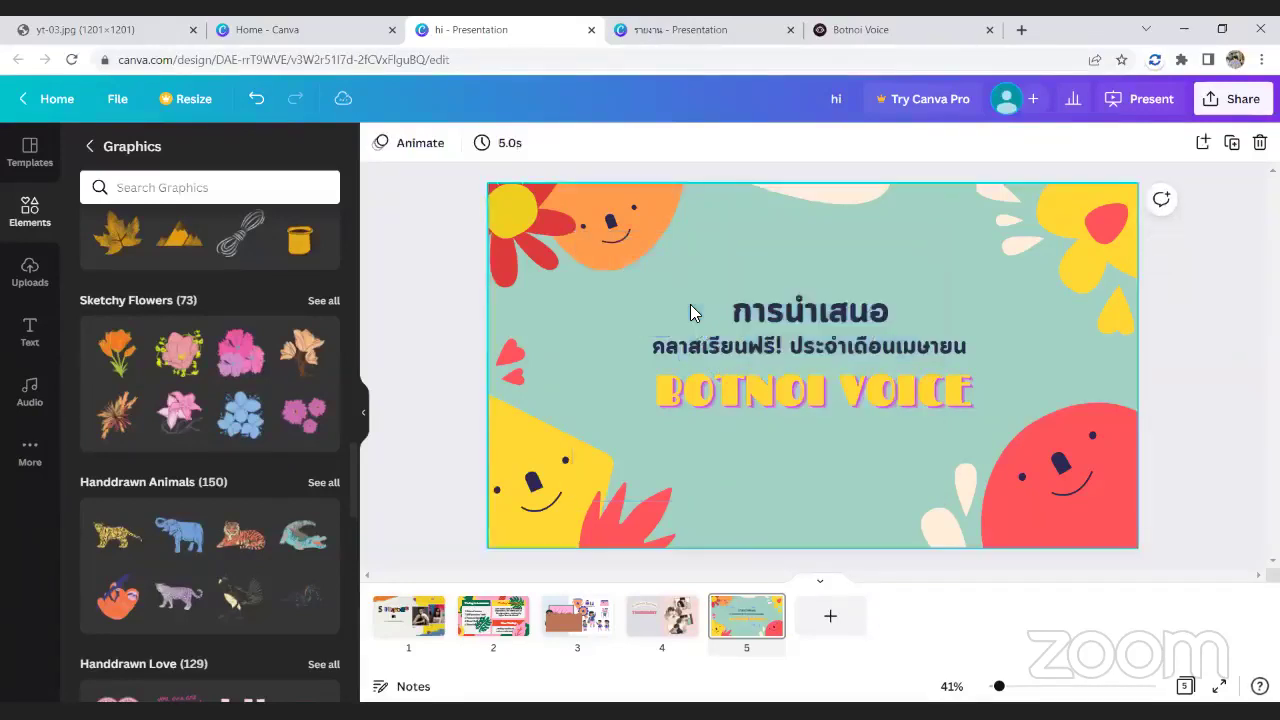
# - Return to the main elements library and browse further through the stock photos
pyautogui.click(90, 147)
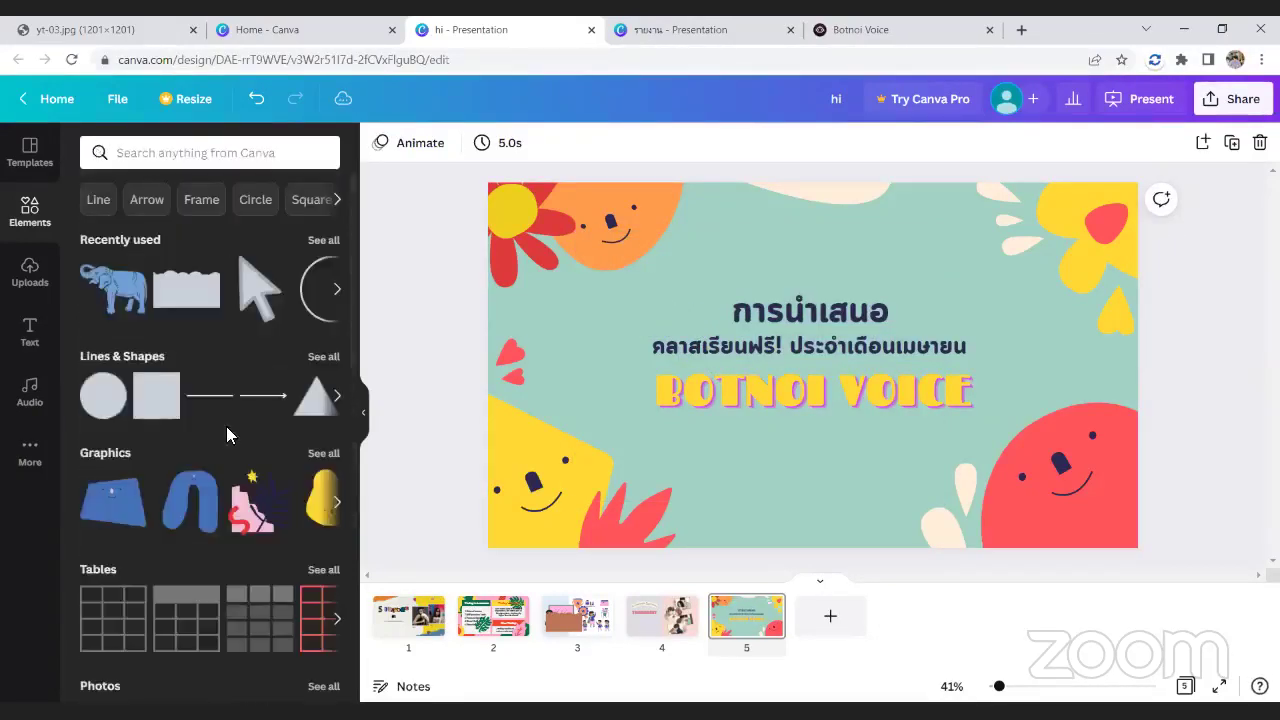
pyautogui.scroll(-3, 226, 426)
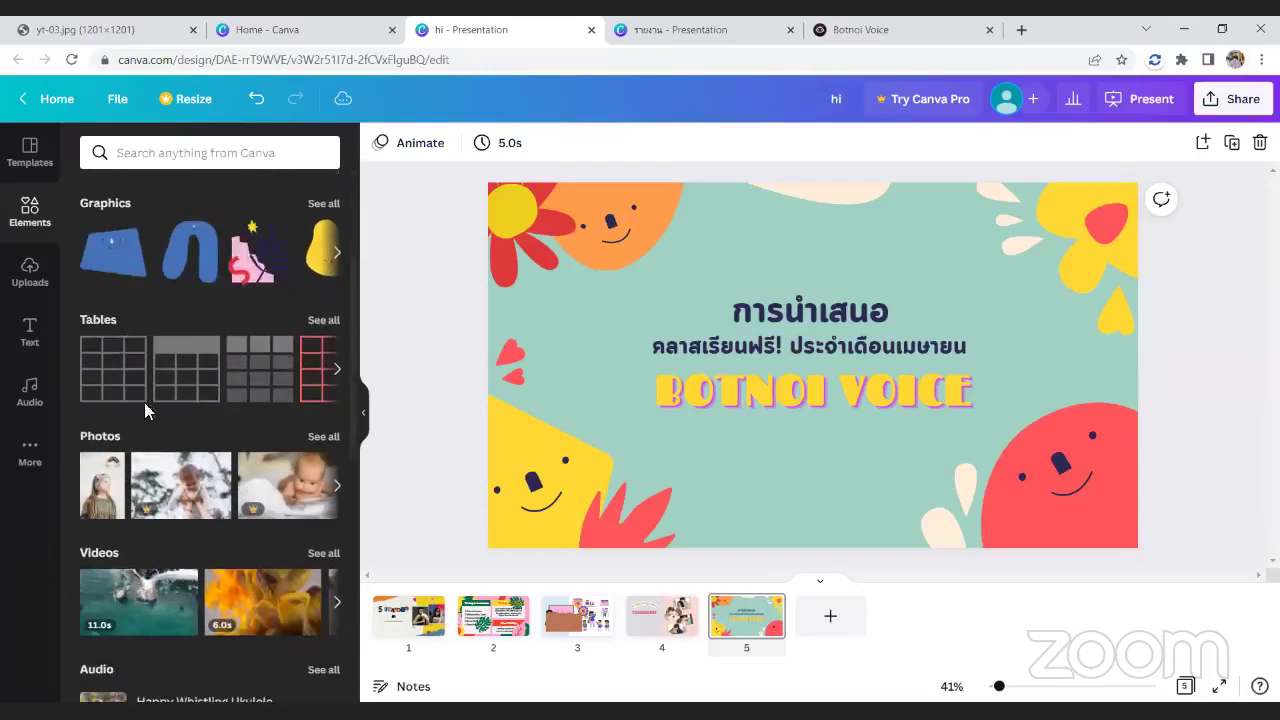
pyautogui.scroll(-1, 258, 344)
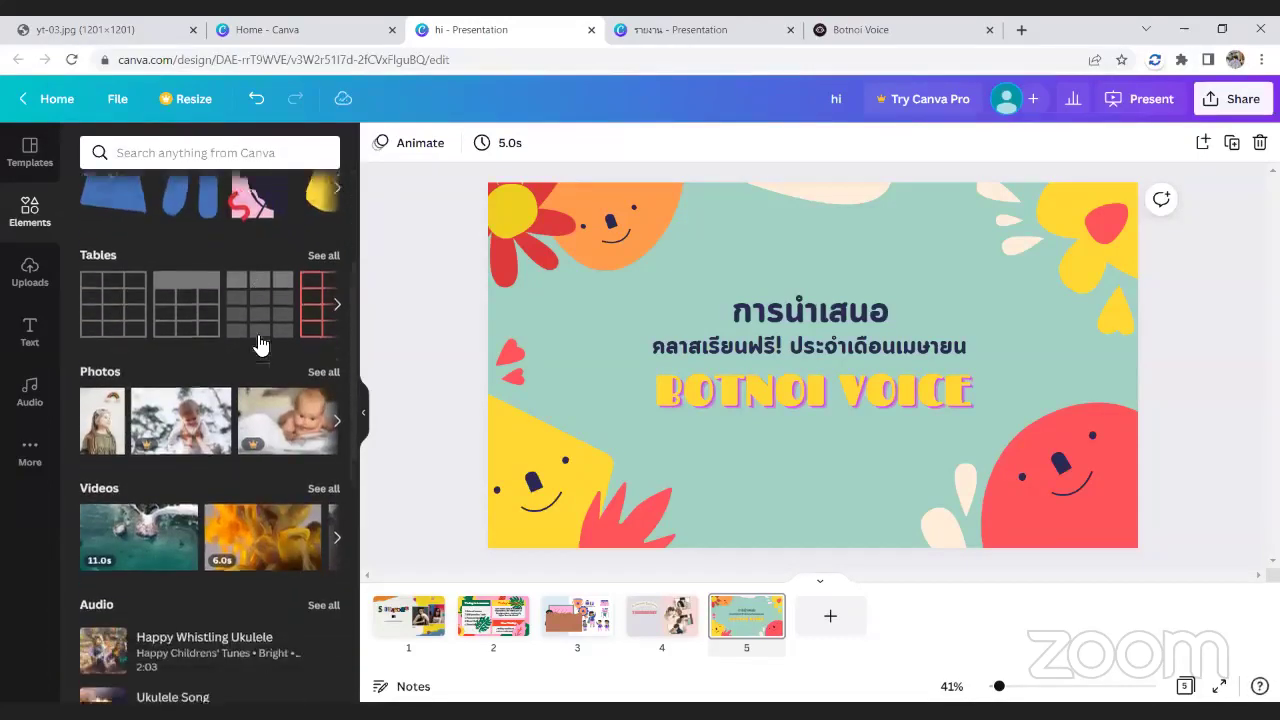
pyautogui.click(337, 406)
pyautogui.click(337, 406)
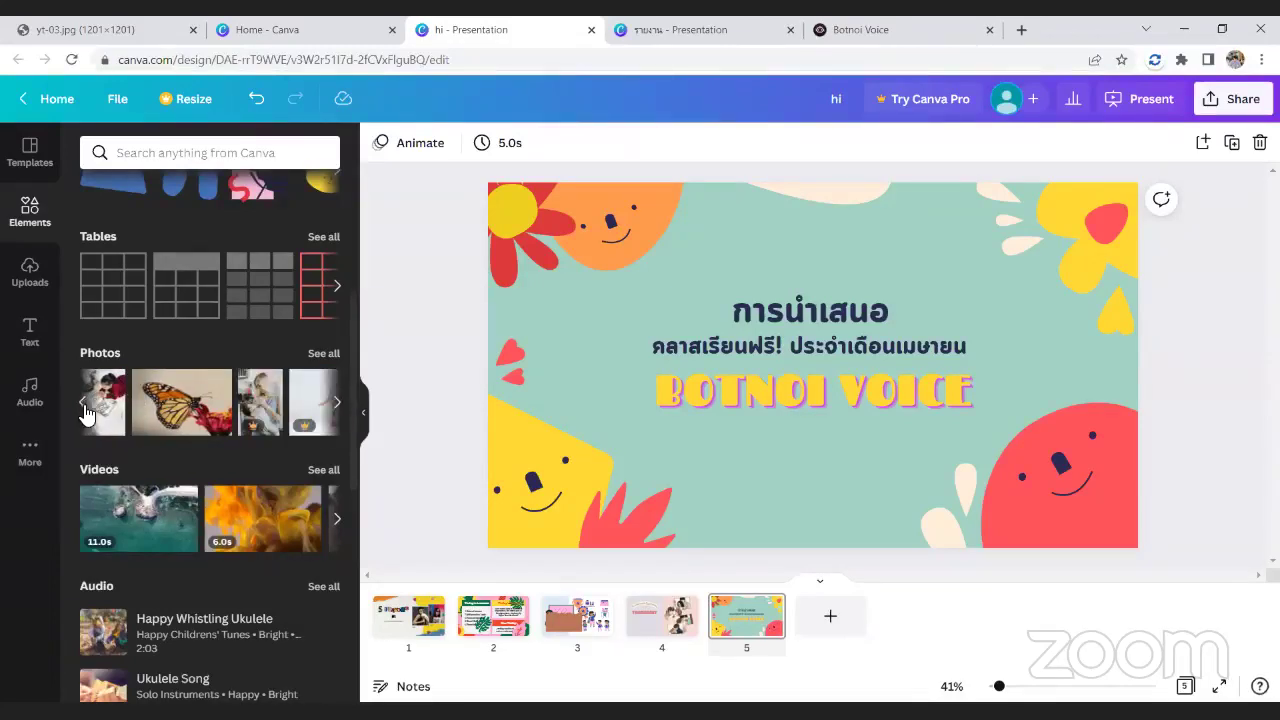
pyautogui.click(178, 412)
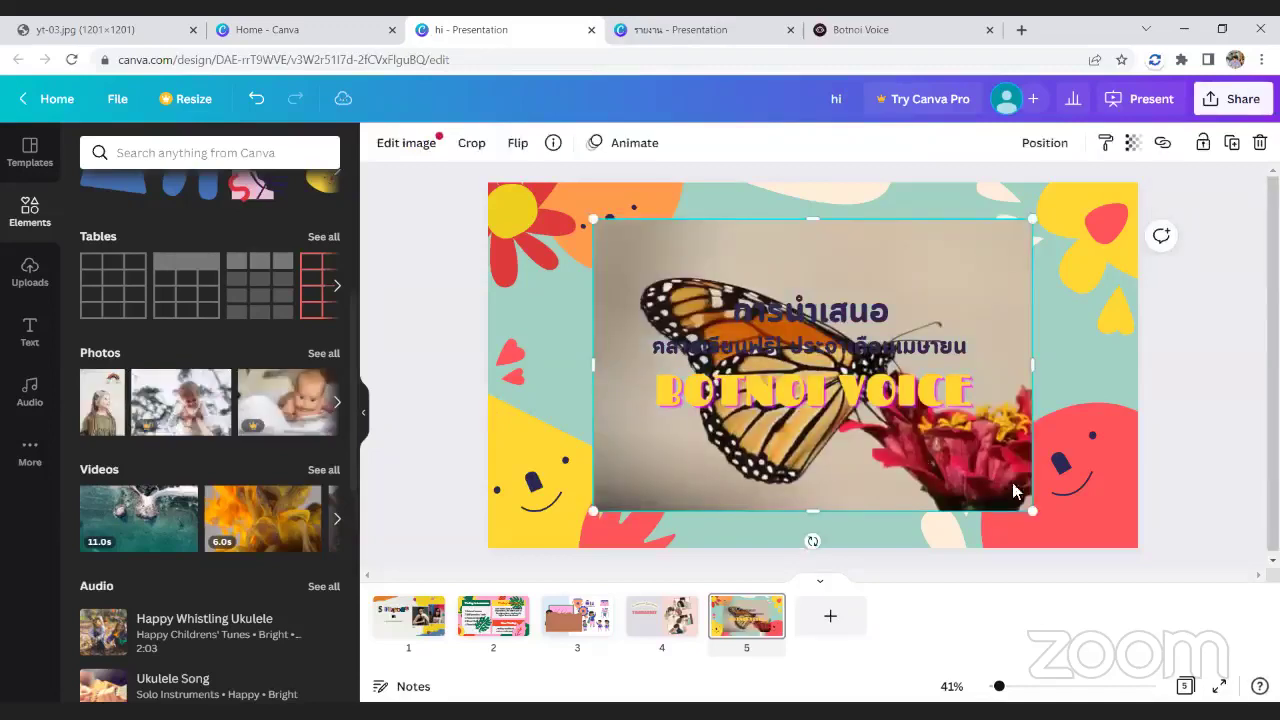
pyautogui.moveTo(1035, 513); pyautogui.dragTo(1088, 548)
pyautogui.moveTo(975, 487); pyautogui.dragTo(906, 456)
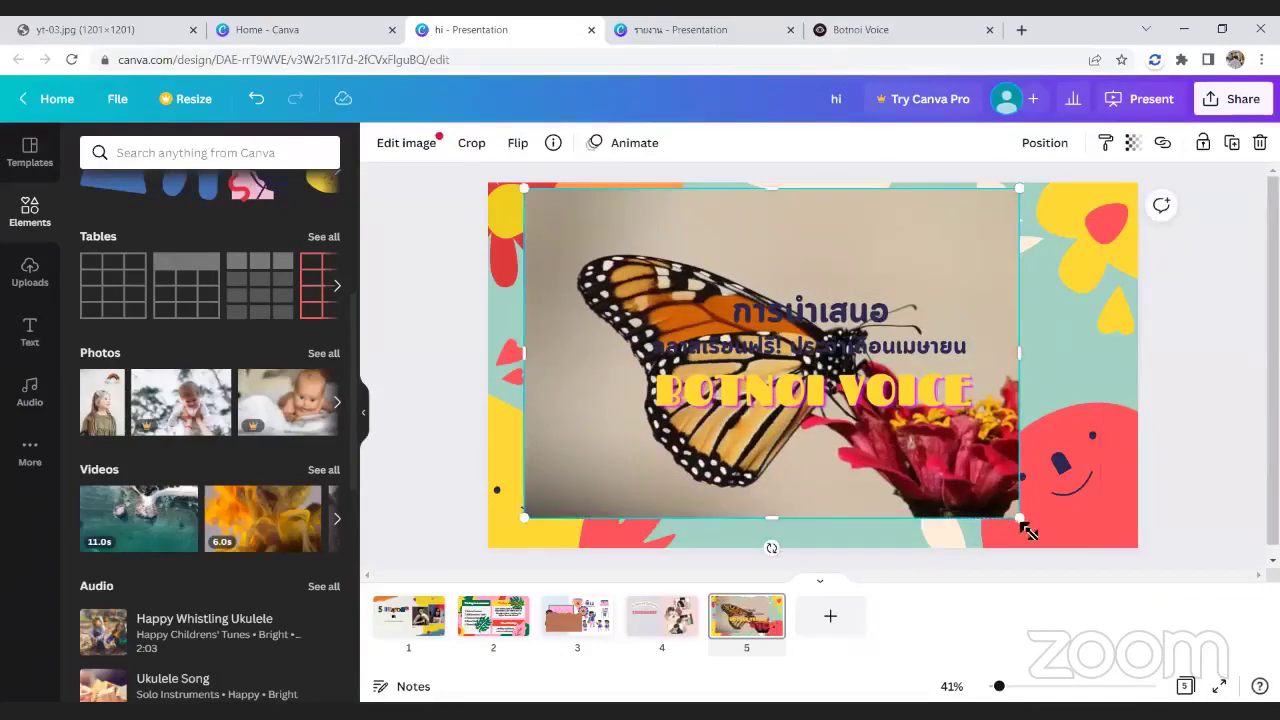
pyautogui.moveTo(980, 505); pyautogui.dragTo(778, 410)
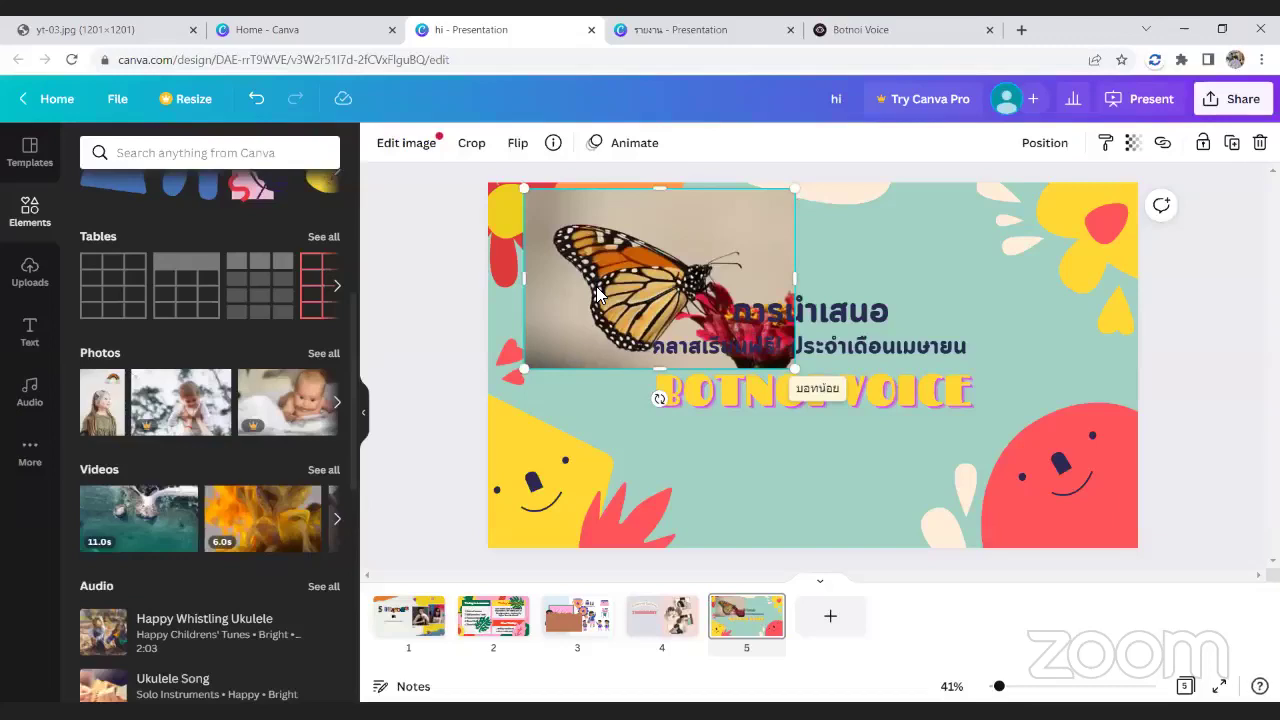
pyautogui.press('Delete')
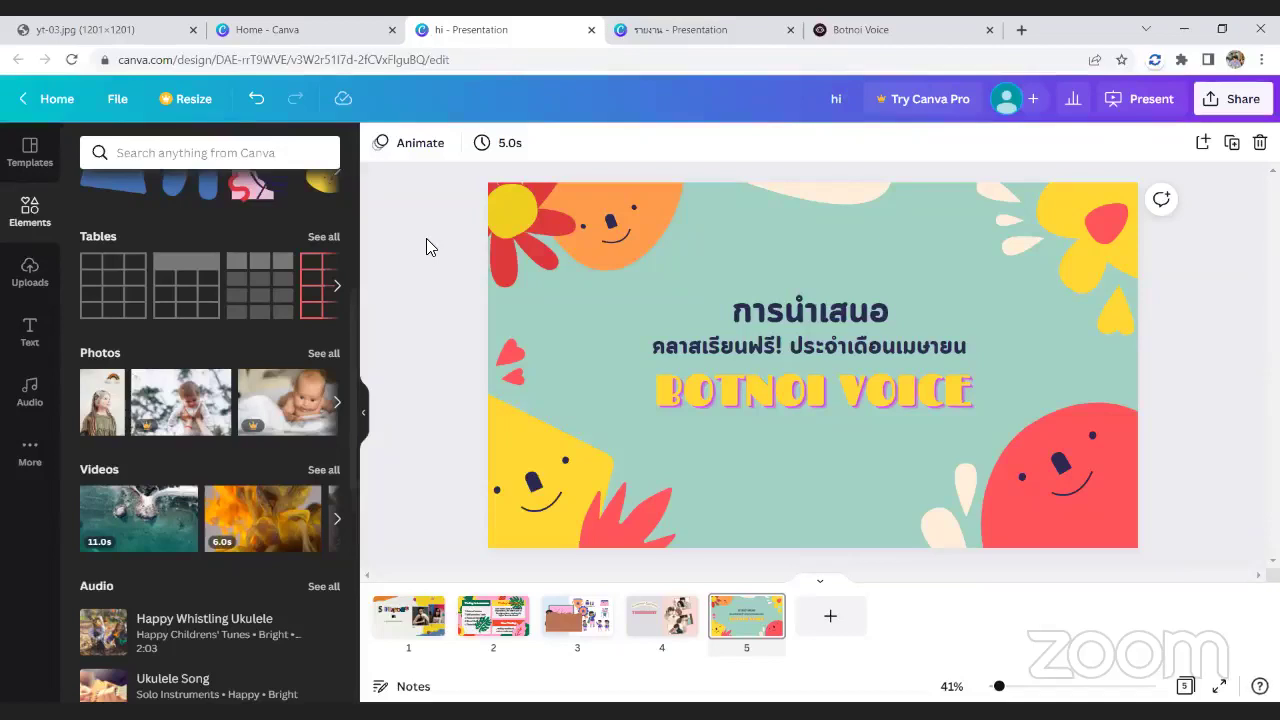
# - Add and remove the ocean video, then show the full stock videos collection
pyautogui.click(142, 510)
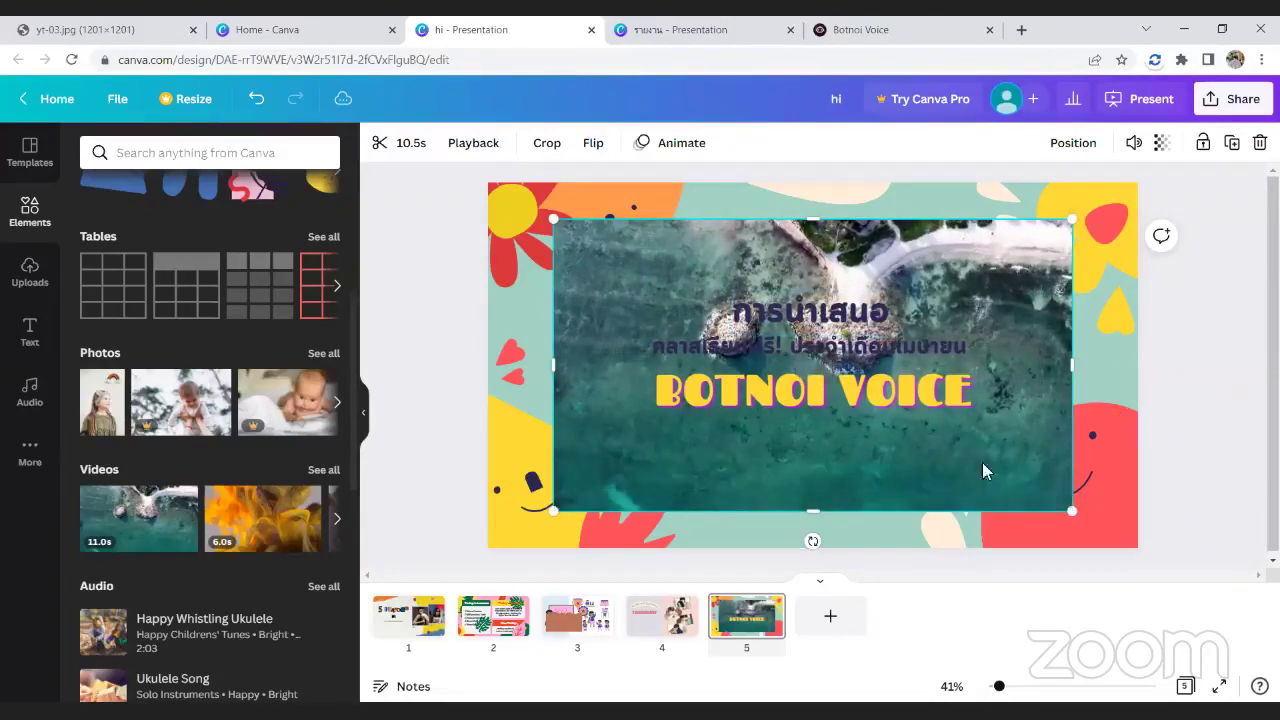
pyautogui.press('Delete')
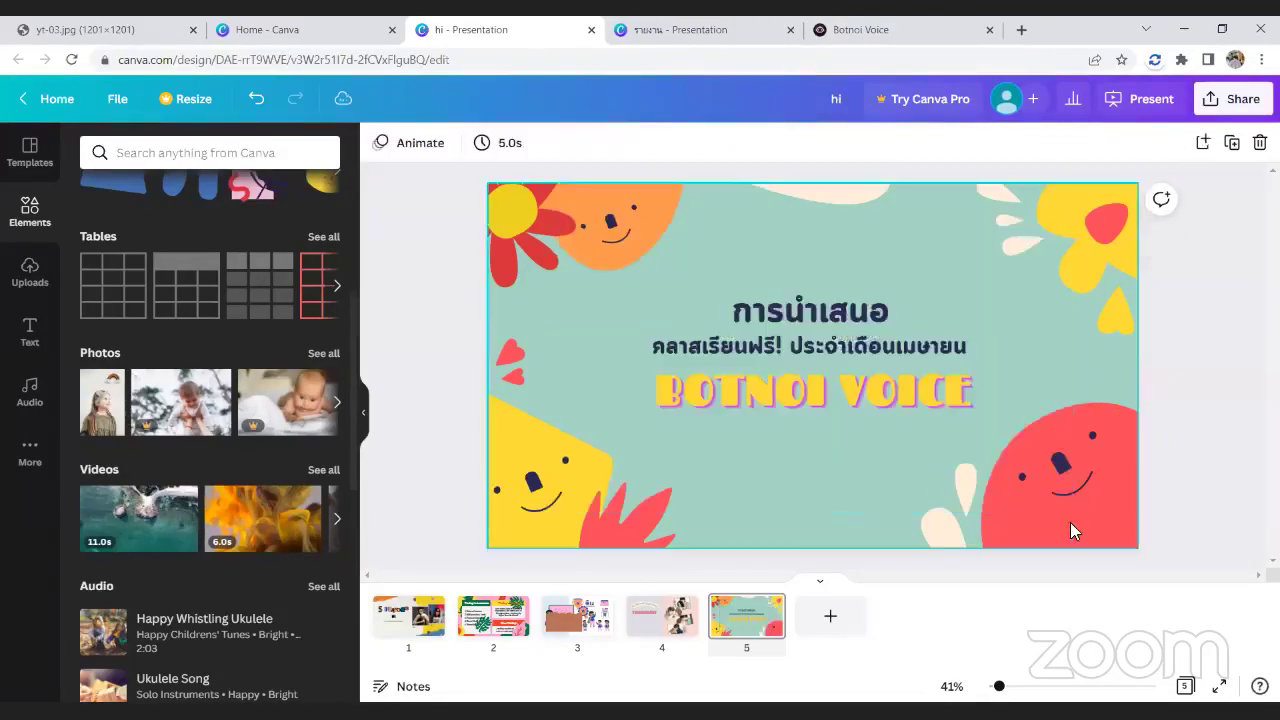
pyautogui.click(335, 470)
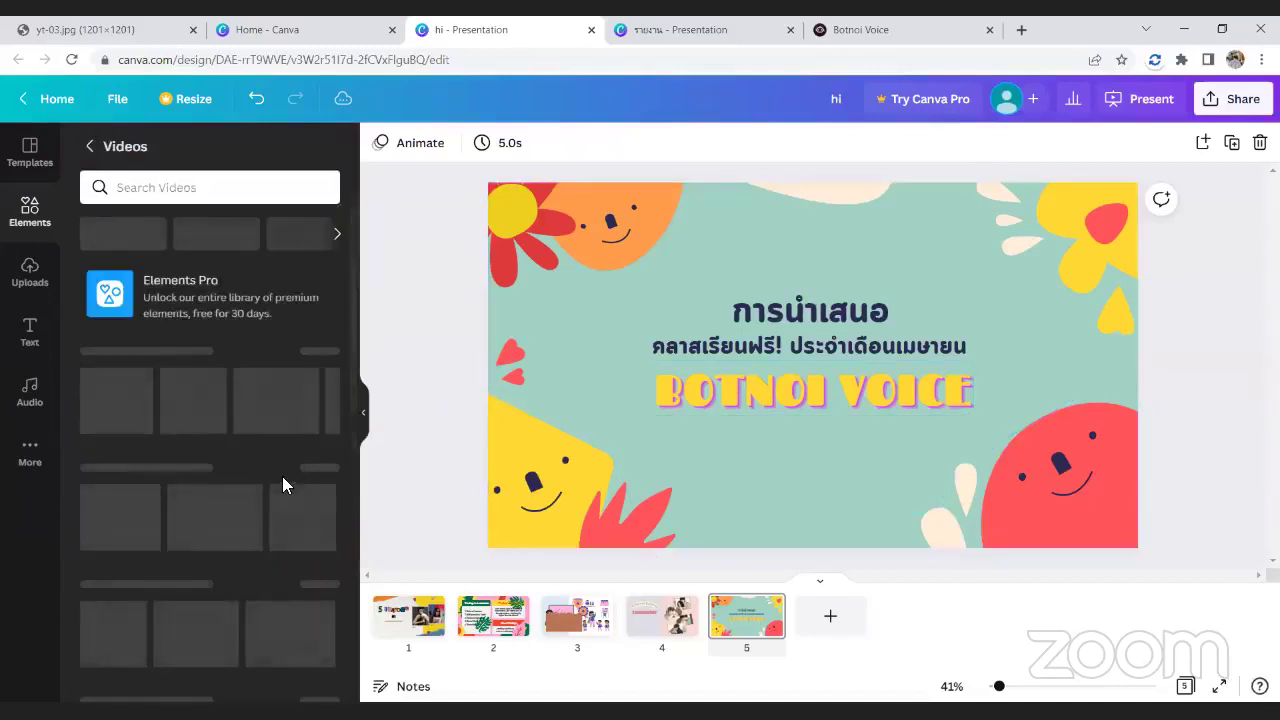
pyautogui.scroll(-3, 282, 486)
pyautogui.scroll(-2, 275, 475)
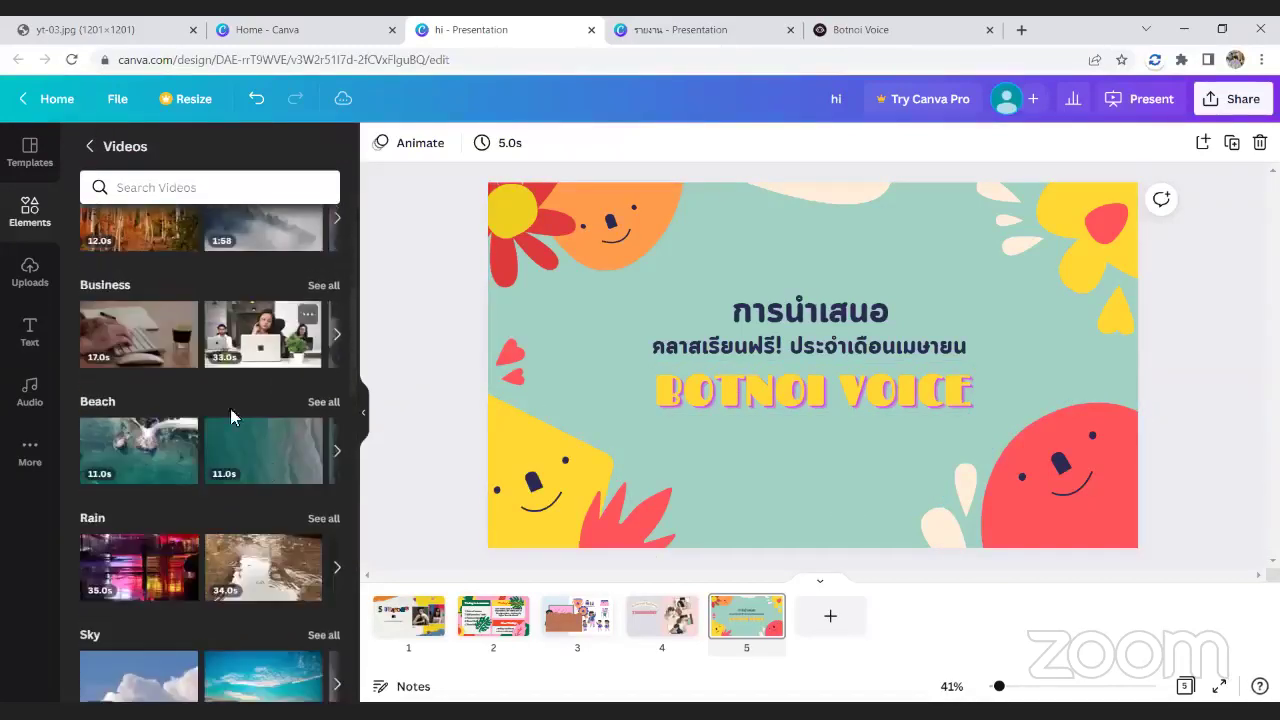
# - Add the 33.0s Business office clip, then move, narrow and stretch it on the slide
pyautogui.click(250, 332)
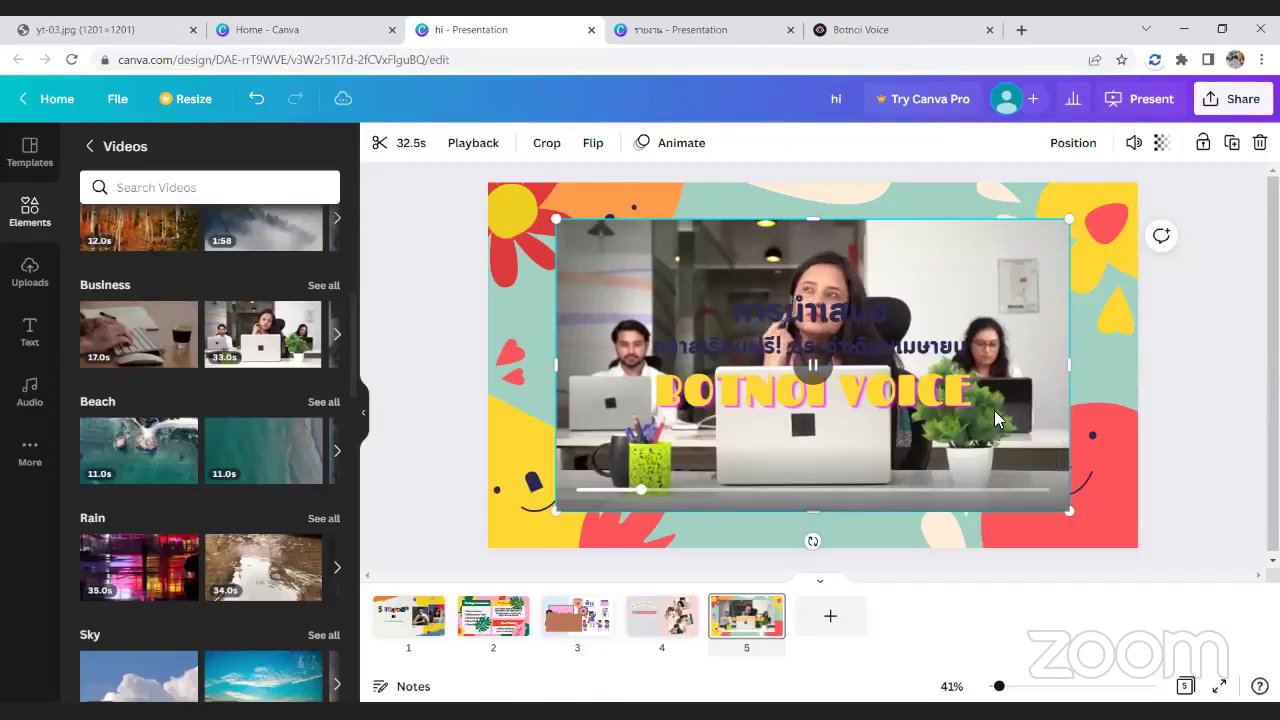
pyautogui.moveTo(982, 438); pyautogui.dragTo(914, 410)
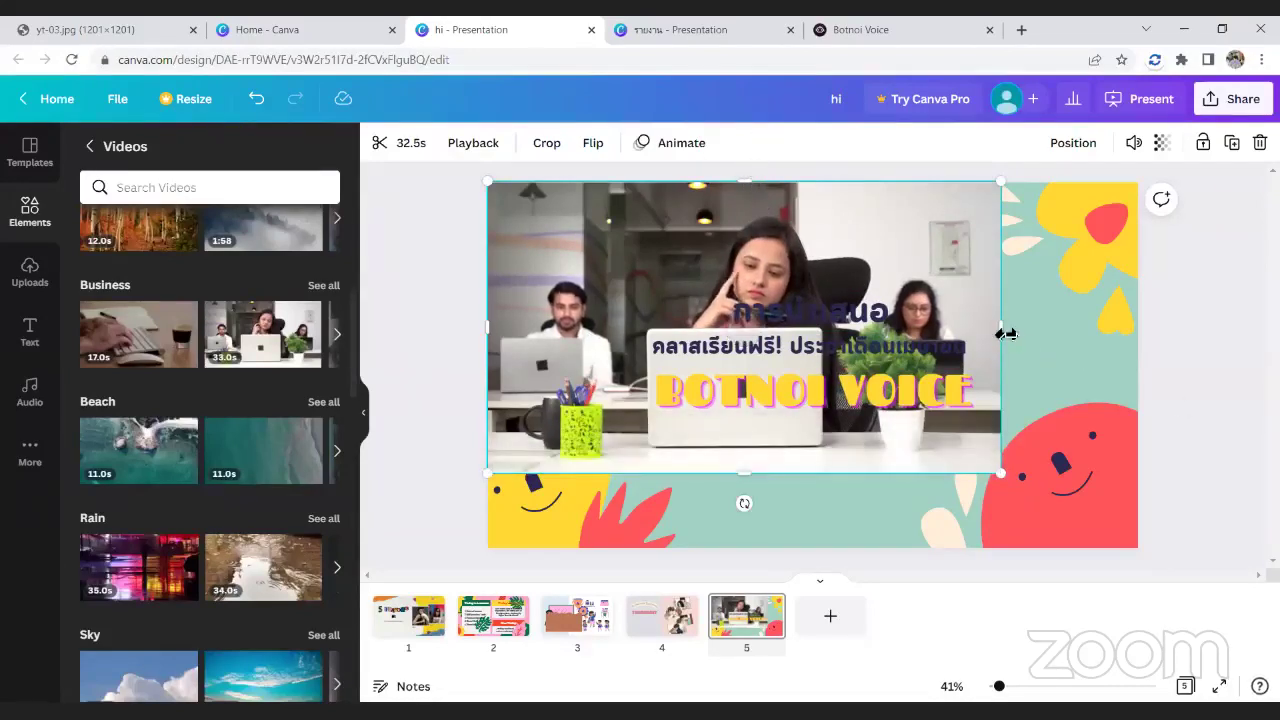
pyautogui.moveTo(1003, 333); pyautogui.dragTo(645, 364)
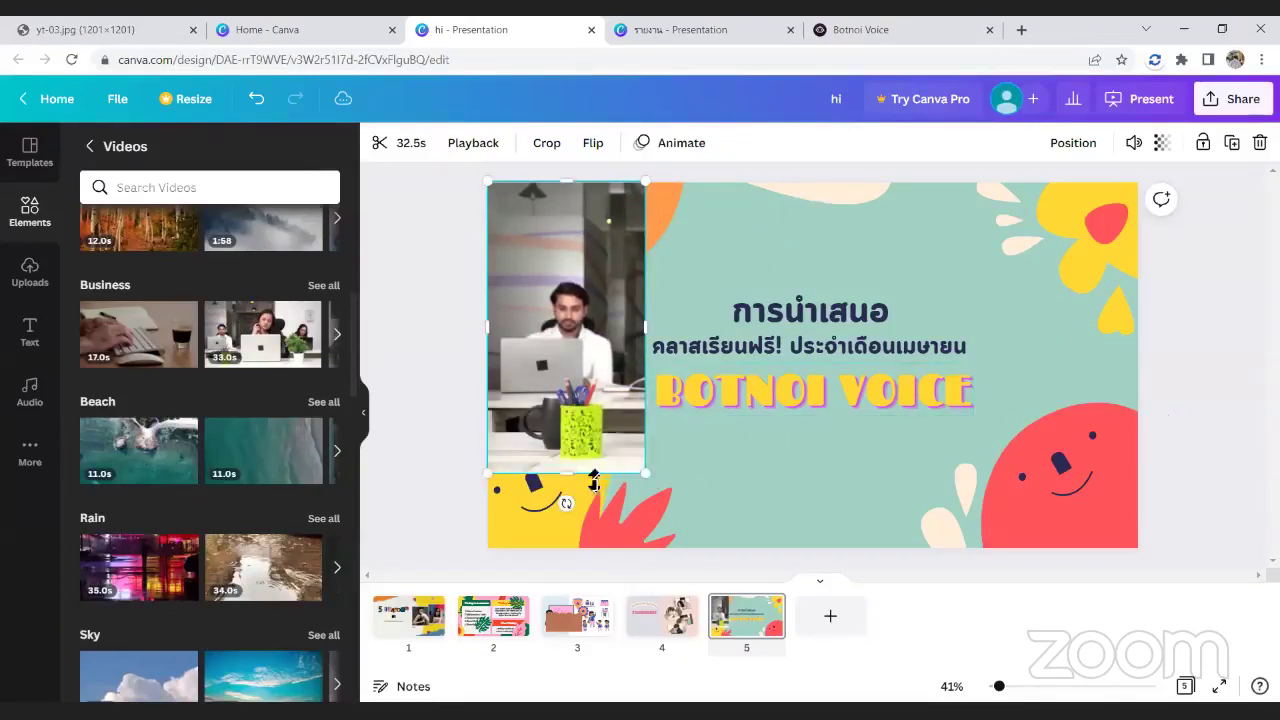
pyautogui.moveTo(567, 473); pyautogui.dragTo(571, 557)
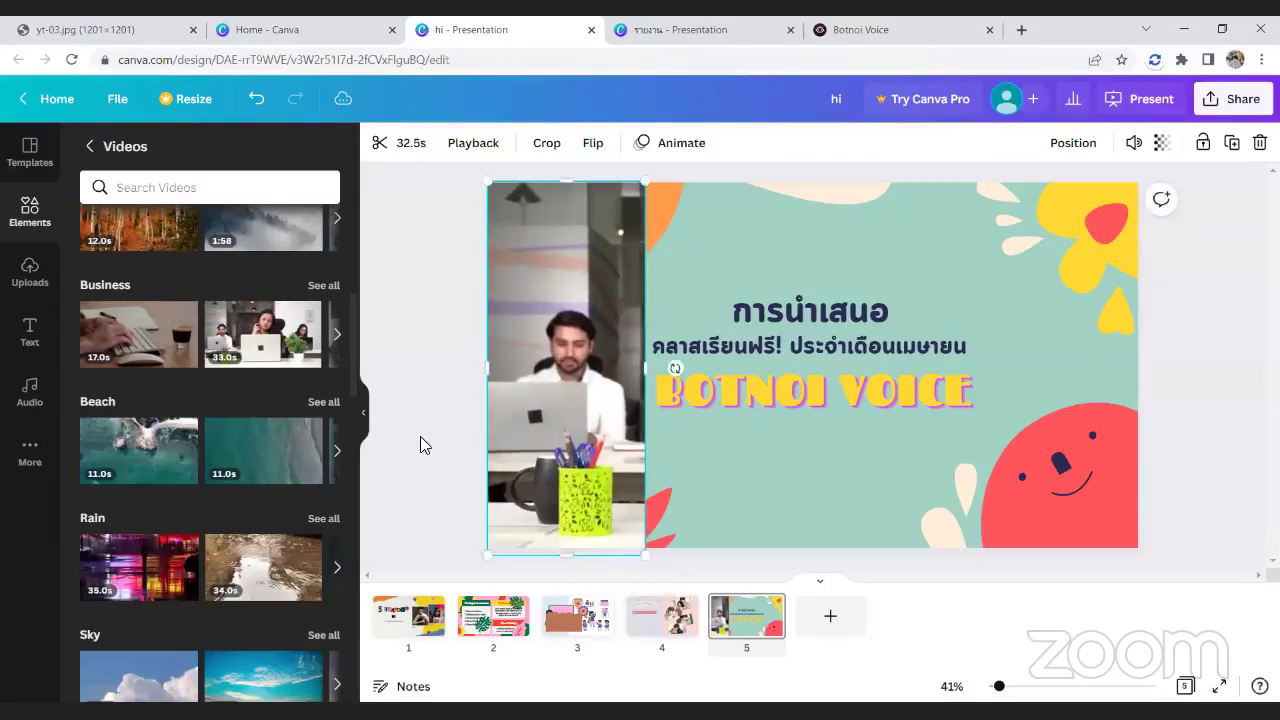
pyautogui.click(420, 436)
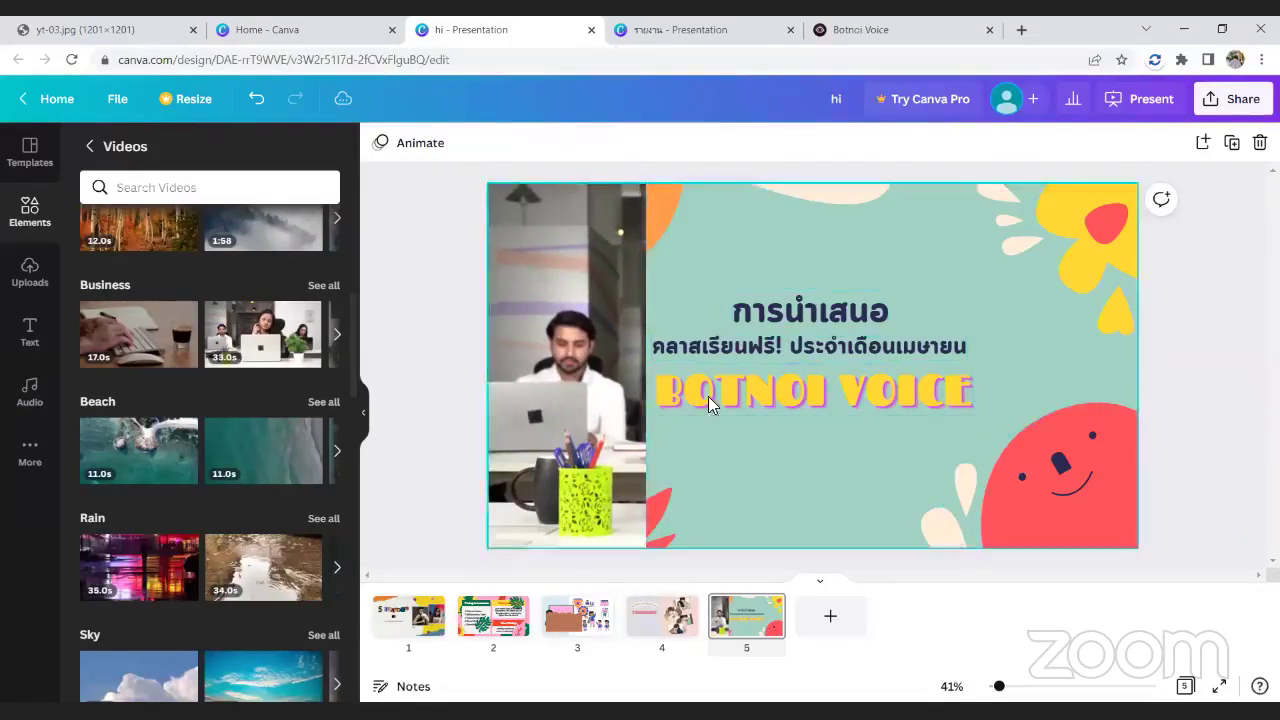
pyautogui.click(636, 326)
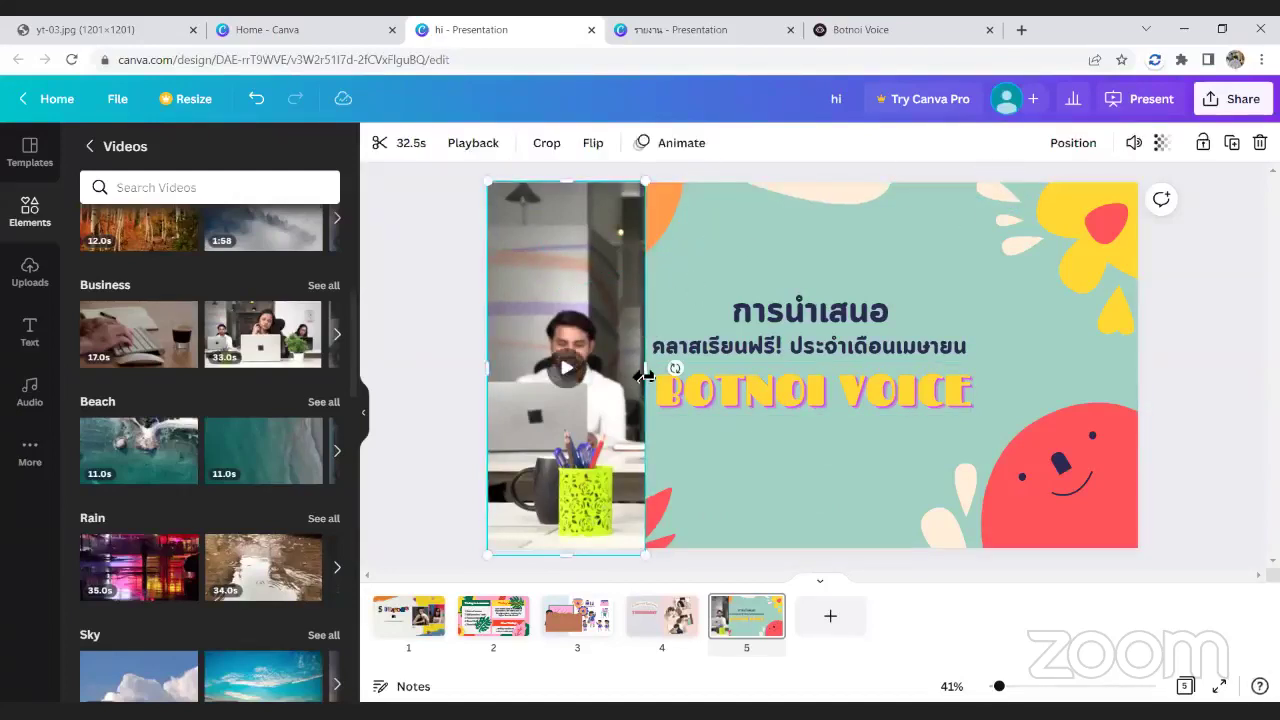
# - Trim the Business clip on all sides, shrink it, then delete it from the slide
pyautogui.moveTo(690, 372); pyautogui.dragTo(1075, 400)
pyautogui.moveTo(537, 372); pyautogui.dragTo(651, 370)
pyautogui.moveTo(1036, 368); pyautogui.dragTo(936, 370)
pyautogui.moveTo(791, 182); pyautogui.dragTo(791, 208)
pyautogui.moveTo(796, 556); pyautogui.dragTo(796, 537)
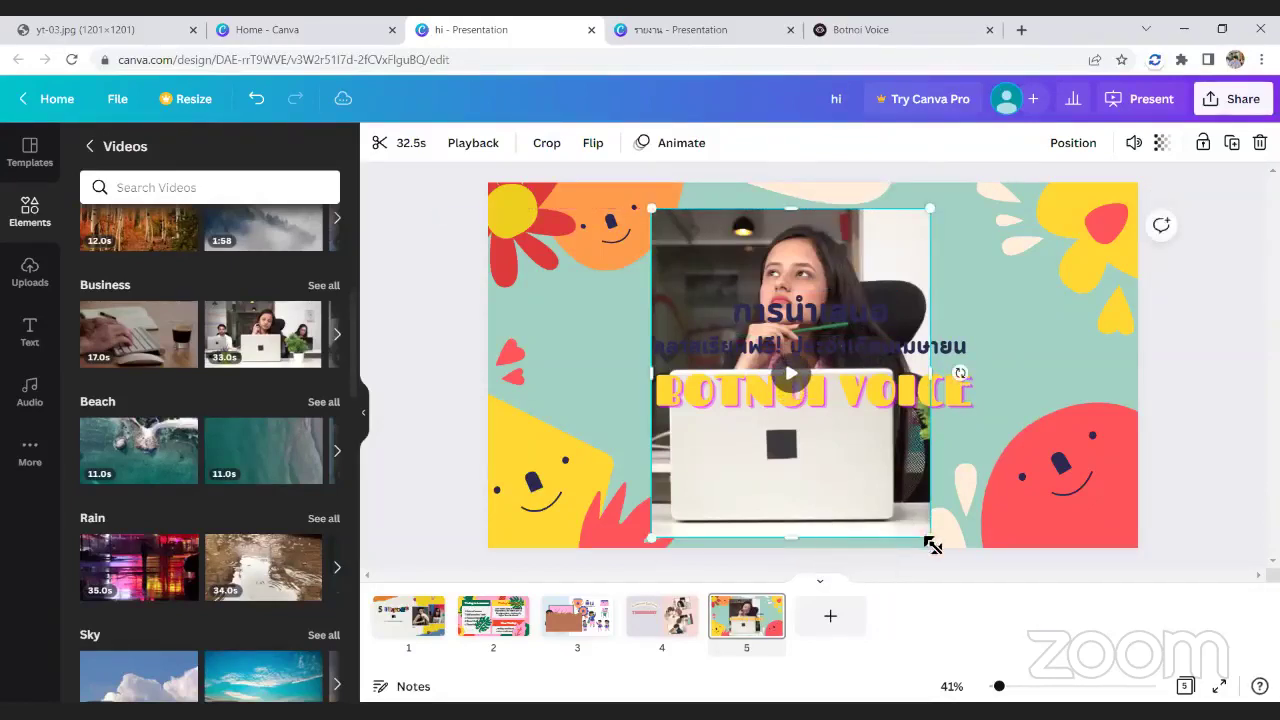
pyautogui.moveTo(848, 430); pyautogui.dragTo(763, 335)
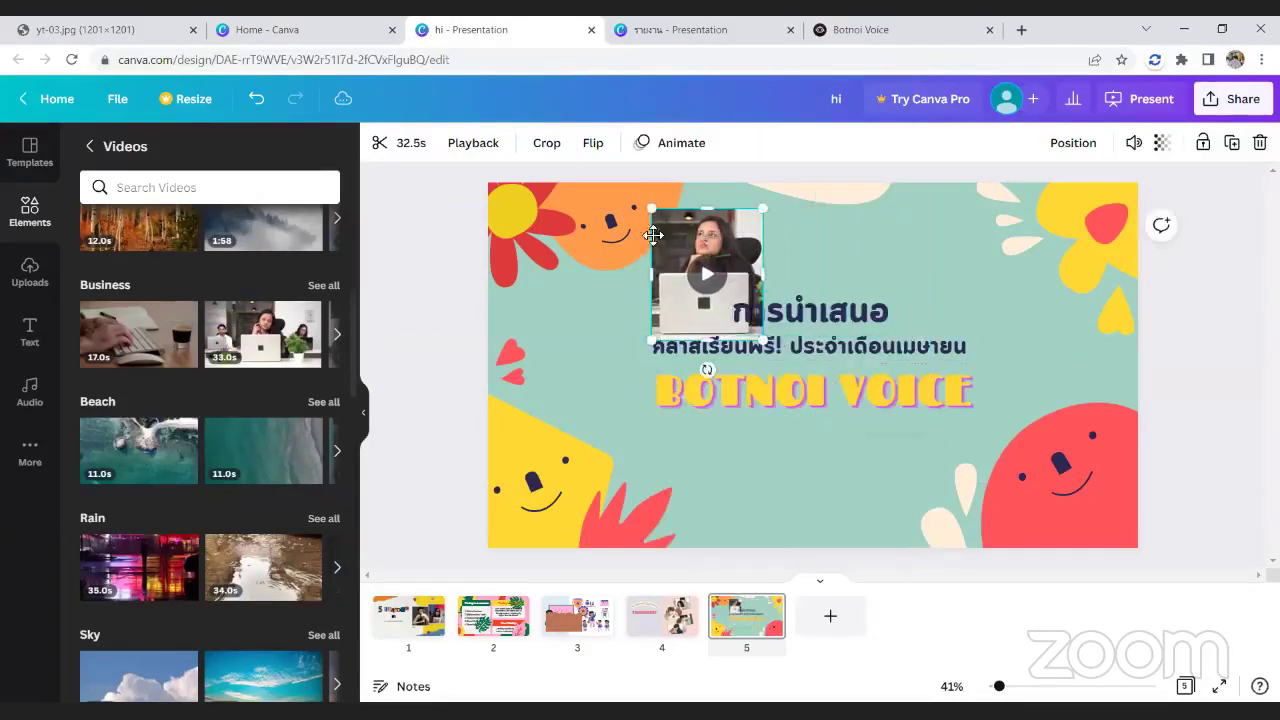
pyautogui.moveTo(704, 234); pyautogui.dragTo(586, 234)
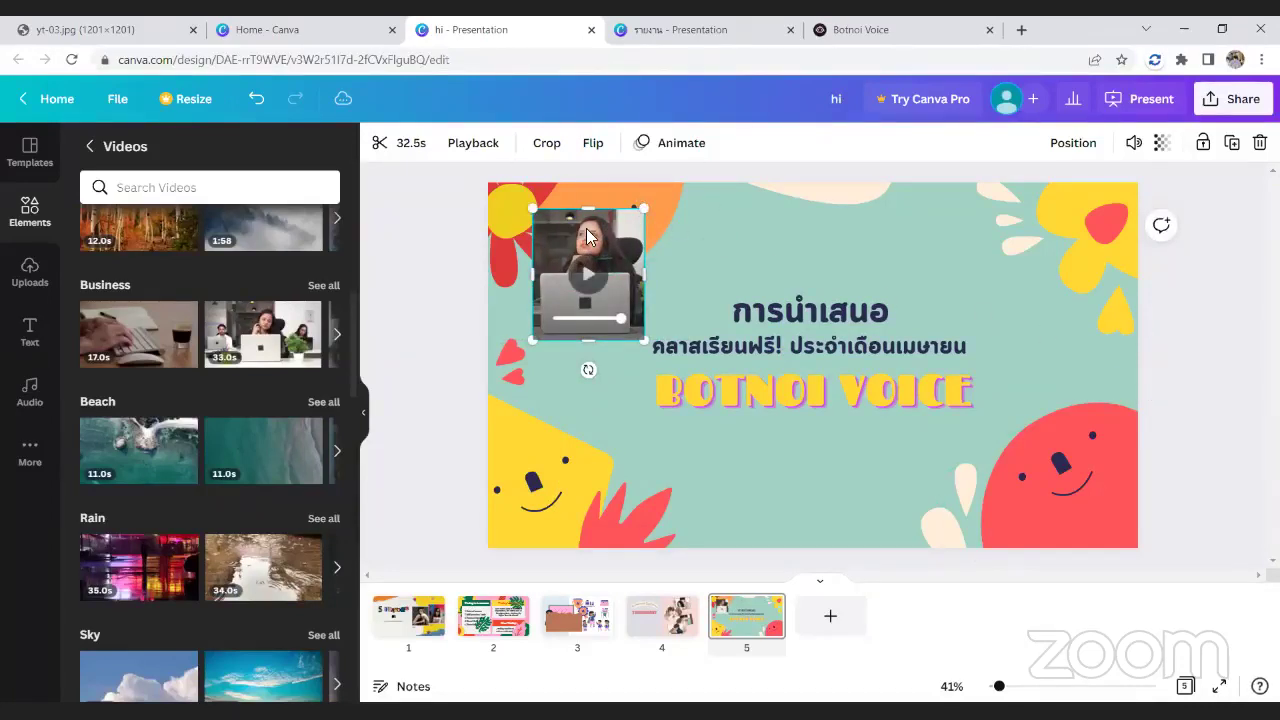
pyautogui.press('Delete')
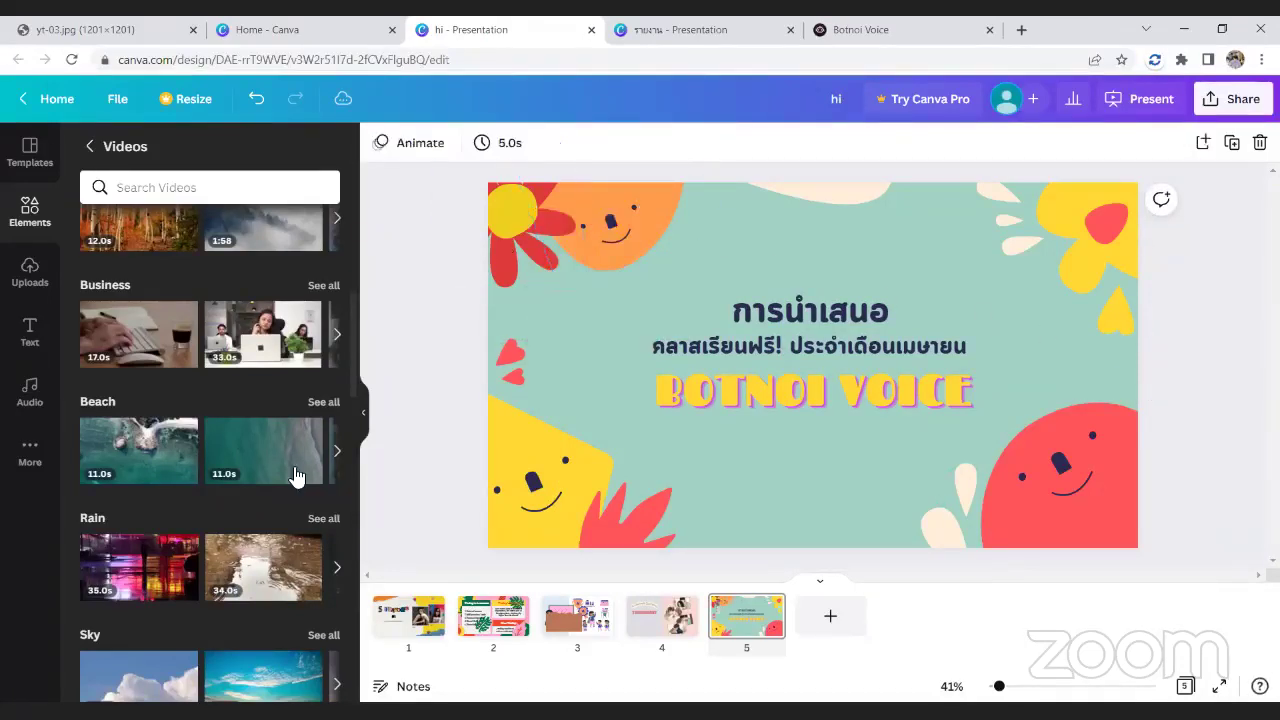
# - Add the 2:03 Happy Whistling Ukulele track to slide 5, play and pause a preview
pyautogui.scroll(-1, 295, 475)
pyautogui.scroll(-3, 295, 475)
pyautogui.click(100, 150)
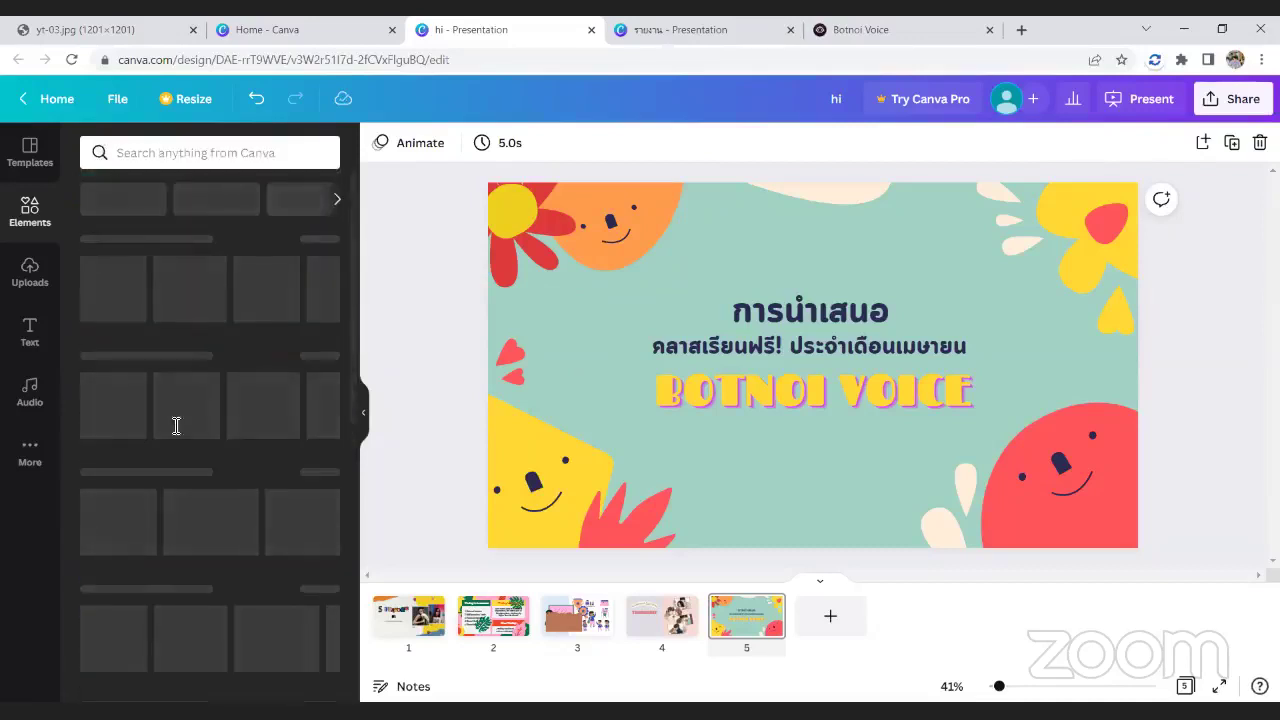
pyautogui.scroll(-10, 178, 454)
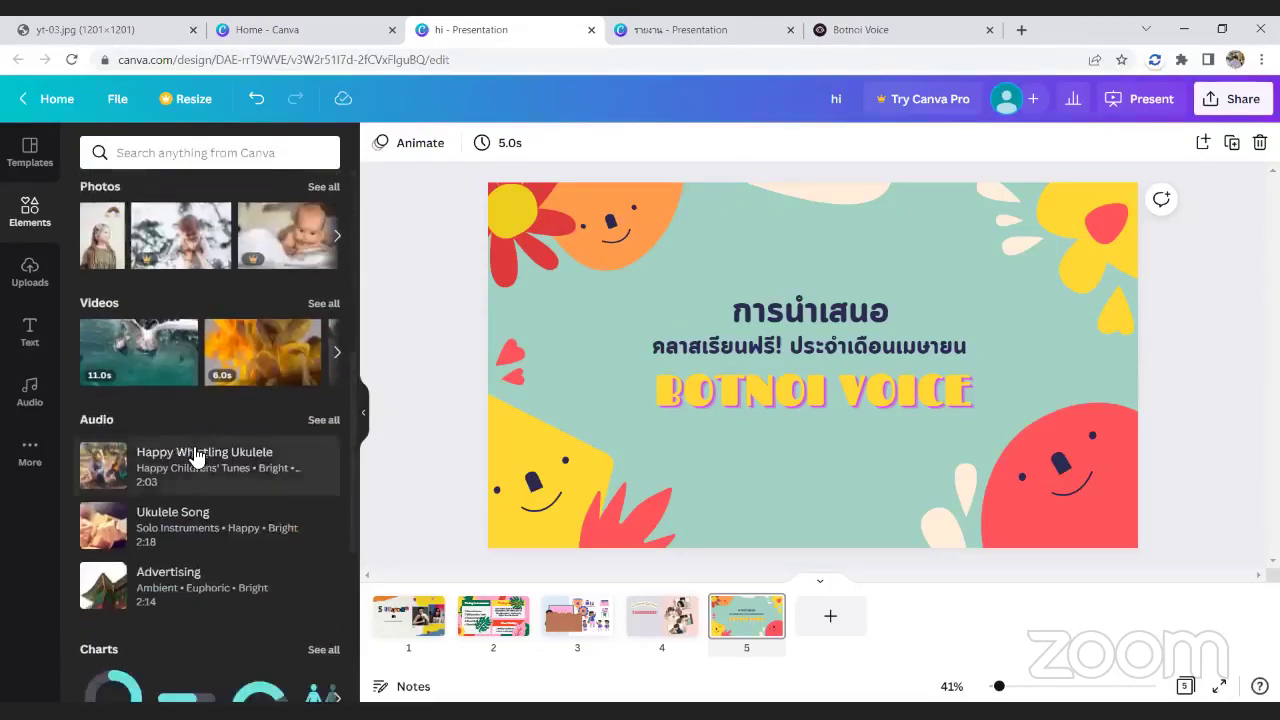
pyautogui.scroll(-3, 190, 460)
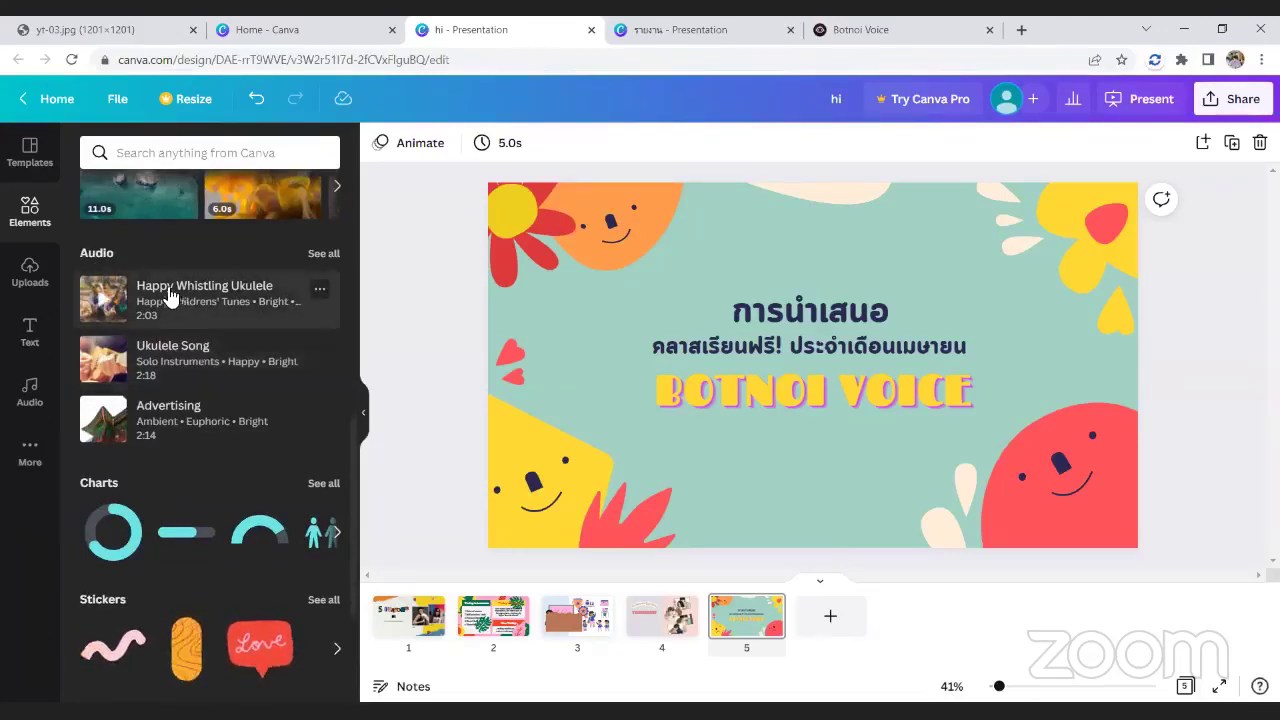
pyautogui.moveTo(676, 312); pyautogui.dragTo(676, 310)
pyautogui.click(386, 145)
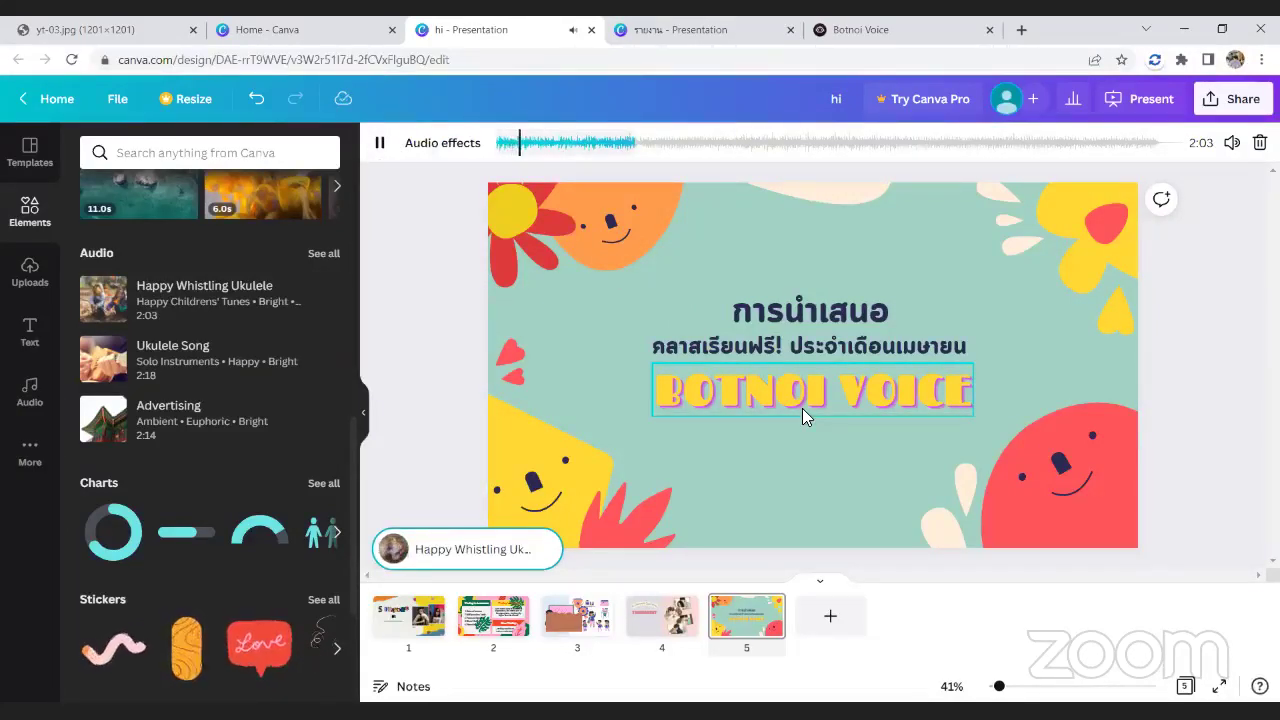
pyautogui.click(380, 143)
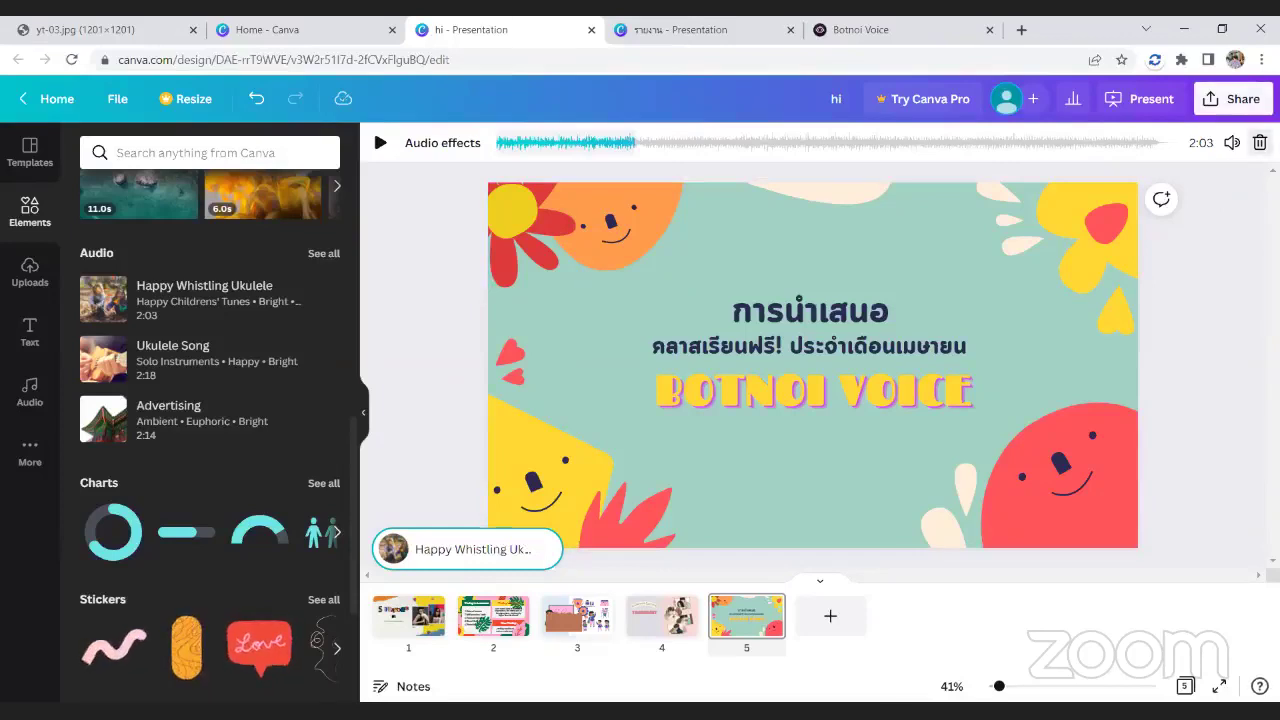
pyautogui.click(810, 342)
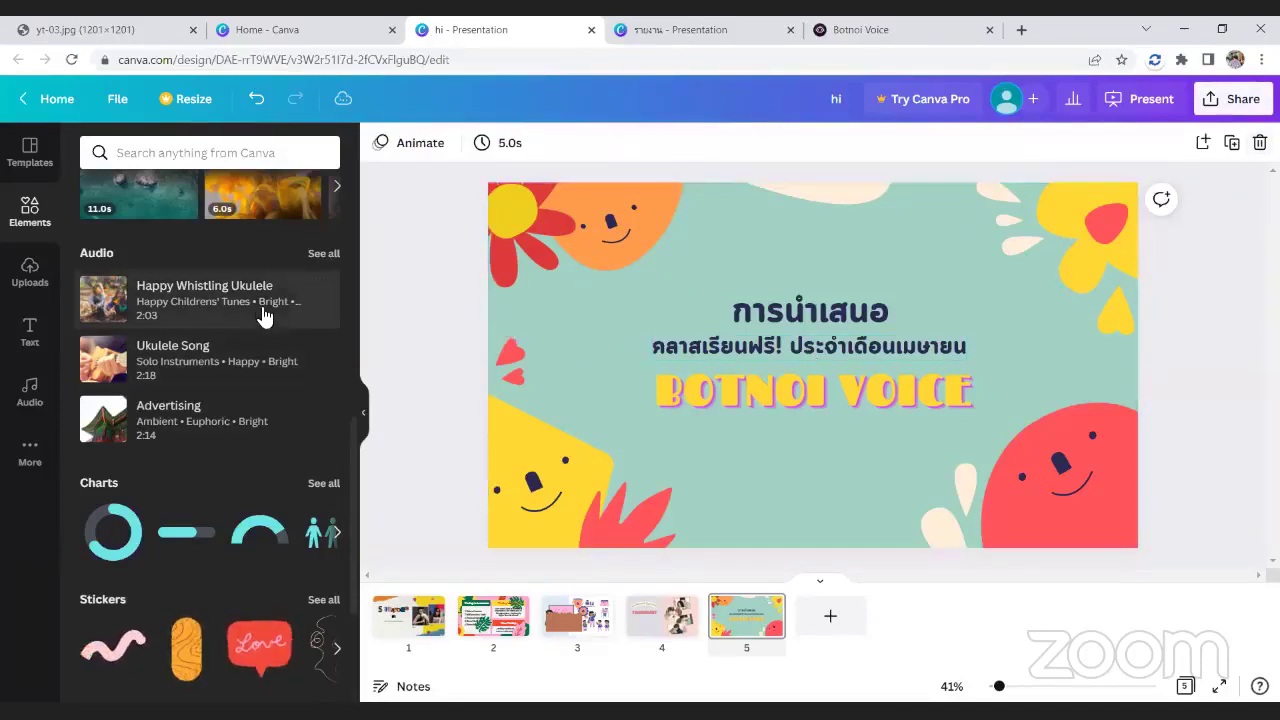
# - Browse the uploaded videos in Uploads, cancelling the file upload without choosing anything
pyautogui.scroll(-3, 334, 314)
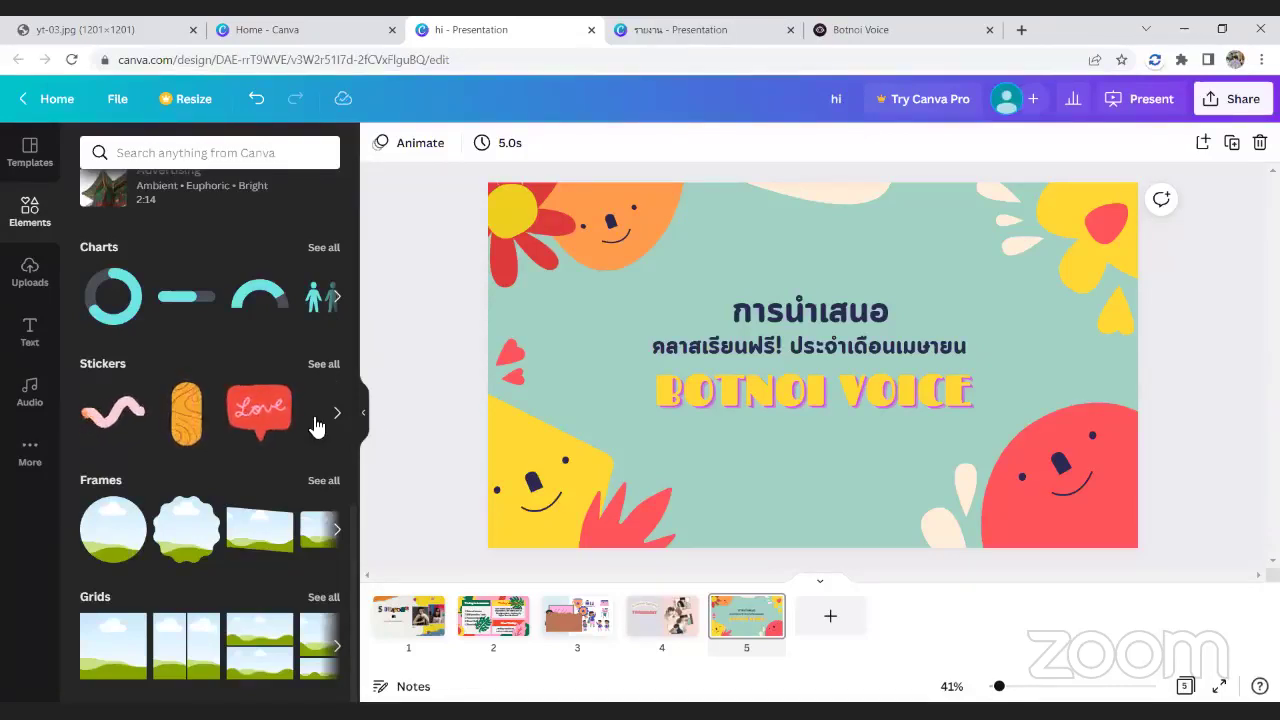
pyautogui.click(30, 270)
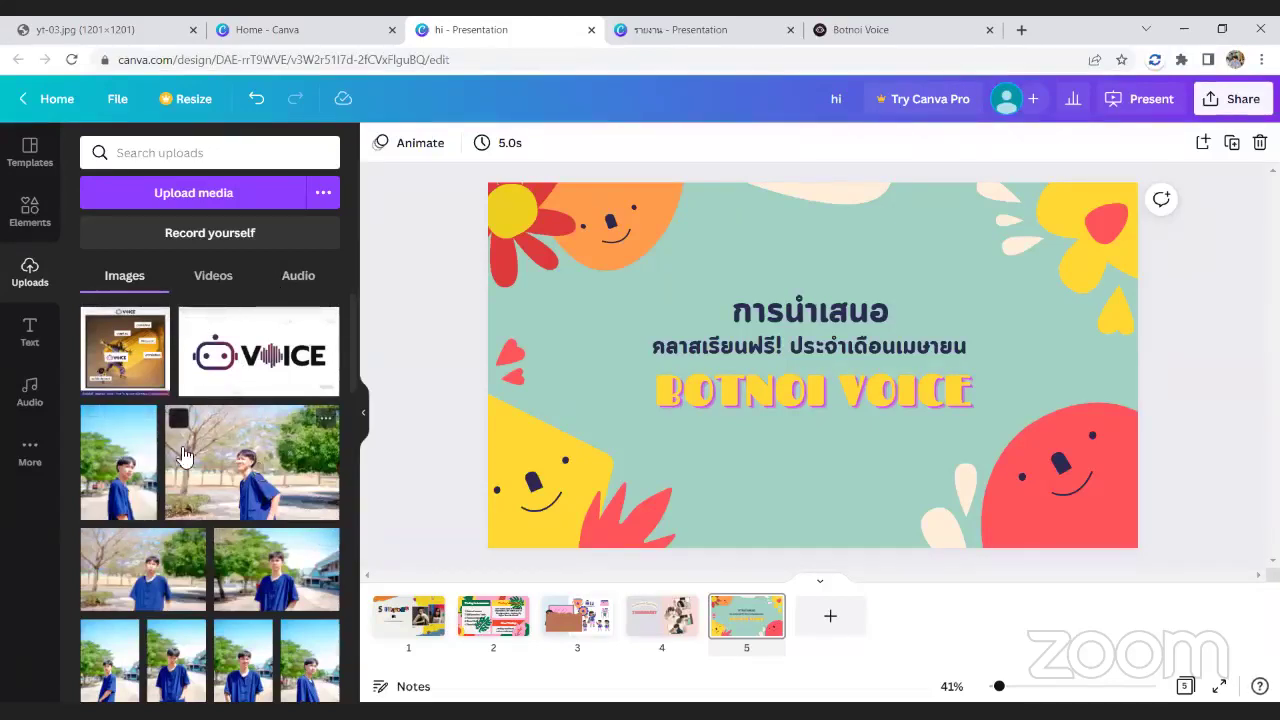
pyautogui.click(220, 280)
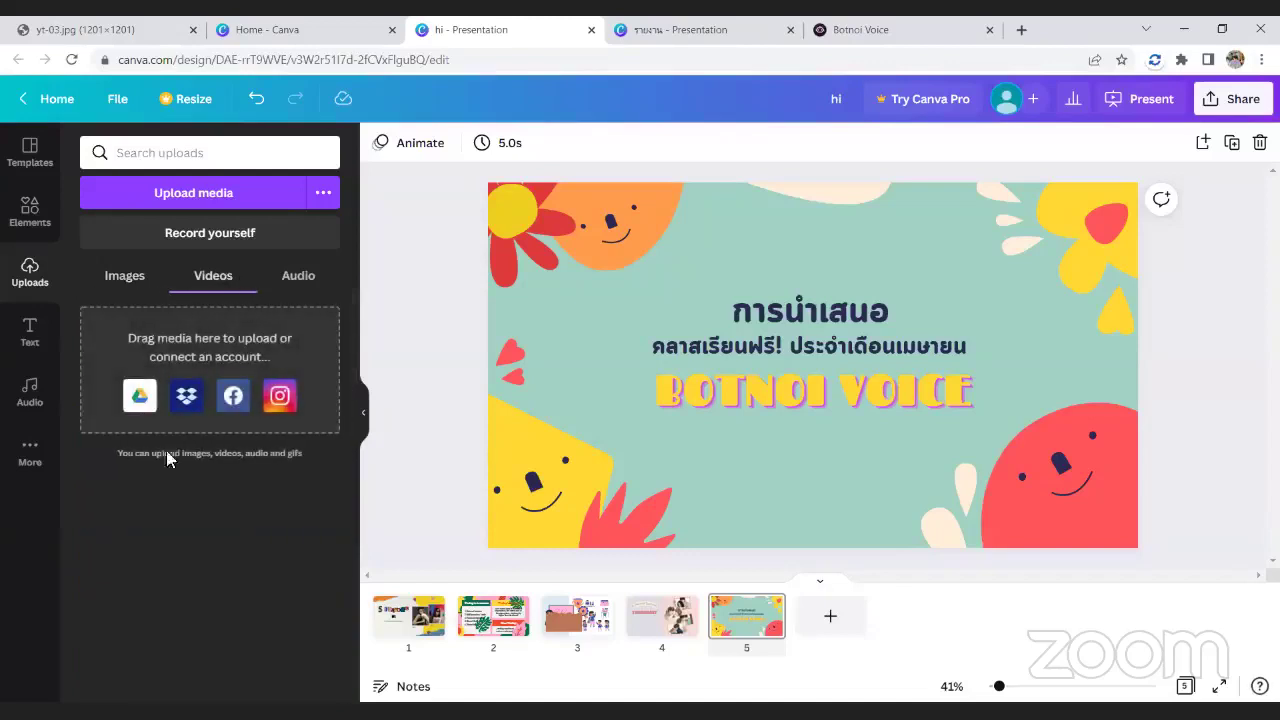
pyautogui.click(185, 200)
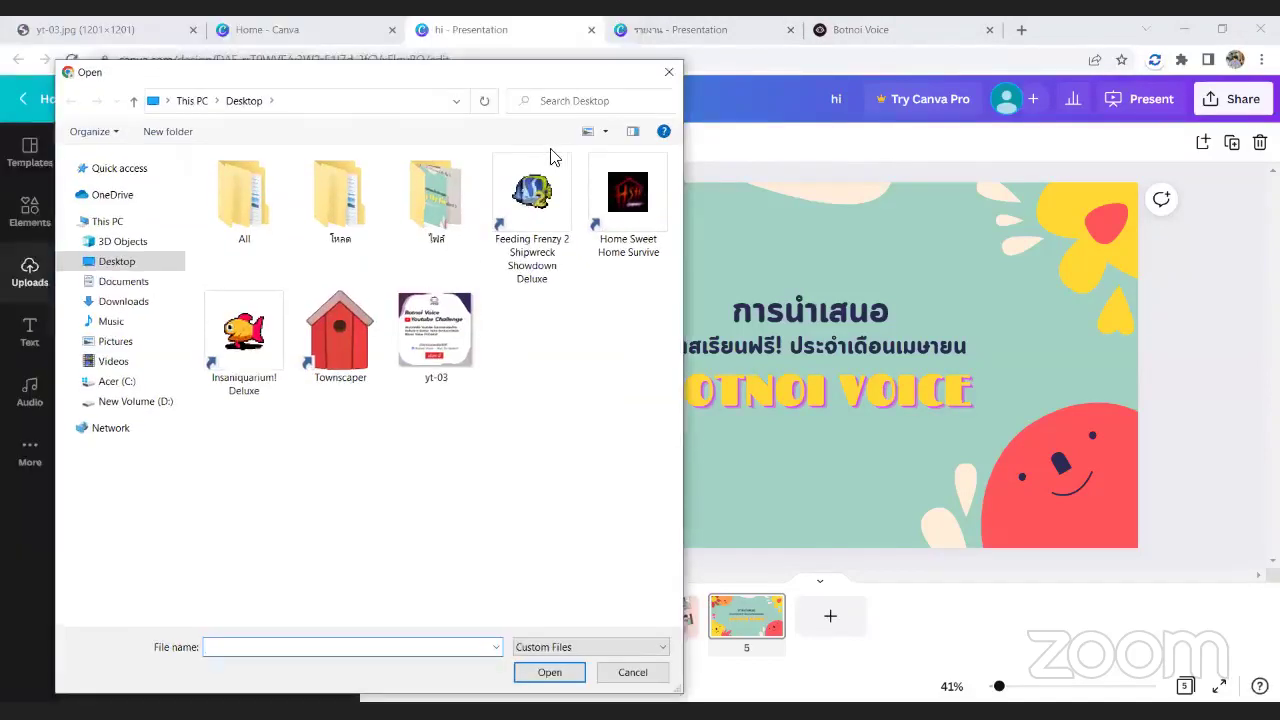
pyautogui.press('Escape')
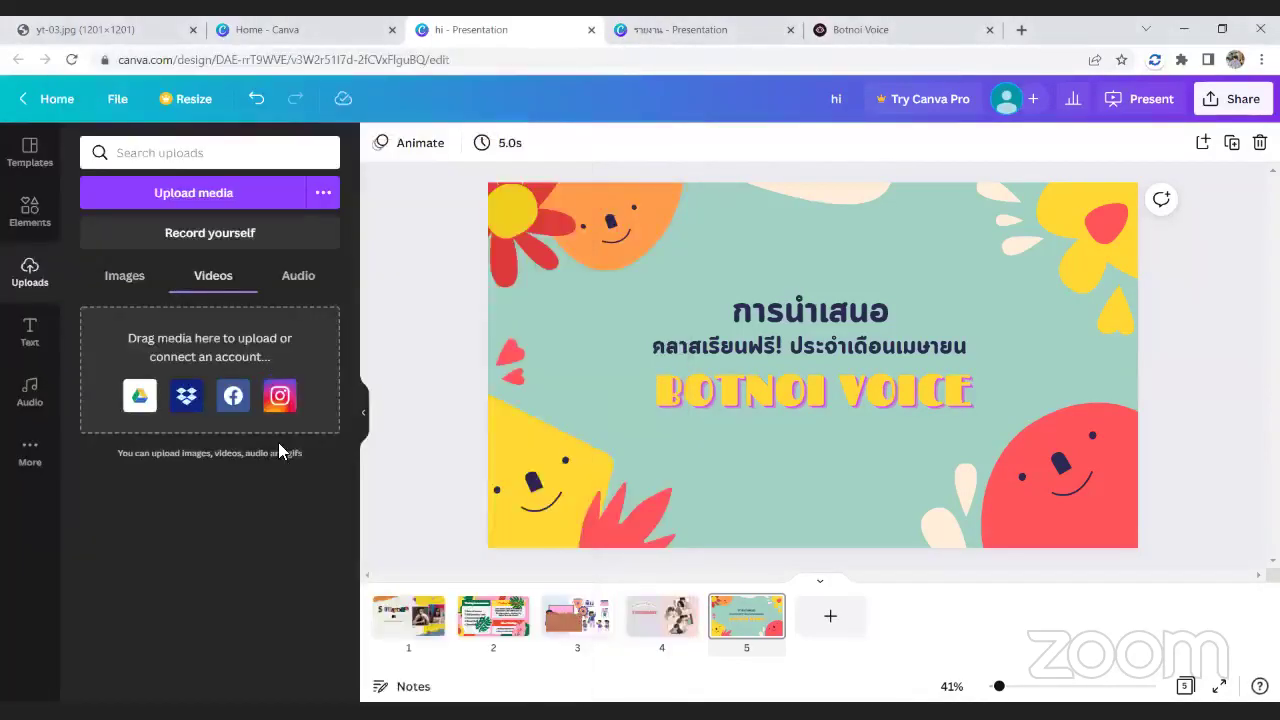
# - Add the uploaded classroom photo, shrink it, and place it below the BOTNOI VOICE title
pyautogui.click(124, 280)
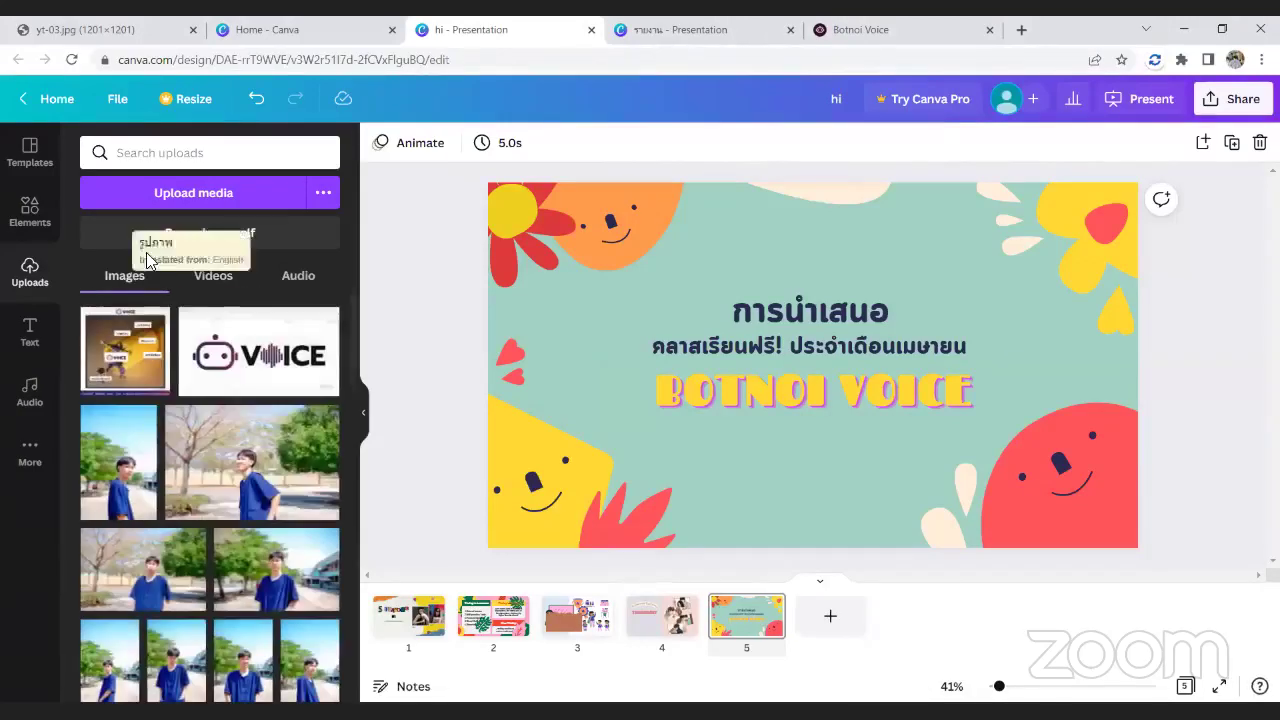
pyautogui.scroll(-2, 216, 441)
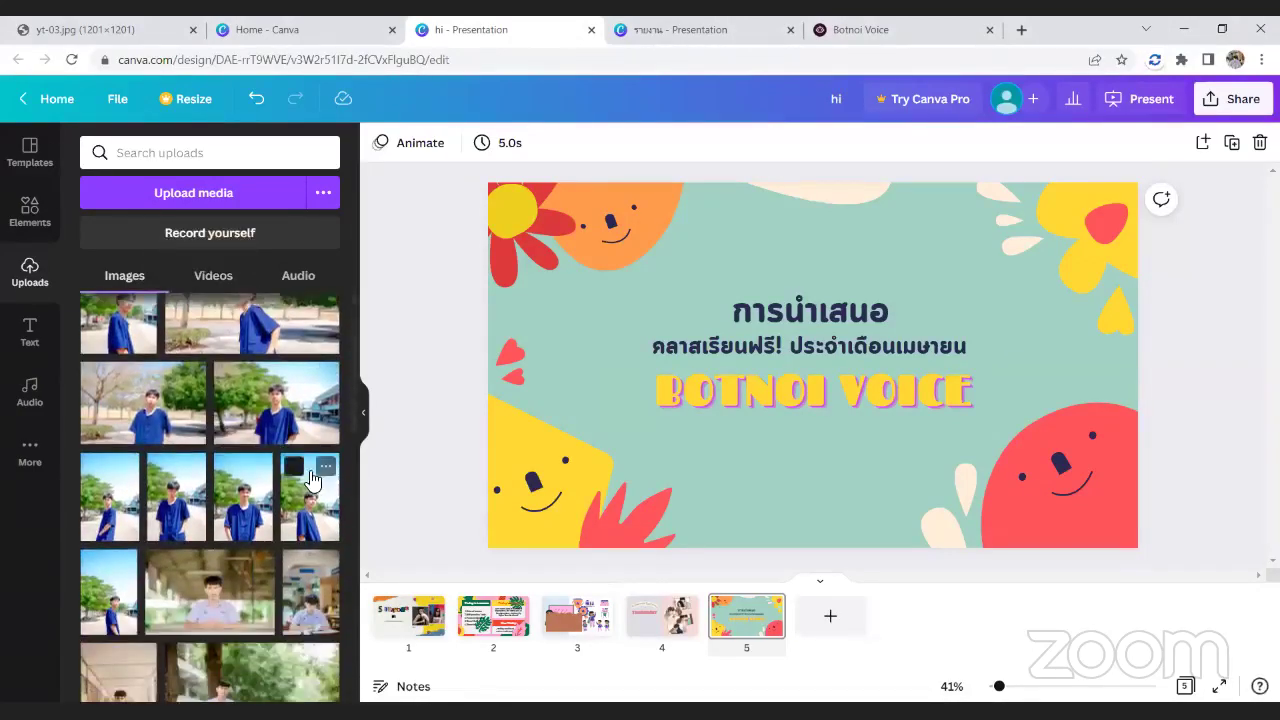
pyautogui.click(238, 603)
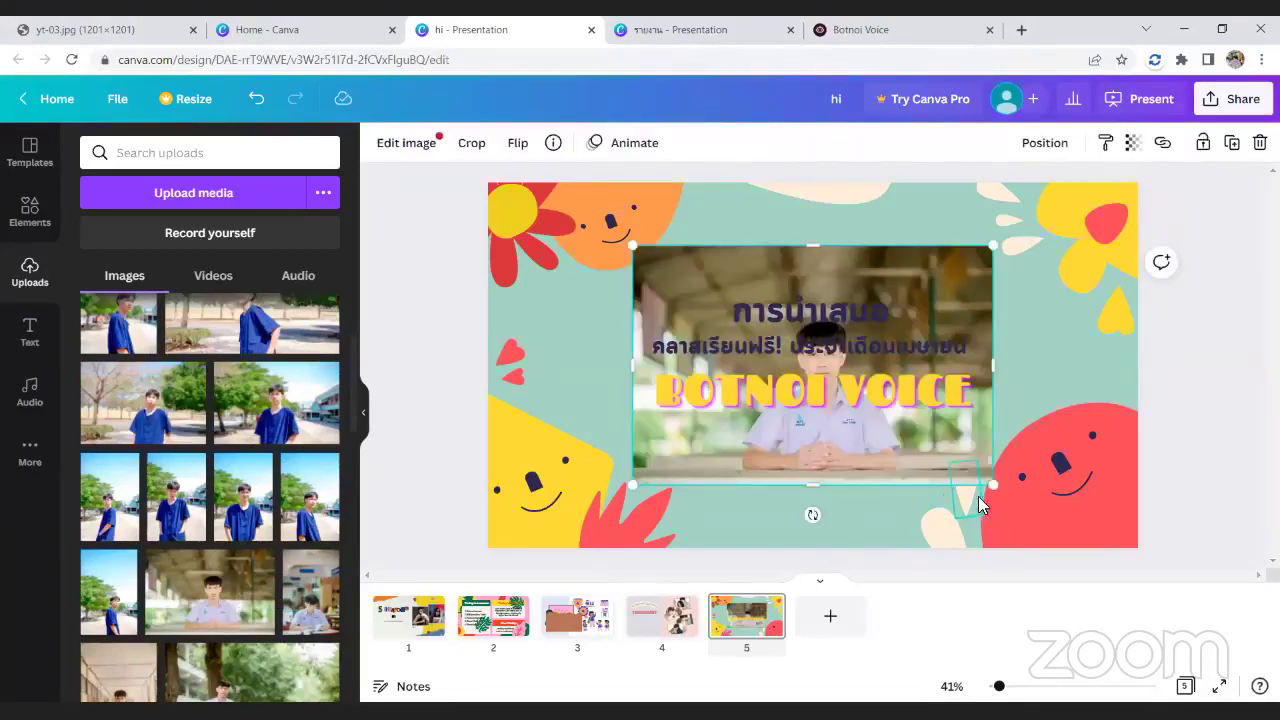
pyautogui.moveTo(991, 486); pyautogui.dragTo(1091, 521)
pyautogui.moveTo(851, 510); pyautogui.dragTo(588, 428)
pyautogui.moveTo(386, 183); pyautogui.dragTo(634, 349)
pyautogui.moveTo(718, 448); pyautogui.dragTo(614, 299)
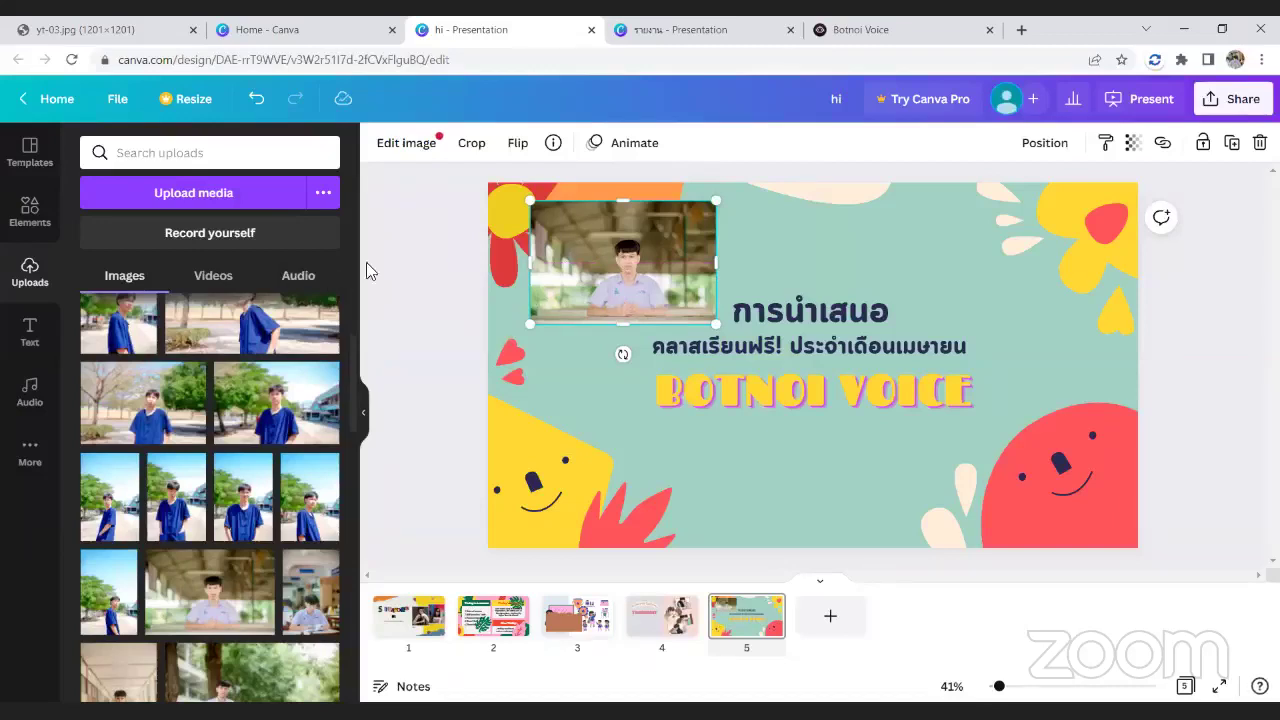
pyautogui.click(448, 249)
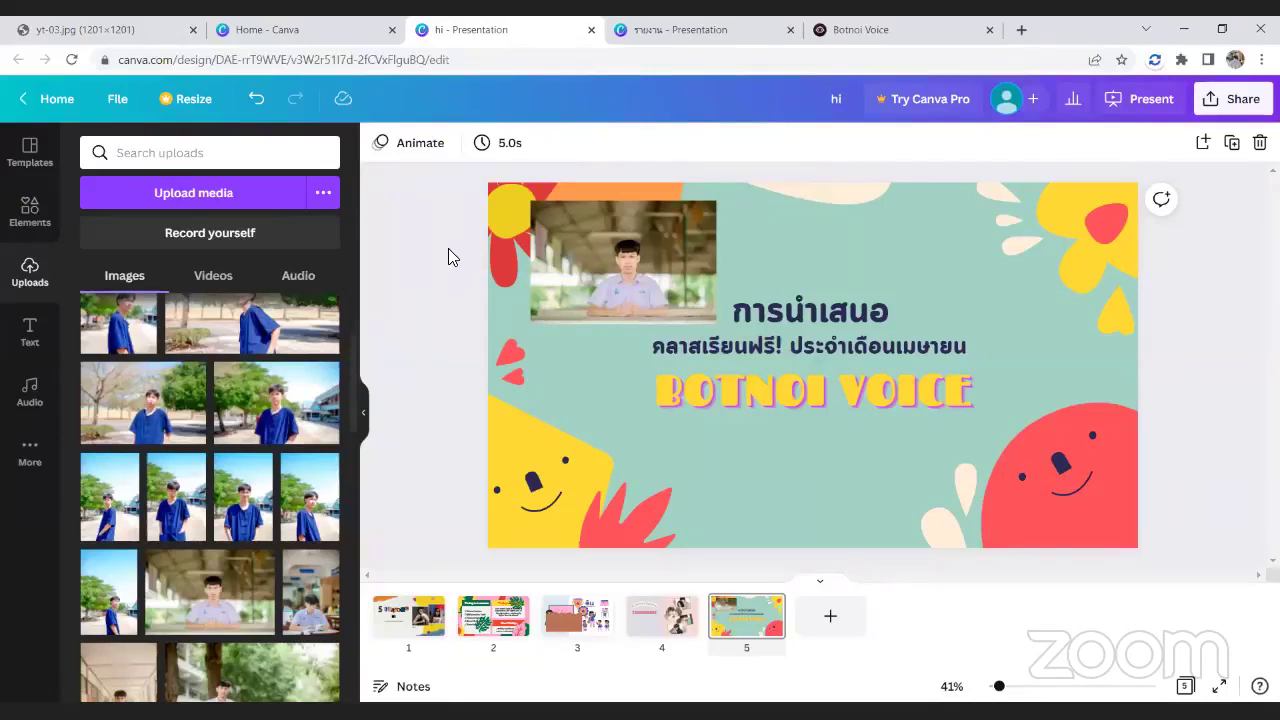
pyautogui.moveTo(606, 250); pyautogui.dragTo(812, 497)
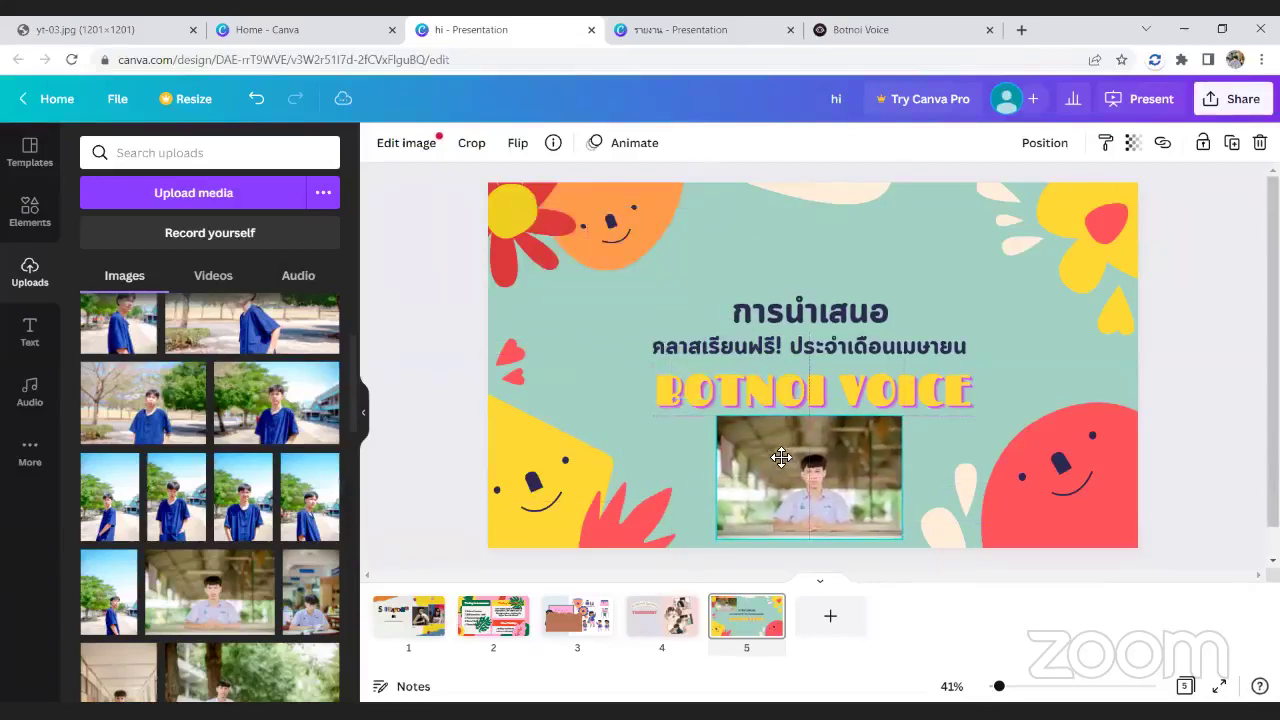
pyautogui.click(1222, 323)
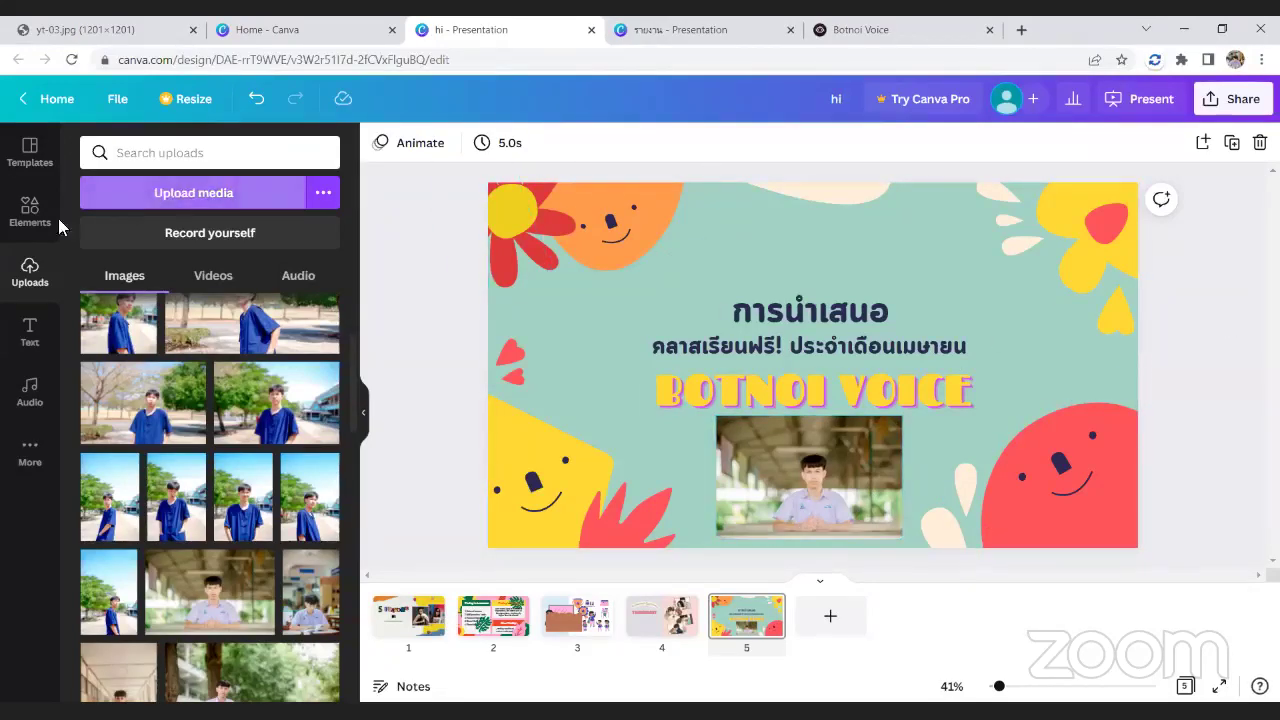
# - Add a rounded-rectangle frame at the top-left corner and drop the student photo into it
pyautogui.click(30, 212)
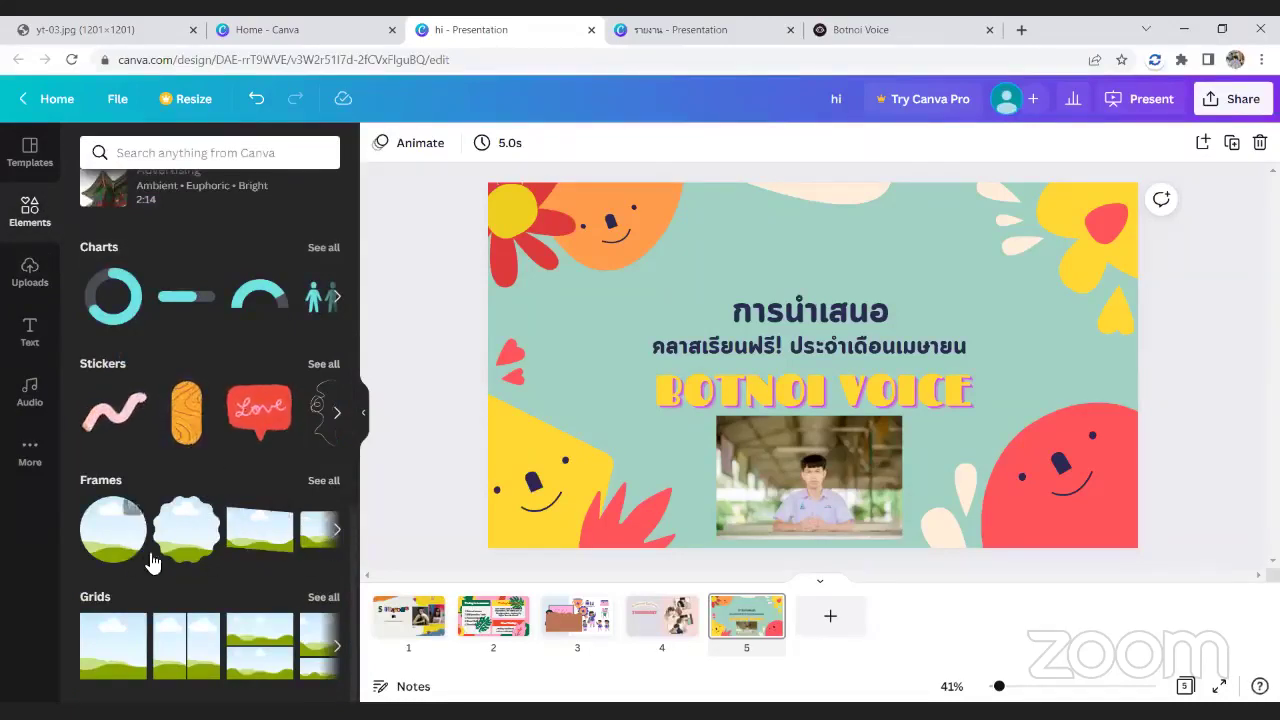
pyautogui.click(336, 532)
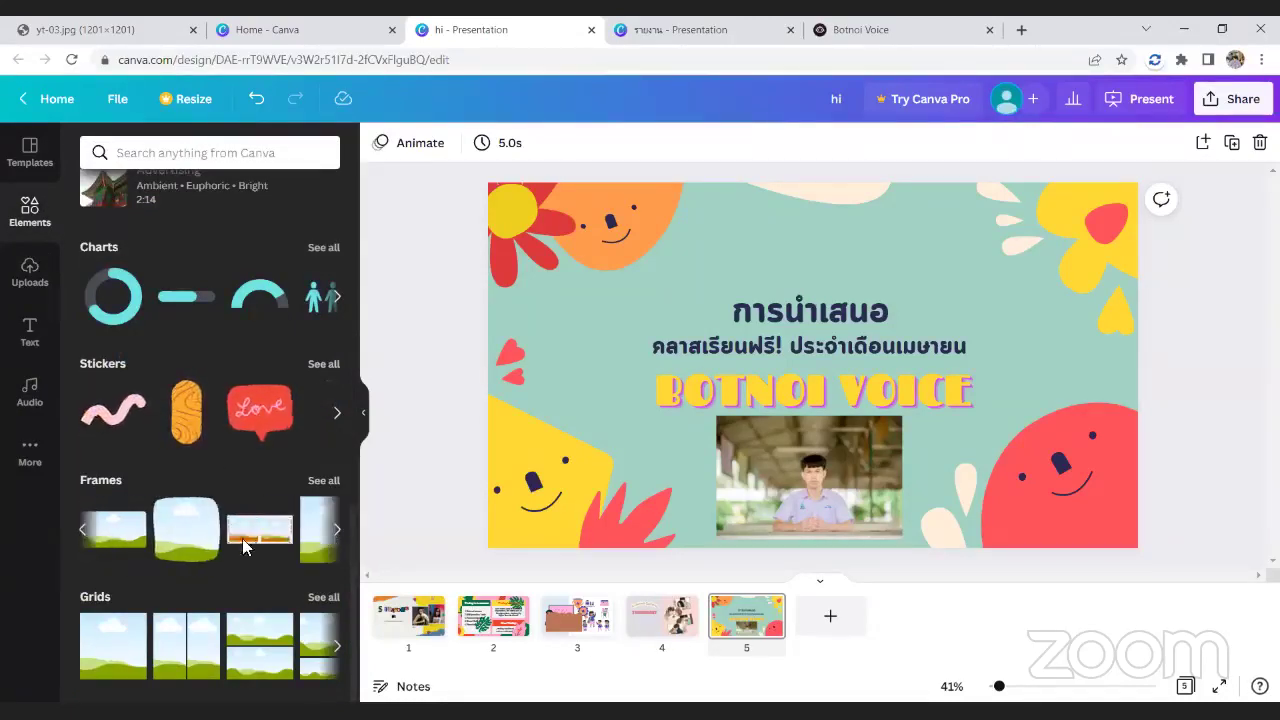
pyautogui.click(323, 484)
pyautogui.scroll(-3, 252, 390)
pyautogui.scroll(-3, 290, 400)
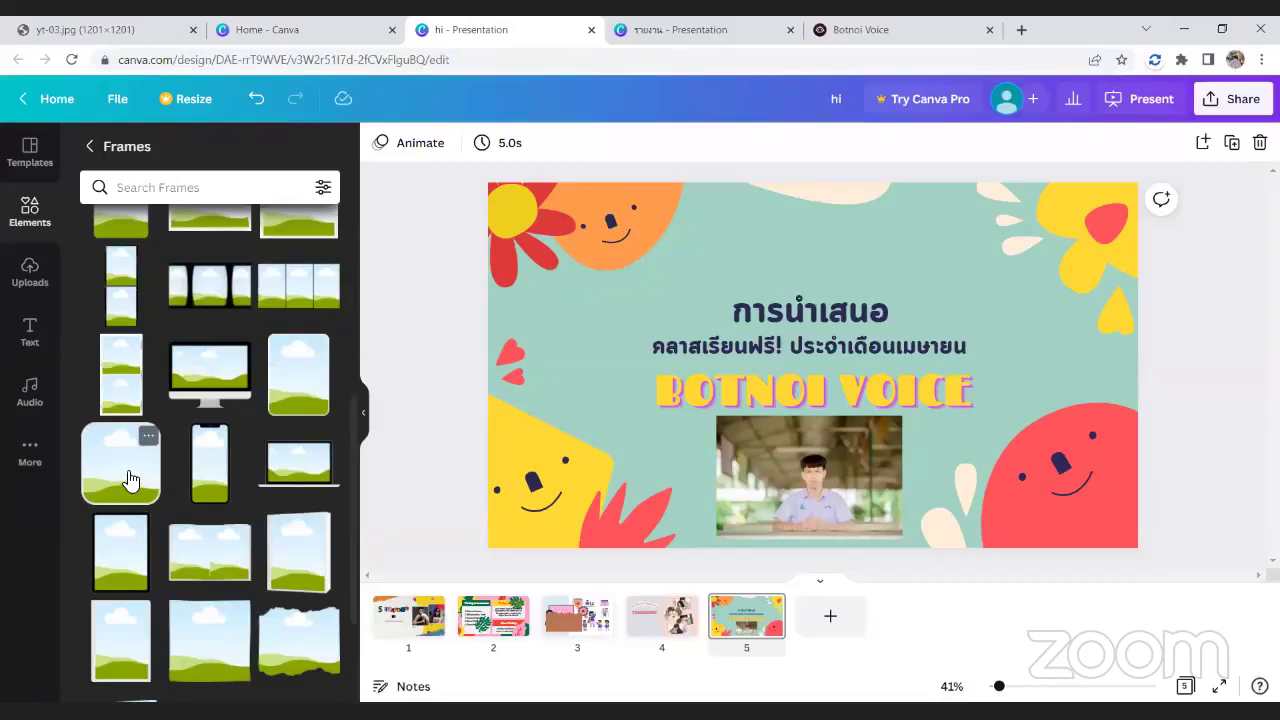
pyautogui.click(130, 480)
pyautogui.moveTo(844, 440); pyautogui.dragTo(651, 346)
pyautogui.moveTo(586, 266); pyautogui.dragTo(589, 279)
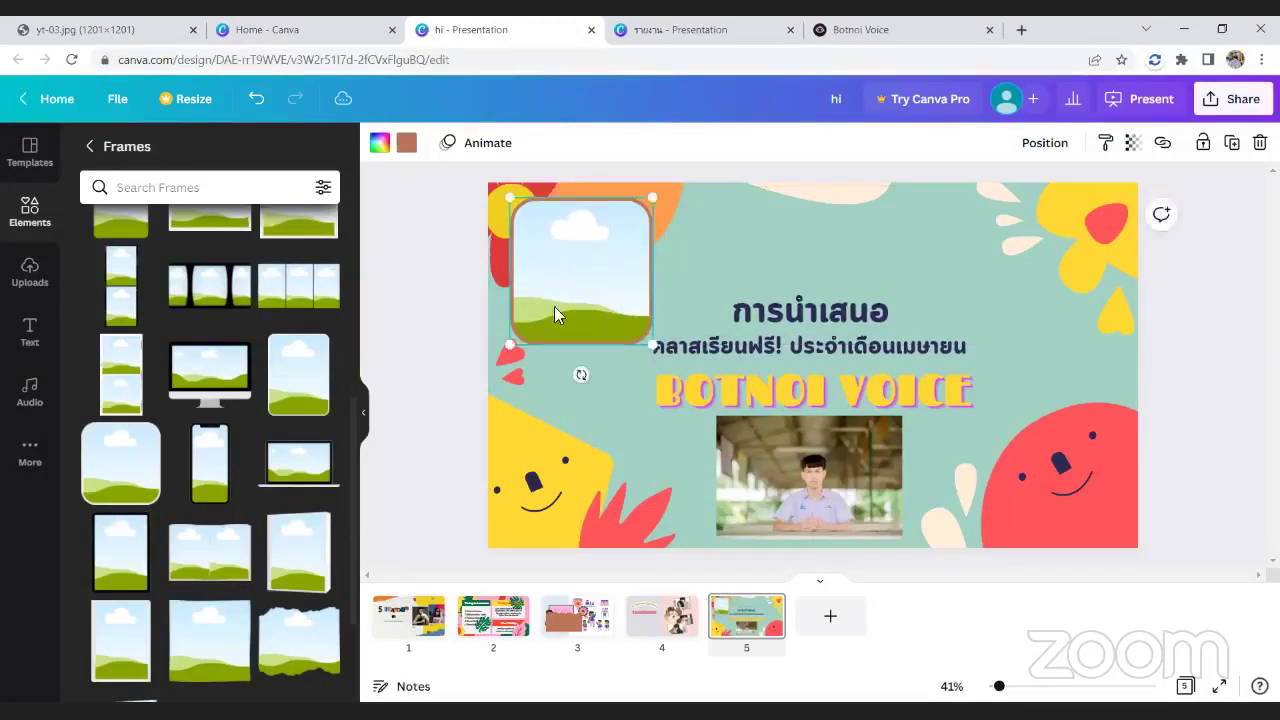
pyautogui.click(796, 476)
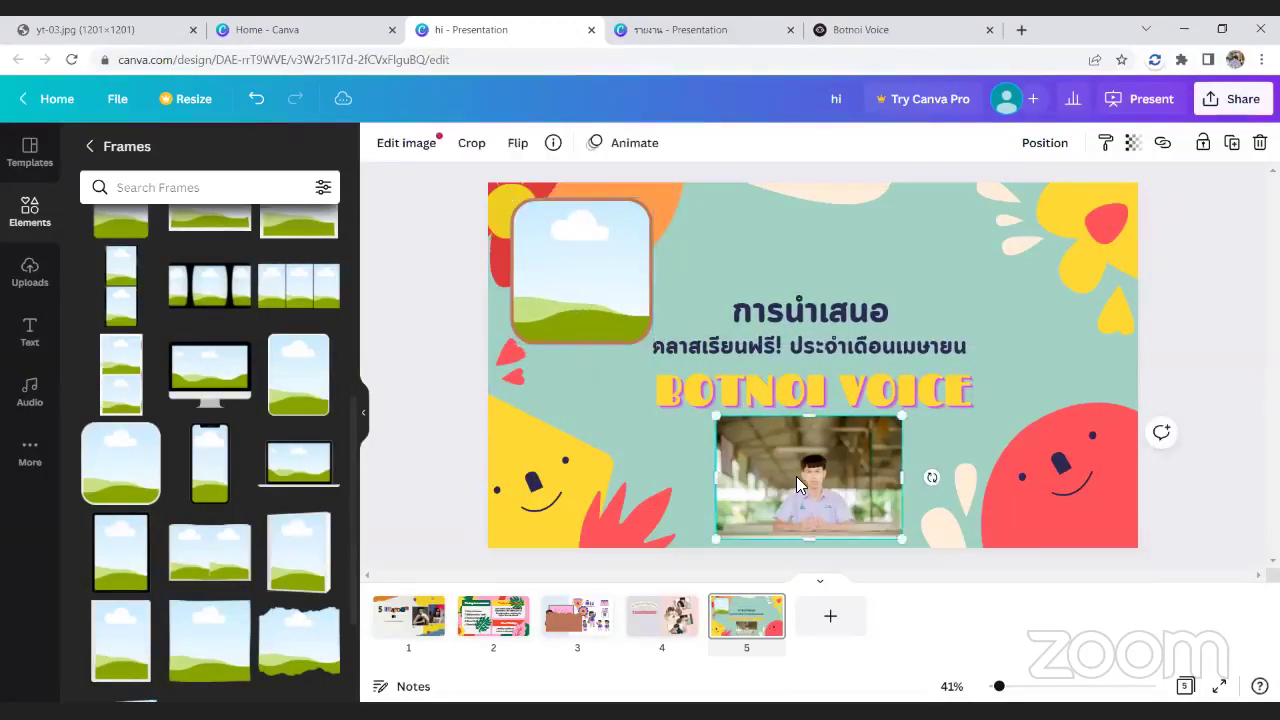
pyautogui.moveTo(844, 494); pyautogui.dragTo(596, 276)
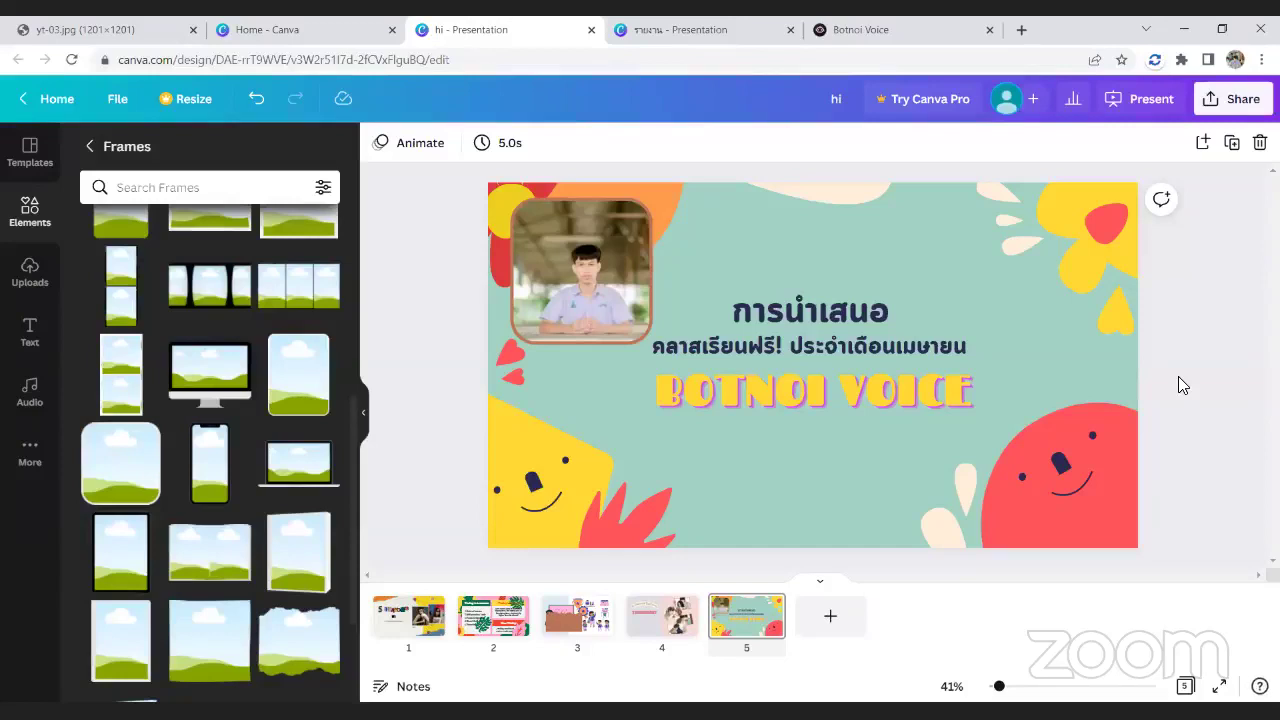
# - Make the frame border white, then shrink the framed photo and centre it above the title
pyautogui.doubleClick(576, 266)
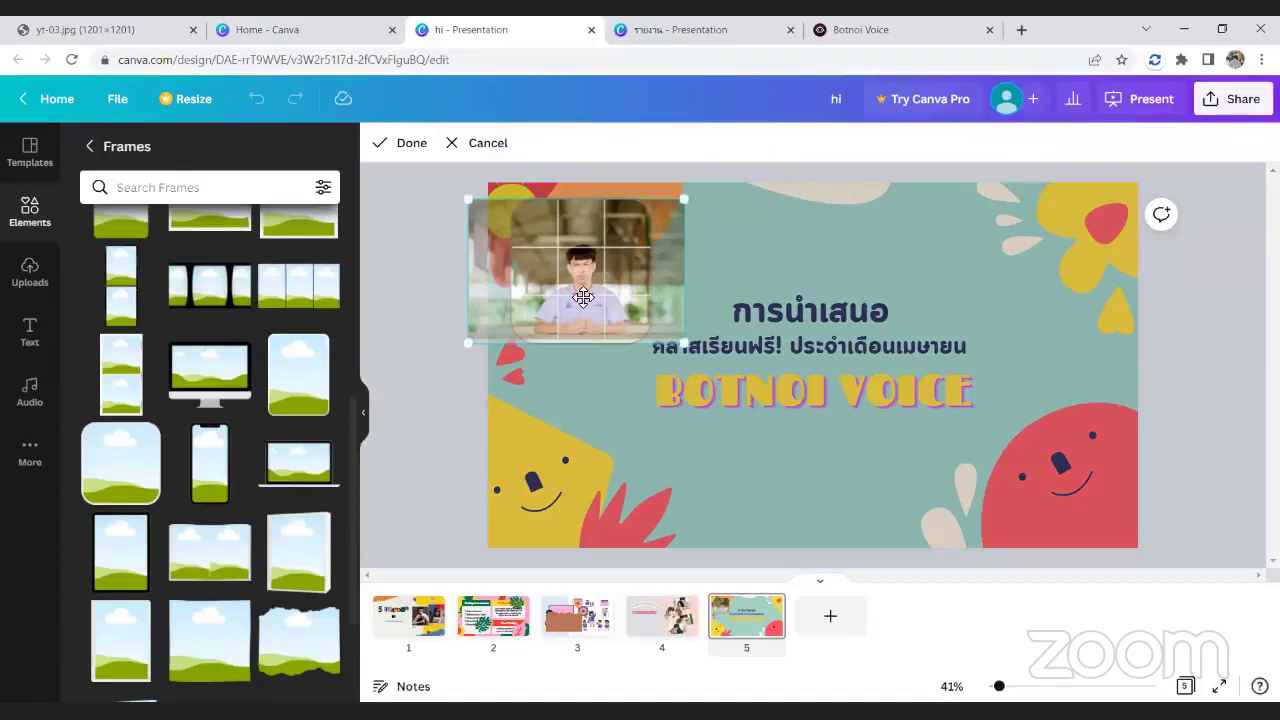
pyautogui.click(398, 148)
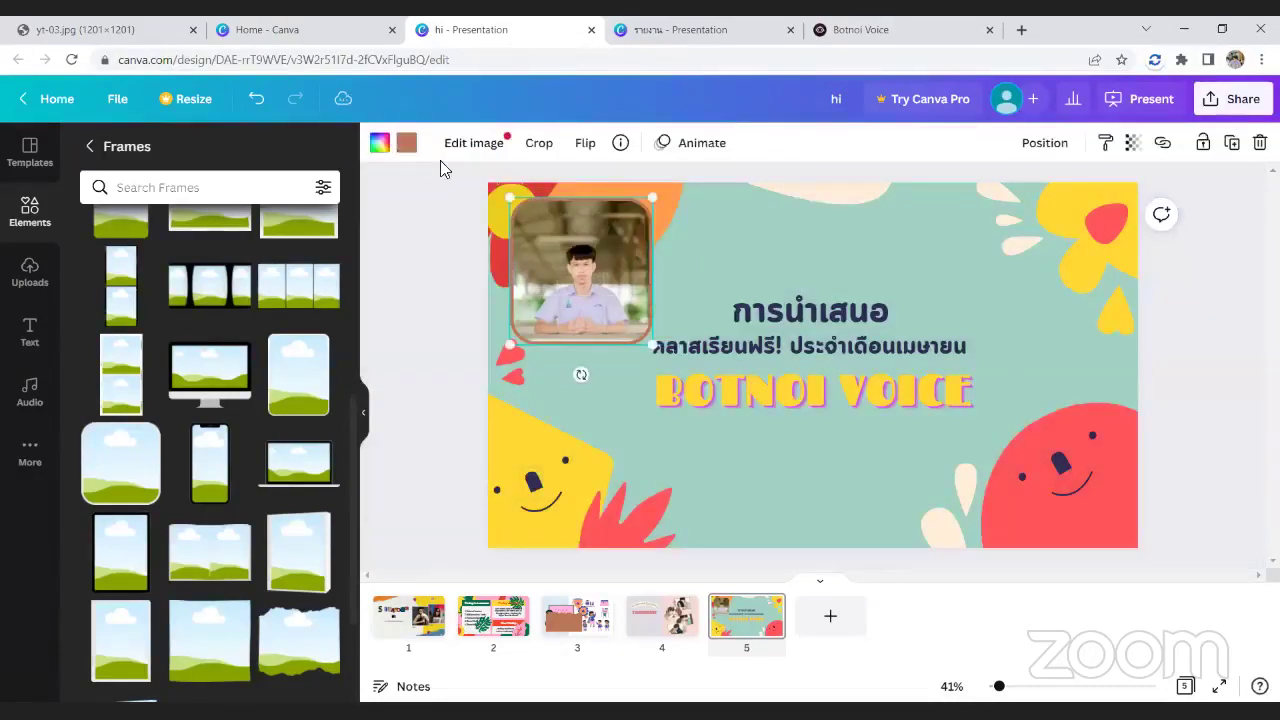
pyautogui.click(406, 145)
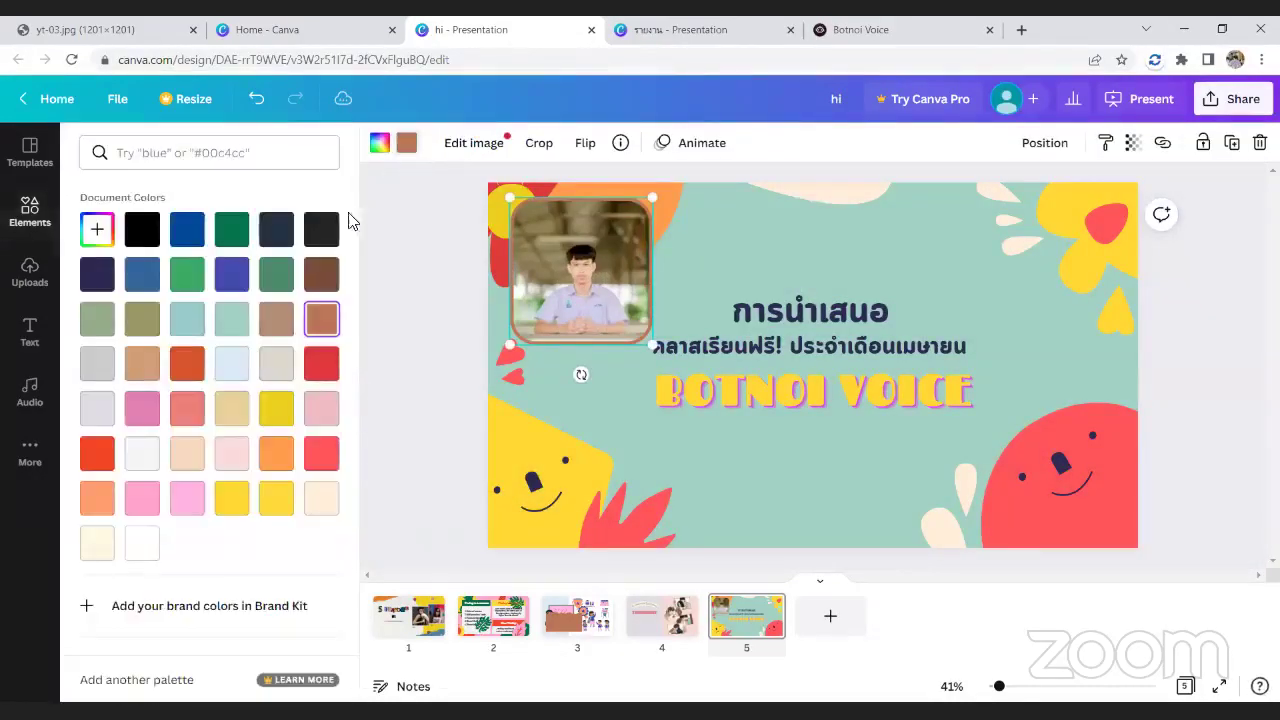
pyautogui.click(148, 550)
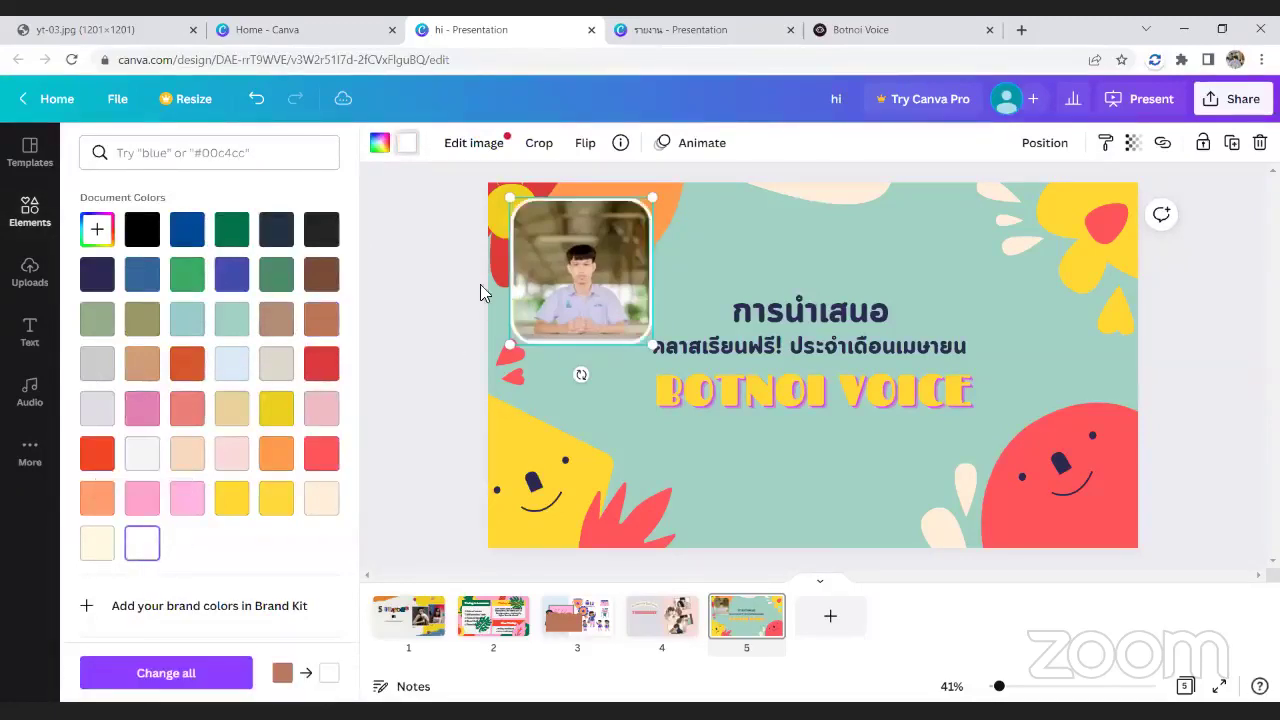
pyautogui.moveTo(510, 198); pyautogui.dragTo(529, 214)
pyautogui.moveTo(647, 242); pyautogui.dragTo(842, 200)
pyautogui.moveTo(804, 242); pyautogui.dragTo(826, 244)
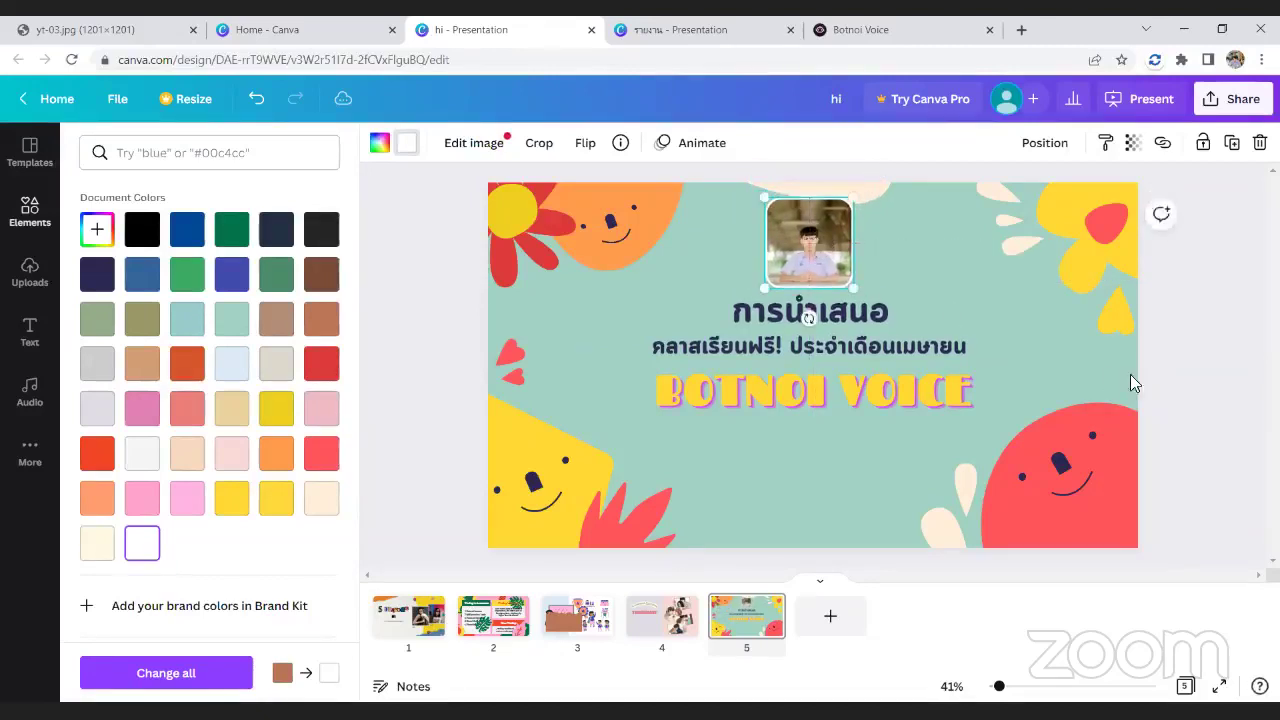
pyautogui.click(1206, 369)
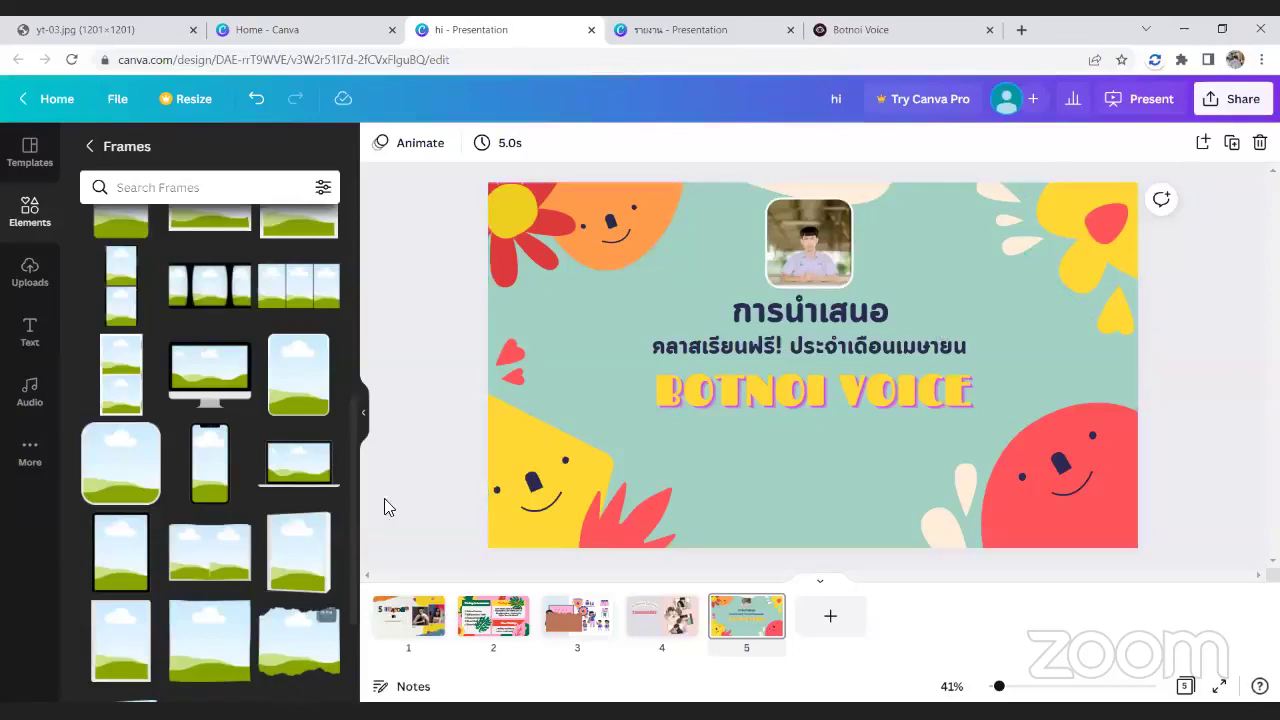
# - Try and discard an A letter frame, then place a shrunken B frame at lower-left
pyautogui.scroll(-6, 265, 533)
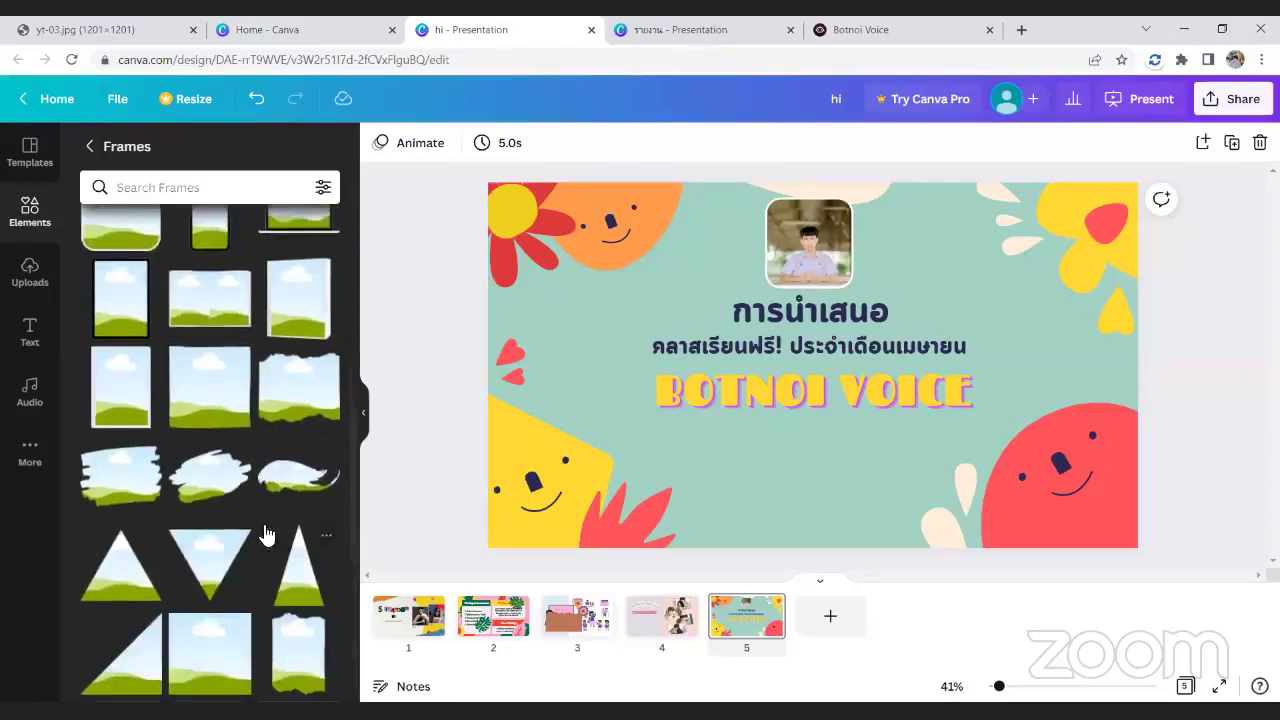
pyautogui.scroll(-8, 265, 535)
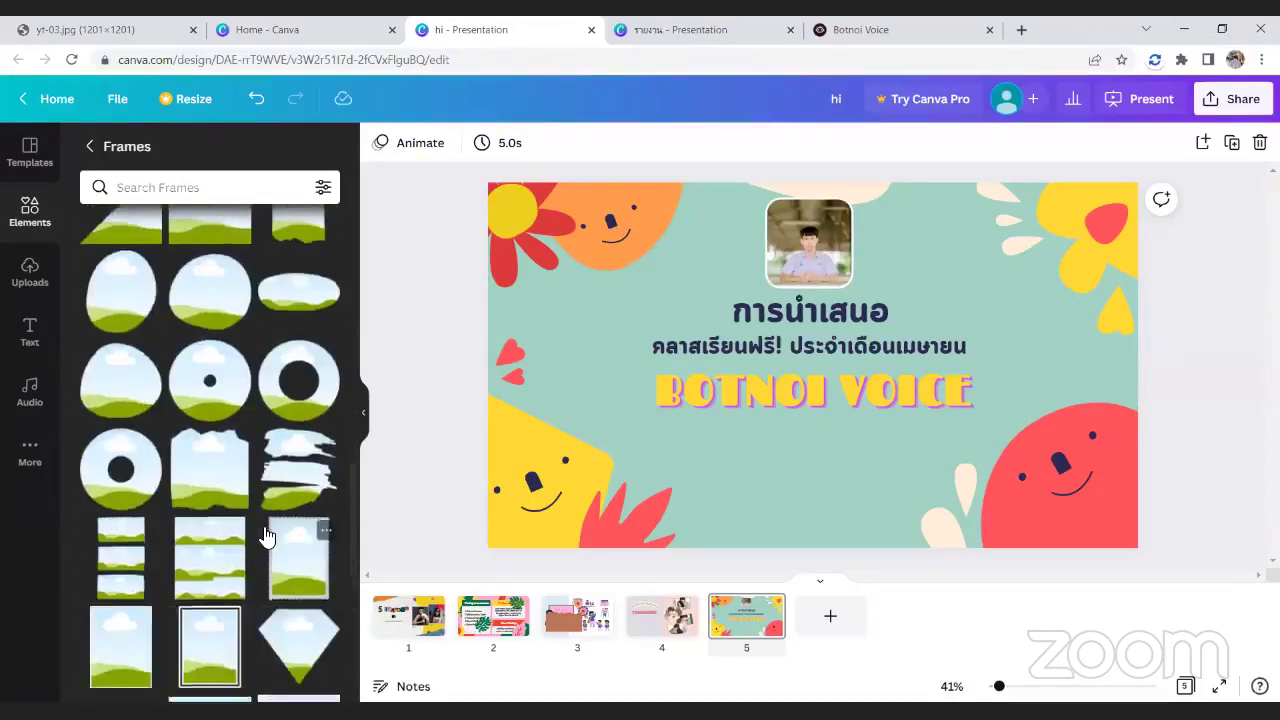
pyautogui.scroll(-10, 272, 480)
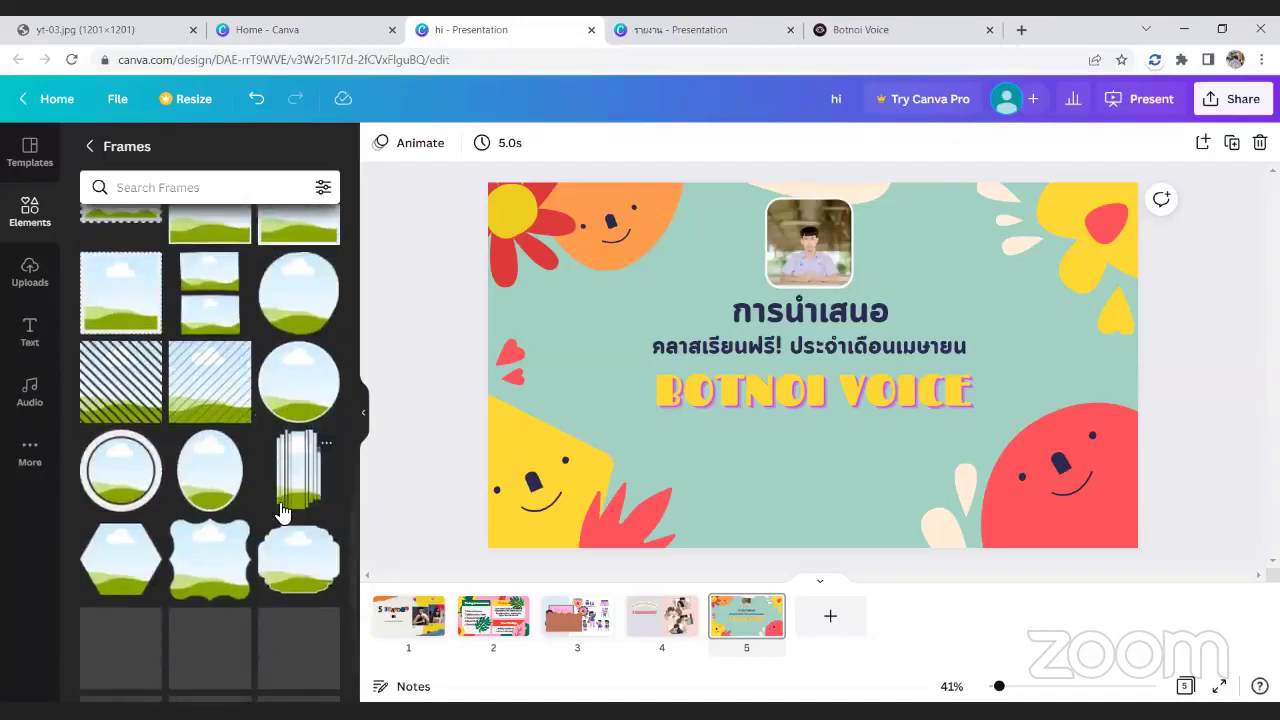
pyautogui.scroll(3, 282, 513)
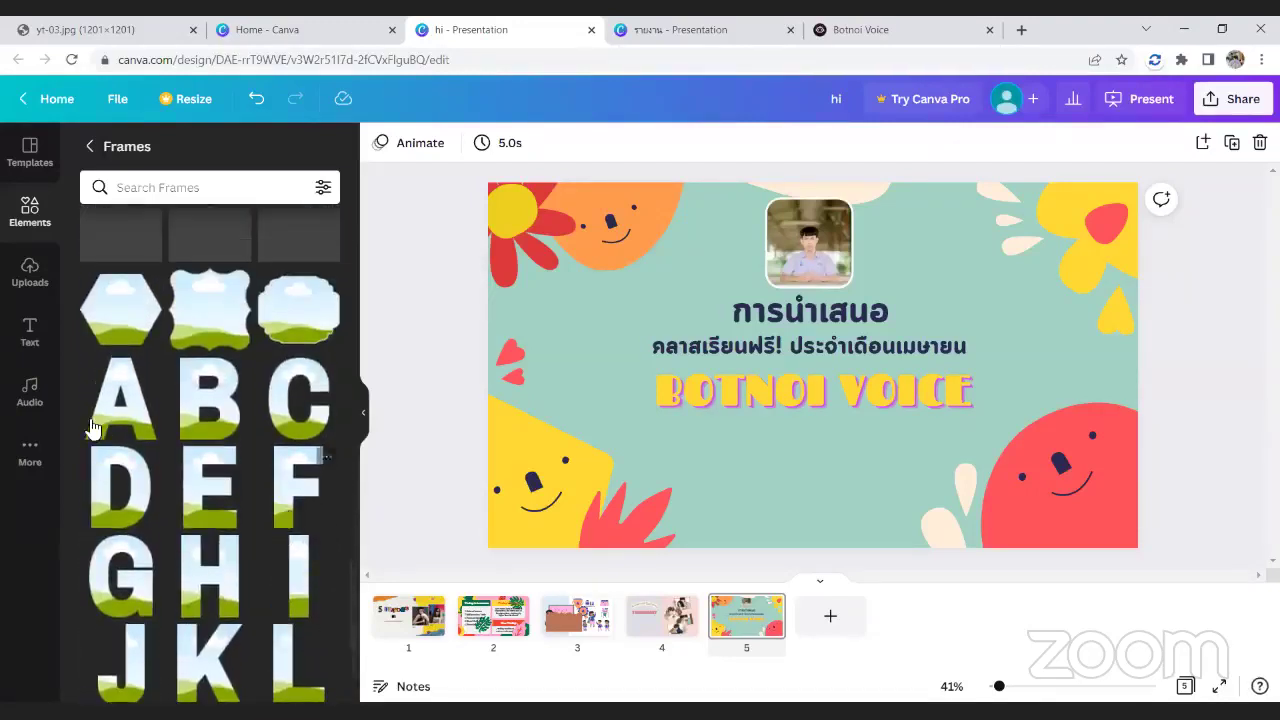
pyautogui.click(100, 423)
pyautogui.moveTo(808, 426); pyautogui.dragTo(584, 480)
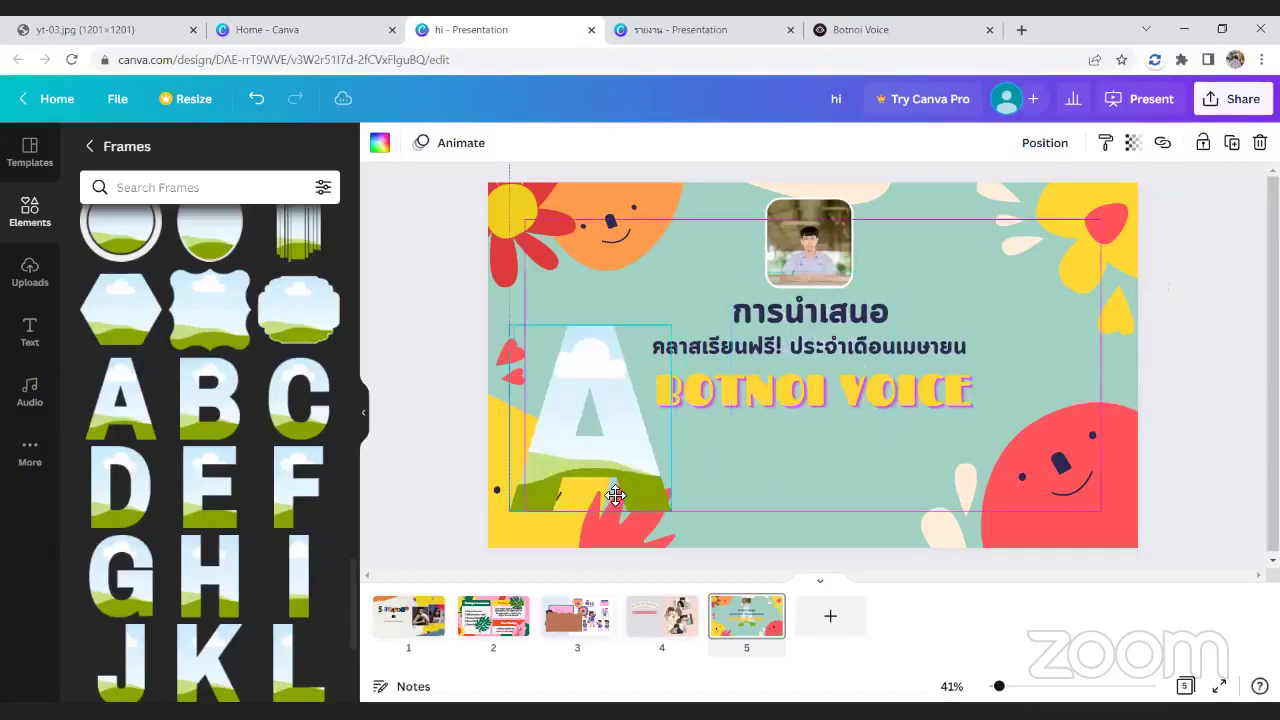
pyautogui.press('Delete')
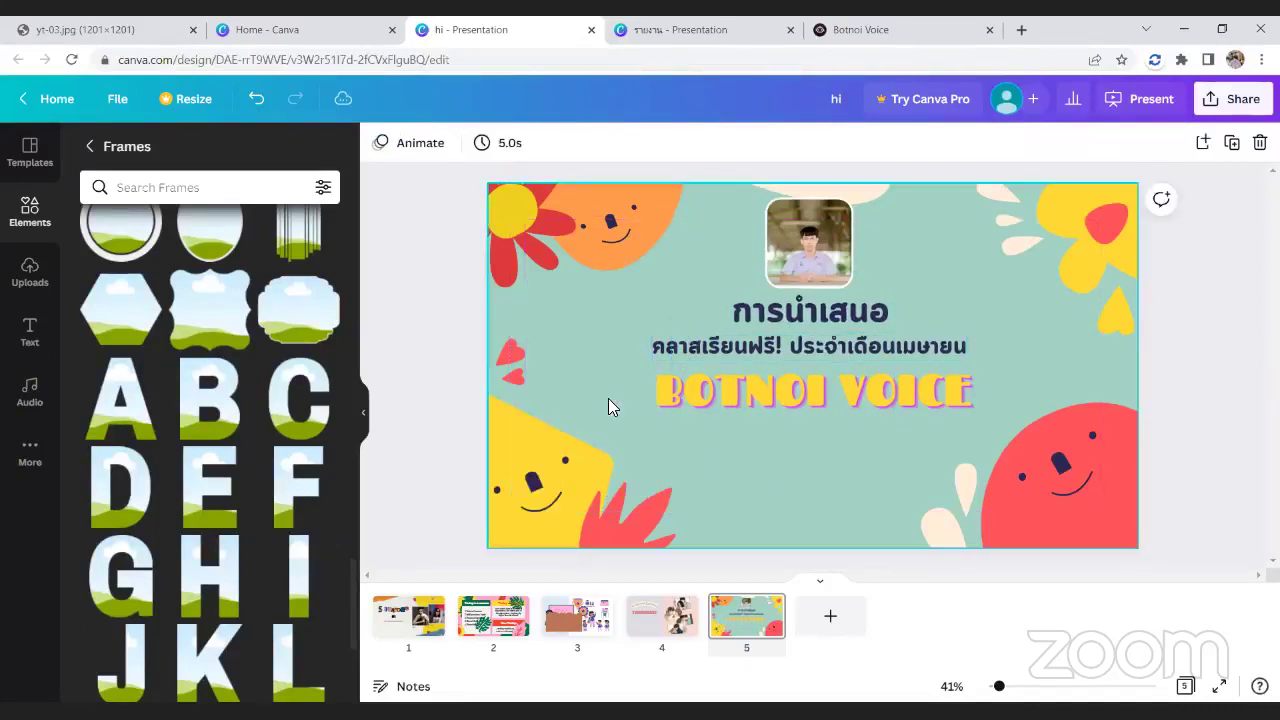
pyautogui.click(210, 400)
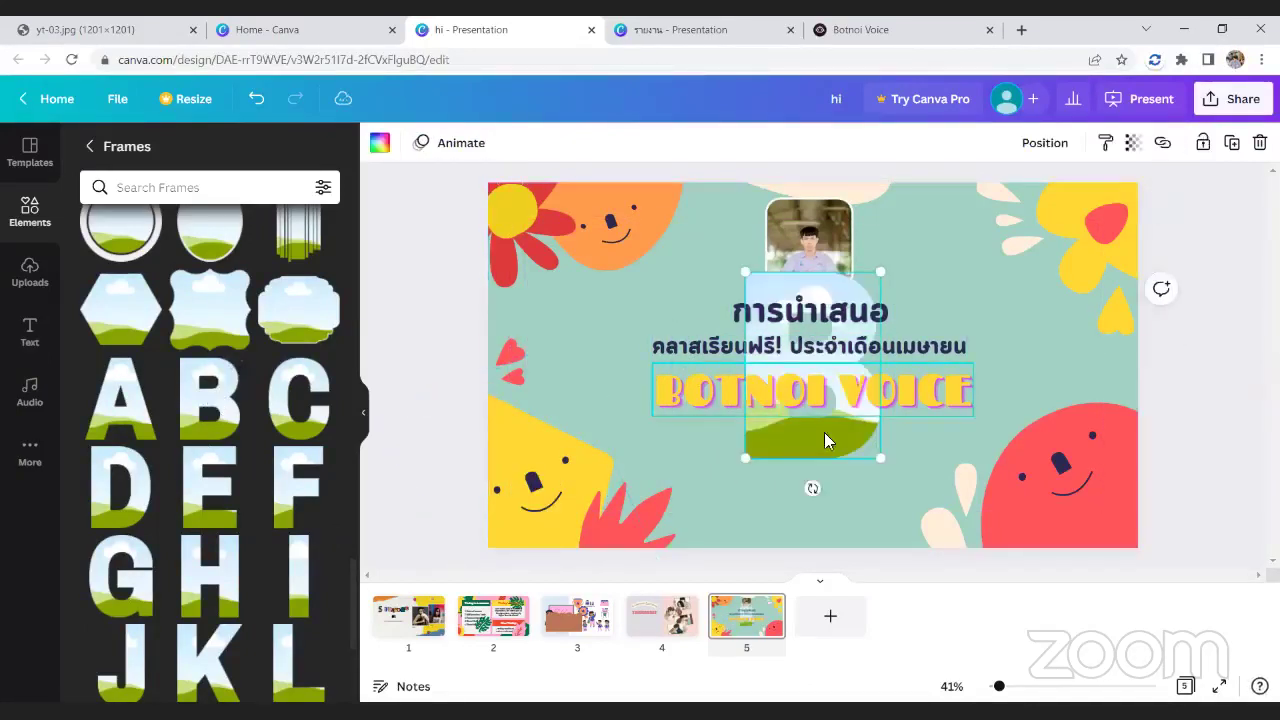
pyautogui.moveTo(861, 419); pyautogui.dragTo(600, 514)
pyautogui.moveTo(620, 367); pyautogui.dragTo(557, 457)
pyautogui.moveTo(530, 505); pyautogui.dragTo(586, 480)
# - Add shrunken O and S letter frames in line after the B
pyautogui.scroll(-4, 228, 517)
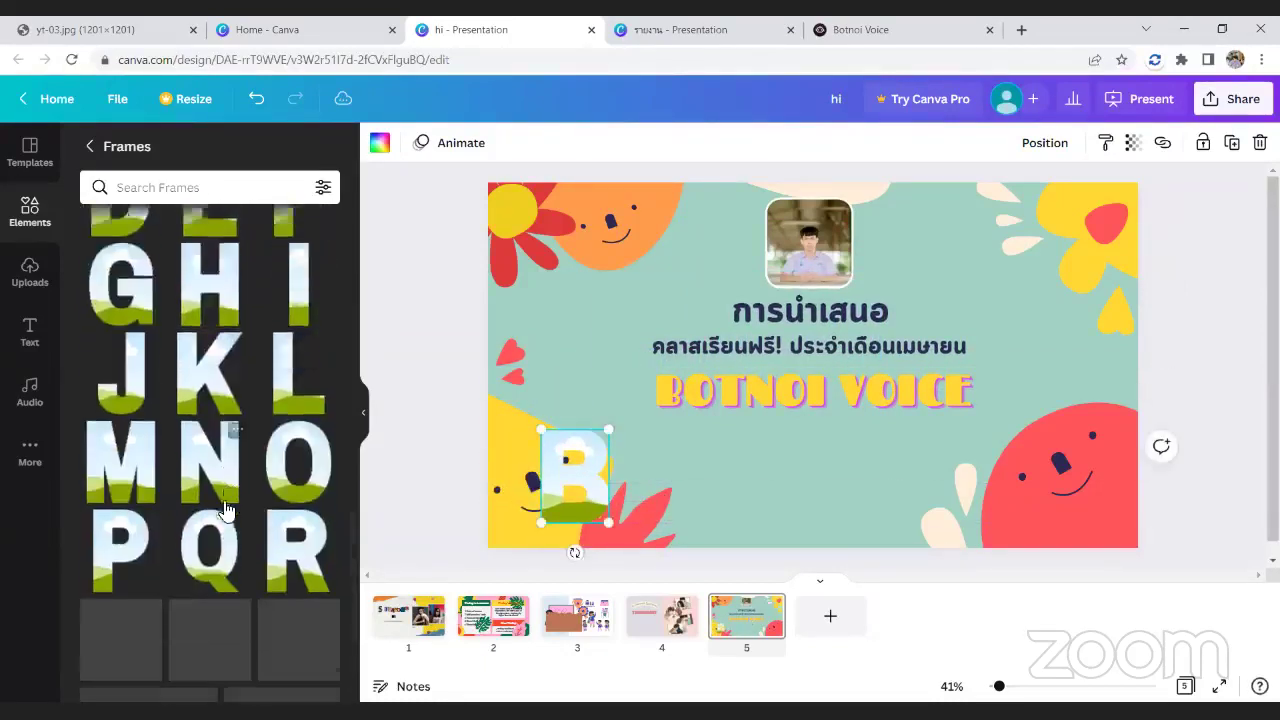
pyautogui.click(298, 385)
pyautogui.moveTo(752, 281); pyautogui.dragTo(800, 371)
pyautogui.moveTo(844, 432); pyautogui.dragTo(667, 522)
pyautogui.scroll(-3, 125, 415)
pyautogui.click(125, 415)
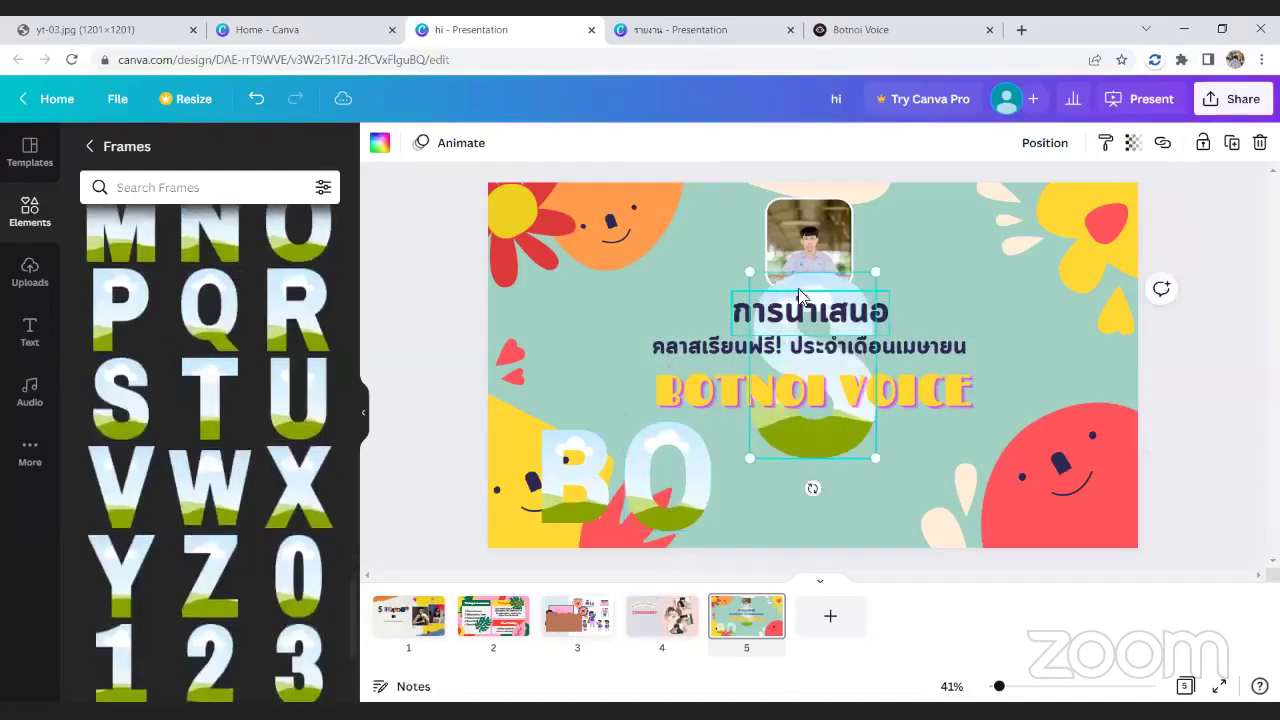
pyautogui.moveTo(766, 274); pyautogui.dragTo(800, 335)
pyautogui.moveTo(845, 440); pyautogui.dragTo(793, 532)
# - Add a second S after the first and resize it to match the other letters
pyautogui.click(118, 410)
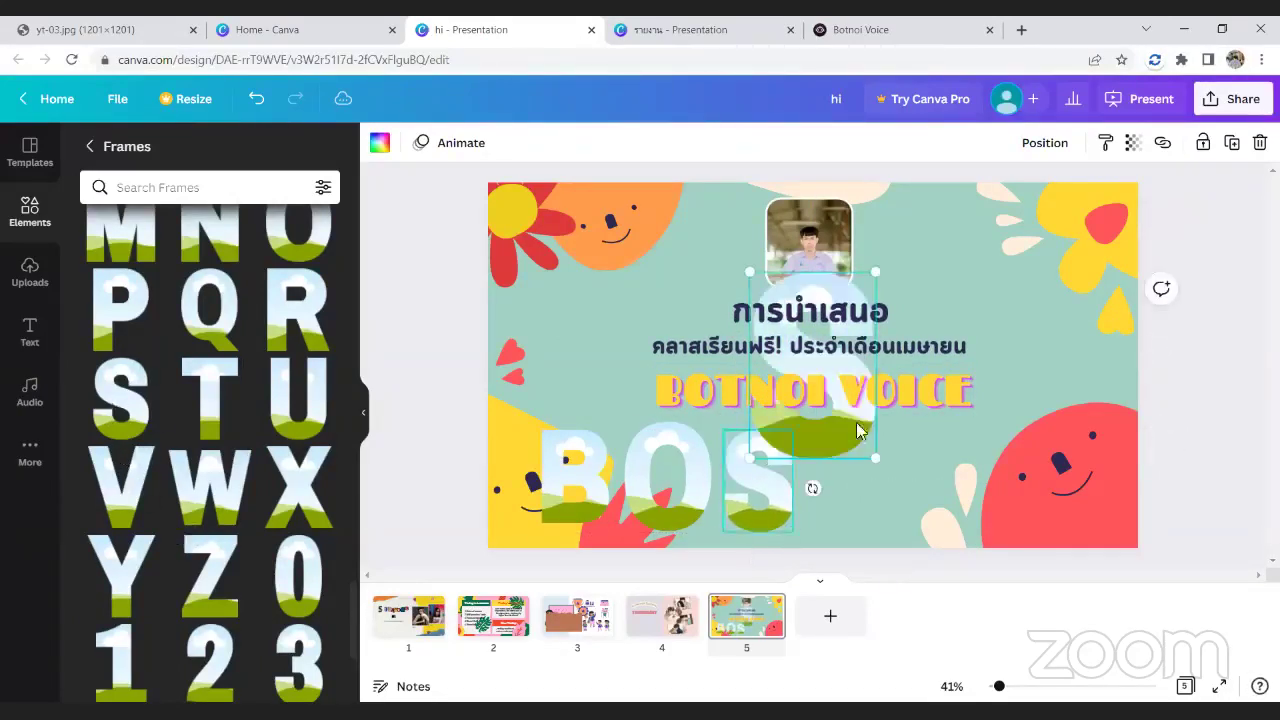
pyautogui.moveTo(844, 446); pyautogui.dragTo(857, 493)
pyautogui.click(684, 476)
pyautogui.click(832, 436)
pyautogui.moveTo(886, 423); pyautogui.dragTo(878, 430)
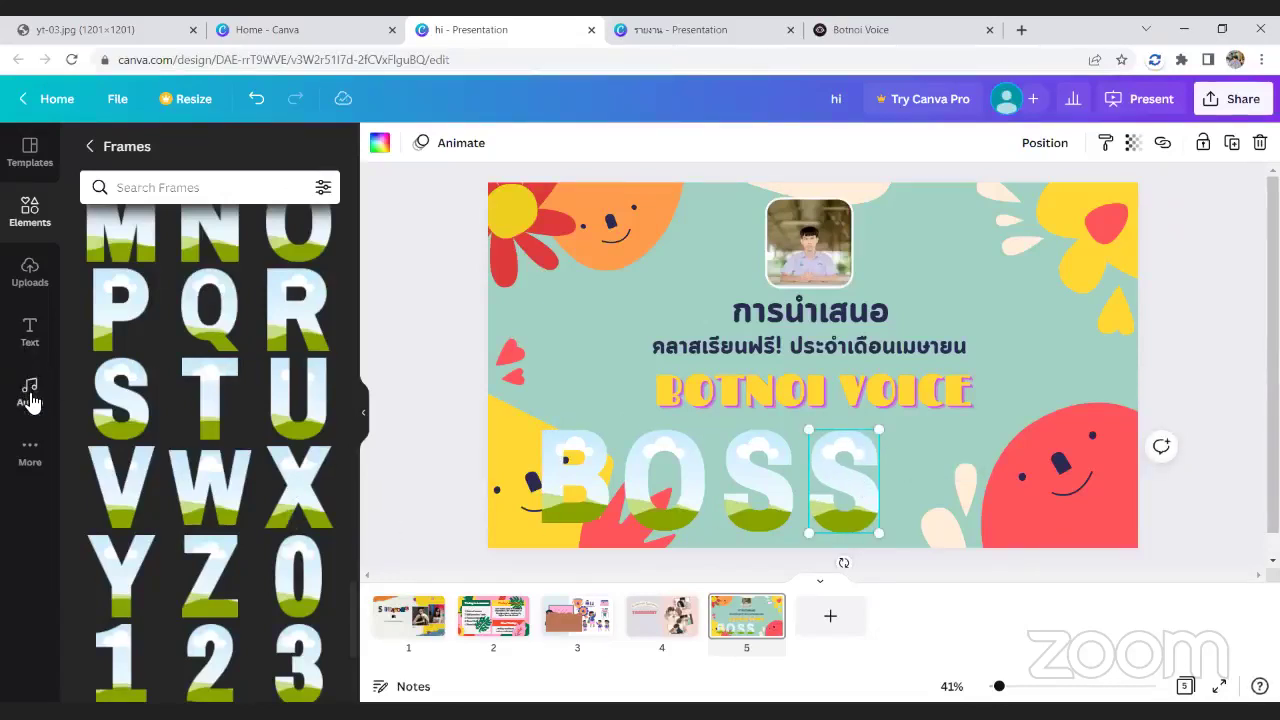
# - Drag a different uploaded photo into each of the B, O, S and S letter frames
pyautogui.click(30, 296)
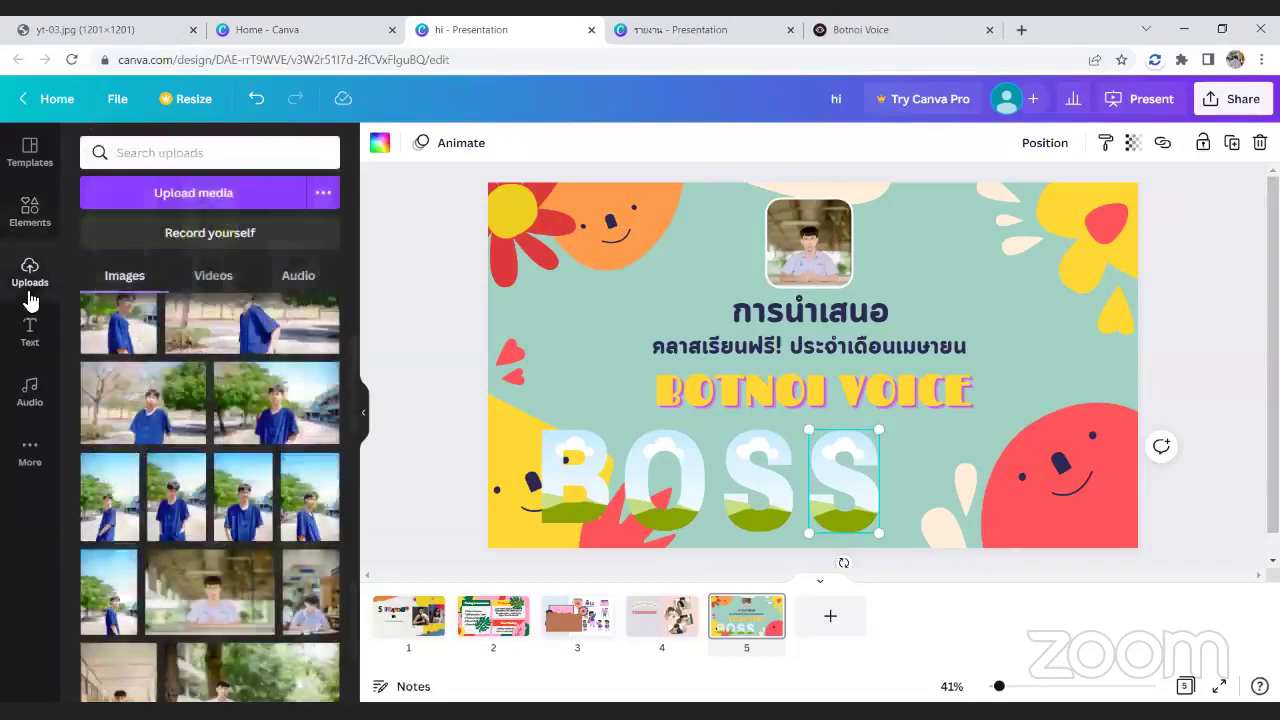
pyautogui.scroll(-3, 345, 450)
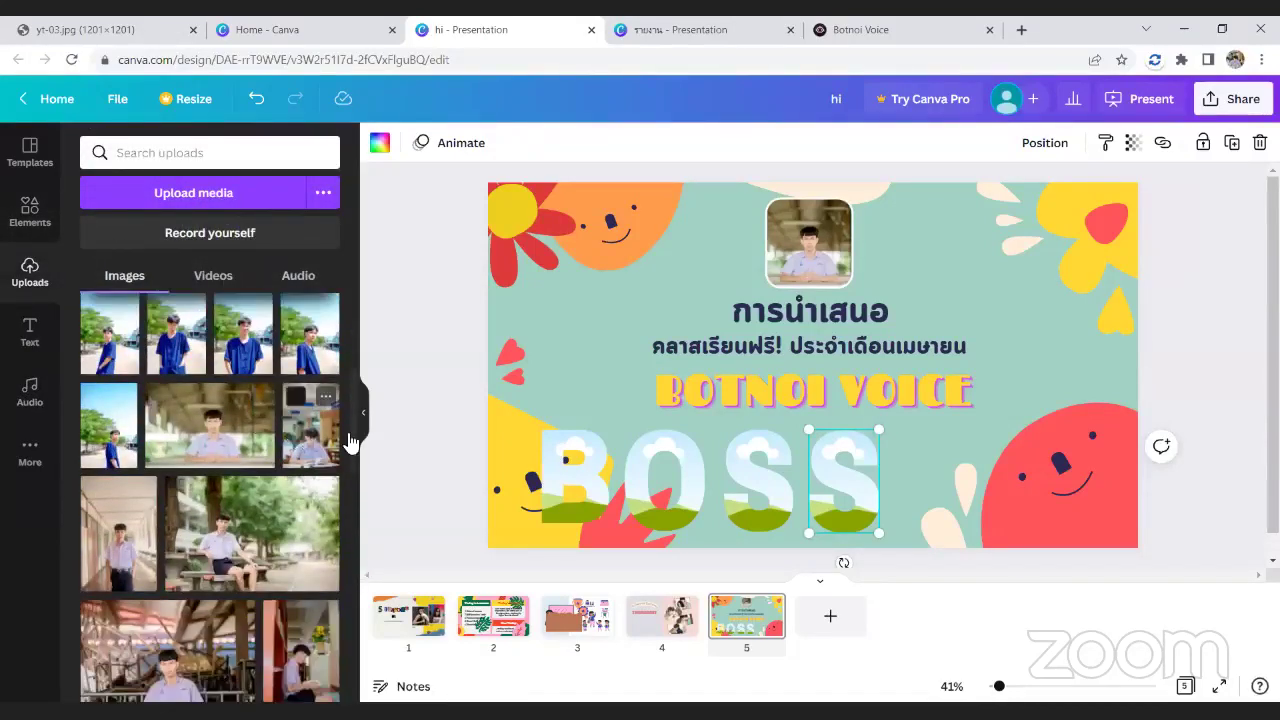
pyautogui.moveTo(261, 431); pyautogui.dragTo(572, 465)
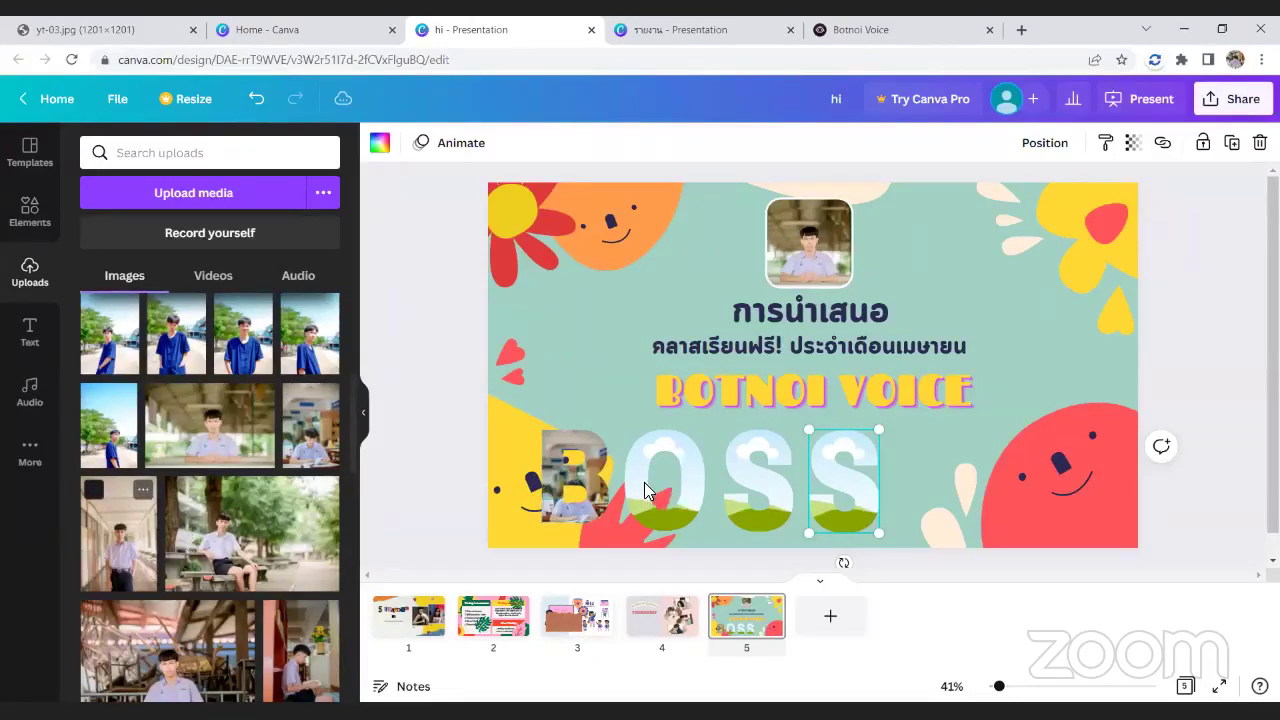
pyautogui.moveTo(645, 490); pyautogui.dragTo(646, 490)
pyautogui.moveTo(250, 543); pyautogui.dragTo(753, 486)
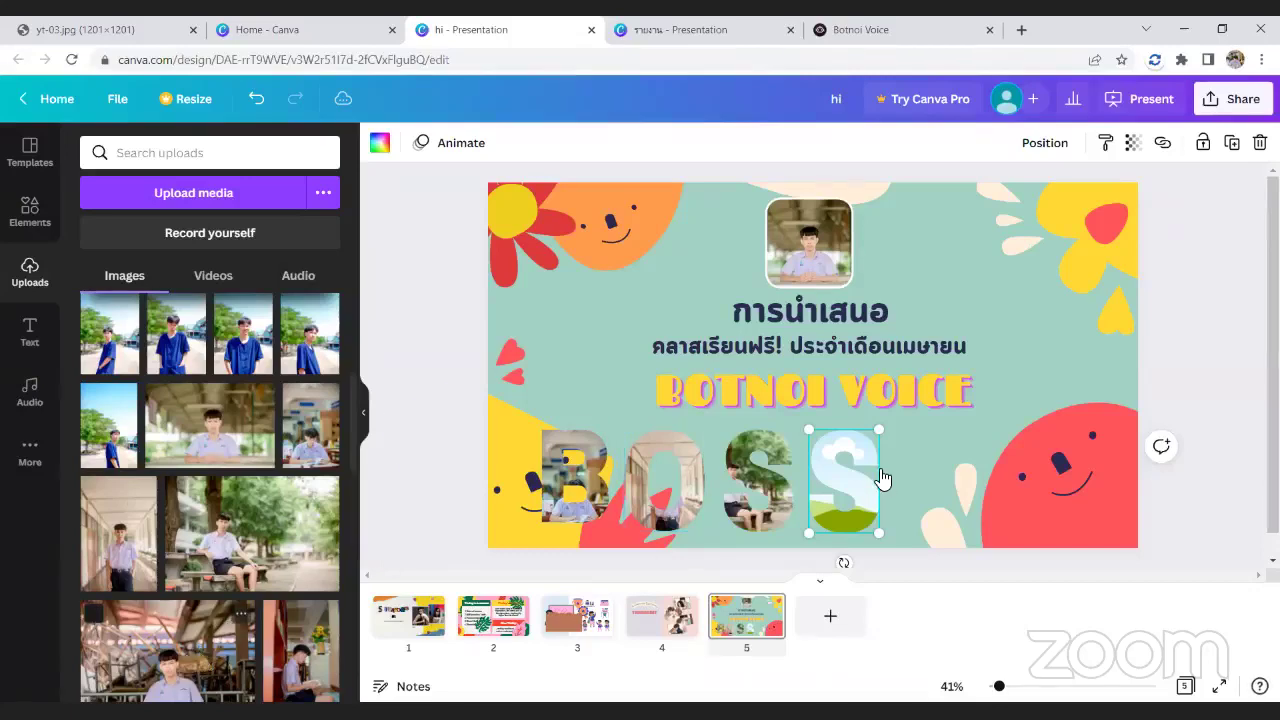
pyautogui.moveTo(310, 425); pyautogui.dragTo(840, 478)
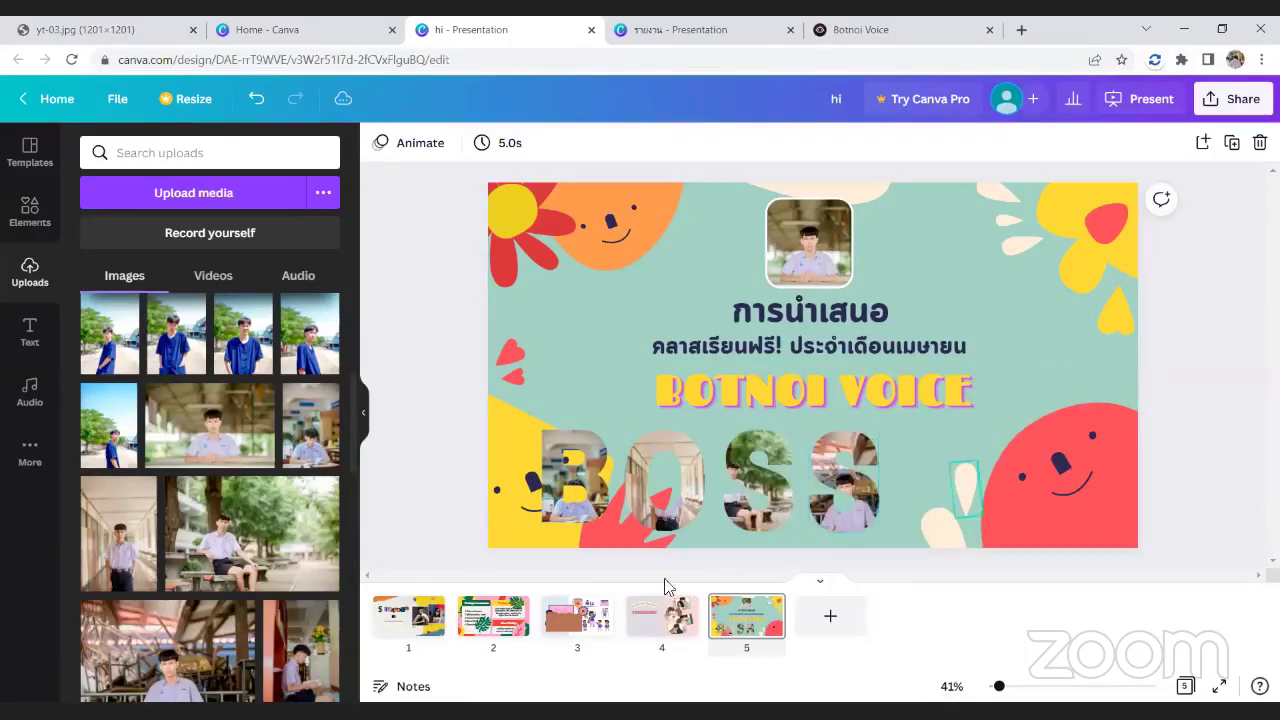
# - Enlarge and reposition the photo inside the B letter frame
pyautogui.doubleClick(605, 490)
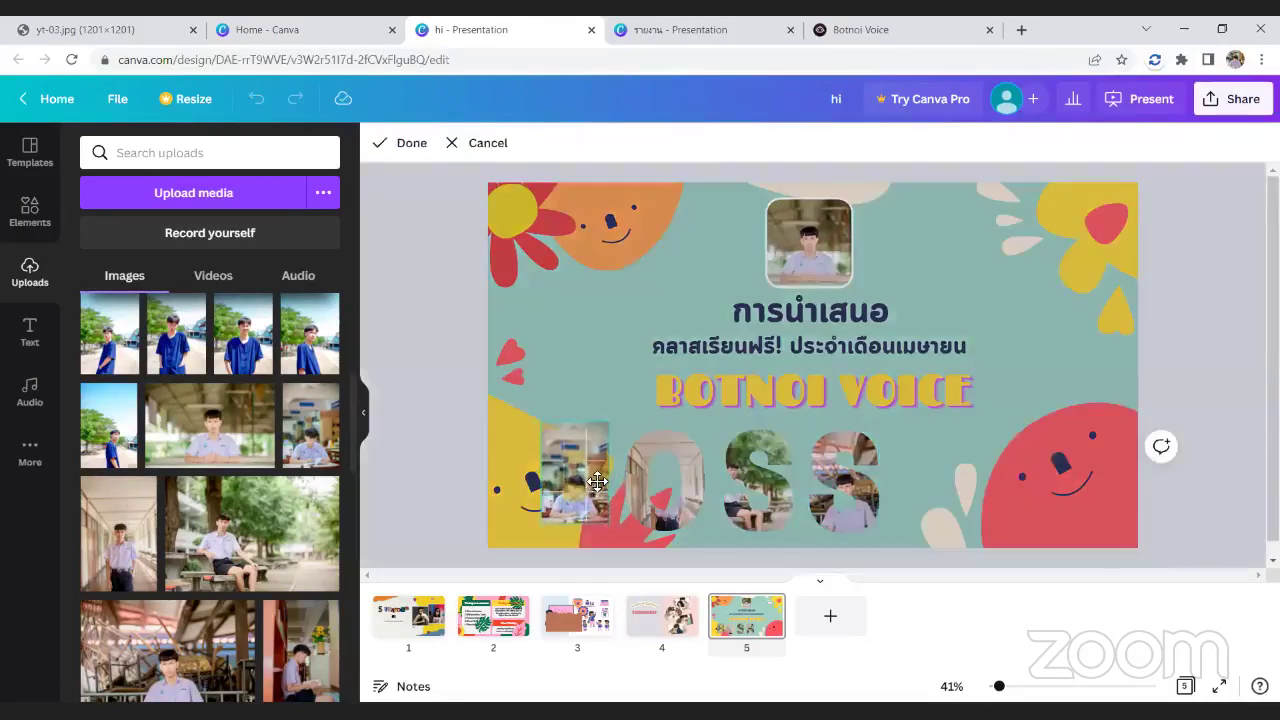
pyautogui.moveTo(617, 540); pyautogui.dragTo(595, 487)
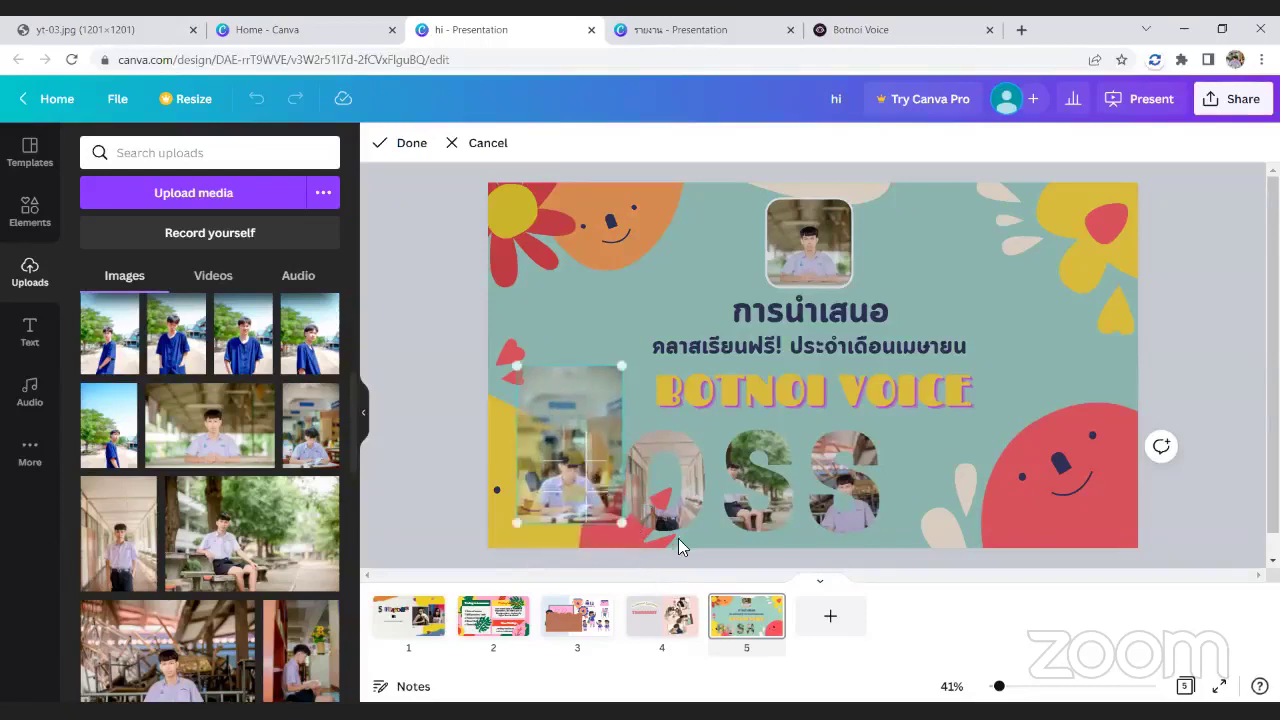
pyautogui.click(405, 143)
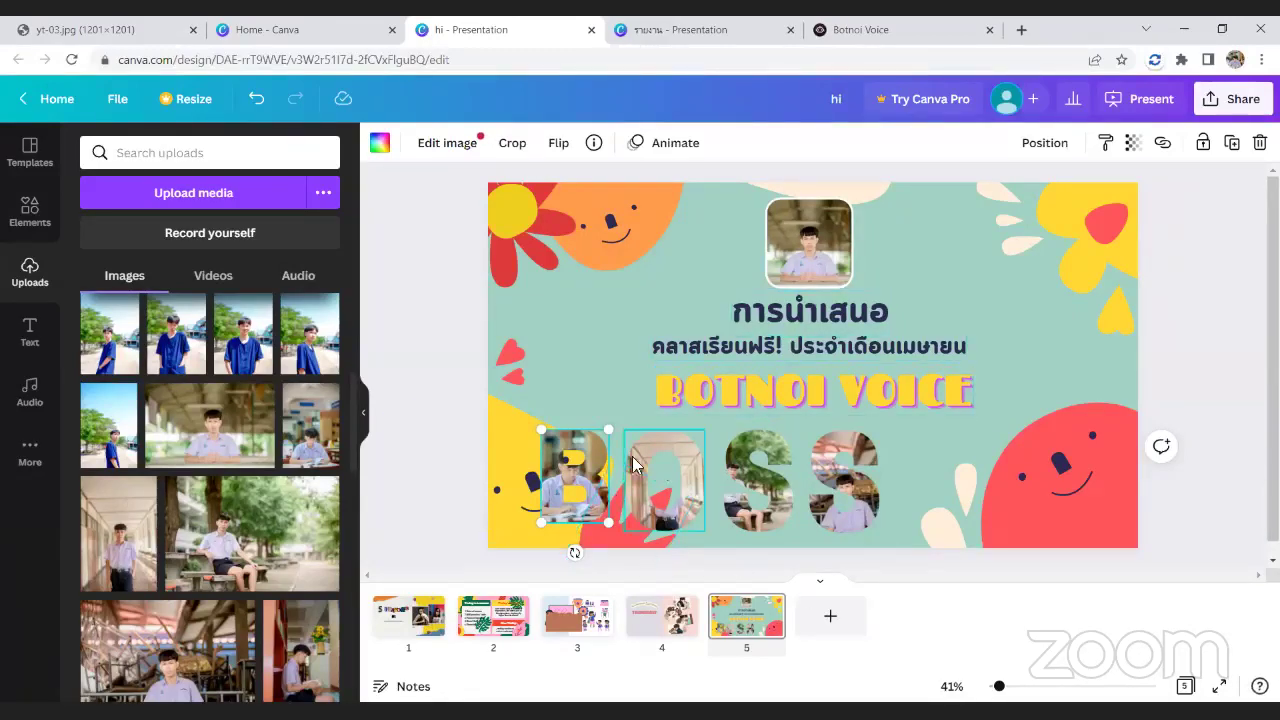
# - Delete the B, O and first S letter frames along with their photos
pyautogui.press('Delete')
pyautogui.click(694, 494)
pyautogui.press('Delete')
pyautogui.click(591, 488)
pyautogui.press('Delete')
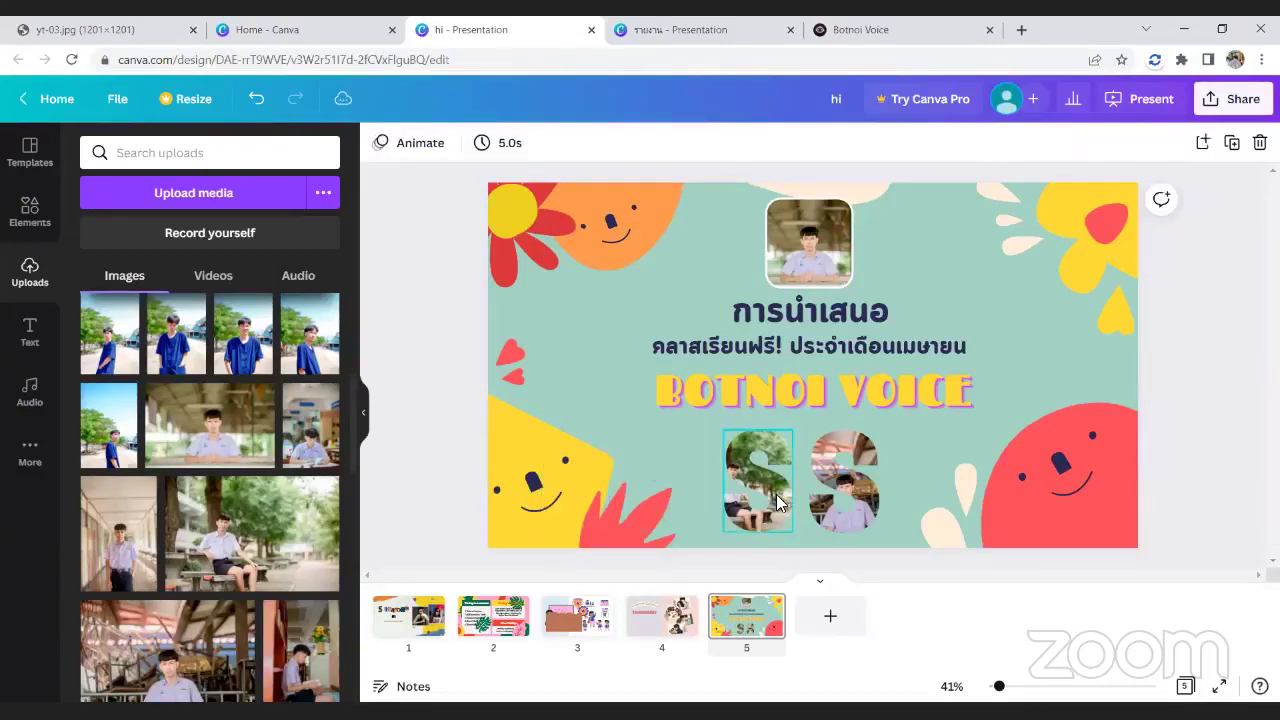
pyautogui.click(780, 500)
pyautogui.press('Delete')
pyautogui.click(780, 500)
pyautogui.press('Delete')
# - Delete the last S frame and remove the photo from the frame above the title
pyautogui.click(857, 519)
pyautogui.press('Delete')
pyautogui.press('Delete')
pyautogui.click(795, 250)
pyautogui.press('Delete')
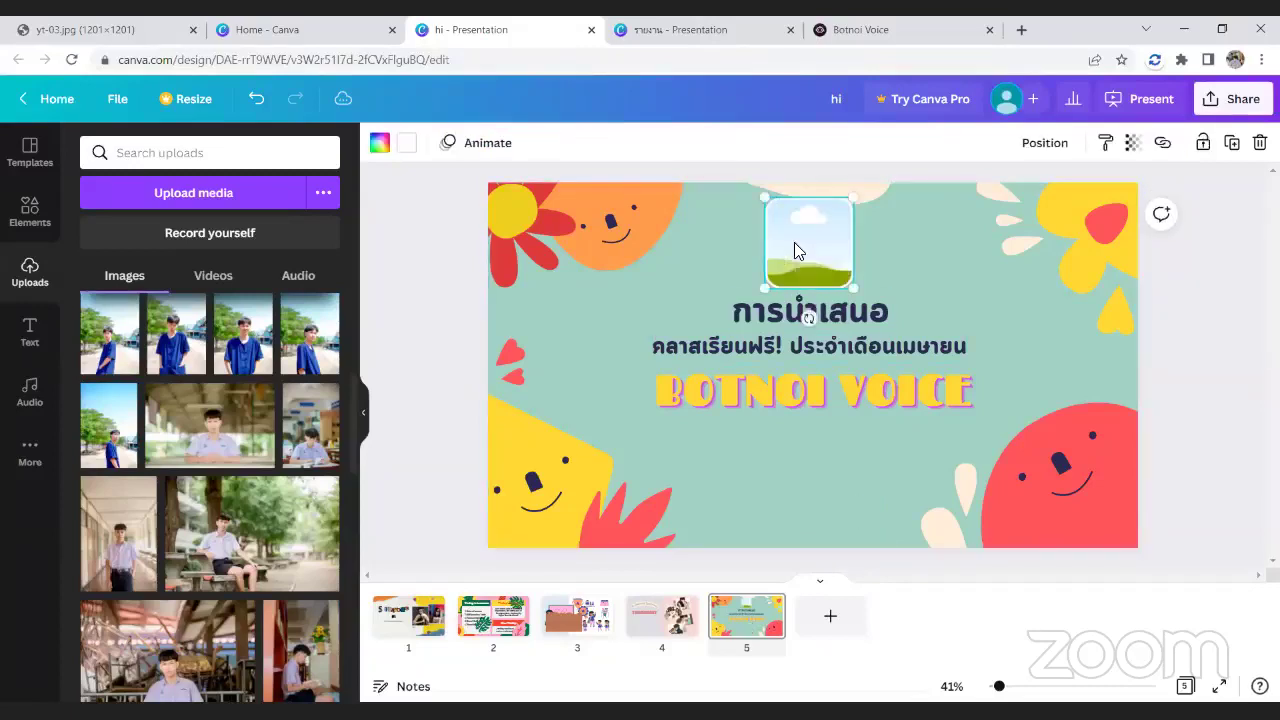
pyautogui.press('Delete')
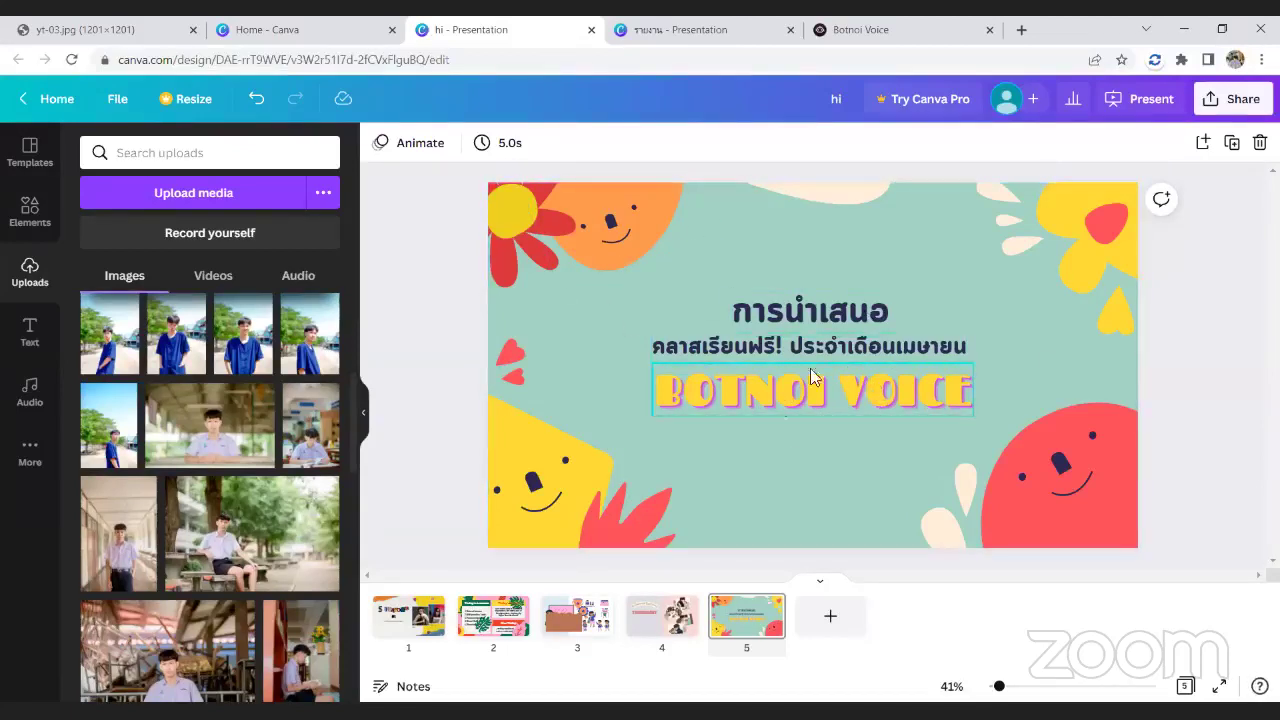
# - Browse the uploaded videos and audio, then return to the uploaded images
pyautogui.click(209, 279)
pyautogui.click(298, 280)
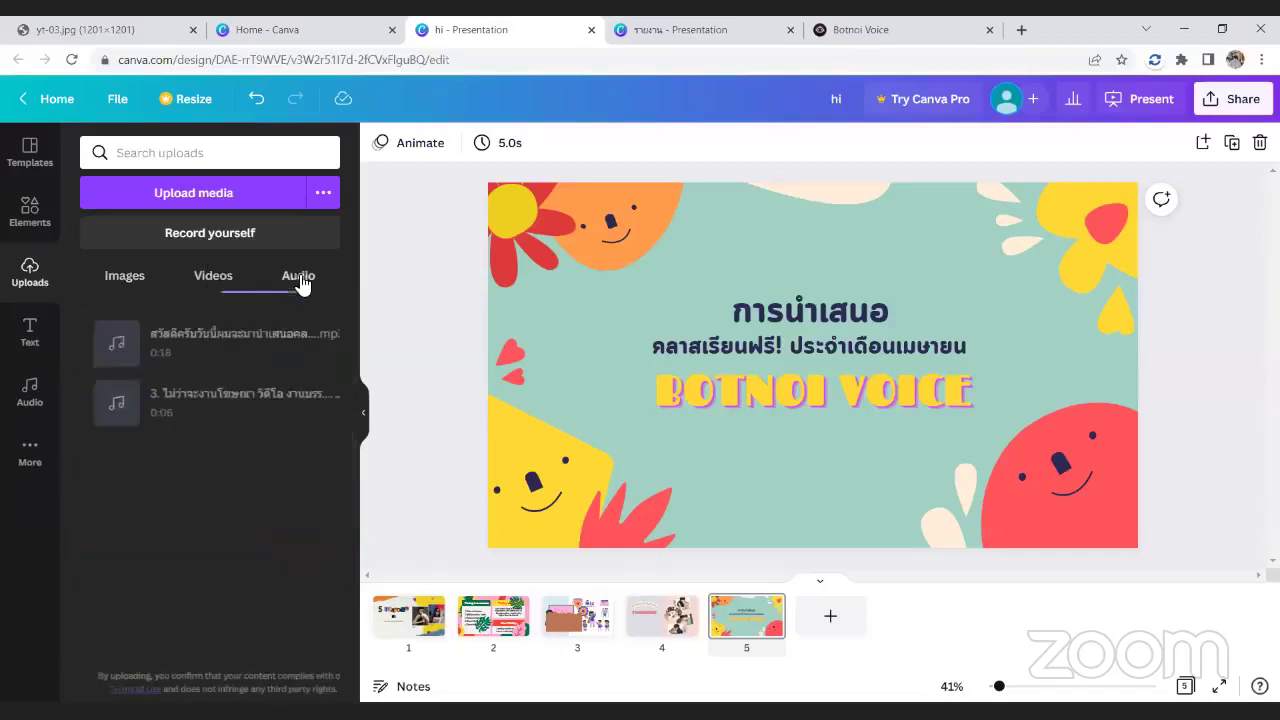
pyautogui.click(137, 281)
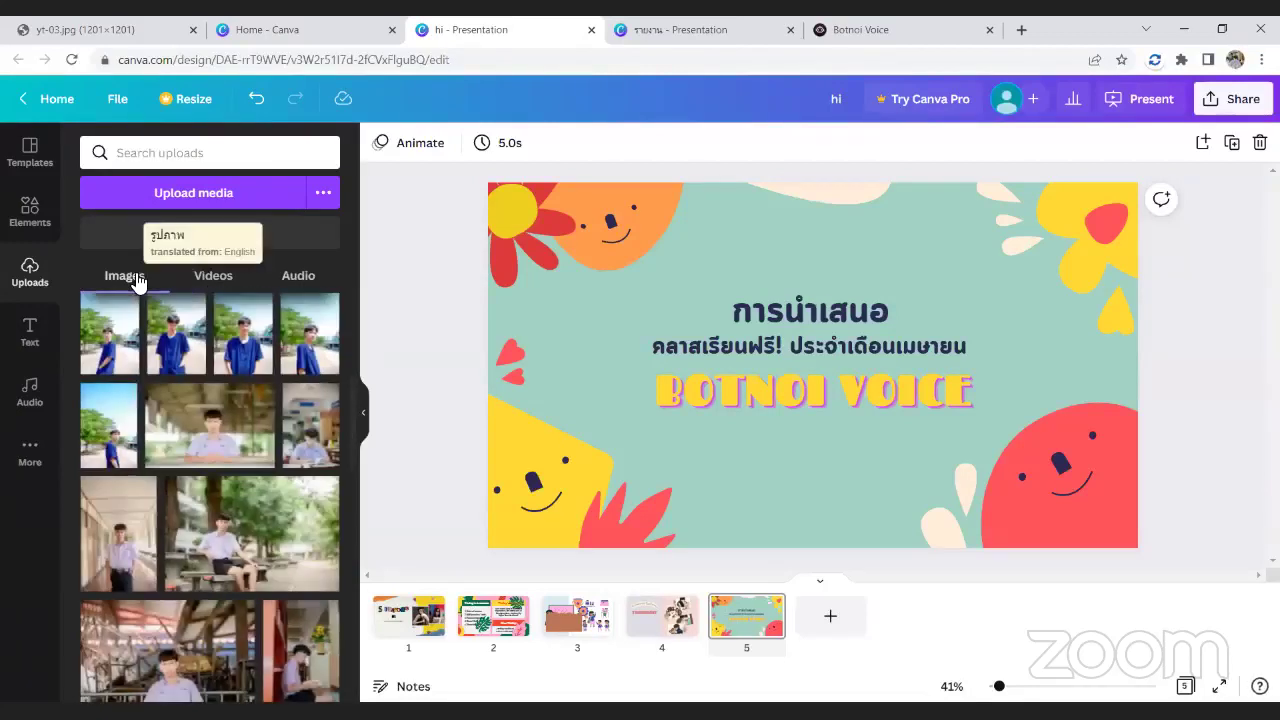
# - In Elements, show all Graphics, then open the full Stickers collection
pyautogui.click(30, 208)
pyautogui.scroll(1, 263, 331)
pyautogui.click(89, 147)
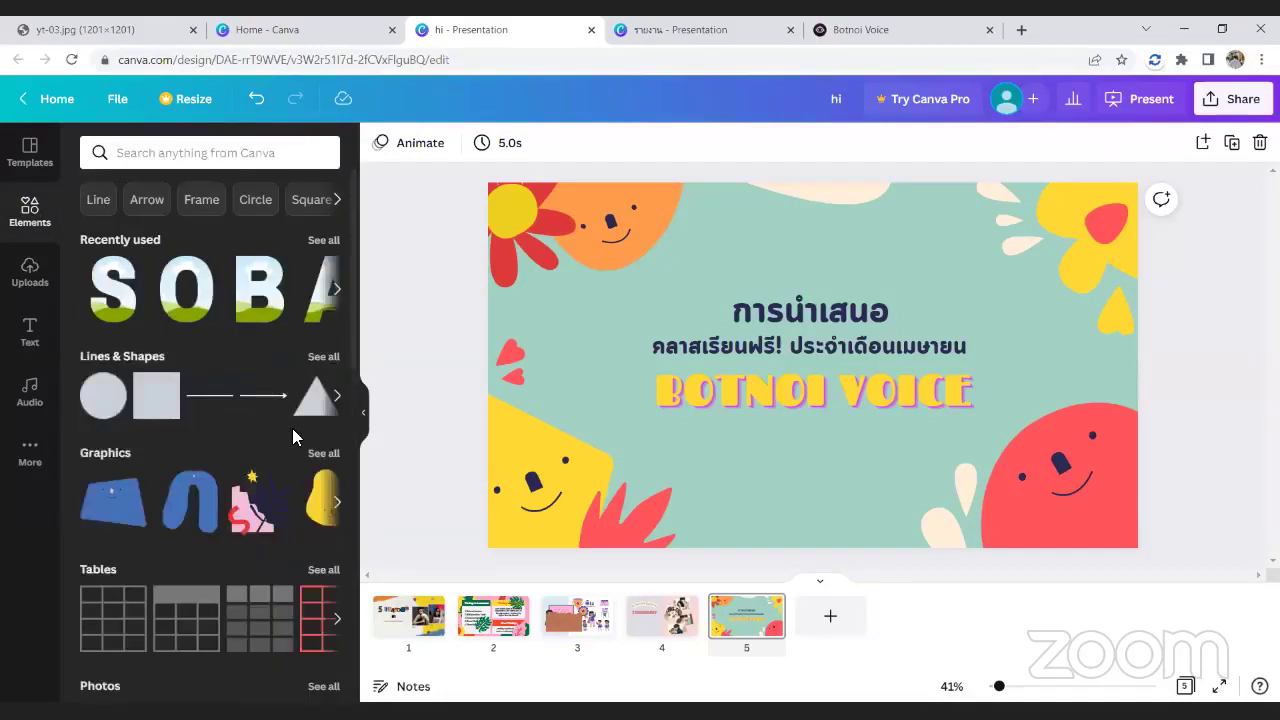
pyautogui.scroll(-3, 294, 428)
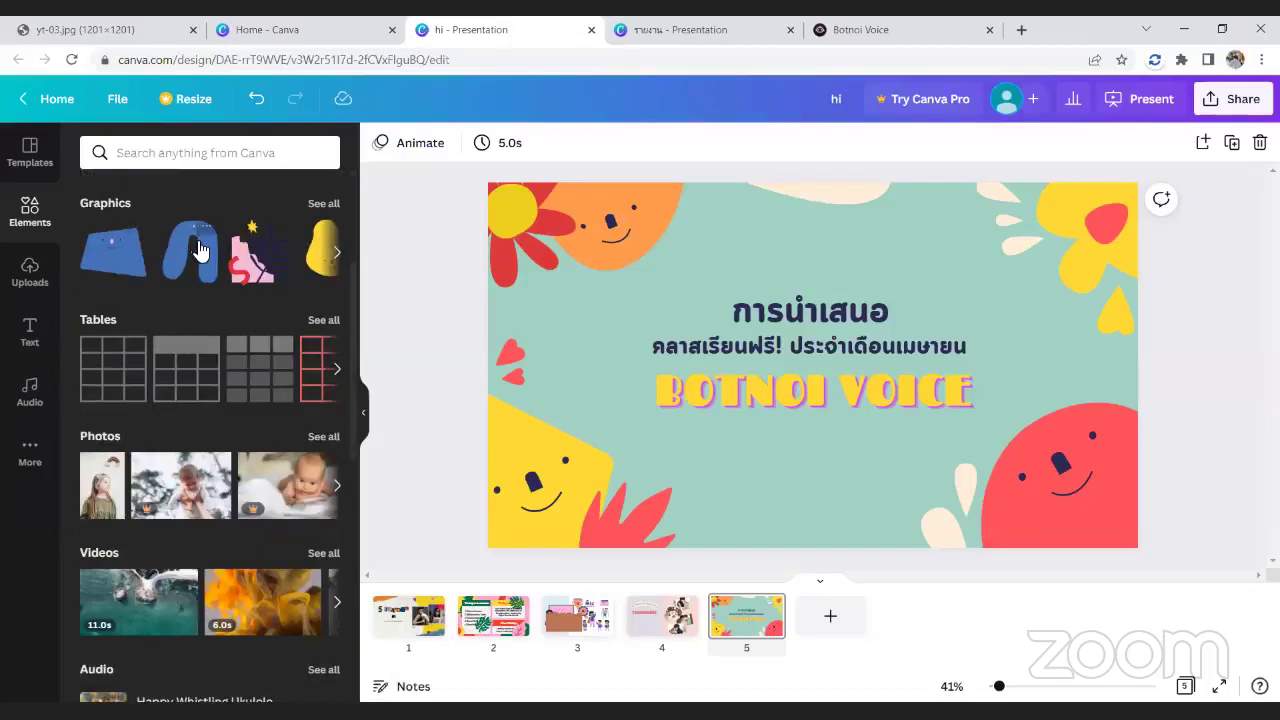
pyautogui.scroll(-3, 200, 300)
pyautogui.scroll(-2, 214, 386)
pyautogui.scroll(6, 221, 389)
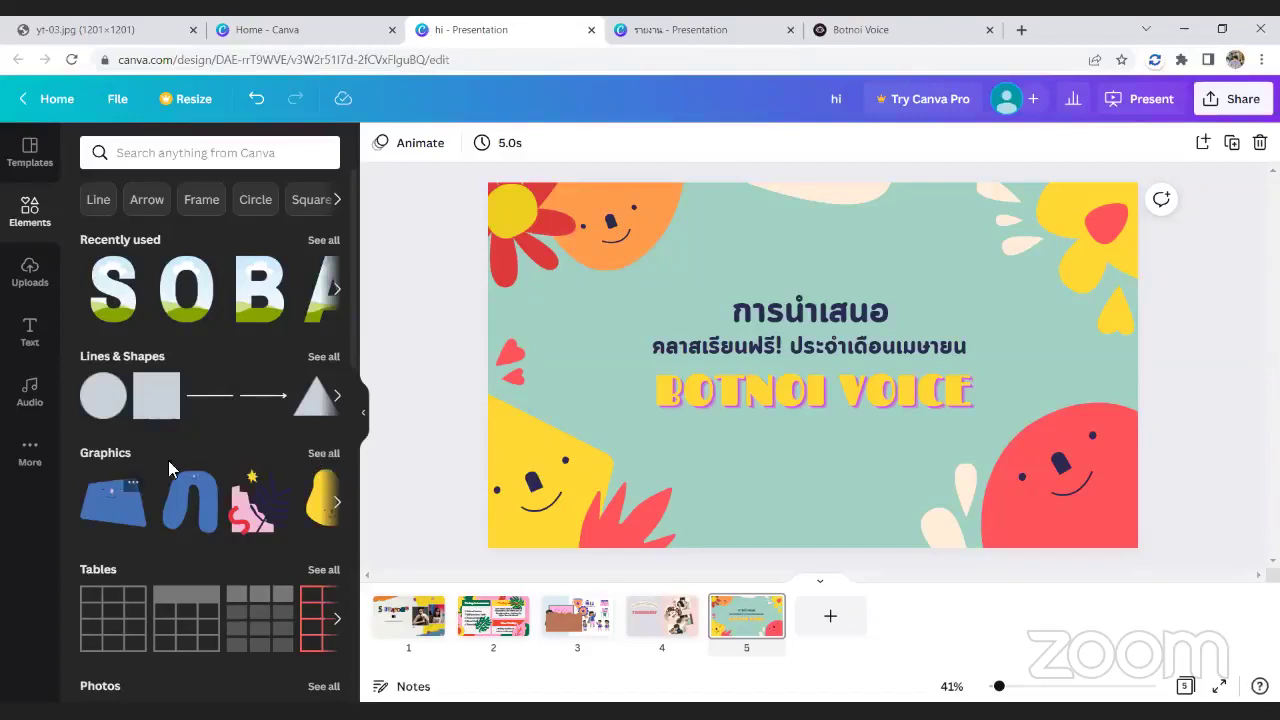
pyautogui.click(325, 454)
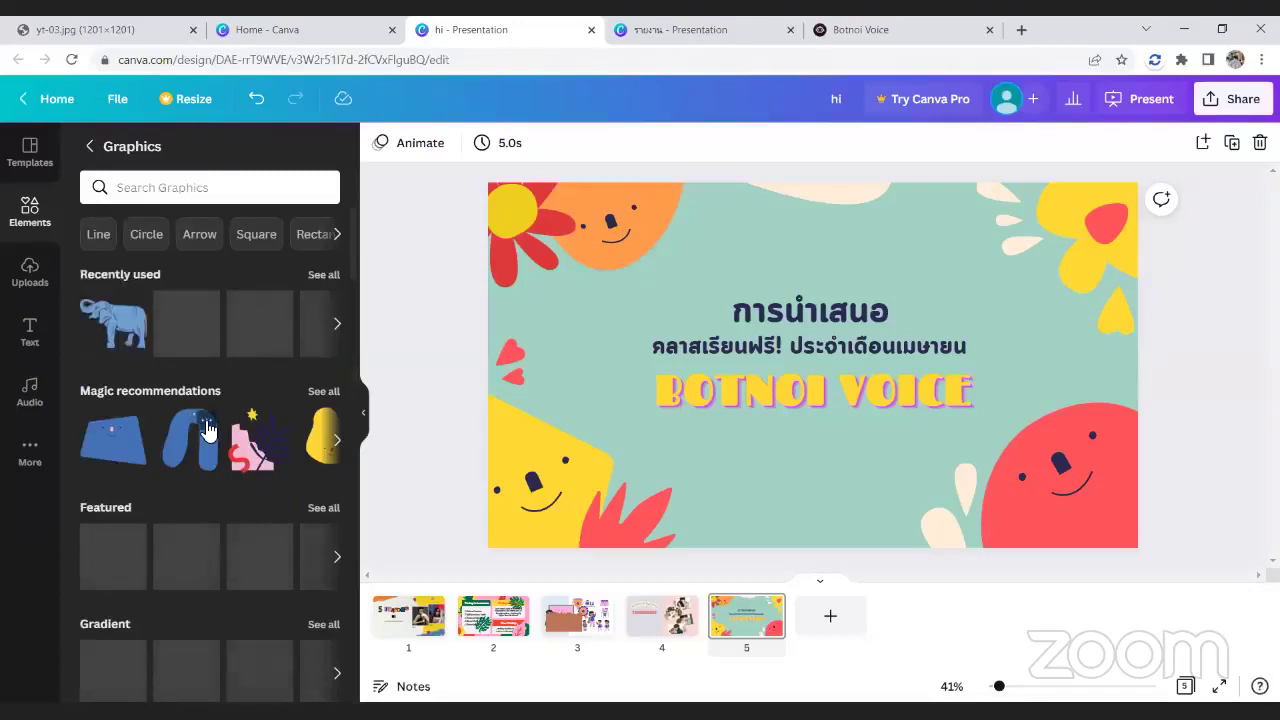
pyautogui.scroll(-5, 207, 430)
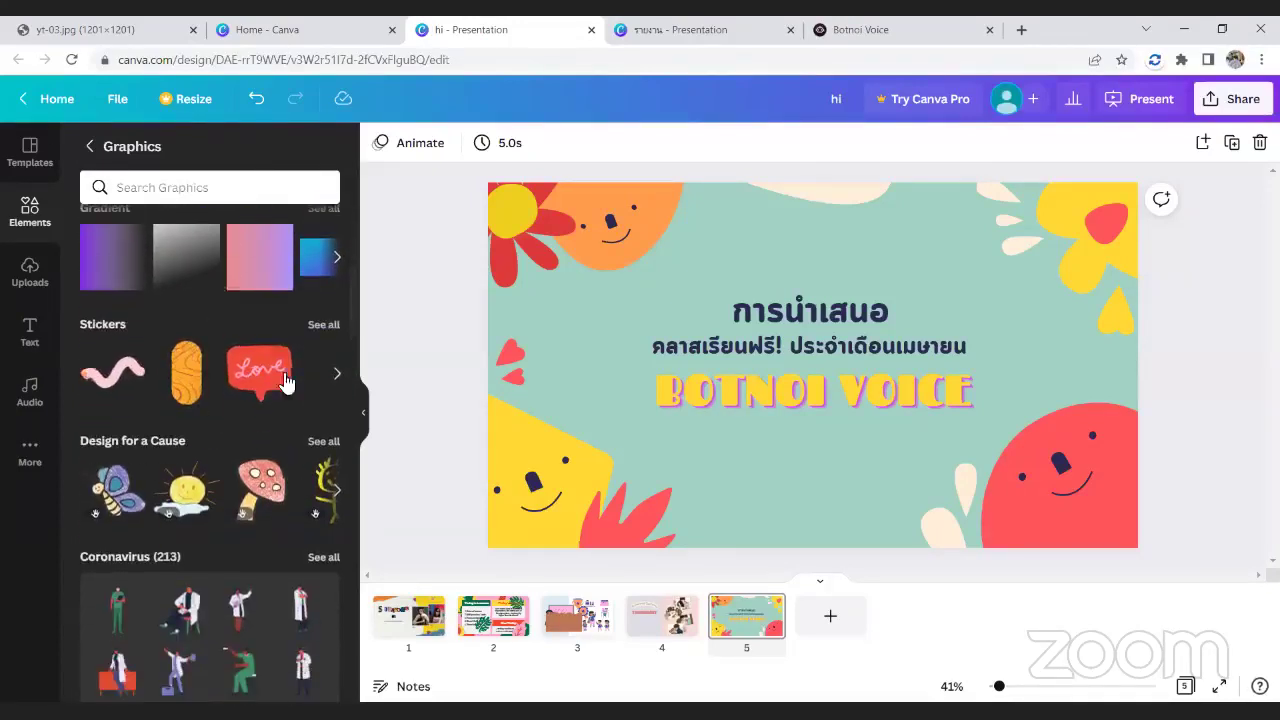
pyautogui.click(316, 330)
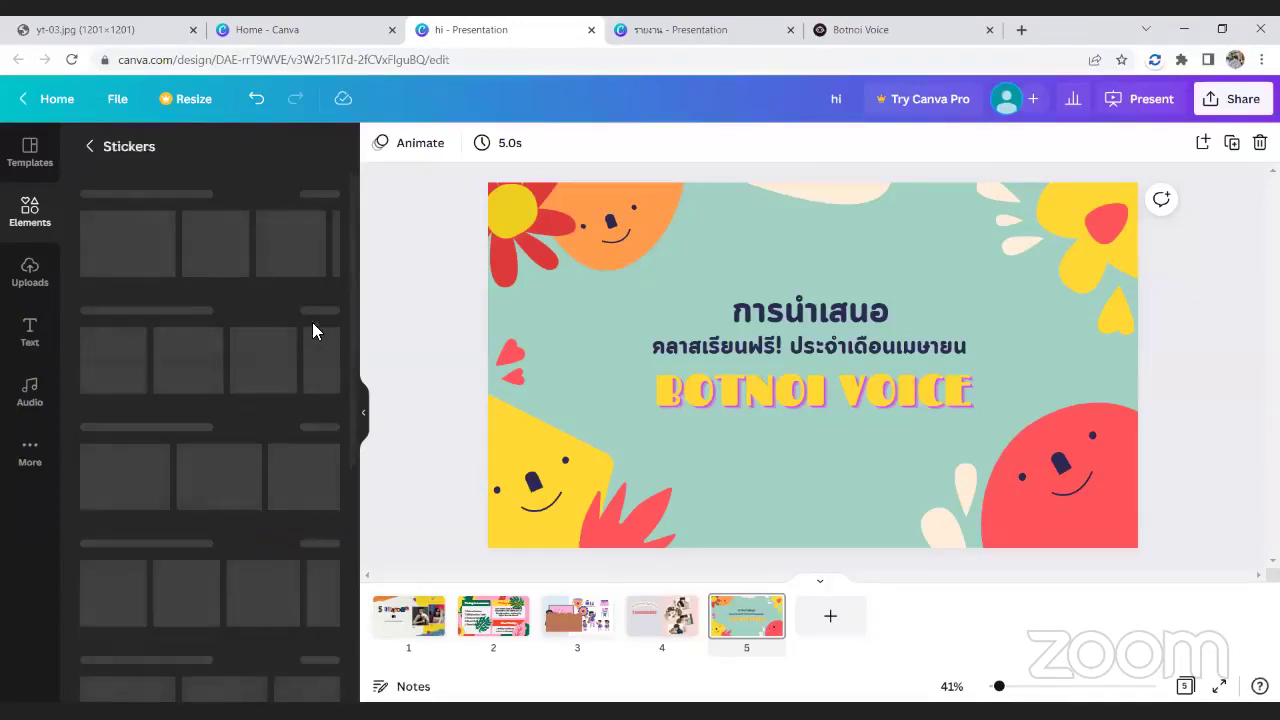
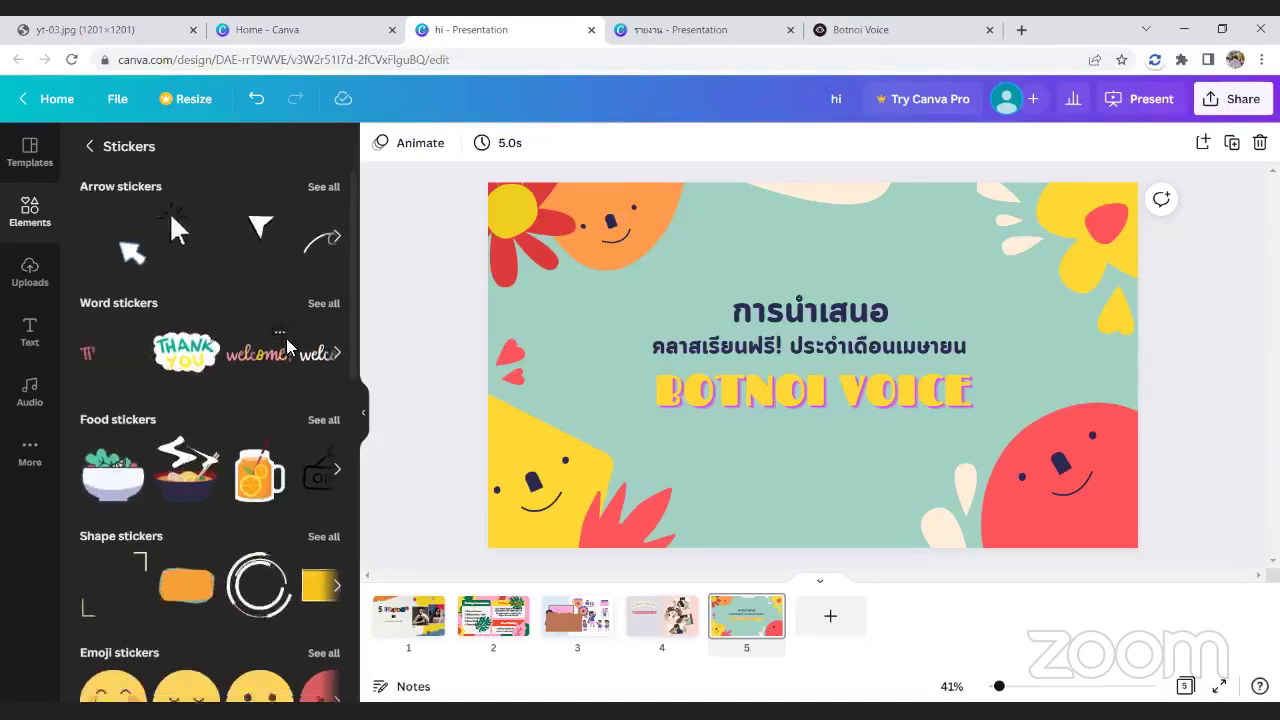
# - Add a small orange flower sticker beside the slide 5 title
pyautogui.scroll(-3, 286, 338)
pyautogui.scroll(-5, 220, 362)
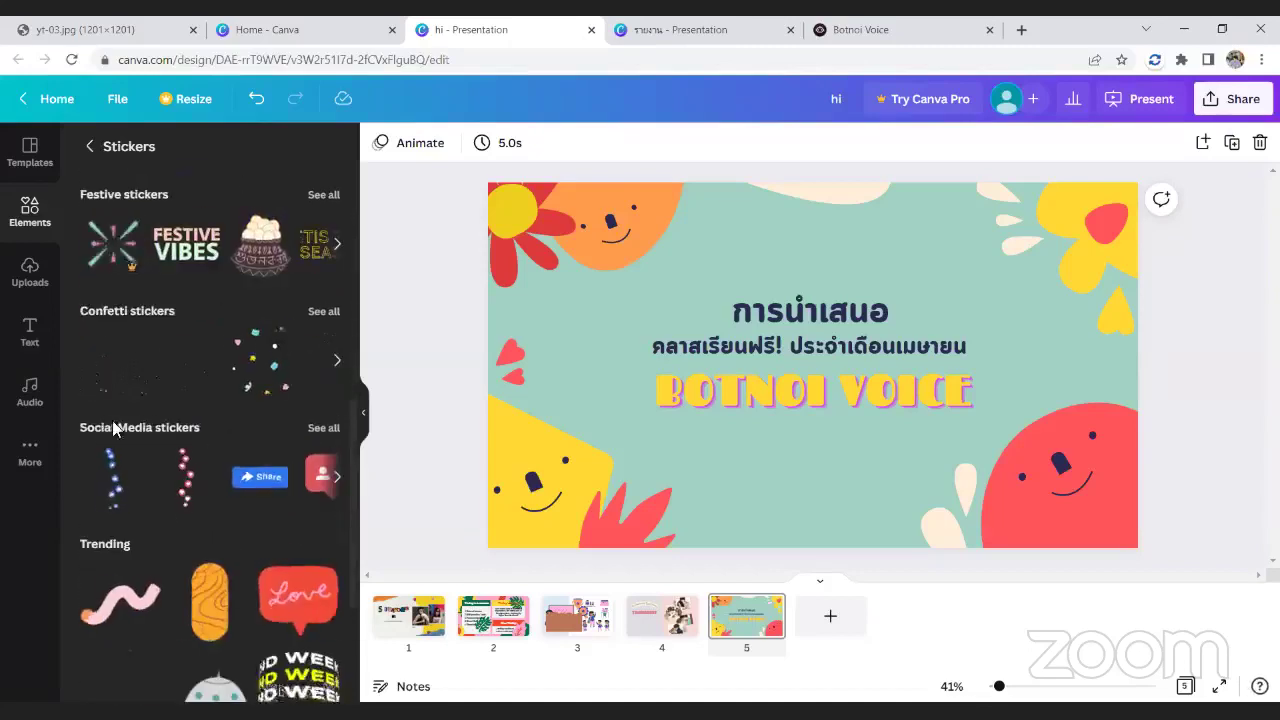
pyautogui.scroll(-2, 232, 454)
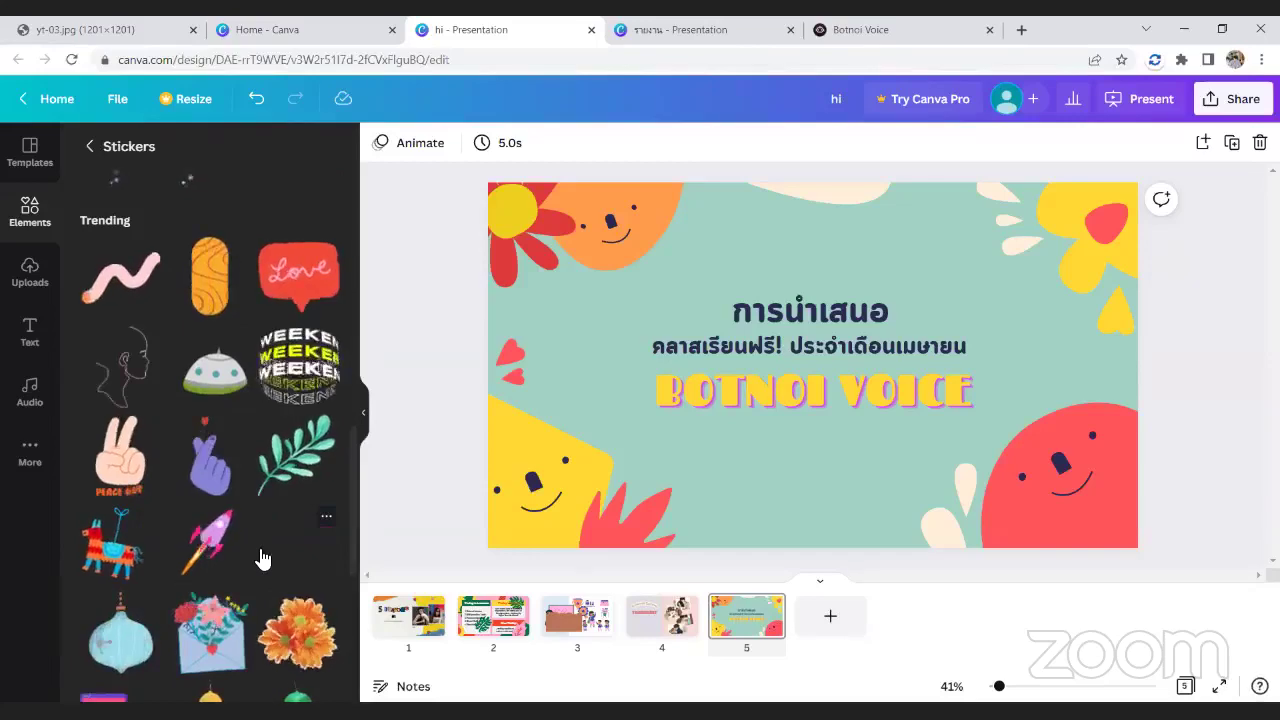
pyautogui.scroll(-3, 285, 460)
pyautogui.click(298, 395)
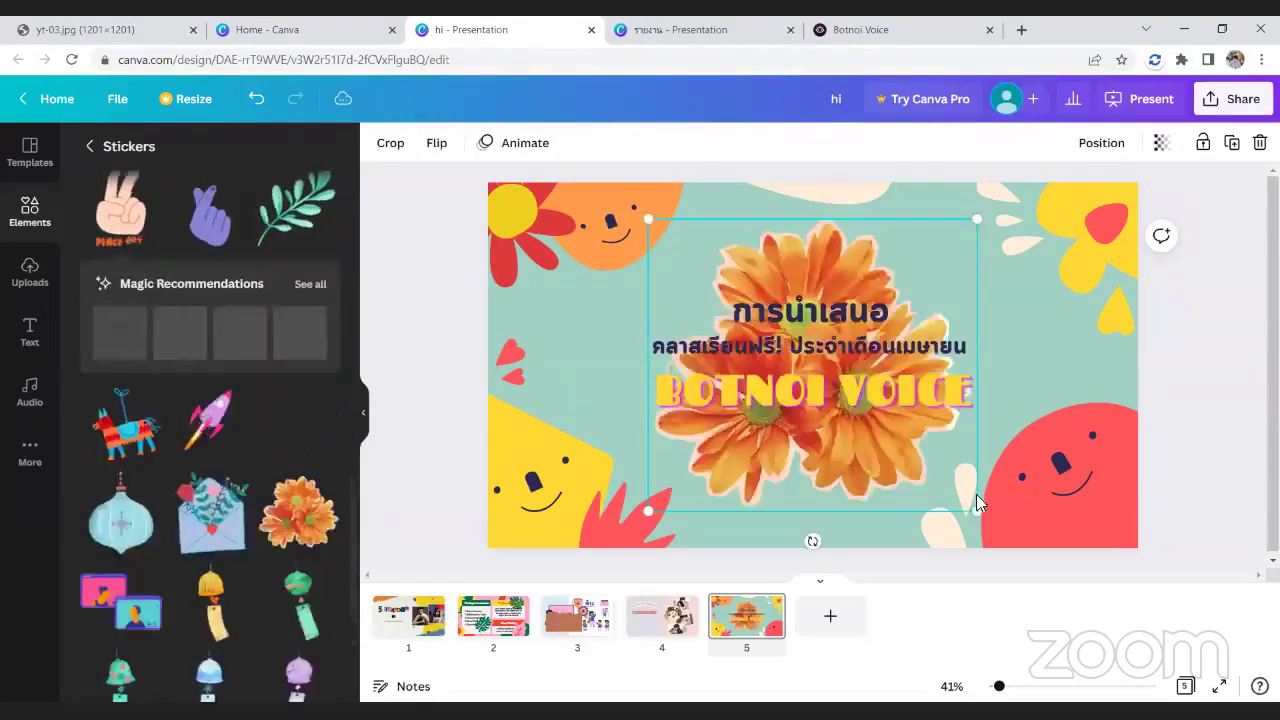
pyautogui.moveTo(975, 512); pyautogui.dragTo(800, 355)
pyautogui.moveTo(742, 258); pyautogui.dragTo(680, 236)
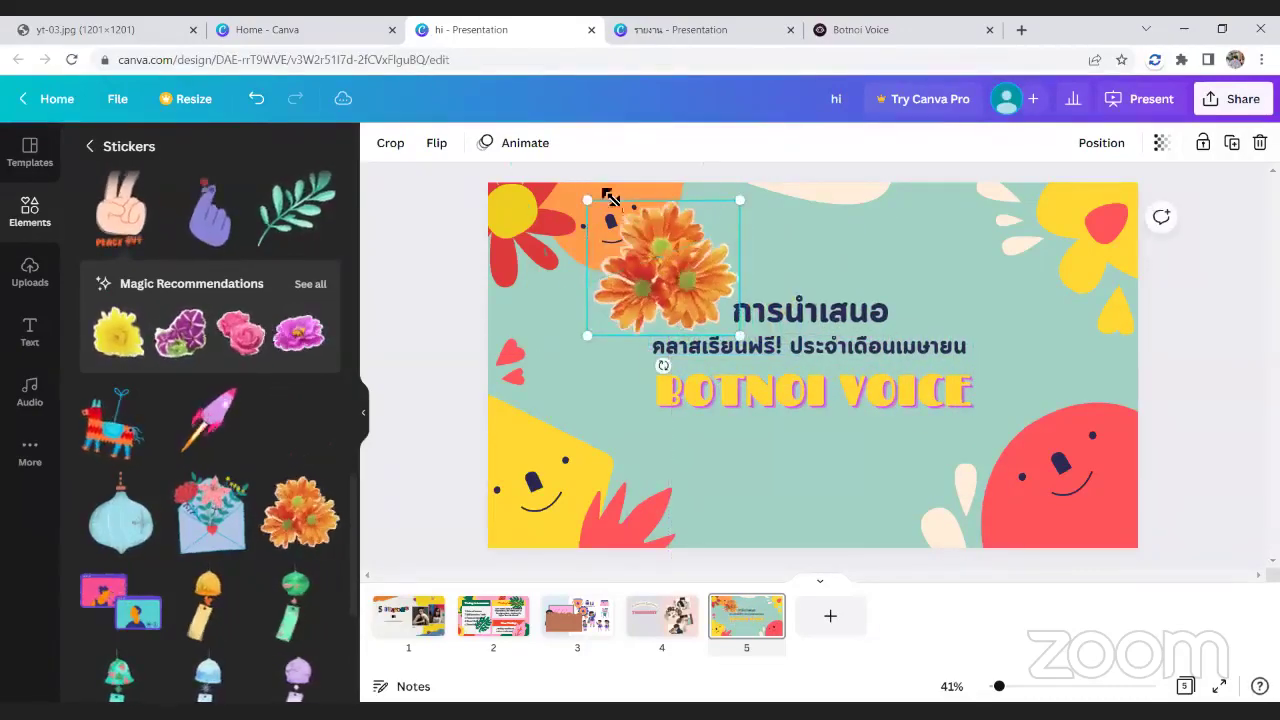
pyautogui.moveTo(578, 205); pyautogui.dragTo(628, 250)
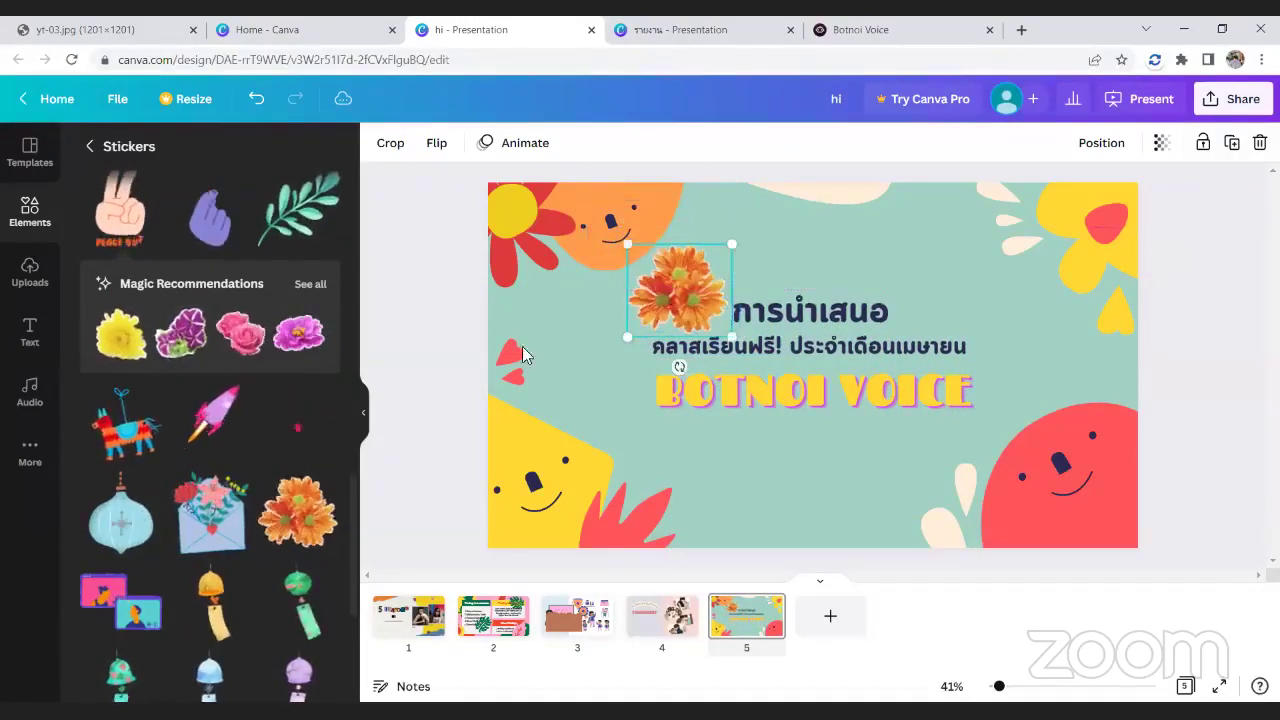
# - Add a resized video-call sticker below BOTNOI VOICE
pyautogui.scroll(-2, 208, 470)
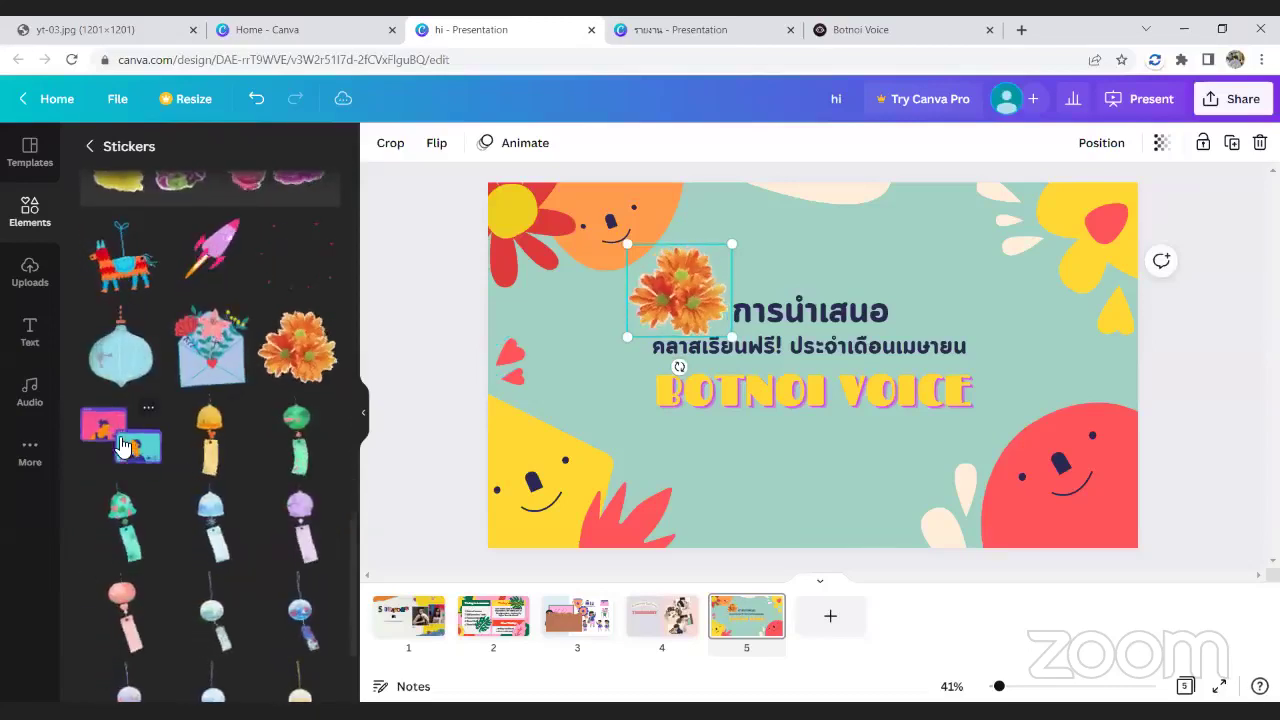
pyautogui.click(640, 205)
pyautogui.moveTo(607, 219); pyautogui.dragTo(886, 415)
pyautogui.moveTo(985, 487); pyautogui.dragTo(943, 486)
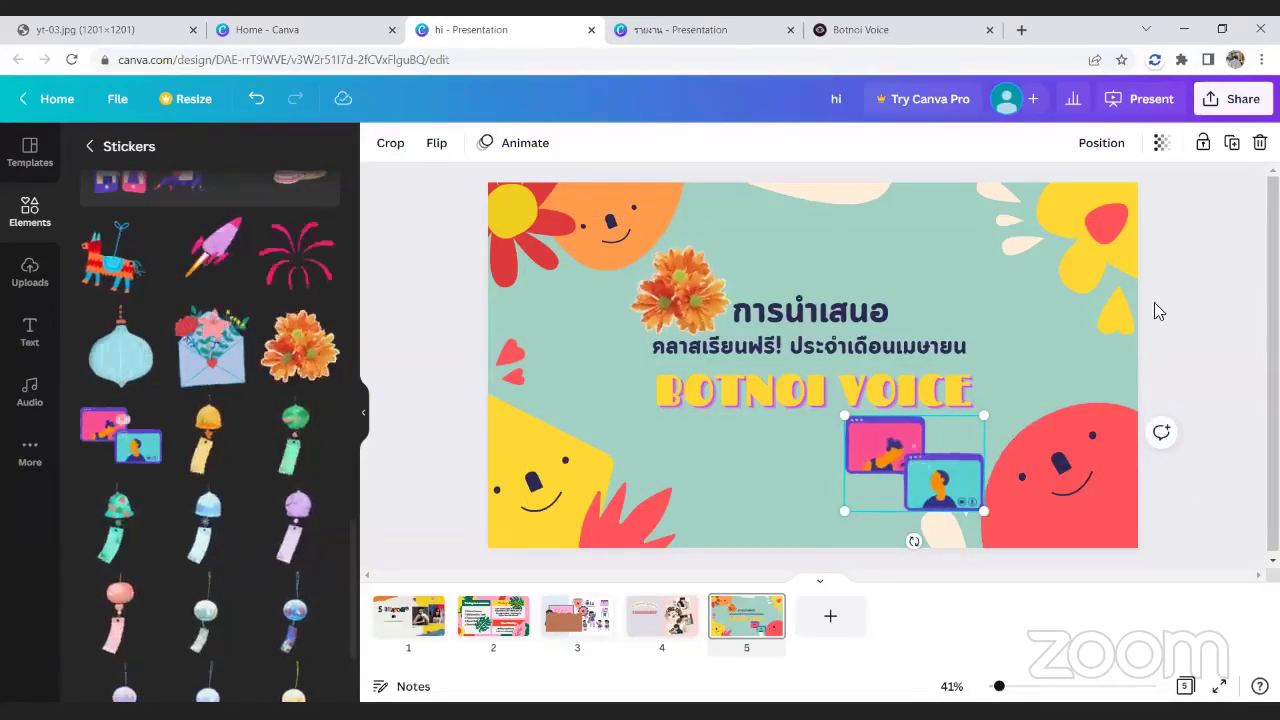
pyautogui.scroll(10, 266, 320)
pyautogui.scroll(1, 250, 430)
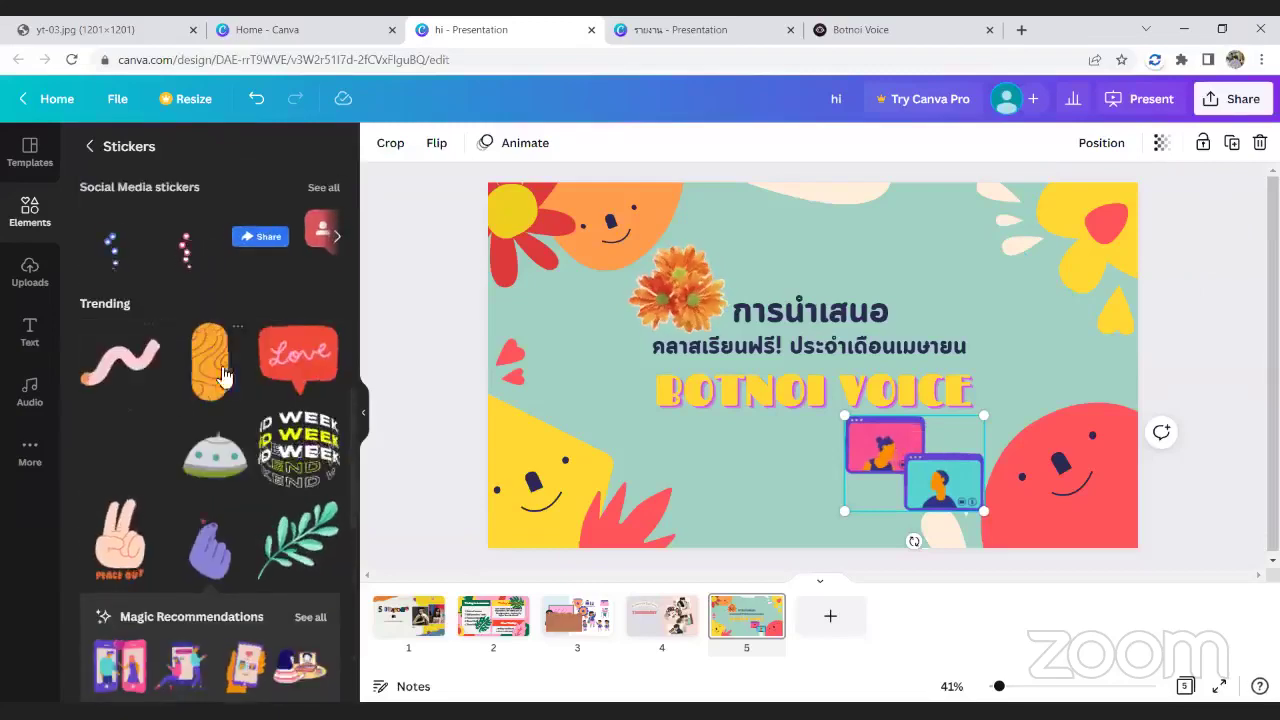
pyautogui.scroll(2, 277, 416)
pyautogui.scroll(-3, 277, 416)
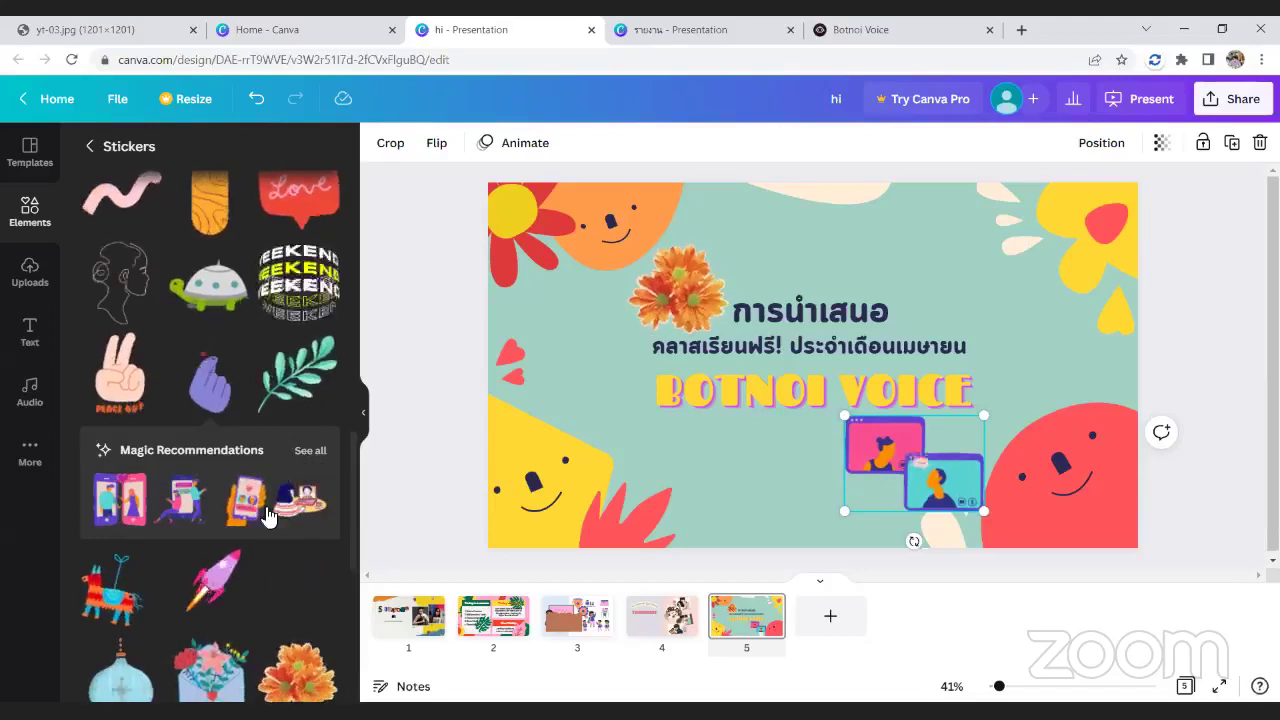
pyautogui.scroll(1, 290, 506)
pyautogui.scroll(5, 294, 480)
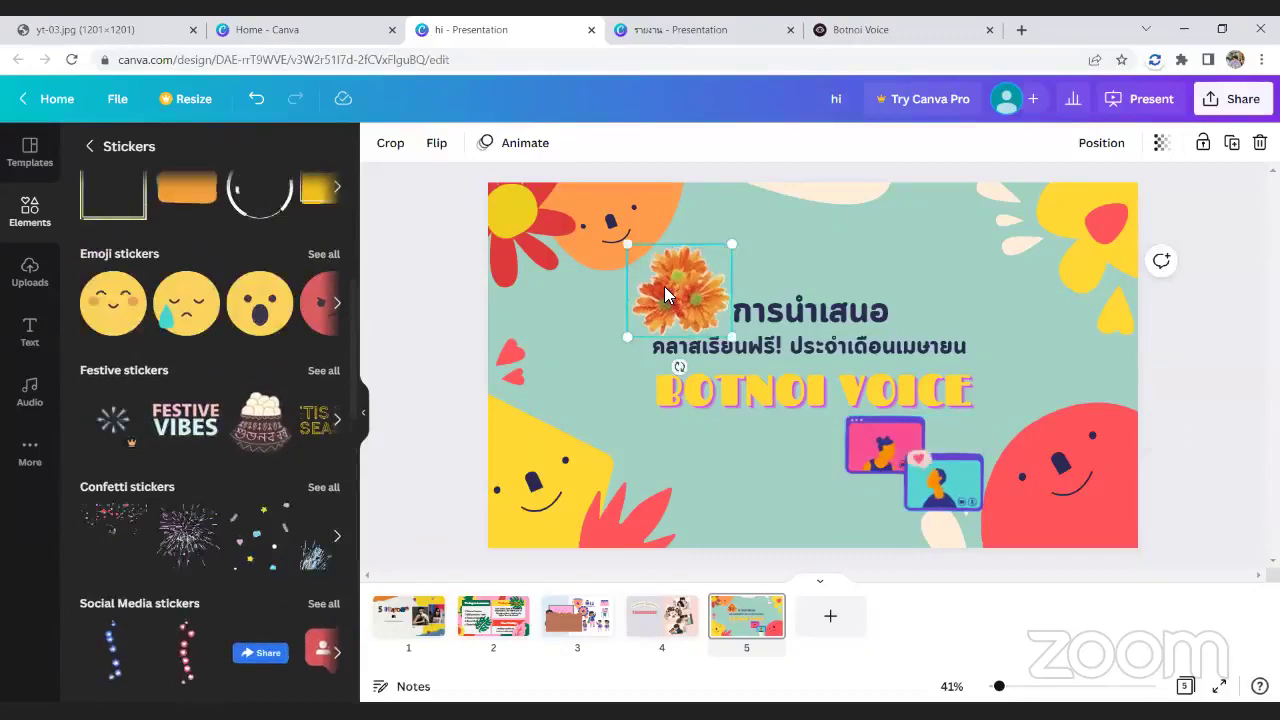
# - Drag the video-call sticker off slide 5, then add and delete a sparkle confetti sticker
pyautogui.click(784, 416)
pyautogui.moveTo(913, 463); pyautogui.dragTo(390, 470)
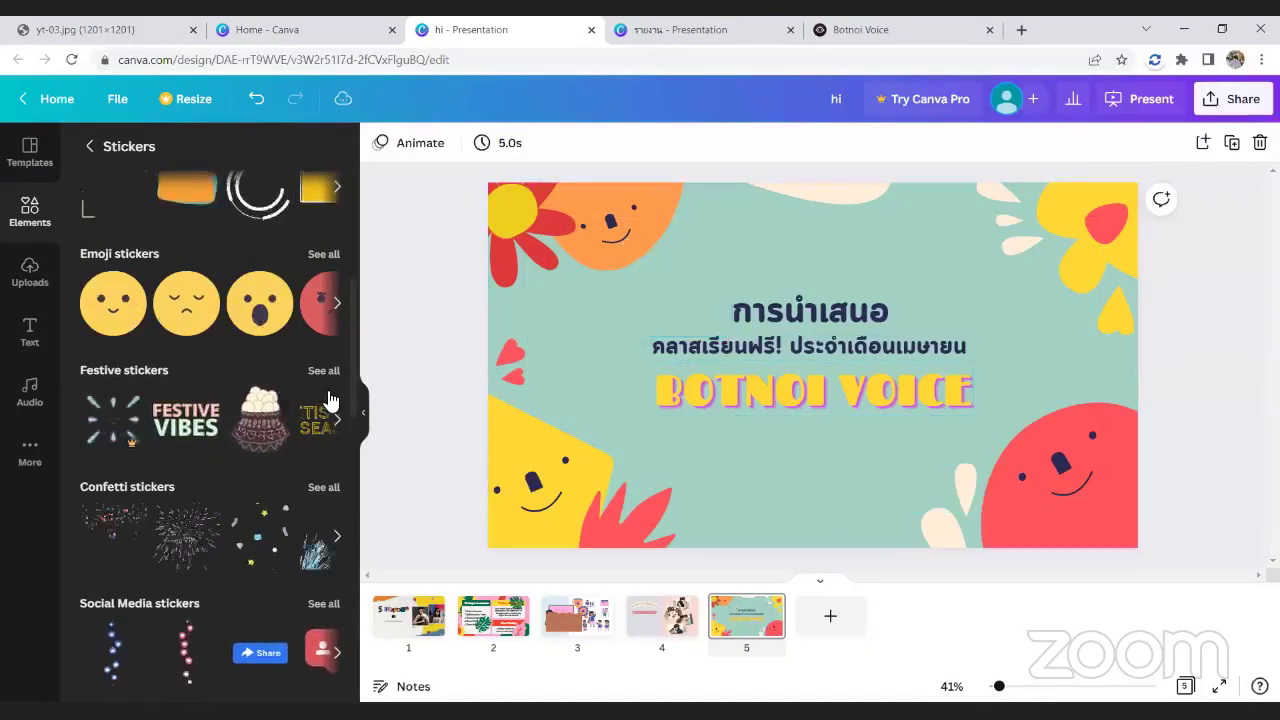
pyautogui.click(322, 487)
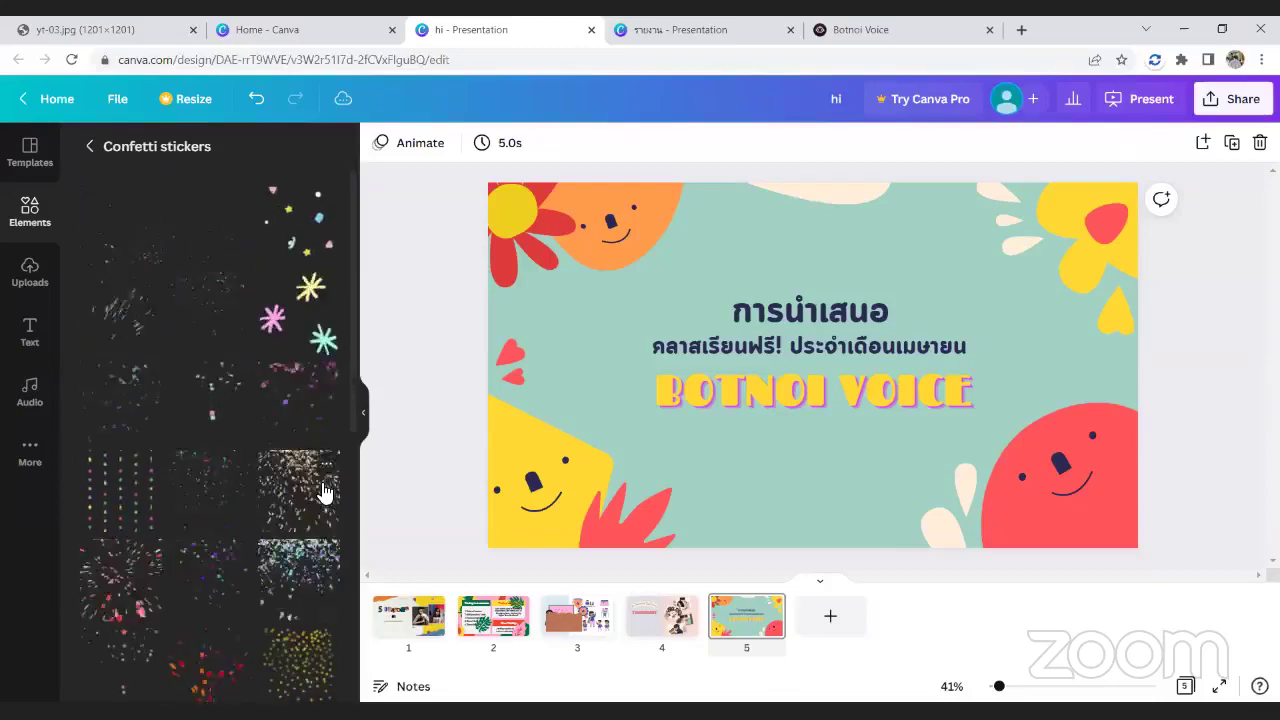
pyautogui.scroll(-4, 318, 490)
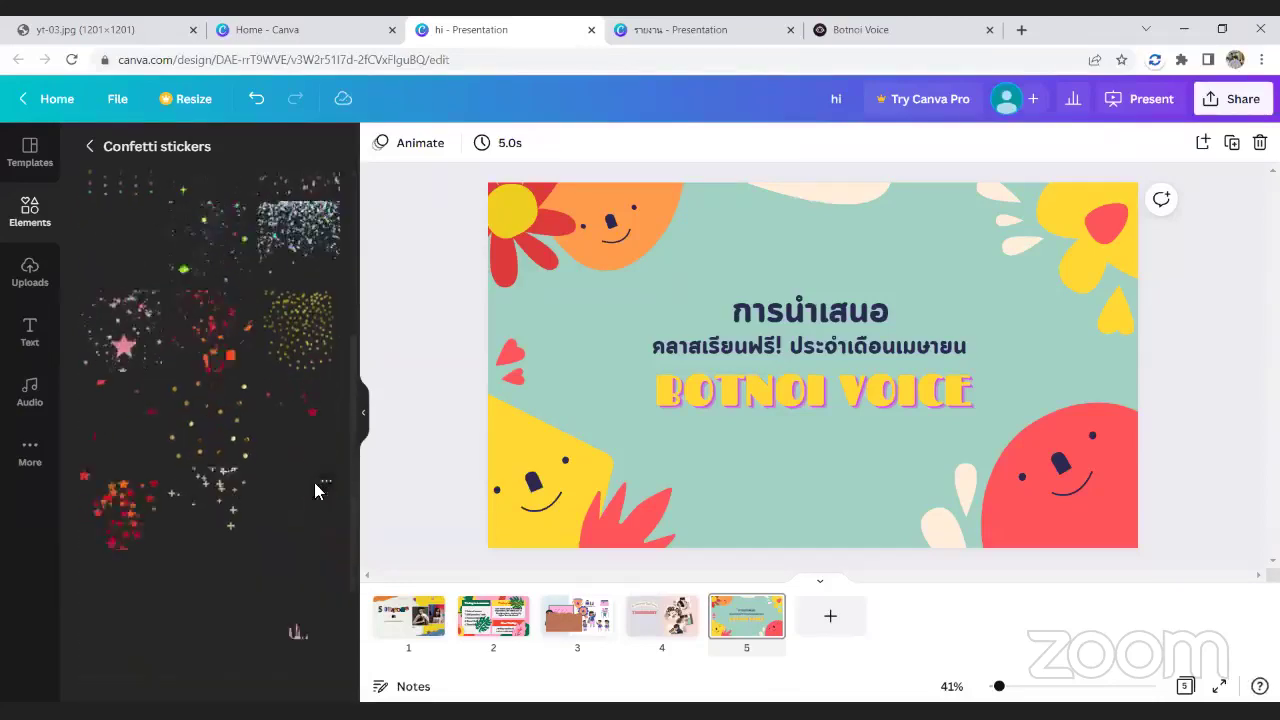
pyautogui.click(207, 436)
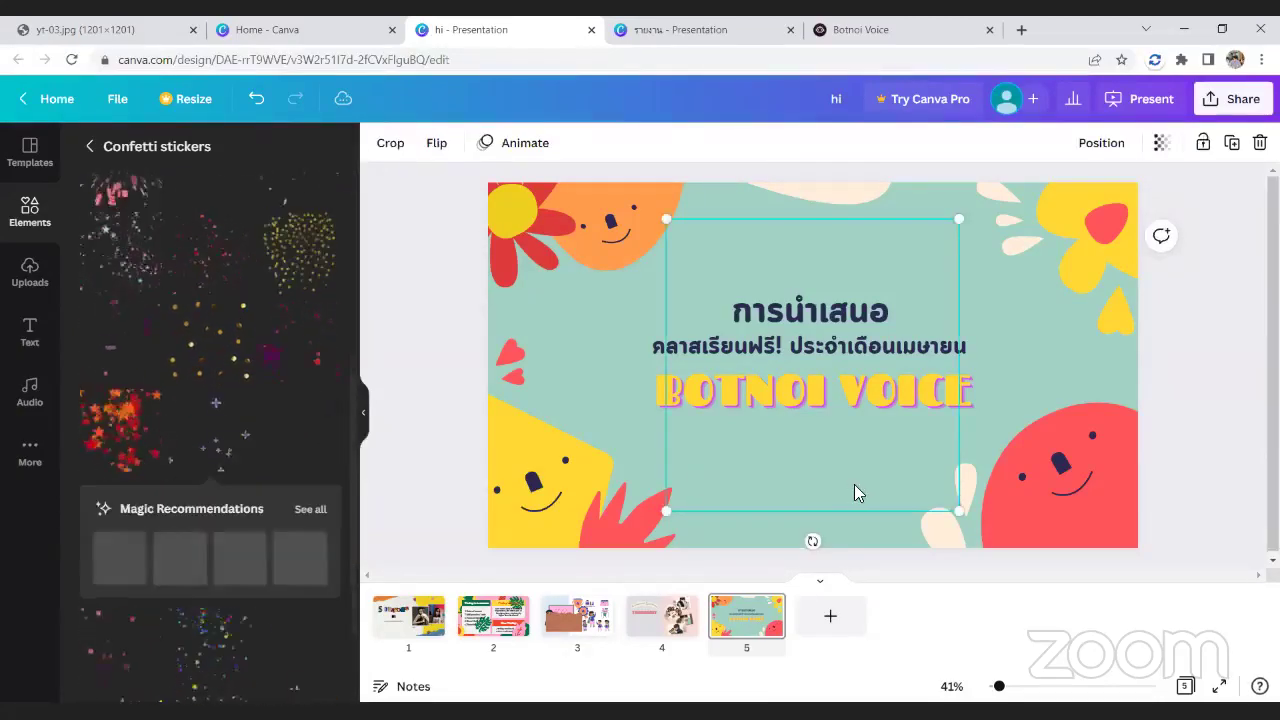
pyautogui.moveTo(825, 476); pyautogui.dragTo(795, 433)
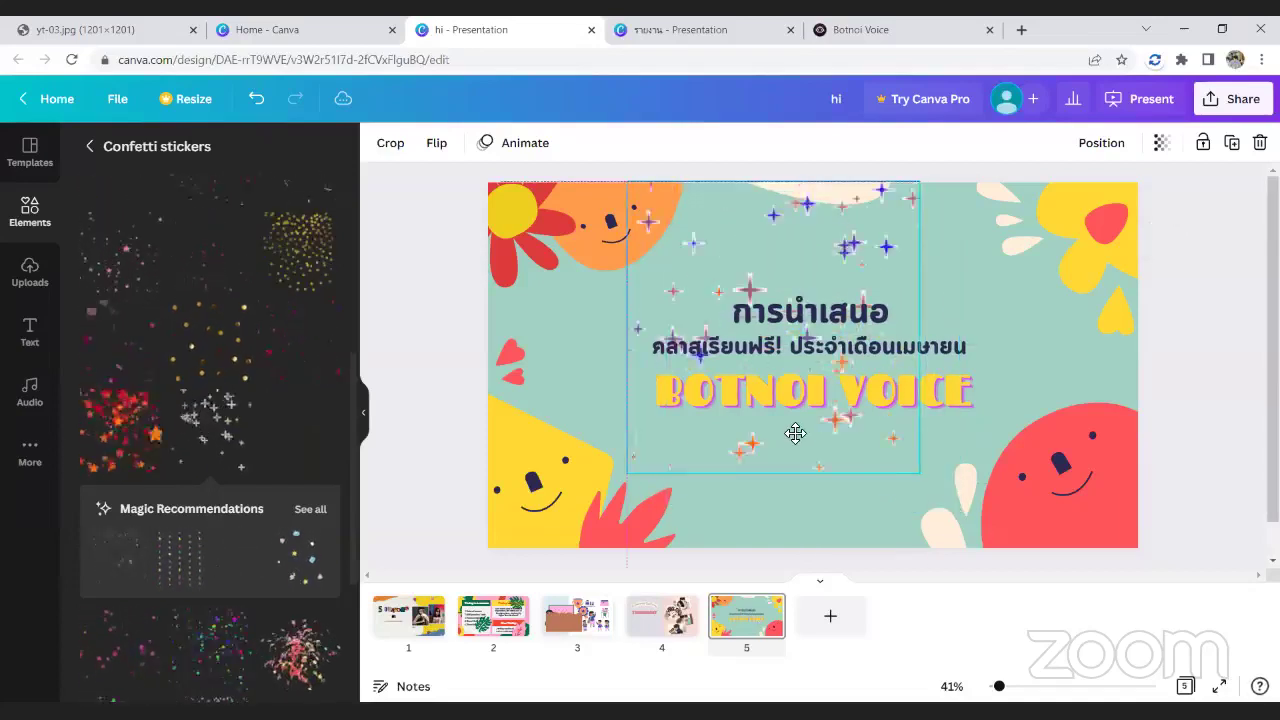
pyautogui.press('Delete')
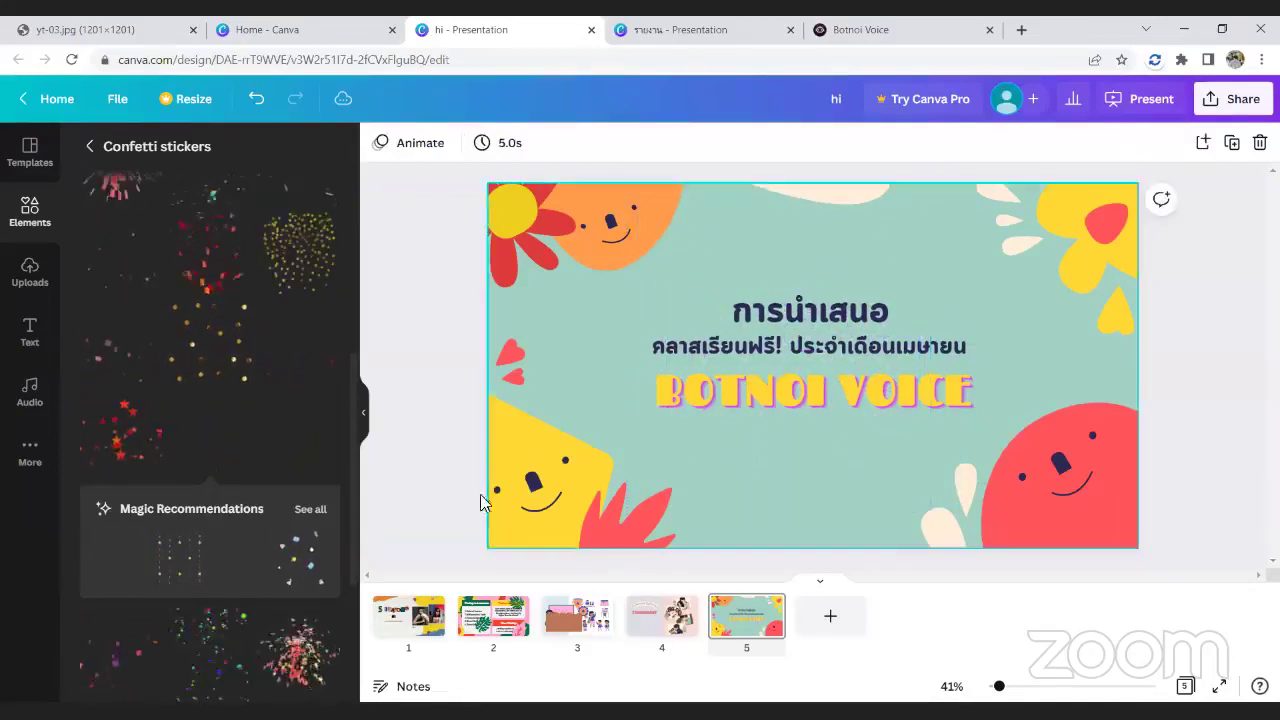
pyautogui.scroll(-3, 283, 595)
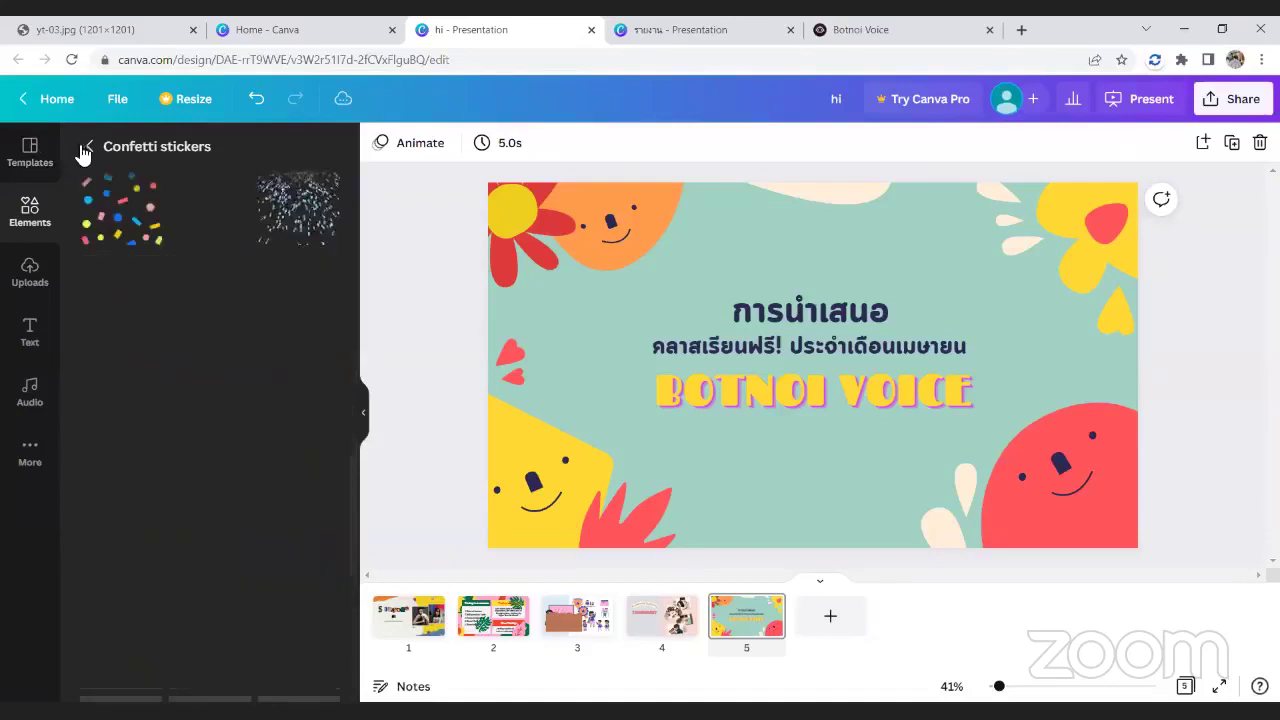
pyautogui.click(86, 147)
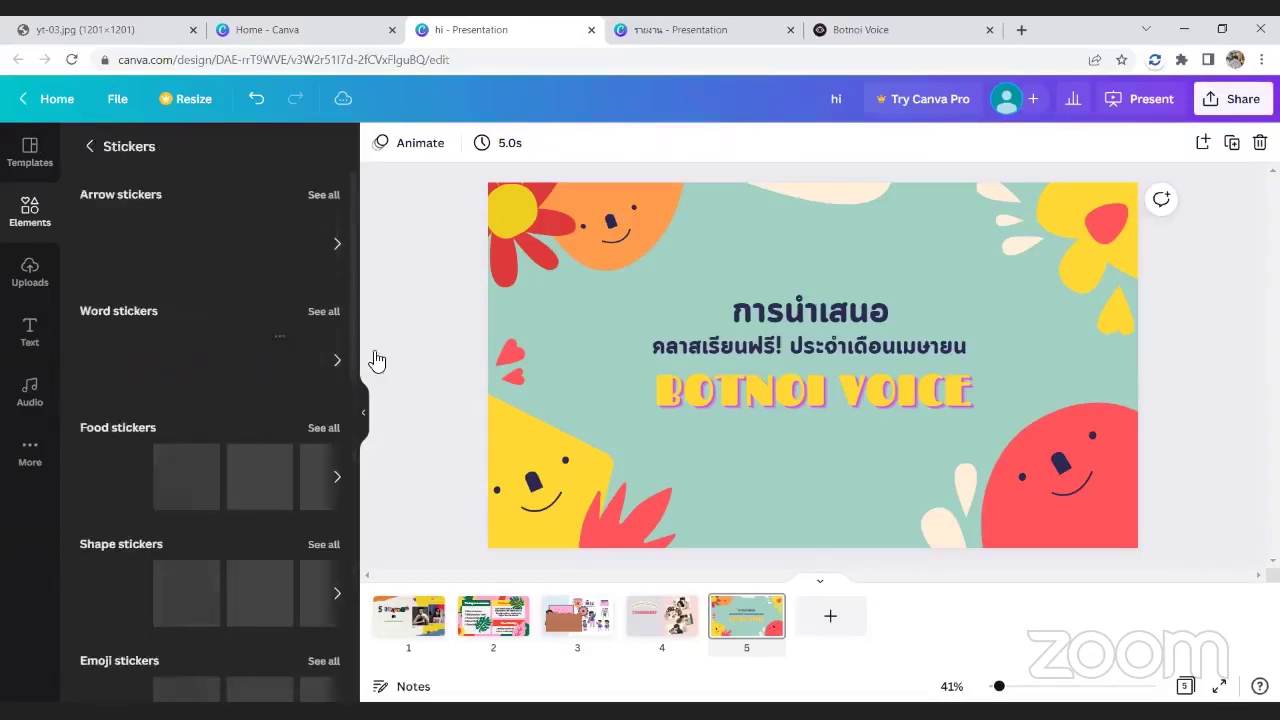
# - Open the full Social Media stickers set and scroll down to find the Subscribe sticker
pyautogui.scroll(-5, 302, 382)
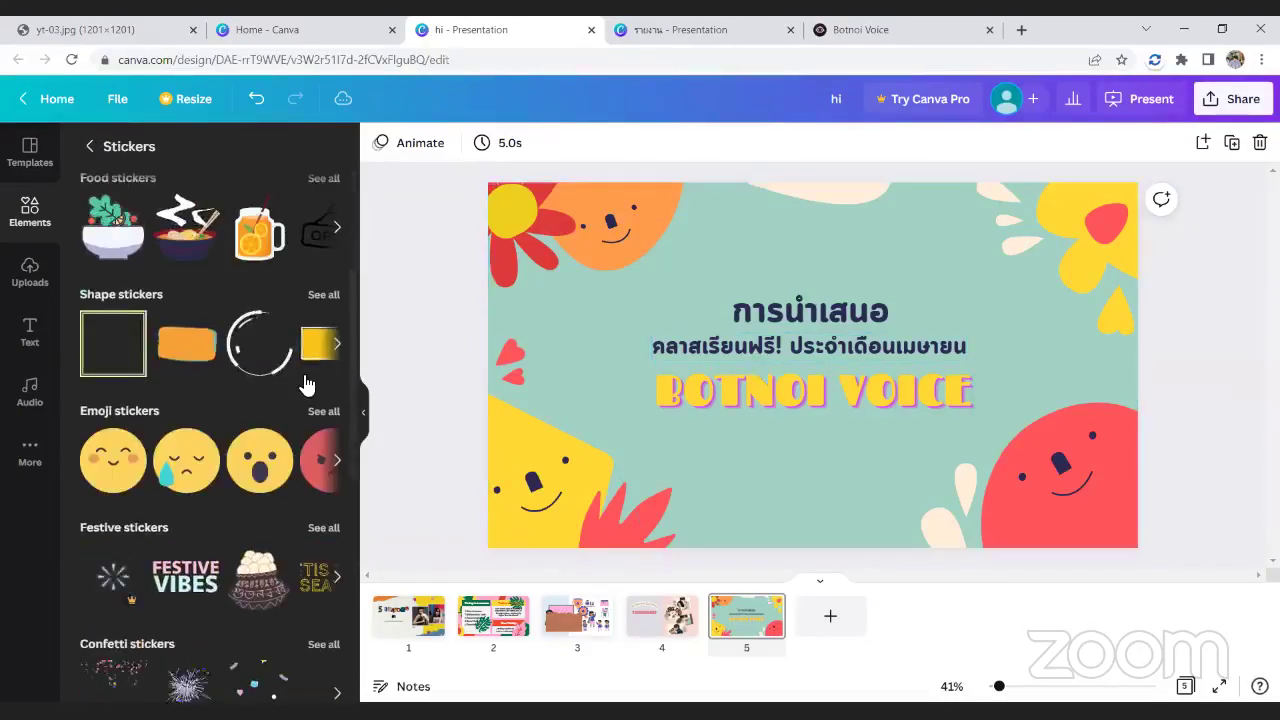
pyautogui.scroll(-1, 302, 376)
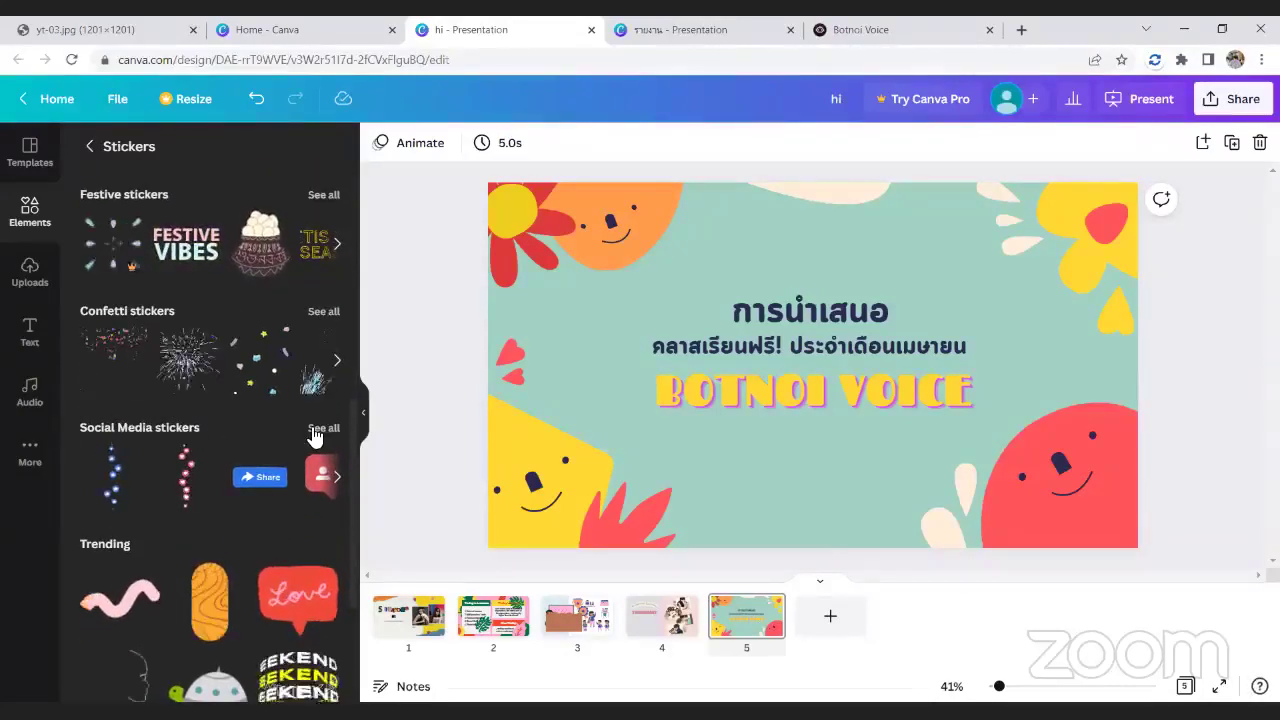
pyautogui.click(313, 427)
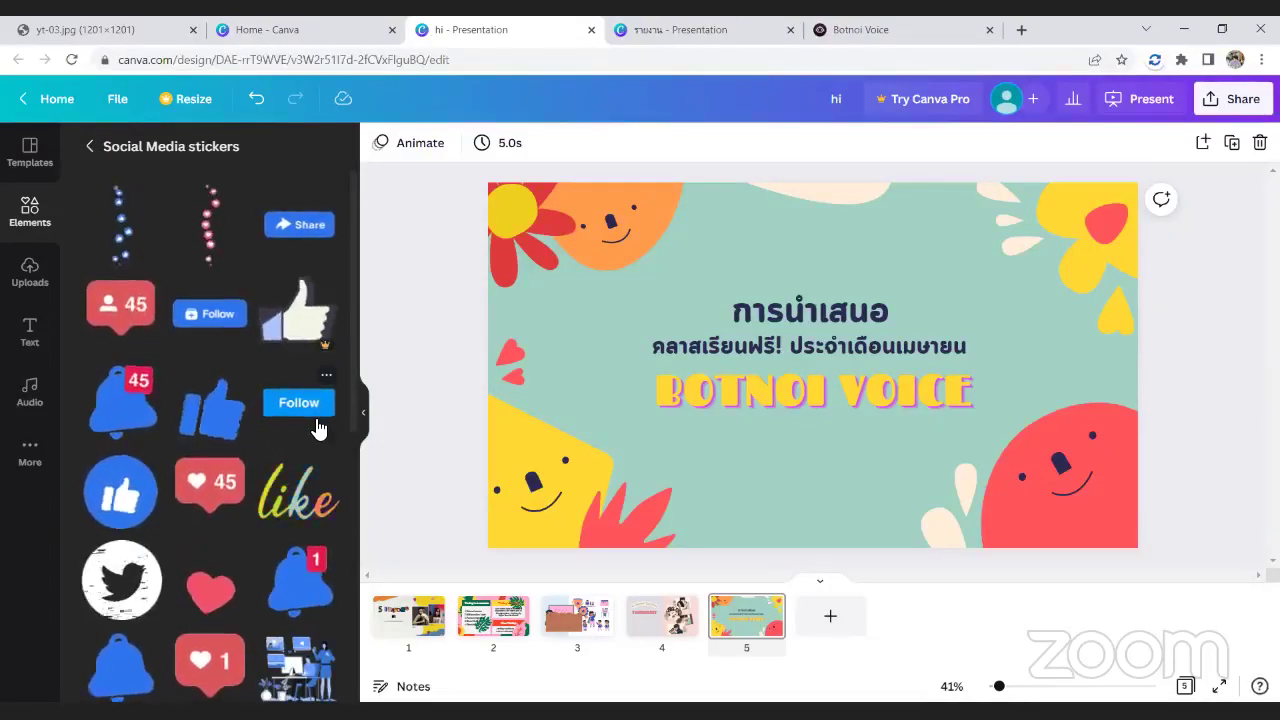
pyautogui.scroll(-3, 204, 497)
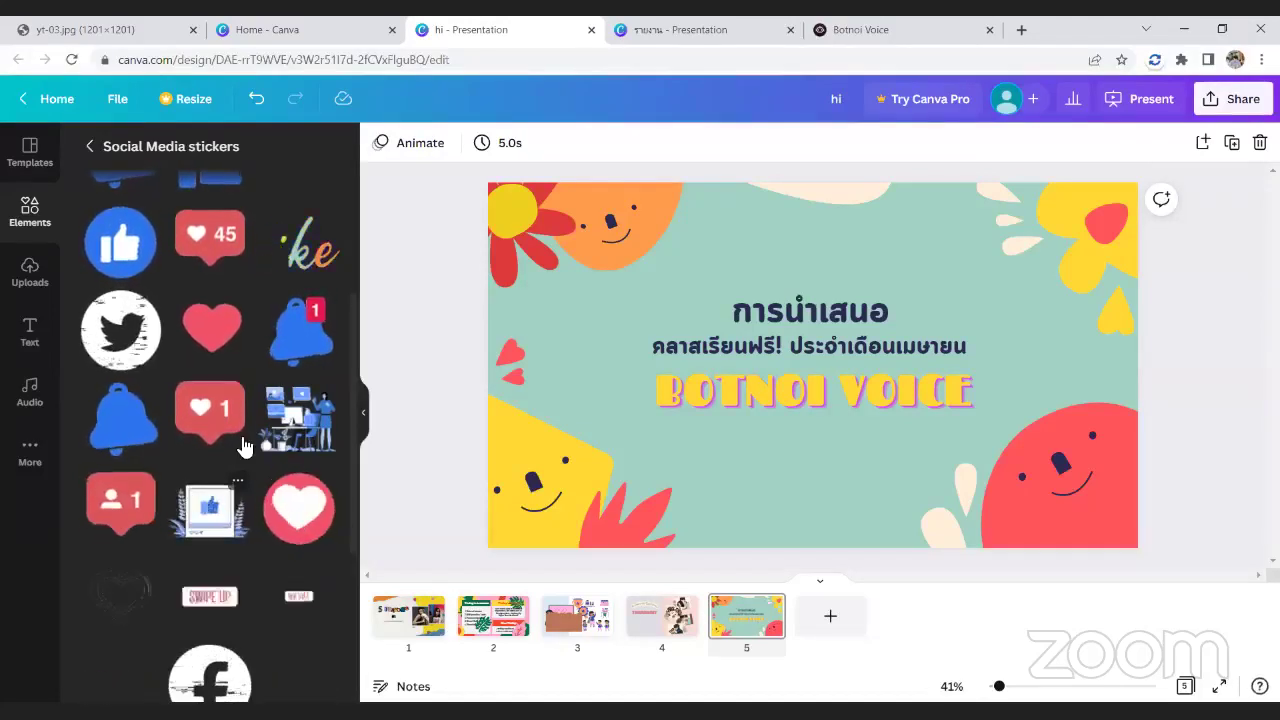
pyautogui.scroll(-2, 289, 334)
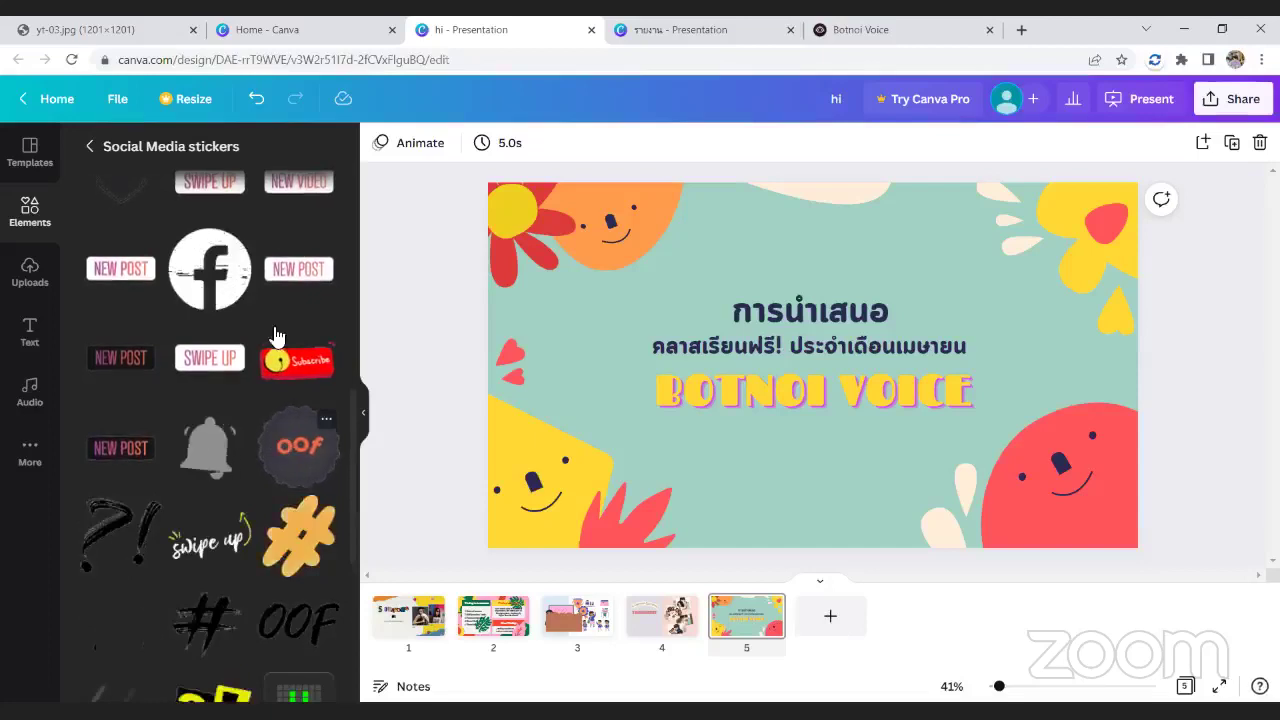
# - Add a small red Subscribe sticker below BOTNOI VOICE
pyautogui.click(293, 368)
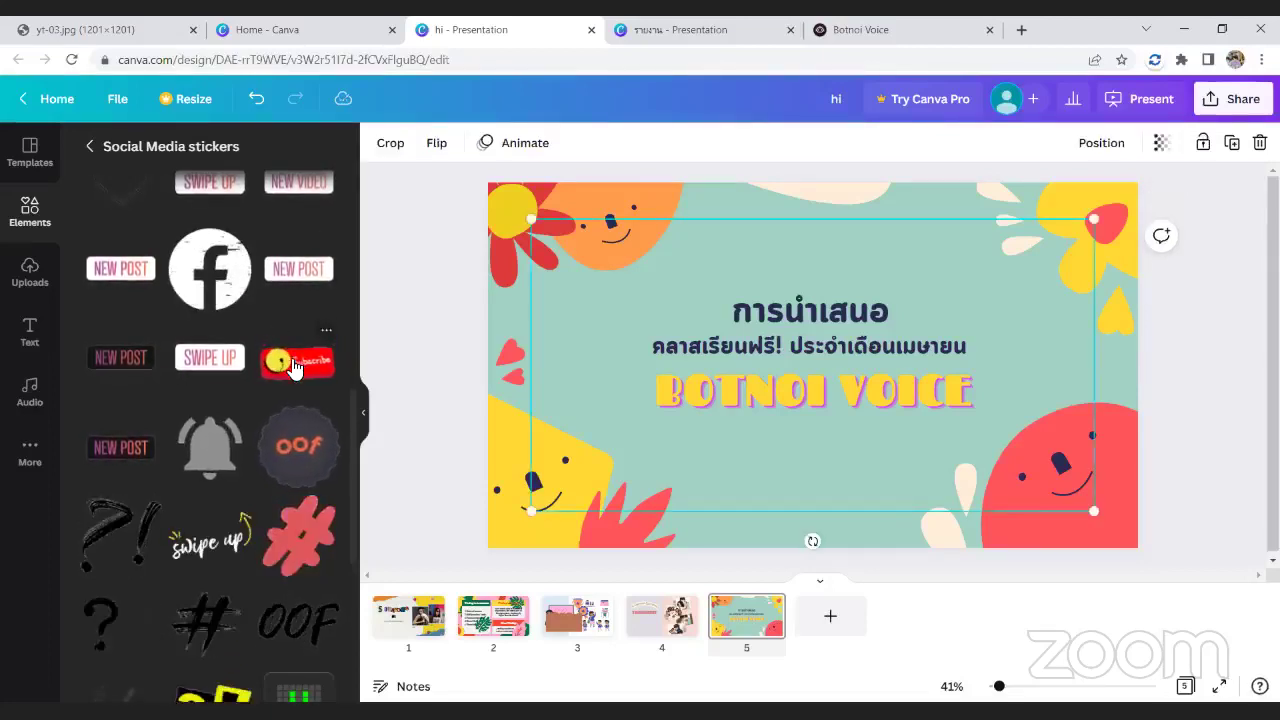
pyautogui.moveTo(575, 250); pyautogui.dragTo(822, 462)
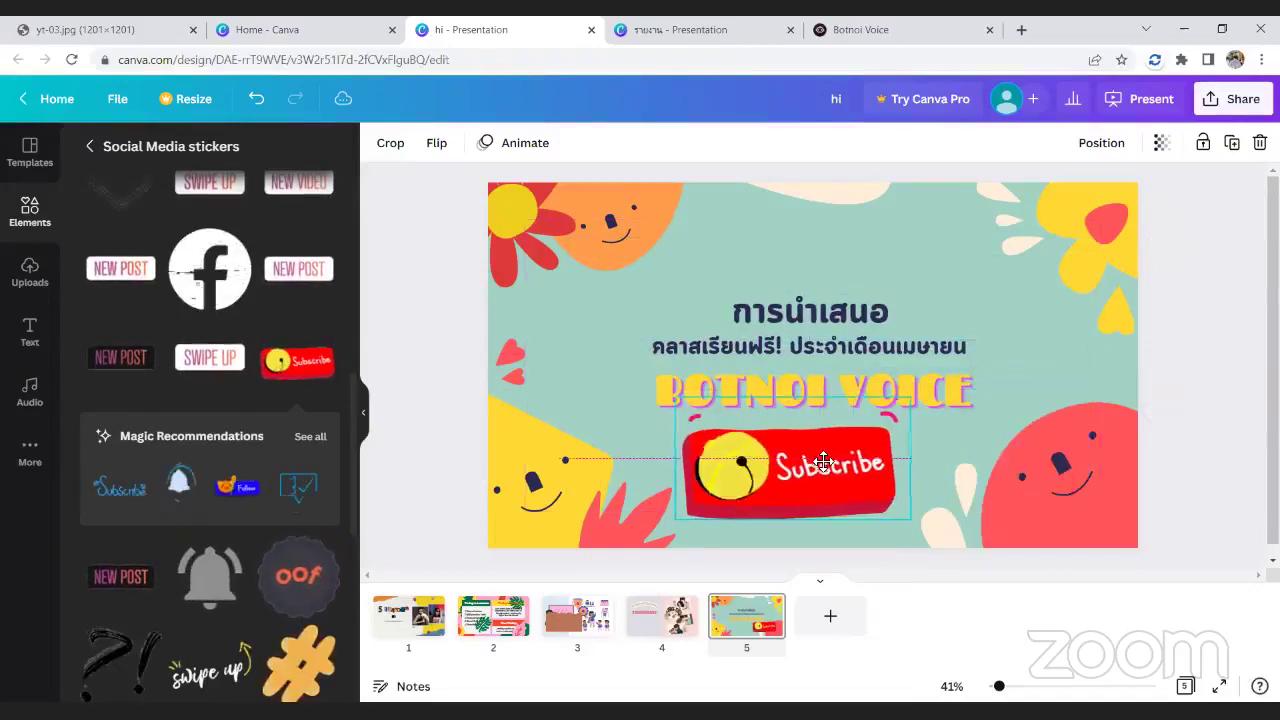
pyautogui.moveTo(911, 519); pyautogui.dragTo(885, 515)
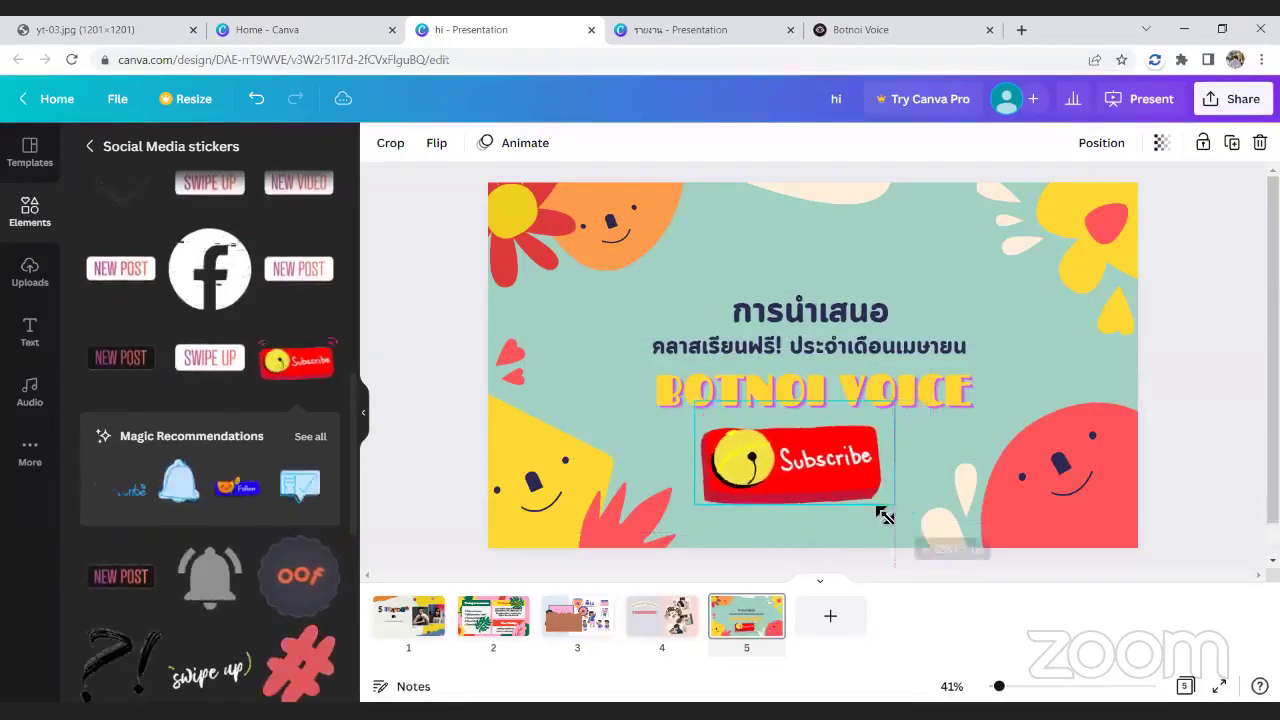
pyautogui.moveTo(808, 468); pyautogui.dragTo(830, 480)
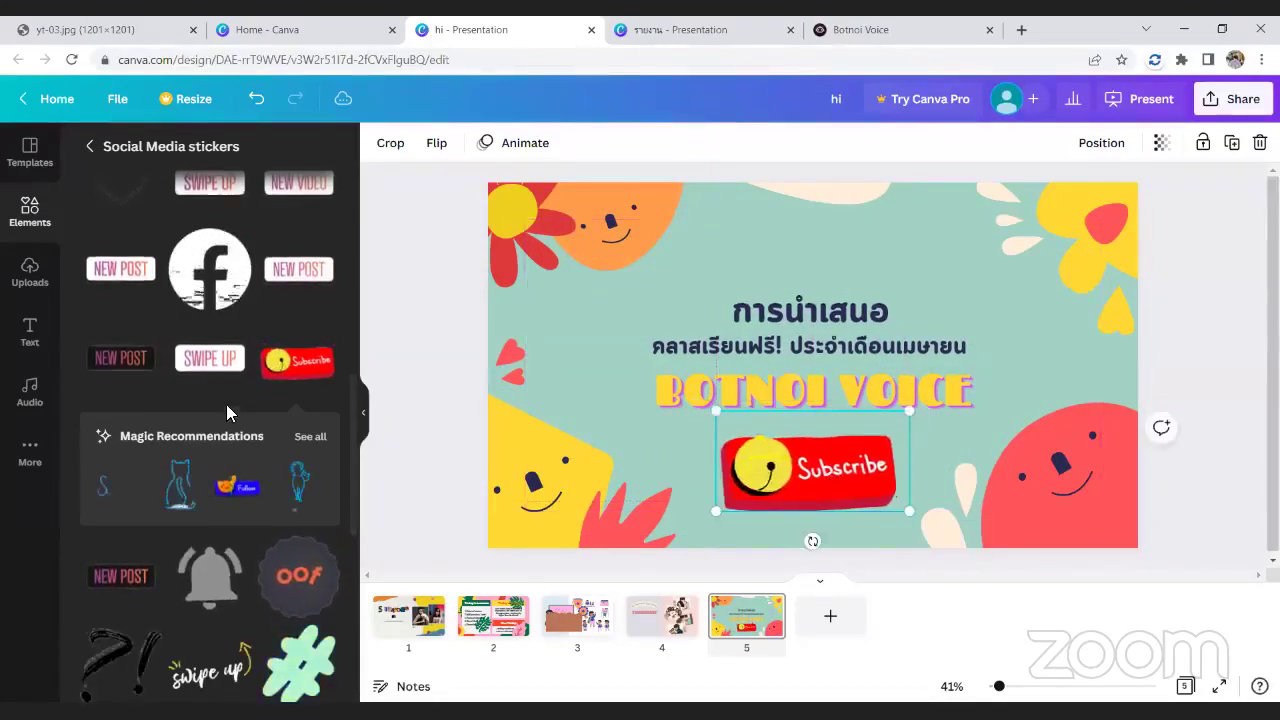
pyautogui.scroll(-3, 226, 404)
pyautogui.scroll(7, 210, 406)
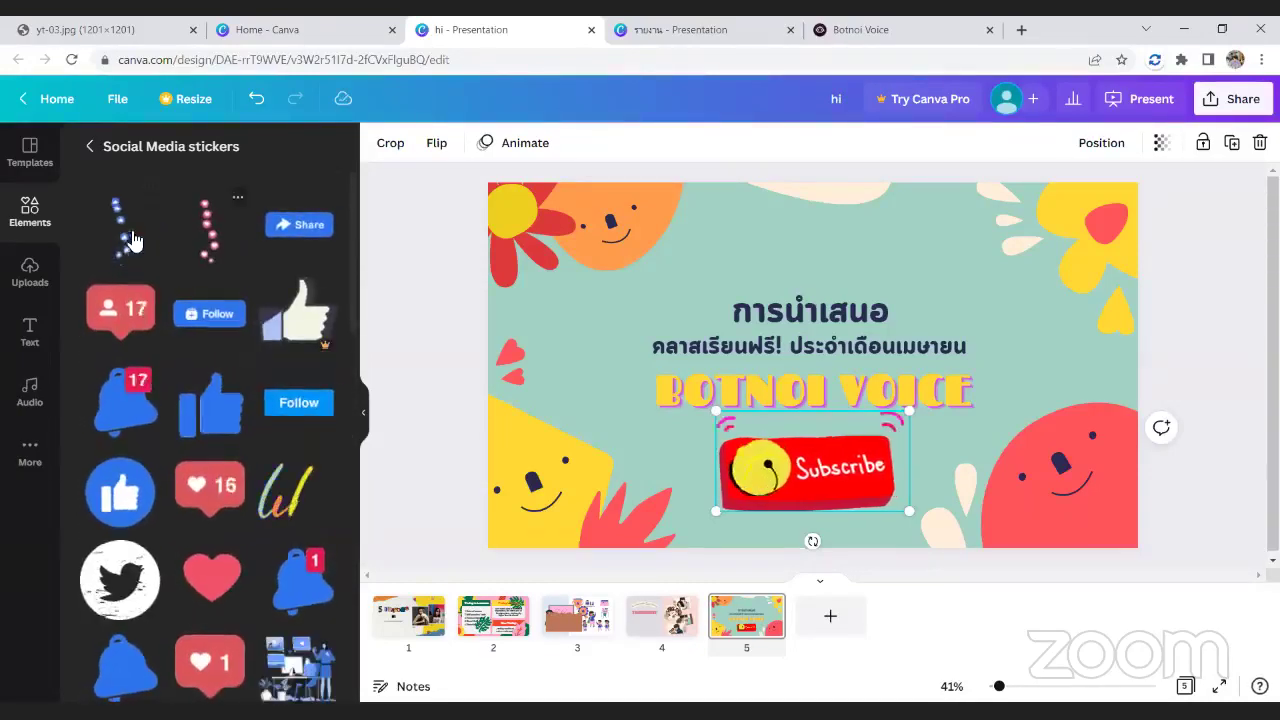
# - Place floating hearts stickers on the slide's left side and along its right edge
pyautogui.click(118, 249)
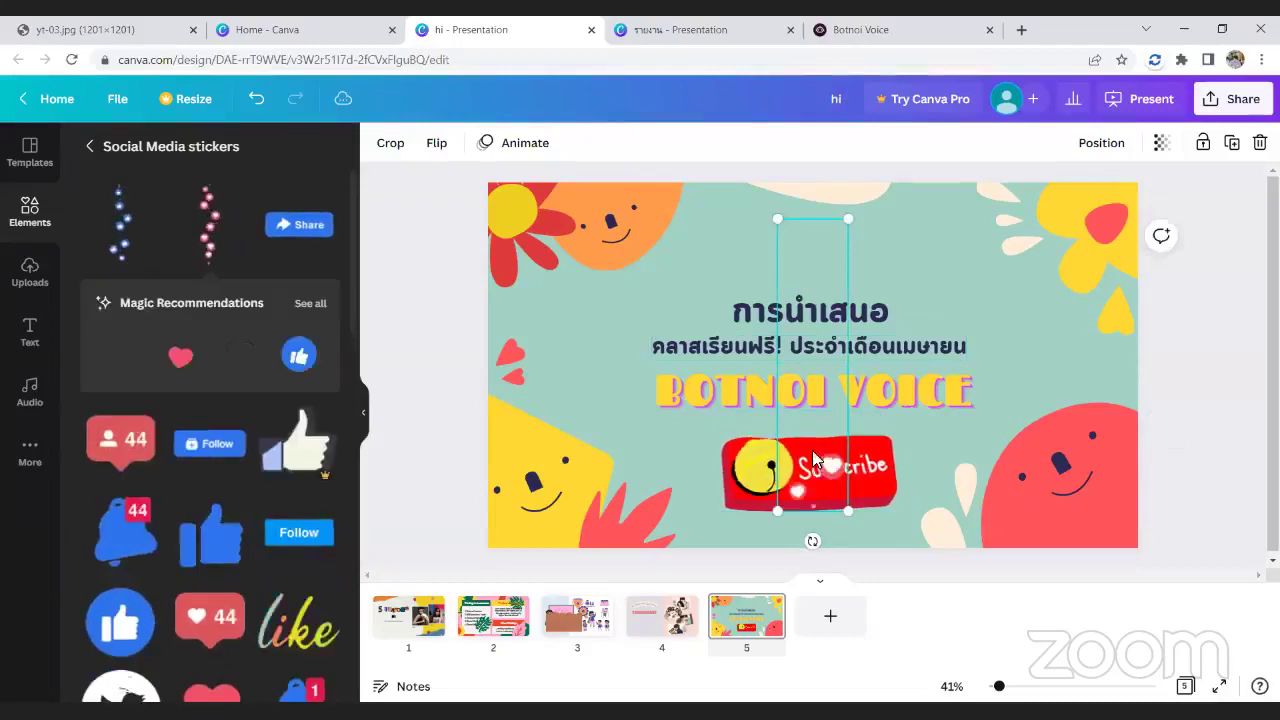
pyautogui.moveTo(828, 478); pyautogui.dragTo(561, 503)
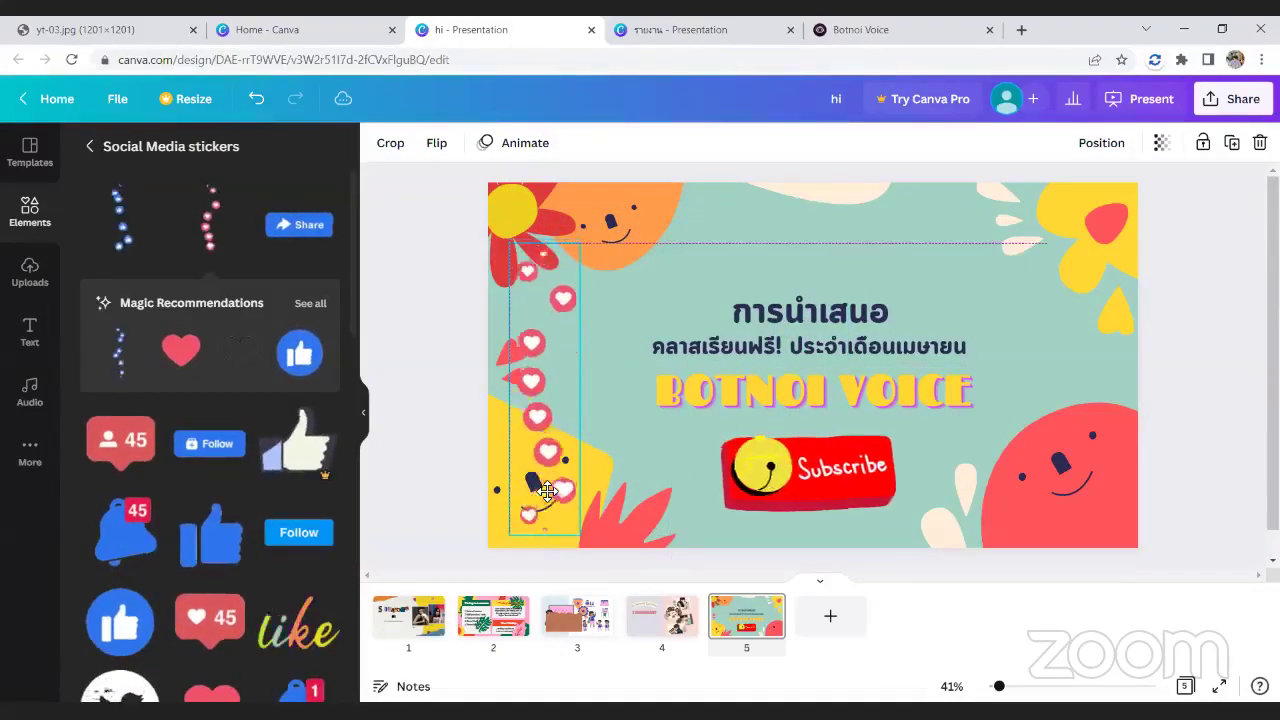
pyautogui.click(213, 206)
pyautogui.moveTo(815, 475); pyautogui.dragTo(1099, 498)
pyautogui.moveTo(1097, 497); pyautogui.dragTo(1086, 484)
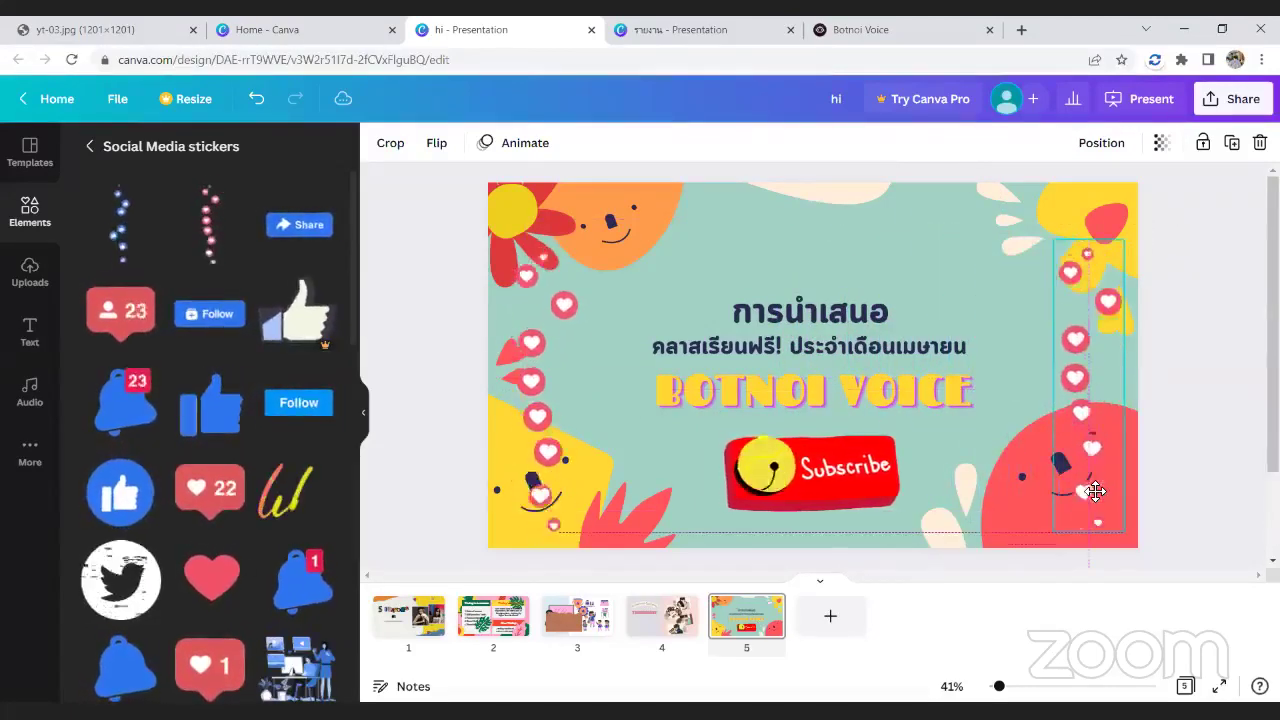
# - Add a shrunken thumbs-up stream sticker on the slide's right side
pyautogui.click(122, 226)
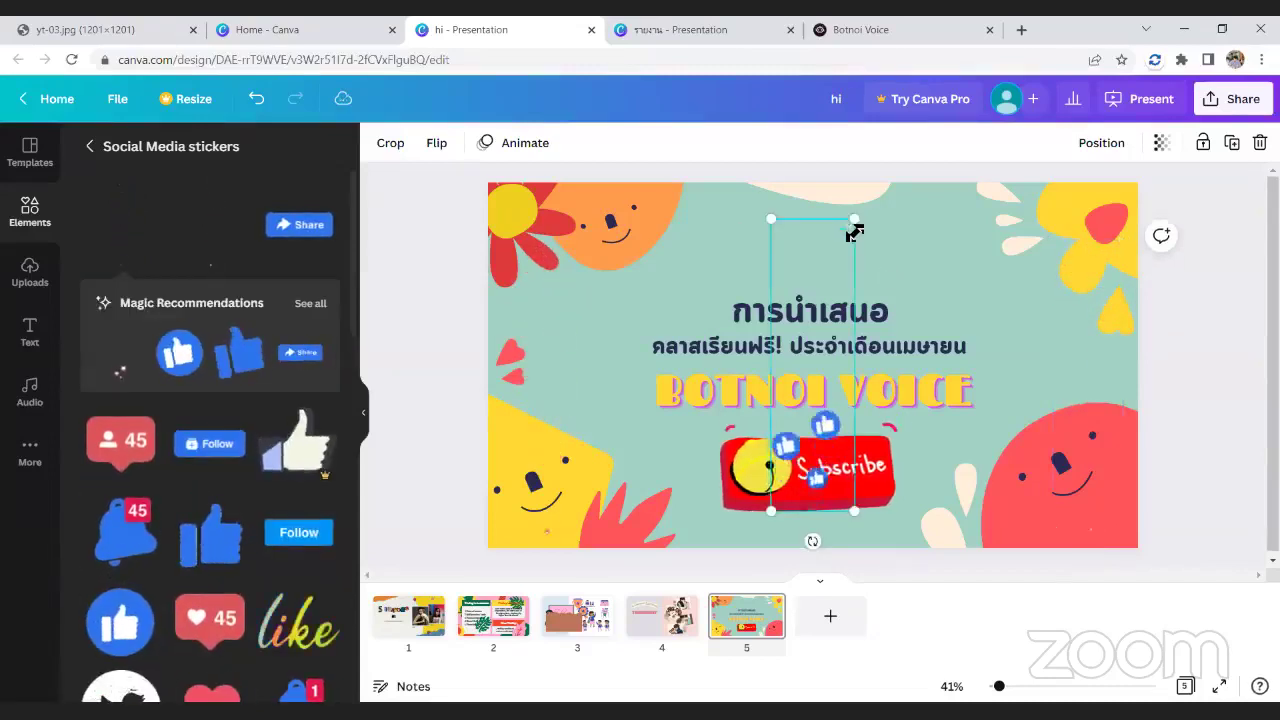
pyautogui.moveTo(830, 340); pyautogui.dragTo(815, 365)
pyautogui.moveTo(800, 430); pyautogui.dragTo(590, 475)
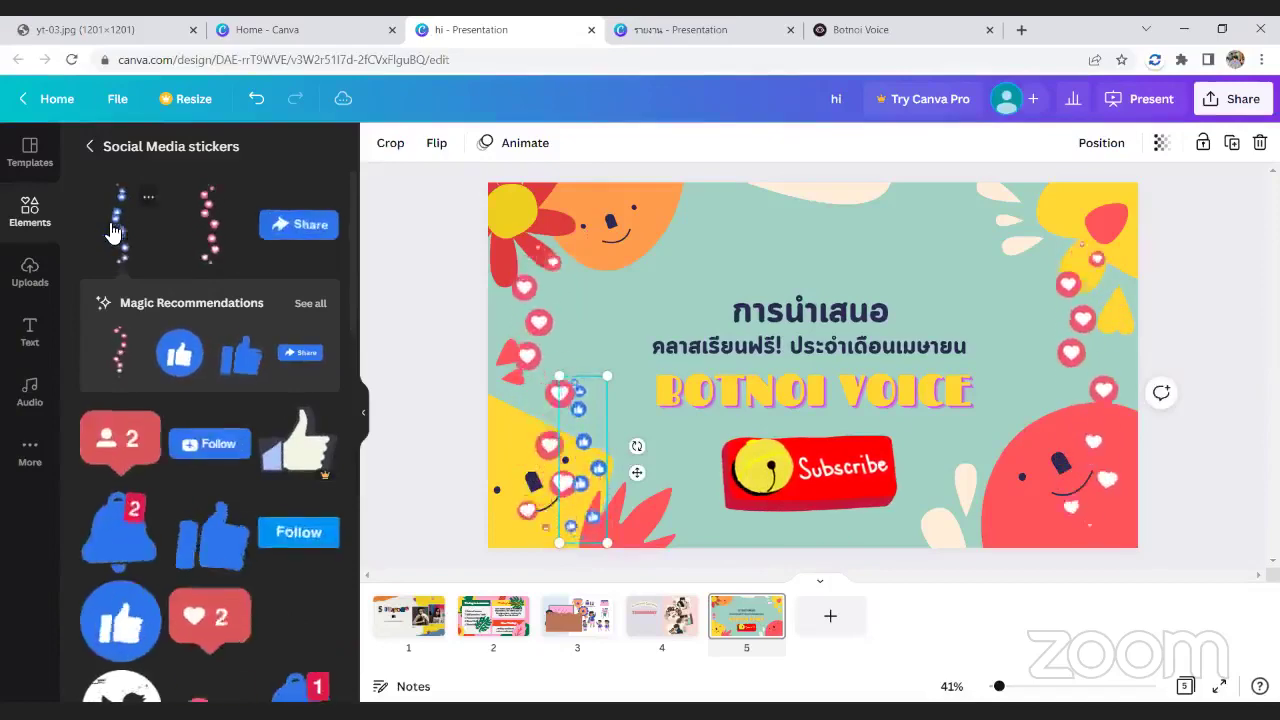
pyautogui.hotkey('ctrl', 'z')
pyautogui.moveTo(771, 218); pyautogui.dragTo(803, 332)
pyautogui.moveTo(889, 455); pyautogui.dragTo(1080, 474)
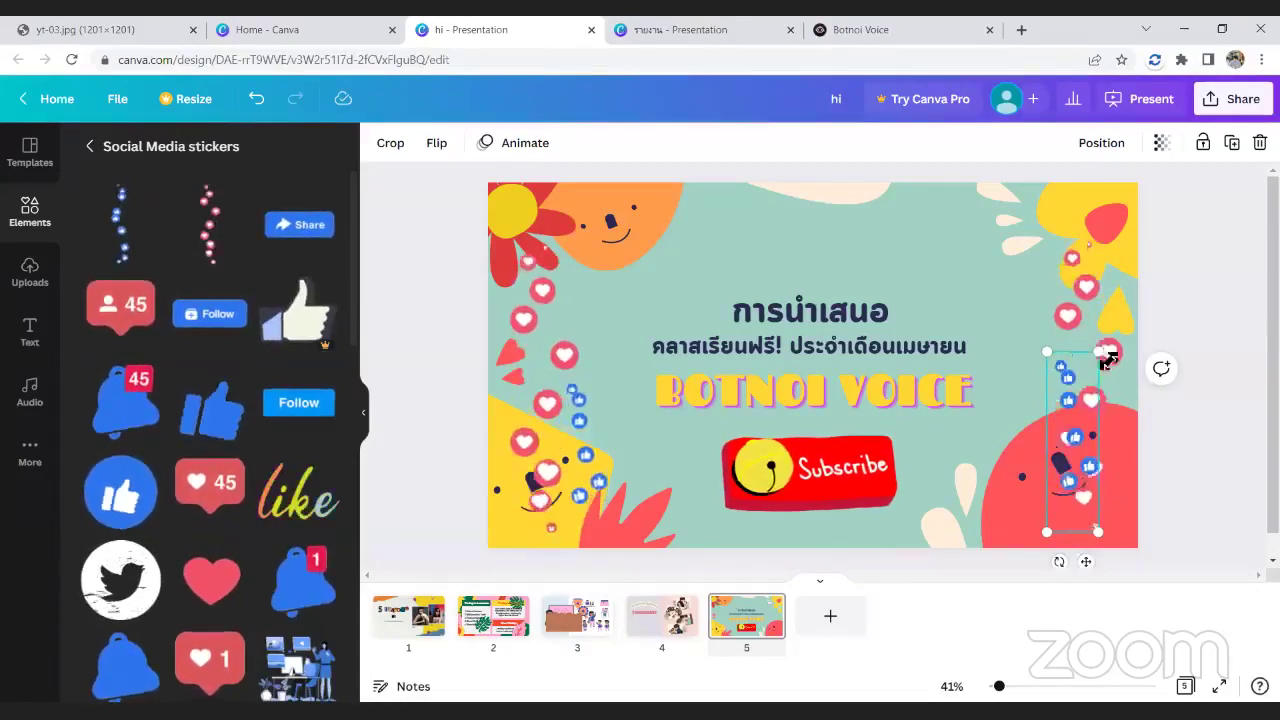
# - Return to the graphics list and show all recently used graphics
pyautogui.click(90, 147)
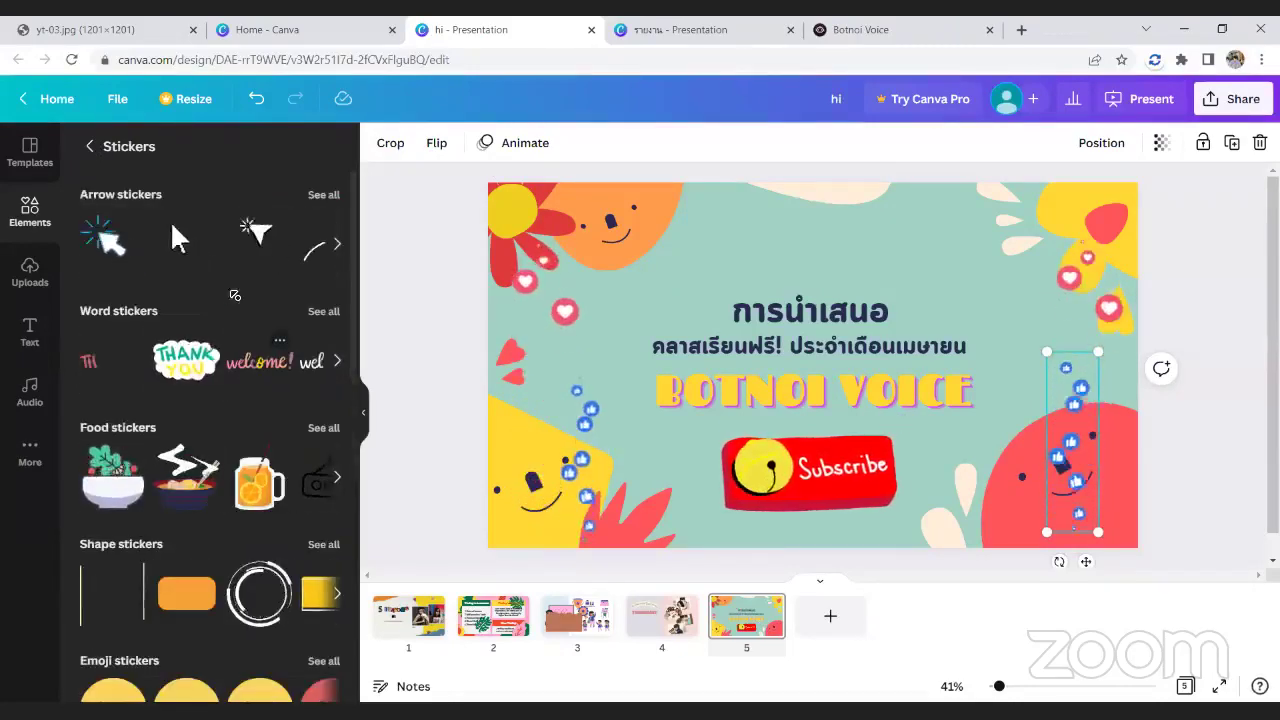
pyautogui.scroll(-3, 200, 300)
pyautogui.scroll(3, 180, 250)
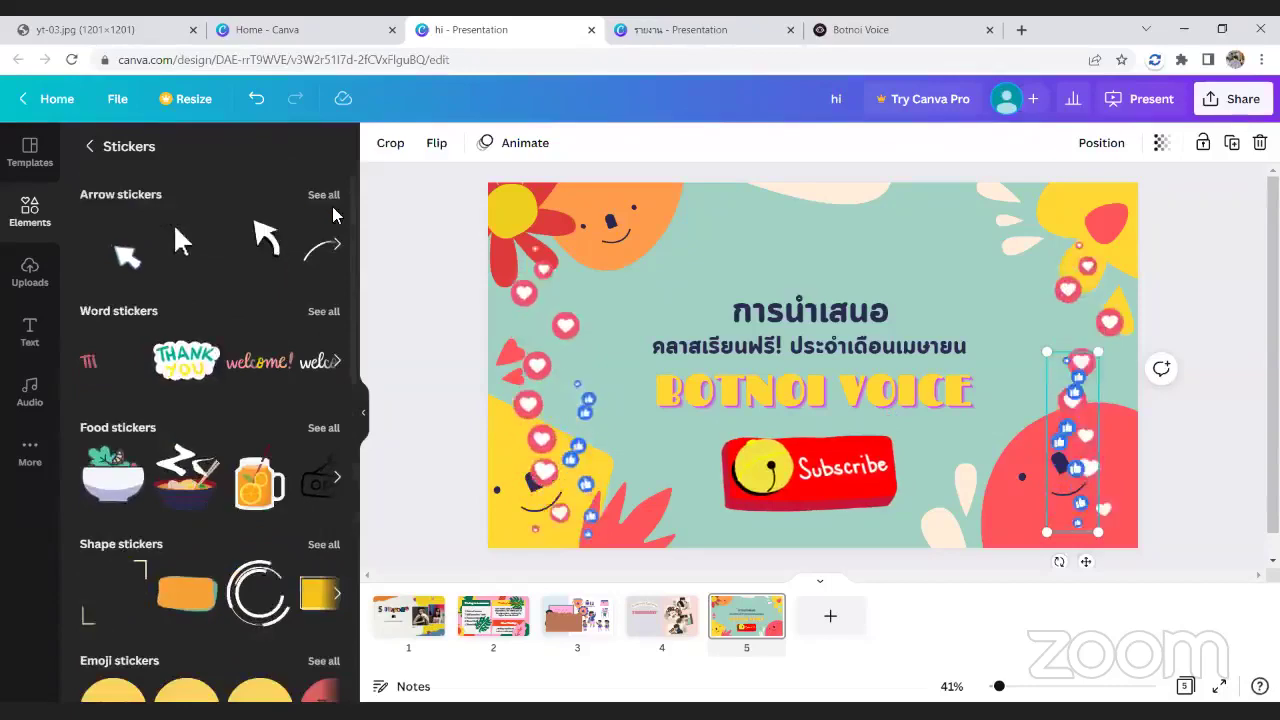
pyautogui.click(92, 147)
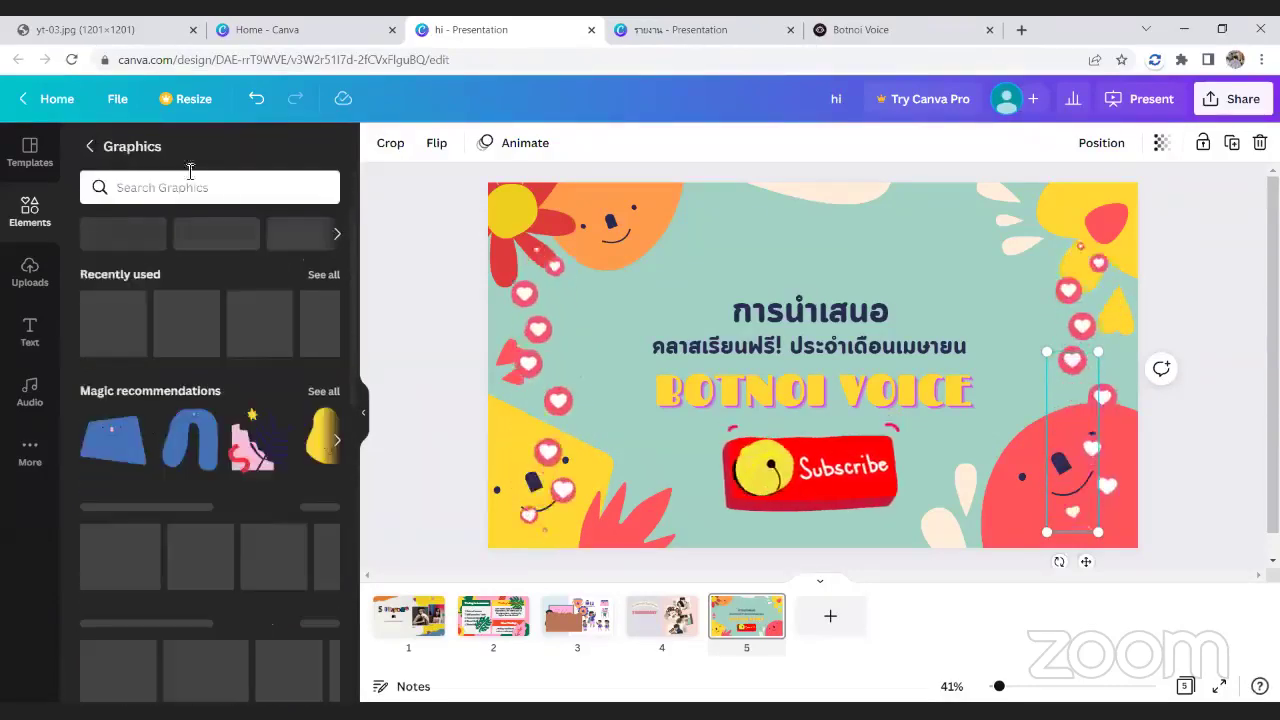
pyautogui.click(323, 275)
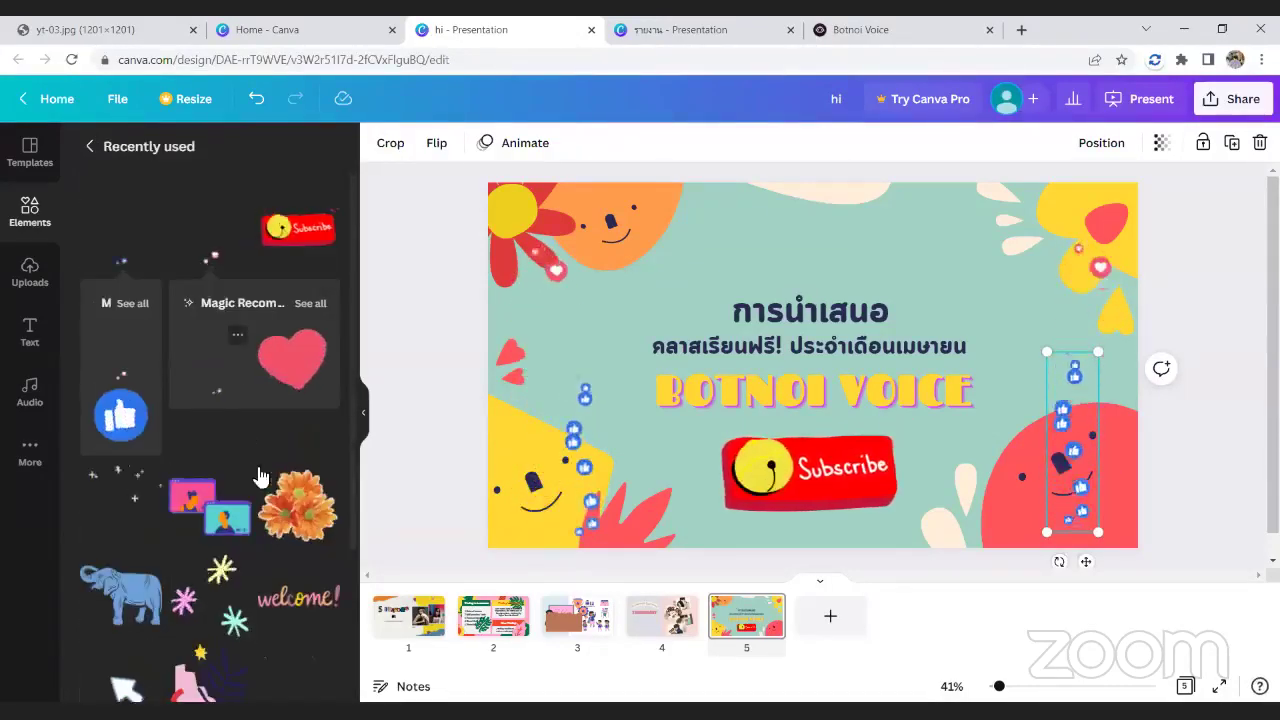
pyautogui.scroll(-3, 235, 460)
# - Add a sparkle sticker around the title and send it behind all other elements
pyautogui.click(213, 440)
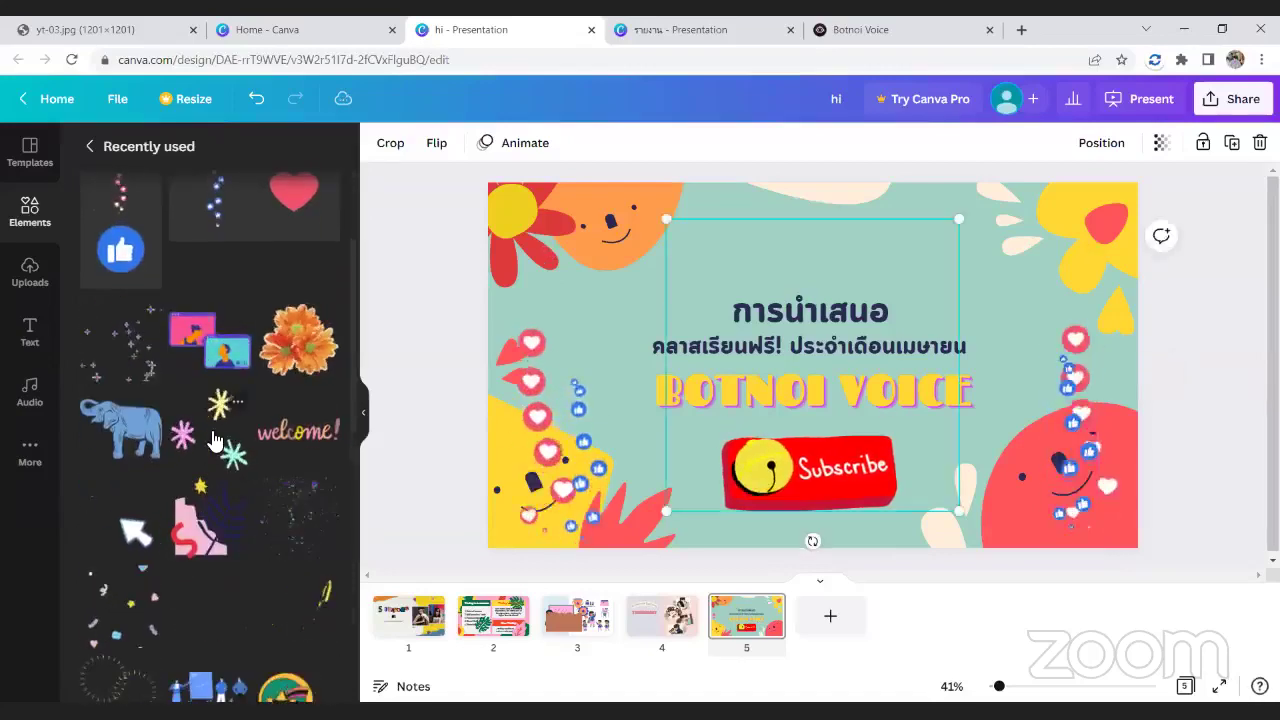
pyautogui.scroll(-3, 213, 440)
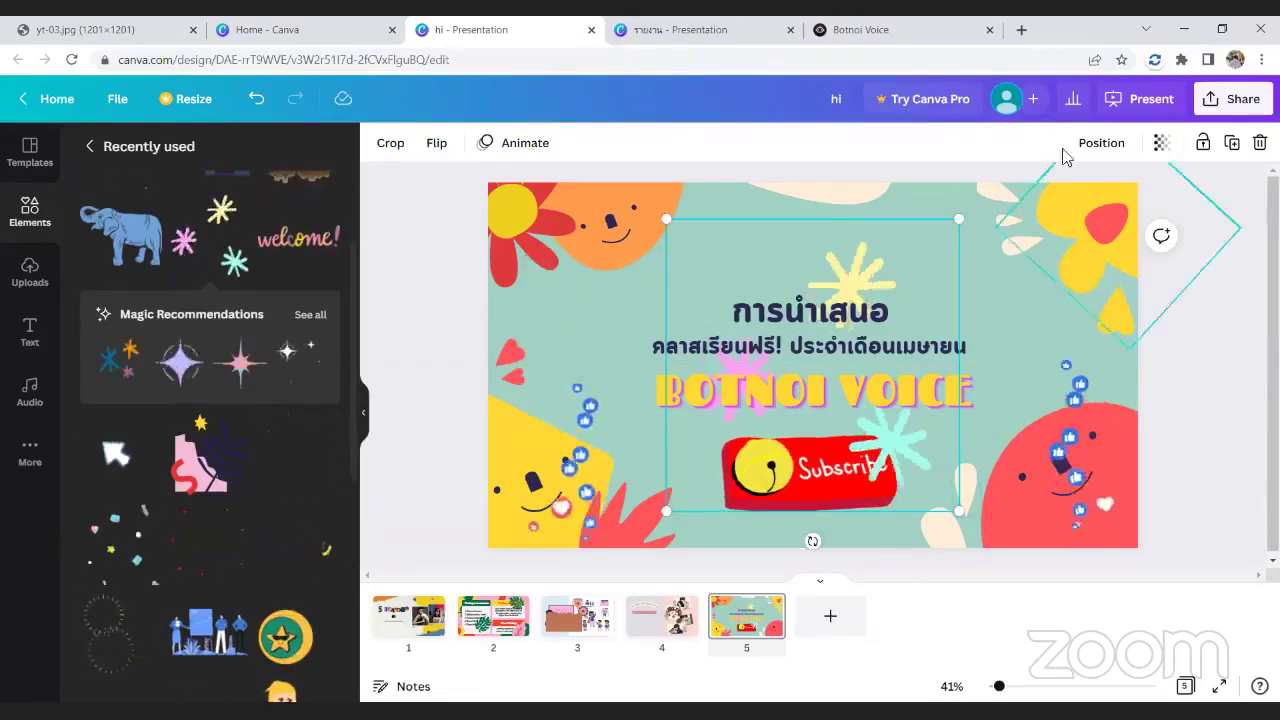
pyautogui.click(1103, 142)
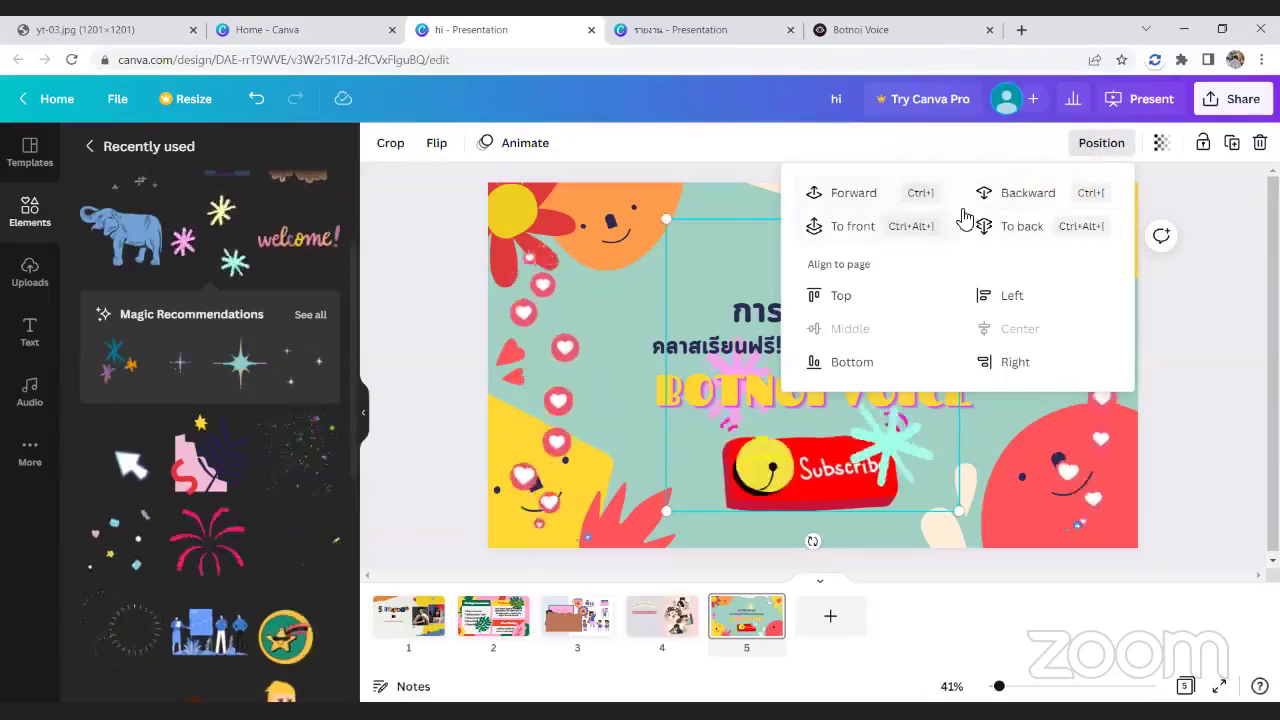
pyautogui.click(1022, 228)
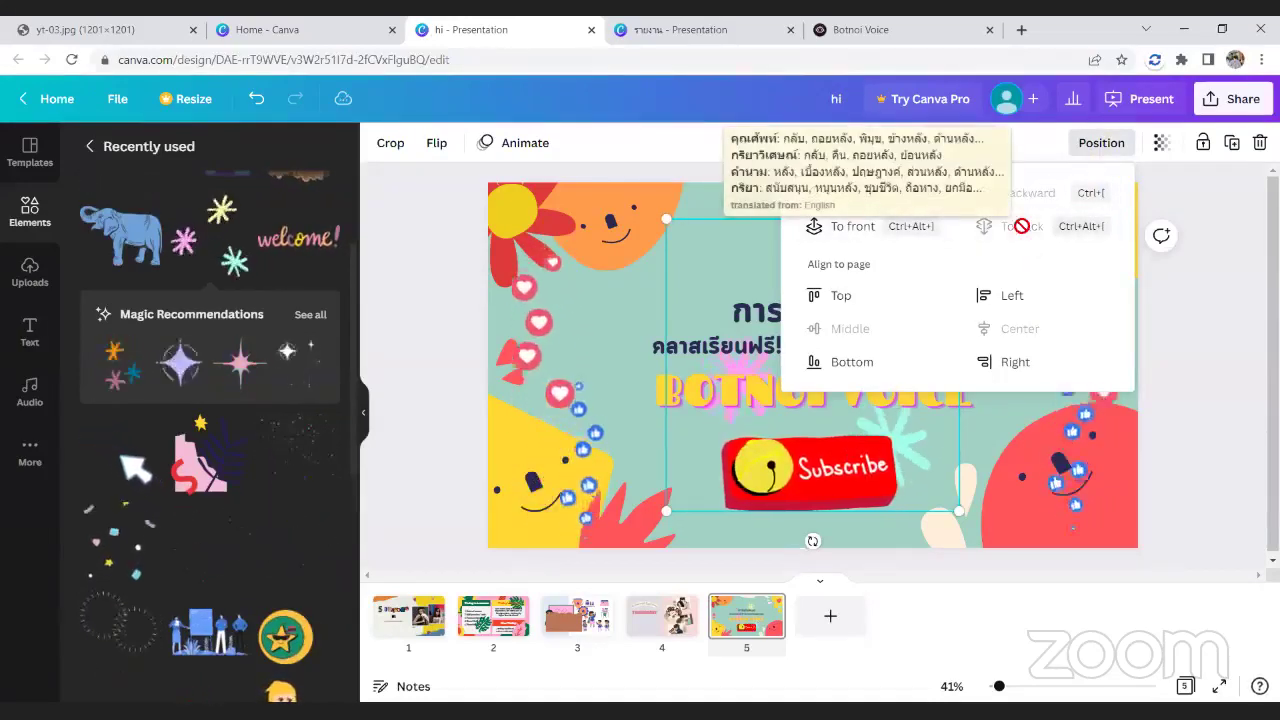
pyautogui.click(1212, 284)
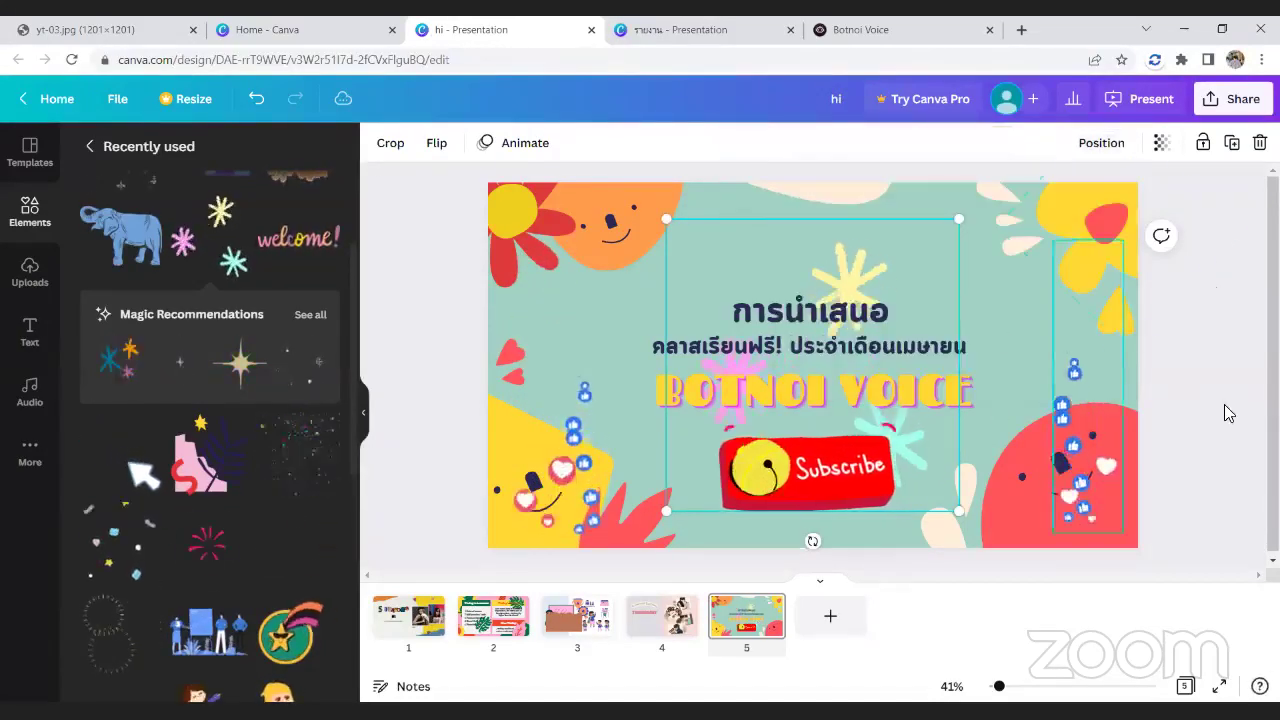
pyautogui.click(1236, 357)
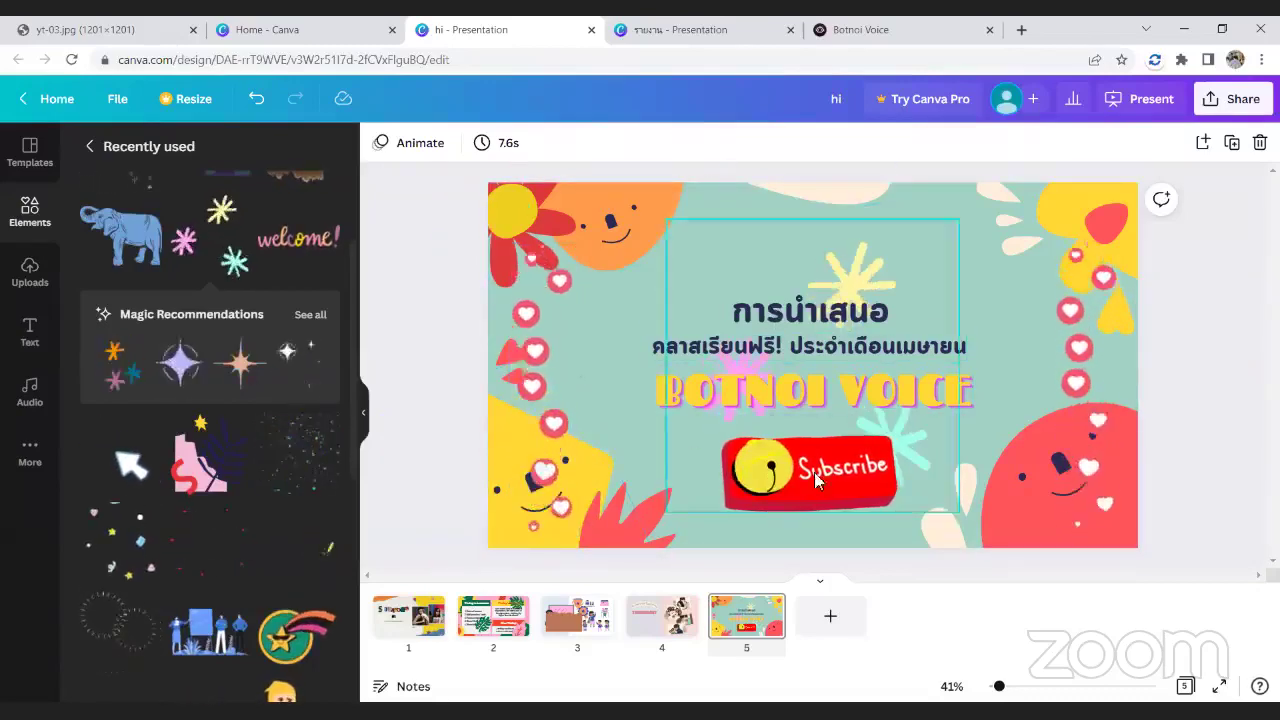
pyautogui.click(32, 153)
# - Browse the full list of templates
pyautogui.click(92, 207)
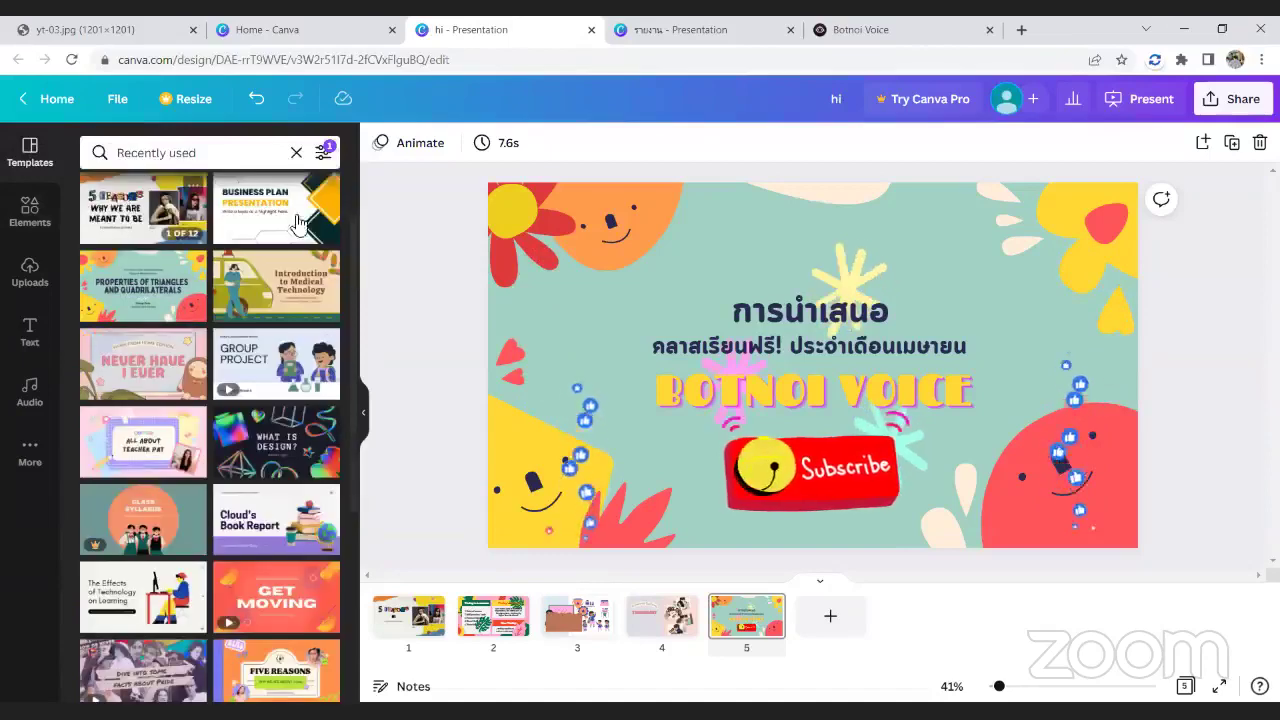
pyautogui.scroll(-5, 258, 232)
pyautogui.scroll(5, 258, 232)
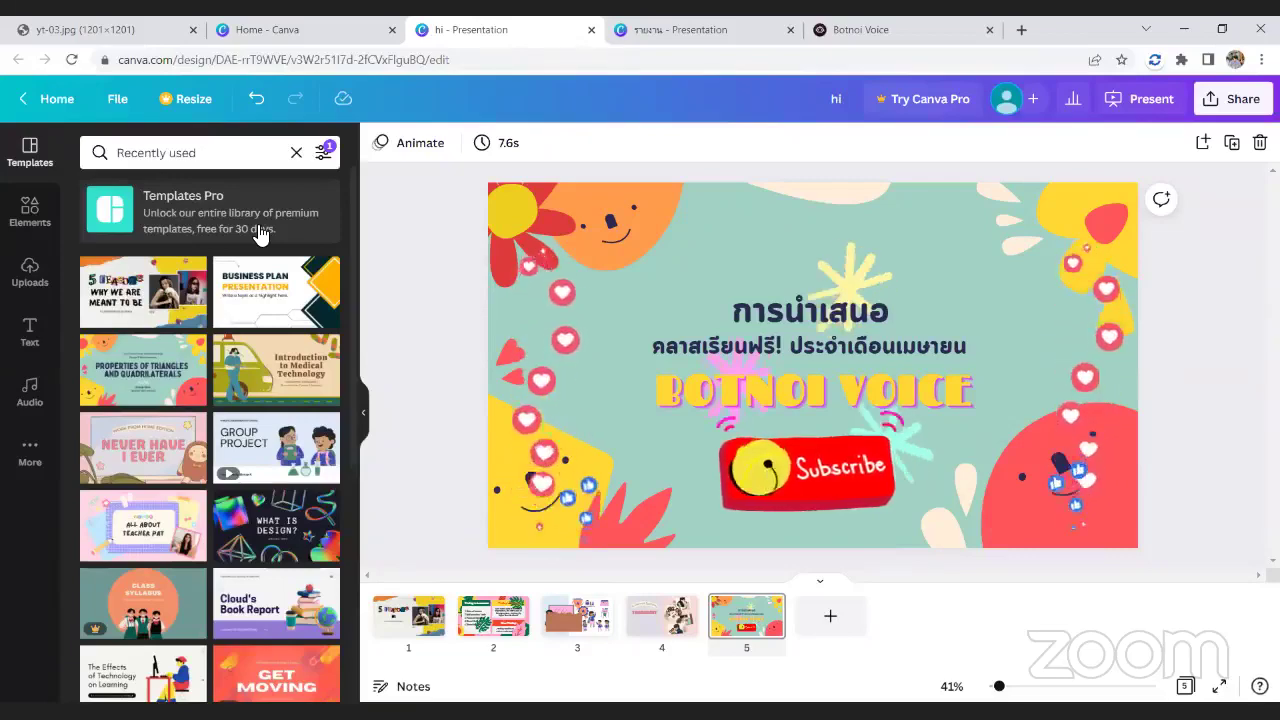
pyautogui.scroll(-5, 258, 232)
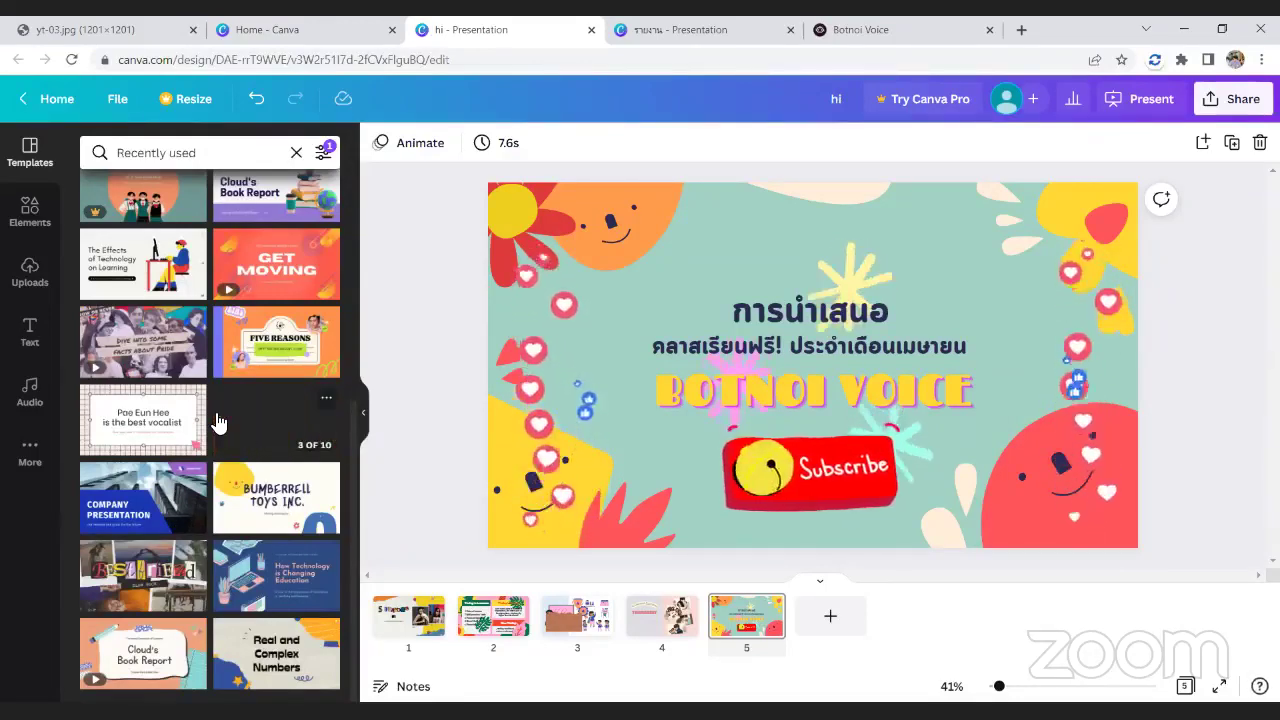
# - Return to the graphics list, then bring up the uploaded images library
pyautogui.click(33, 218)
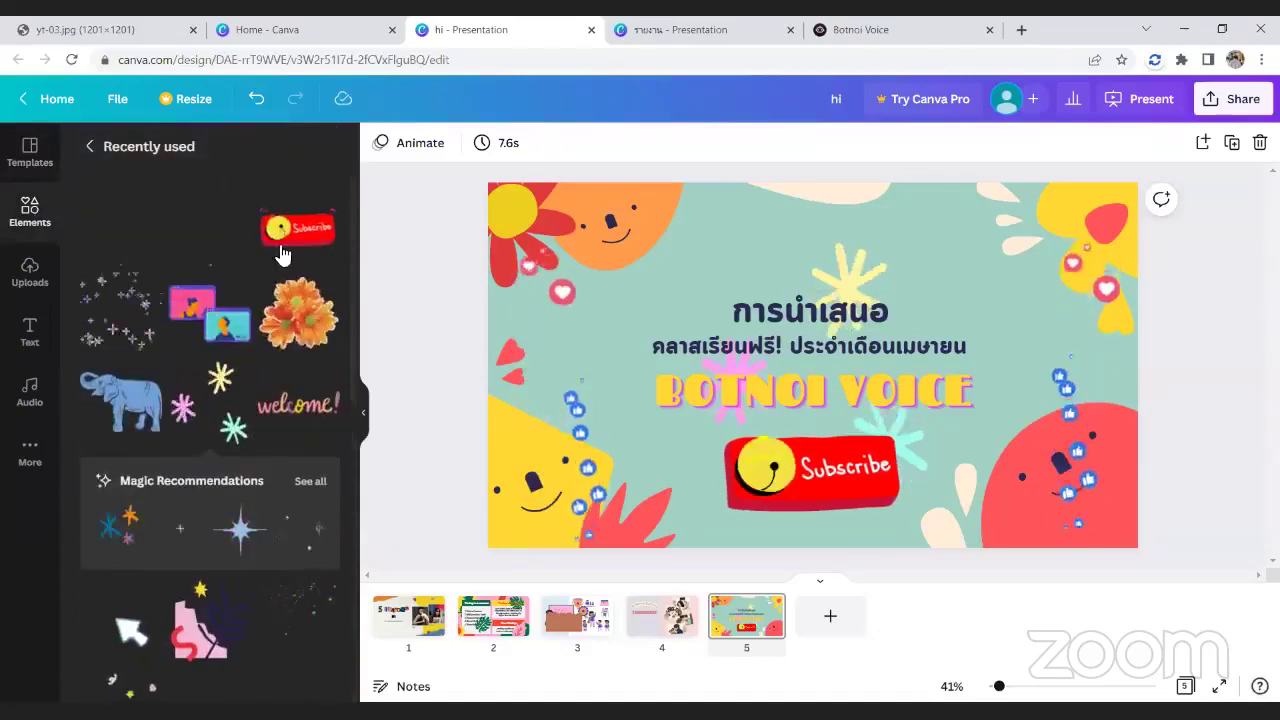
pyautogui.click(90, 147)
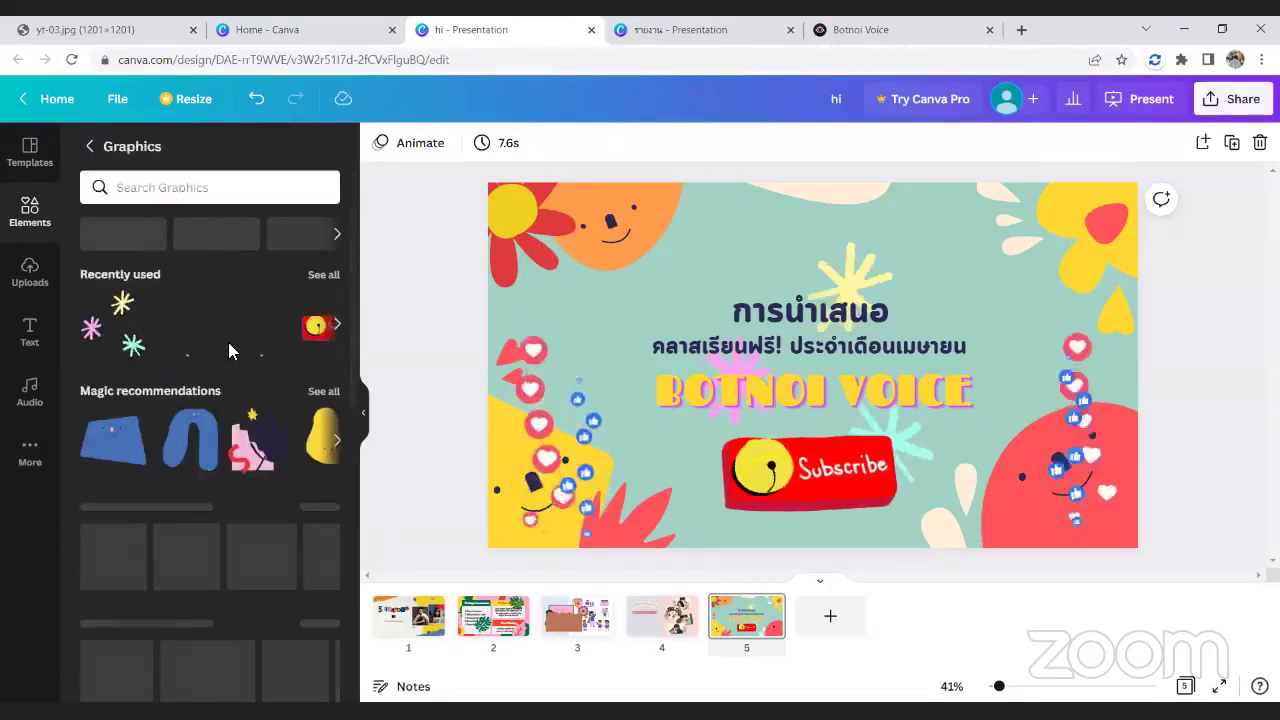
pyautogui.scroll(-5, 228, 349)
pyautogui.scroll(-3, 323, 333)
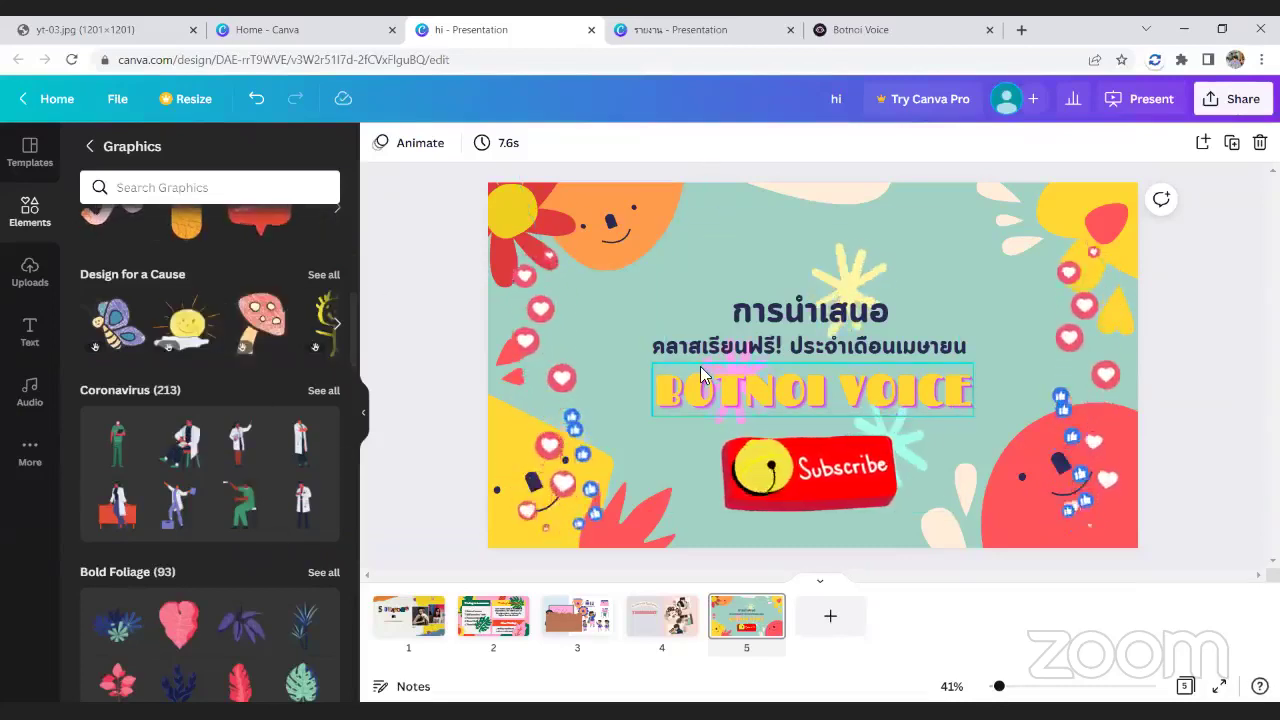
pyautogui.click(30, 282)
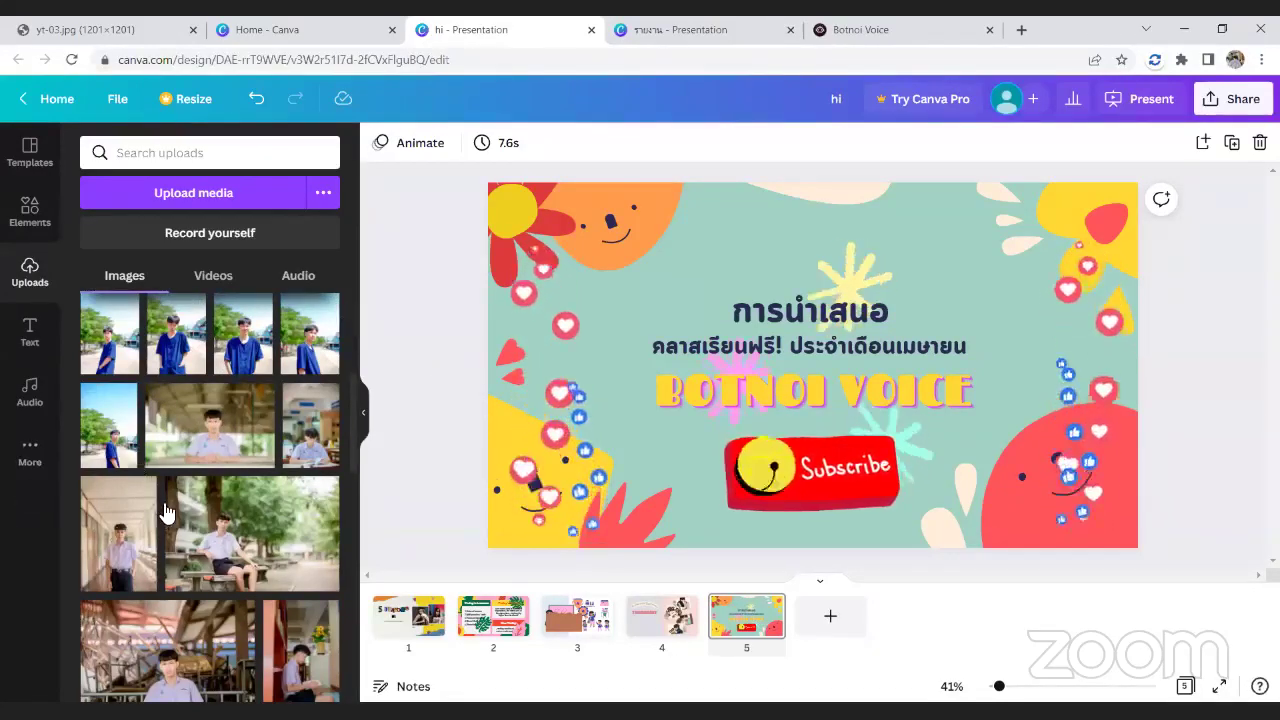
pyautogui.scroll(-2, 165, 510)
# - Look through the Text styles, open the Audio track library, then go to the Canva home tab
pyautogui.scroll(2, 280, 307)
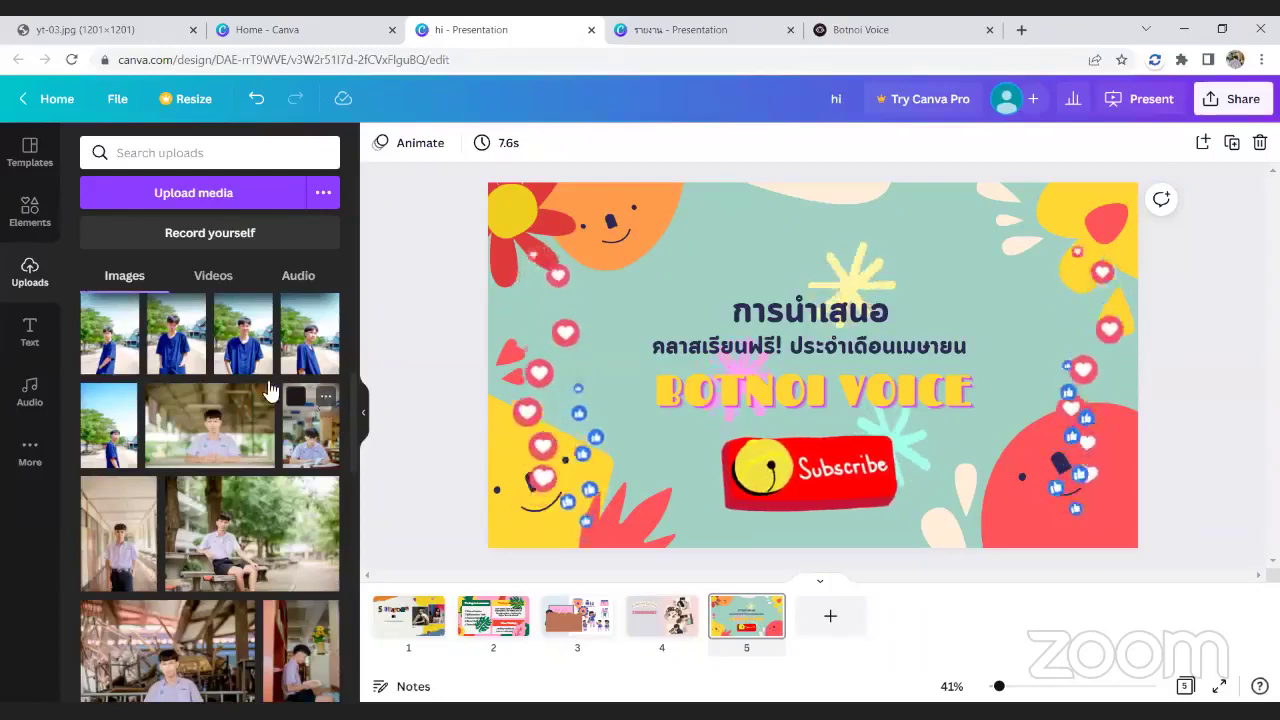
pyautogui.click(34, 340)
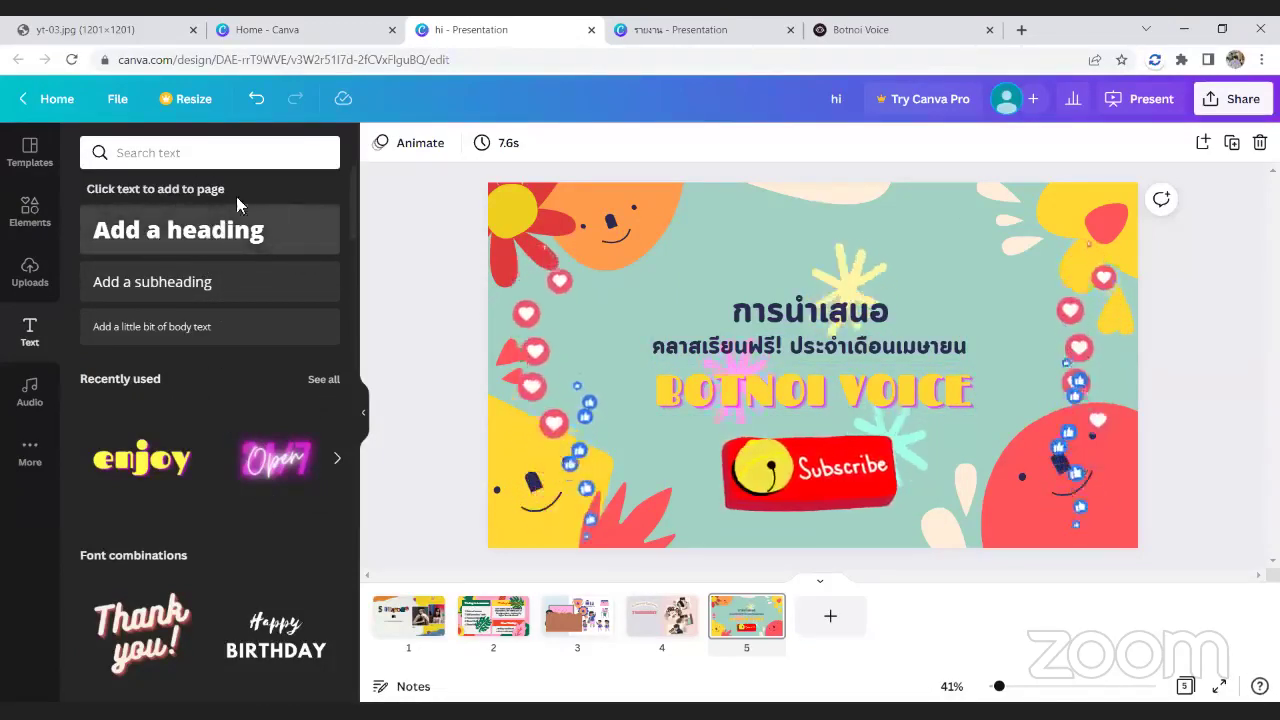
pyautogui.scroll(-3, 277, 358)
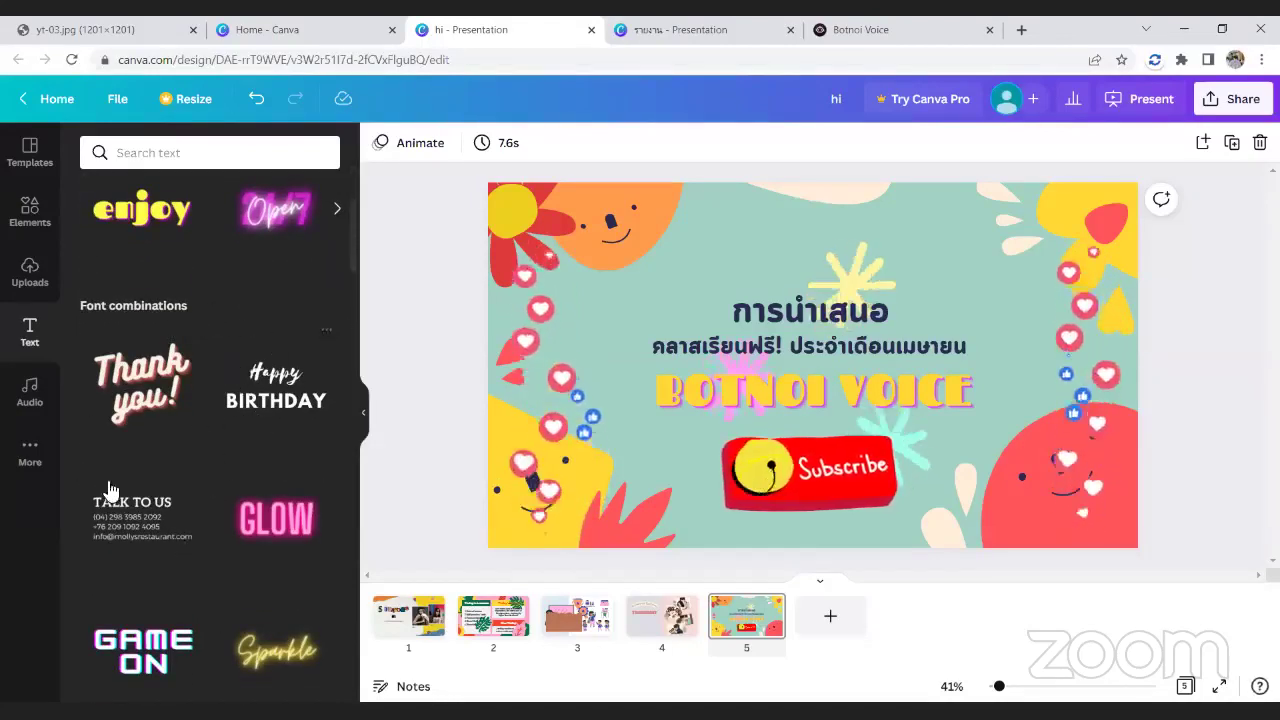
pyautogui.click(29, 392)
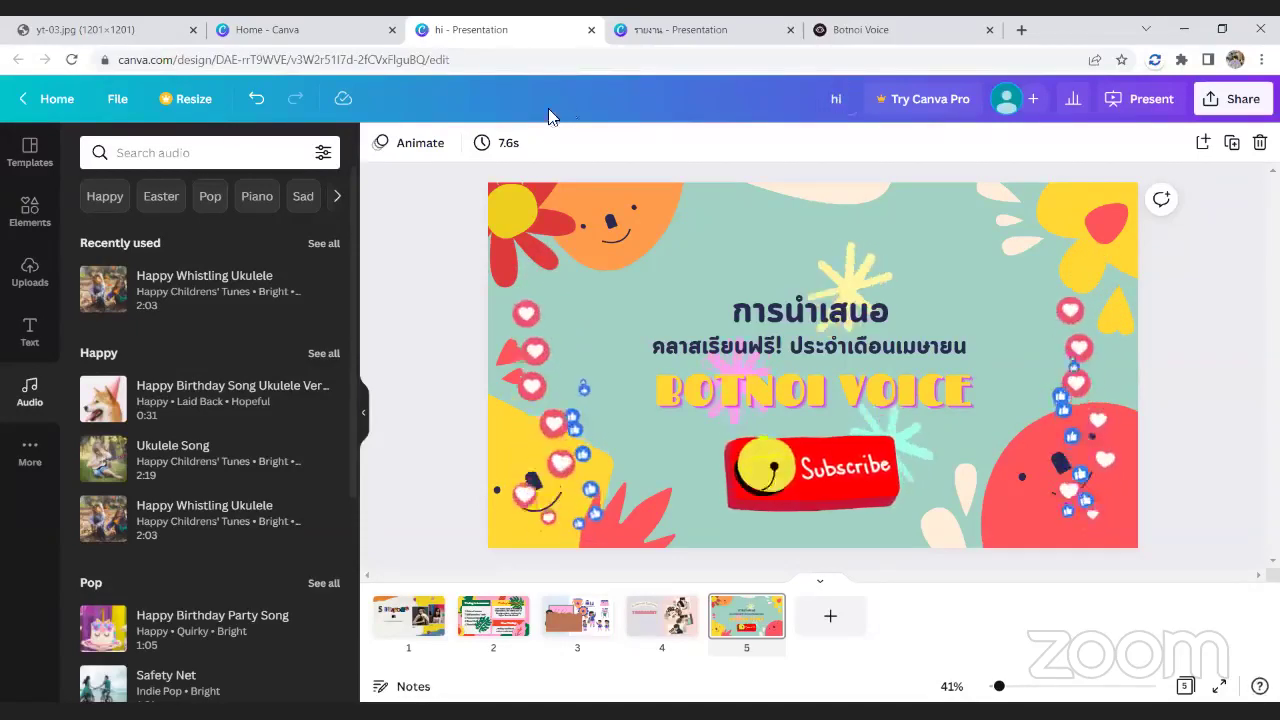
pyautogui.click(243, 30)
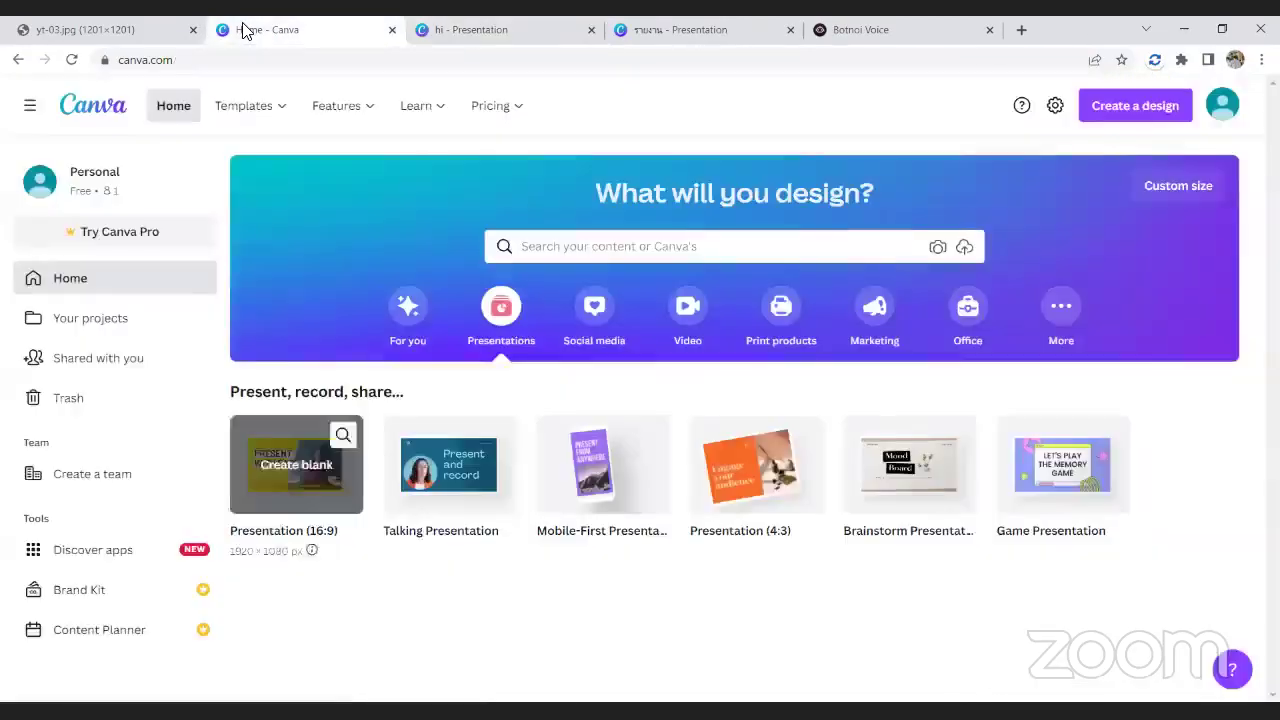
# - Replace the yt-03.jpg tab with the Botnoi Voice site at voice.botnoi.ai
pyautogui.click(183, 29)
pyautogui.click(176, 58)
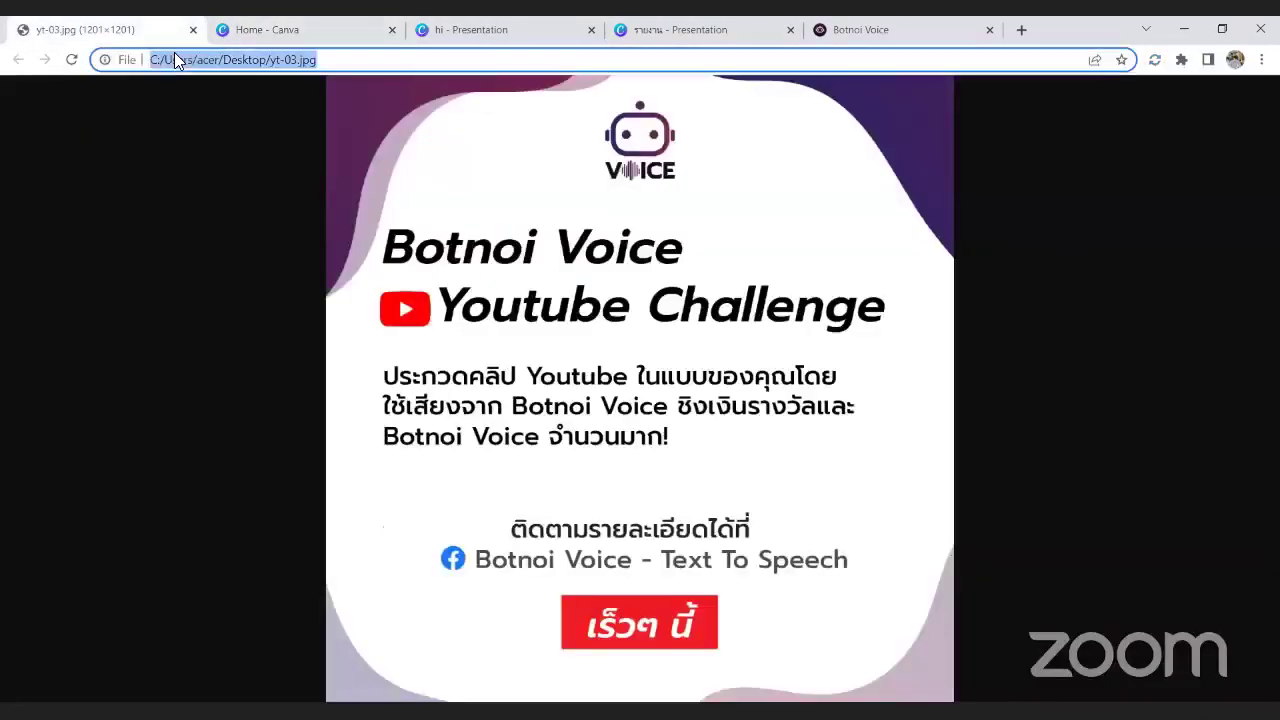
pyautogui.press('BackSpace')
pyautogui.write('นะ')
pyautogui.press('BackSpace')
pyautogui.press('BackSpace')
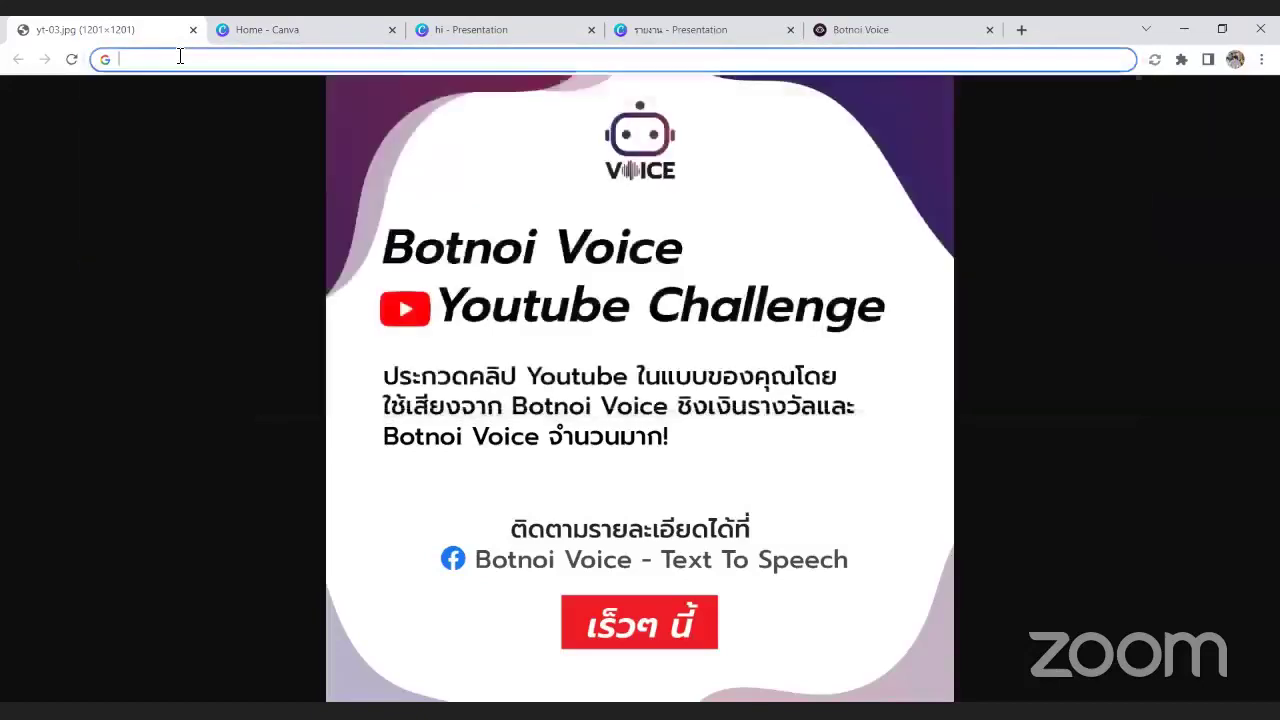
pyautogui.write('นะ')
pyautogui.press('BackSpace')
pyautogui.press('BackSpace')
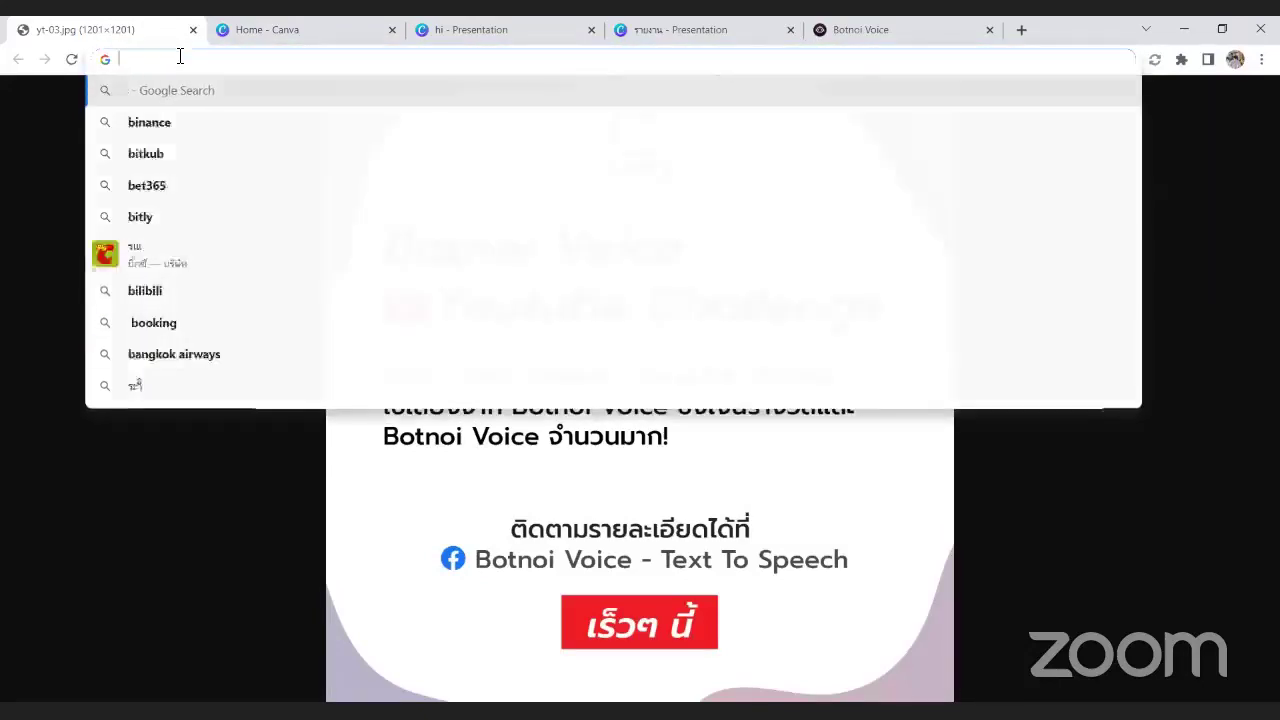
pyautogui.write('นะ')
pyautogui.press('BackSpace')
pyautogui.press('BackSpace')
pyautogui.press('Escape')
pyautogui.click(180, 59)
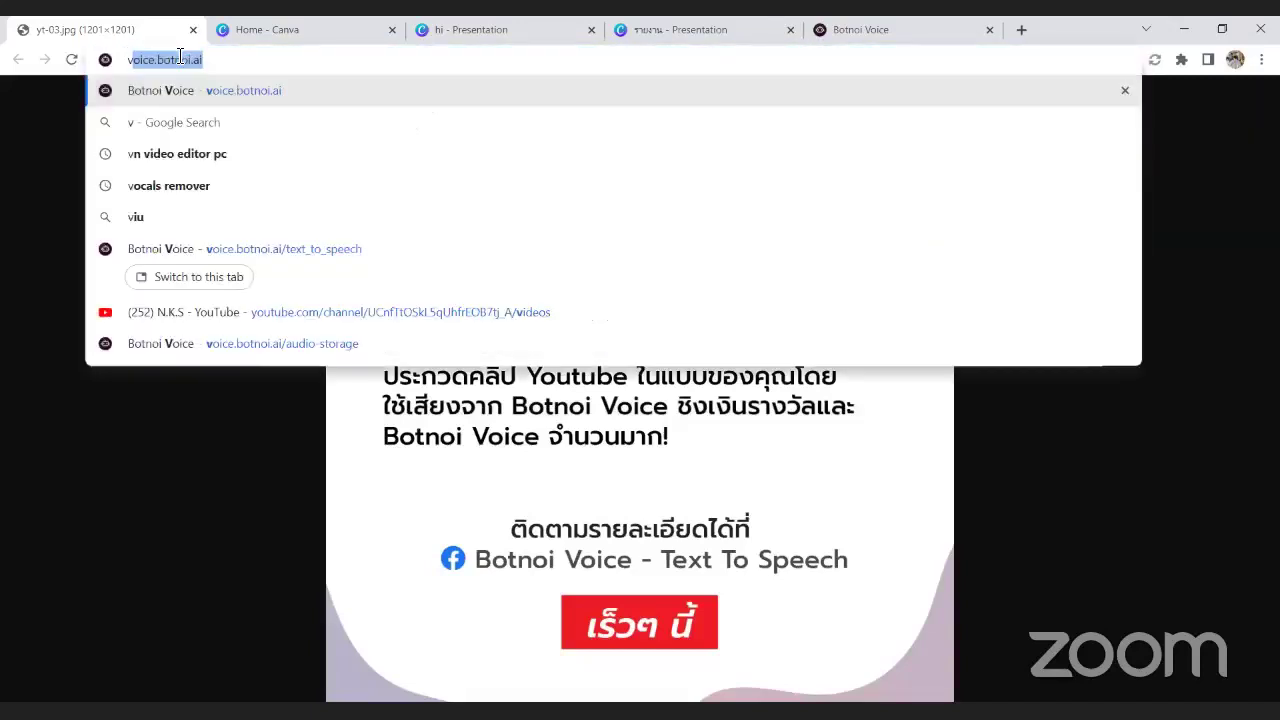
pyautogui.press('Return')
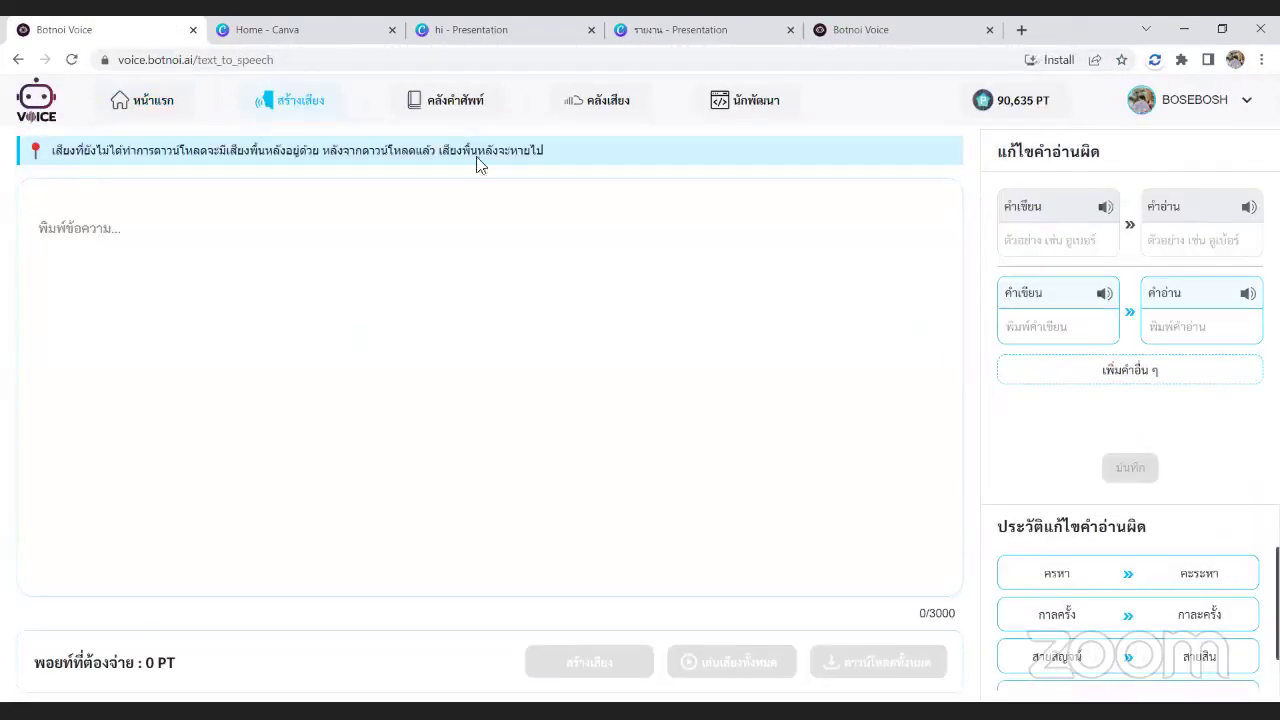
pyautogui.click(163, 116)
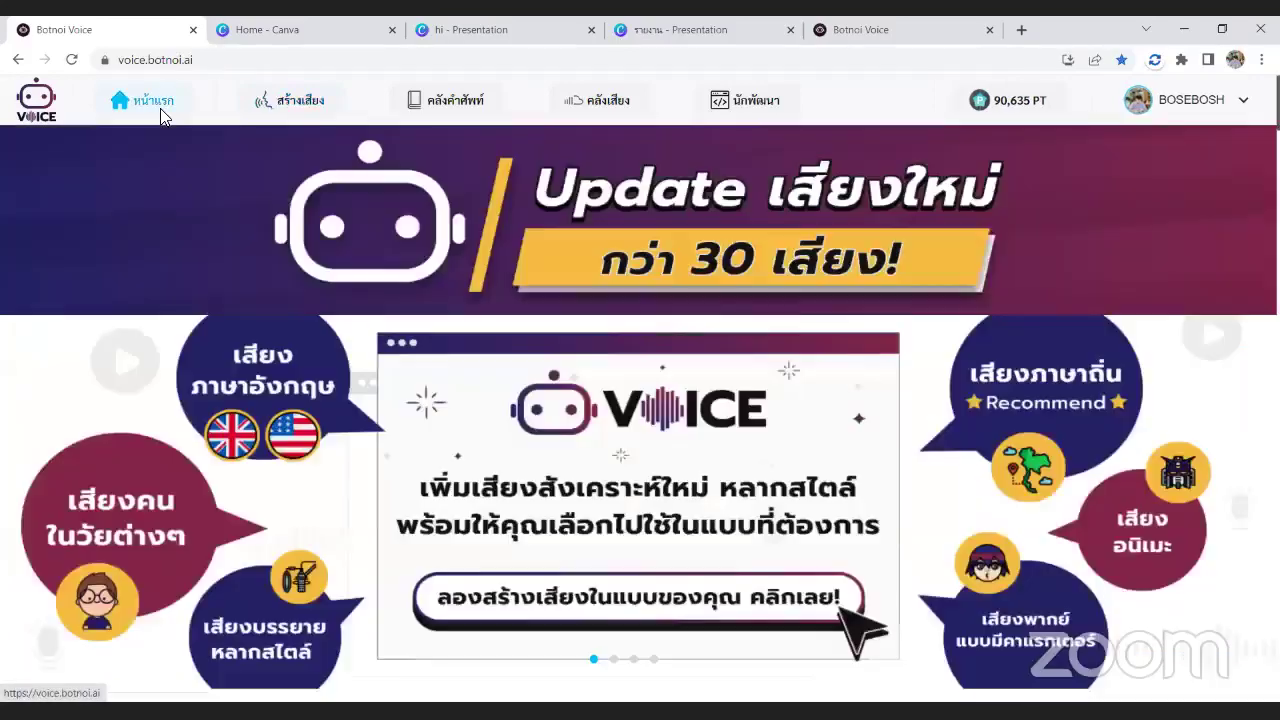
# - Move the Canva tab to second position and return to the maximized Botnoi Voice tab
pyautogui.click(1222, 30)
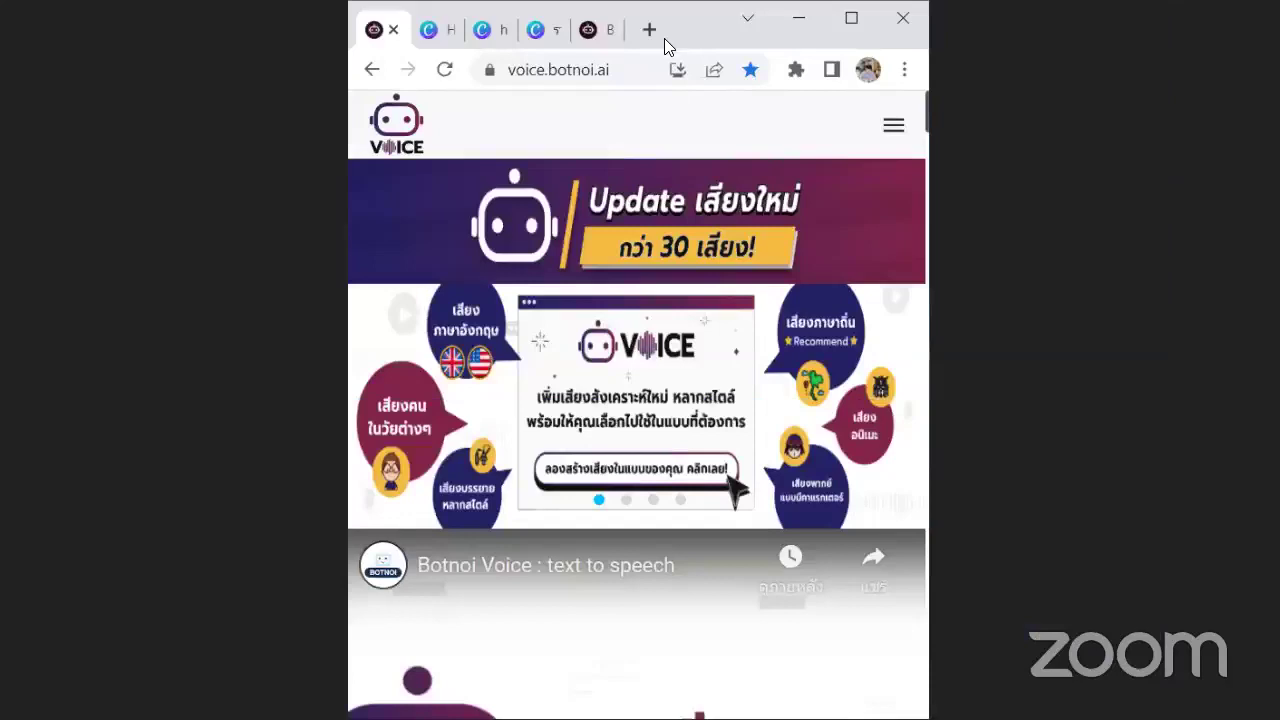
pyautogui.click(465, 60)
pyautogui.moveTo(545, 35); pyautogui.dragTo(432, 35)
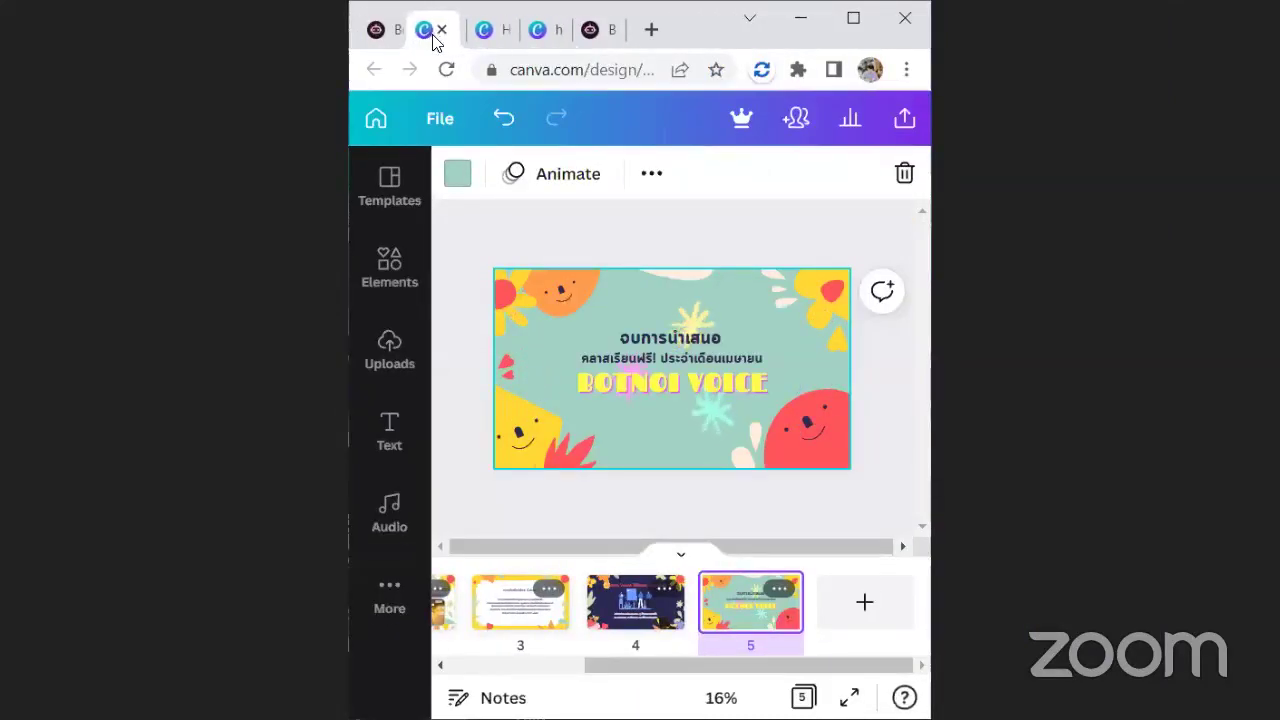
pyautogui.click(856, 28)
pyautogui.click(60, 29)
# - Scroll through the Botnoi Voice home page's voice categories and features, back to the banner
pyautogui.scroll(-2, 390, 334)
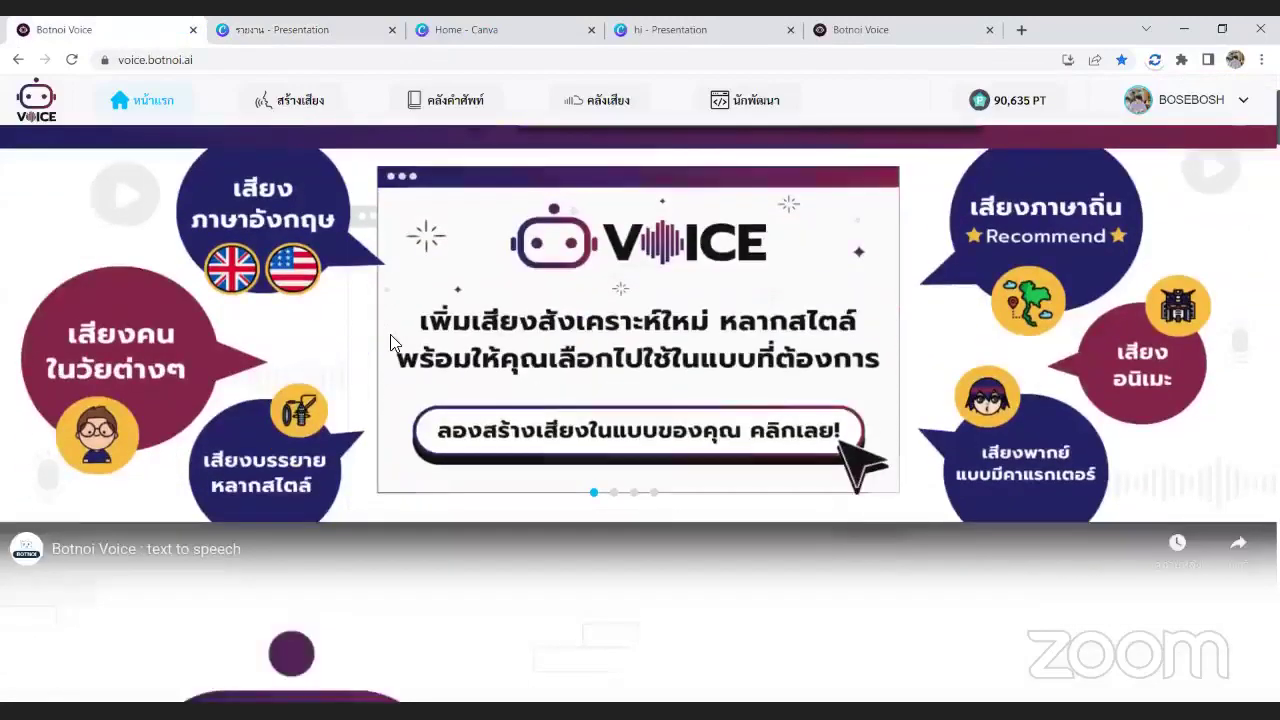
pyautogui.scroll(-2, 366, 383)
pyautogui.scroll(4, 608, 300)
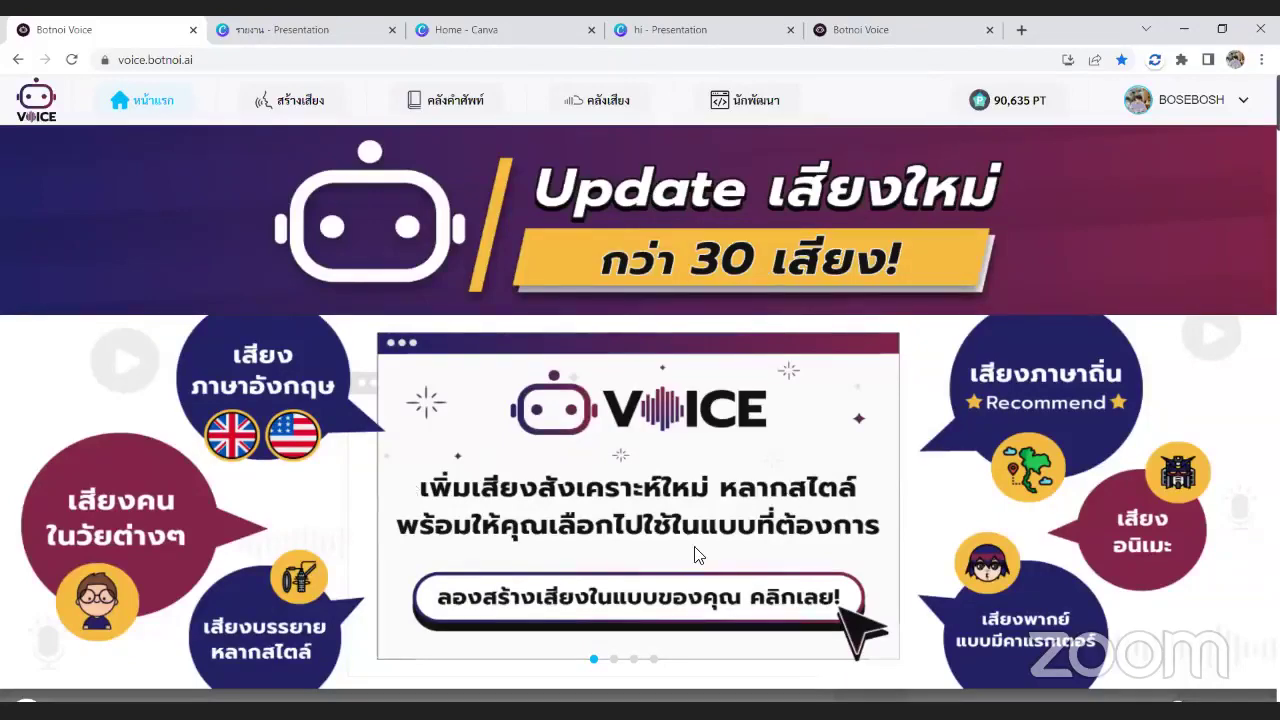
pyautogui.scroll(-3, 580, 214)
pyautogui.scroll(-5, 580, 214)
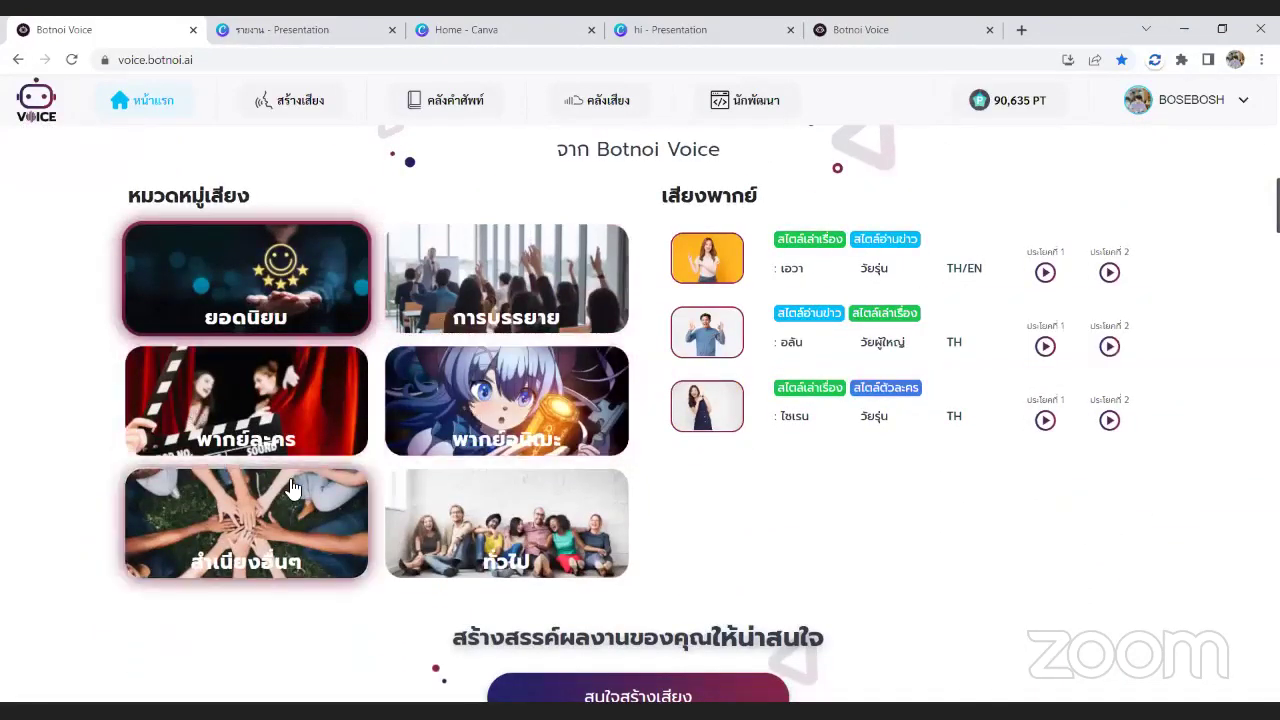
pyautogui.scroll(-1, 596, 516)
pyautogui.scroll(-3, 596, 516)
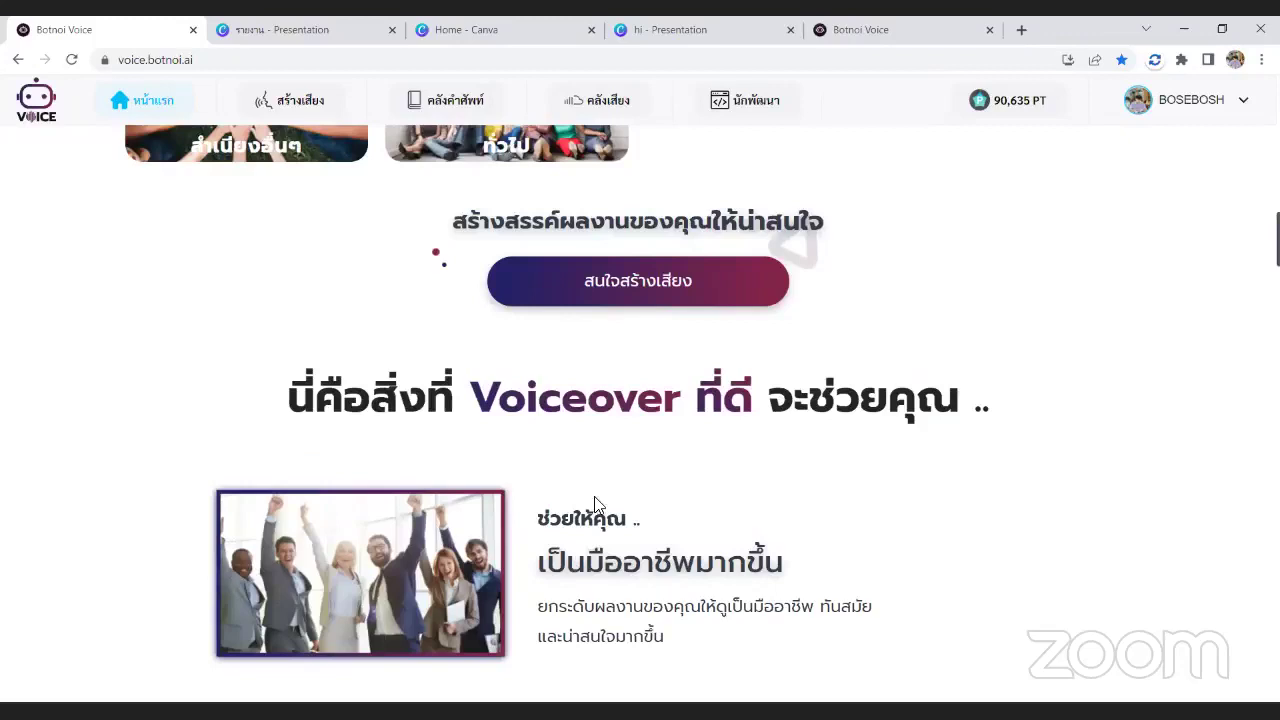
pyautogui.scroll(-3, 594, 503)
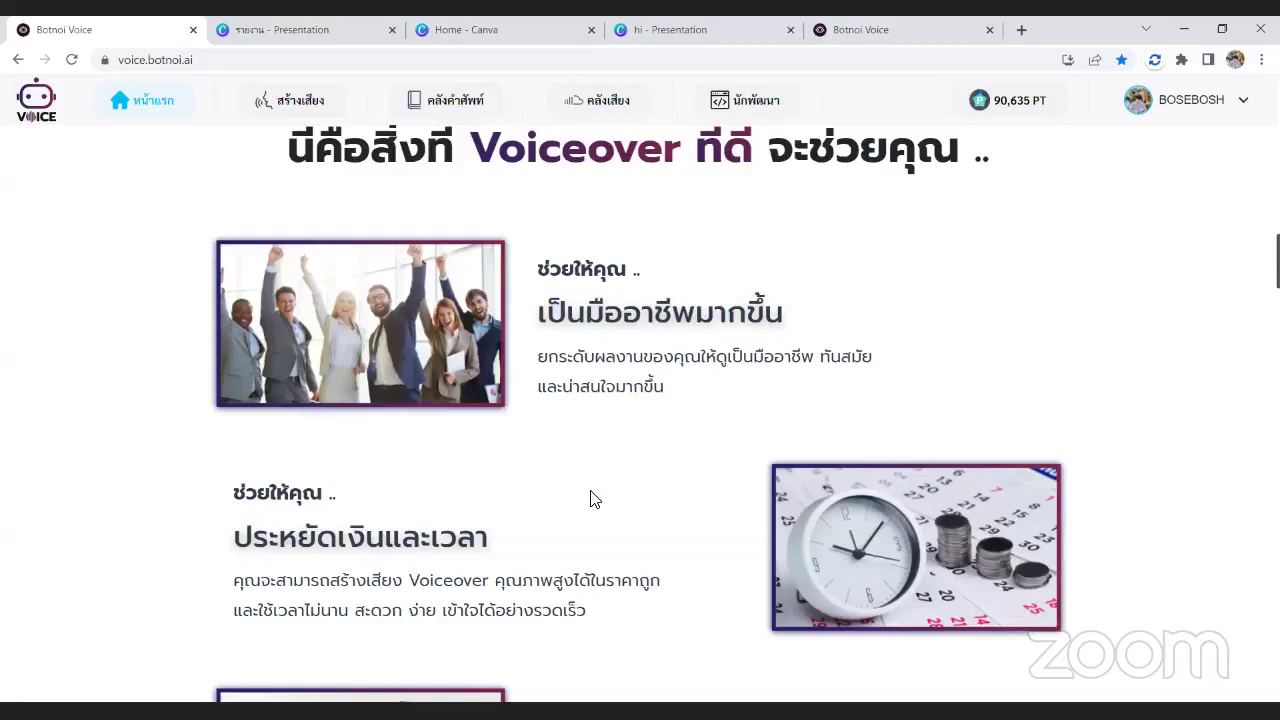
pyautogui.scroll(-1, 590, 500)
pyautogui.scroll(1, 590, 500)
pyautogui.scroll(2, 560, 405)
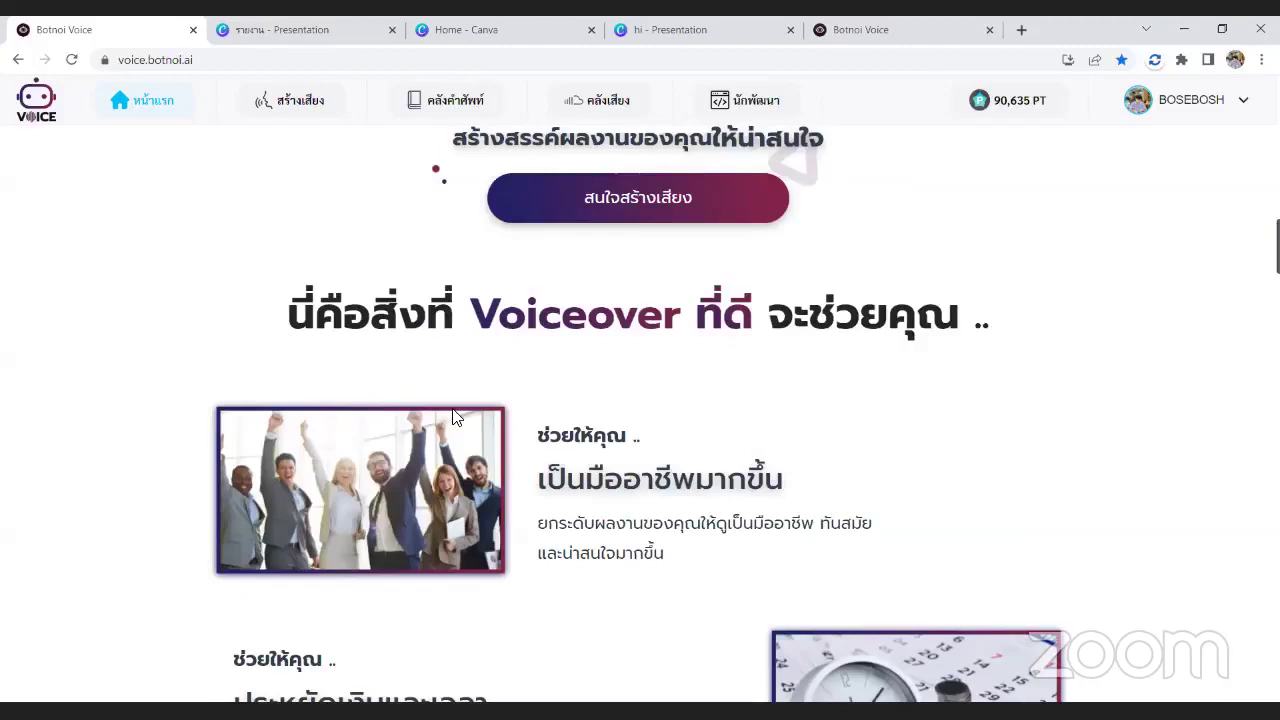
pyautogui.scroll(-3, 452, 416)
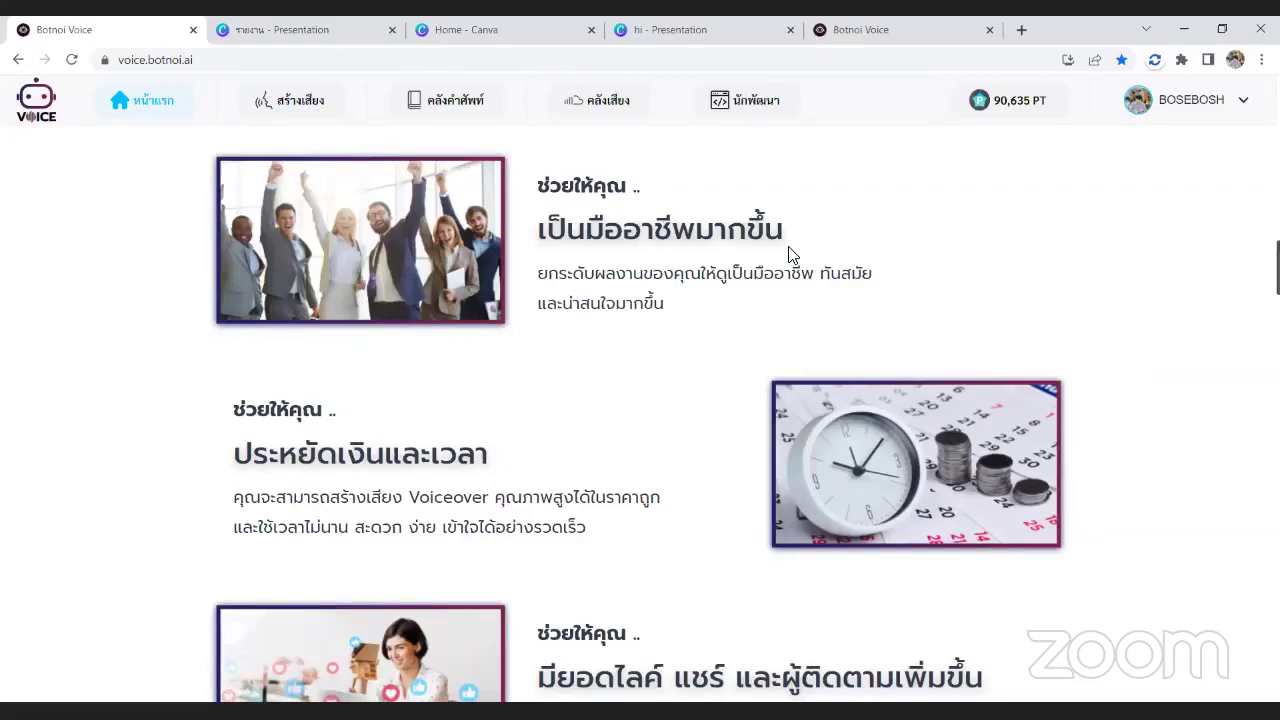
pyautogui.scroll(-2, 788, 254)
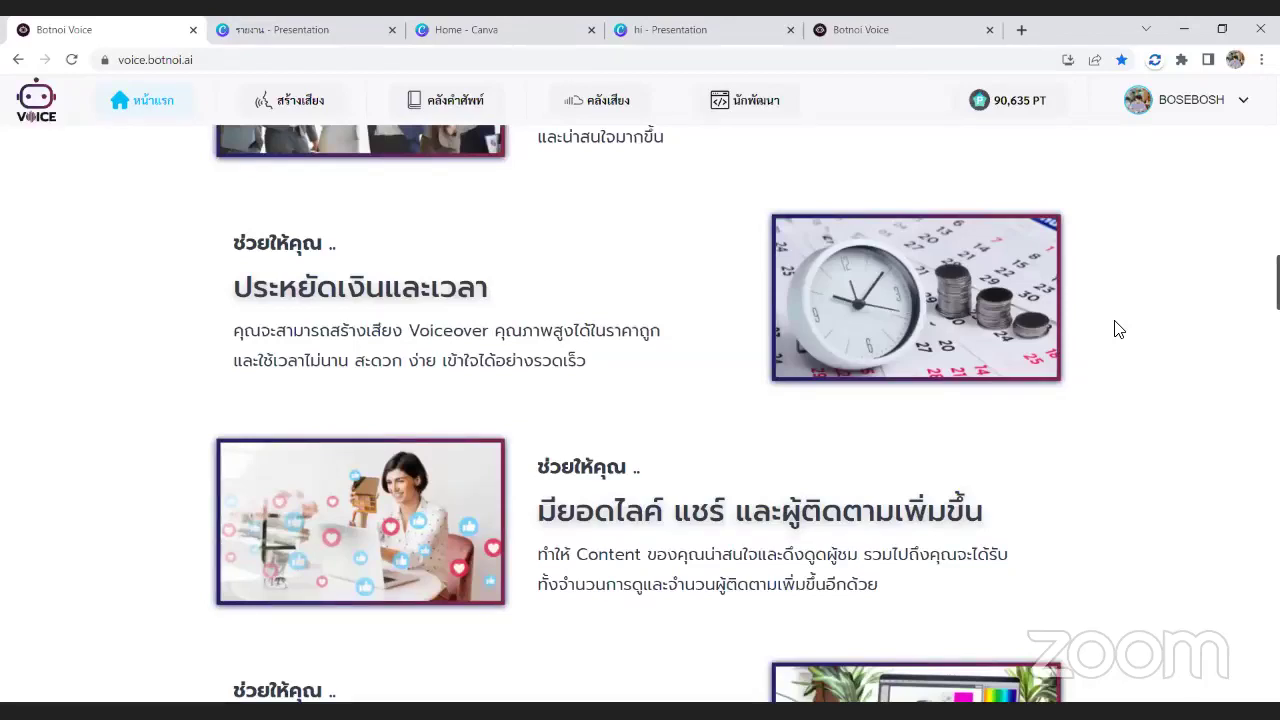
pyautogui.scroll(-1, 736, 523)
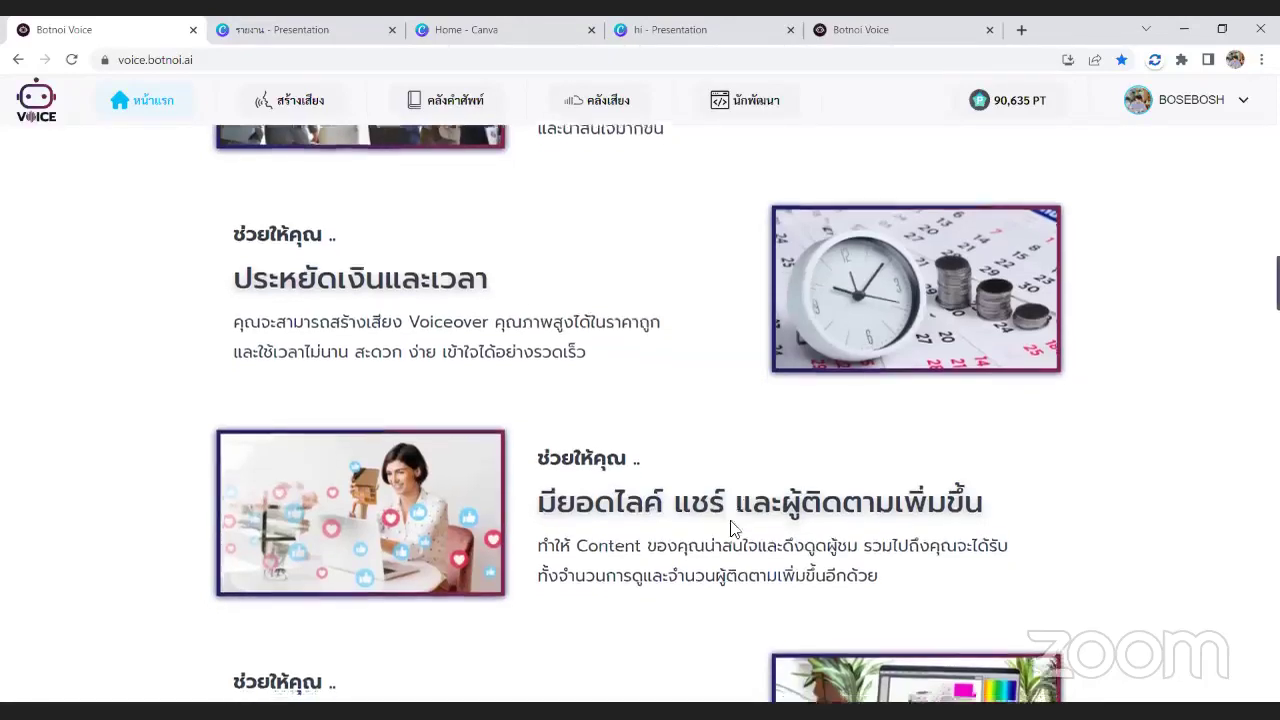
pyautogui.scroll(-4, 736, 523)
pyautogui.scroll(-3, 700, 510)
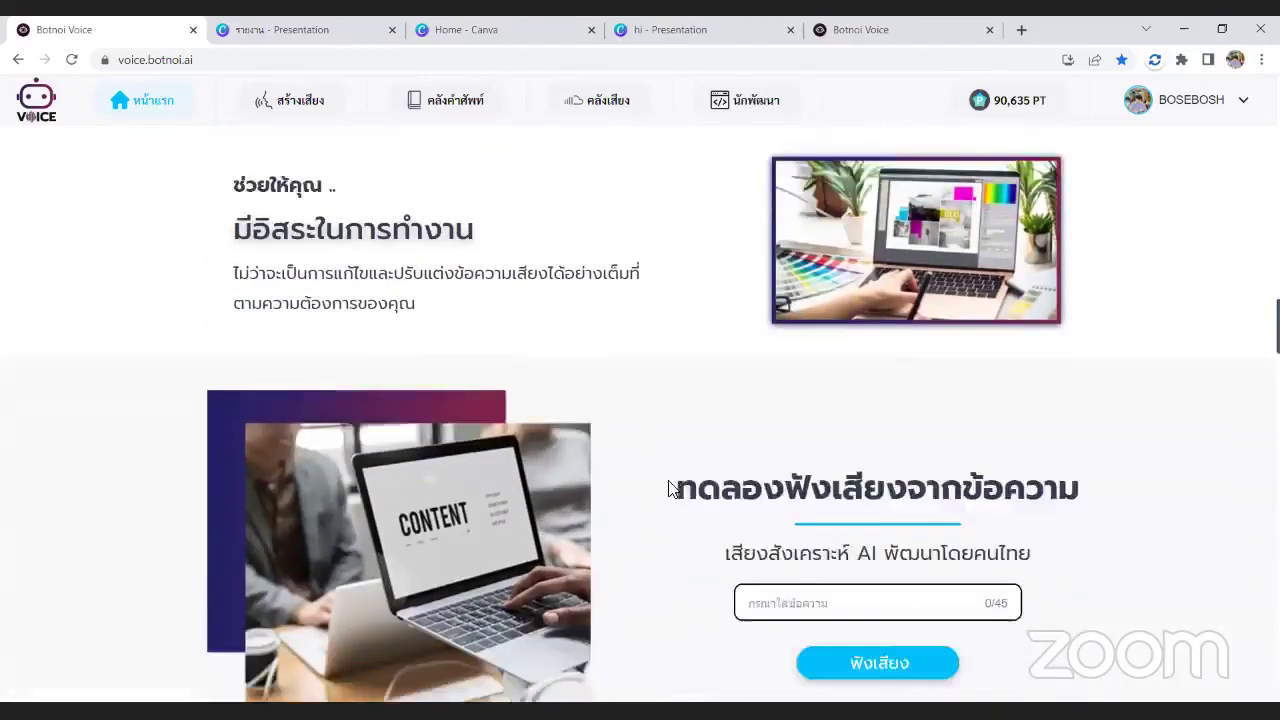
pyautogui.scroll(-1, 670, 489)
pyautogui.scroll(10, 670, 489)
pyautogui.scroll(10, 672, 489)
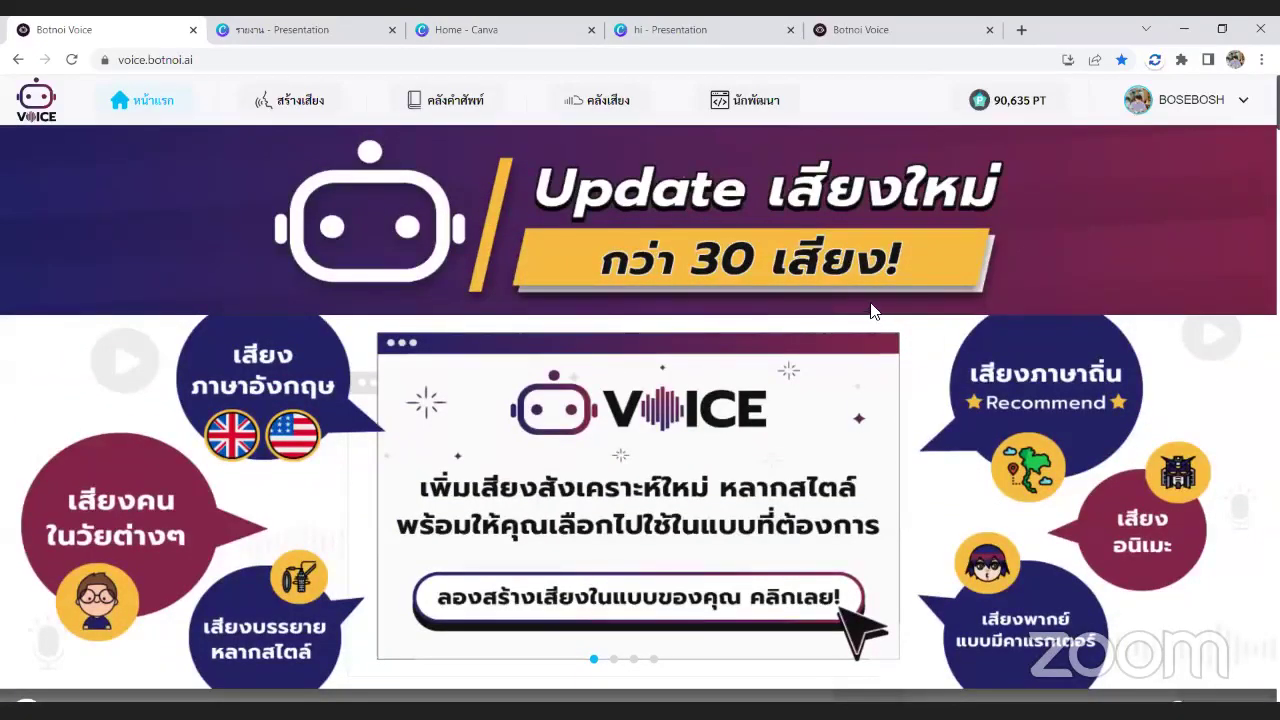
# - Enter 'สวัสดีค่ะ วันนี้ดิฉันจะมานำเสนองานเกี่ยวกับ Botnoi Voice', assign the โนรา voice, and generate speech
pyautogui.click(309, 103)
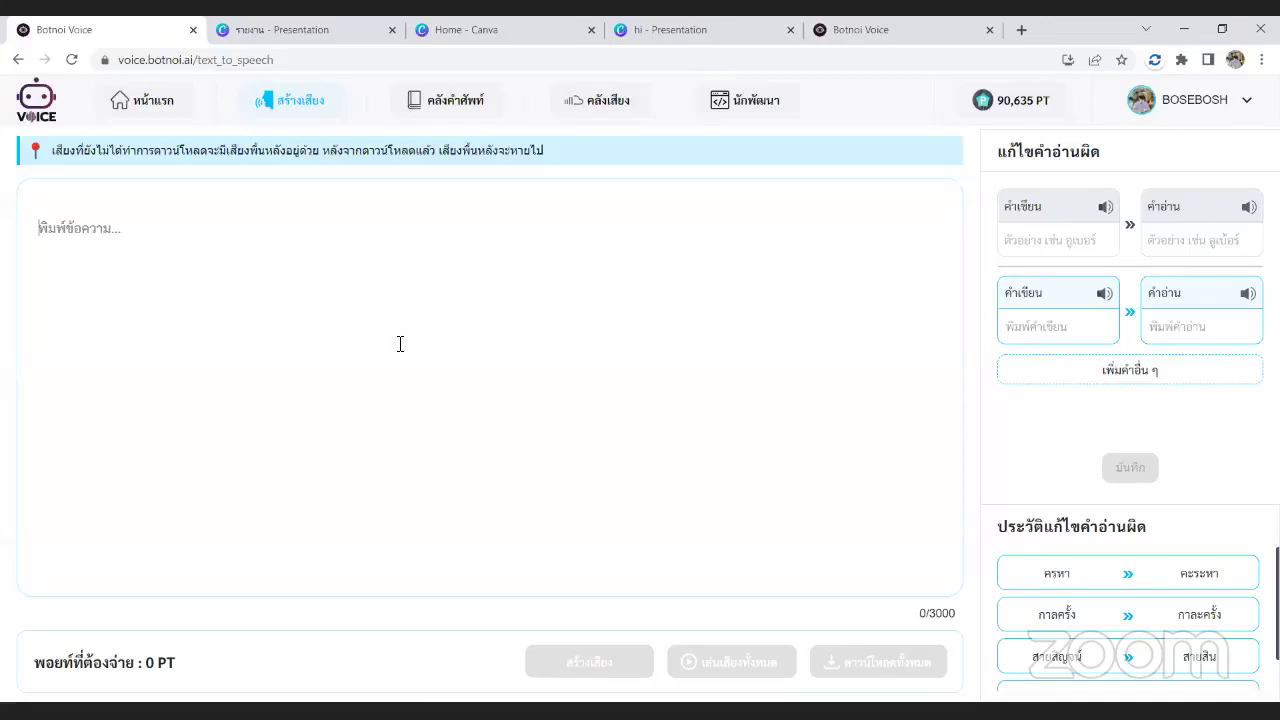
pyautogui.write('สวัสดีค่ะ')
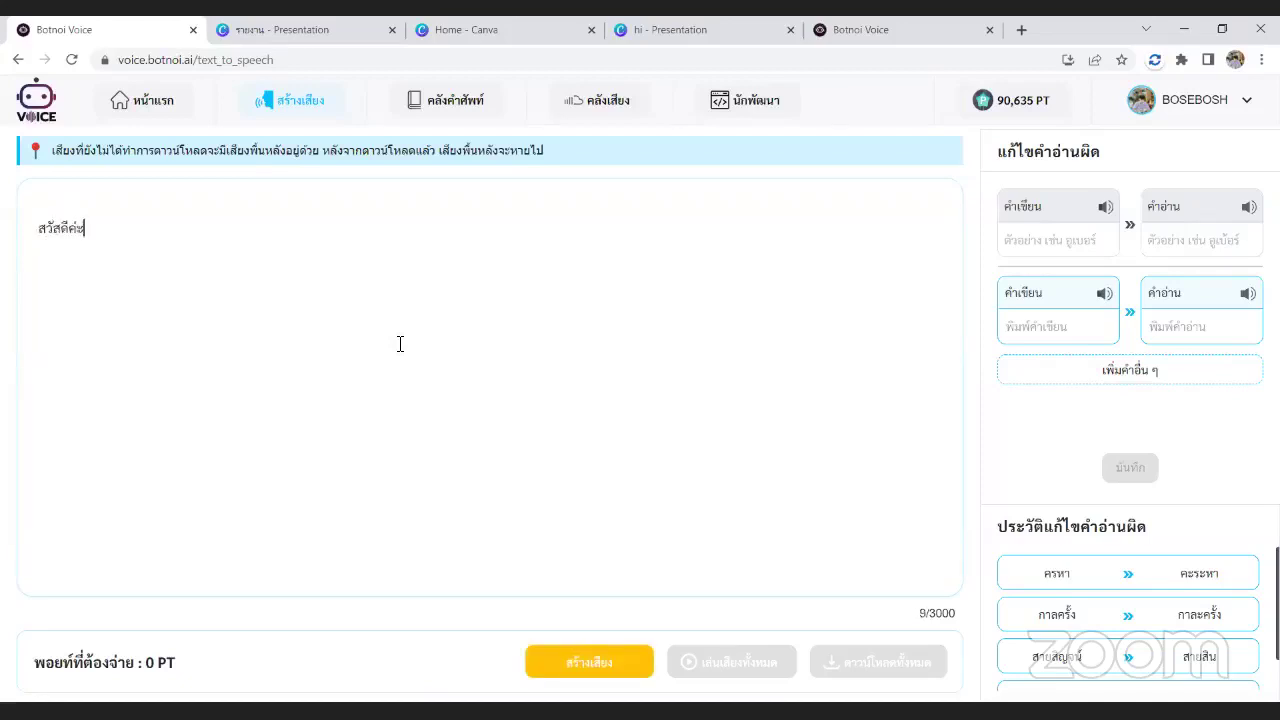
pyautogui.write(' วันนี้ดิฉันจะมาน')
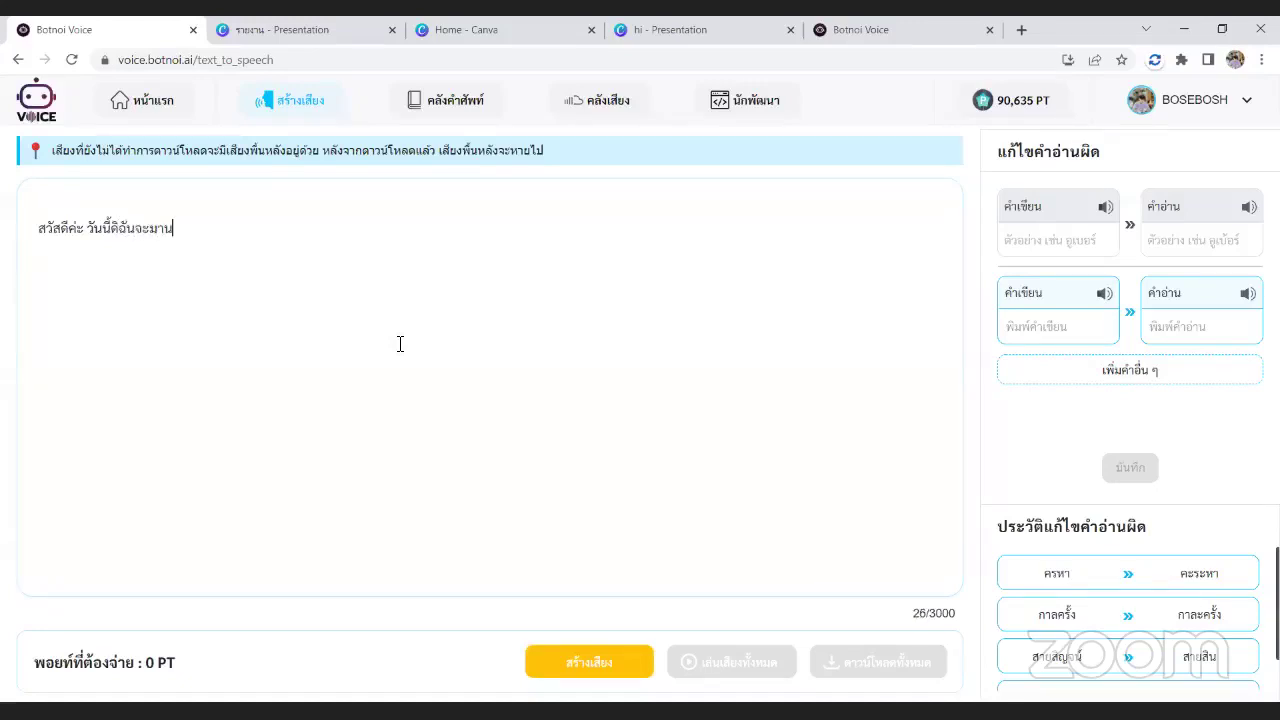
pyautogui.write('ำเสนองานเกี่ยวกับ')
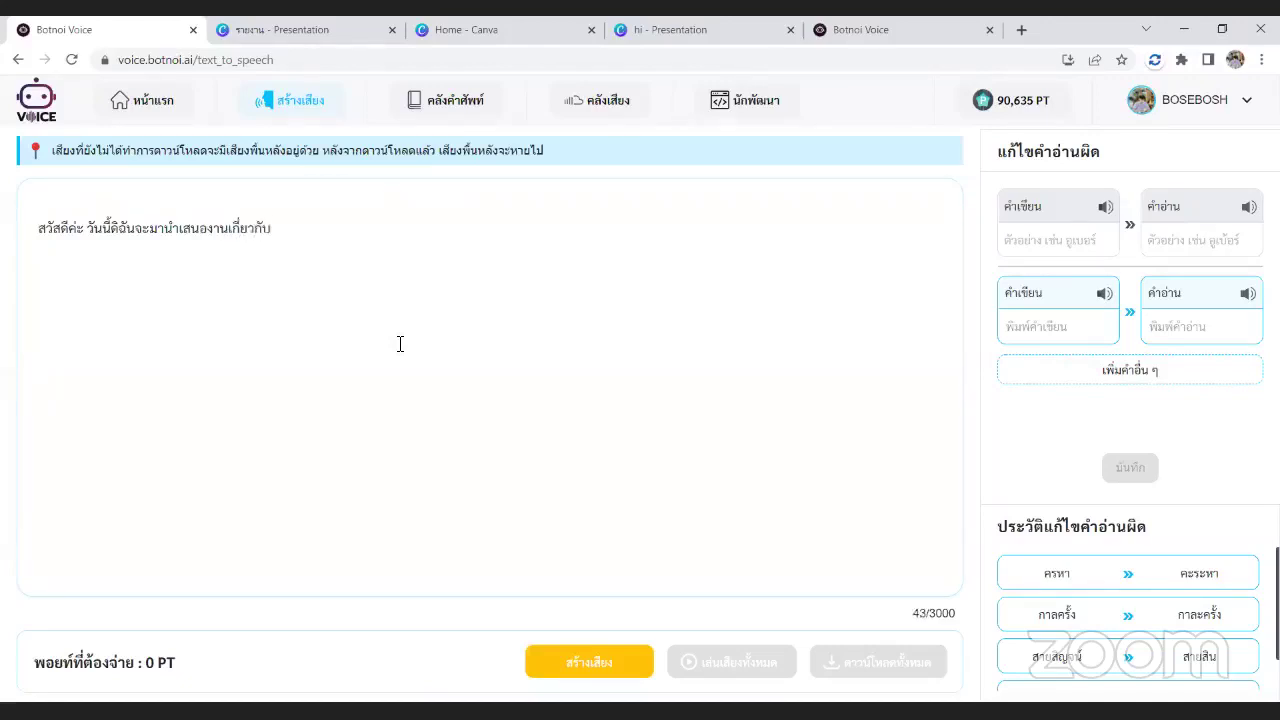
pyautogui.write(' Botnoi Voice')
pyautogui.tripleClick(391, 236)
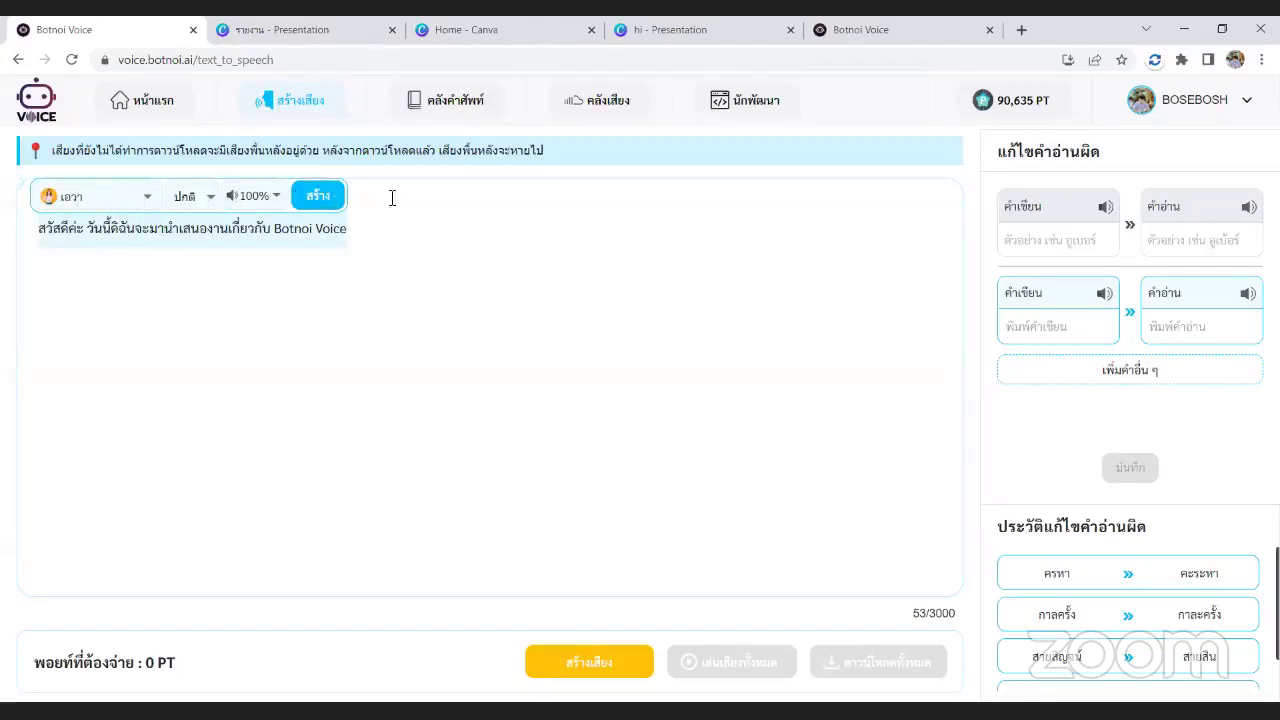
pyautogui.click(148, 198)
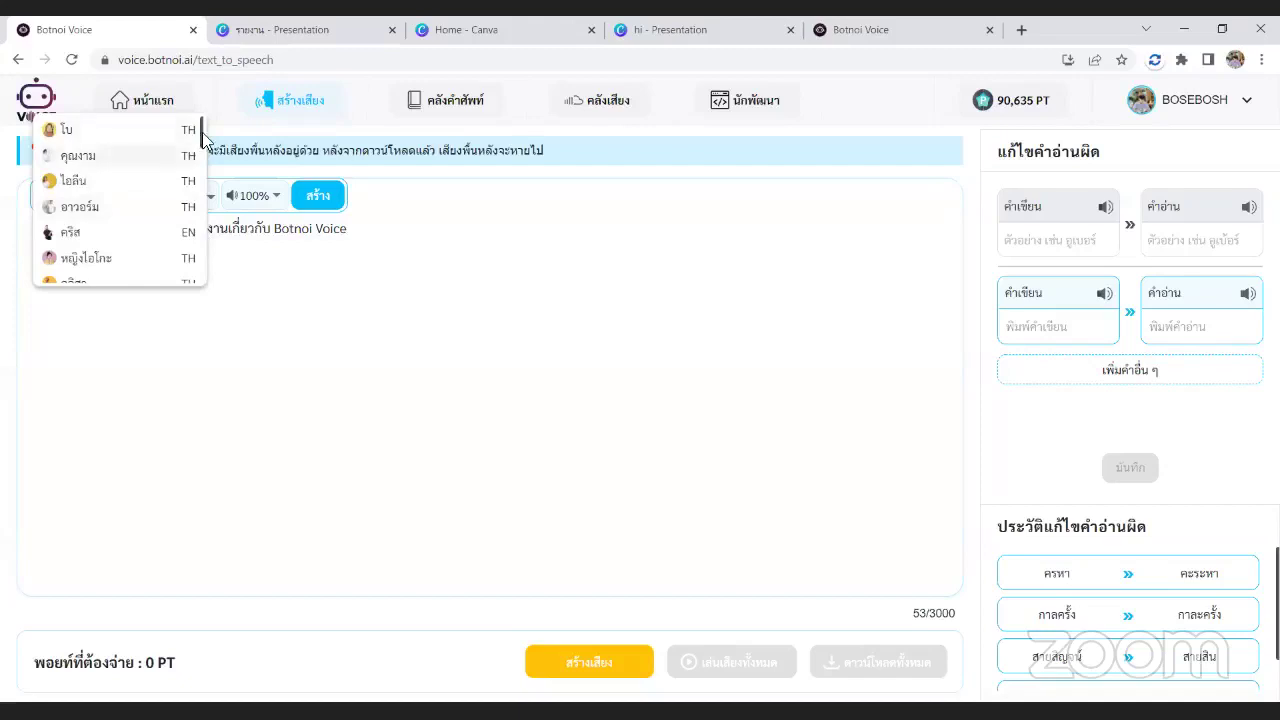
pyautogui.scroll(-1, 190, 175)
pyautogui.scroll(-2, 188, 172)
pyautogui.scroll(1, 180, 210)
pyautogui.scroll(-3, 190, 249)
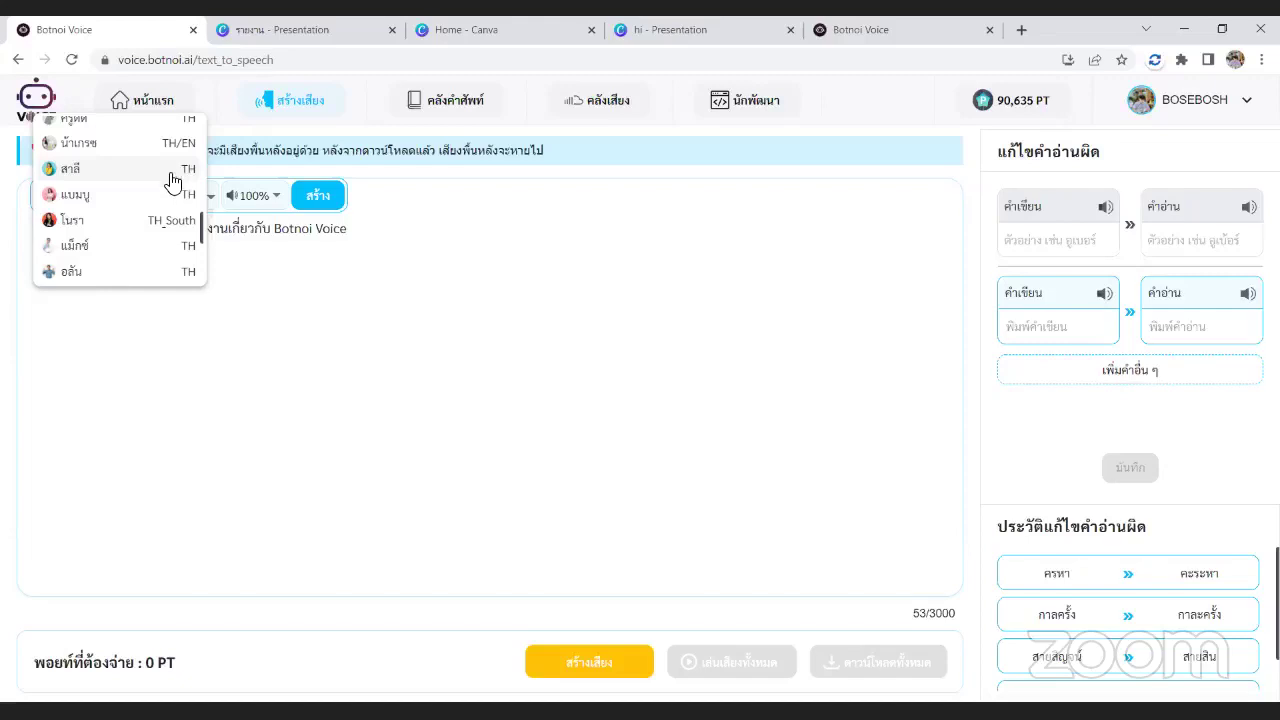
pyautogui.click(134, 222)
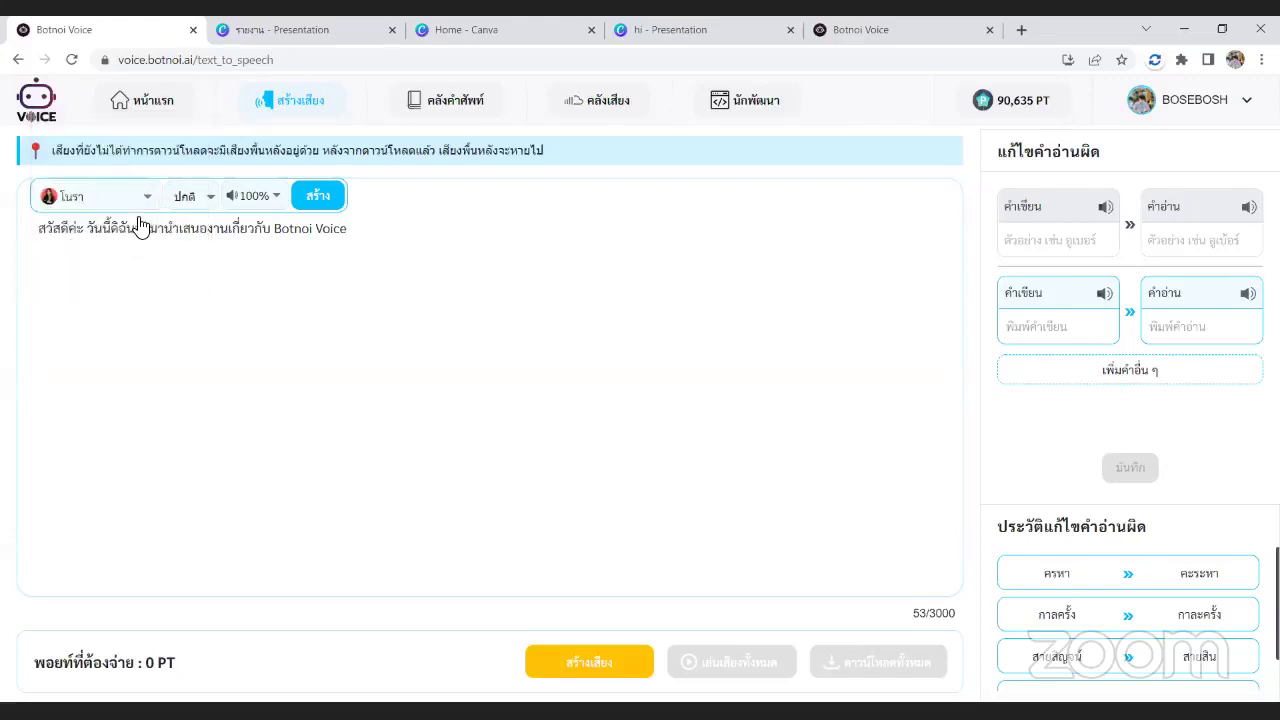
pyautogui.click(320, 195)
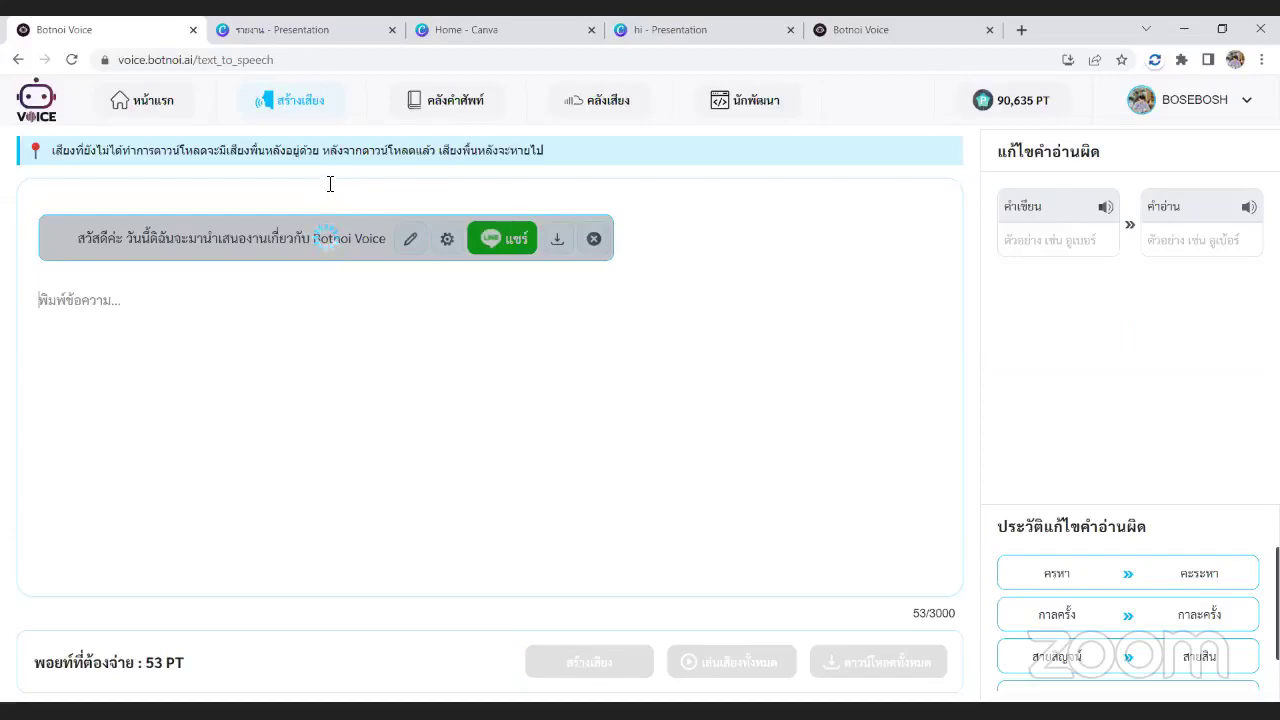
# - Play the generated sentence, then switch its voice to คุณงาม and preview it
pyautogui.click(52, 242)
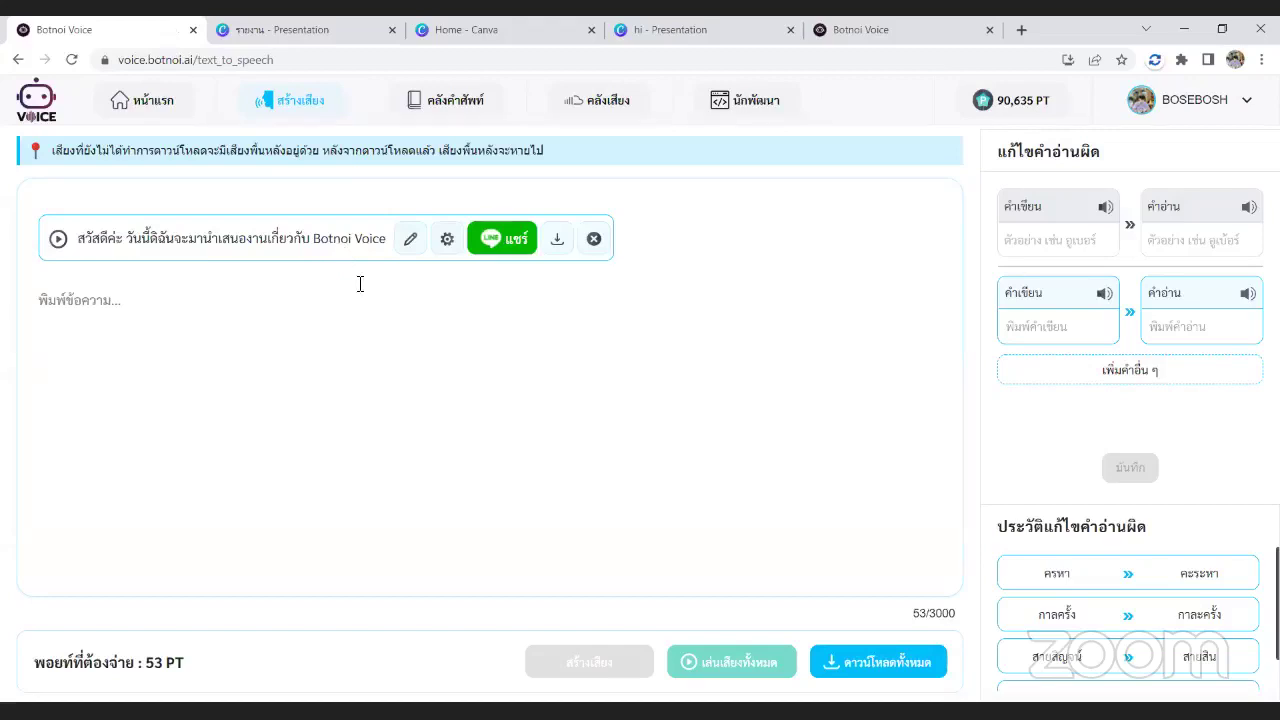
pyautogui.click(408, 236)
pyautogui.click(447, 238)
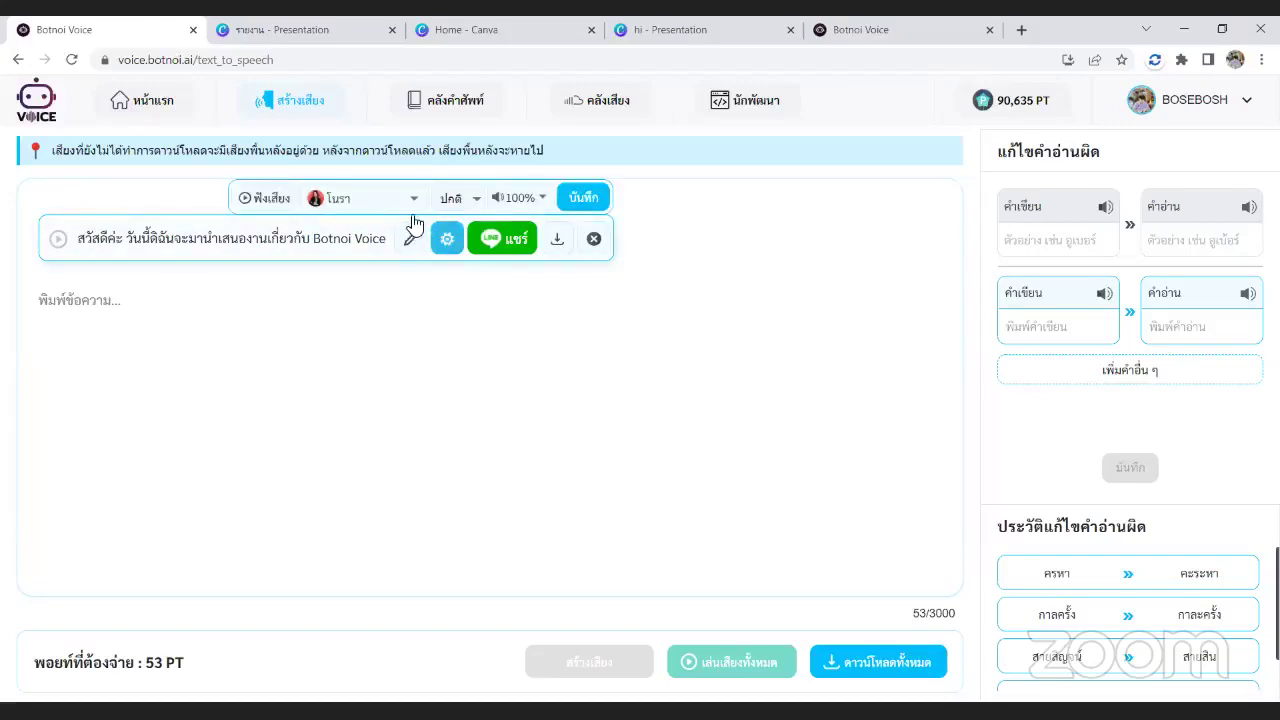
pyautogui.click(413, 200)
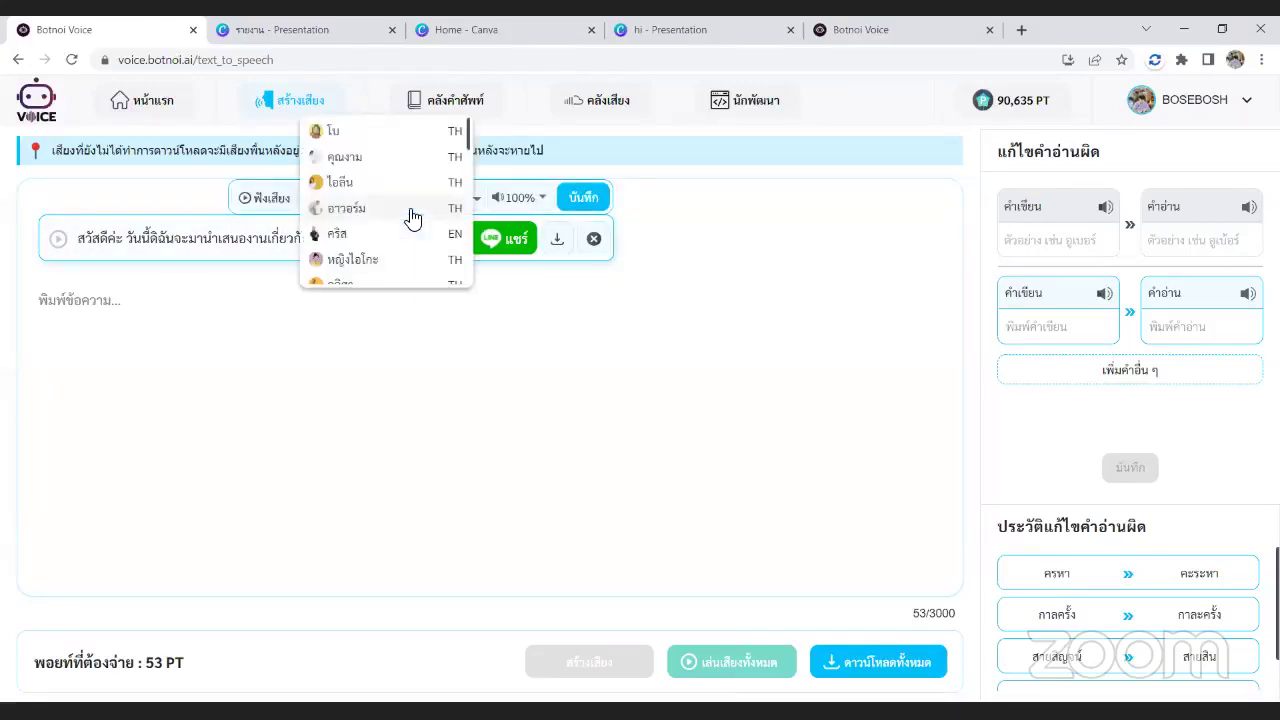
pyautogui.click(410, 160)
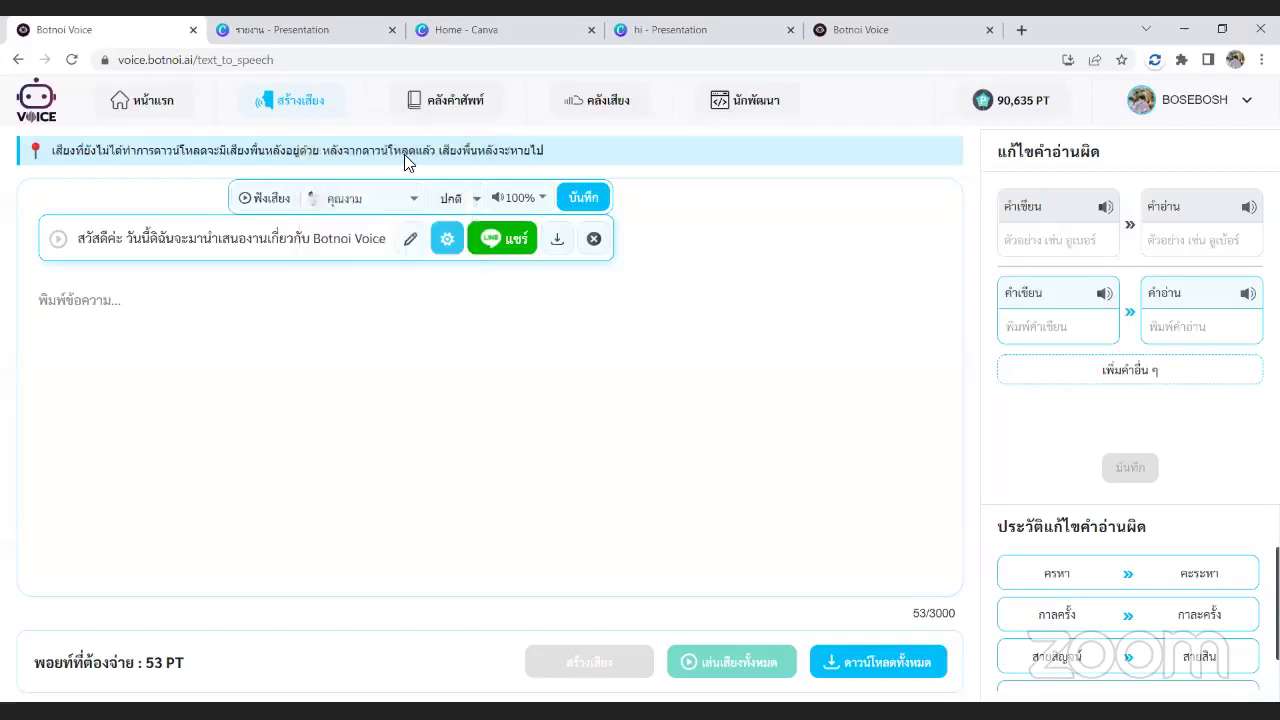
pyautogui.click(268, 199)
# - Switch the narrator voice to อาจารย์หลิน, preview the sentence, then stop playback
pyautogui.click(397, 201)
pyautogui.scroll(-5, 443, 282)
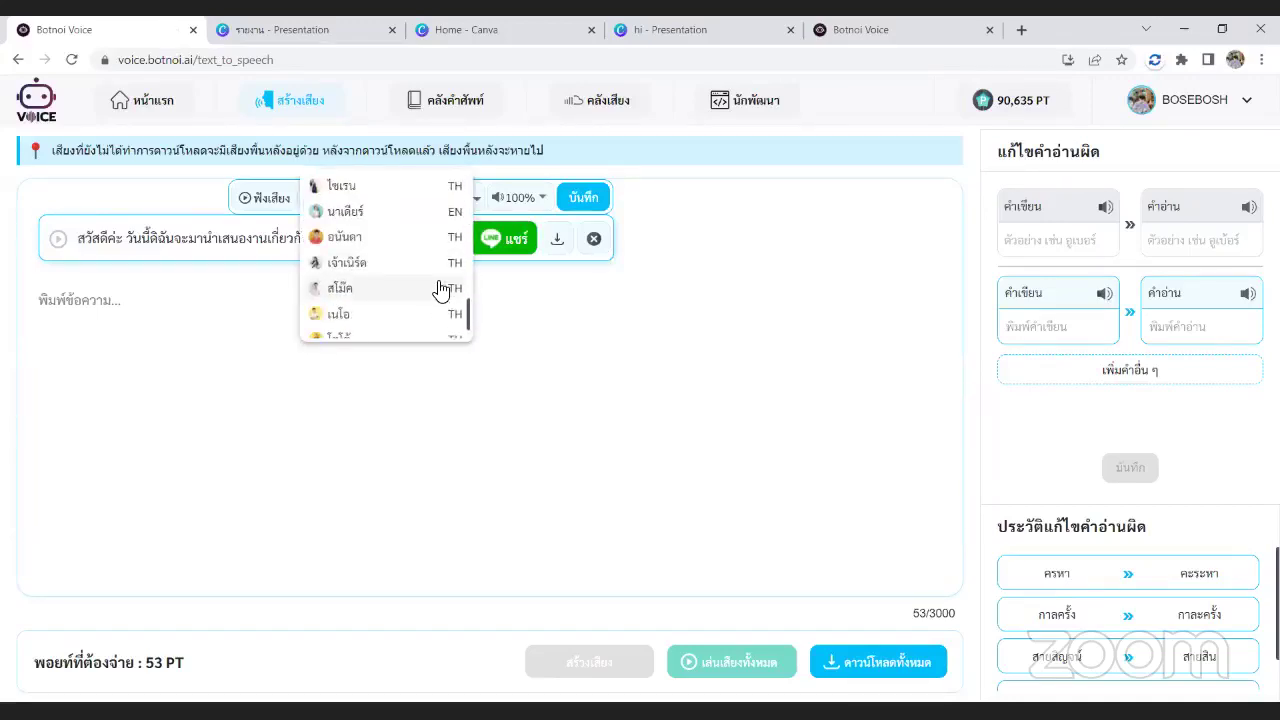
pyautogui.scroll(-2, 440, 290)
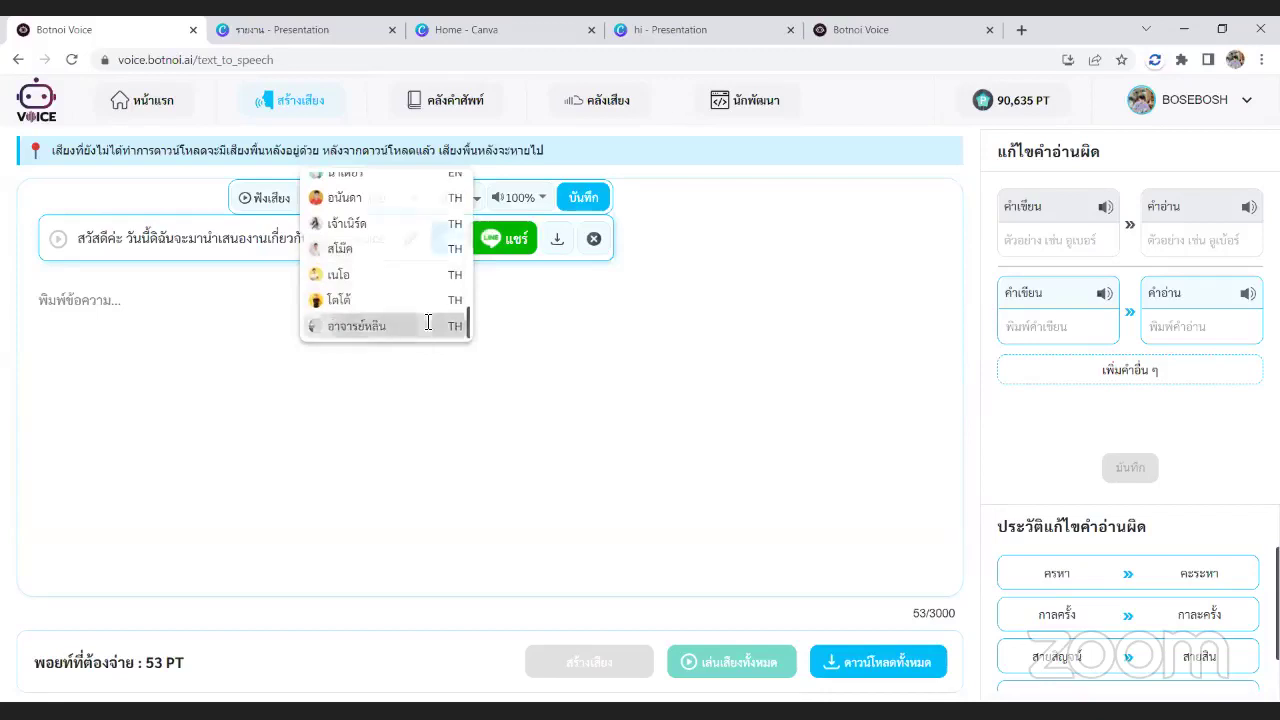
pyautogui.click(428, 327)
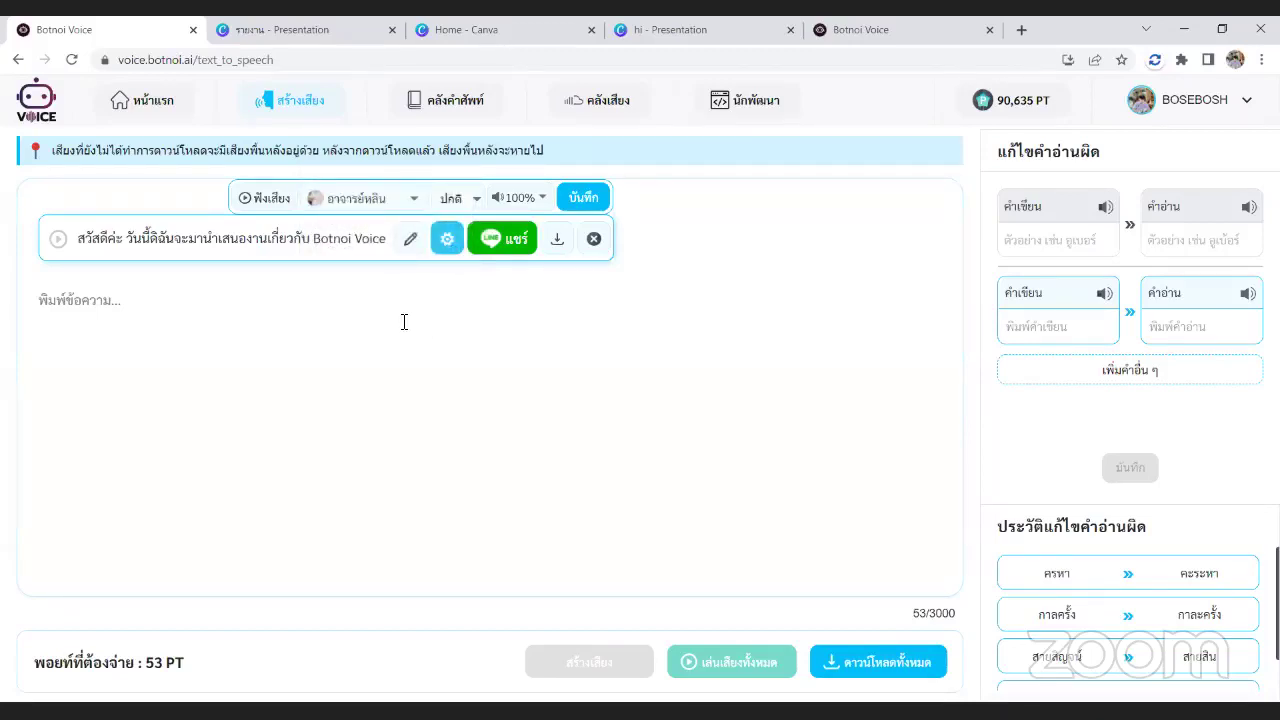
pyautogui.click(268, 197)
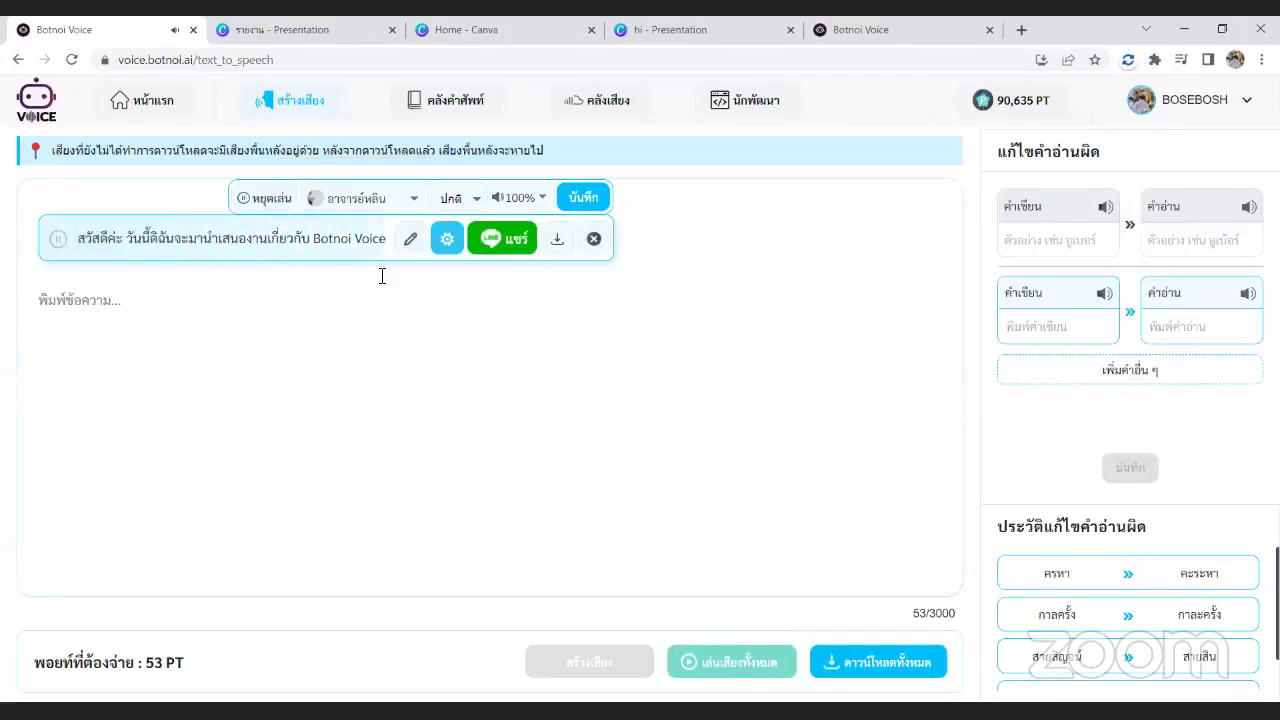
pyautogui.click(271, 198)
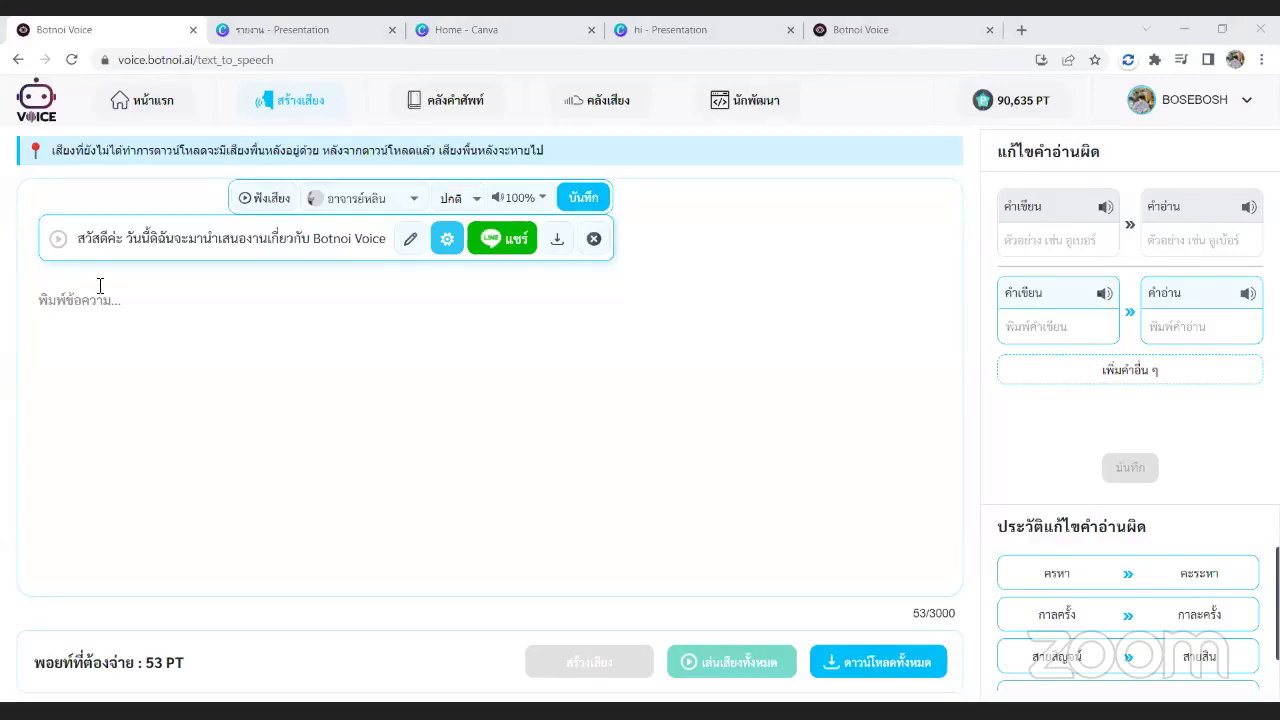
# - Replay the sentence, then set its voice to คุณงาม and preview it
pyautogui.click(60, 246)
pyautogui.click(58, 240)
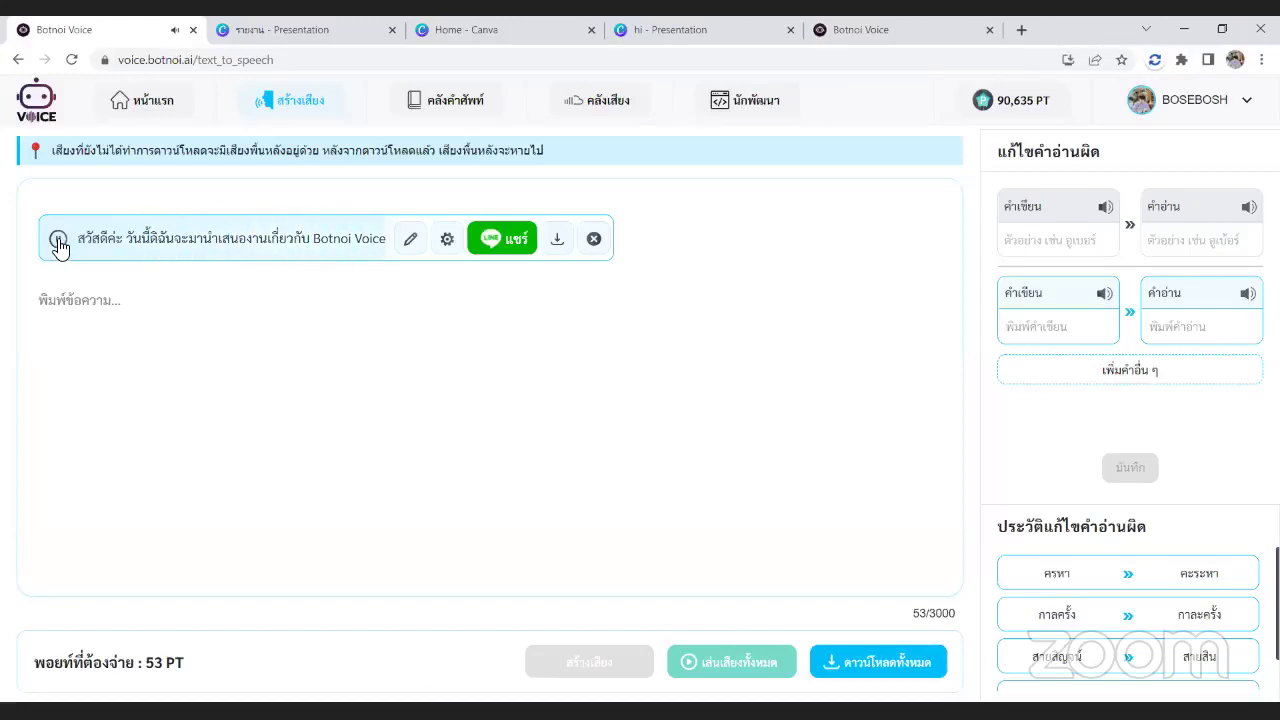
pyautogui.click(449, 241)
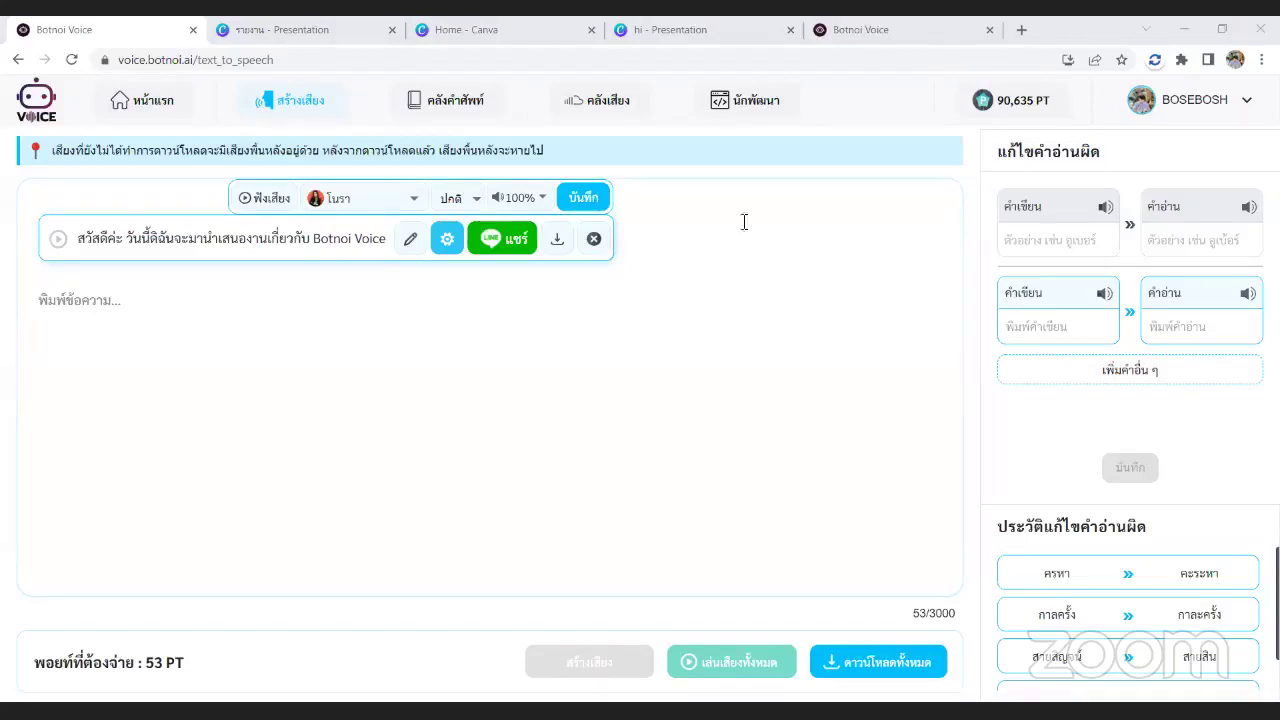
pyautogui.click(410, 201)
pyautogui.click(412, 204)
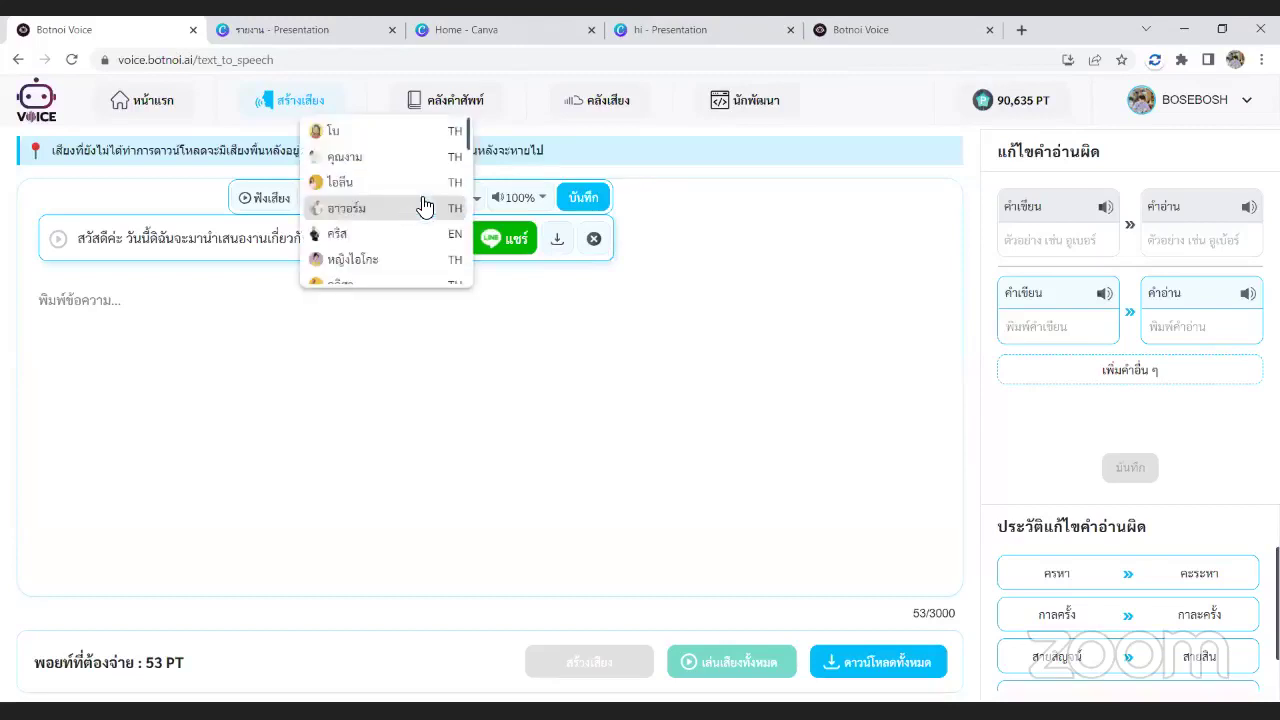
pyautogui.click(412, 160)
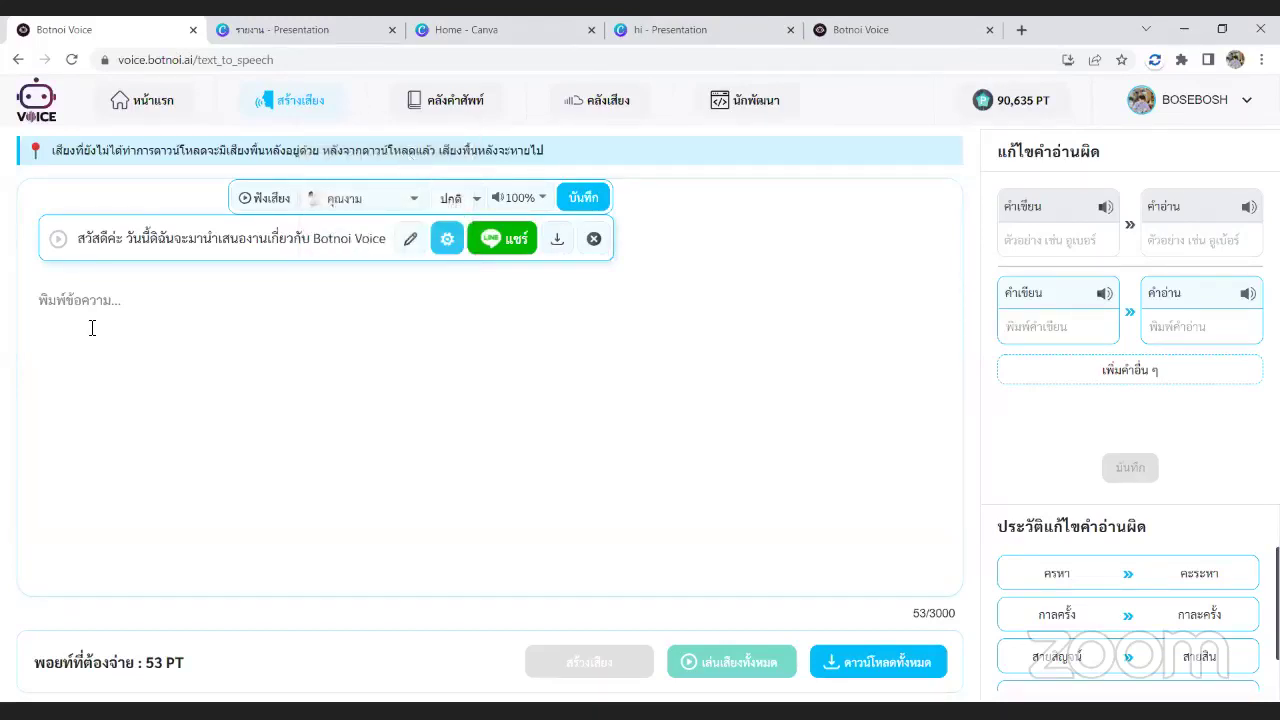
pyautogui.click(265, 199)
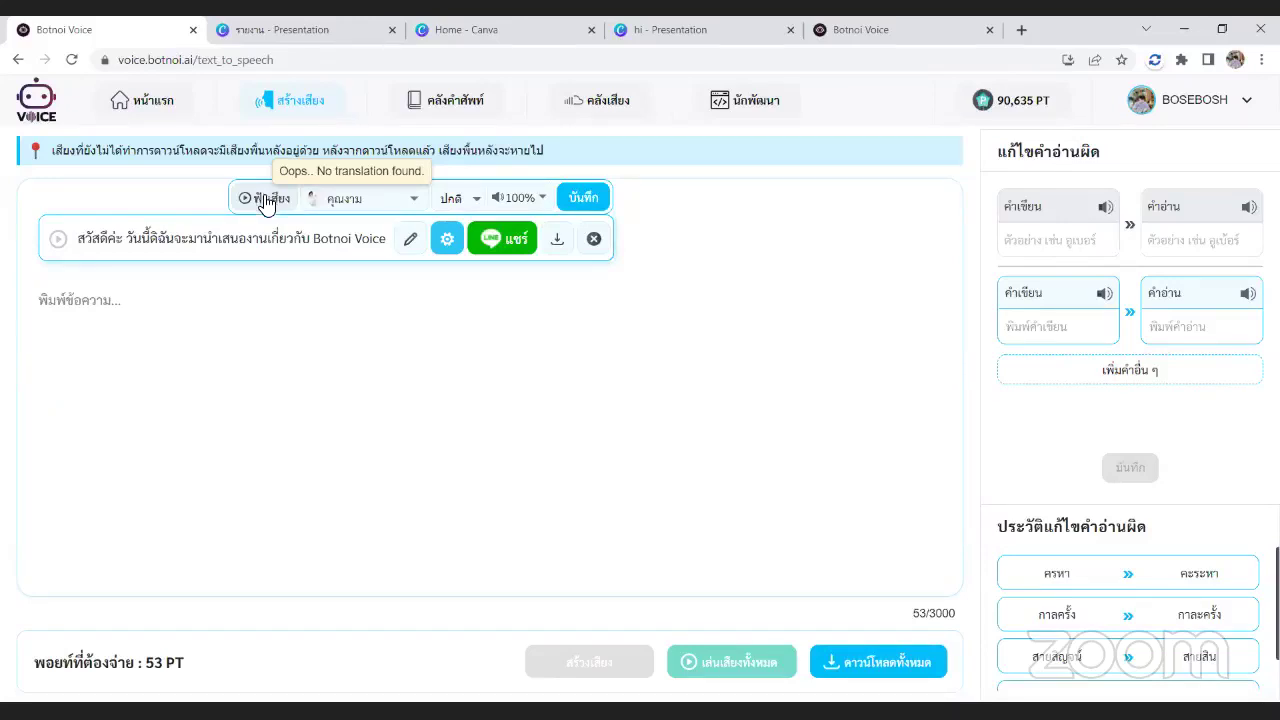
# - Switch the narrator voice to เอวา and preview the sentence
pyautogui.click(390, 206)
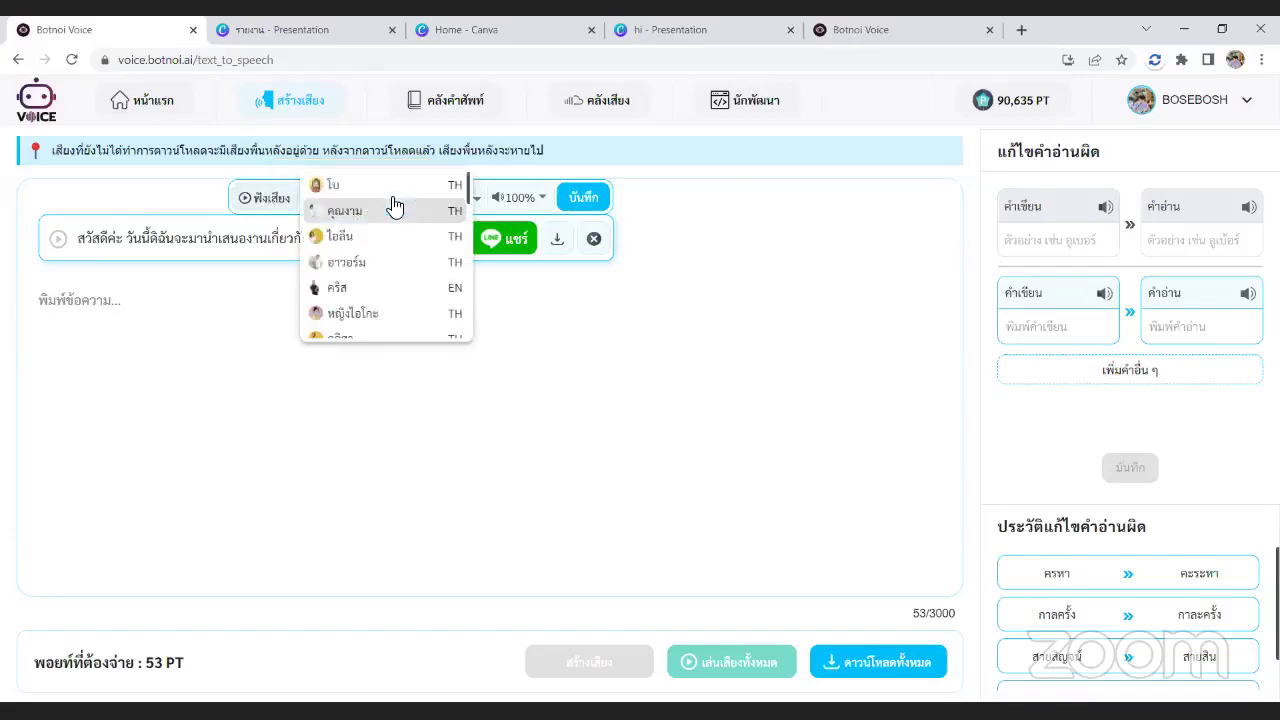
pyautogui.scroll(-2, 394, 306)
pyautogui.scroll(-4, 394, 306)
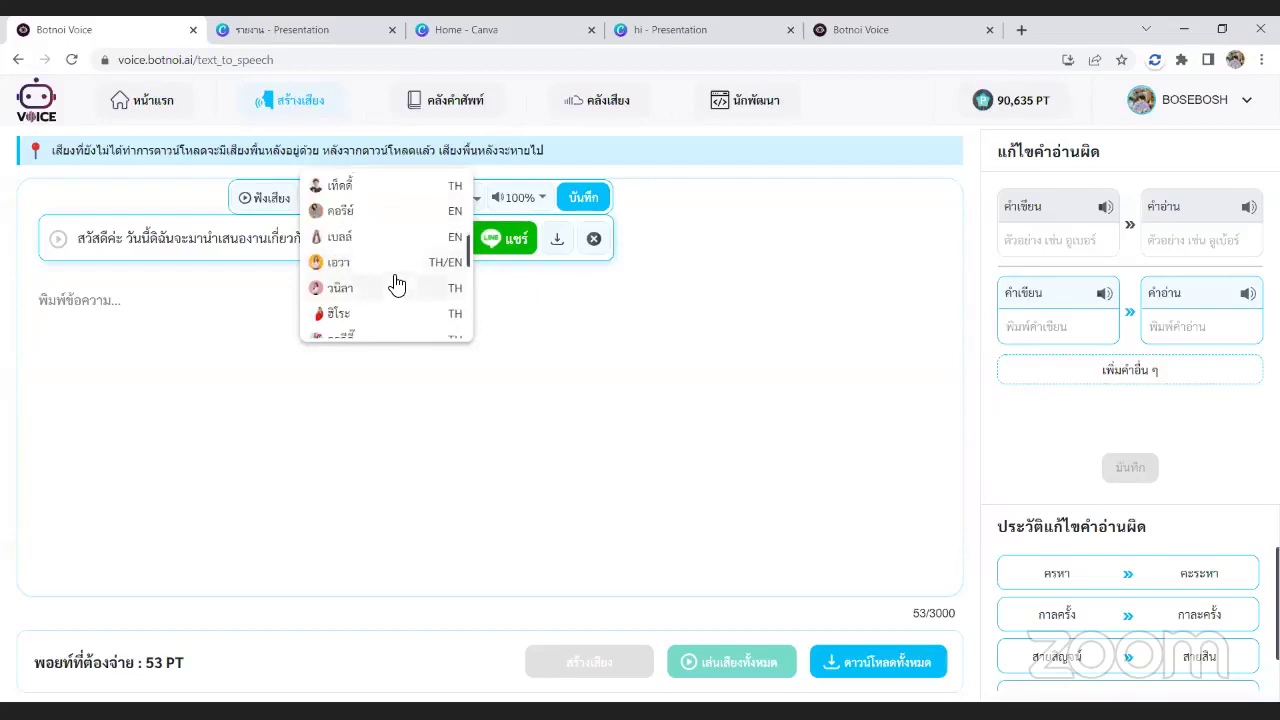
pyautogui.click(397, 266)
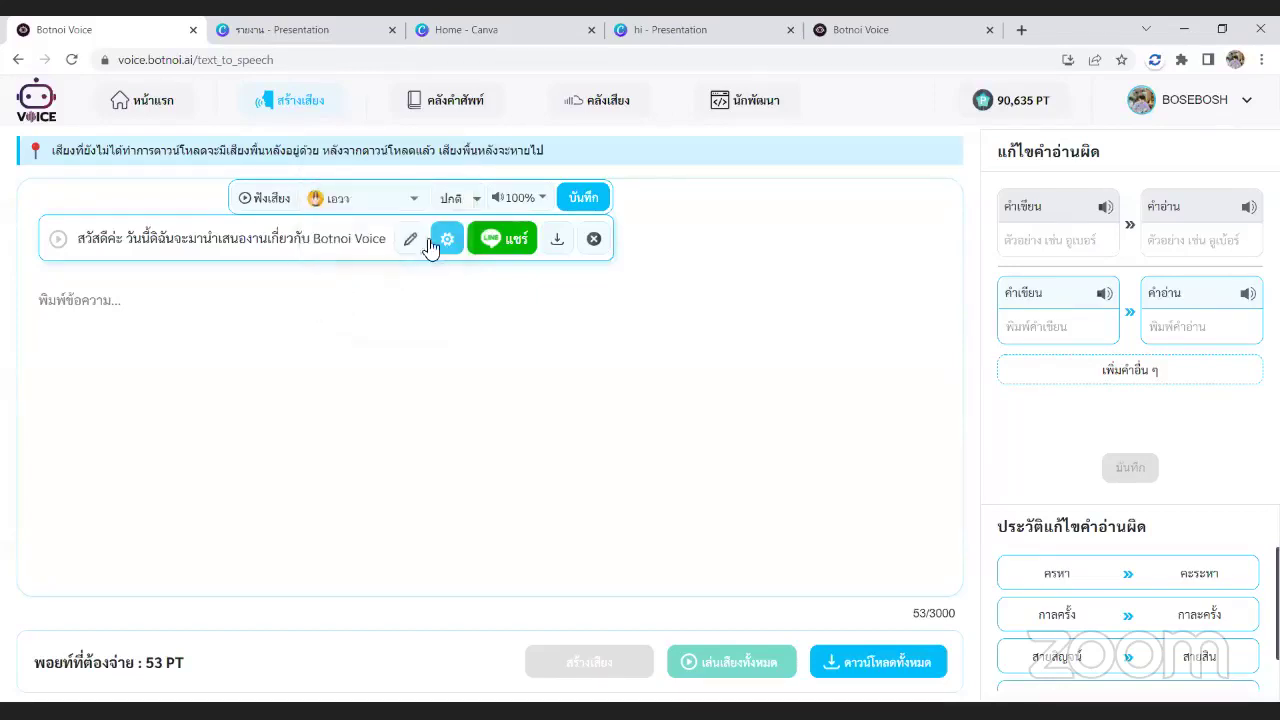
pyautogui.click(264, 197)
# - Return the narrator voice to อาจารย์หลิน and preview the sentence
pyautogui.click(395, 198)
pyautogui.scroll(-5, 390, 240)
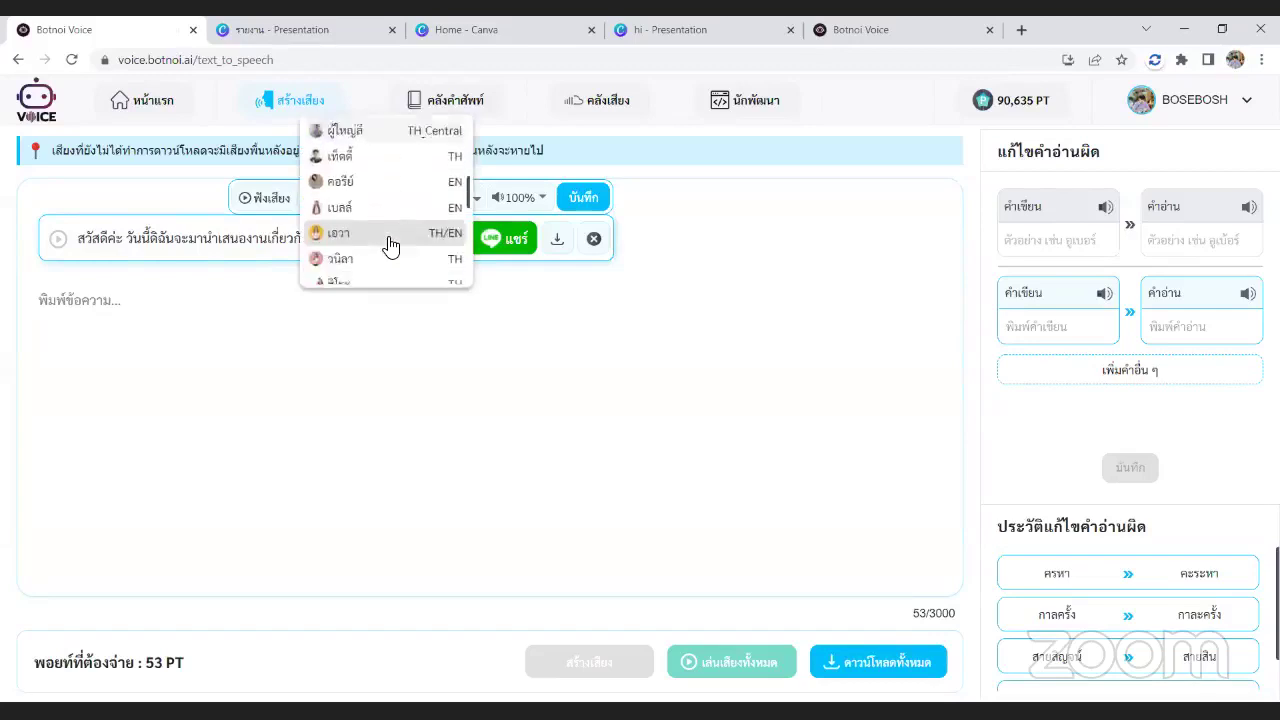
pyautogui.scroll(-6, 390, 245)
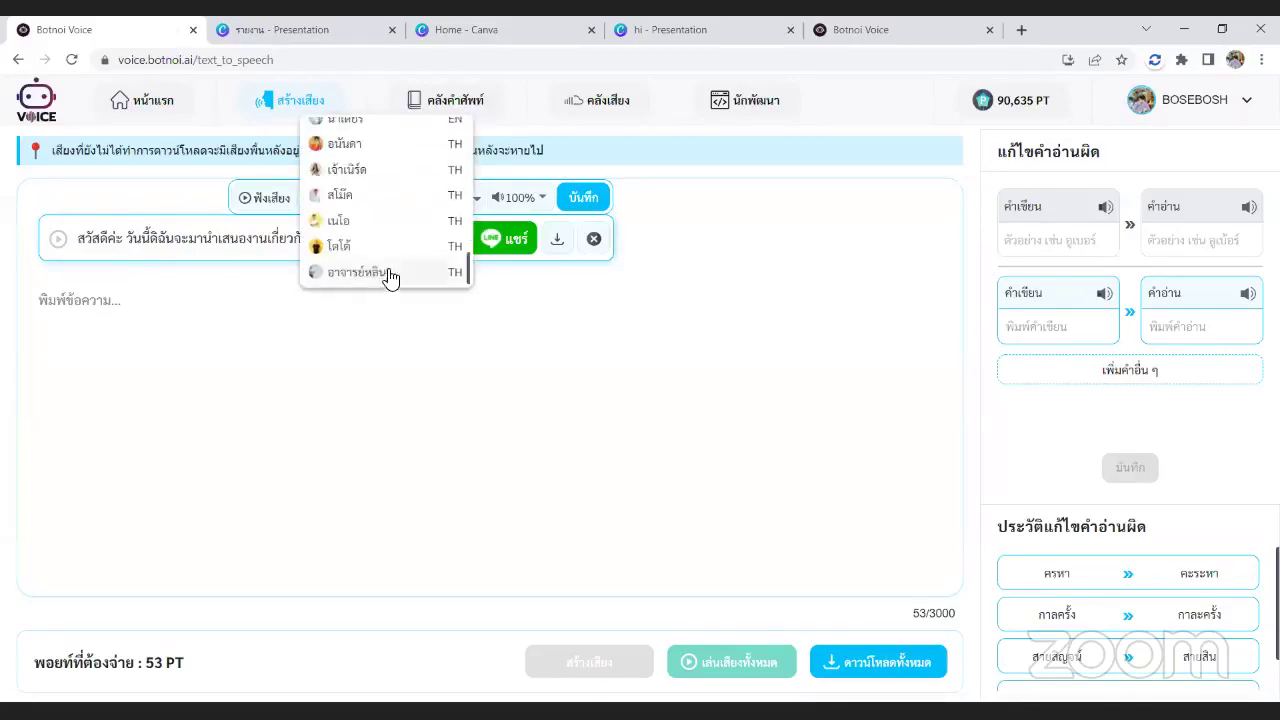
pyautogui.click(391, 271)
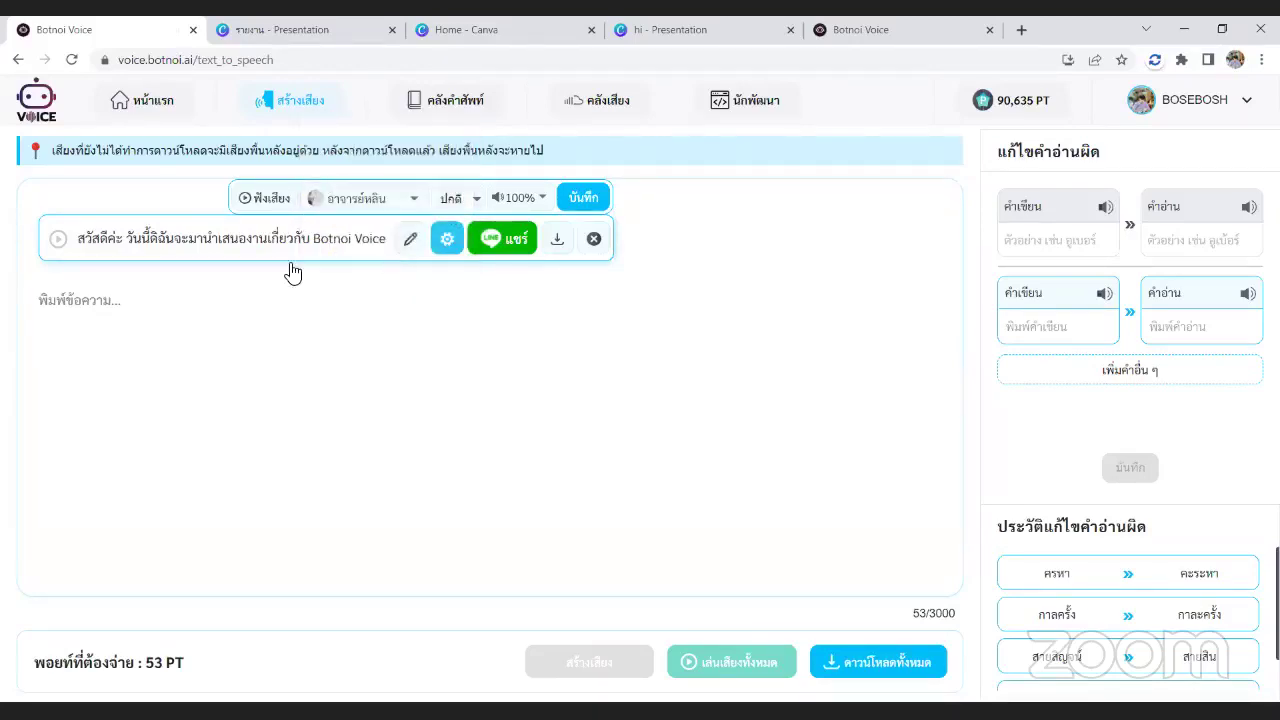
pyautogui.click(267, 200)
# - Cancel the mp3 download confirmation and open the 90,635 PT points wallet
pyautogui.click(553, 240)
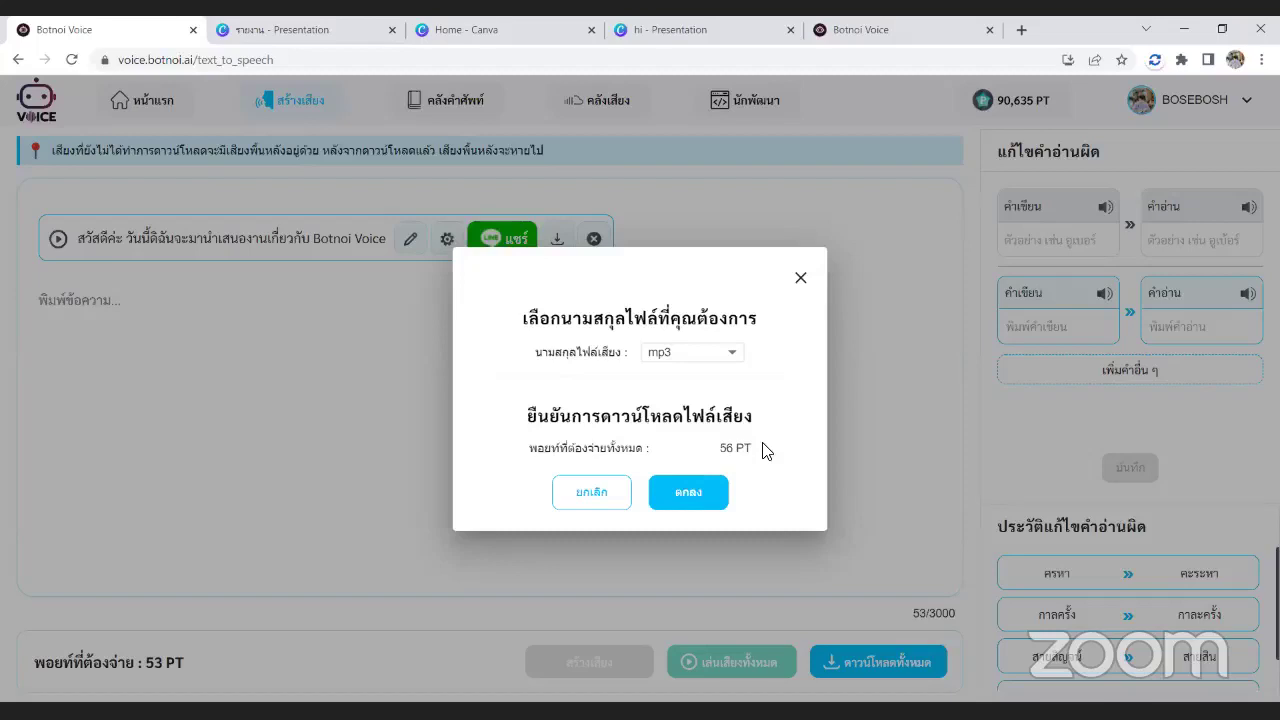
pyautogui.click(800, 279)
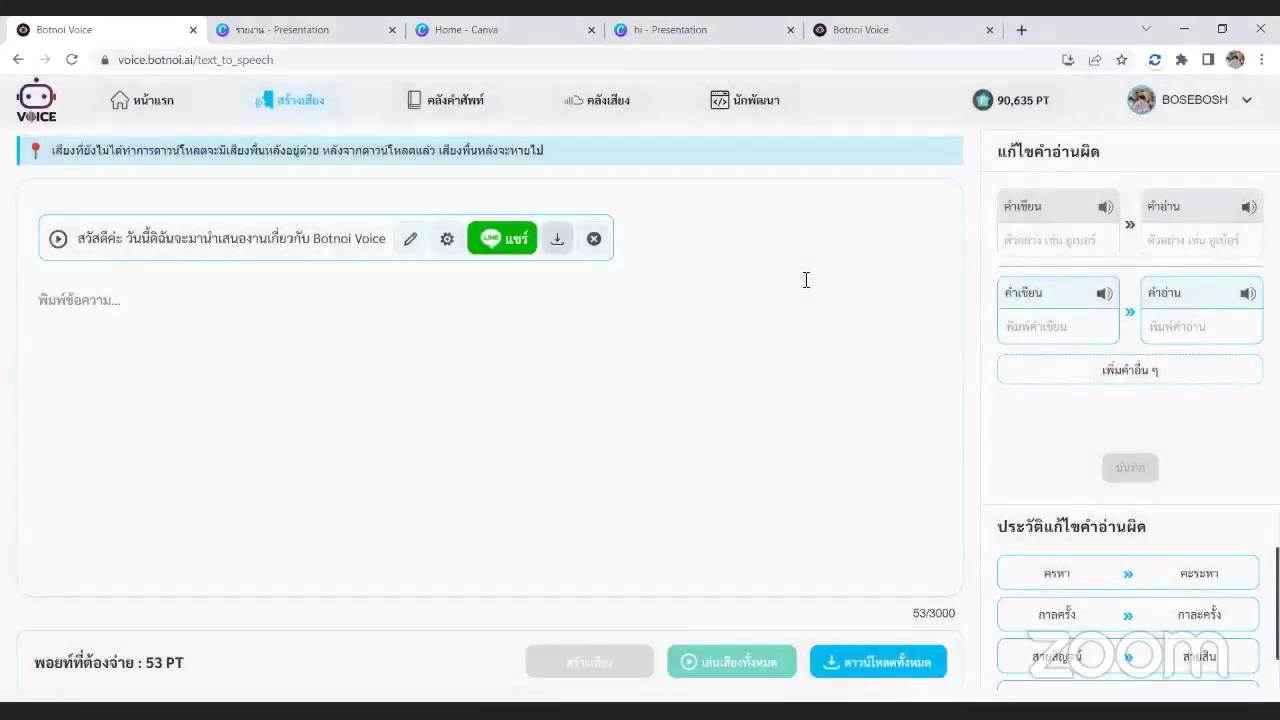
pyautogui.click(993, 105)
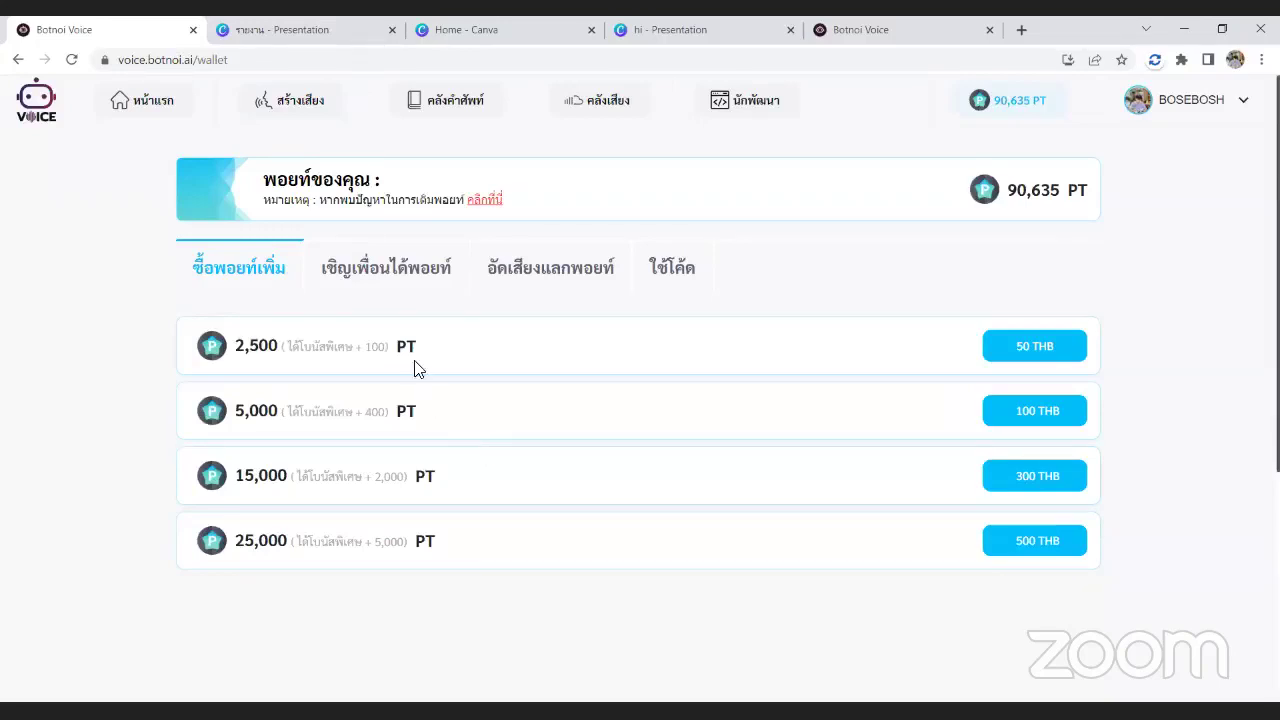
# - Show the เชิญเพื่อนได้พอยท์ offer (2,500 PT per friend) and copy the invite link
pyautogui.click(368, 279)
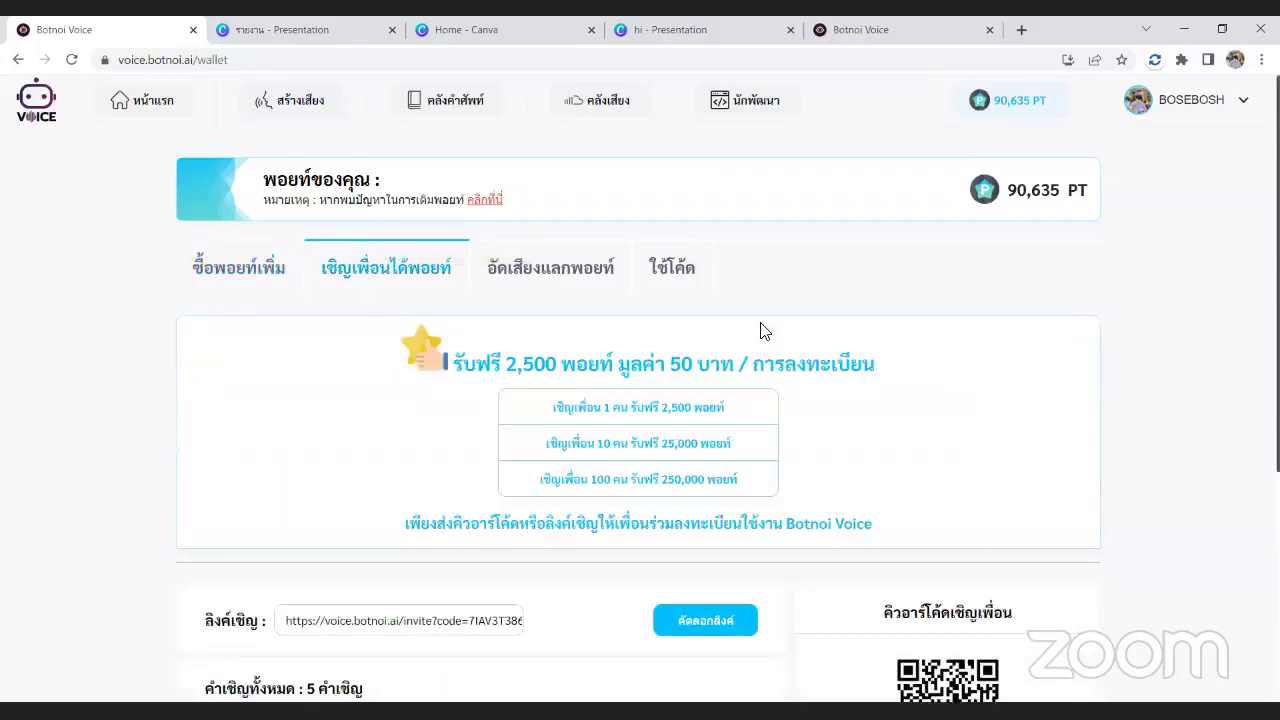
pyautogui.scroll(-2, 760, 331)
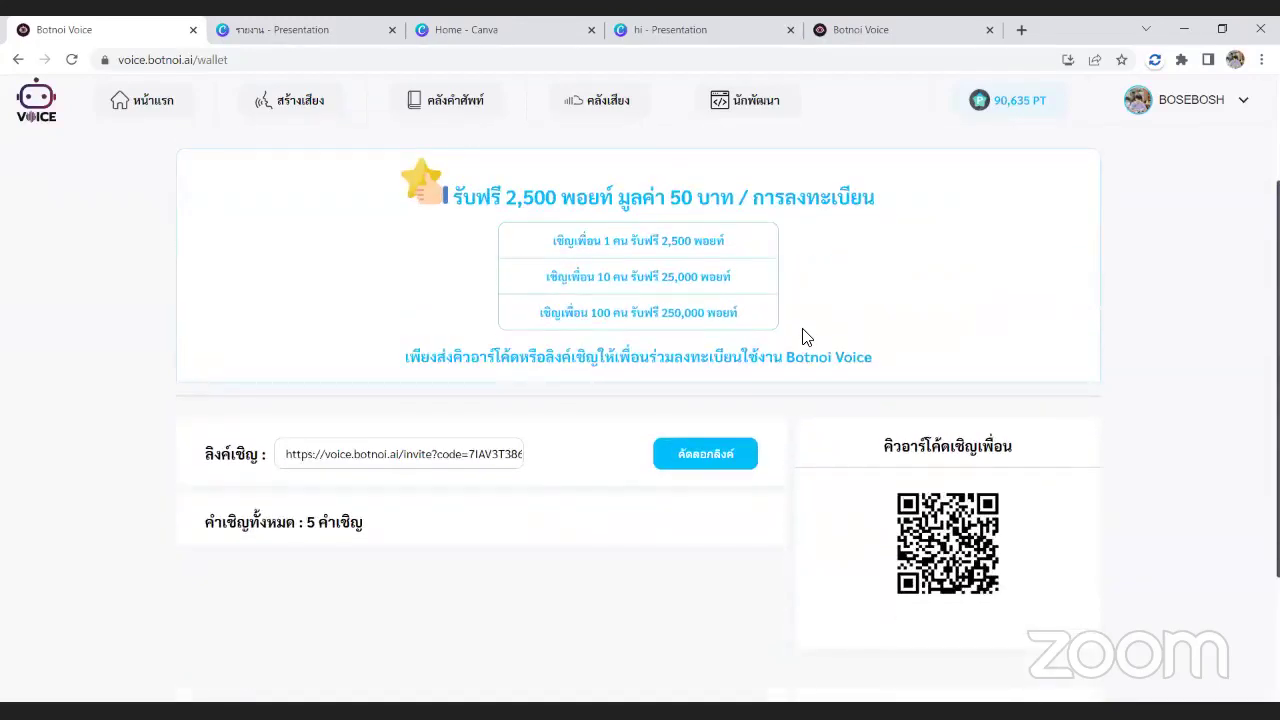
pyautogui.click(682, 466)
pyautogui.click(709, 468)
pyautogui.scroll(1, 292, 497)
pyautogui.scroll(1, 292, 497)
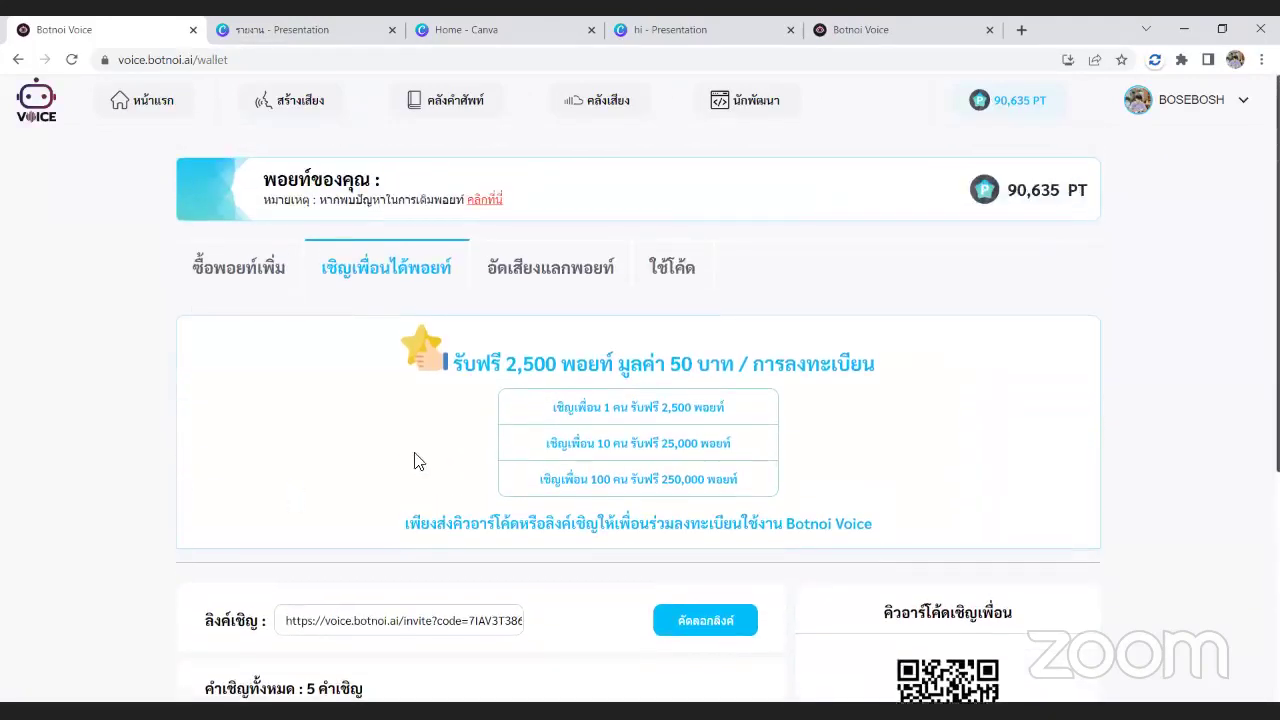
# - Browse the อัดเสียงแลกพอยท์ recording panel, then switch to the ใช้โค้ด redeem-code tab
pyautogui.click(612, 265)
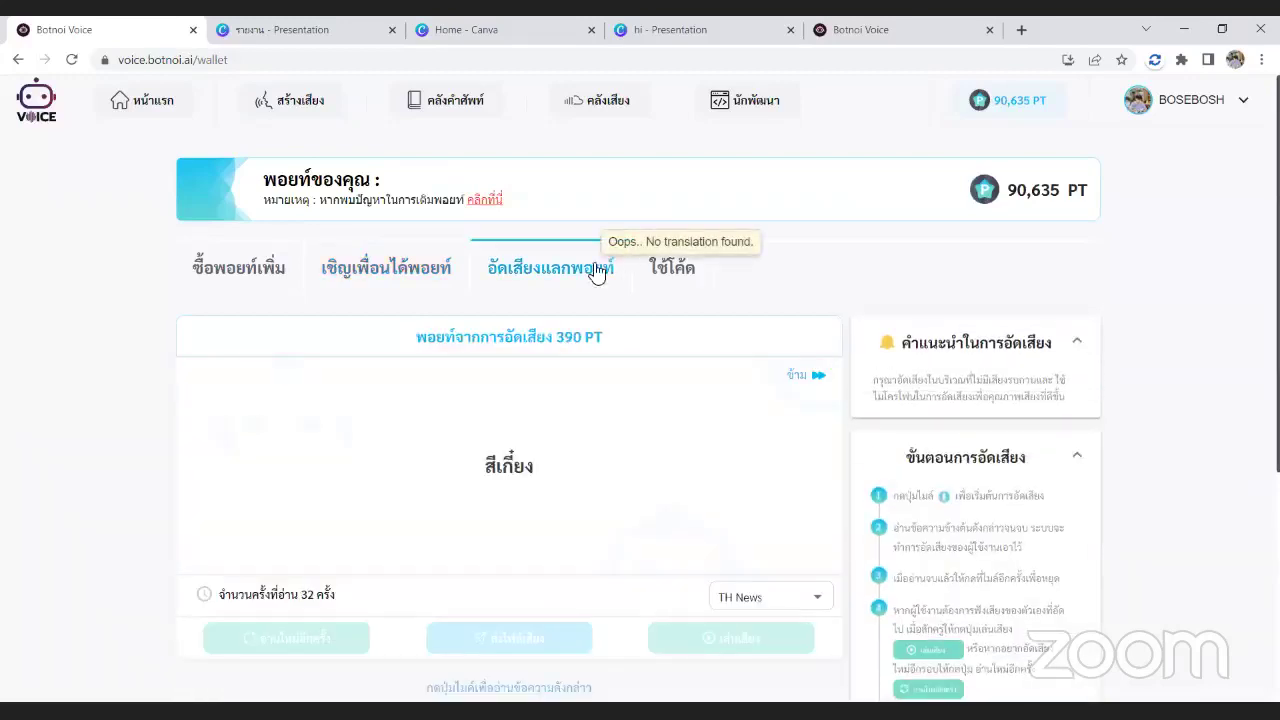
pyautogui.scroll(-2, 590, 285)
pyautogui.scroll(1, 586, 291)
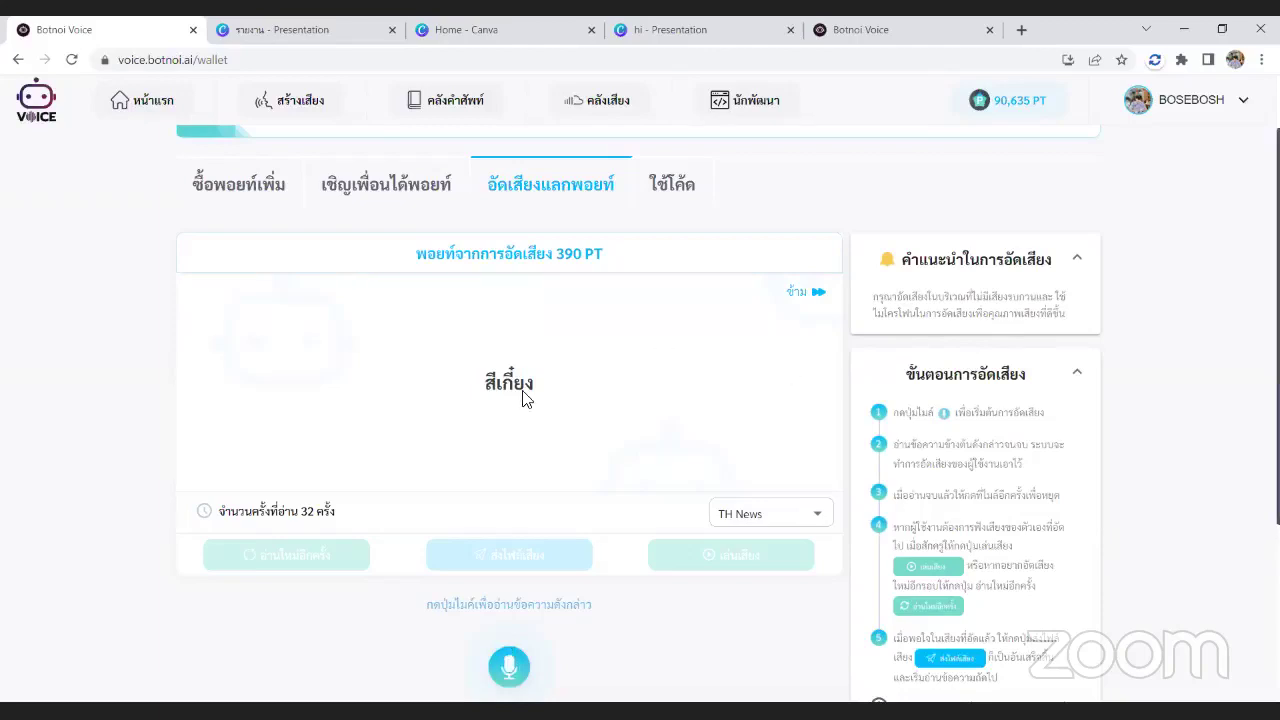
pyautogui.scroll(-1, 1018, 392)
pyautogui.scroll(1, 1018, 392)
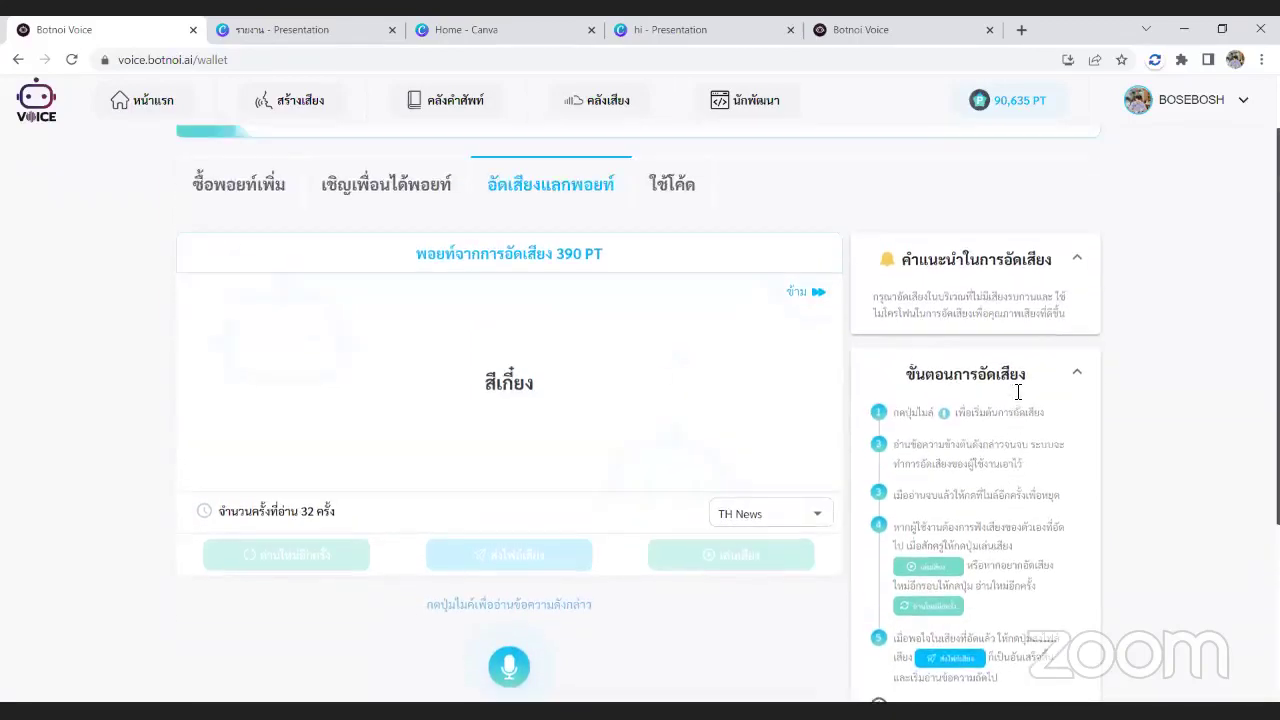
pyautogui.click(690, 190)
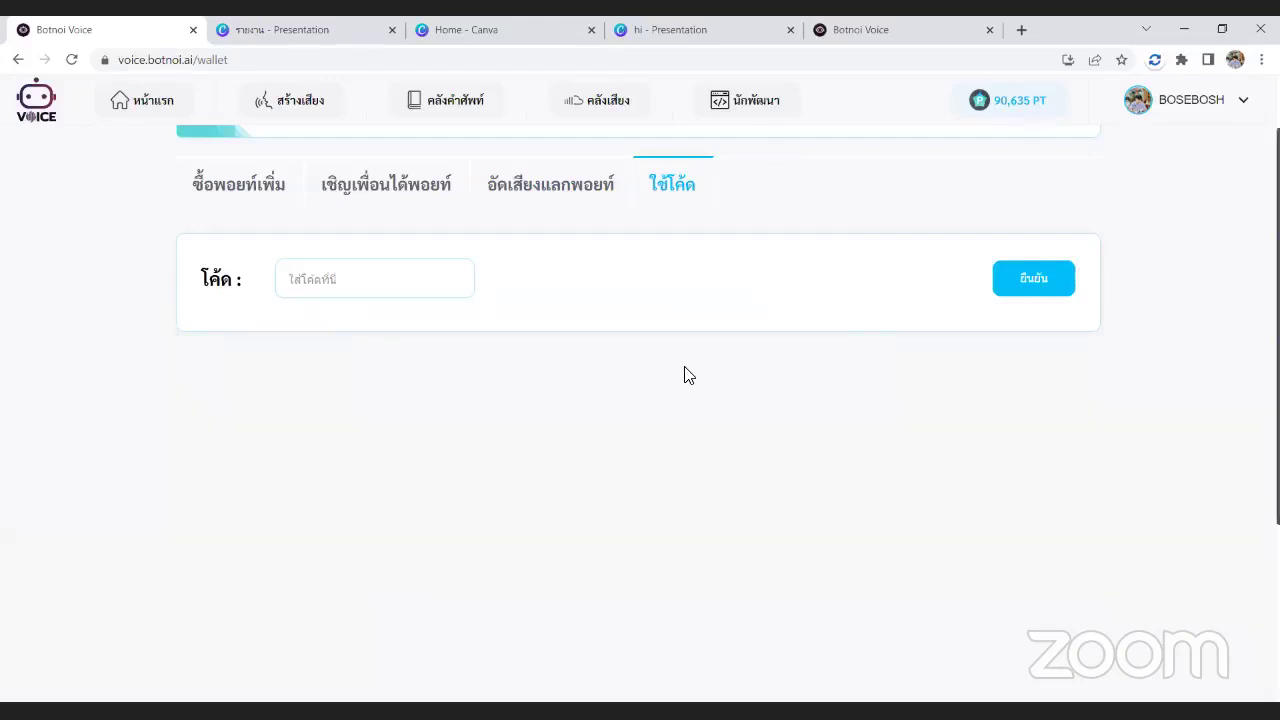
# - Enter the promo code and confirm with ยืนยัน, raising the balance to 93,635 PT
pyautogui.click(334, 273)
pyautogui.write('BNVXCANVA')
pyautogui.click(1033, 281)
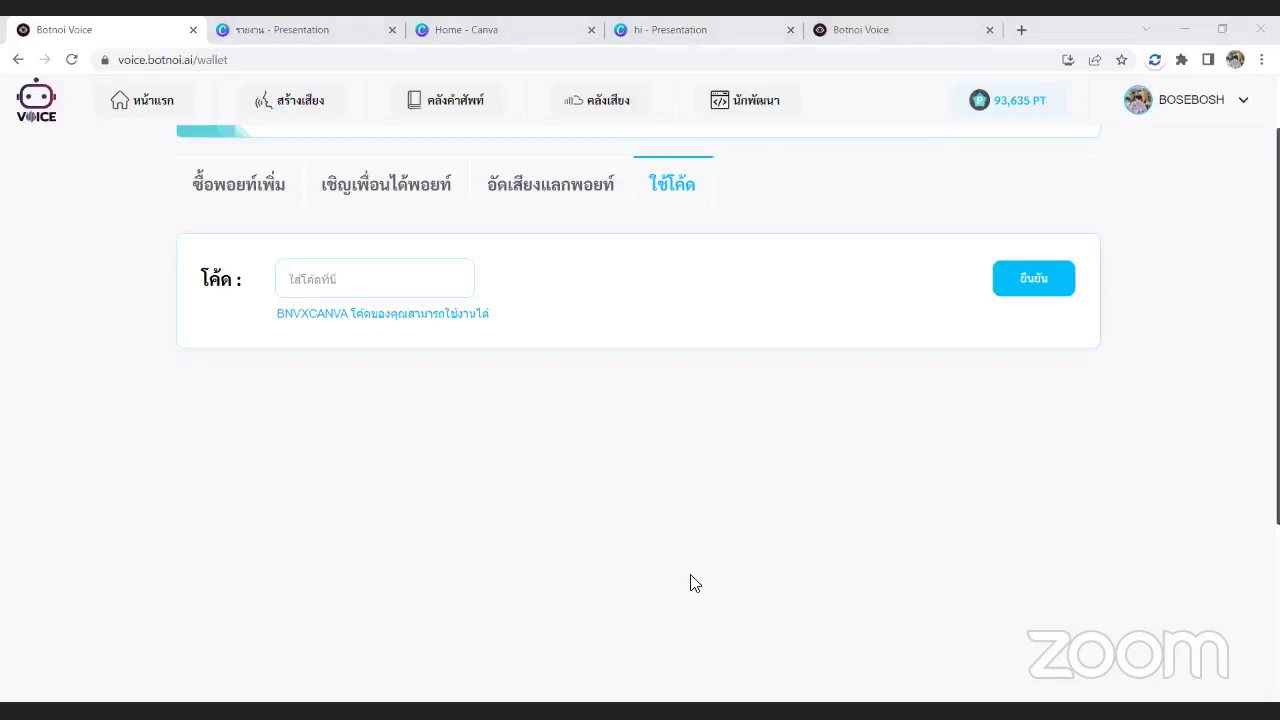
# - Retype the same promo code in uppercase into the code field, fixing its last letter
pyautogui.click(748, 538)
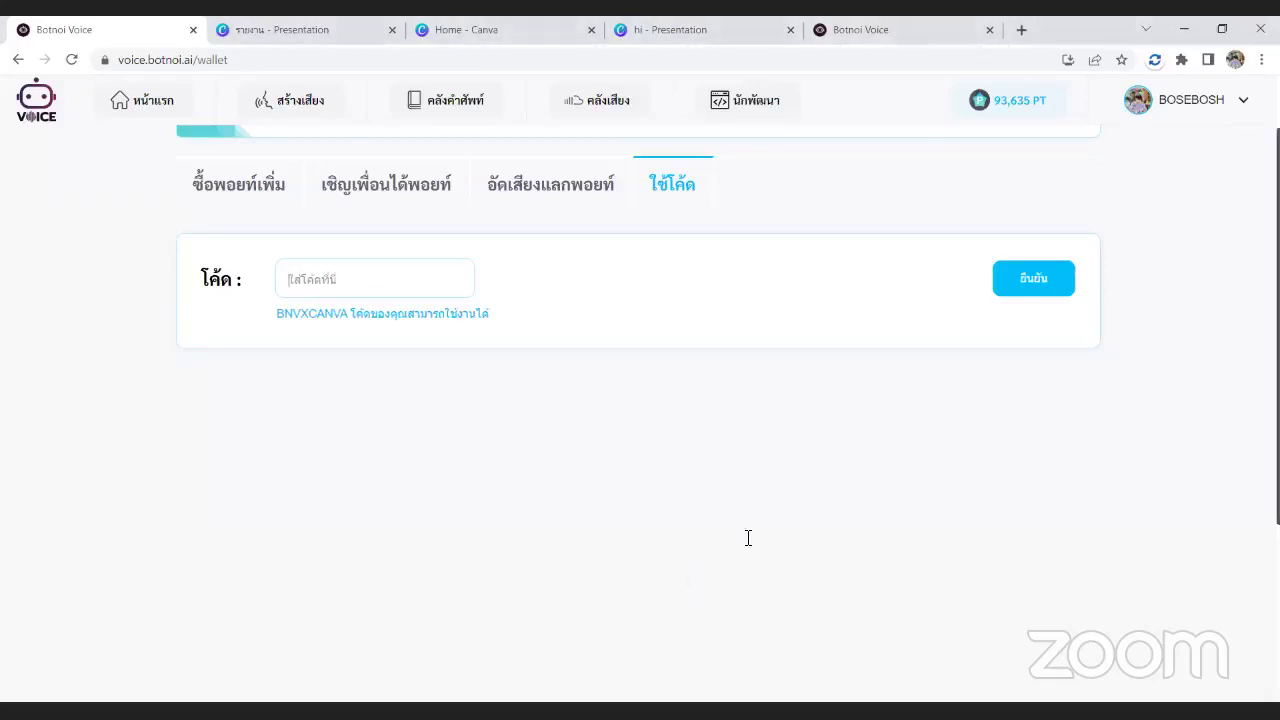
pyautogui.click(406, 284)
pyautogui.write('BN')
pyautogui.write('VXCANVa')
pyautogui.press('BackSpace')
pyautogui.write('A')
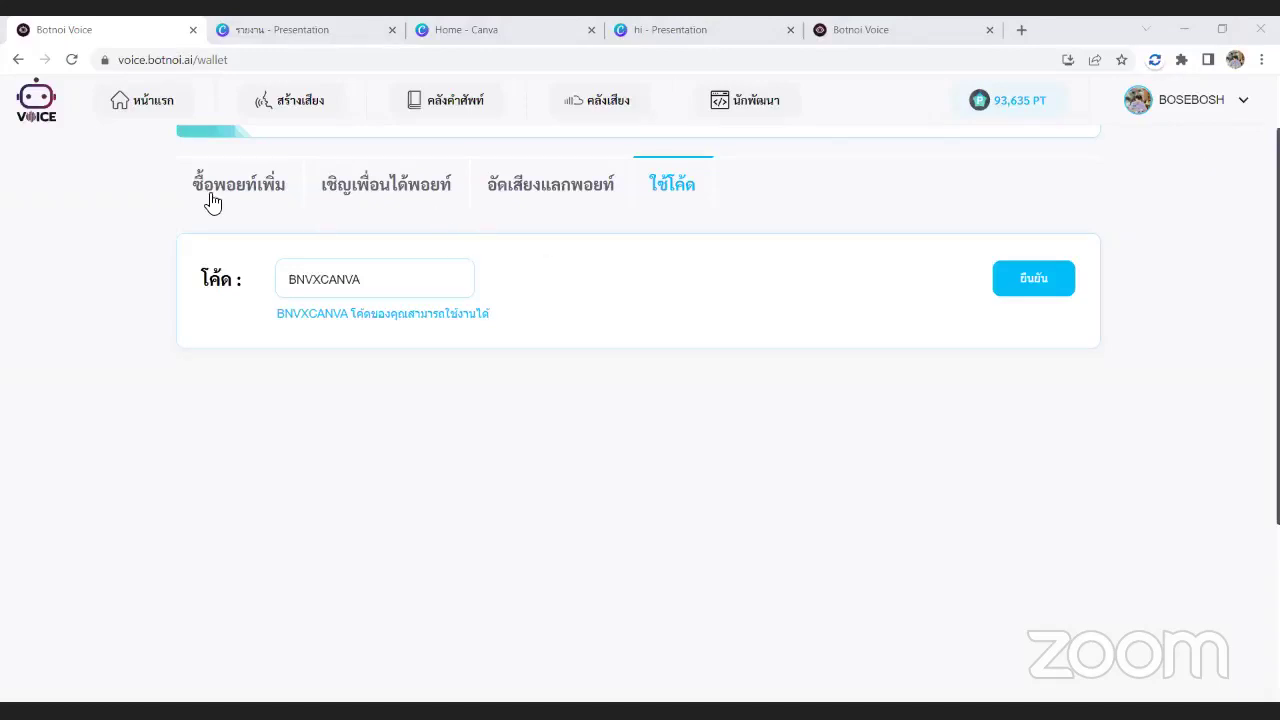
# - Open the ซื้อพอยท์เพิ่ม tab to show the 2,500–25,000 PT point packages
pyautogui.click(212, 201)
pyautogui.scroll(1, 474, 203)
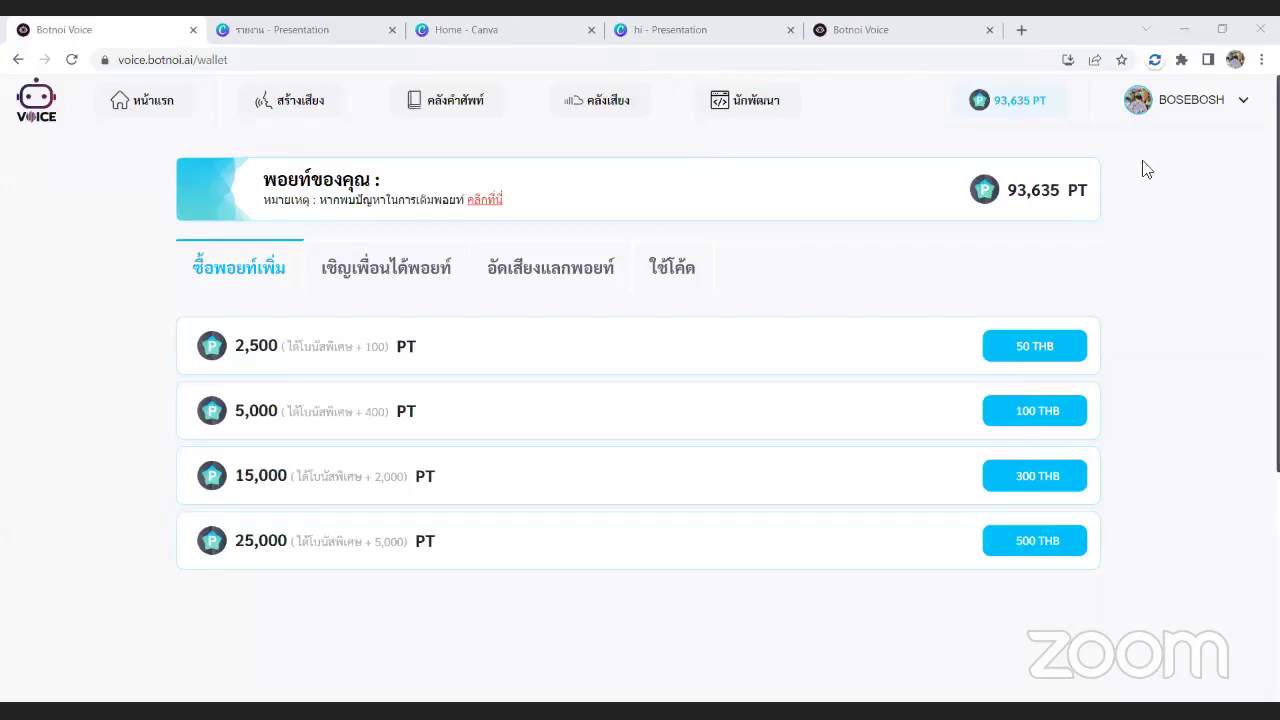
# - Return to the text-to-speech page and delete the old sentence, leaving the box at 0/3000
pyautogui.click(180, 101)
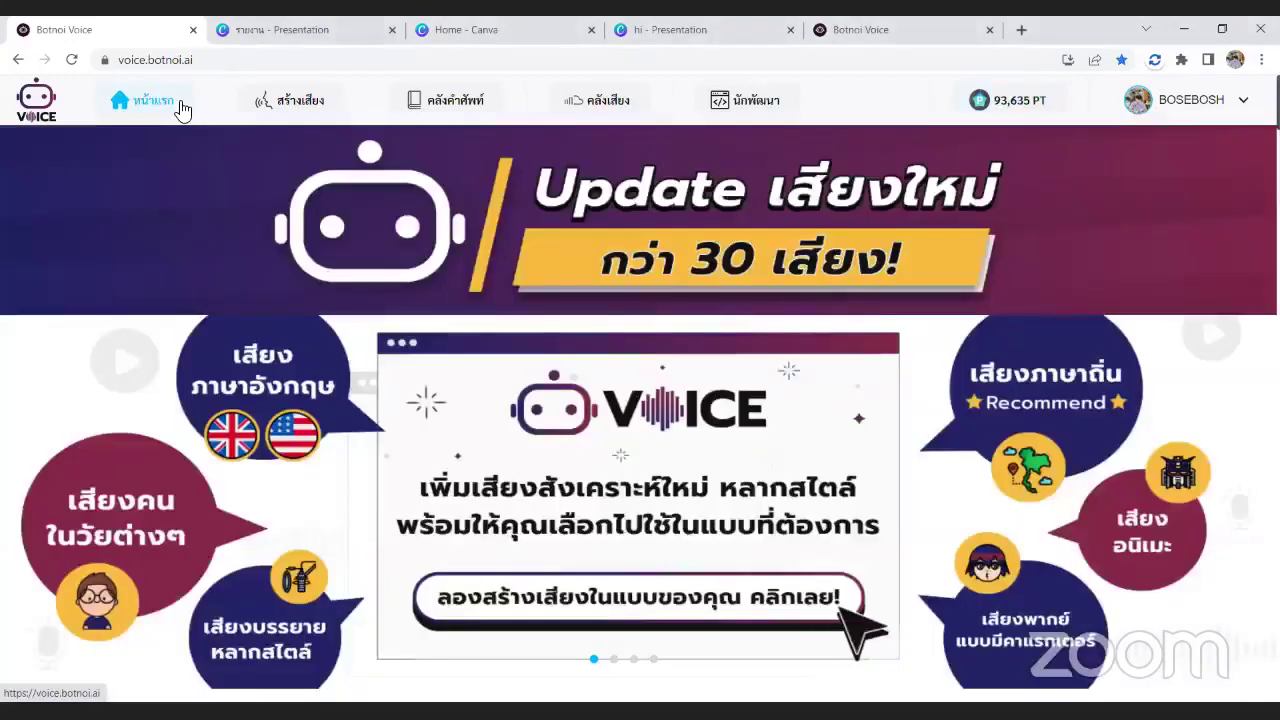
pyautogui.click(258, 100)
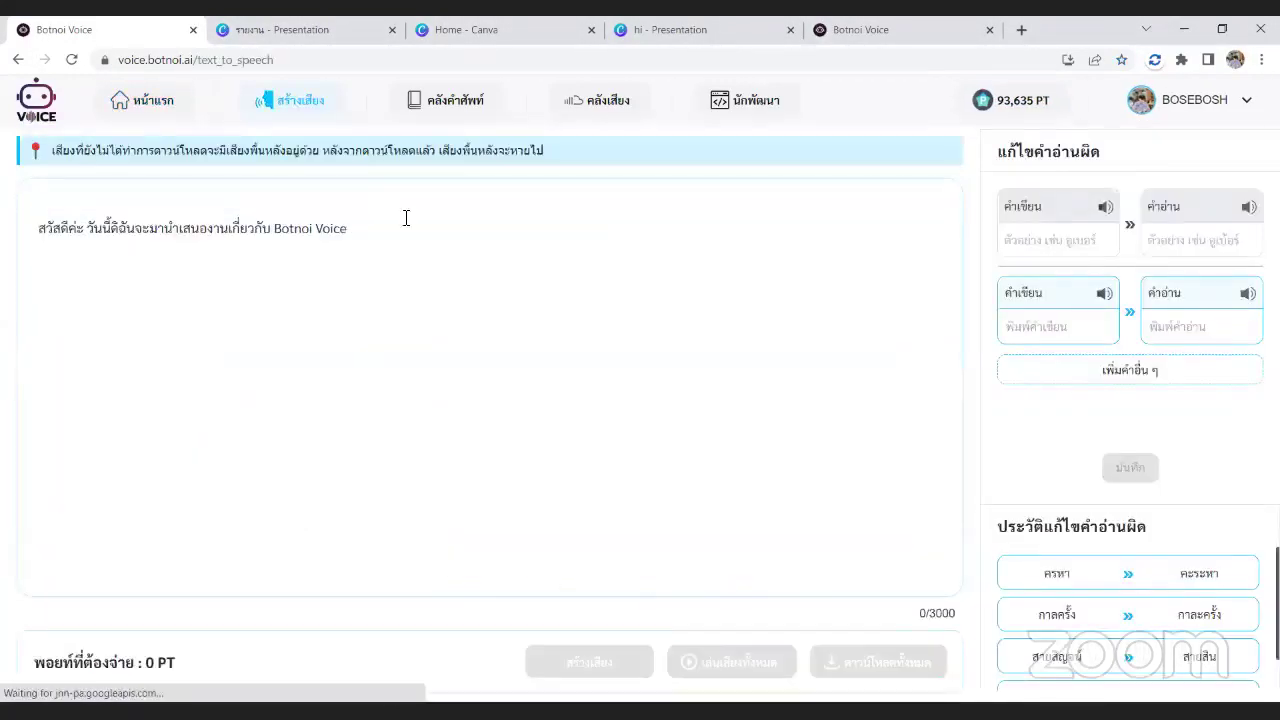
pyautogui.moveTo(598, 238); pyautogui.dragTo(40, 228)
pyautogui.press('BackSpace')
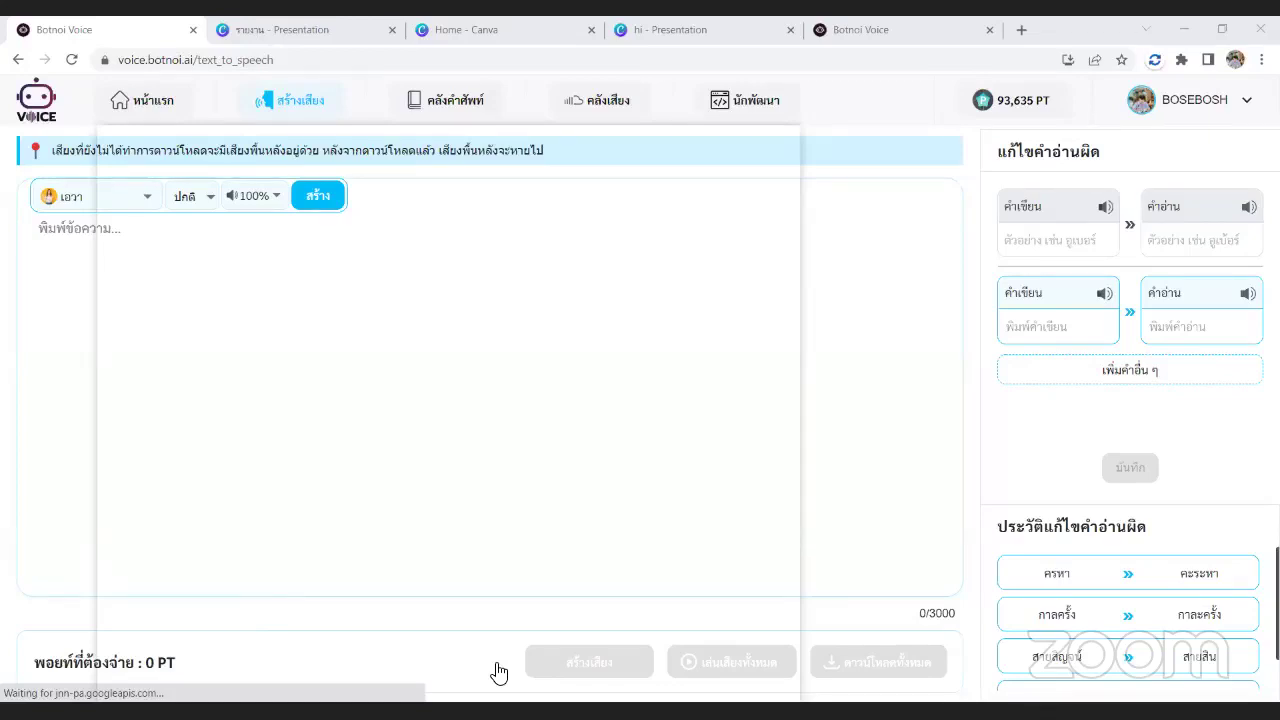
pyautogui.click(142, 232)
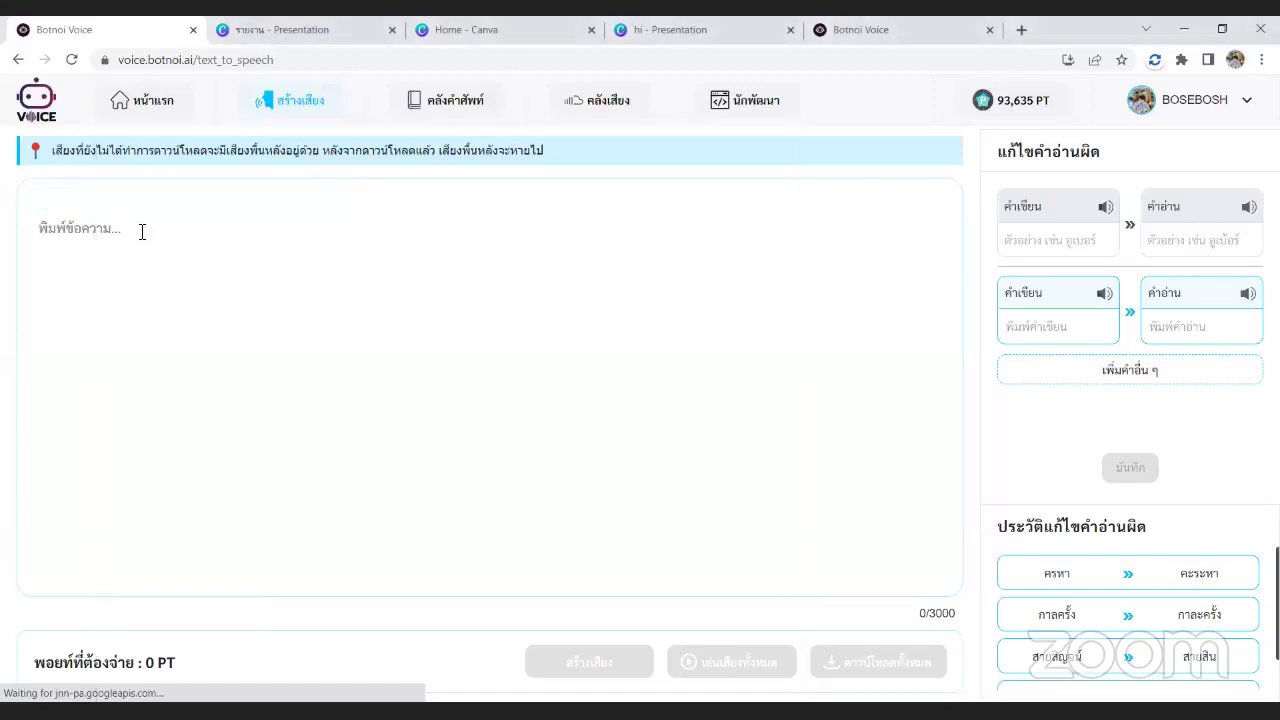
# - Paste the Thai narration about the free April Canva-presentation class and select all of it
pyautogui.hotkey('ctrl', 'v')
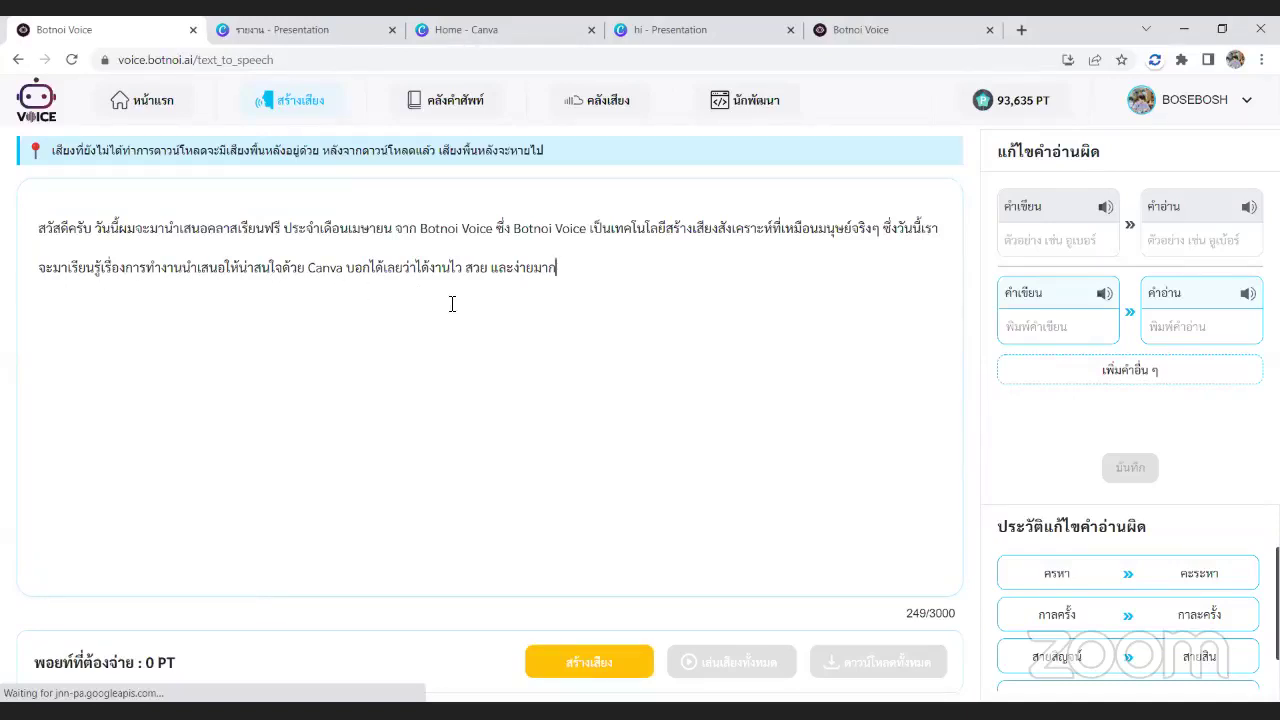
pyautogui.moveTo(624, 278); pyautogui.dragTo(40, 228)
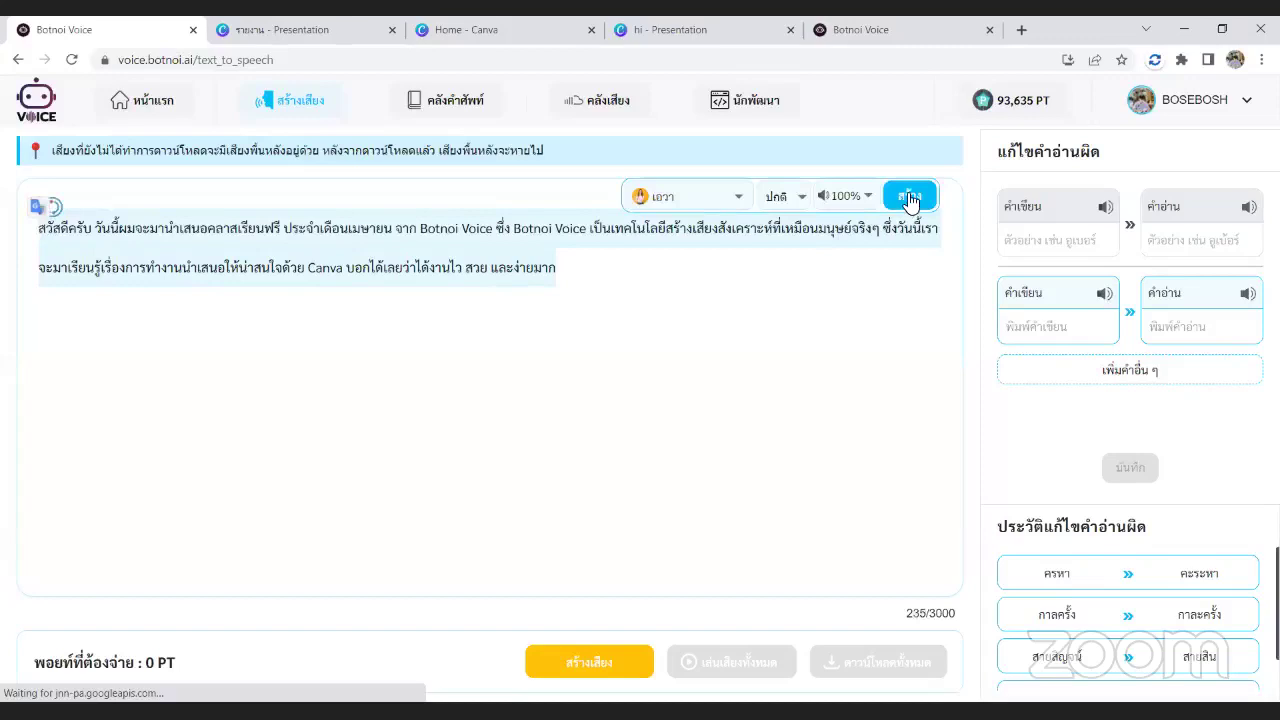
# - Generate speech, then reword the opening to 'สวัสดีค่ะ' with ดิฉัน replacing ผม and regenerate
pyautogui.click(909, 198)
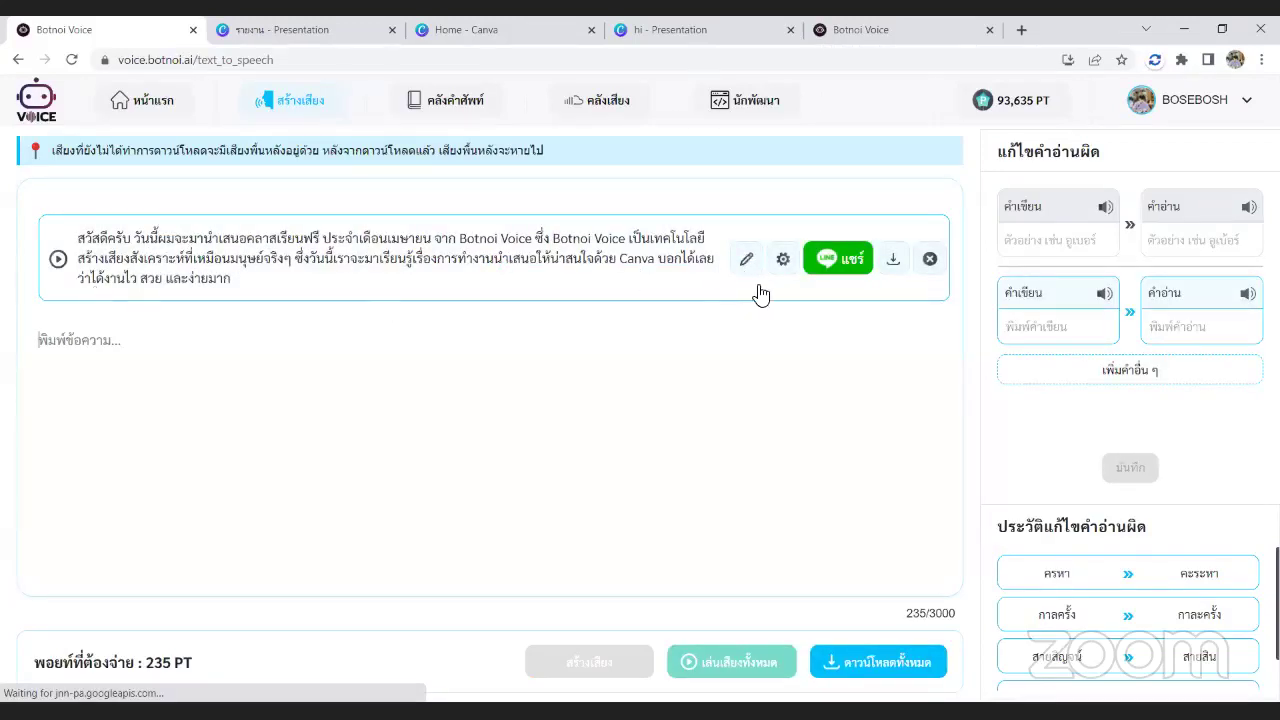
pyautogui.click(745, 259)
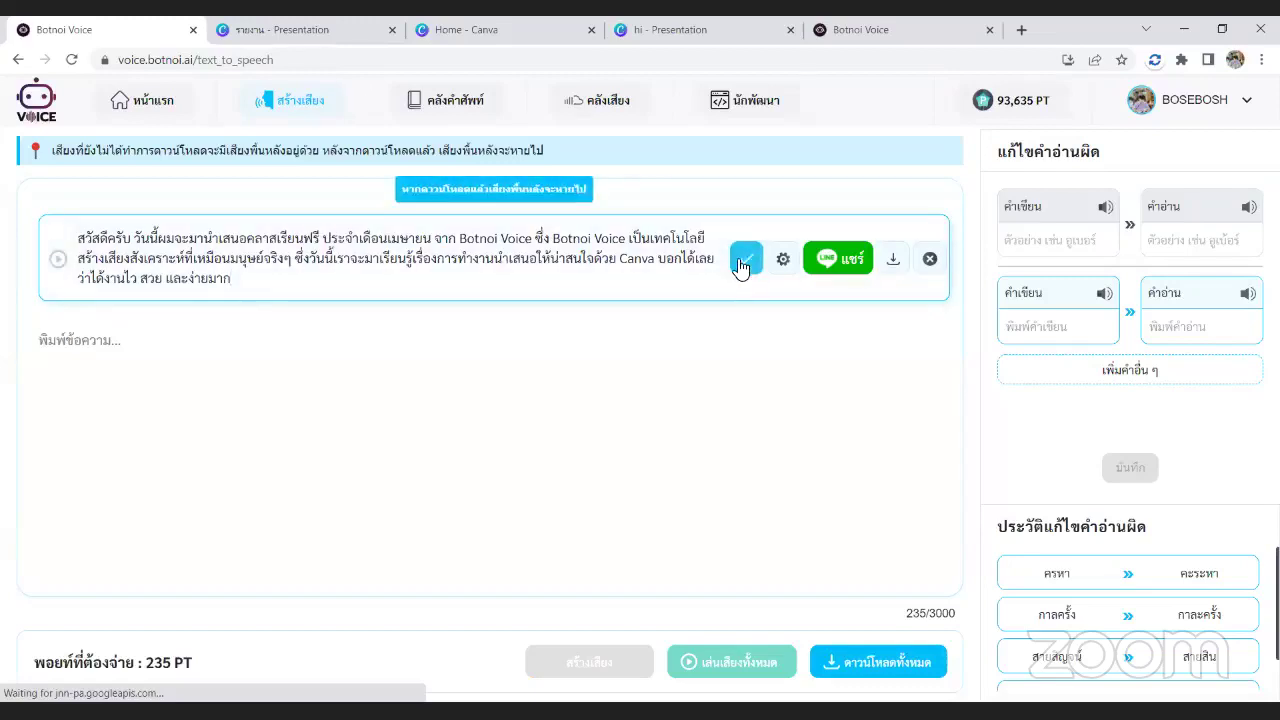
pyautogui.click(134, 239)
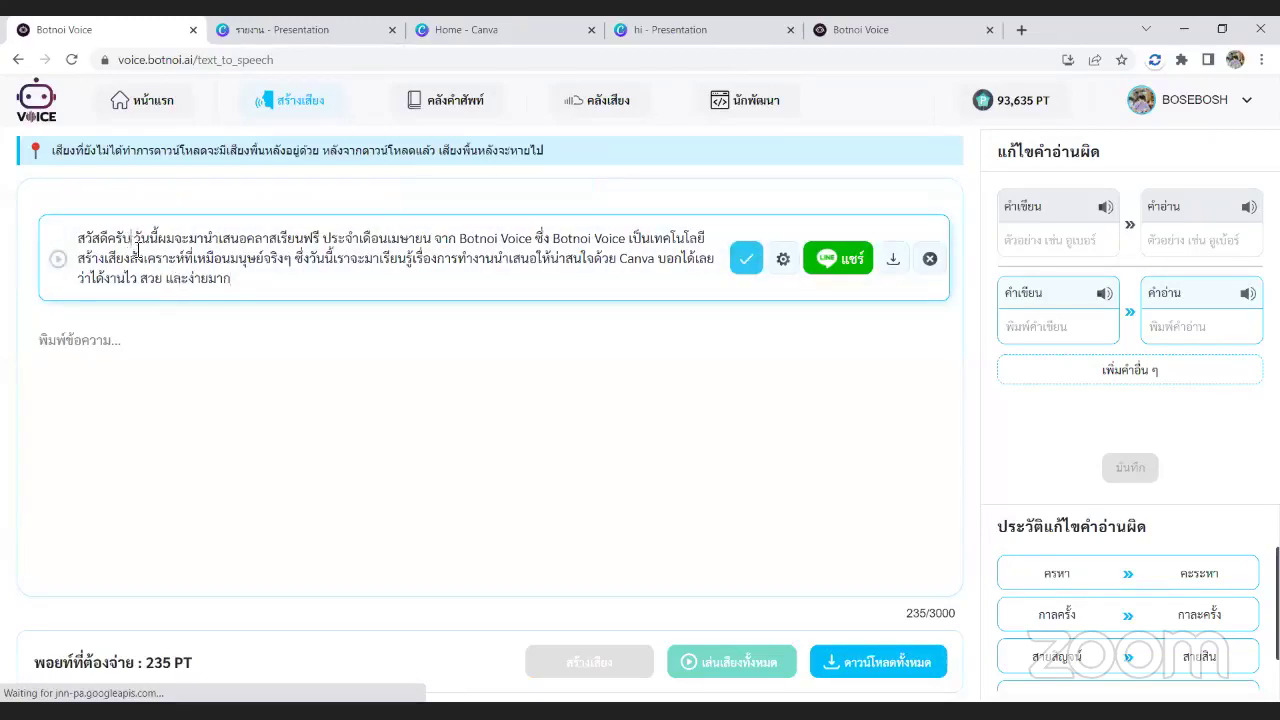
pyautogui.press('BackSpace')
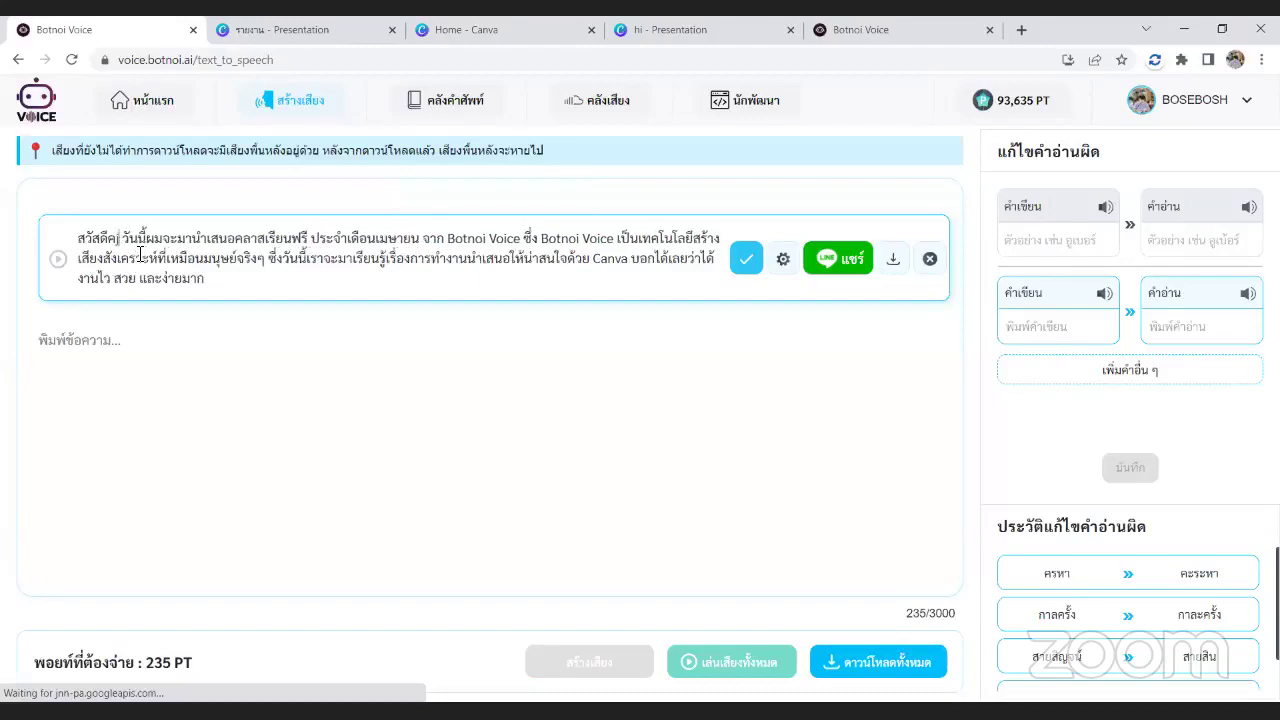
pyautogui.press('BackSpace')
pyautogui.press('BackSpace')
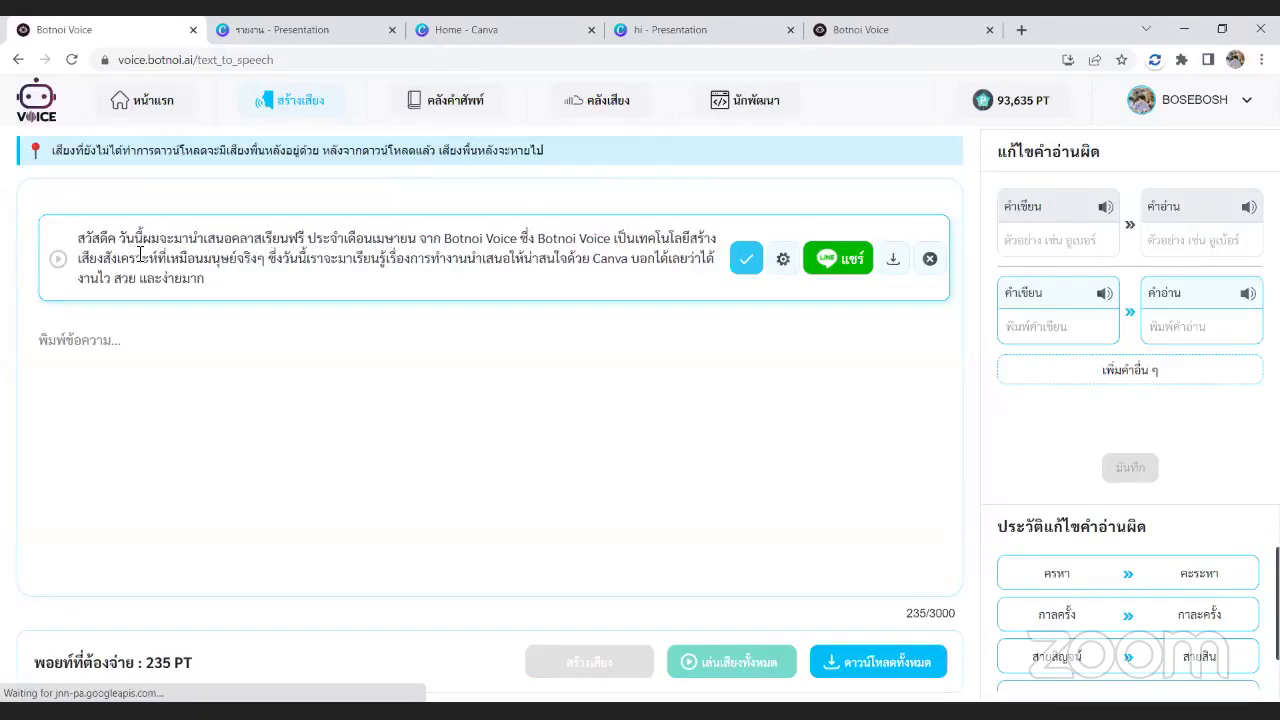
pyautogui.write('่ะ')
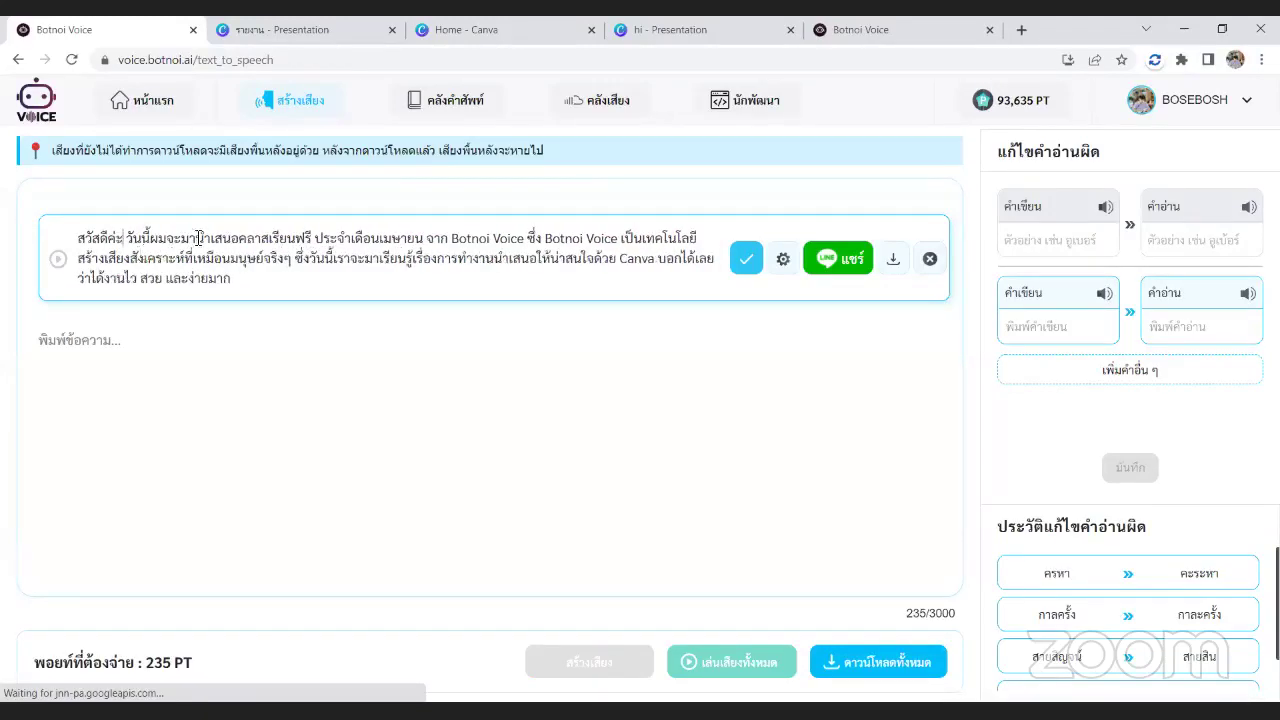
pyautogui.press('BackSpace')
pyautogui.press('BackSpace')
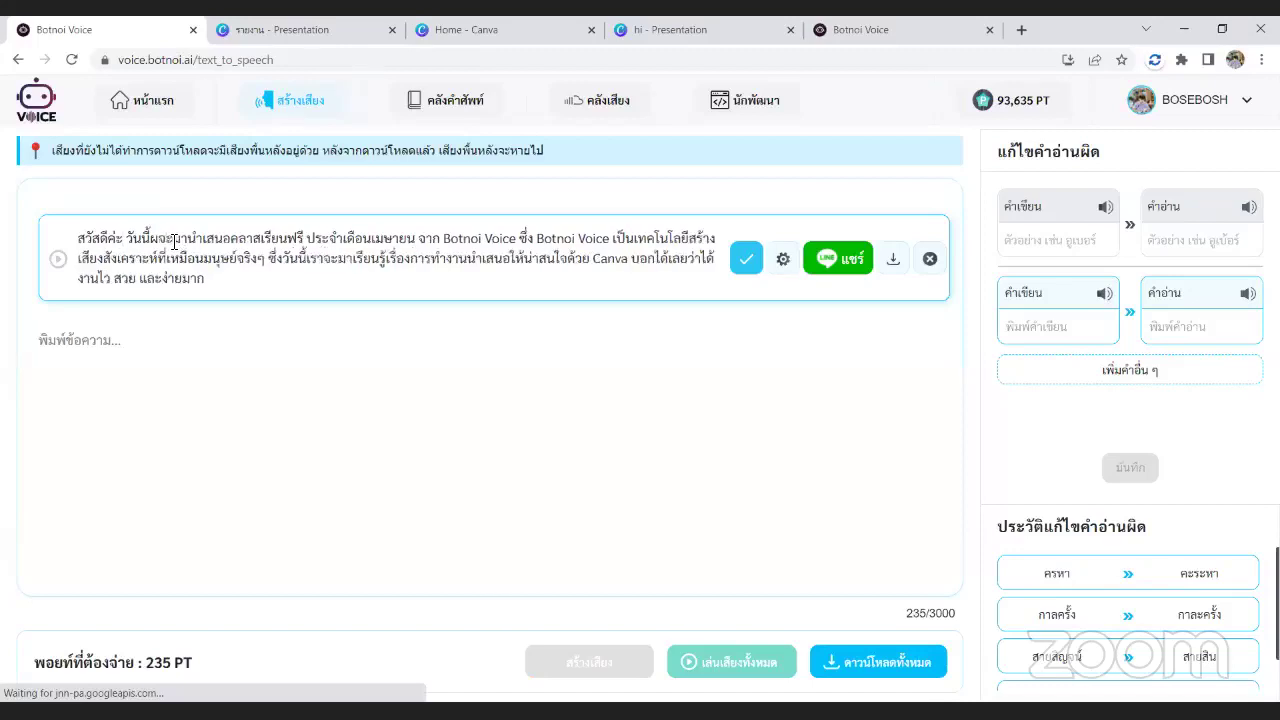
pyautogui.write('ดิฉั')
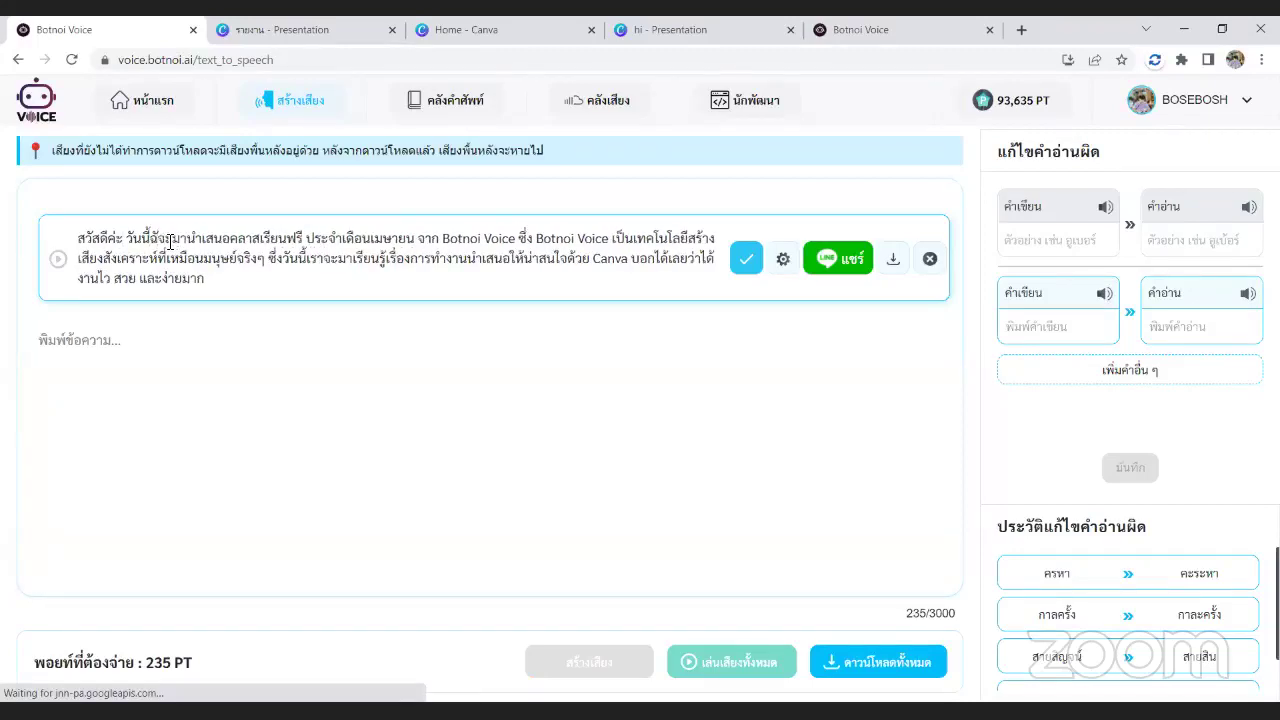
pyautogui.write('น')
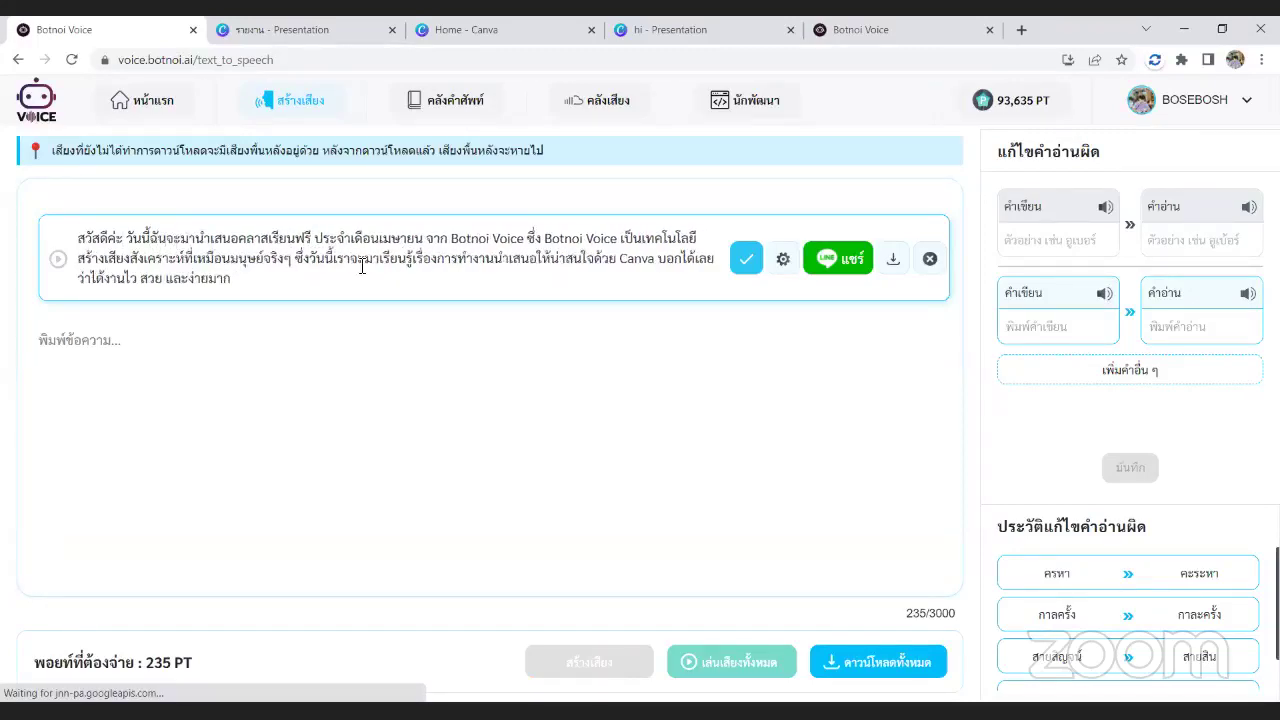
pyautogui.click(746, 258)
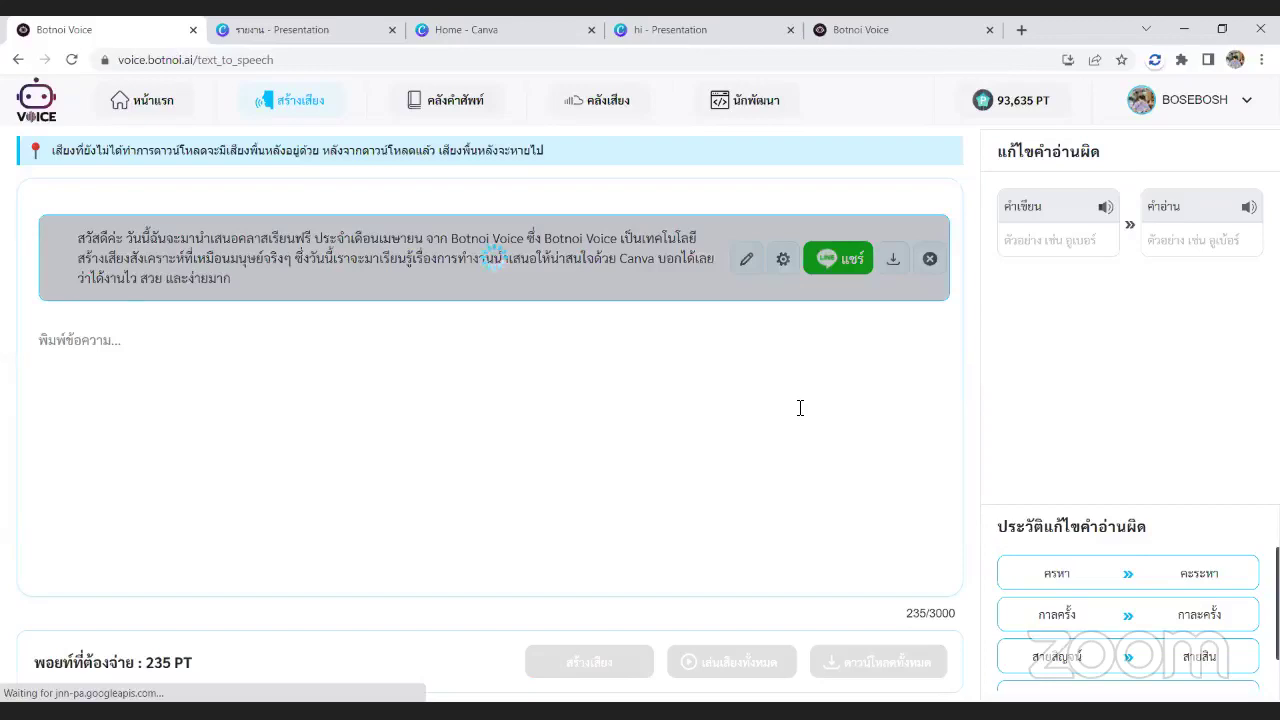
# - Play the regenerated narration, then reopen its text for editing
pyautogui.click(58, 258)
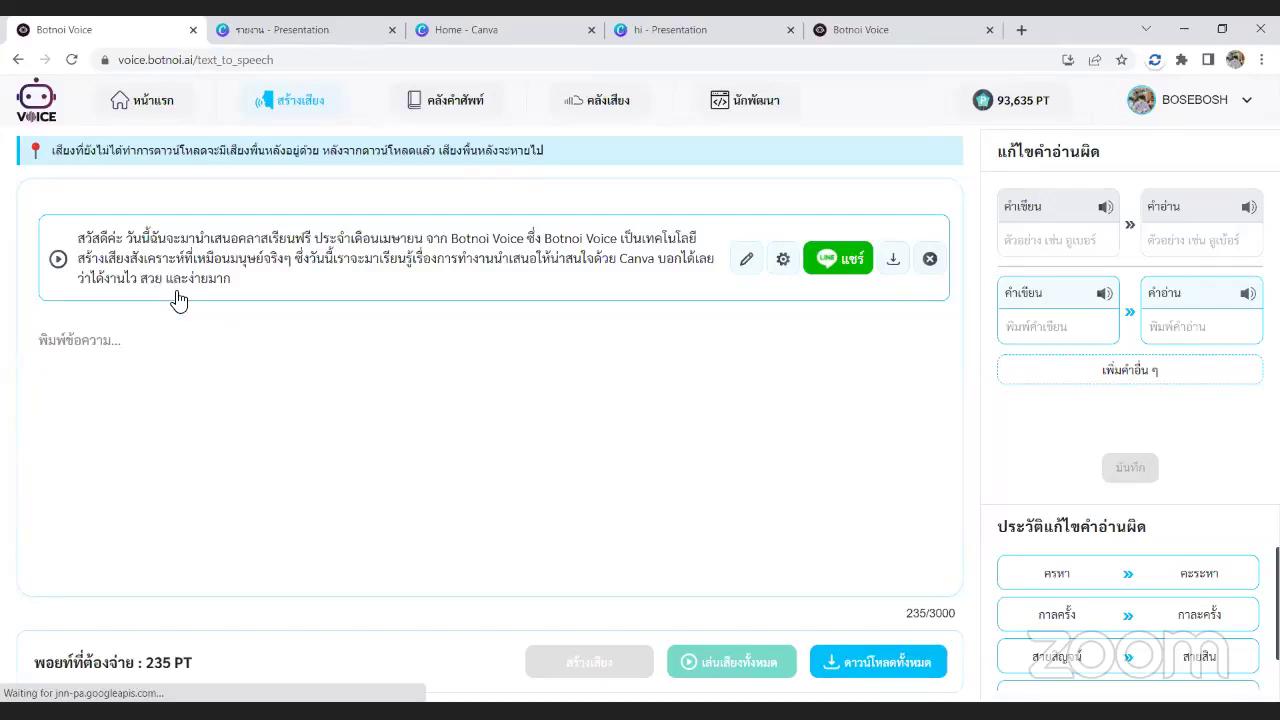
pyautogui.click(747, 261)
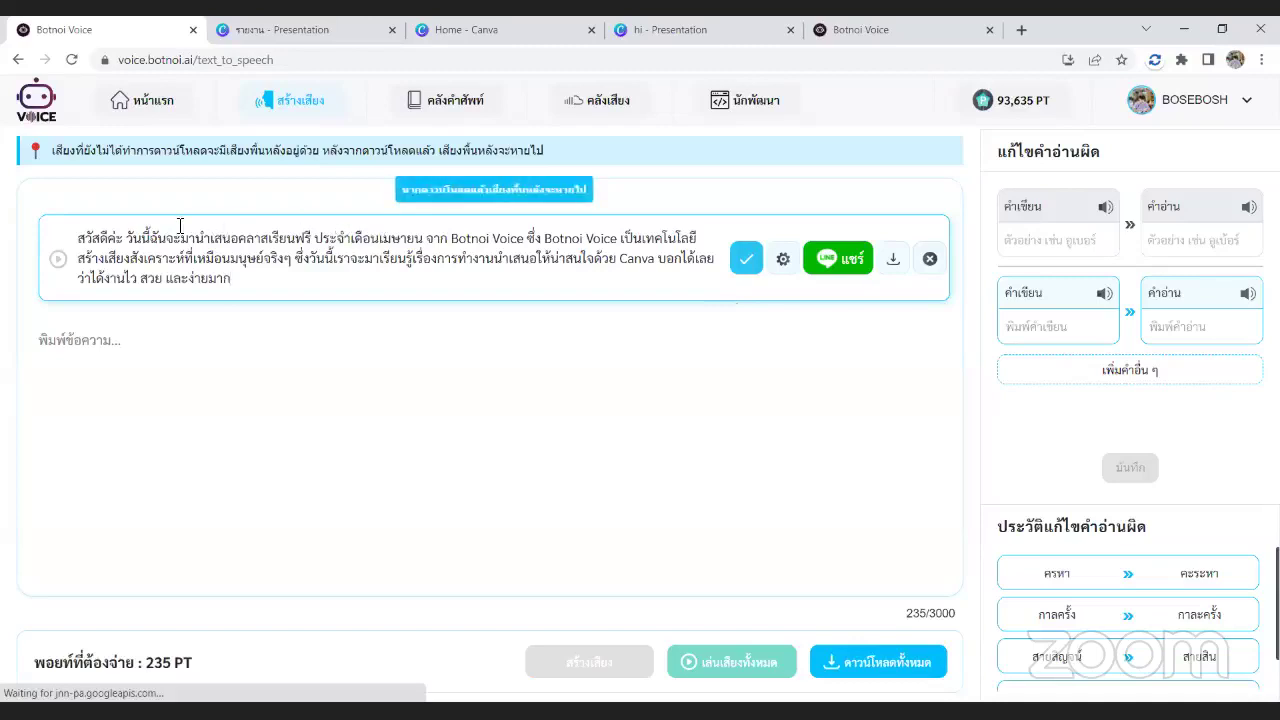
# - Insert 0.5 s pauses after สวัสดีค่ะ, Botnoi Voice, จริงๆ, Canva, ได้งานไว and สวย
pyautogui.click(226, 278)
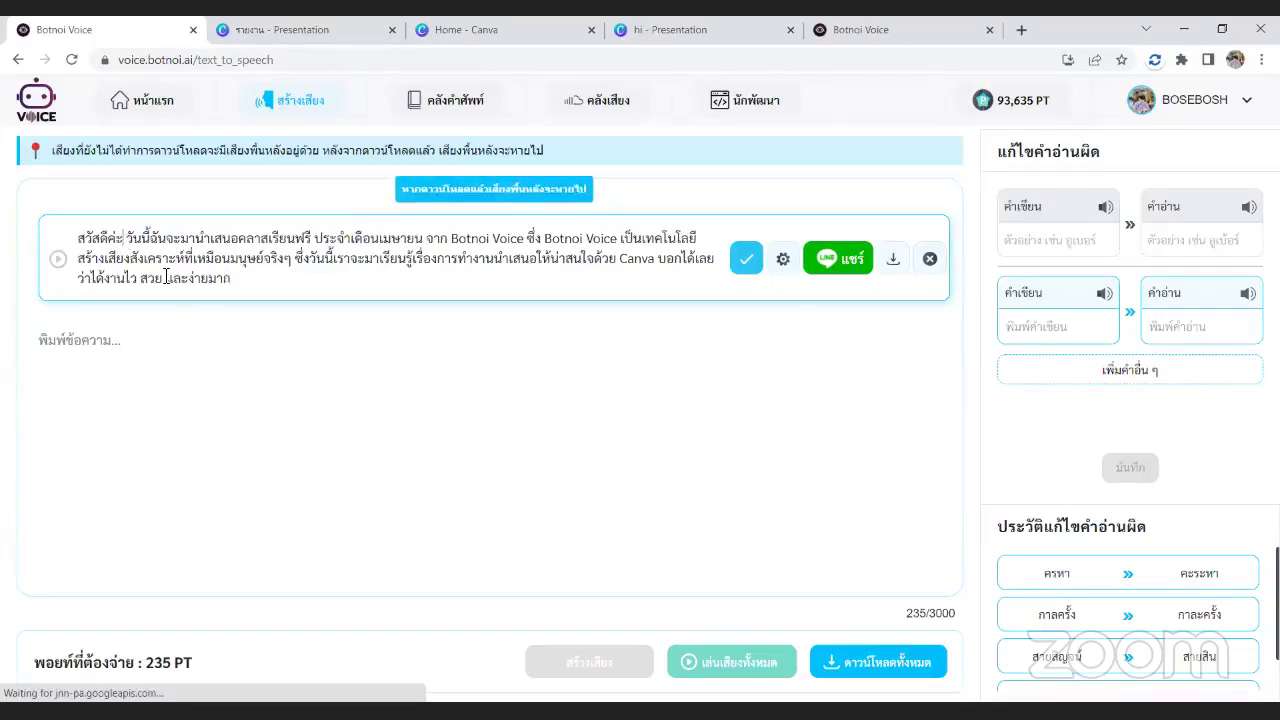
pyautogui.press('space')
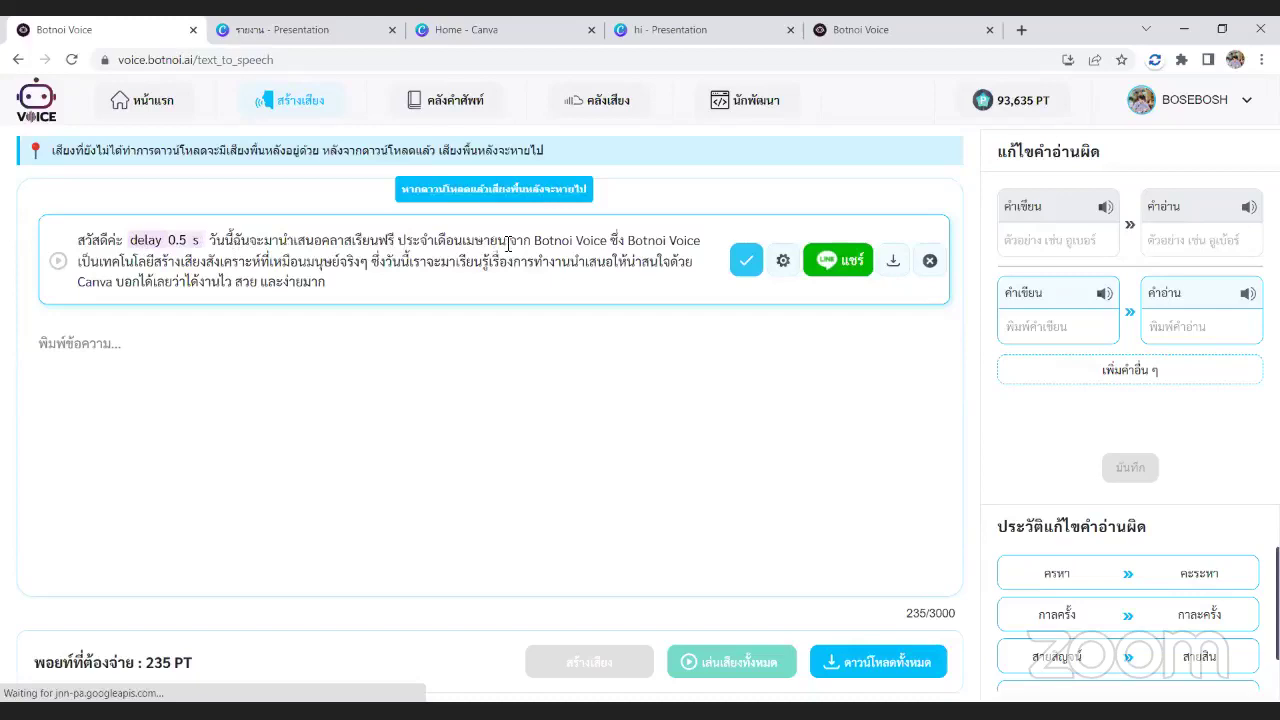
pyautogui.click(611, 241)
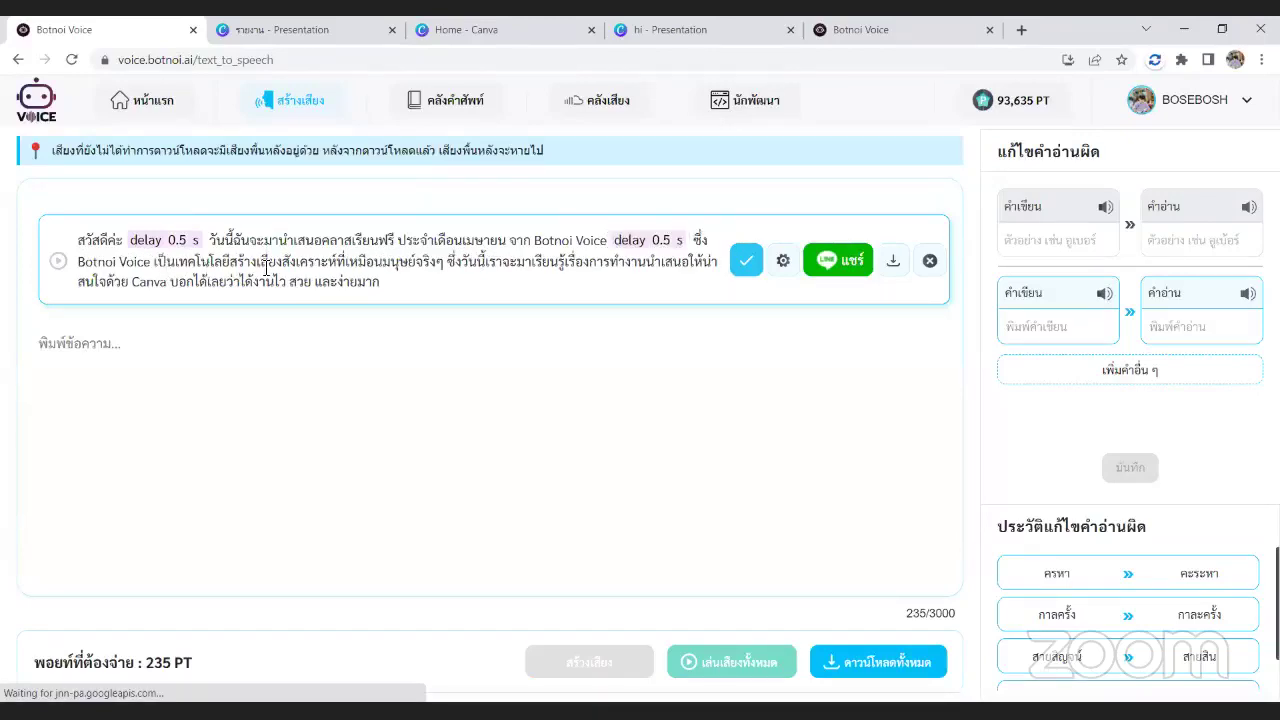
pyautogui.click(438, 264)
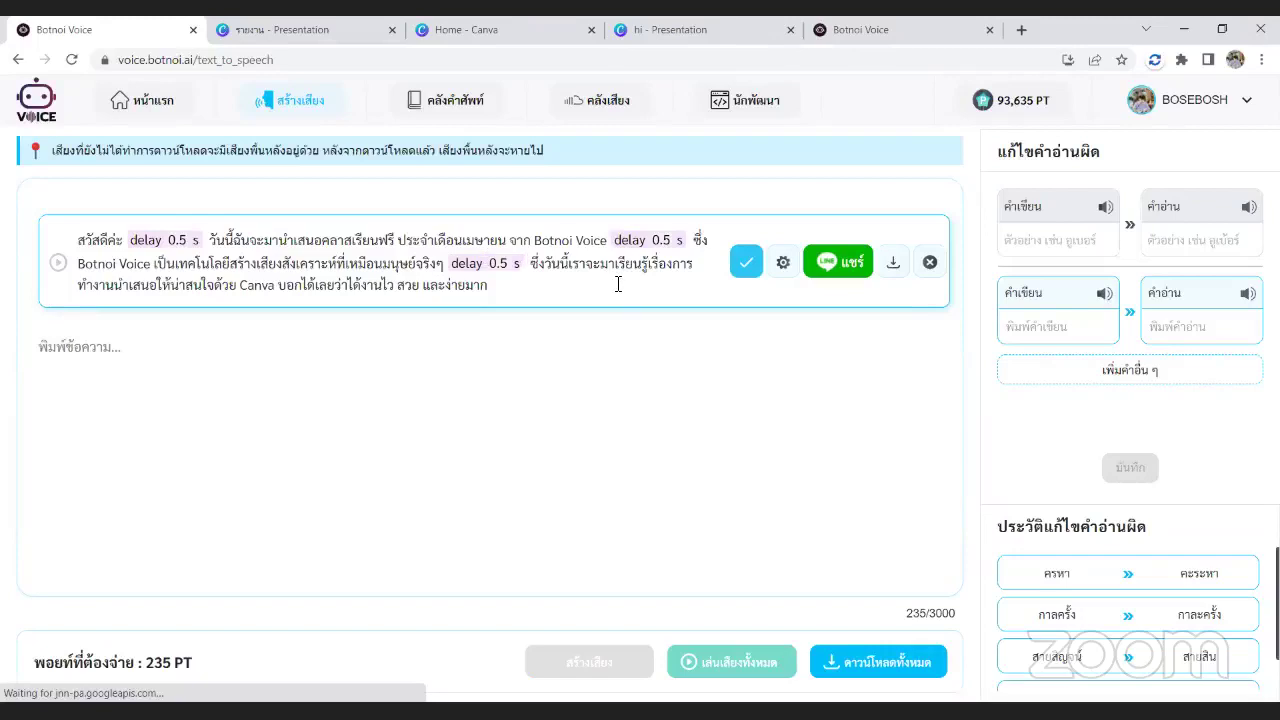
pyautogui.click(282, 292)
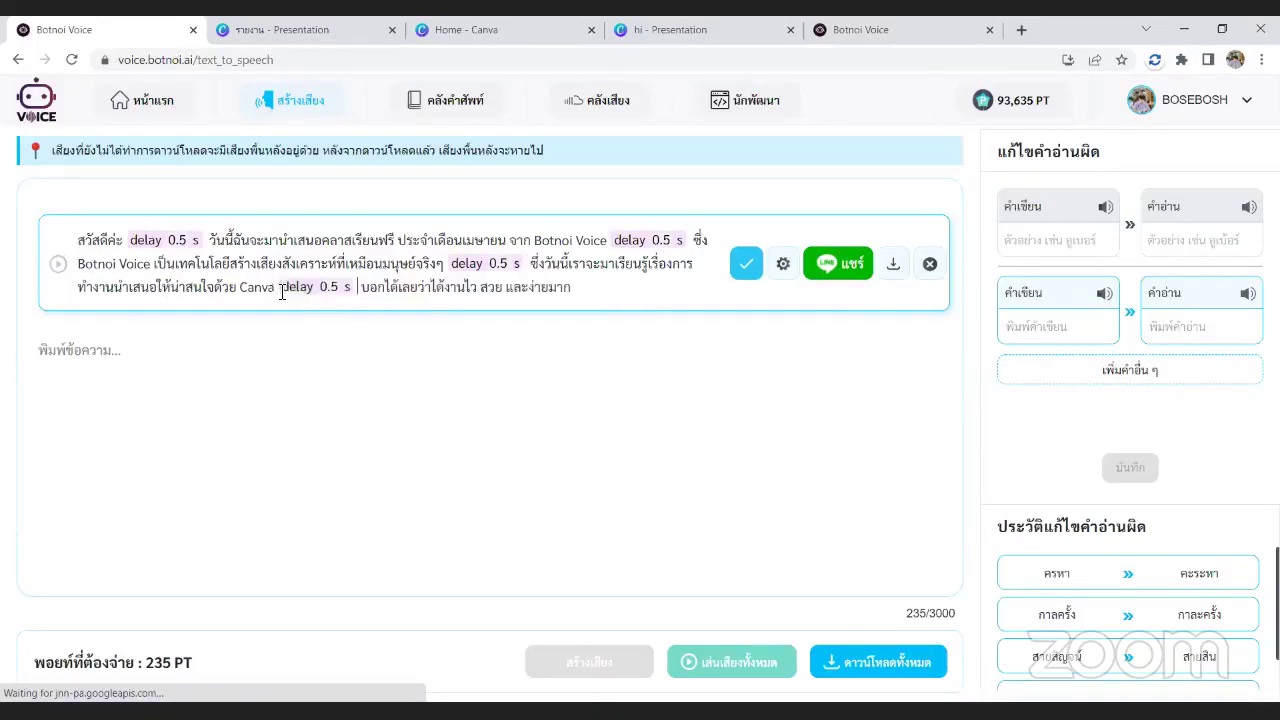
pyautogui.click(484, 293)
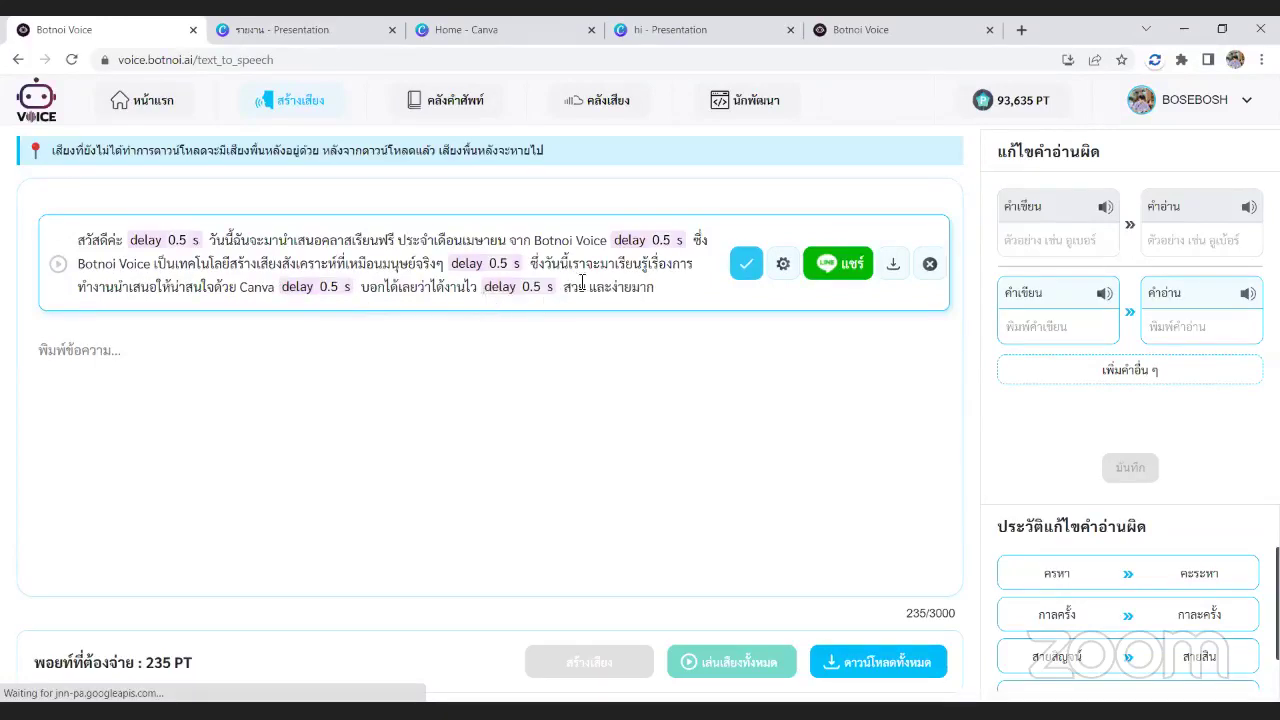
pyautogui.click(591, 292)
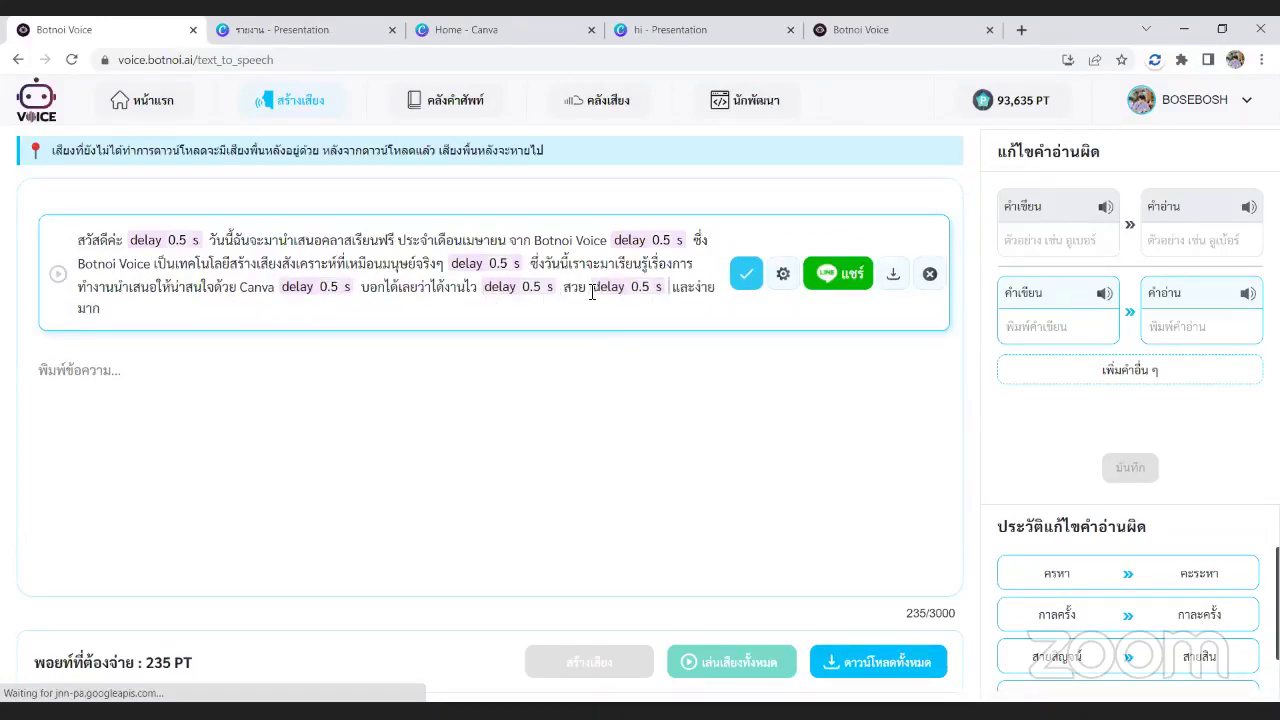
# - Save the pause edits to regenerate the narration, then play the result
pyautogui.click(746, 276)
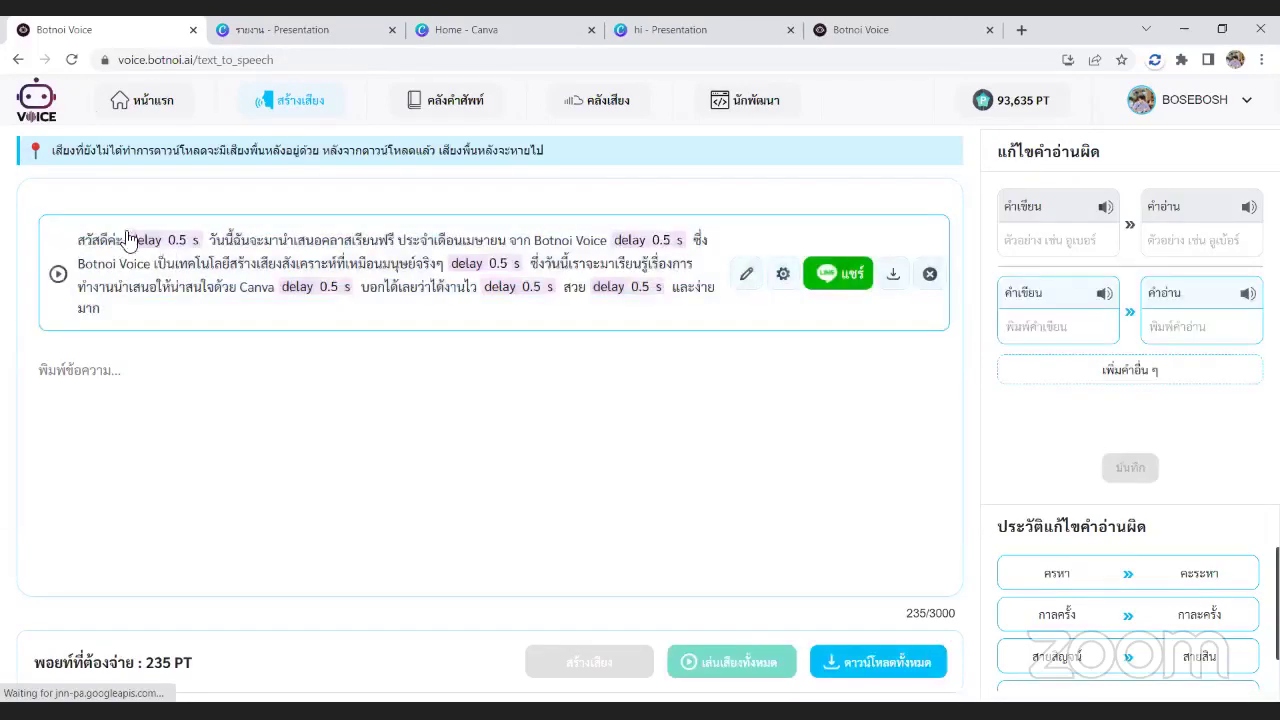
pyautogui.click(58, 274)
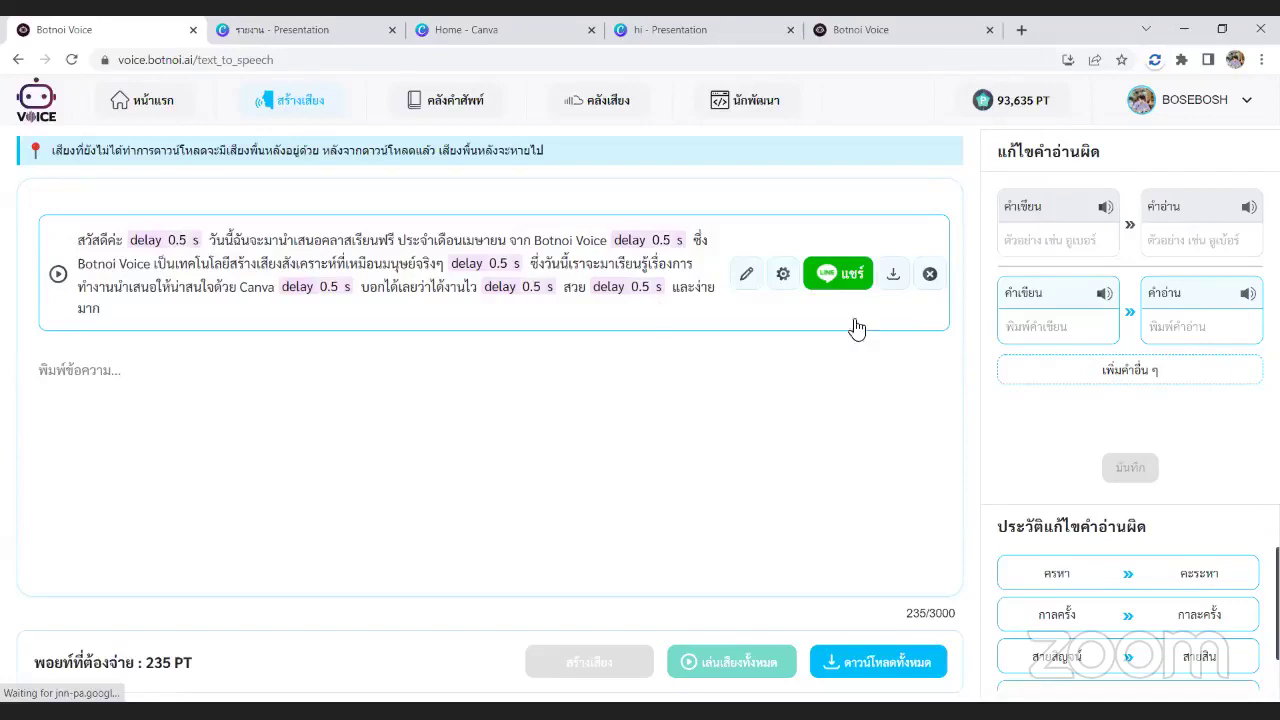
# - Download the narration as an mp3 file and dismiss the success message
pyautogui.click(894, 274)
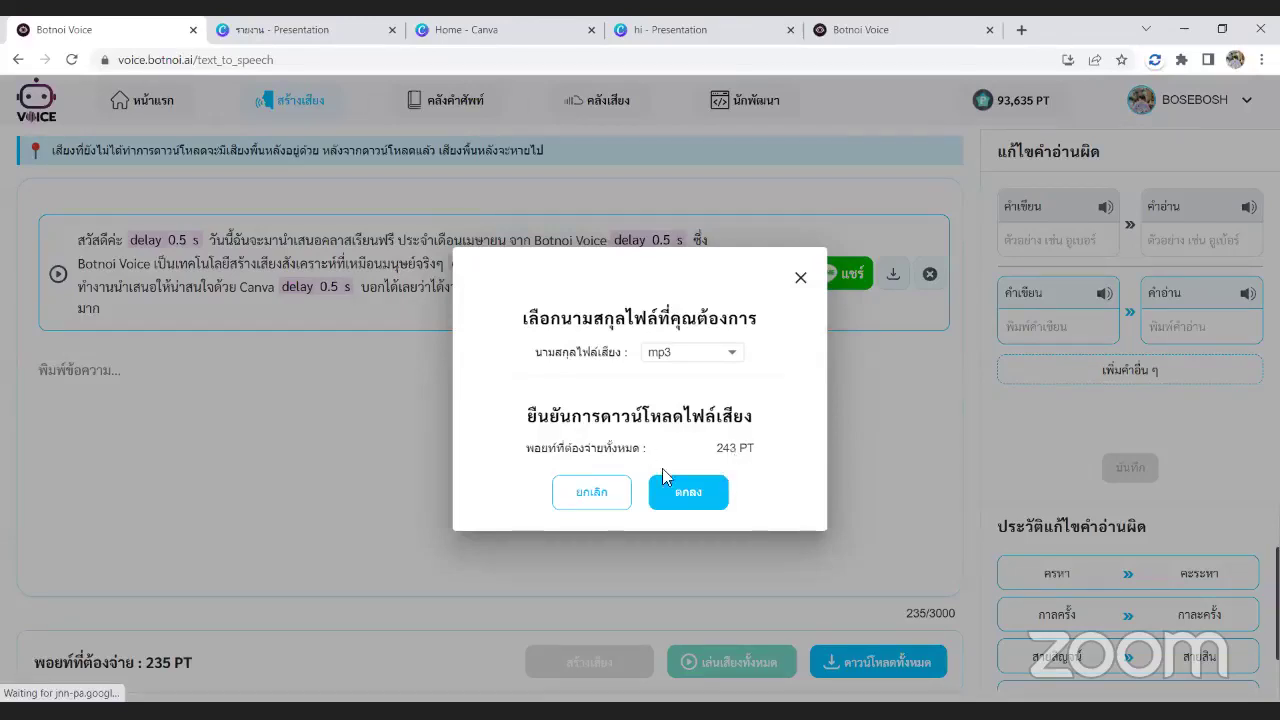
pyautogui.click(712, 490)
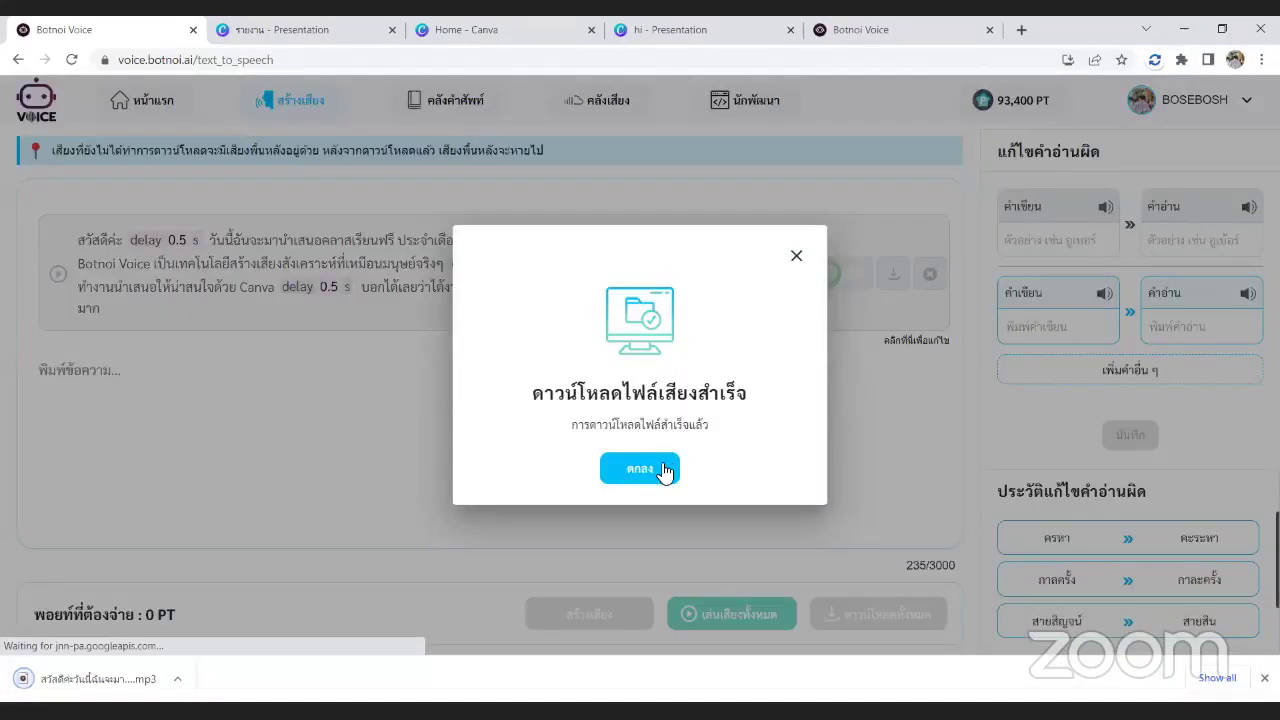
pyautogui.click(664, 470)
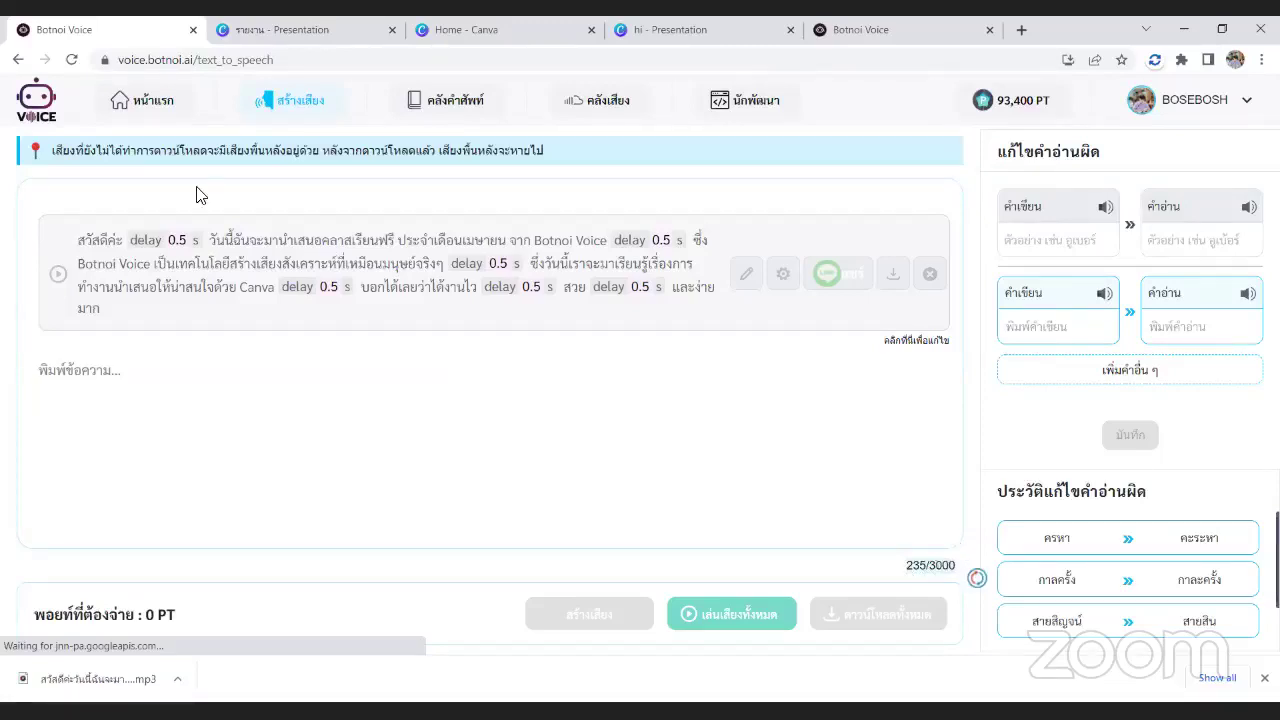
pyautogui.click(616, 416)
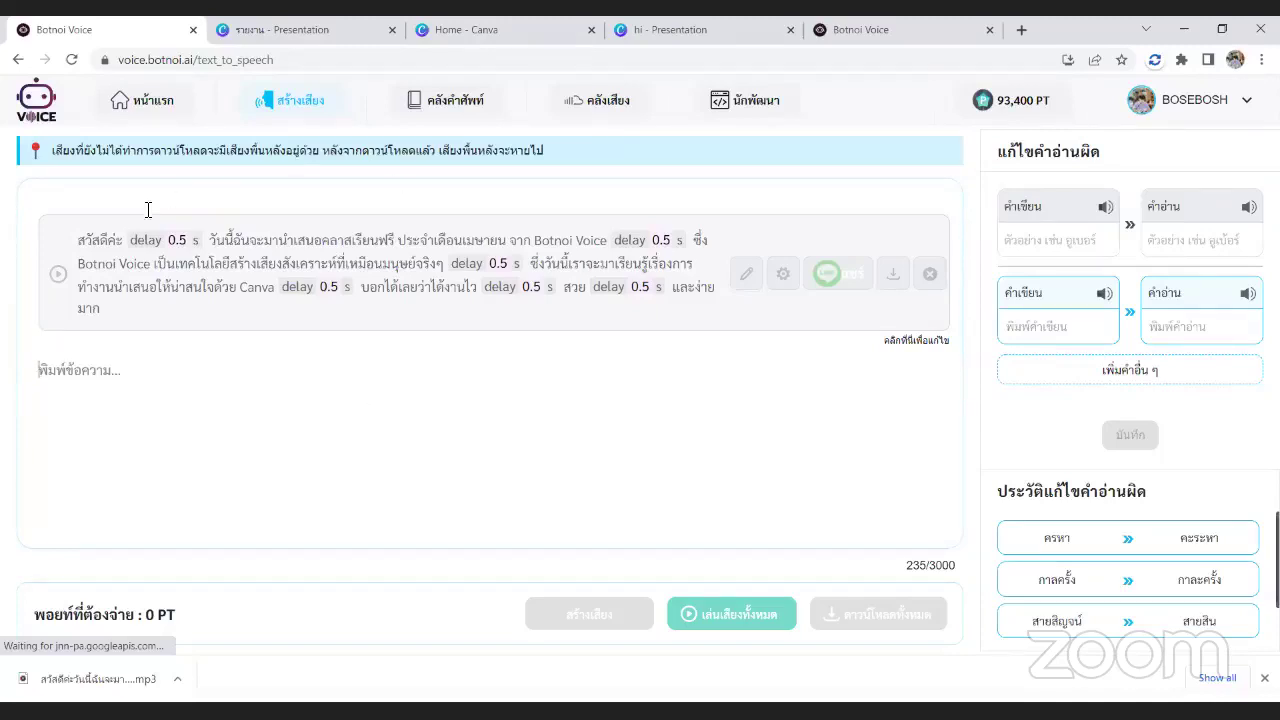
# - Preview the example reading in the add-mispronunciation form, then return to สร้างเสียง
pyautogui.click(453, 122)
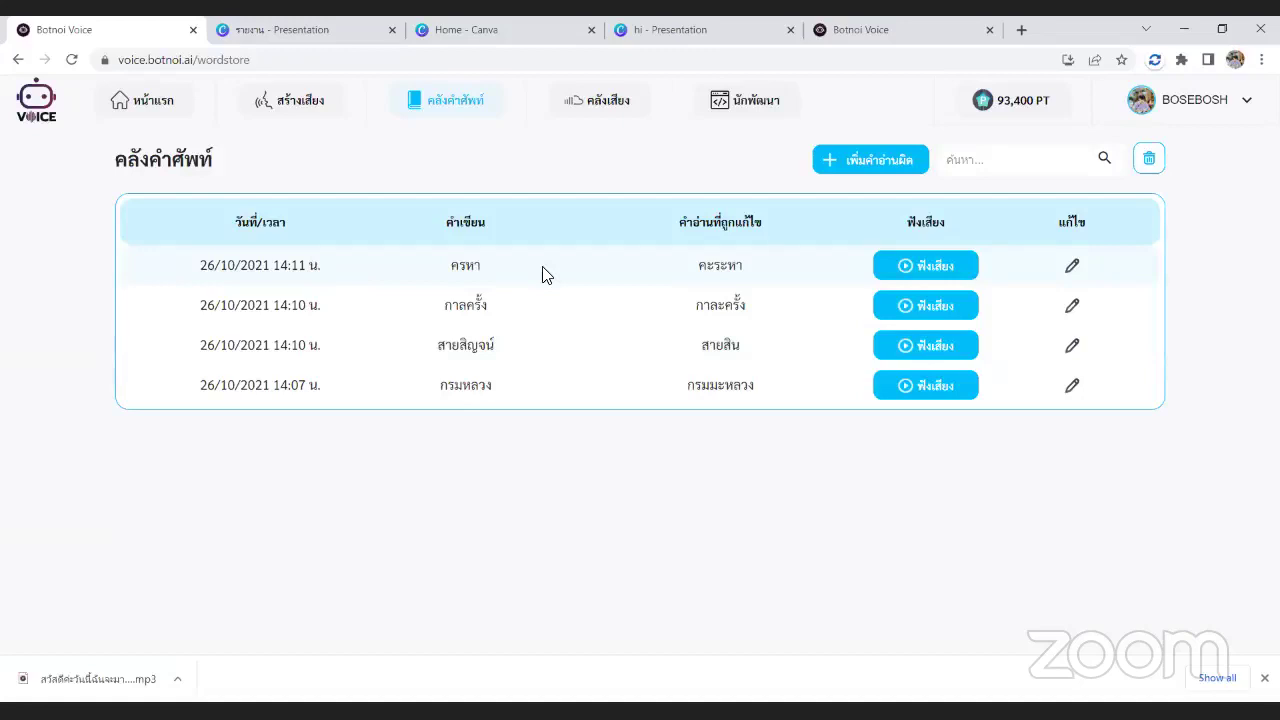
pyautogui.click(856, 159)
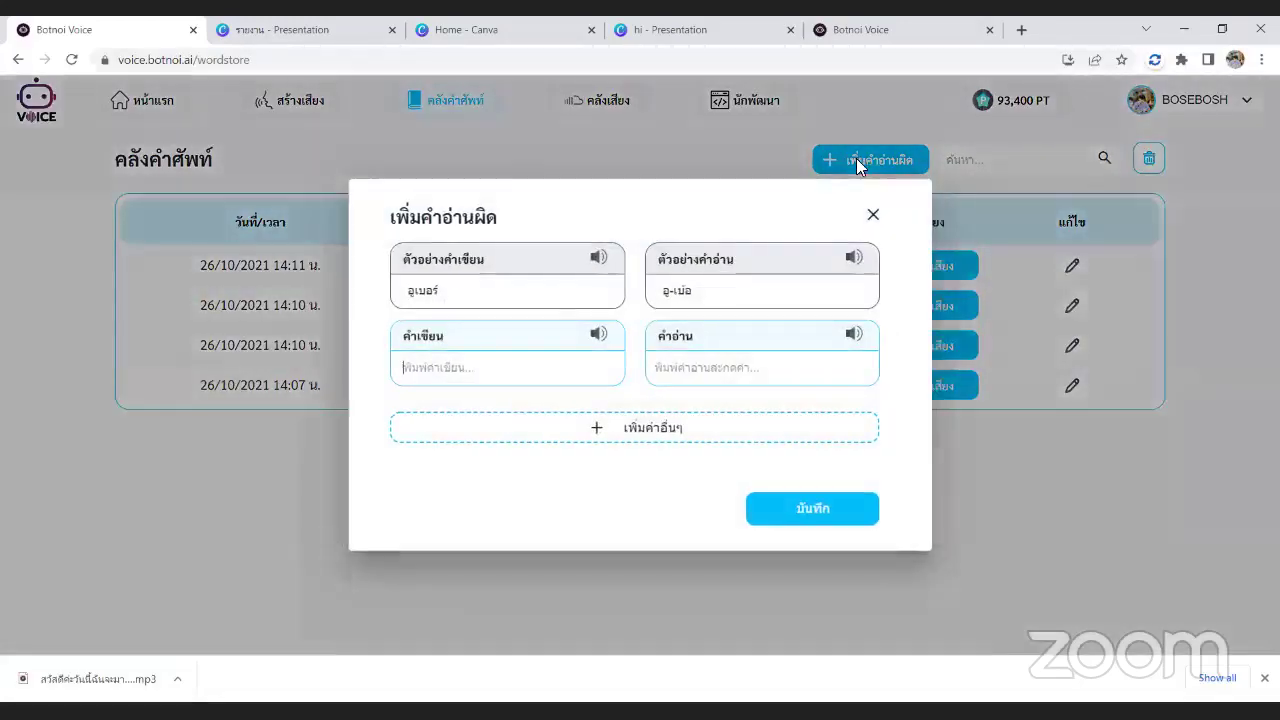
pyautogui.click(404, 366)
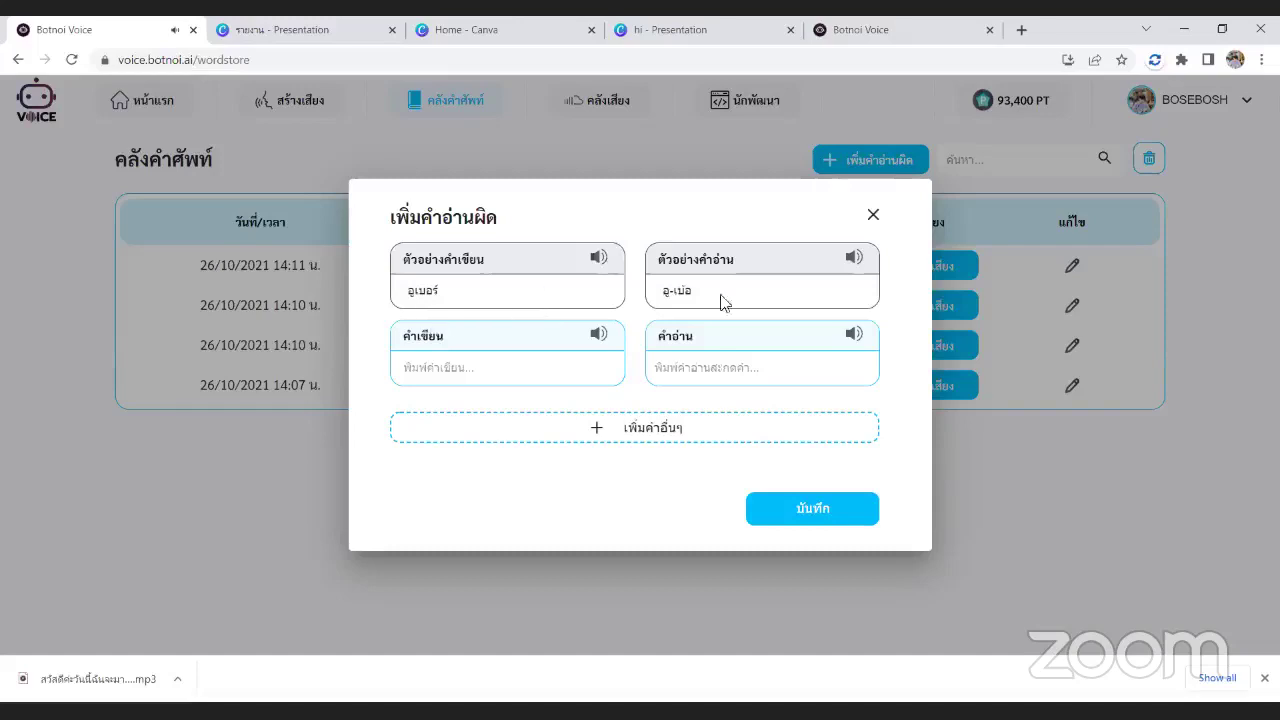
pyautogui.click(852, 258)
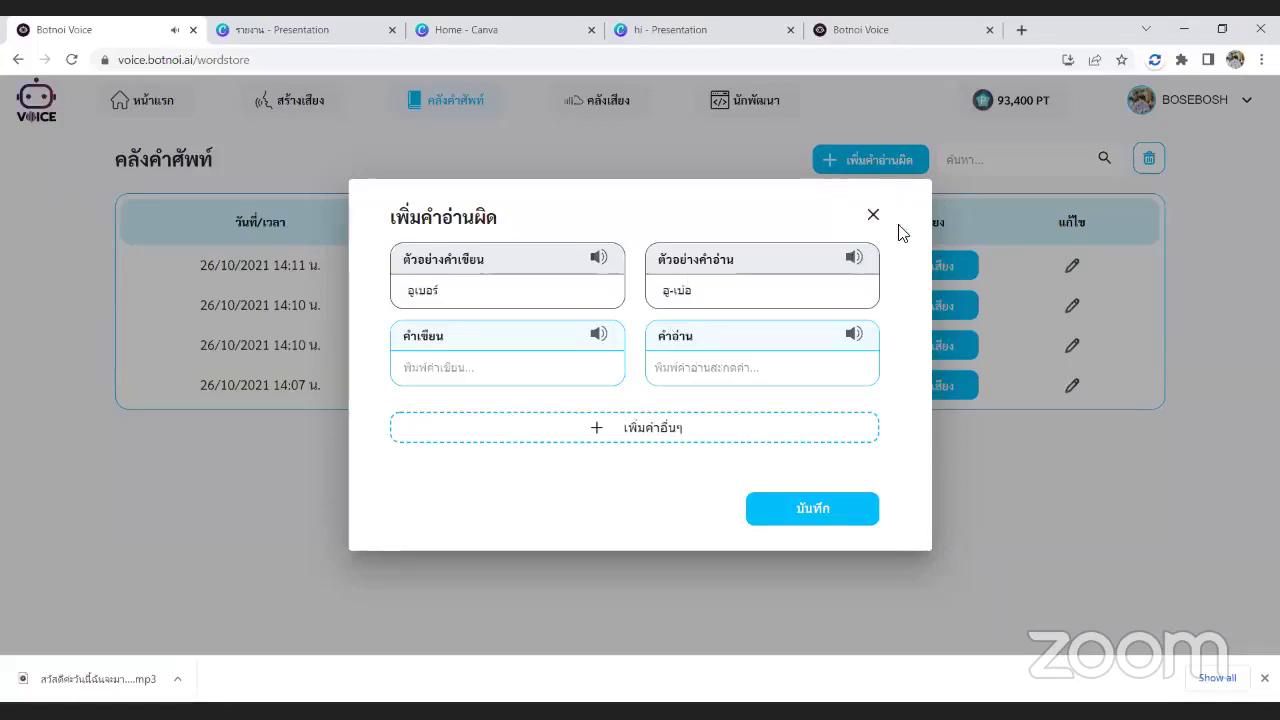
pyautogui.click(873, 215)
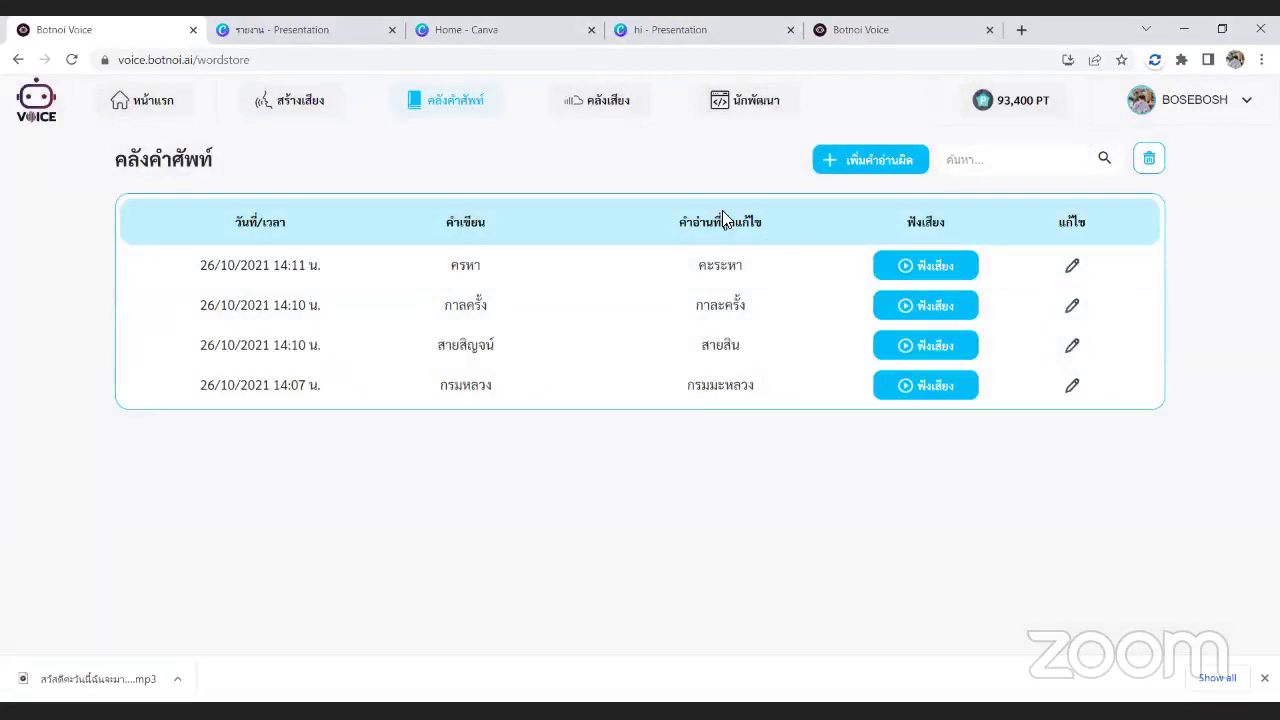
pyautogui.click(282, 108)
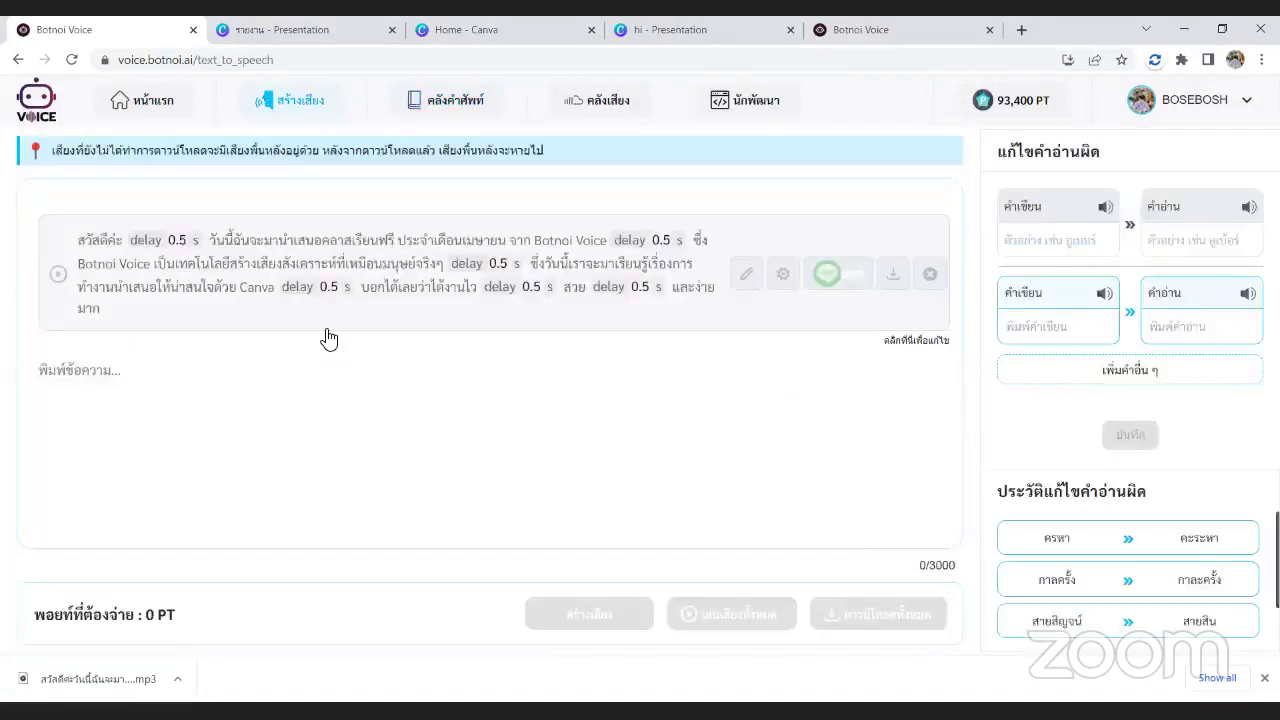
# - Pass through the word store and text-to-speech pages, then open the คลังเสียง audio list
pyautogui.click(443, 102)
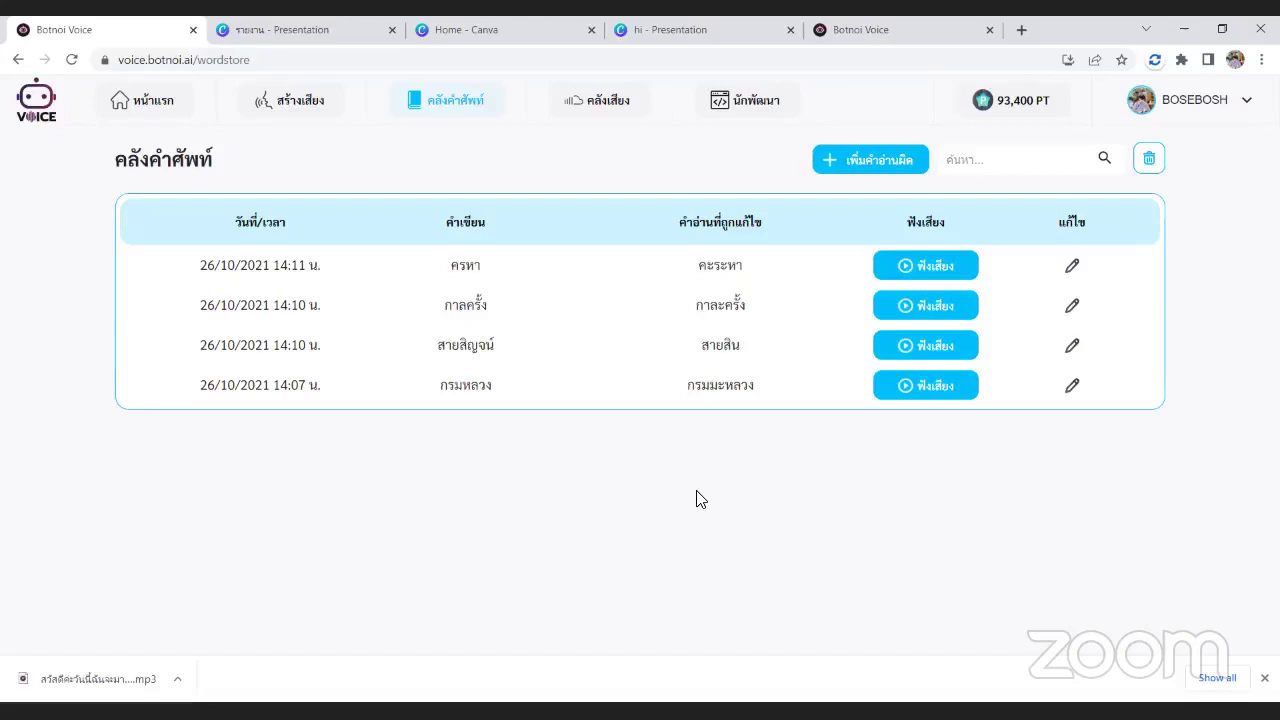
pyautogui.click(282, 116)
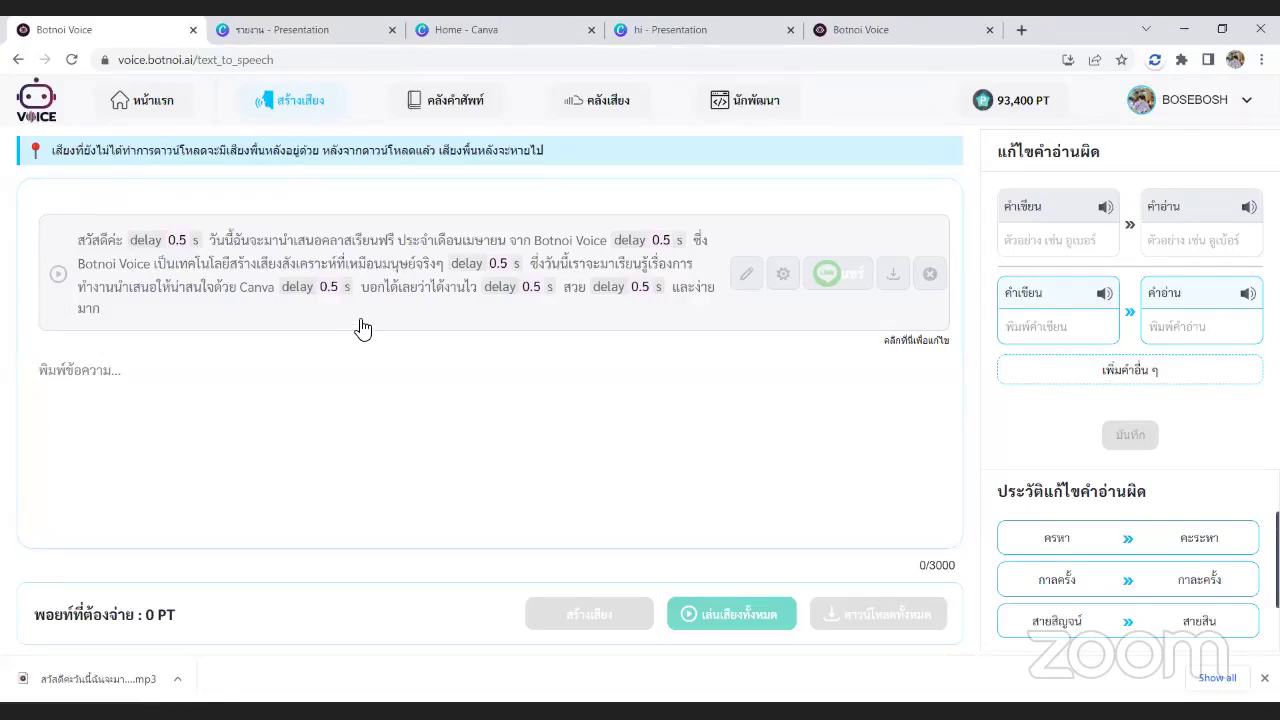
pyautogui.click(627, 105)
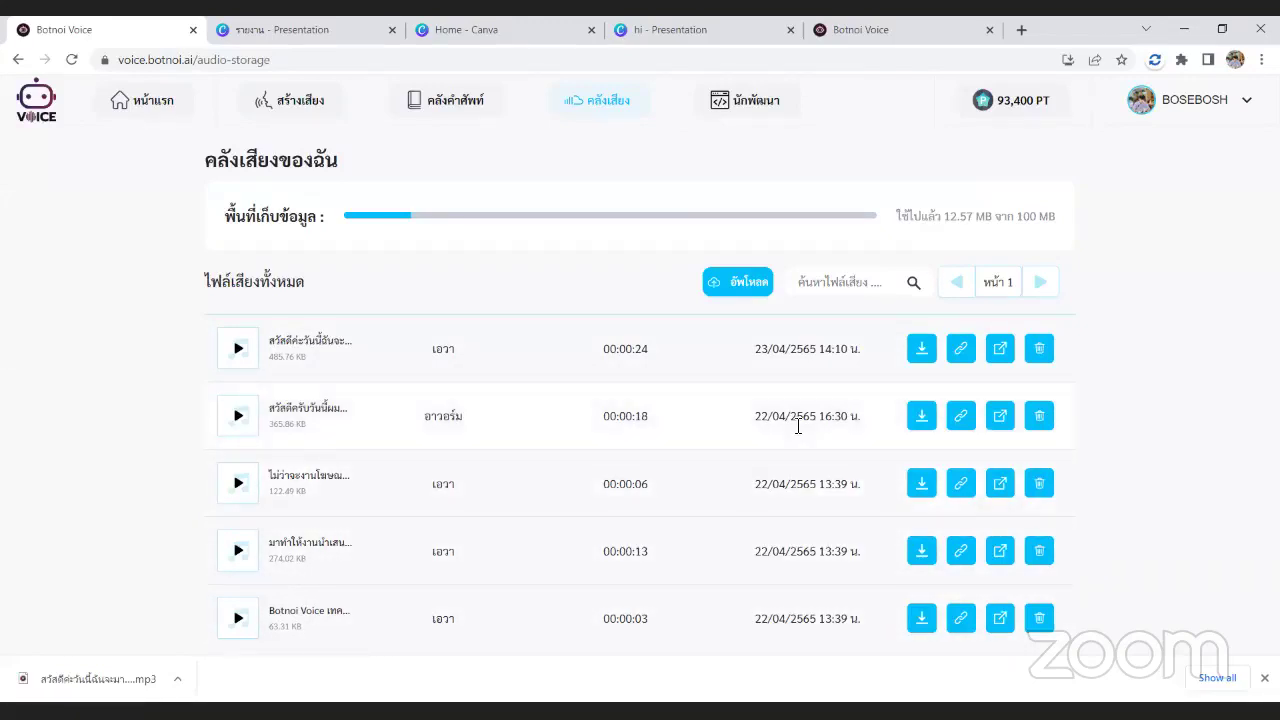
# - Browse the นักพัฒนา developer API page, then go back to the text-to-speech editor
pyautogui.click(745, 106)
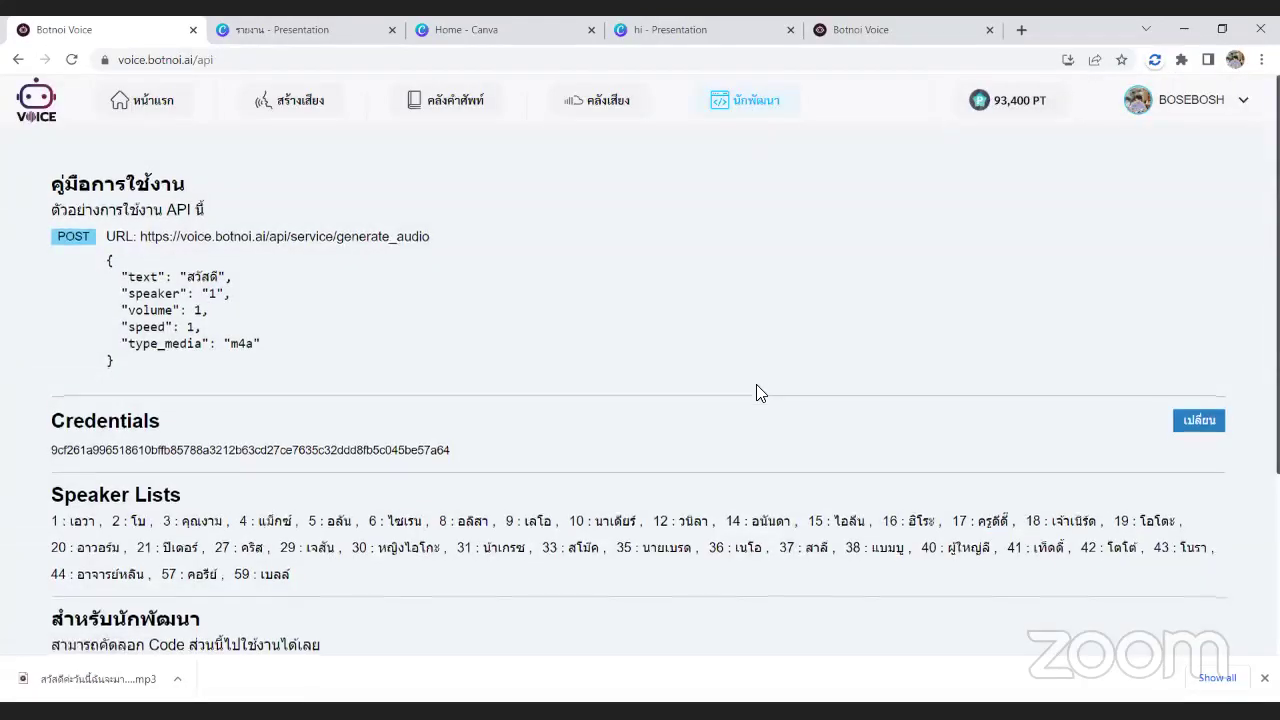
pyautogui.scroll(-3, 756, 384)
pyautogui.scroll(3, 756, 384)
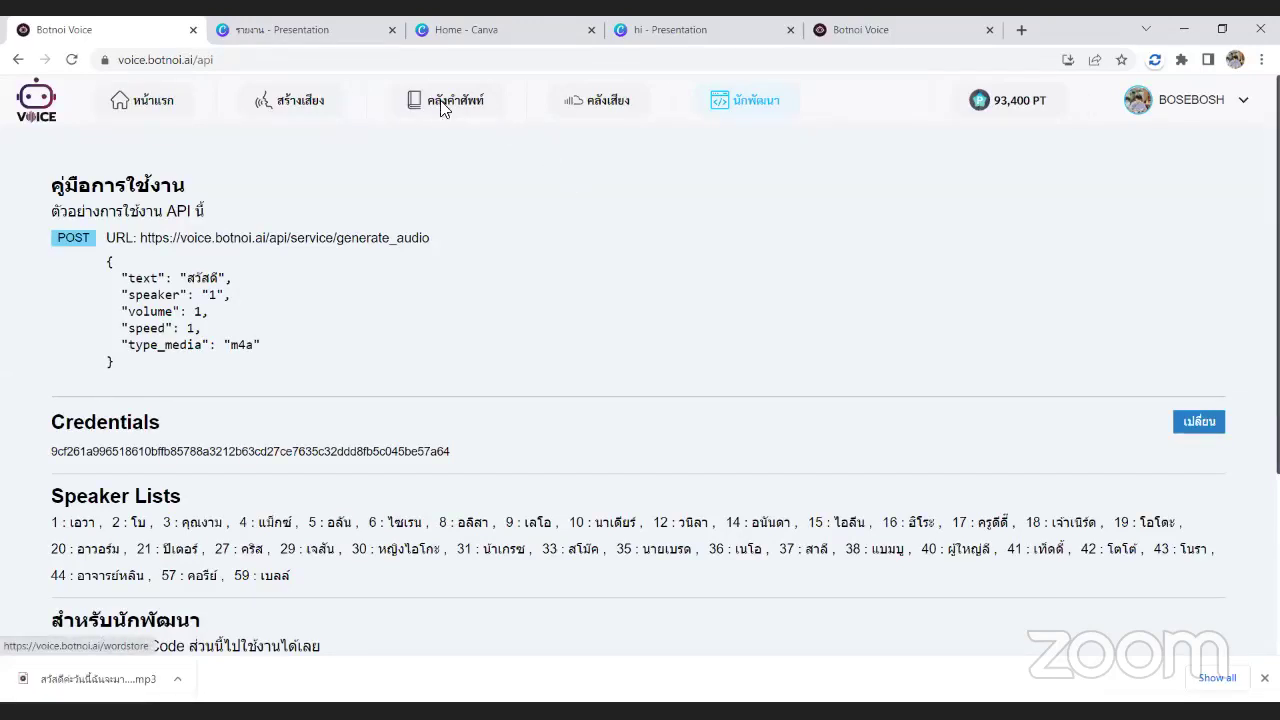
pyautogui.click(283, 104)
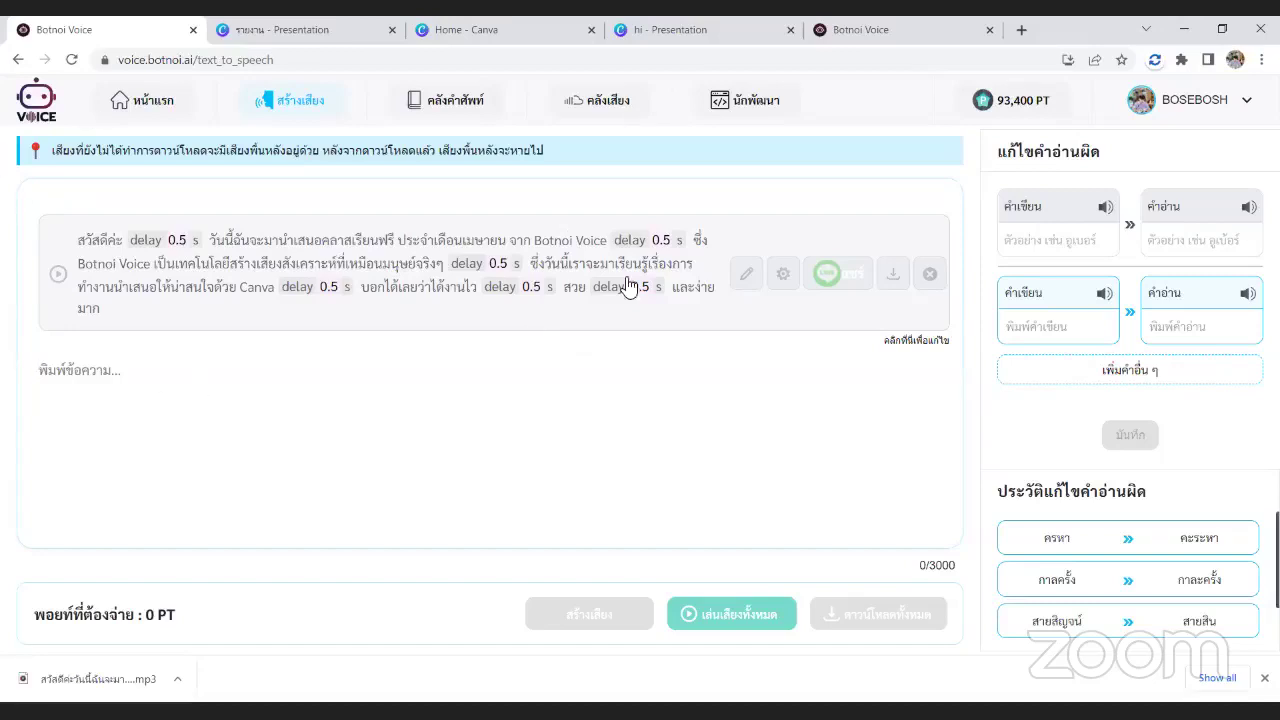
pyautogui.click(984, 118)
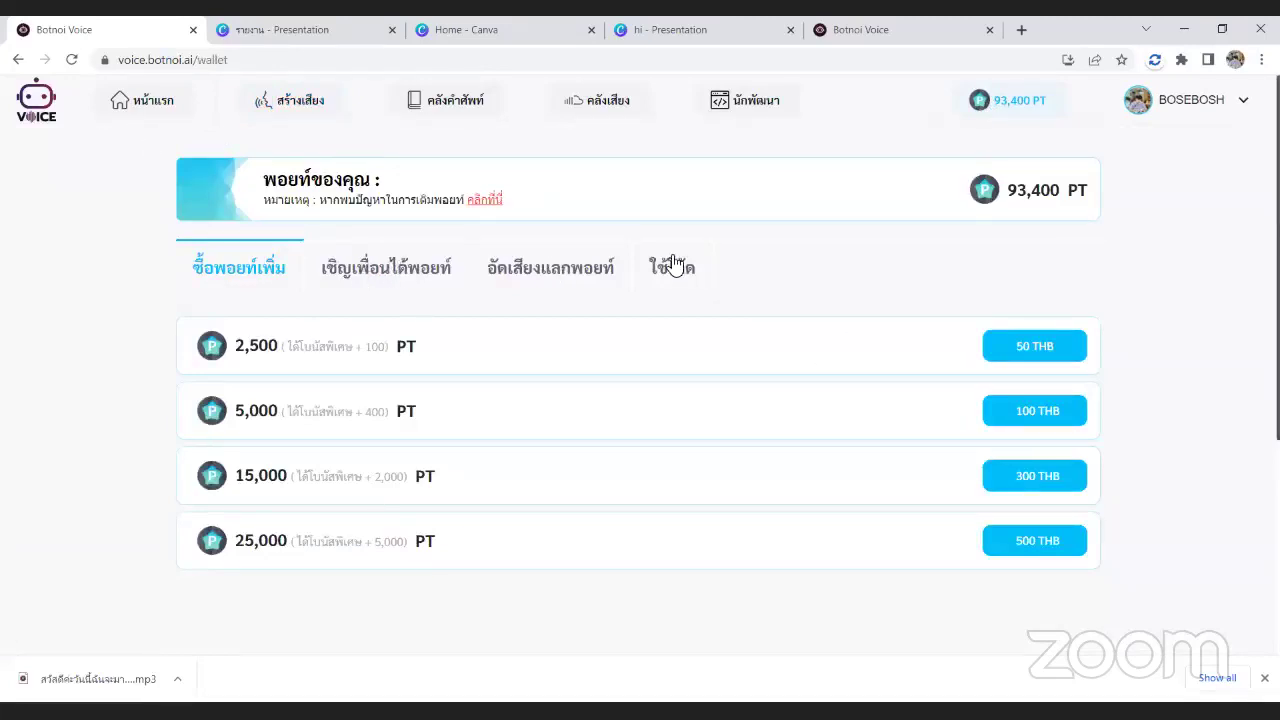
pyautogui.hotkey('alt', 'Left')
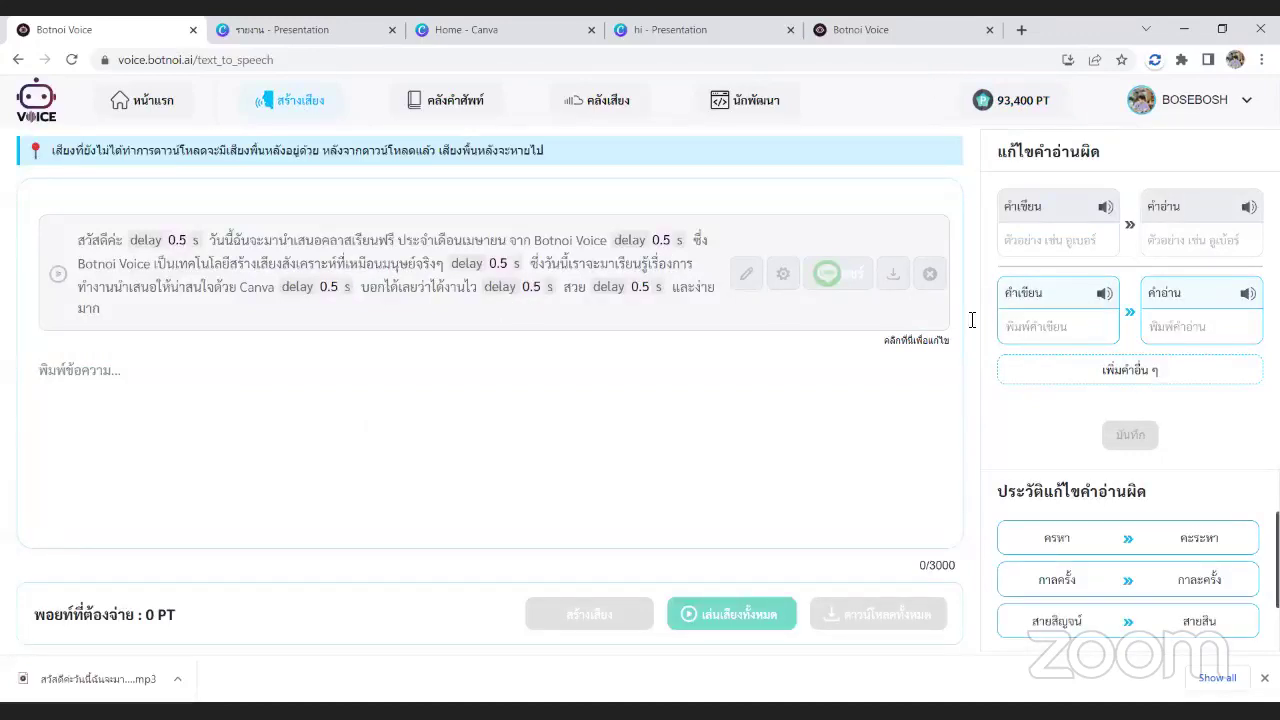
# - Check the narration's ปกติ speed and 100% volume options, then switch to the Canva presentation
pyautogui.click(783, 276)
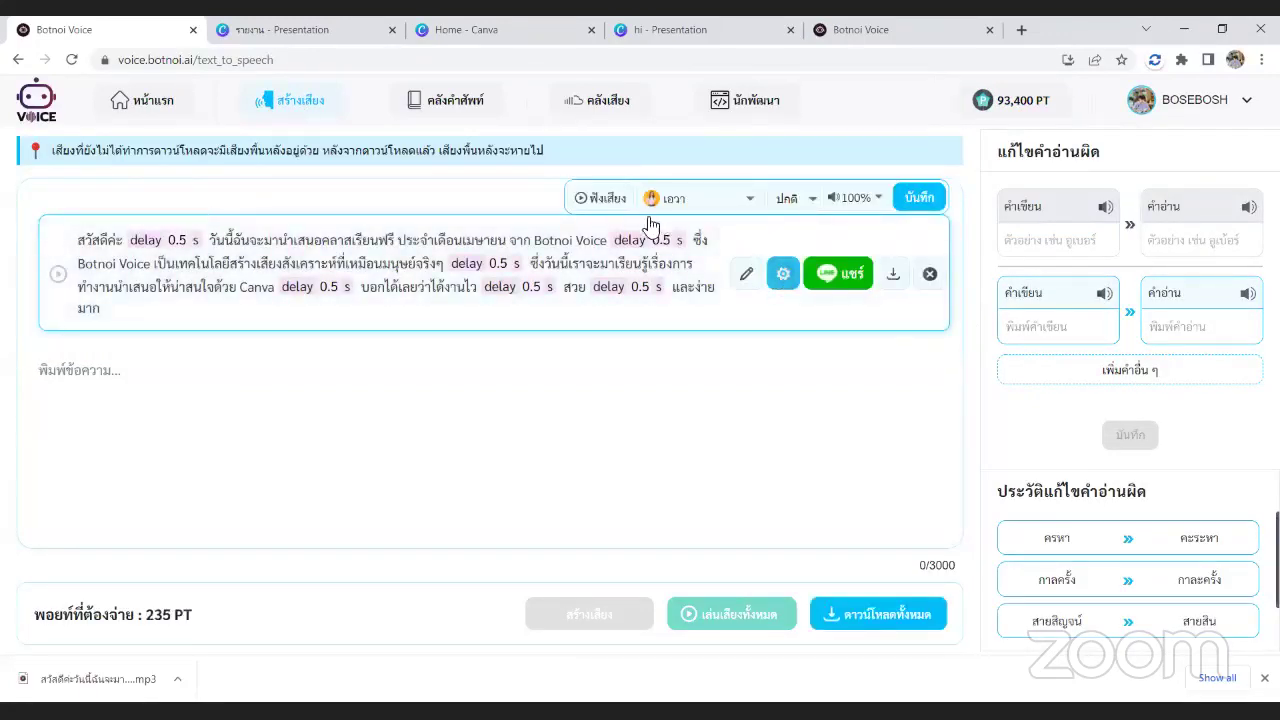
pyautogui.click(780, 199)
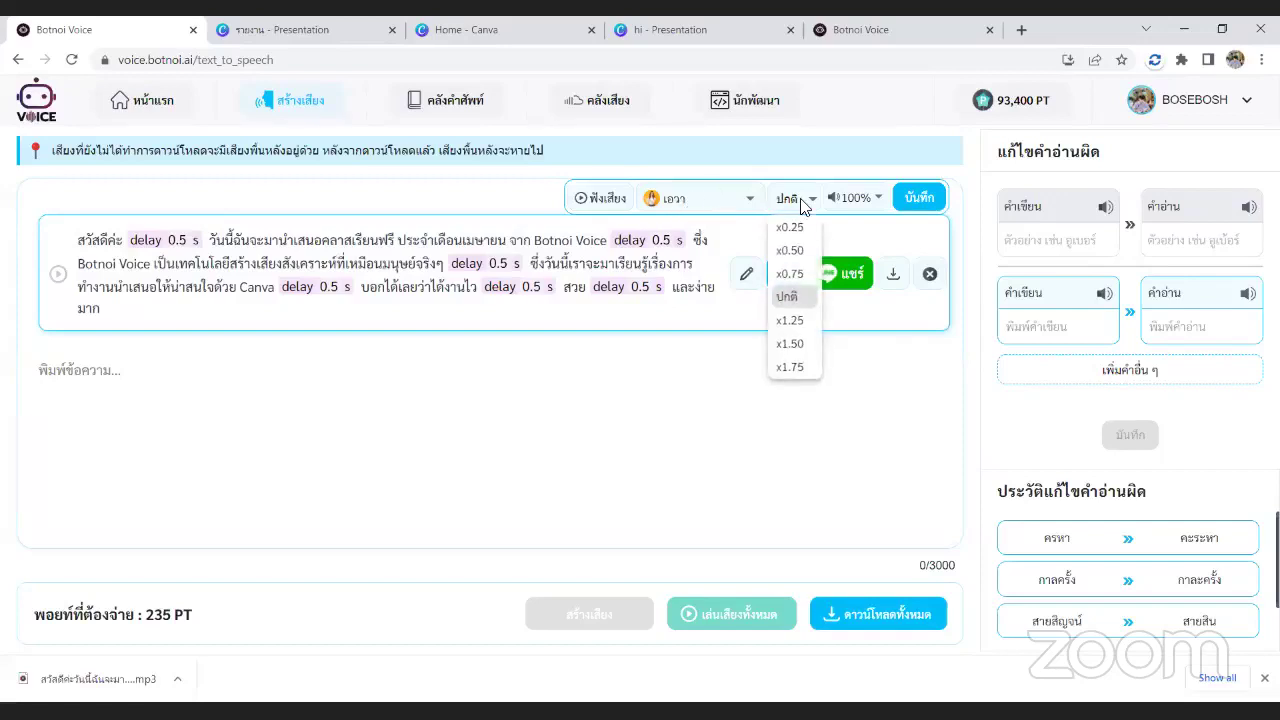
pyautogui.click(855, 203)
pyautogui.click(868, 198)
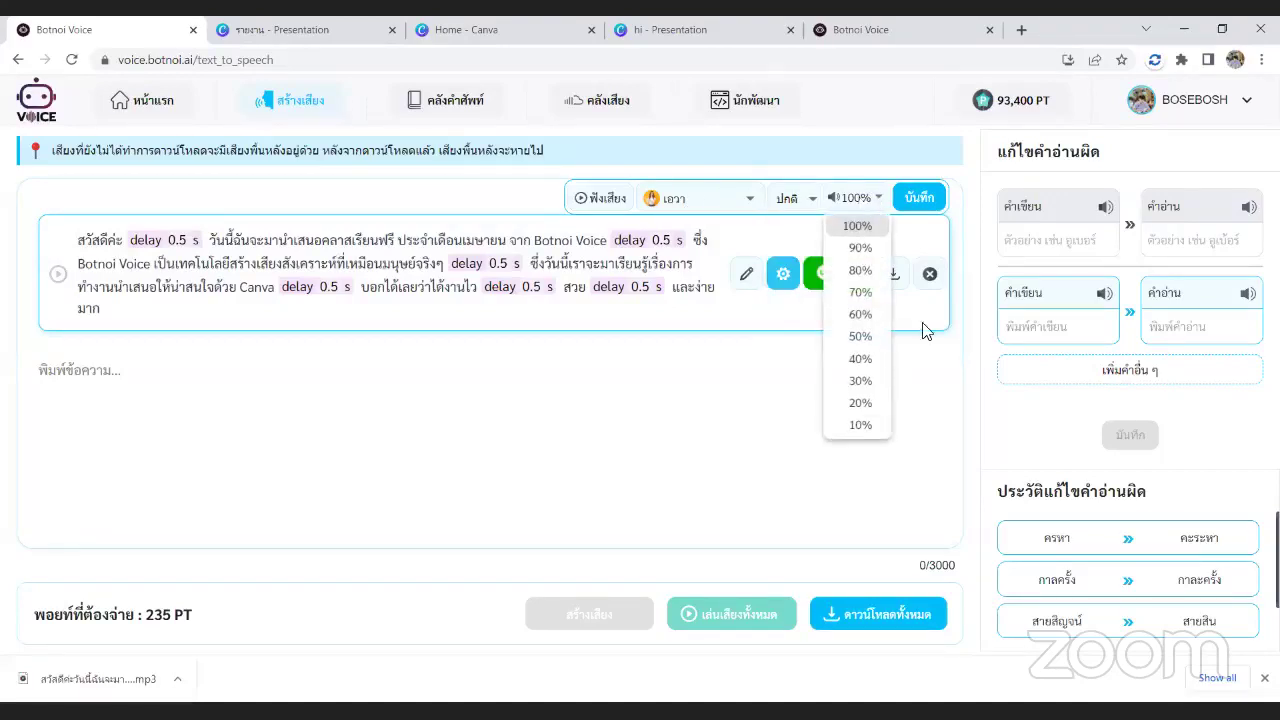
pyautogui.click(926, 380)
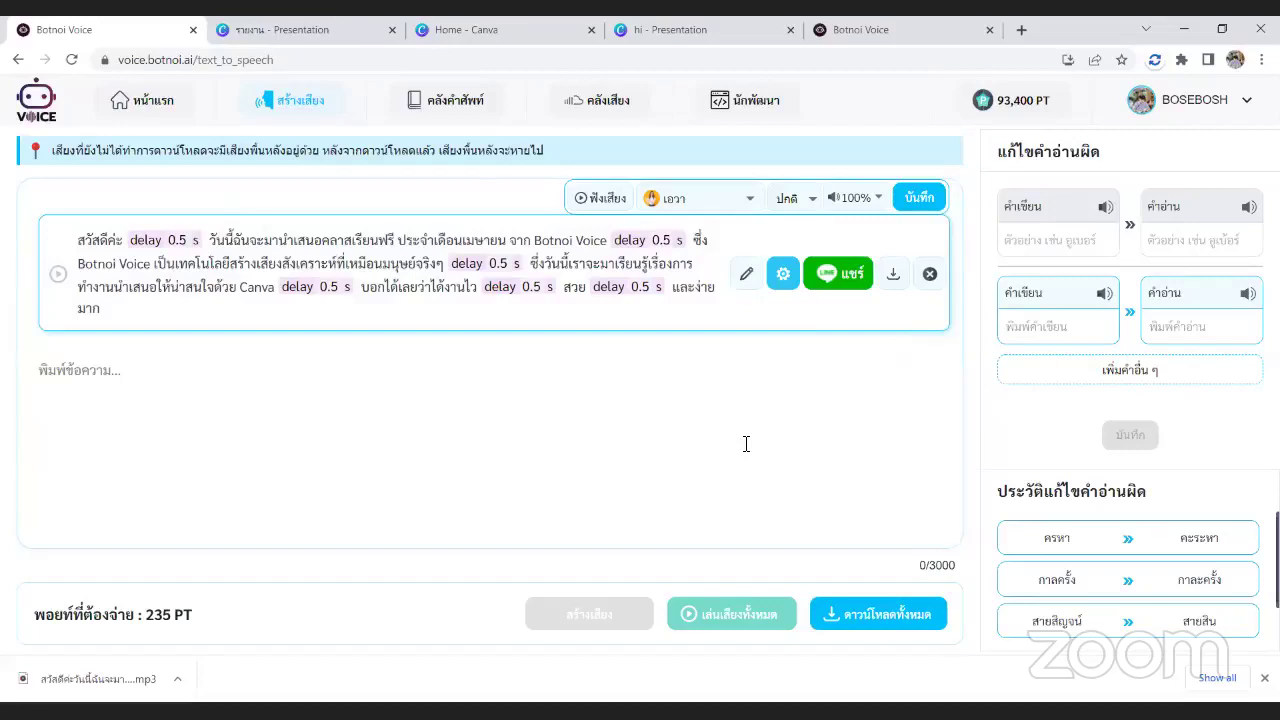
pyautogui.click(270, 27)
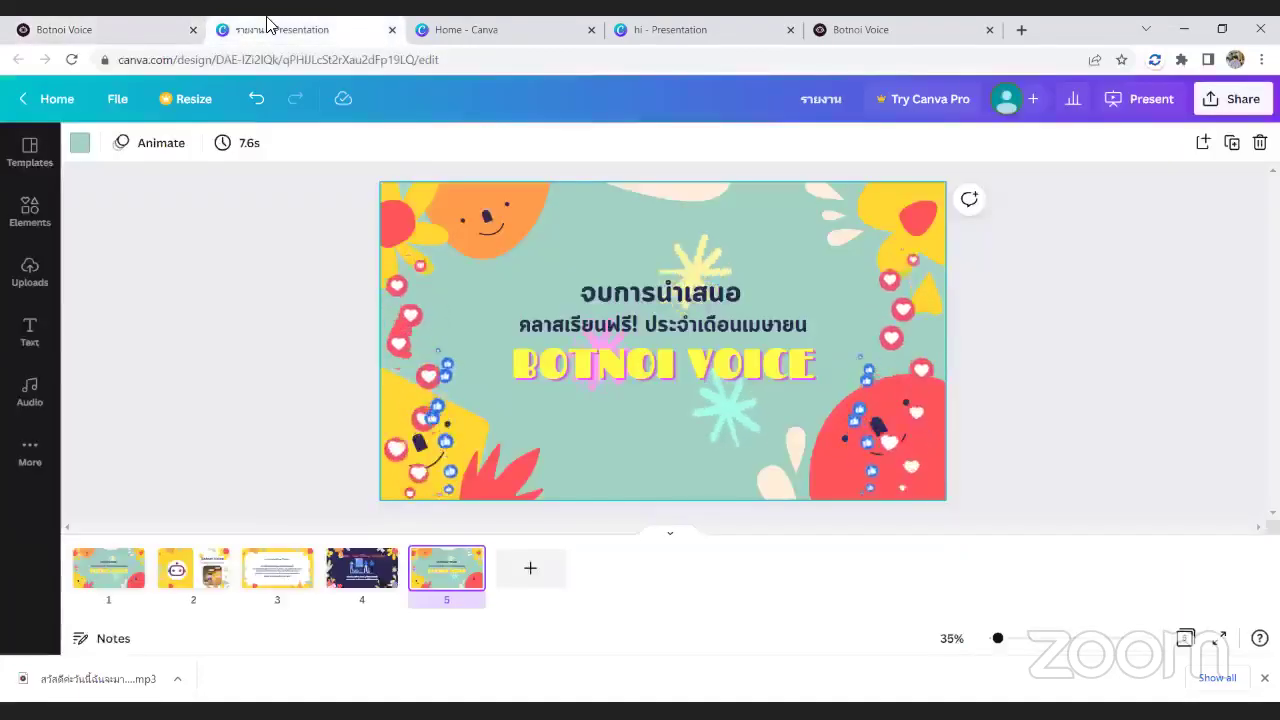
# - Look through slides 1 to 4 in the thumbnail strip
pyautogui.click(106, 585)
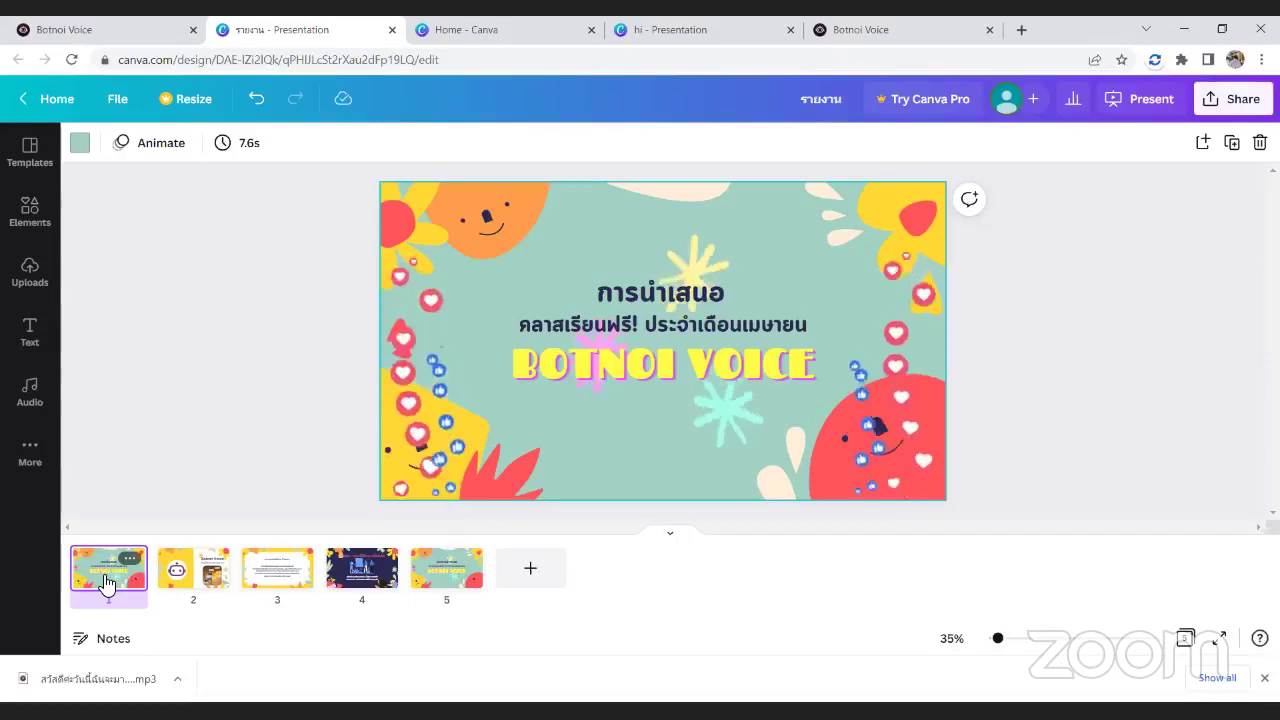
pyautogui.click(174, 573)
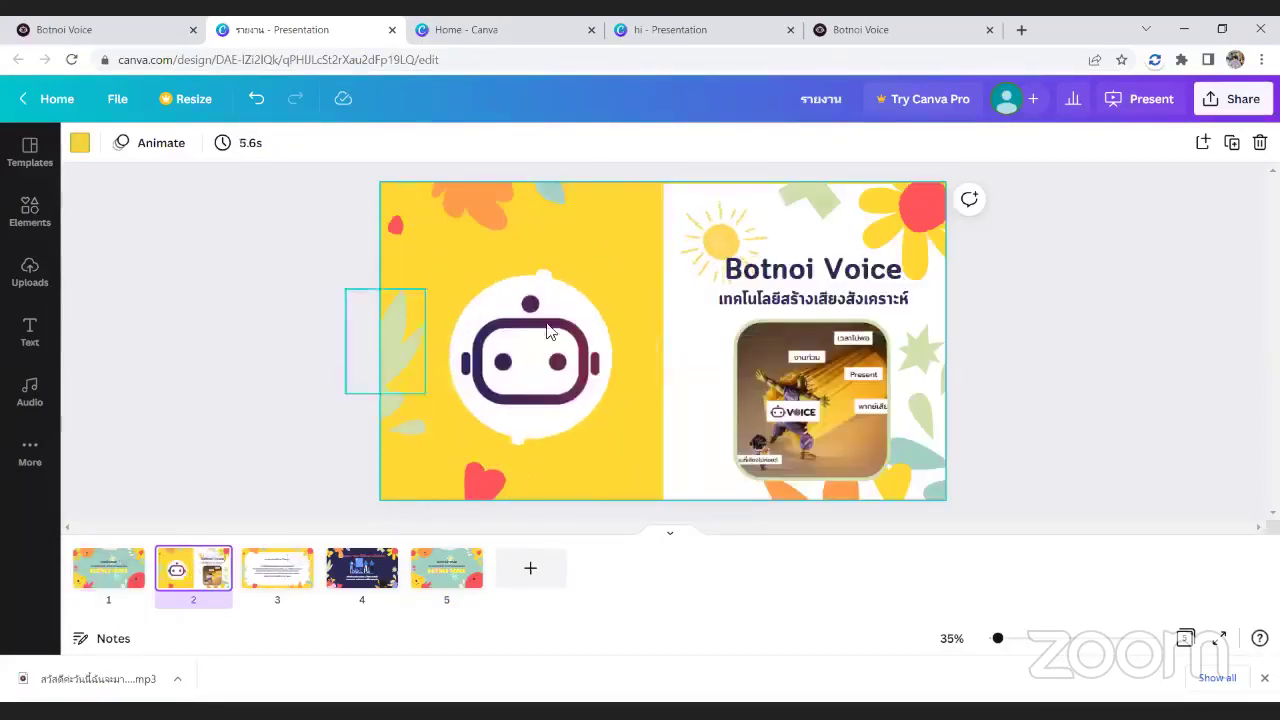
pyautogui.click(285, 578)
pyautogui.click(372, 578)
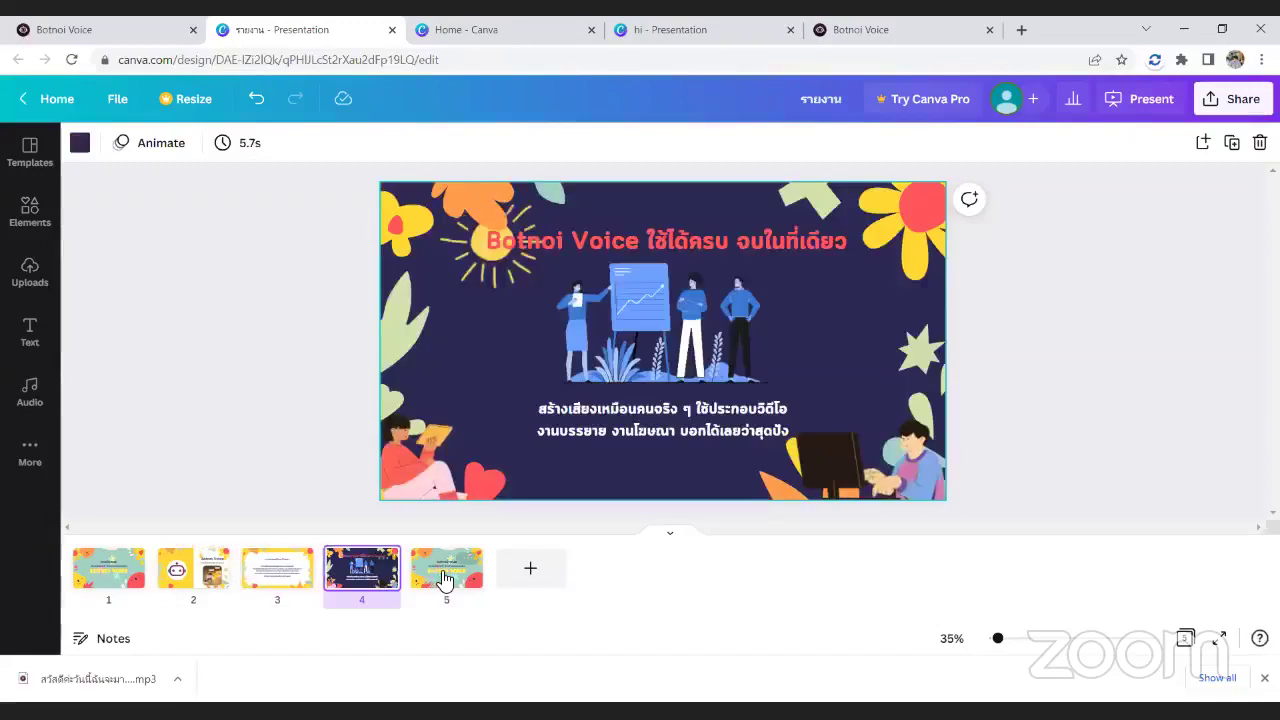
pyautogui.click(443, 580)
# - Inspect slide 4's people and computer illustrations, sun decoration, title and body text
pyautogui.click(368, 577)
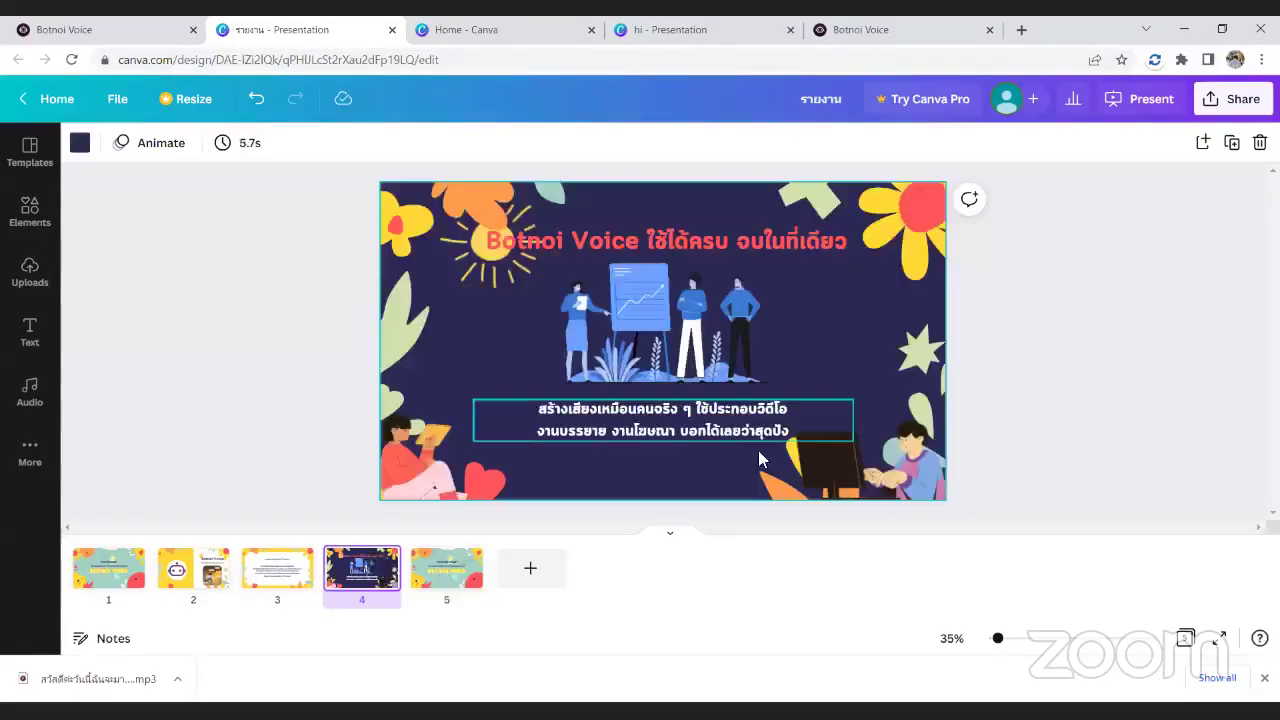
pyautogui.click(653, 335)
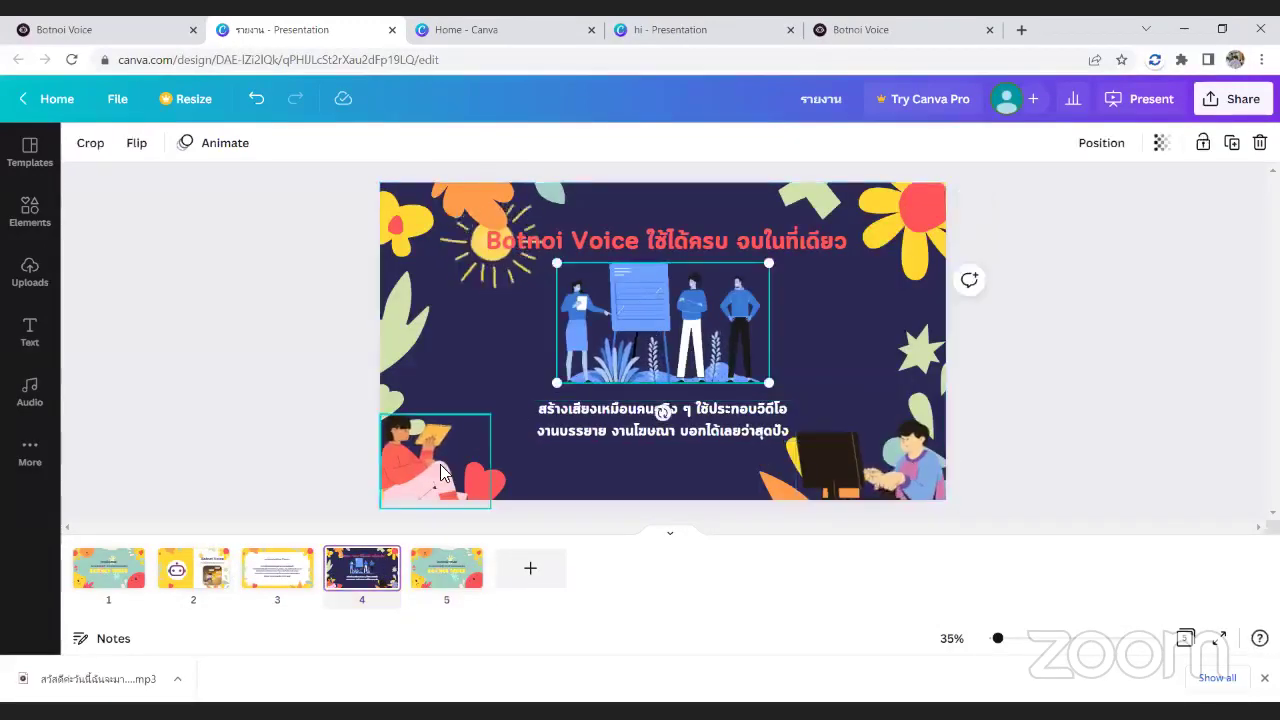
pyautogui.click(905, 475)
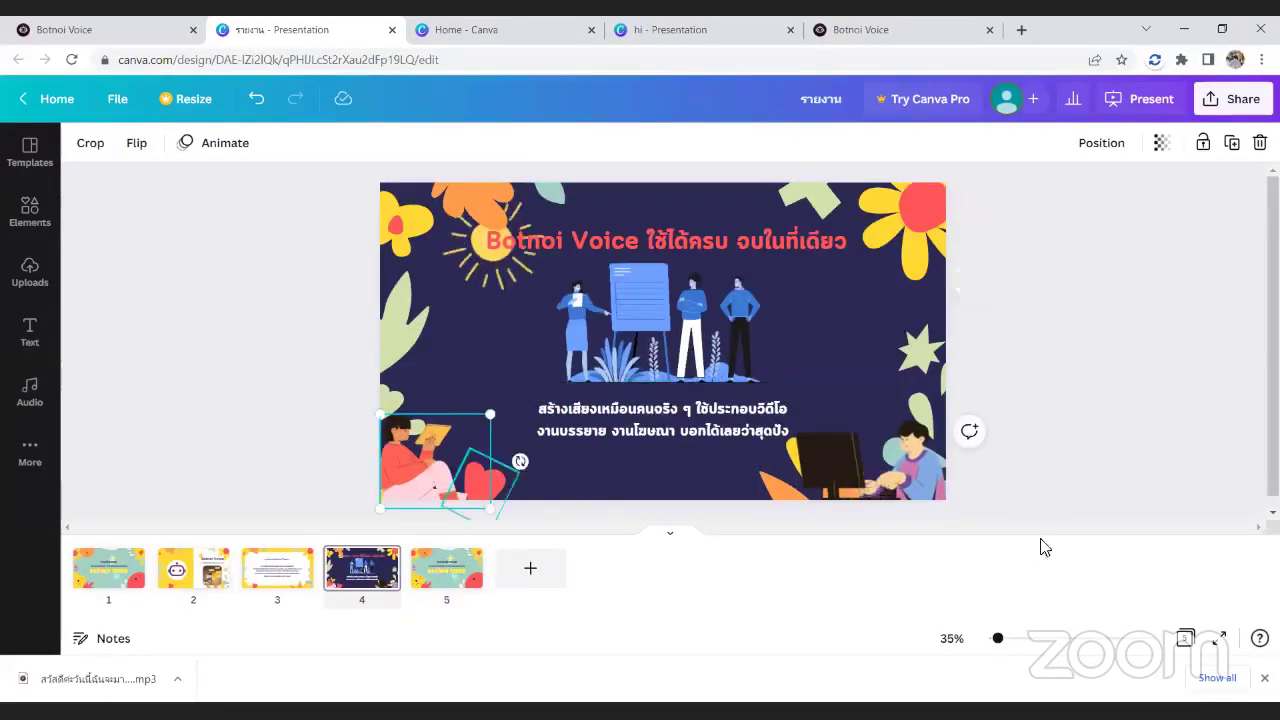
pyautogui.click(490, 278)
pyautogui.click(530, 242)
pyautogui.click(685, 410)
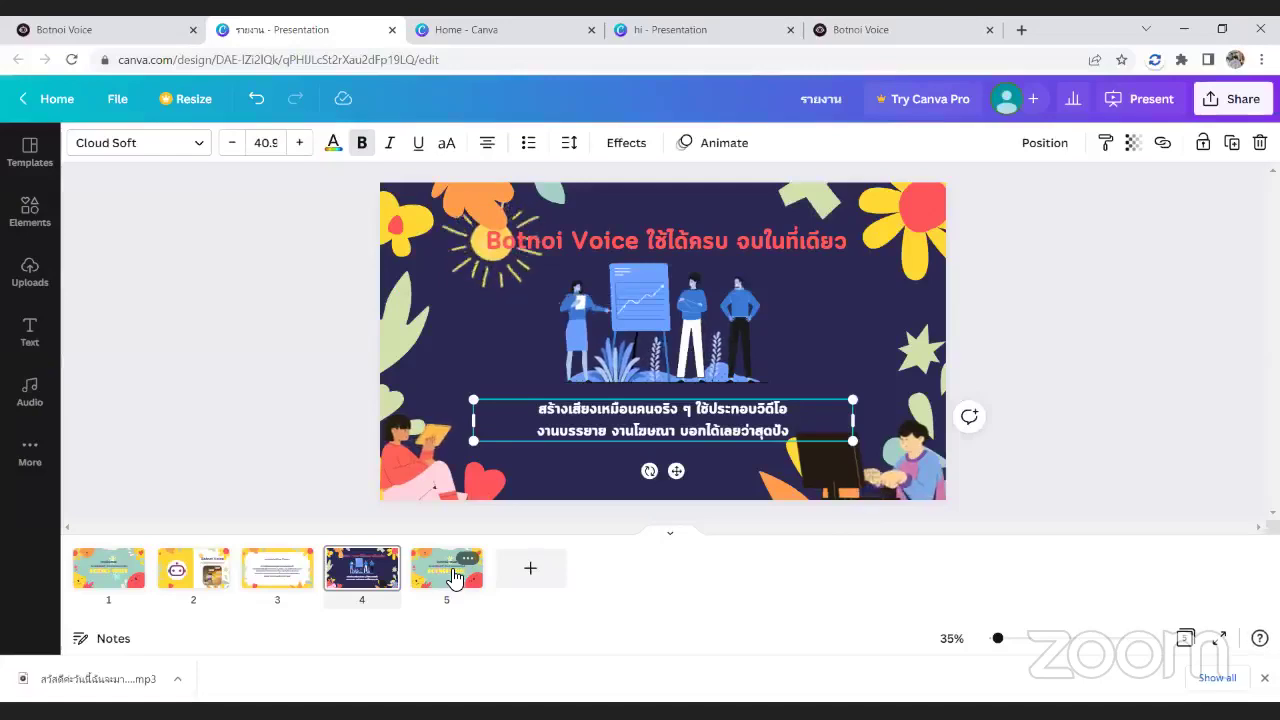
# - Review all five slides again, then show the page animation choices for slide 1
pyautogui.click(107, 590)
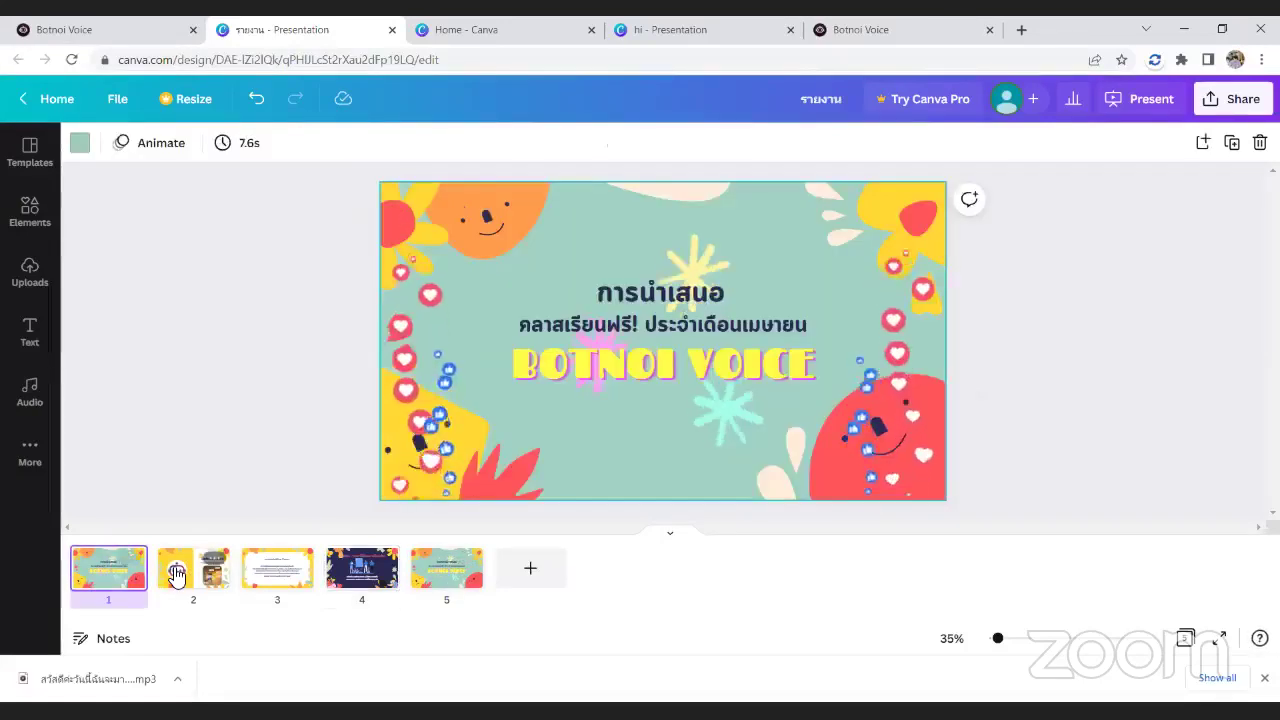
pyautogui.click(193, 568)
pyautogui.click(274, 569)
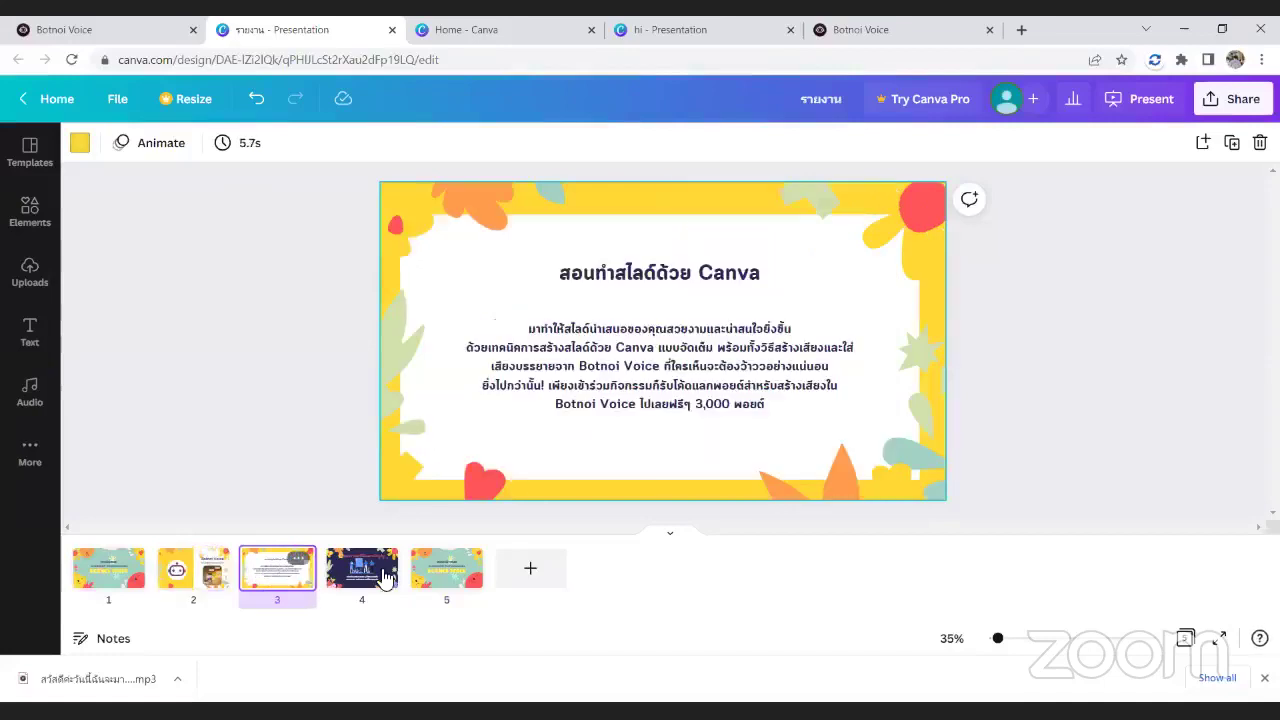
pyautogui.click(377, 580)
pyautogui.click(441, 586)
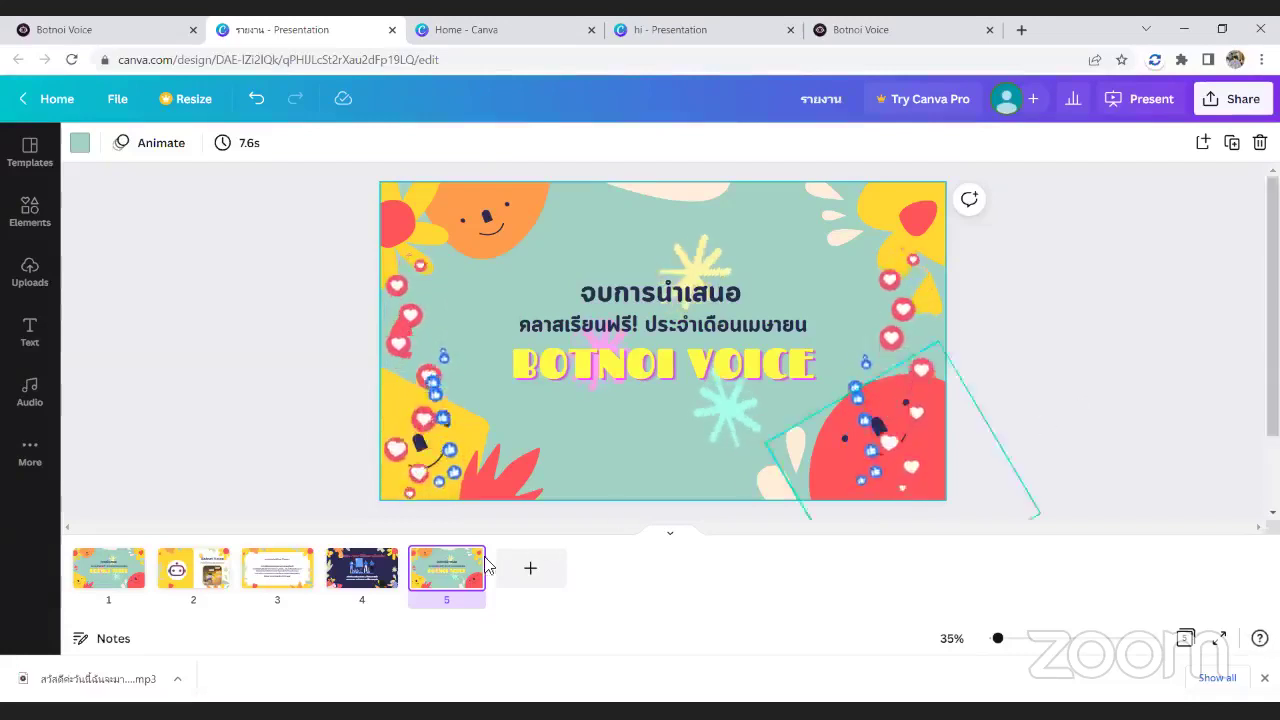
pyautogui.click(97, 587)
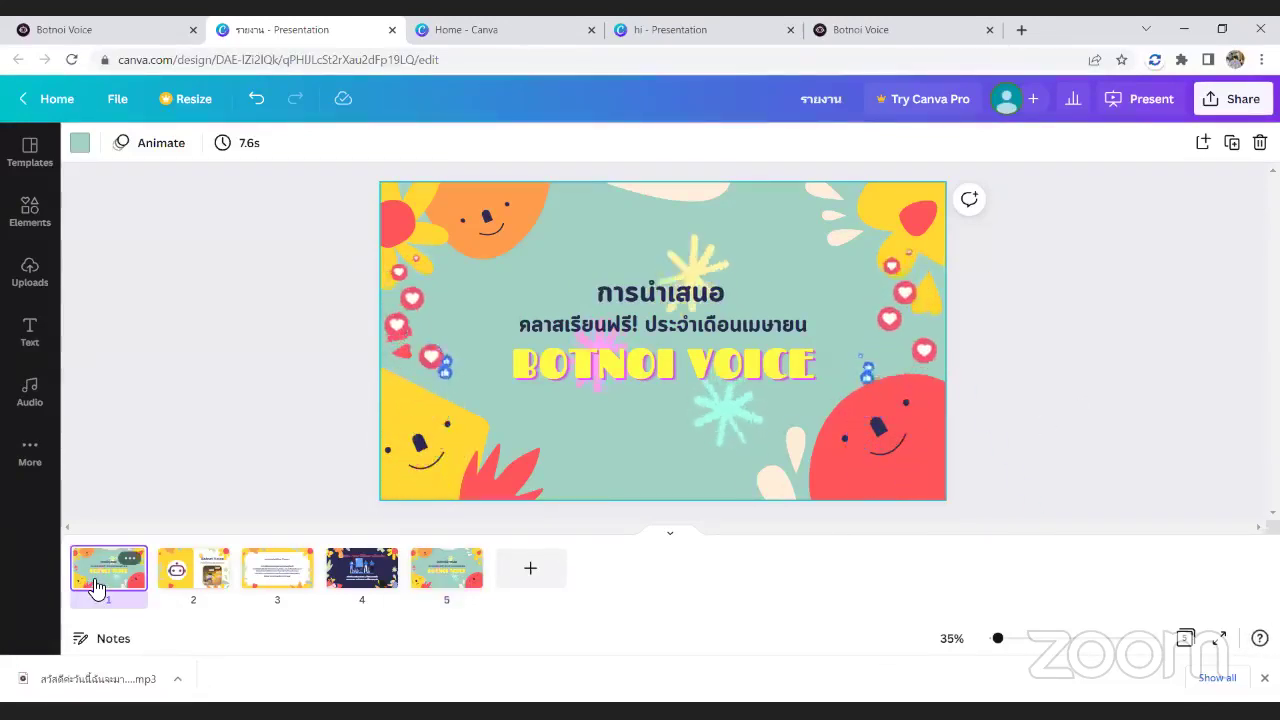
pyautogui.click(148, 143)
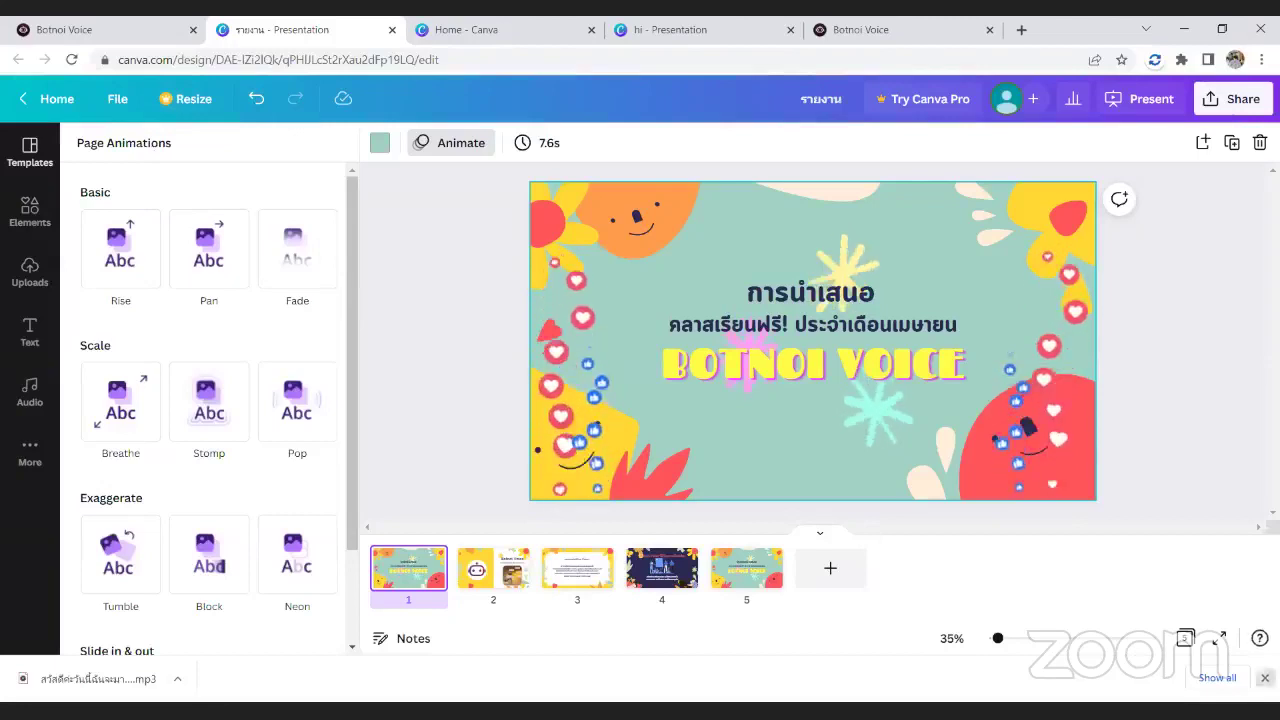
# - Close the download notice and preview Pop, Stomp, Breathe, Tumble and Neon on the title slide
pyautogui.click(1264, 678)
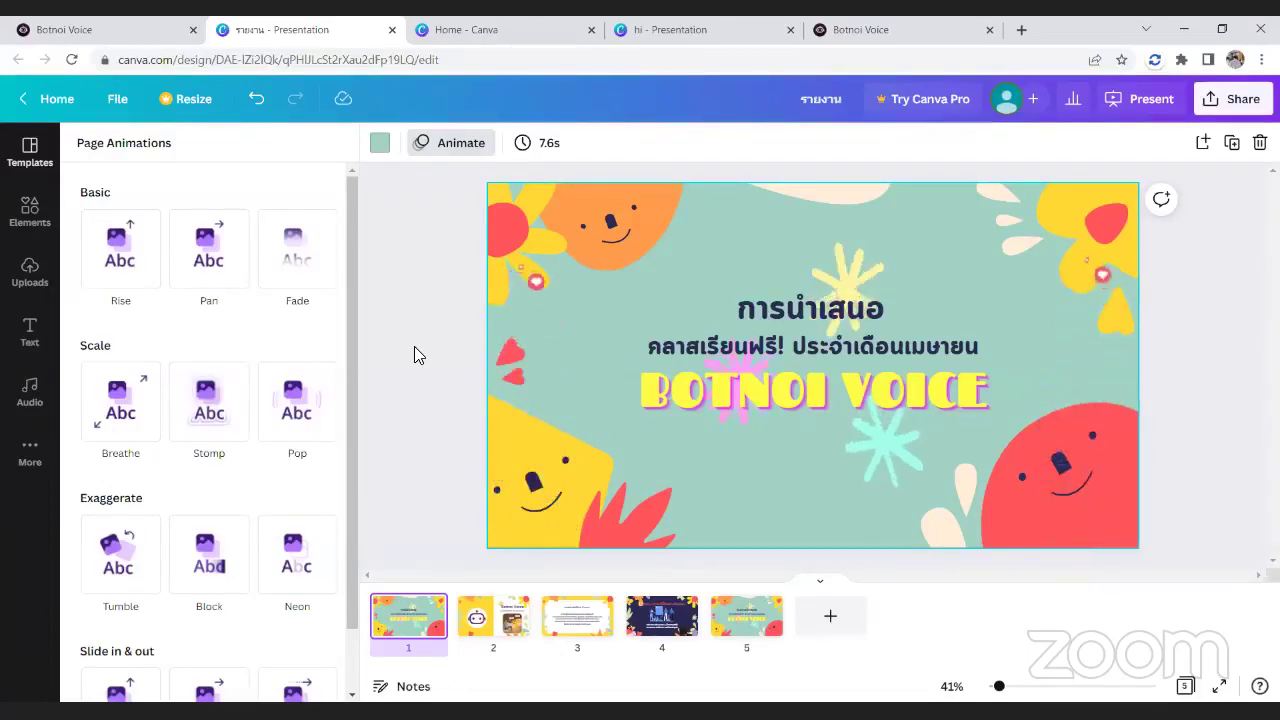
pyautogui.click(302, 396)
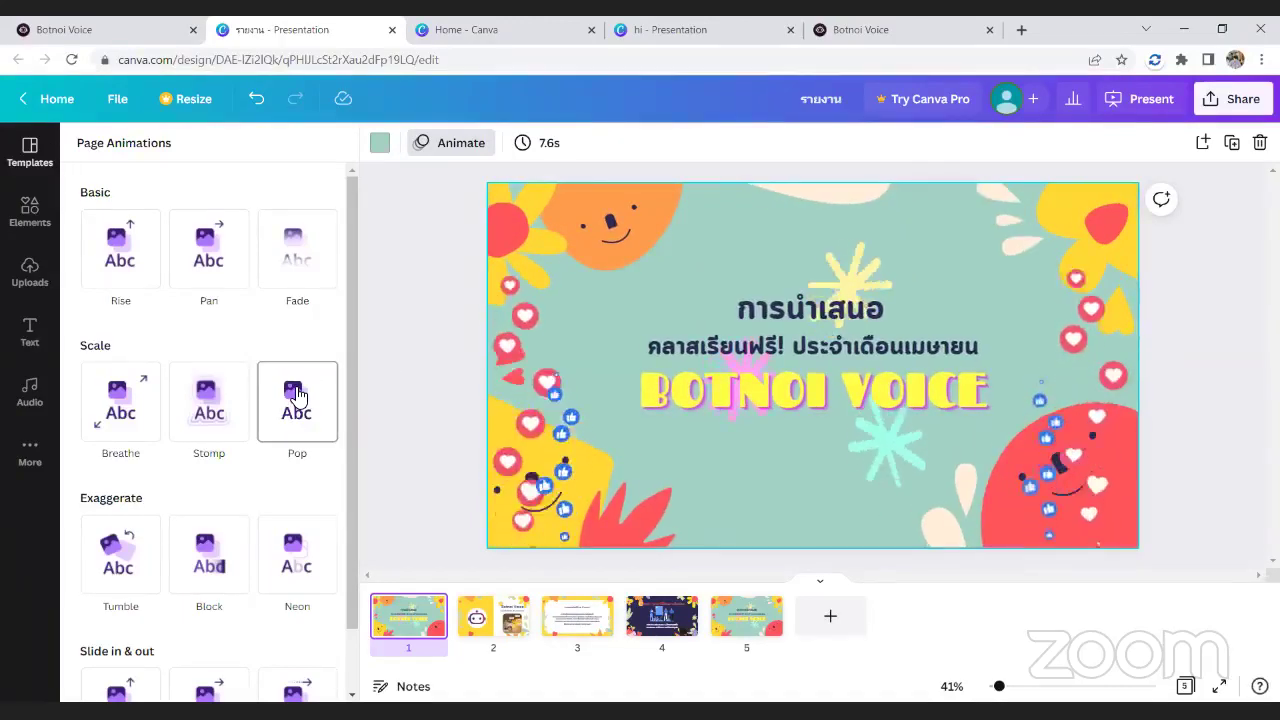
pyautogui.click(208, 397)
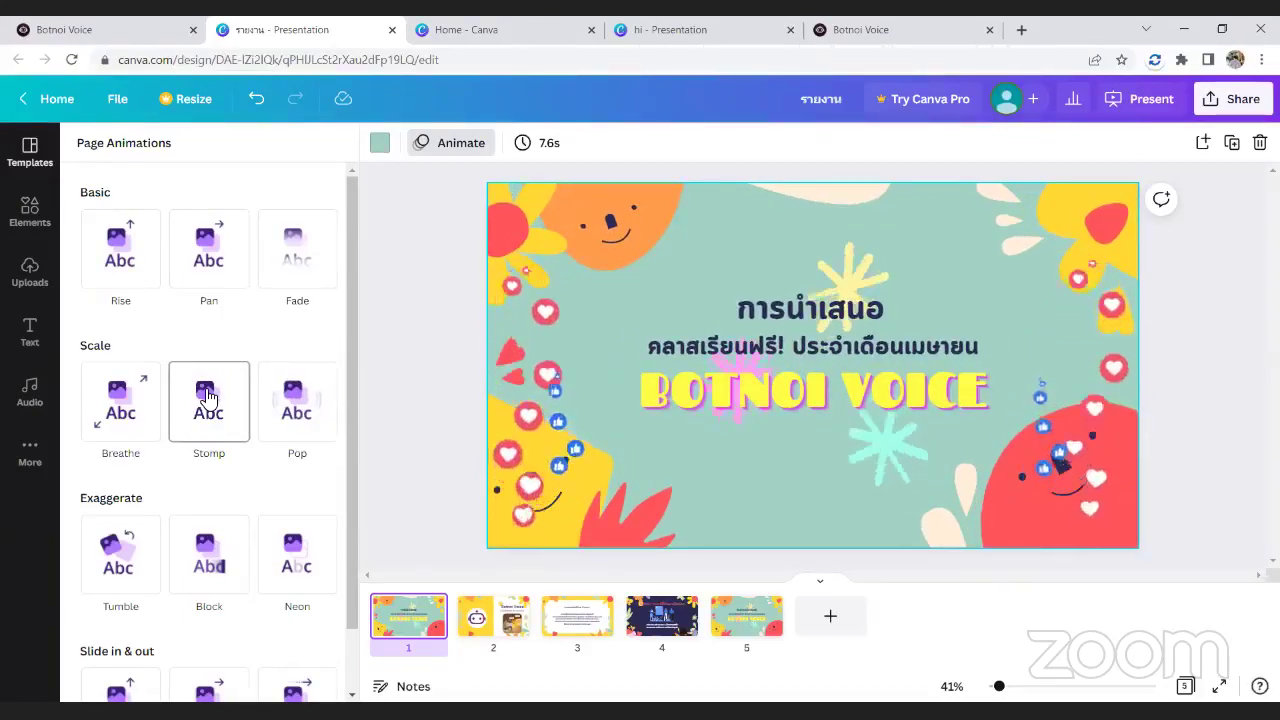
pyautogui.click(140, 422)
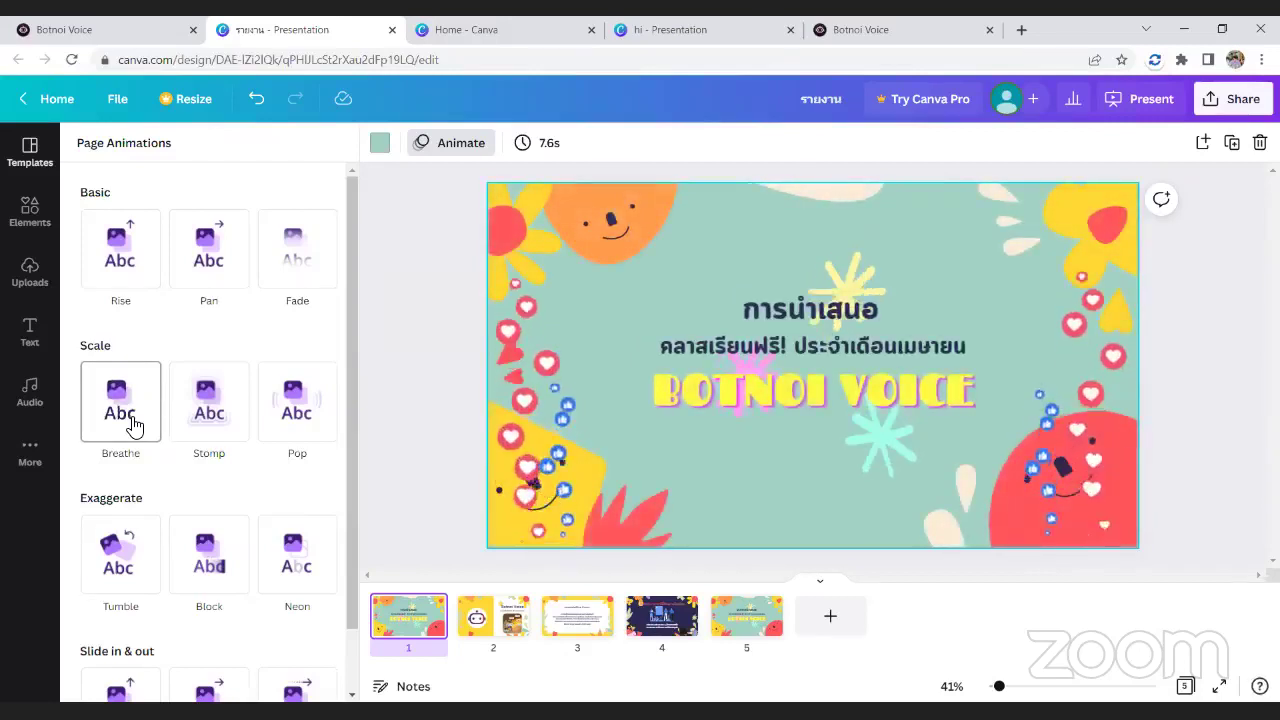
pyautogui.scroll(-1, 133, 425)
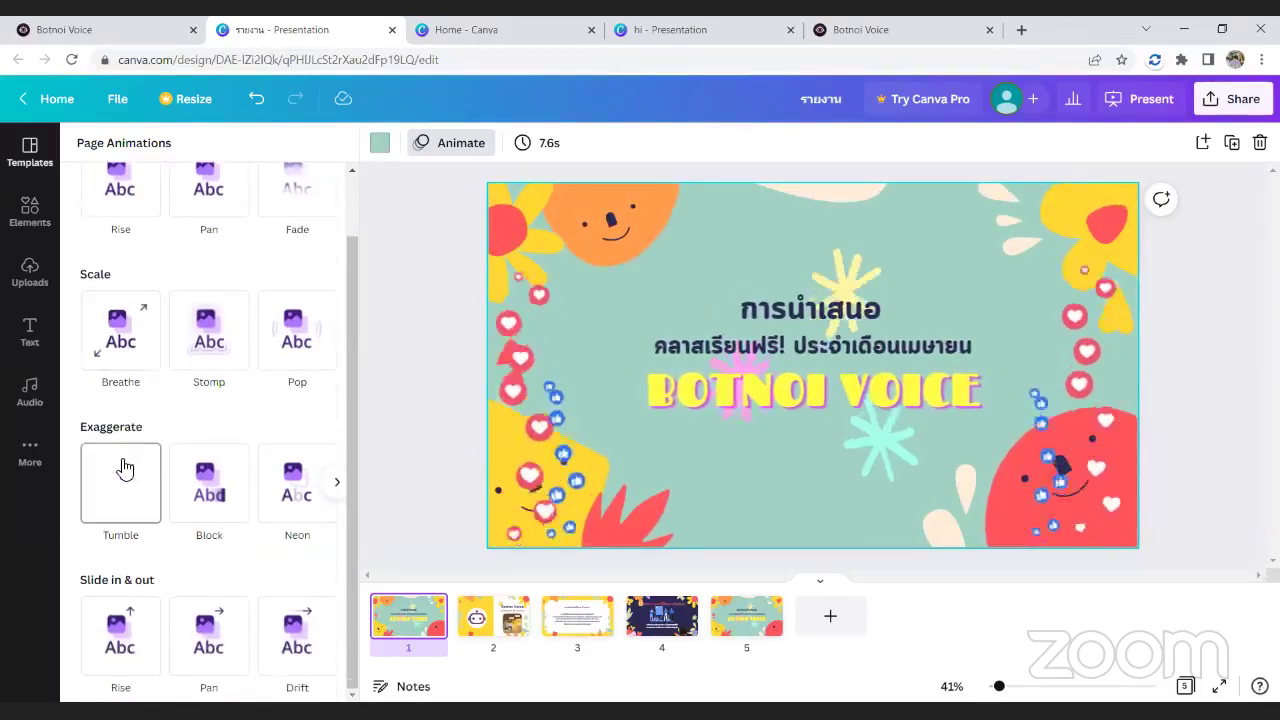
pyautogui.click(125, 468)
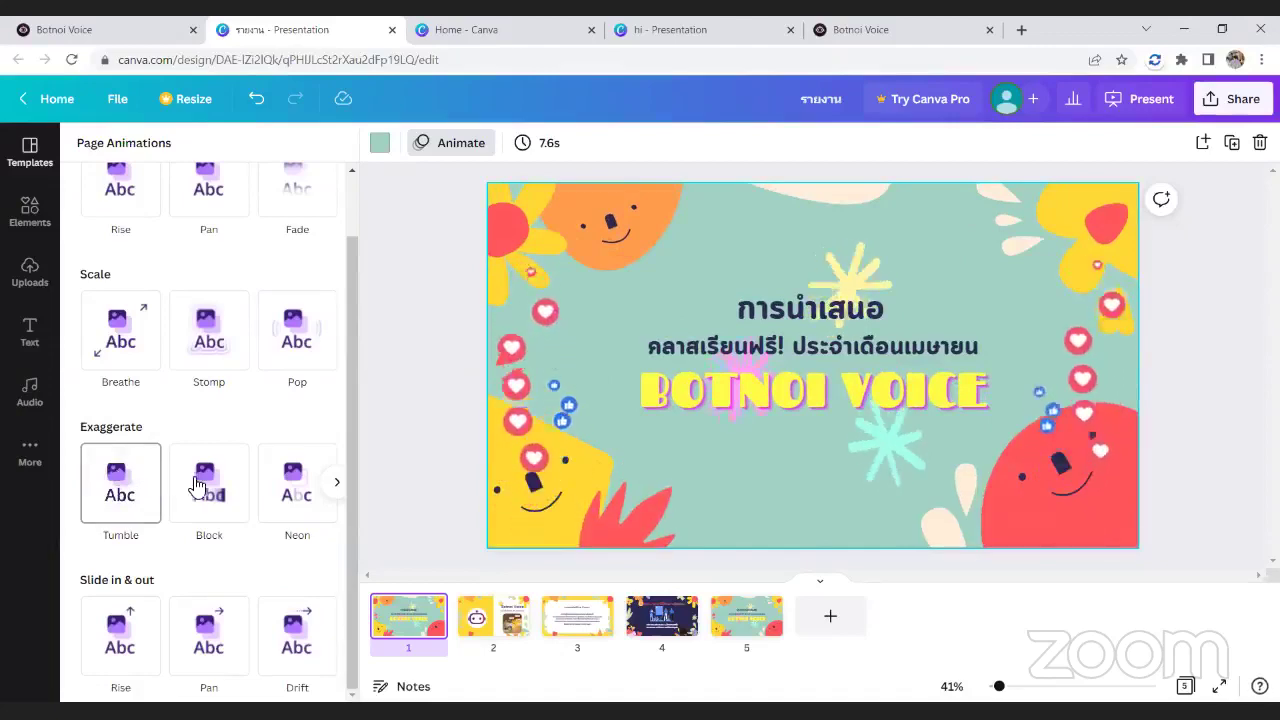
pyautogui.click(283, 485)
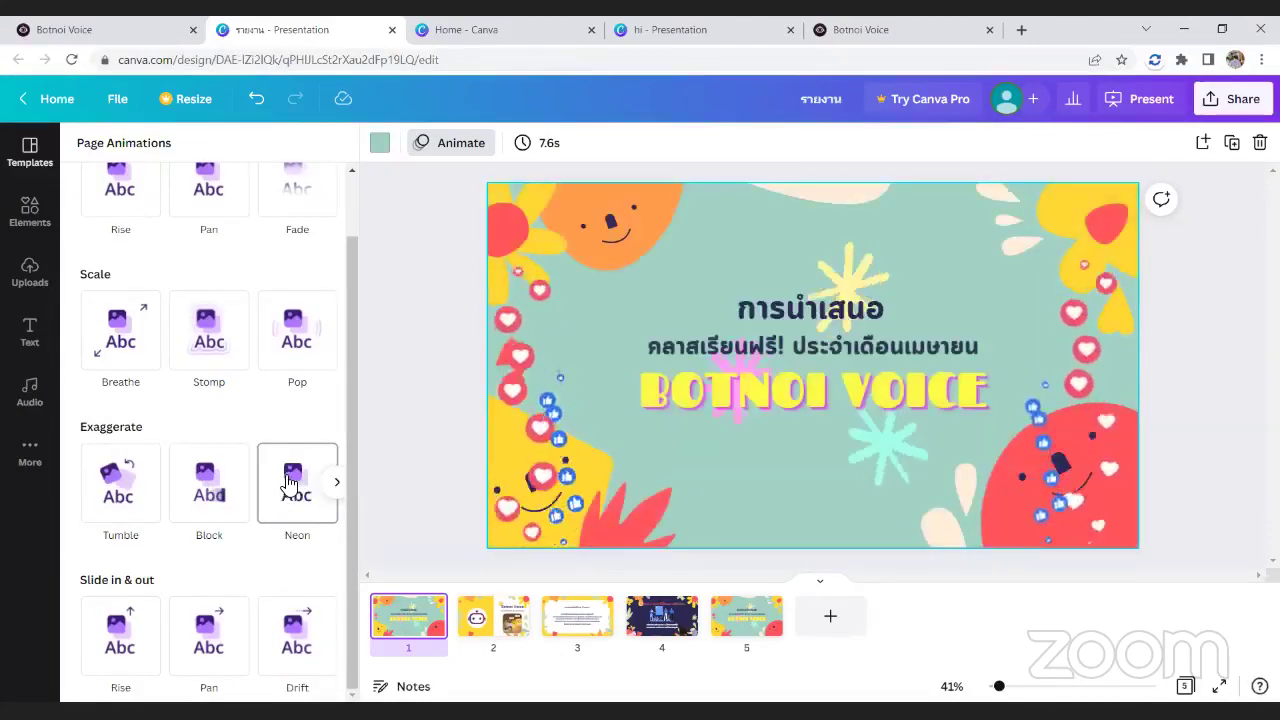
# - Apply the basic Pan page animation to the title slide, then select slide 2
pyautogui.click(220, 626)
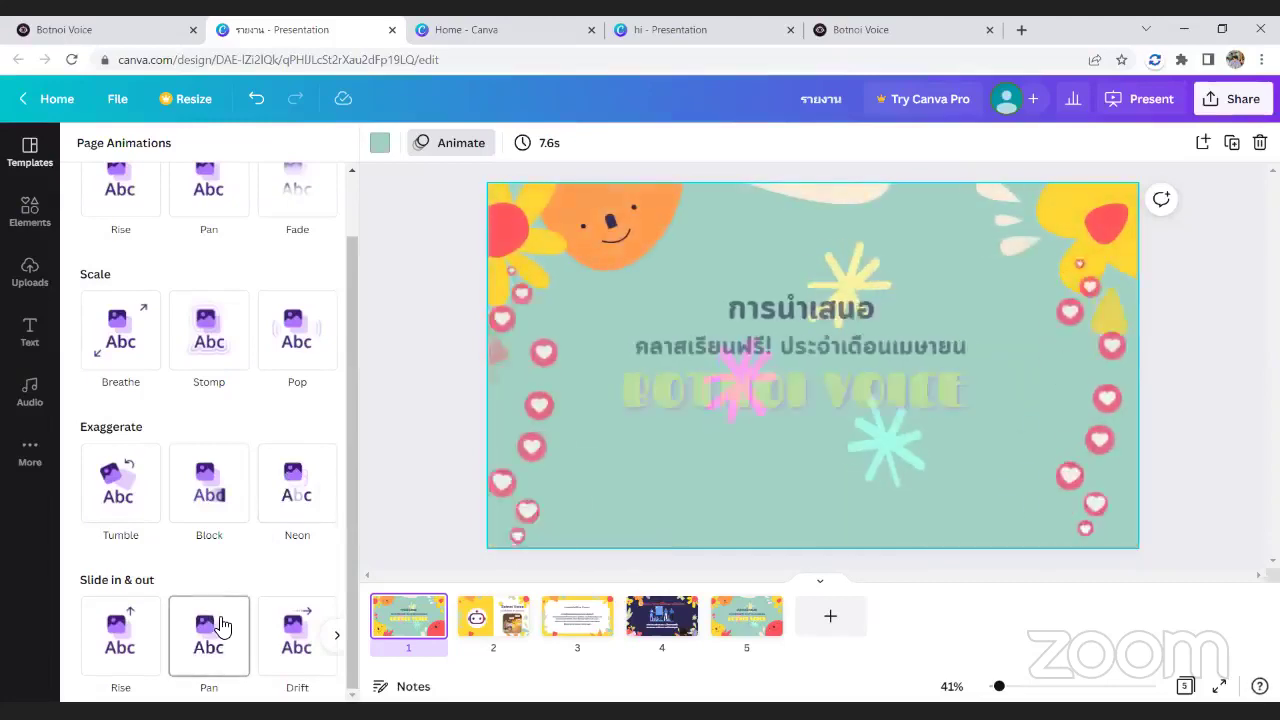
pyautogui.scroll(1, 172, 352)
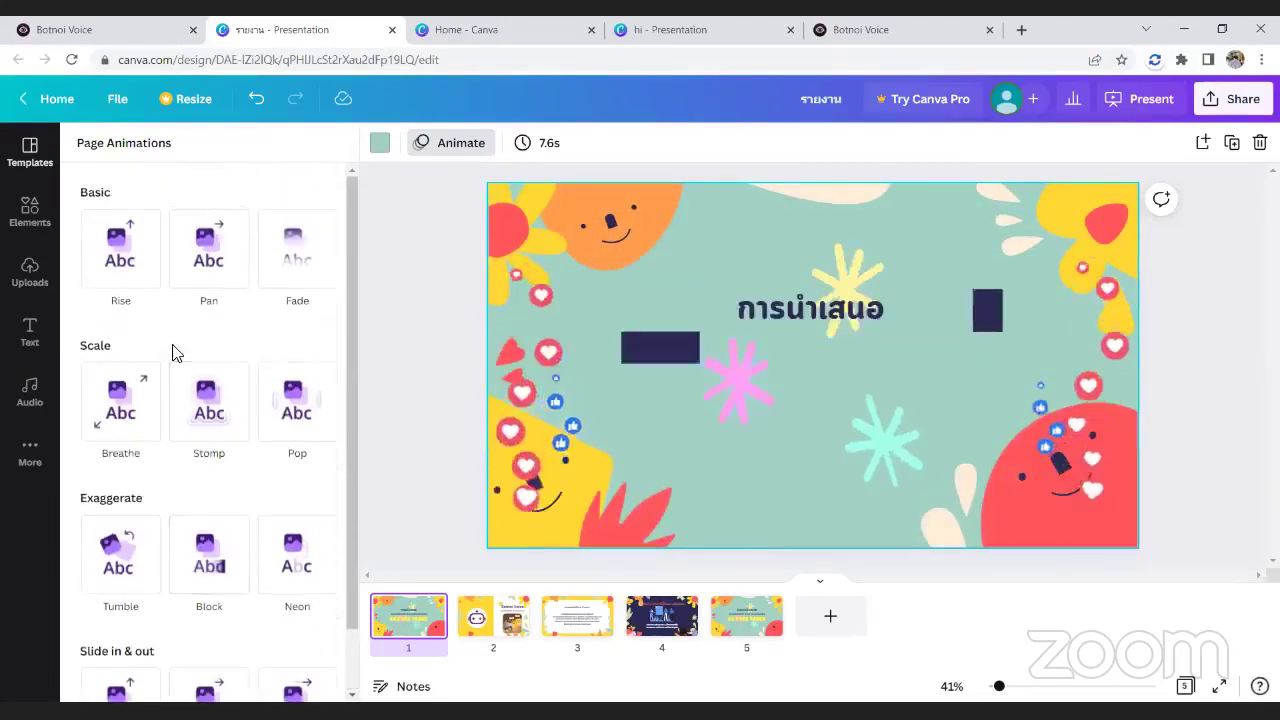
pyautogui.click(226, 247)
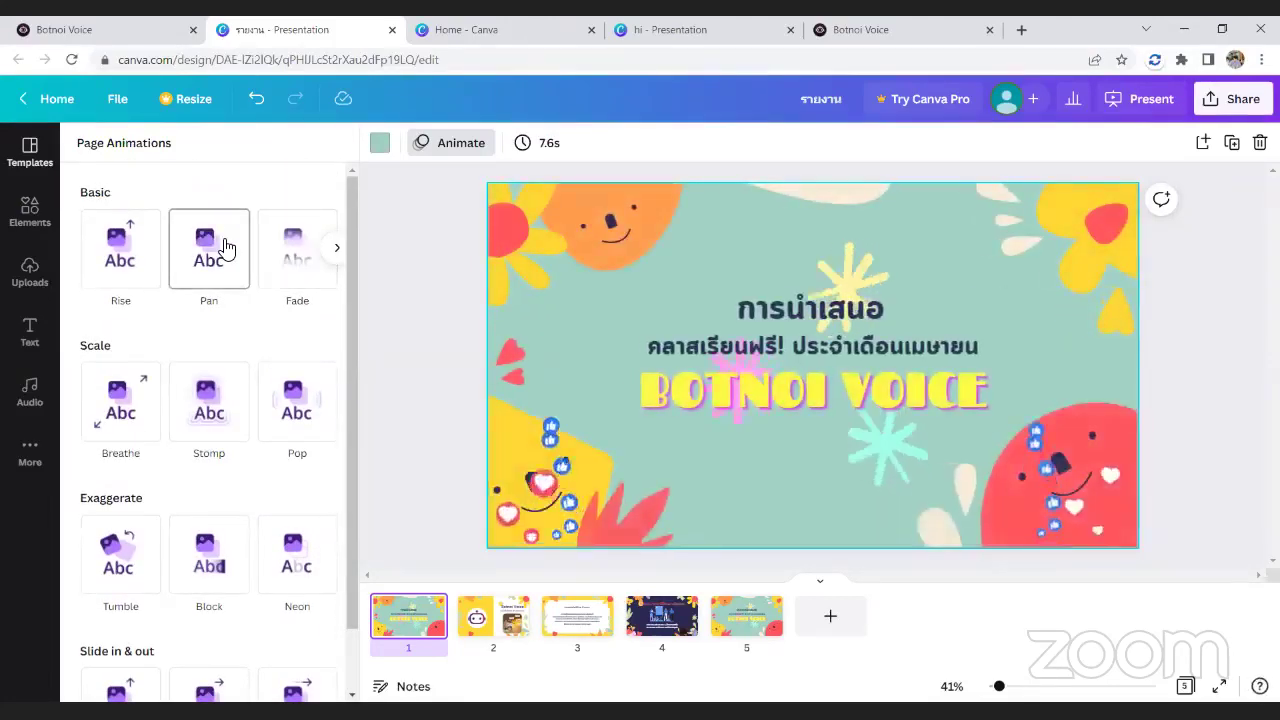
pyautogui.click(226, 247)
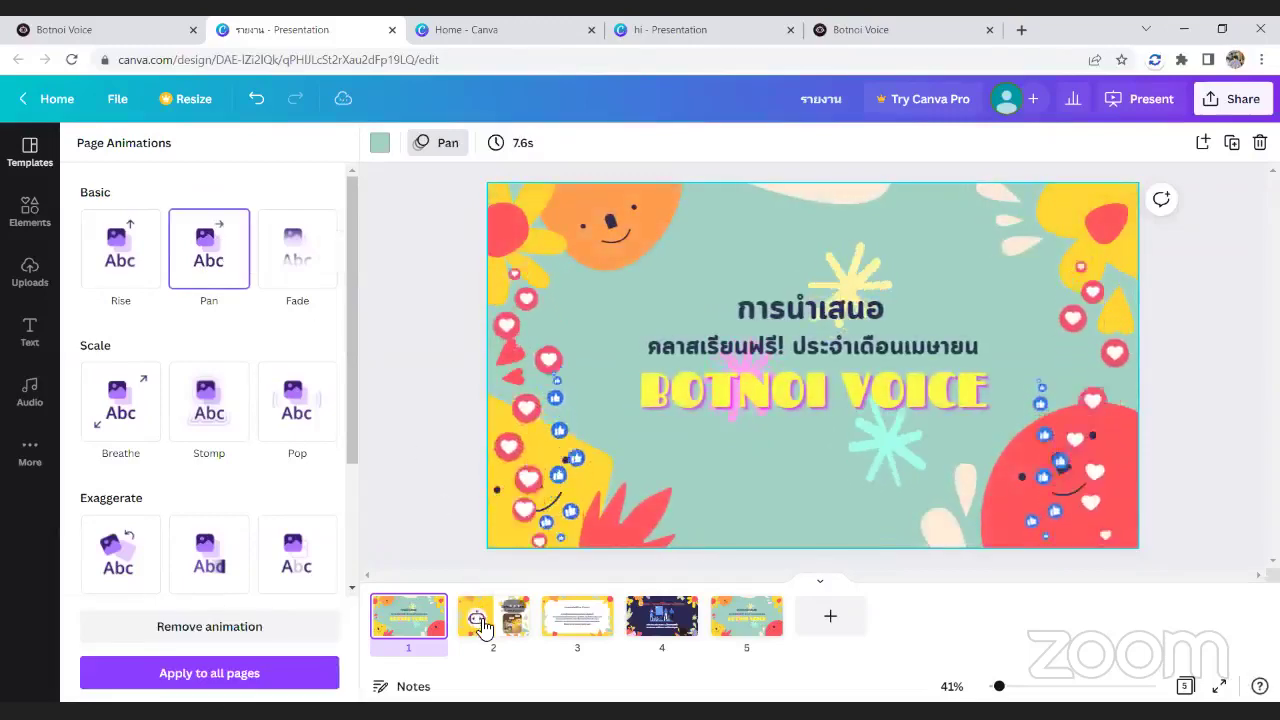
pyautogui.click(476, 612)
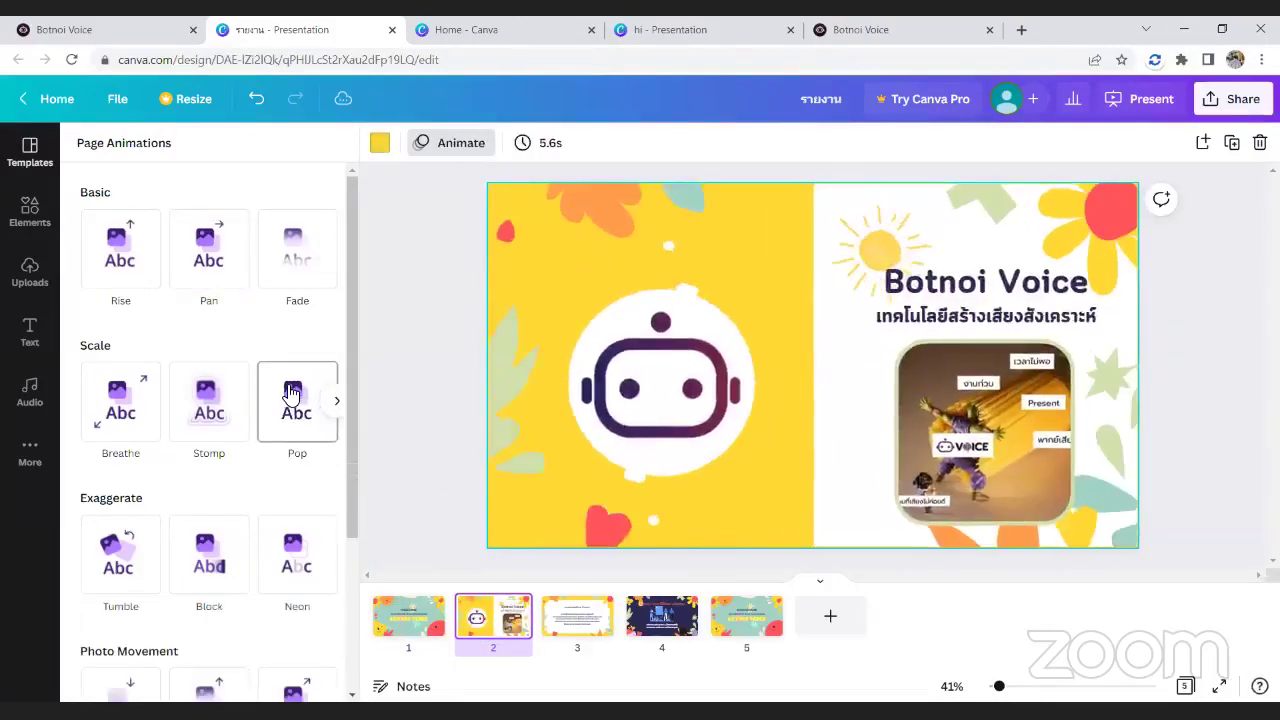
# - Give slide 2 the Pop animation and slide 3 the Breathe animation
pyautogui.click(291, 395)
pyautogui.click(573, 625)
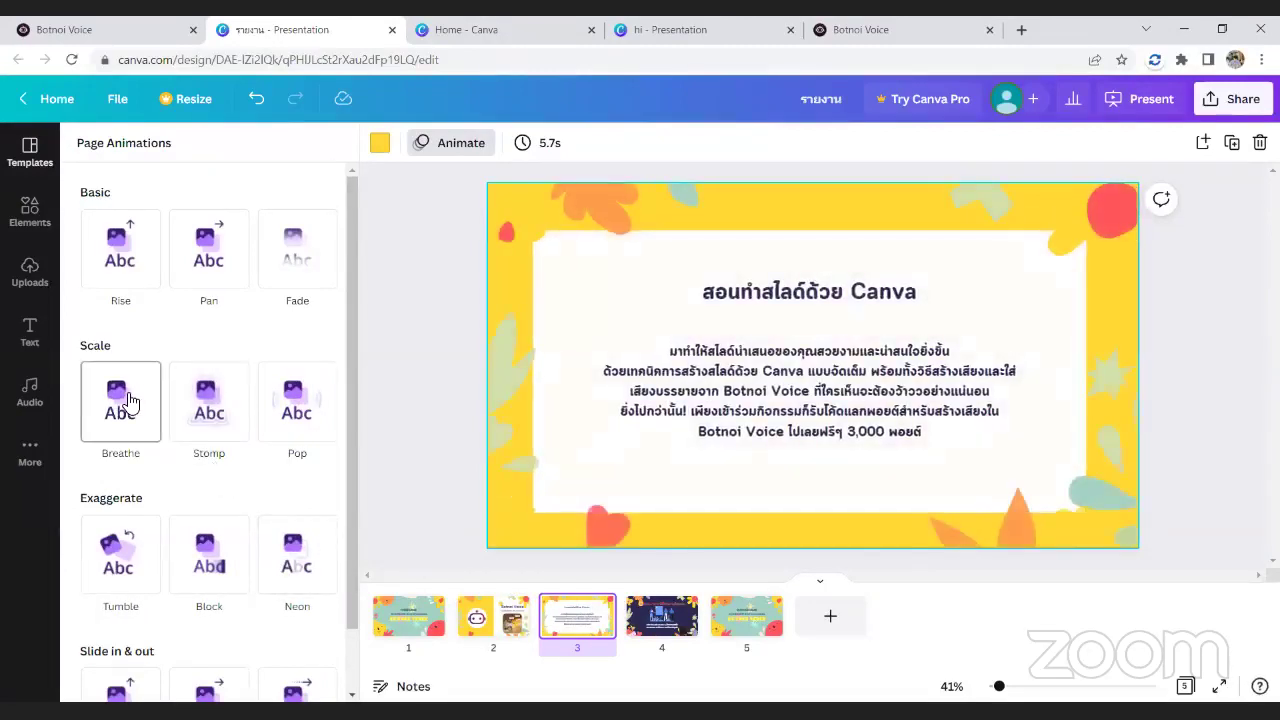
pyautogui.click(128, 401)
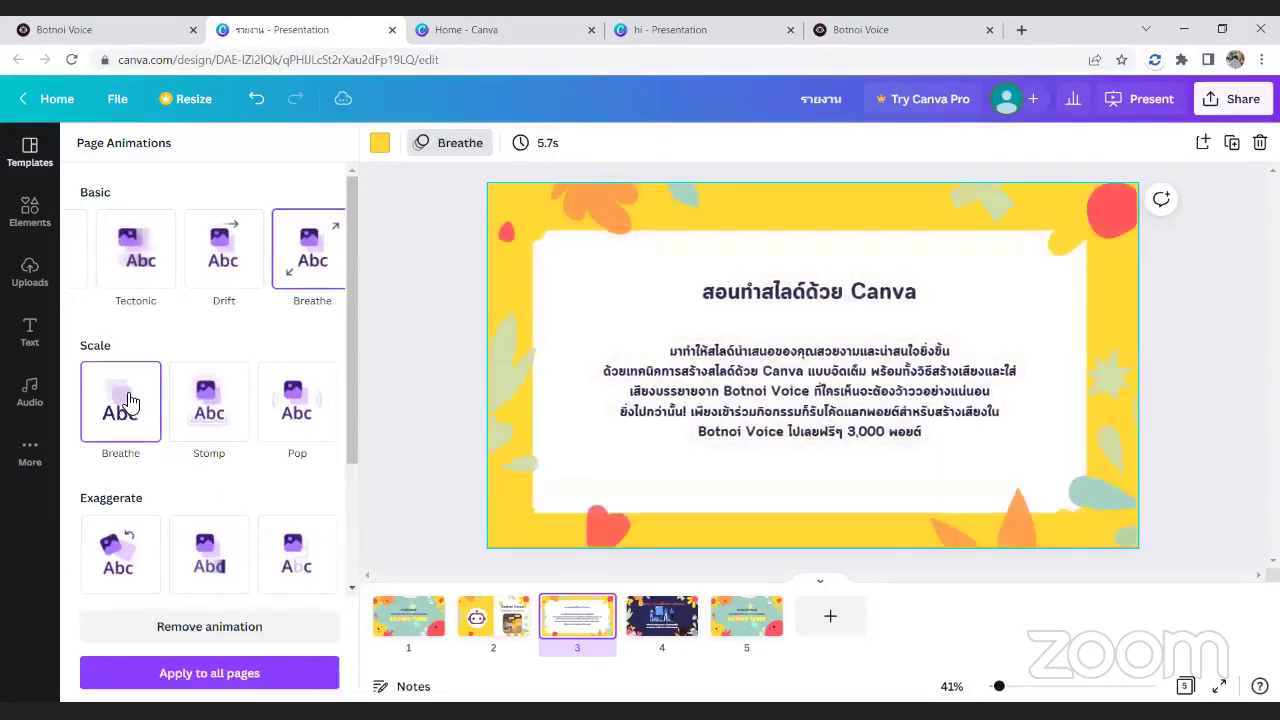
# - Animate slide 4 with Neon after trying Rise and Block, then select slide 5
pyautogui.click(655, 618)
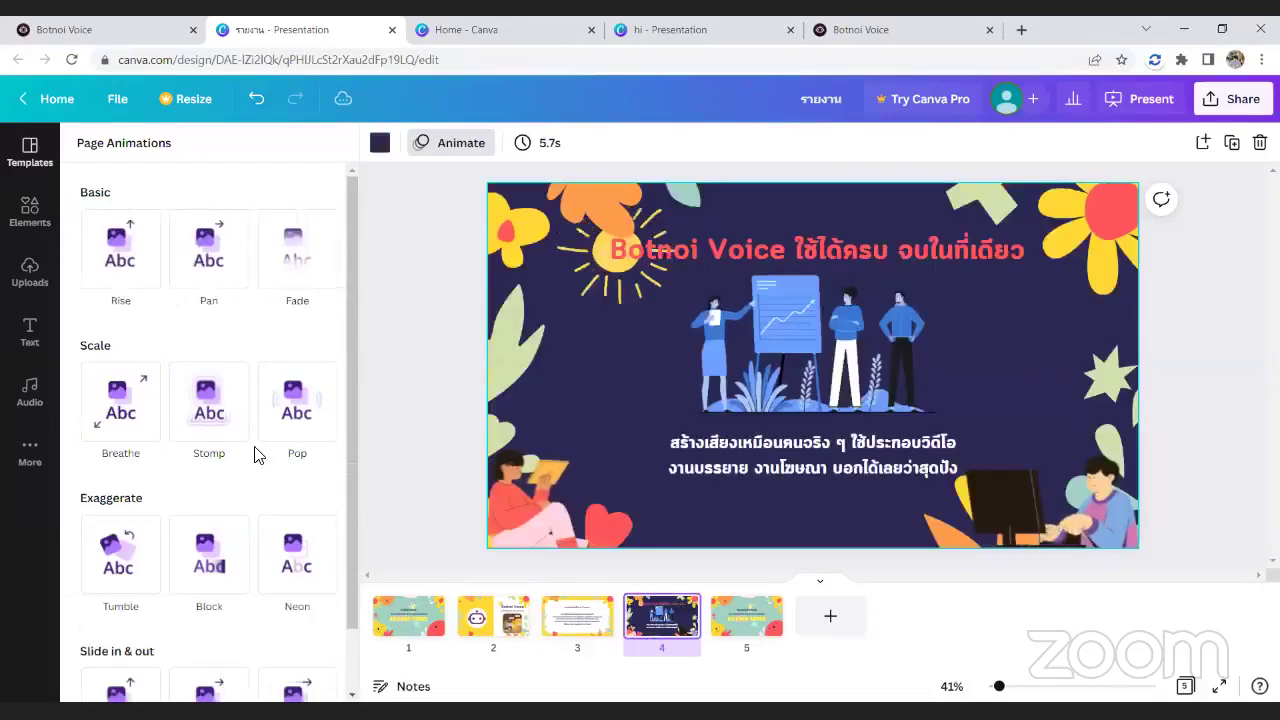
pyautogui.scroll(-1, 254, 451)
pyautogui.click(336, 483)
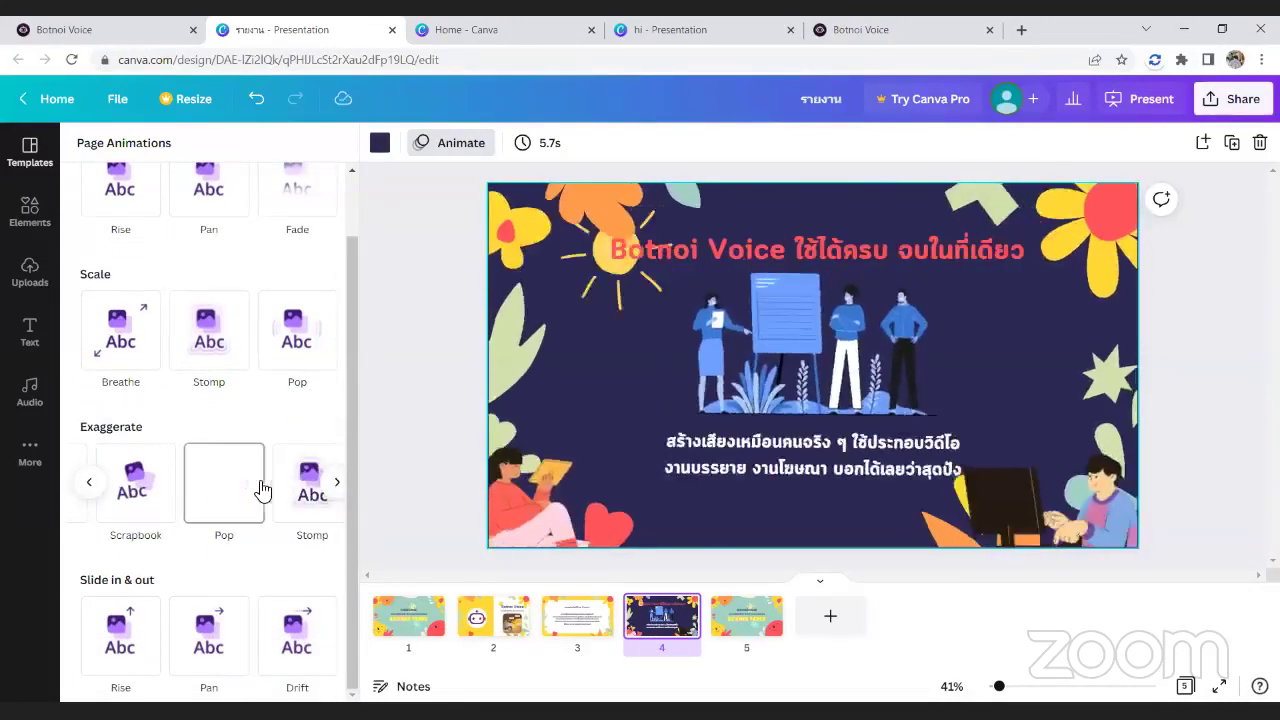
pyautogui.click(89, 483)
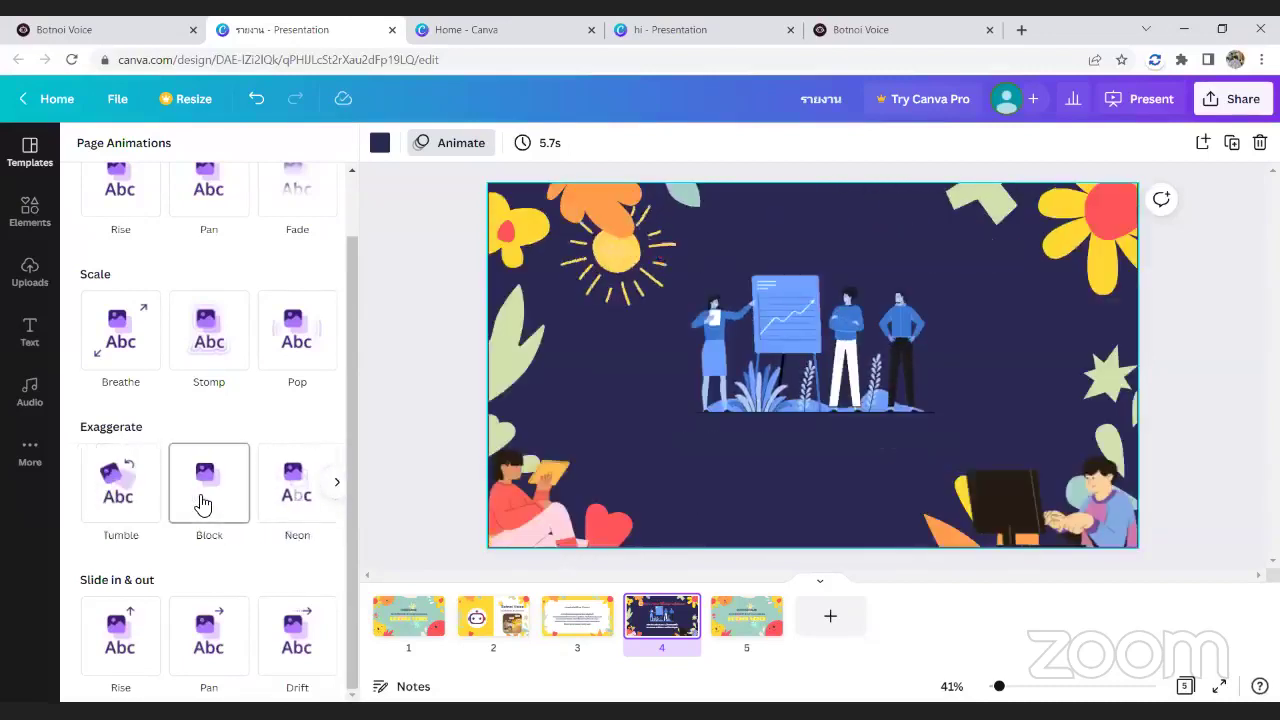
pyautogui.click(286, 491)
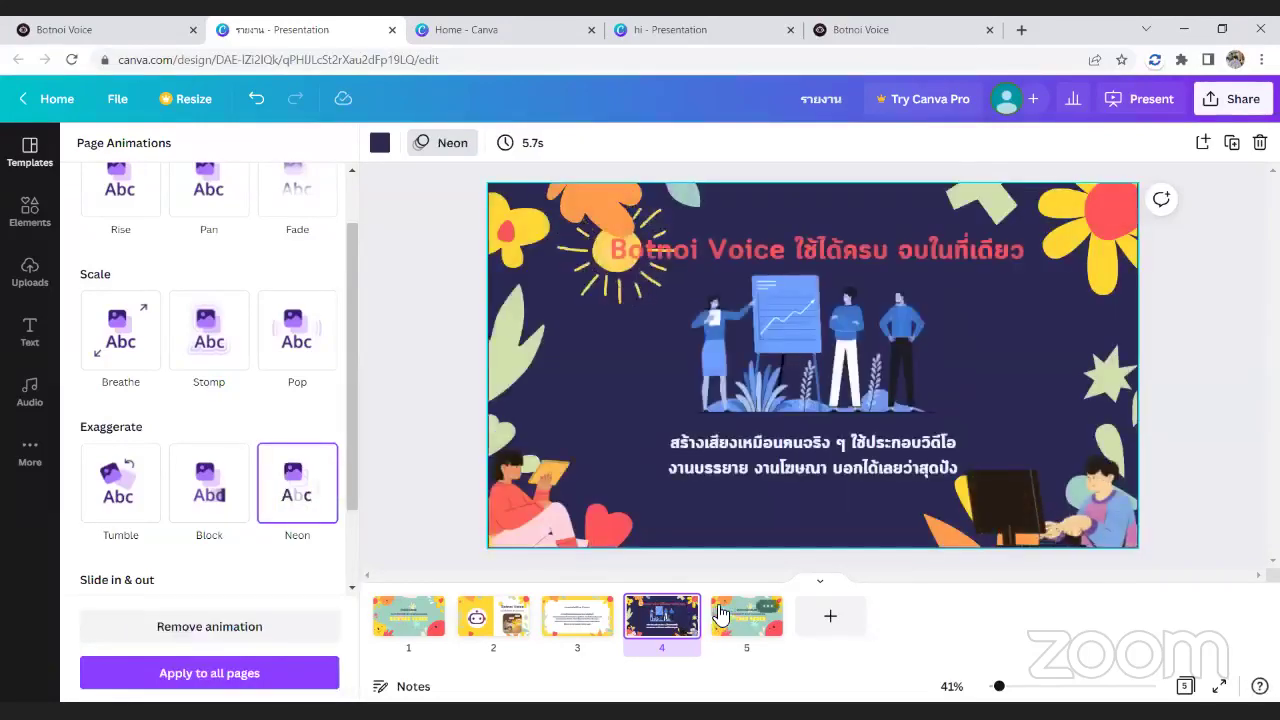
pyautogui.scroll(-1, 215, 530)
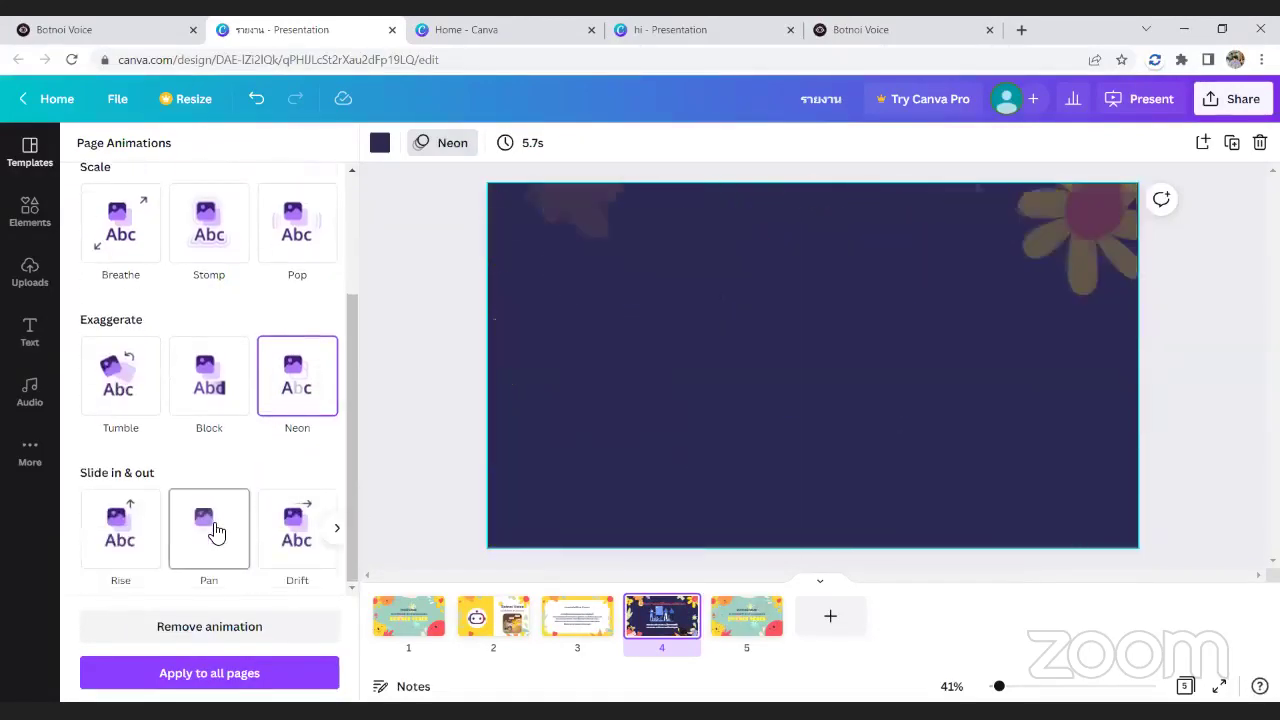
pyautogui.click(132, 566)
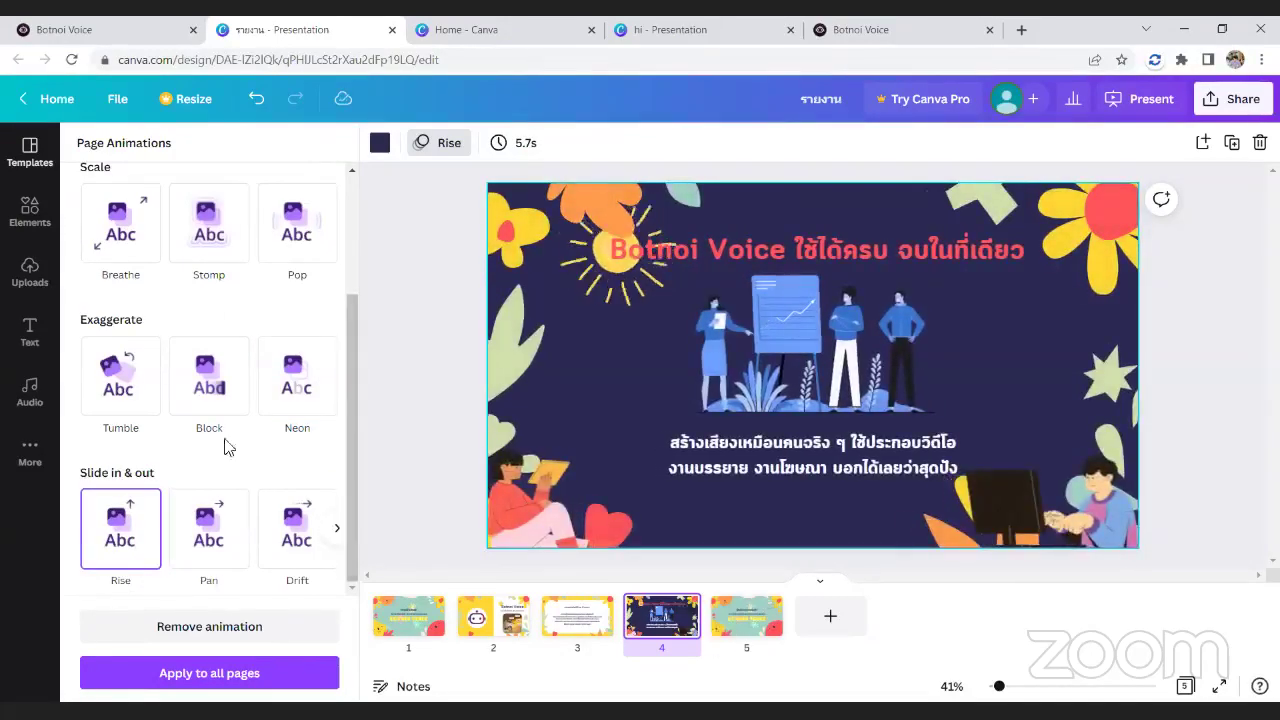
pyautogui.click(216, 378)
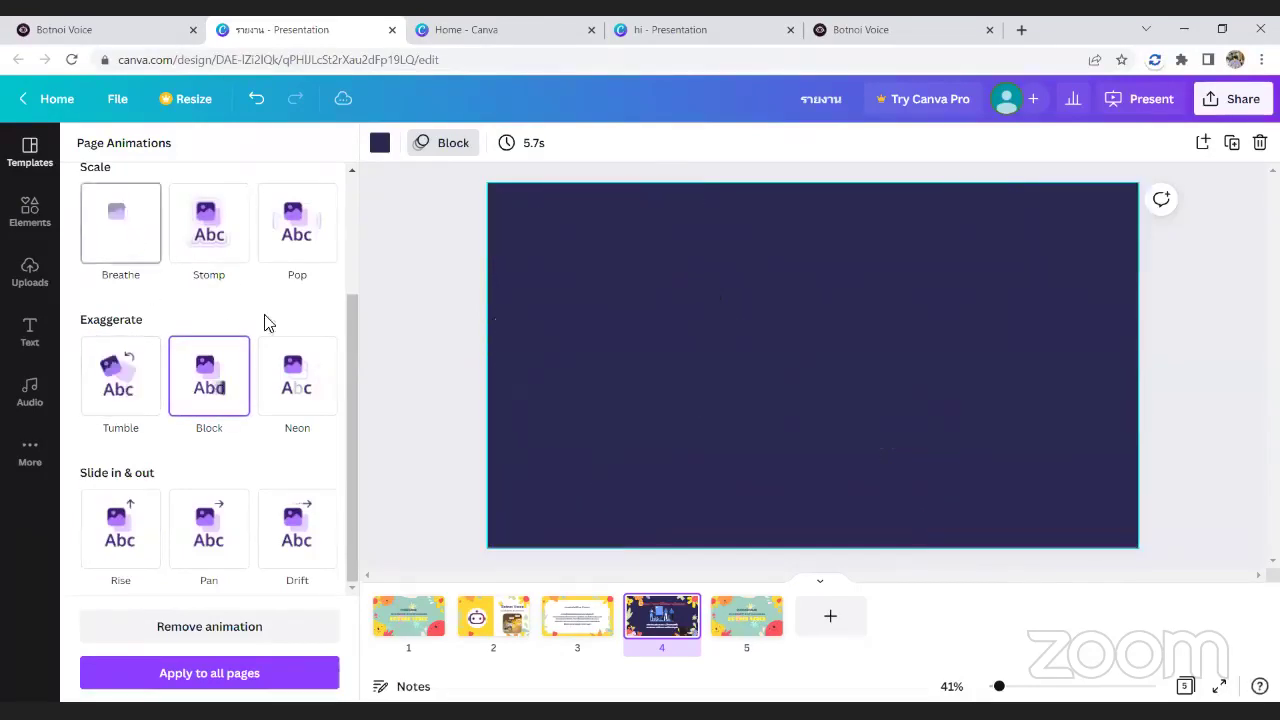
pyautogui.click(296, 370)
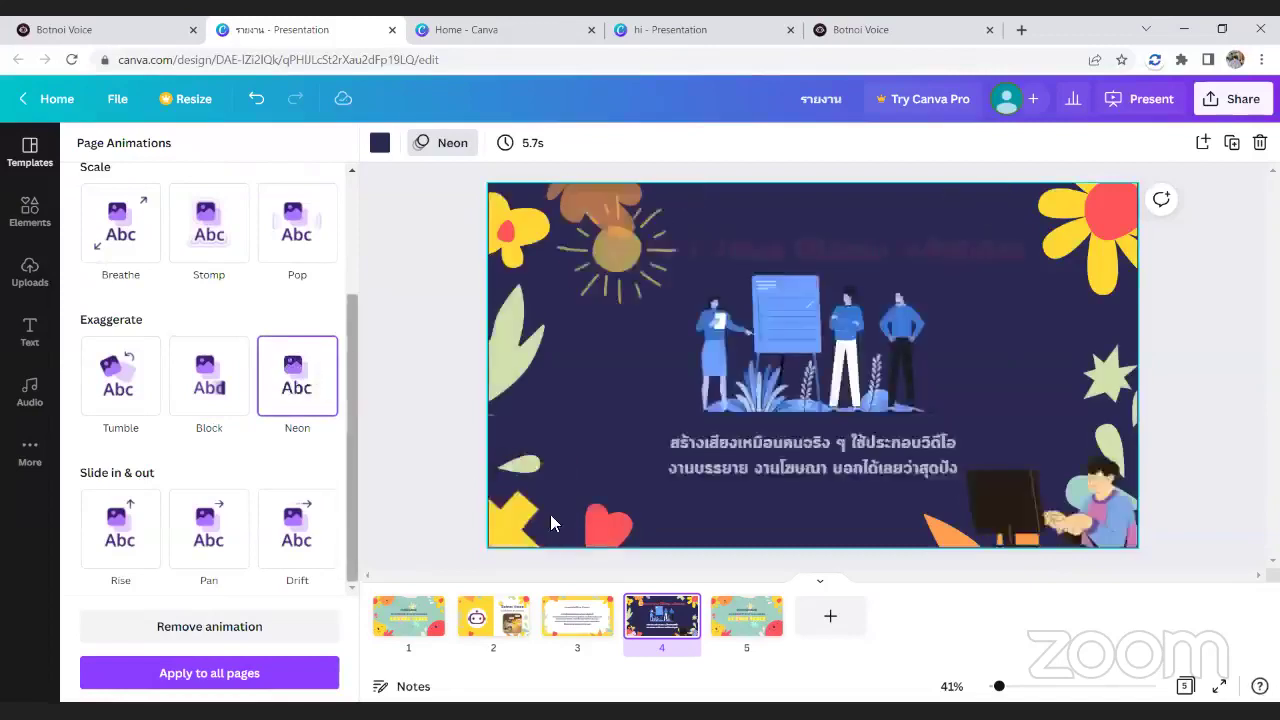
pyautogui.click(745, 617)
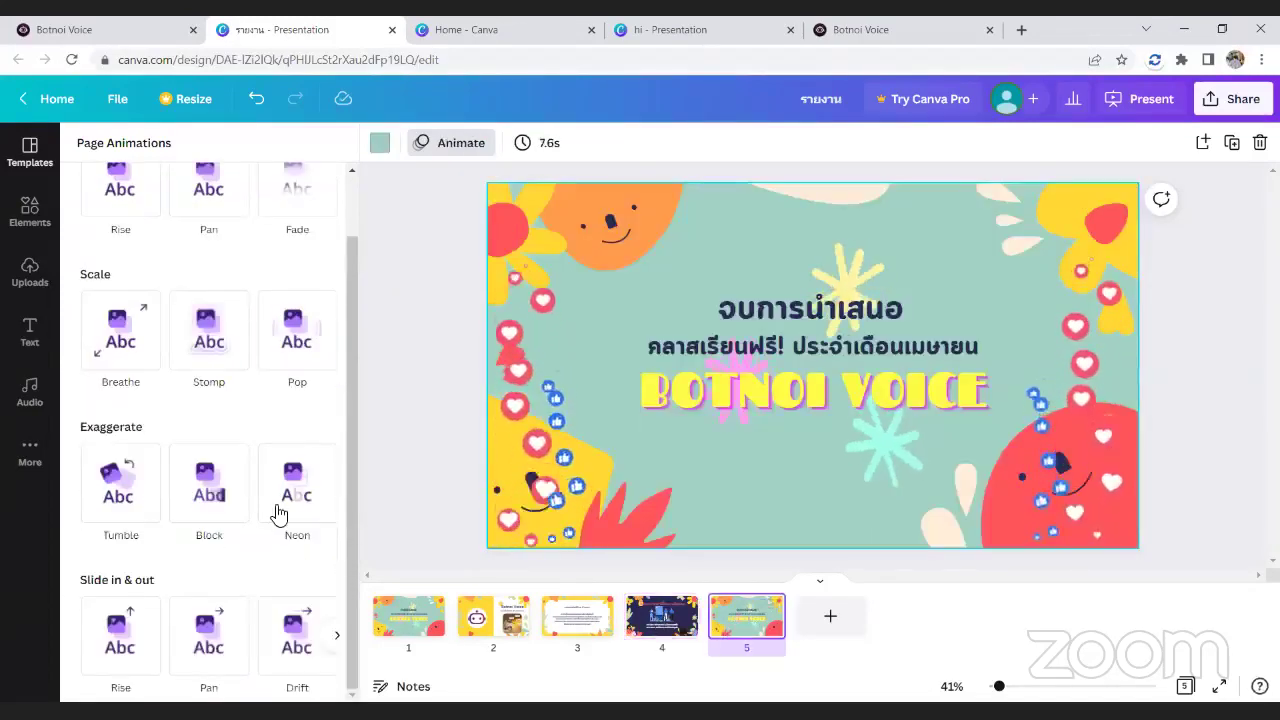